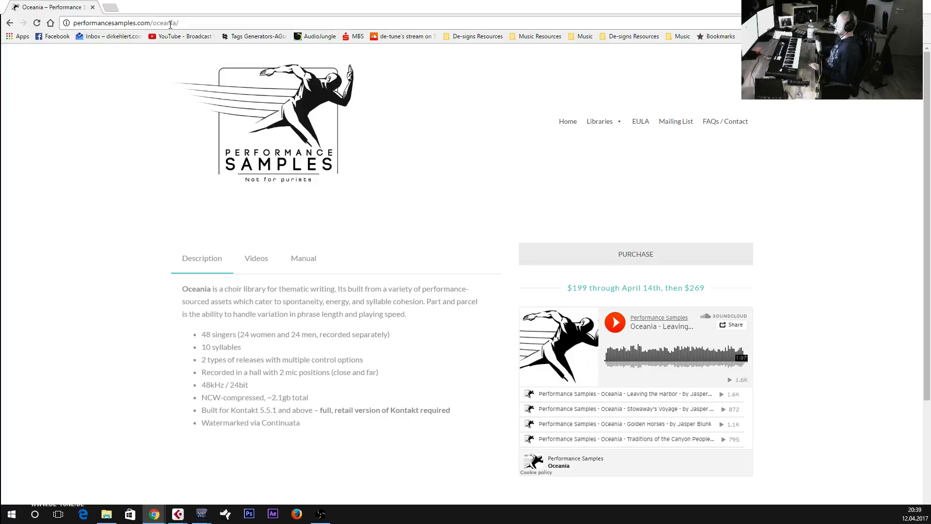
- Close the Oceania product web page and return to the Cubase MS Template project
{"action": "left_click", "coordinate": [175, 23]}
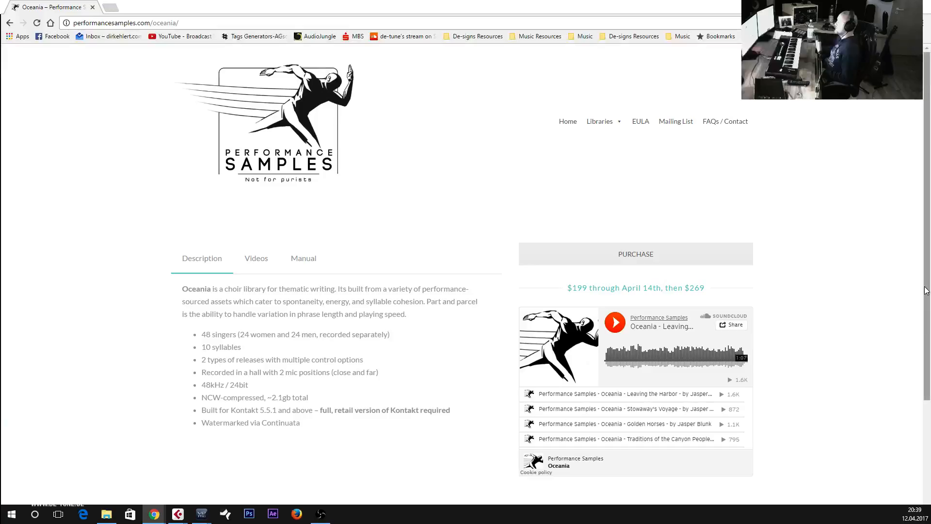
{"action": "left_click", "coordinate": [93, 10]}
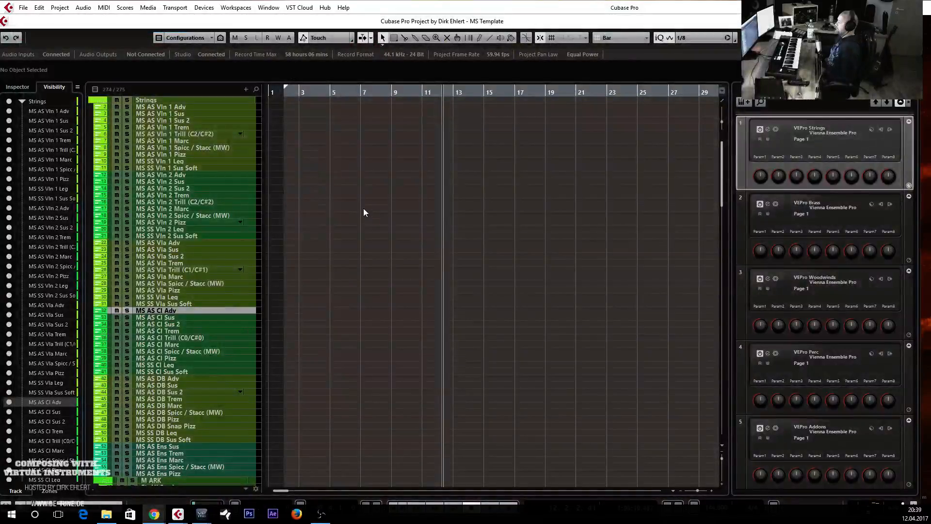
- Collapse the Strings, Brass, WW, Addons, Percussion, VST Instruments, FX Channels and Group Tracks folders in the track list
{"action": "left_click", "coordinate": [169, 100]}
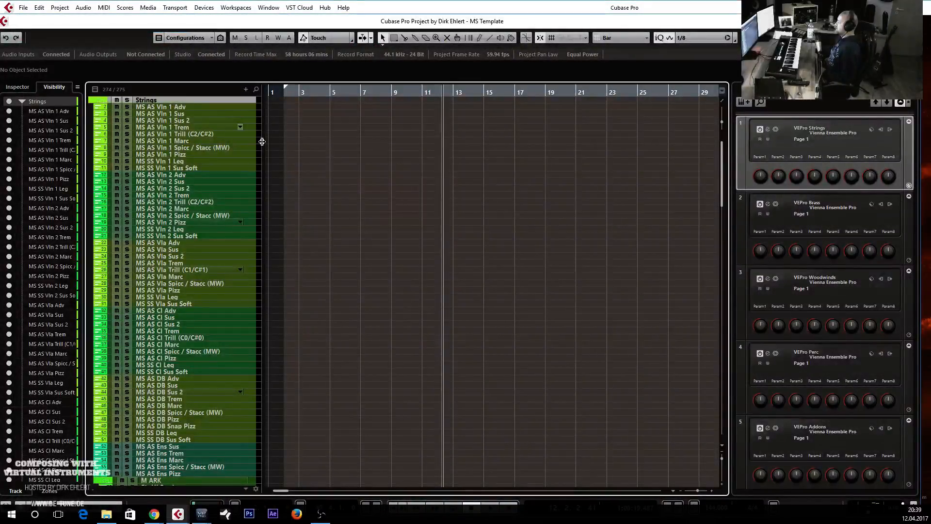
{"action": "left_click", "coordinate": [102, 100]}
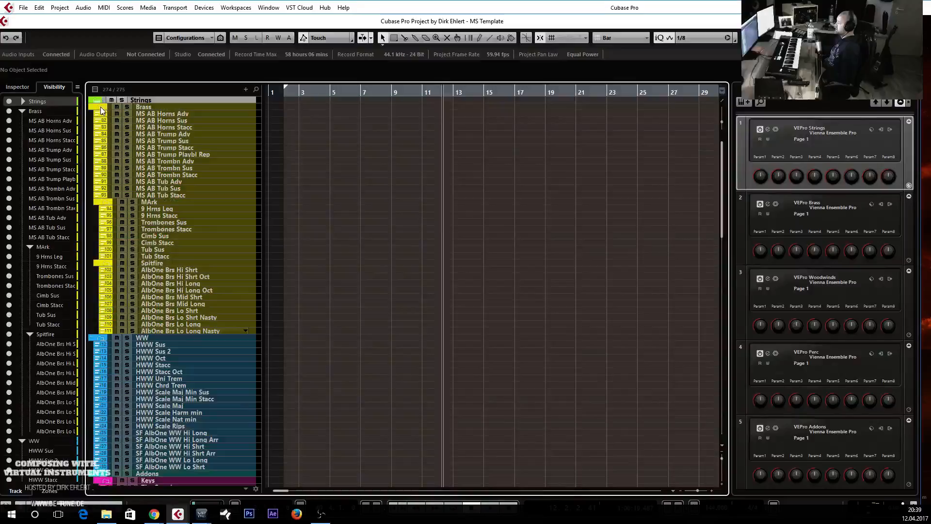
{"action": "left_click", "coordinate": [101, 107]}
{"action": "left_click", "coordinate": [101, 114]}
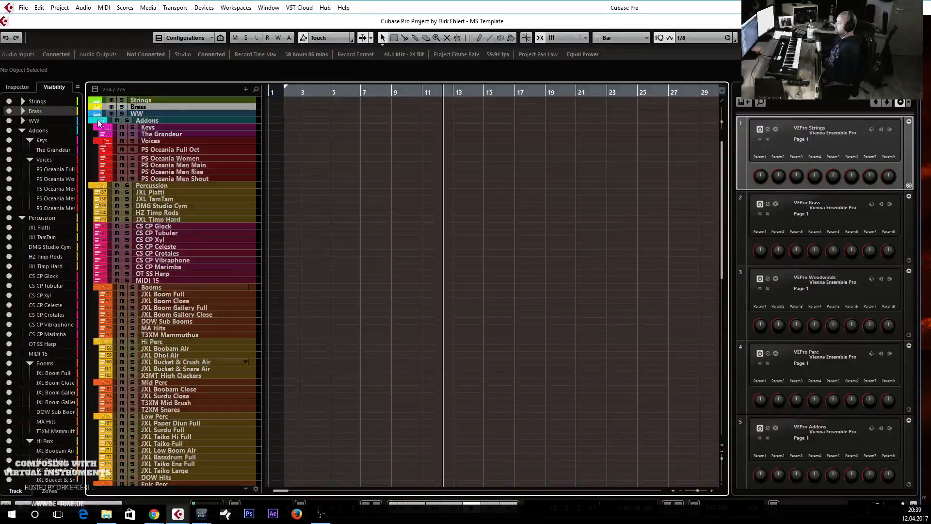
{"action": "left_click", "coordinate": [98, 121]}
{"action": "left_click", "coordinate": [97, 128]}
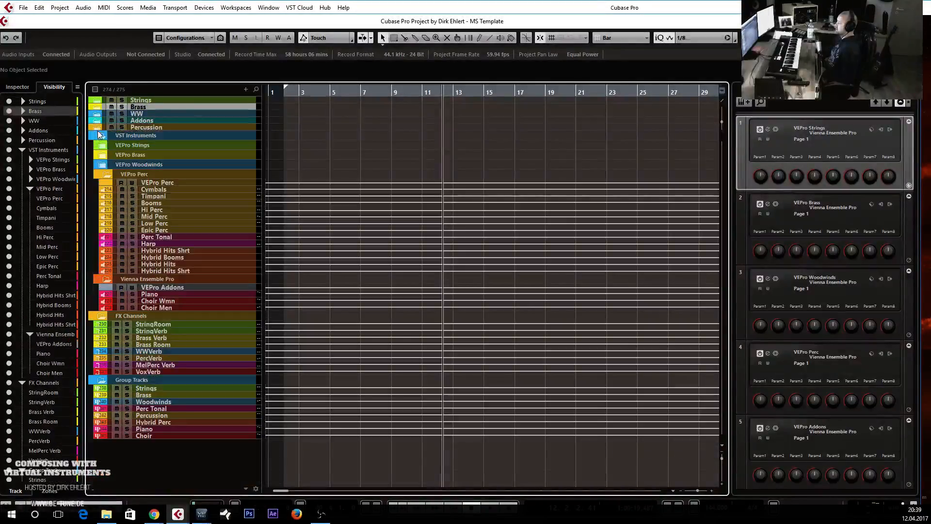
{"action": "left_click", "coordinate": [98, 135]}
{"action": "left_click", "coordinate": [101, 146]}
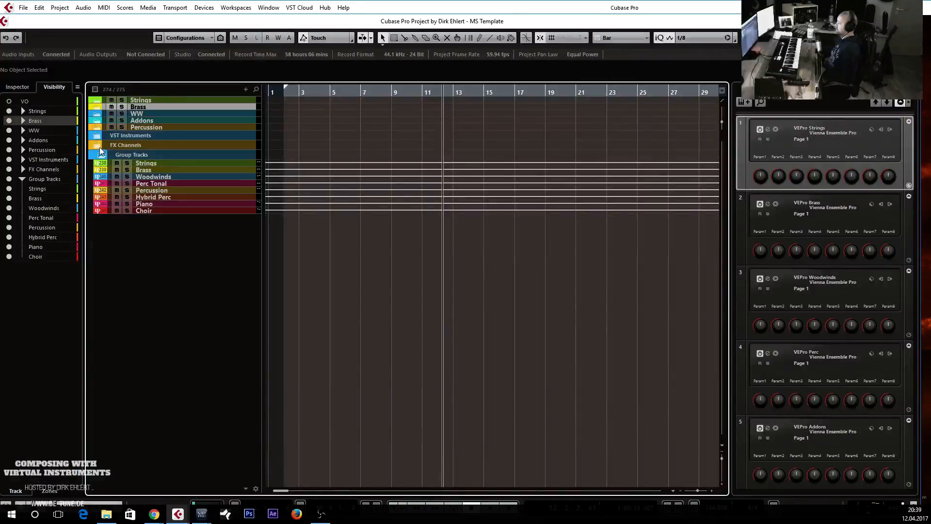
{"action": "left_click", "coordinate": [98, 155]}
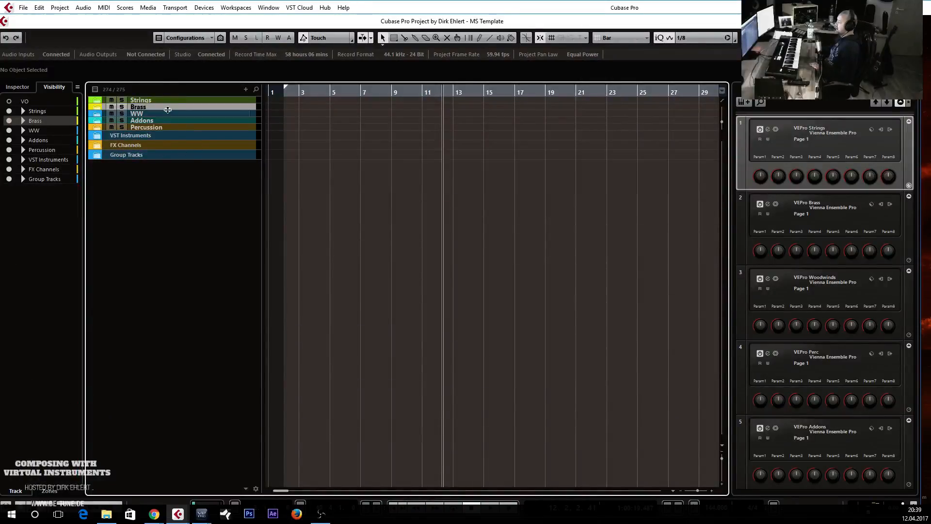
- Add one instrument track using the Kontakt 5 sampler, routed to Stereo Out
{"action": "key", "text": "Up"}
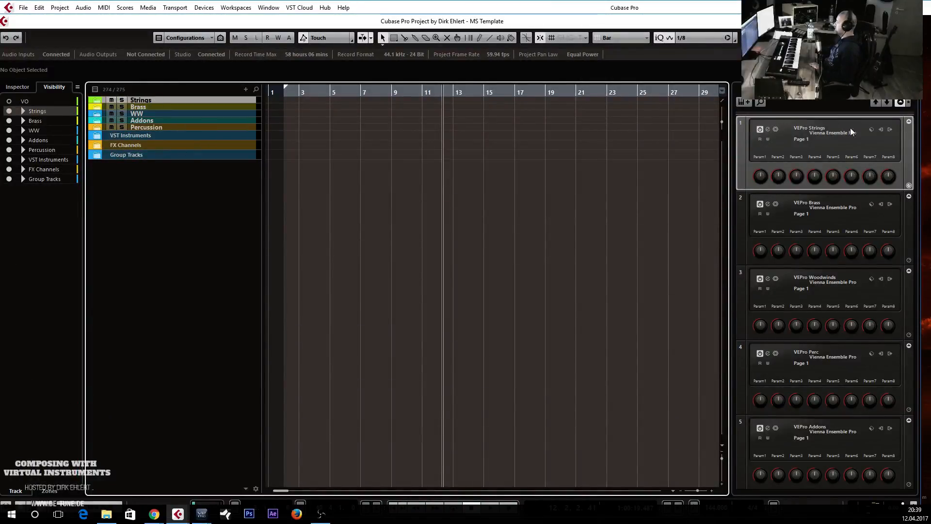
{"action": "scroll", "coordinate": [863, 144], "scroll_direction": "up", "scroll_amount": 1}
{"action": "left_click", "coordinate": [744, 102]}
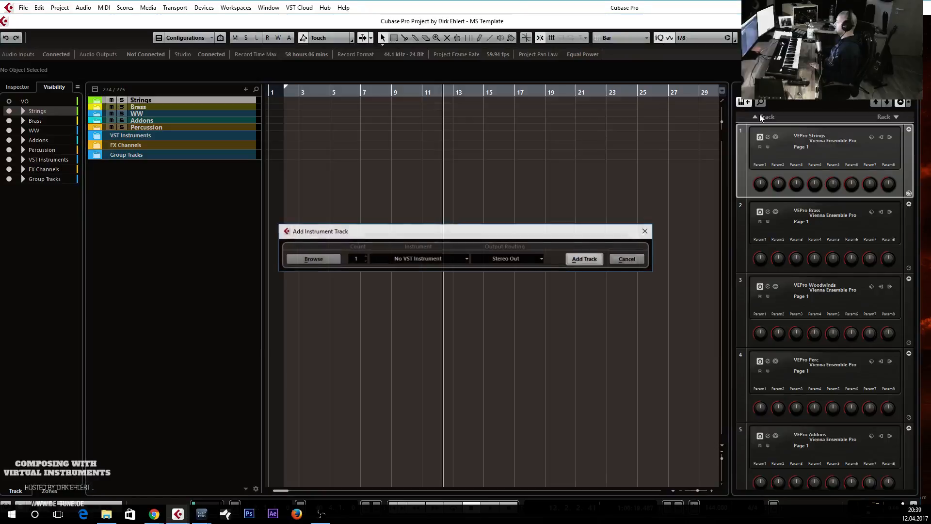
{"action": "left_click", "coordinate": [409, 260]}
{"action": "left_click", "coordinate": [383, 326]}
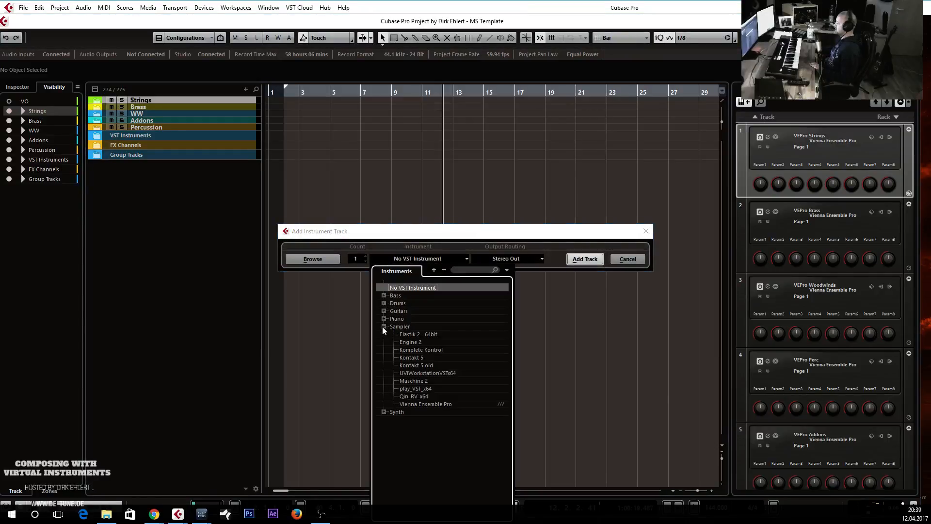
{"action": "left_click", "coordinate": [411, 359]}
{"action": "left_click", "coordinate": [587, 259]}
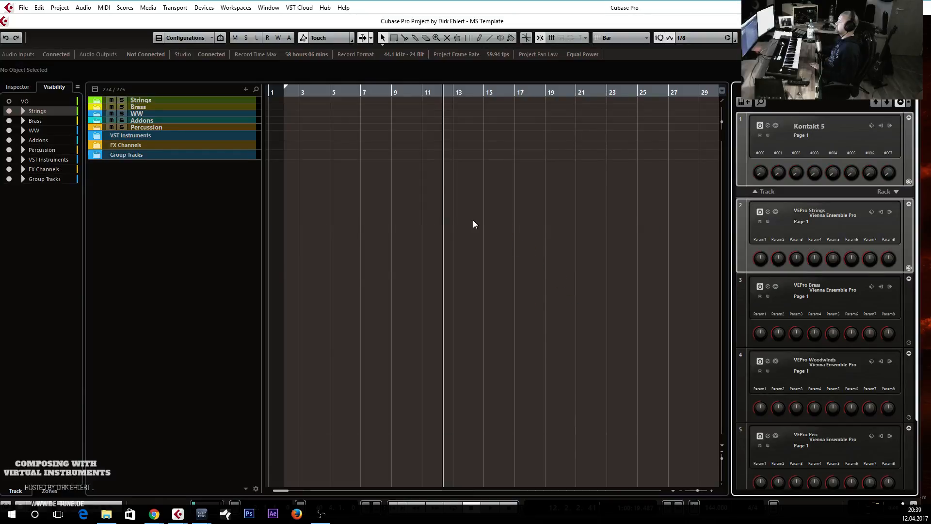
- Place the Kontakt 5 01 track above the Strings folder and open its Kontakt instrument window
{"action": "left_click_drag", "start_coordinate": [185, 110], "coordinate": [184, 142]}
{"action": "left_click_drag", "start_coordinate": [234, 123], "coordinate": [234, 97]}
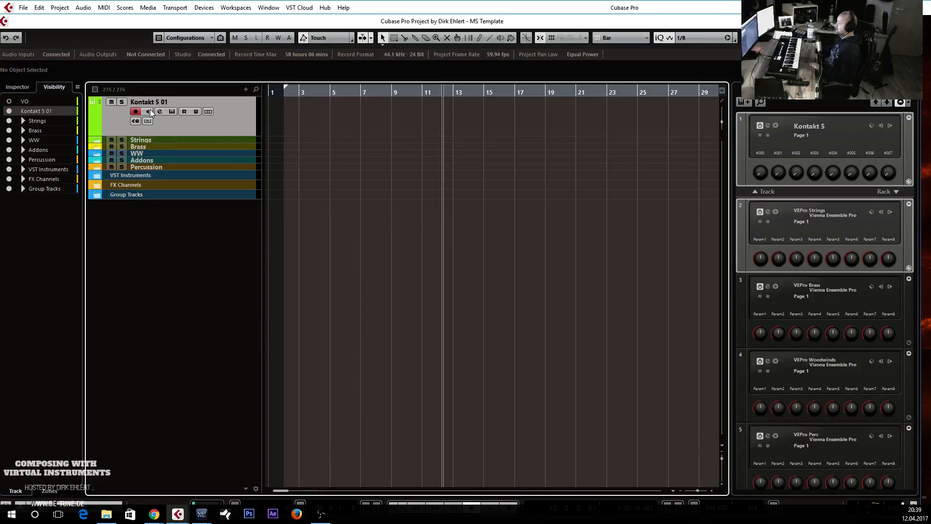
{"action": "left_click", "coordinate": [25, 87]}
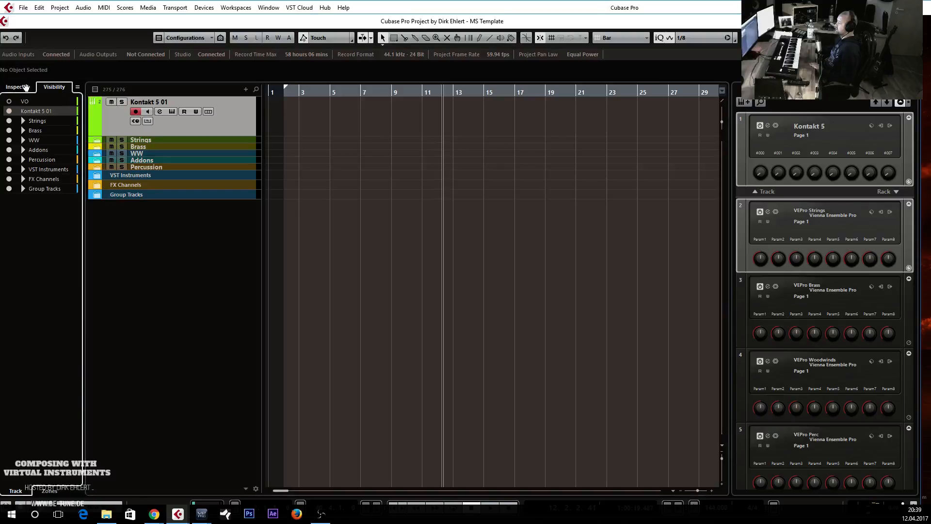
{"action": "left_click", "coordinate": [72, 204]}
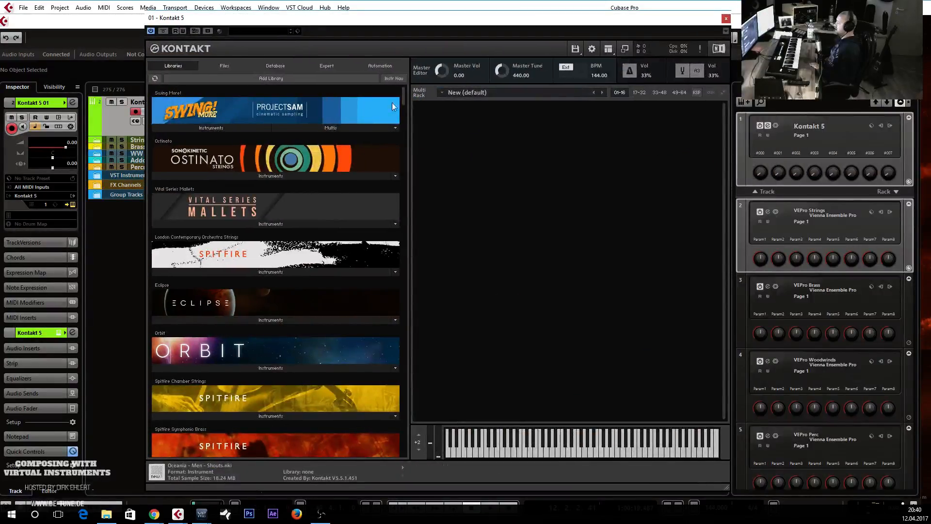
- Load Oceania - Women - Main.nki from the Performance Samples Oceania Instruments folder and slightly lower its instrument volume
{"action": "left_click", "coordinate": [224, 65]}
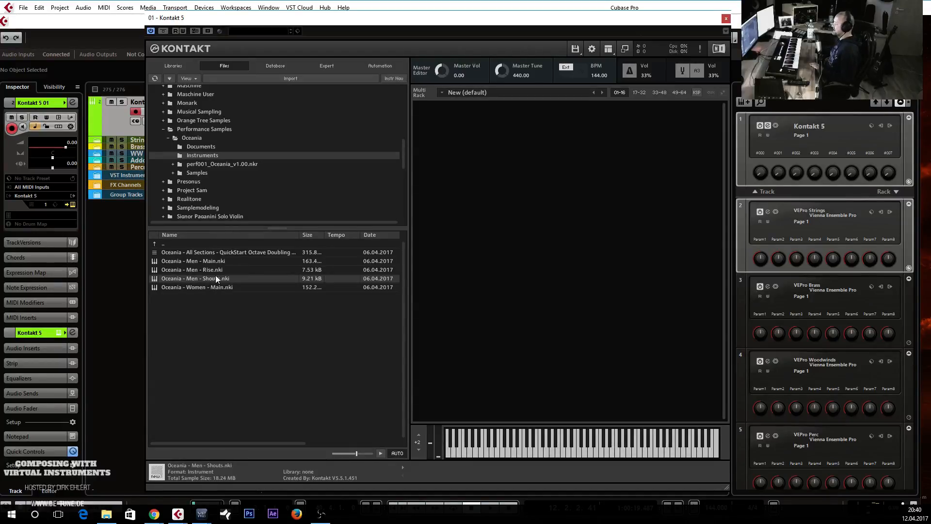
{"action": "left_click", "coordinate": [196, 137]}
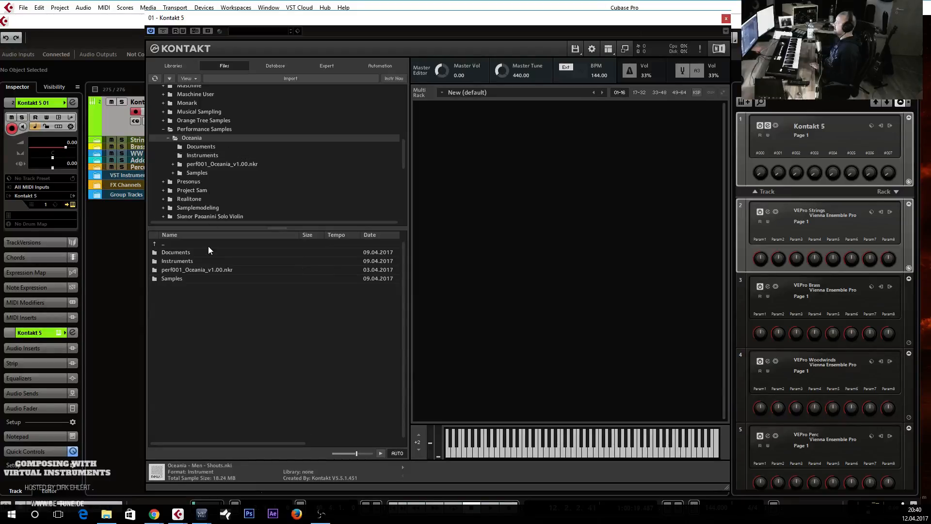
{"action": "double_click", "coordinate": [185, 261]}
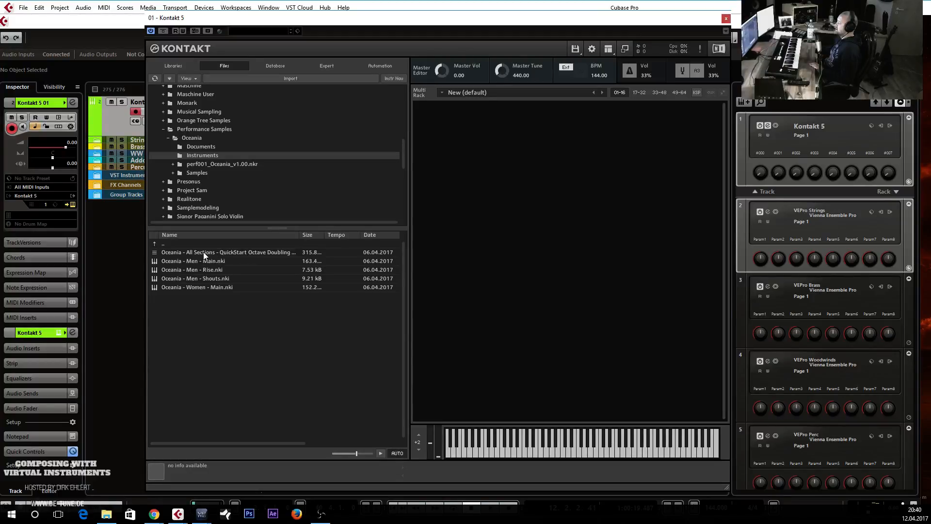
{"action": "double_click", "coordinate": [196, 288]}
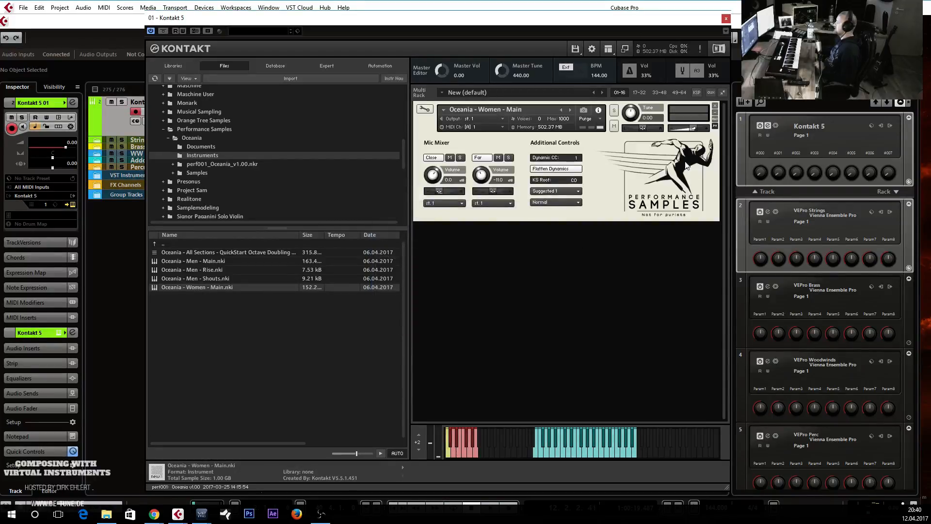
{"action": "left_click_drag", "start_coordinate": [697, 128], "coordinate": [694, 128]}
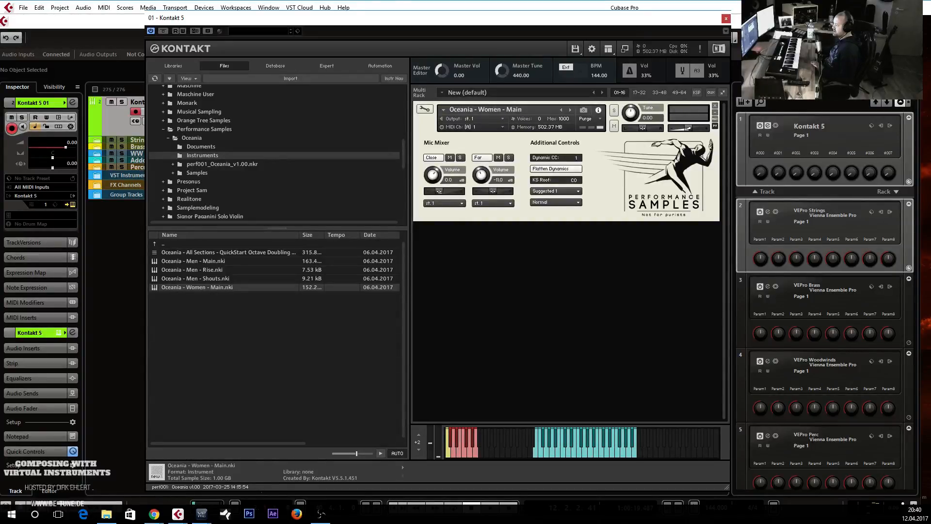
- Set the Stereo Out Maximizer to 6.0% Optimize in Modern mode and close the plug-in
{"action": "left_click", "coordinate": [115, 291]}
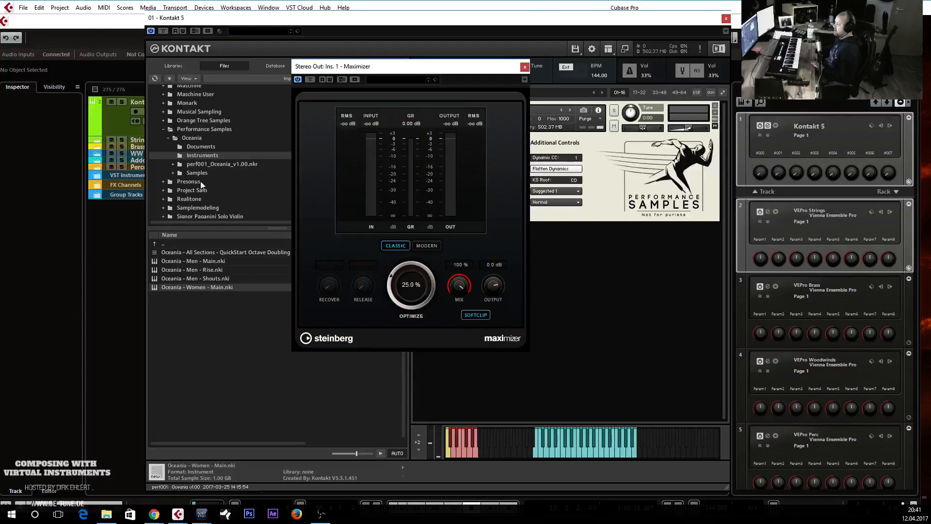
{"action": "left_click_drag", "start_coordinate": [394, 281], "coordinate": [395, 301]}
{"action": "left_click", "coordinate": [428, 245]}
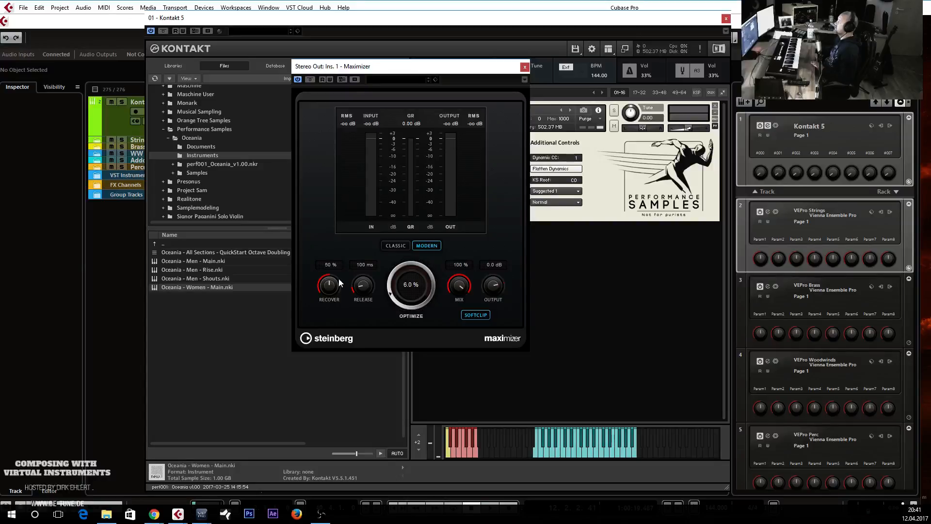
{"action": "left_click", "coordinate": [525, 66]}
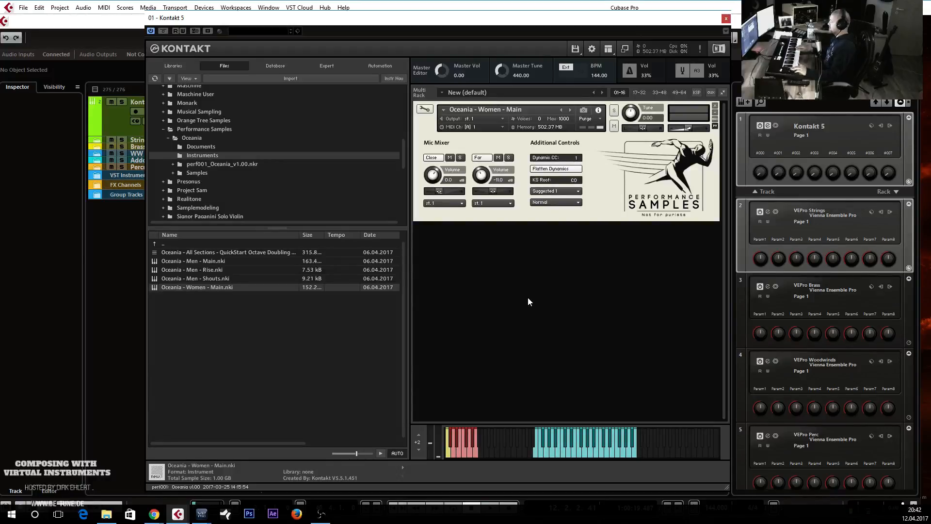
- Reselect the Kontakt track, compare the women's patch with the Far and Close mics switched off in turn, and set the Far volume to -6.4
{"action": "left_click", "coordinate": [116, 127]}
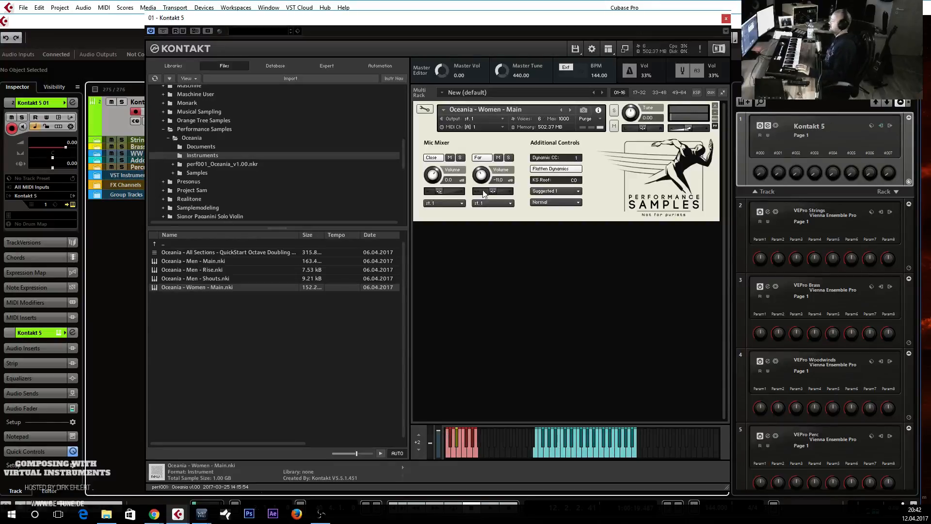
{"action": "left_click_drag", "start_coordinate": [689, 128], "coordinate": [695, 131]}
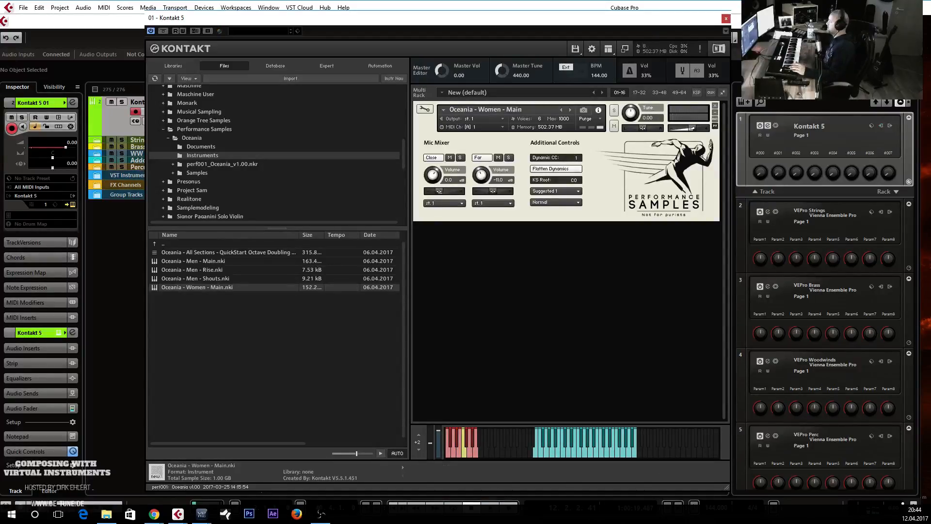
{"action": "left_click", "coordinate": [480, 157]}
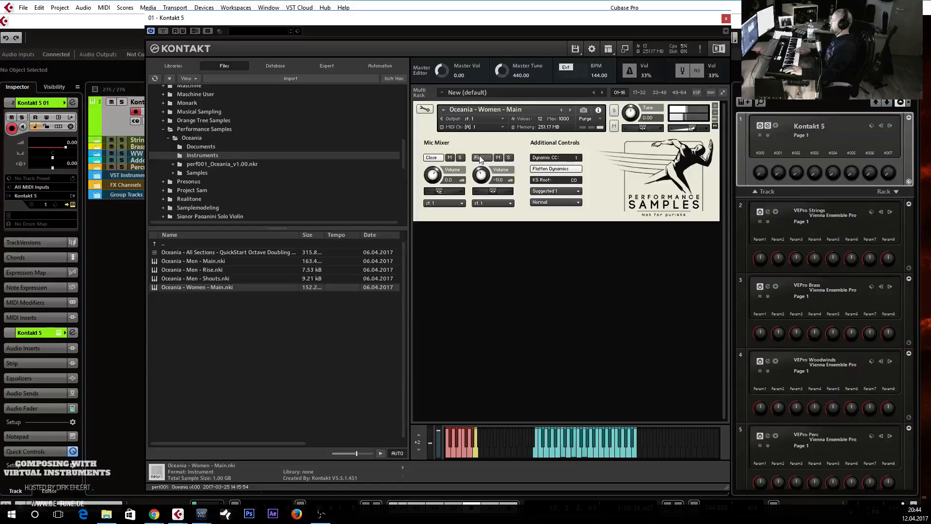
{"action": "left_click", "coordinate": [479, 157]}
{"action": "left_click", "coordinate": [433, 157]}
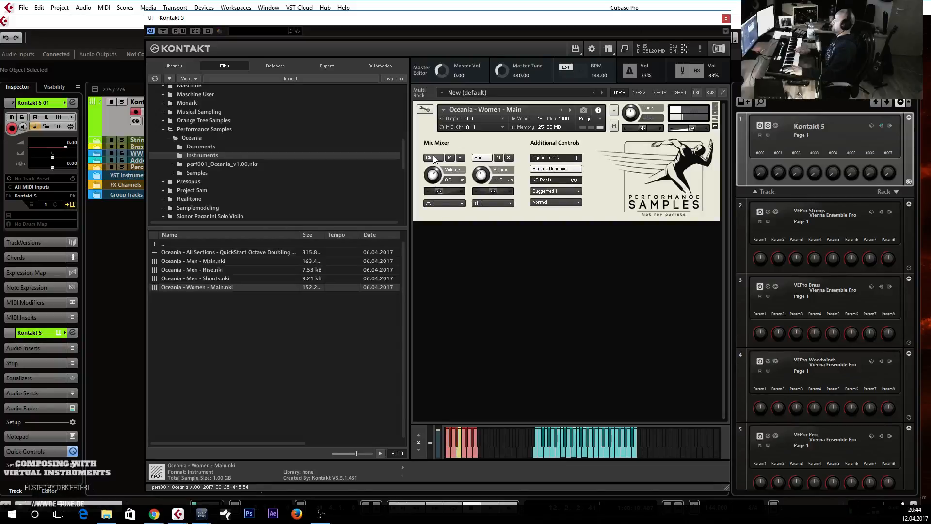
{"action": "left_click_drag", "start_coordinate": [483, 177], "coordinate": [484, 163]}
{"action": "left_click", "coordinate": [441, 157]}
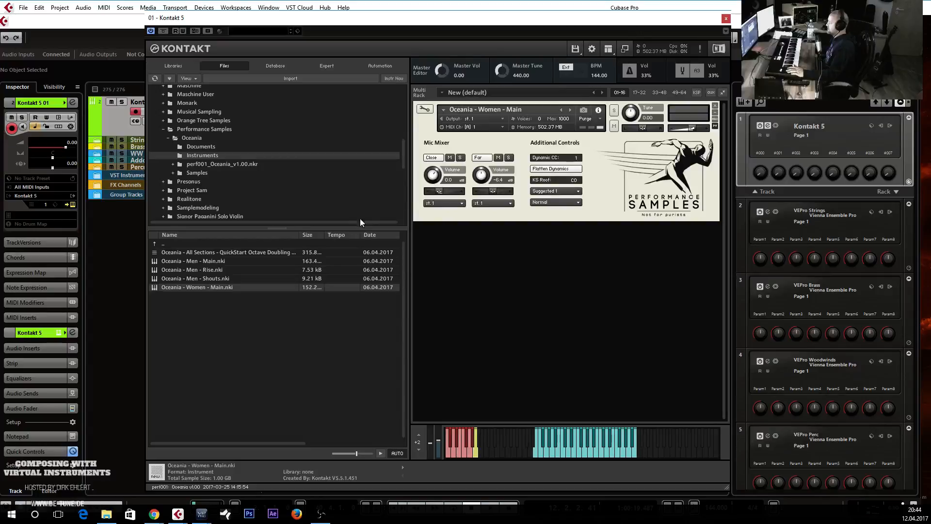
- Replace the women's patch with Oceania - Men - Main.nki and try its Close mic pan further left and back right
{"action": "left_click_drag", "start_coordinate": [205, 262], "coordinate": [520, 118]}
{"action": "left_click", "coordinate": [466, 304]}
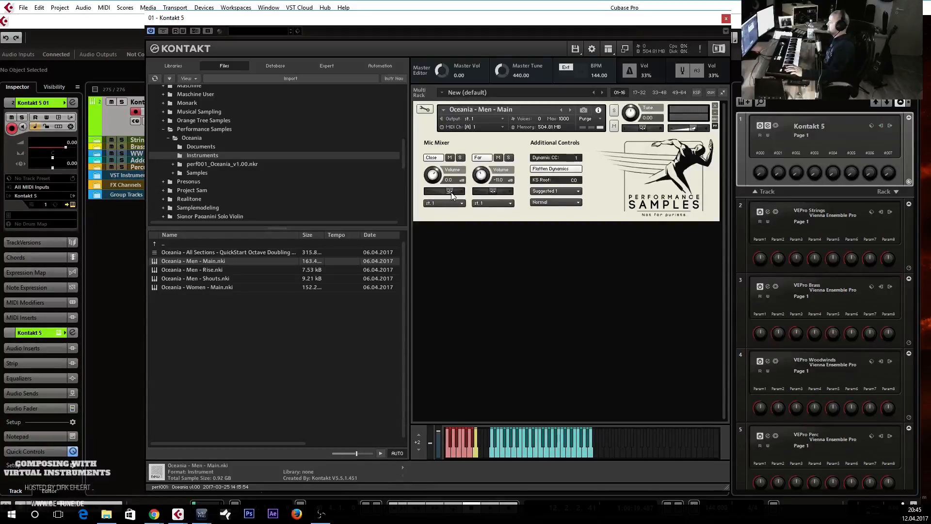
{"action": "left_click_drag", "start_coordinate": [452, 193], "coordinate": [431, 193]}
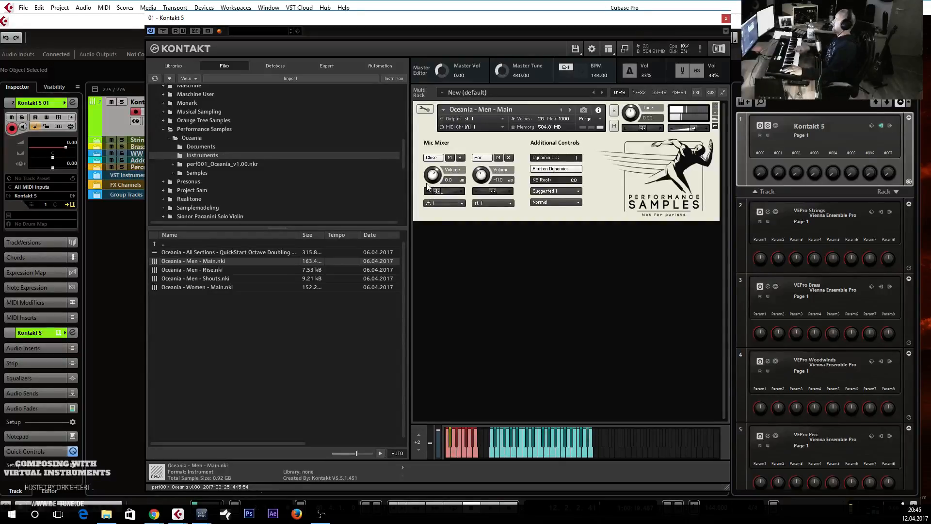
{"action": "left_click_drag", "start_coordinate": [437, 192], "coordinate": [453, 194]}
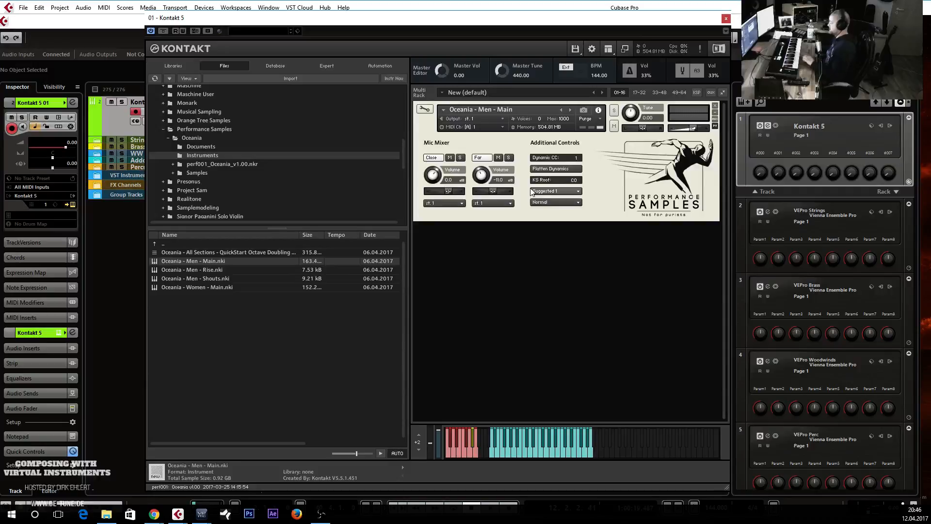
- Toggle Flatten Dynamics on the men's patch, try the Manual Velocity, Manual Sus Pedal and Random modes, and return the mode to Suggested 1
{"action": "left_click", "coordinate": [558, 171]}
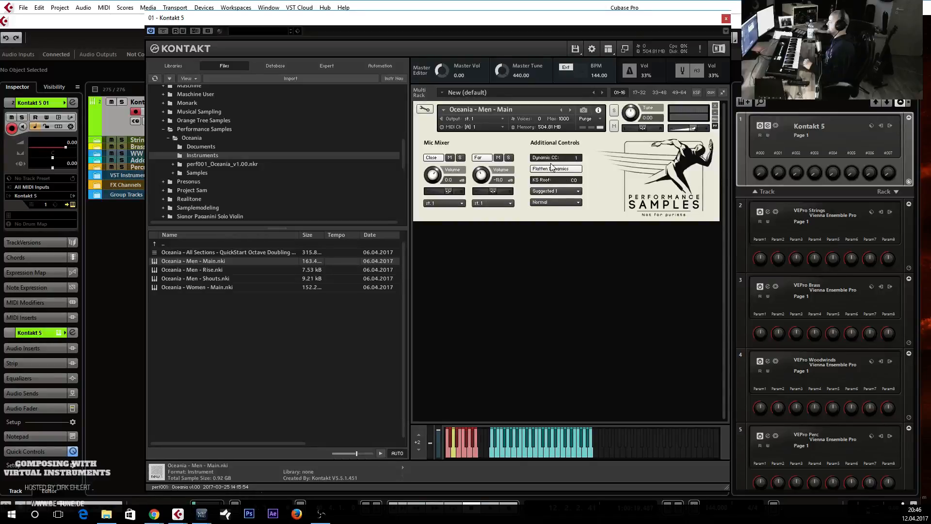
{"action": "left_click", "coordinate": [565, 191]}
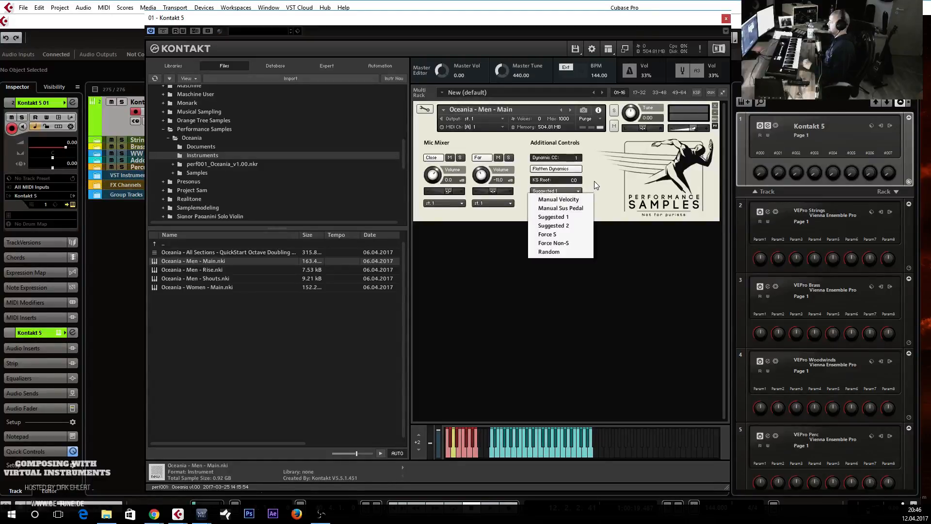
{"action": "left_click", "coordinate": [572, 199]}
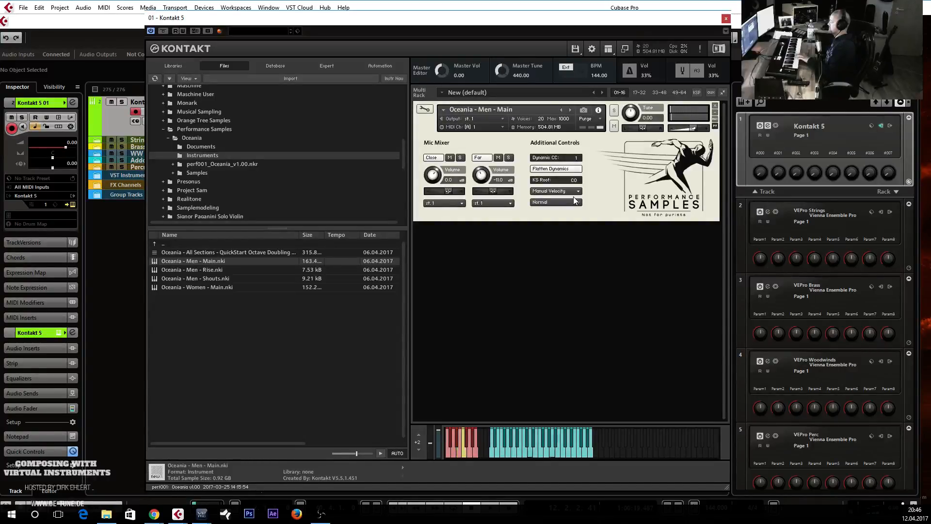
{"action": "left_click", "coordinate": [548, 192]}
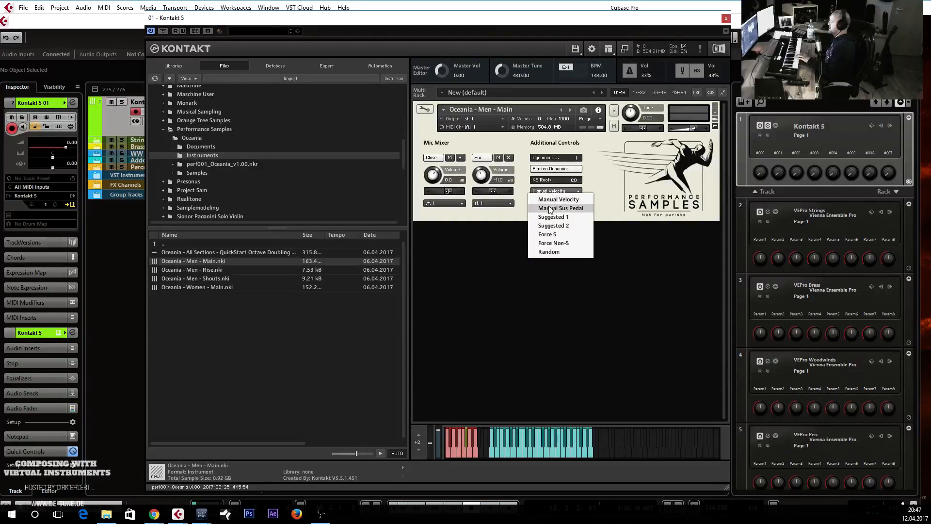
{"action": "left_click", "coordinate": [560, 208]}
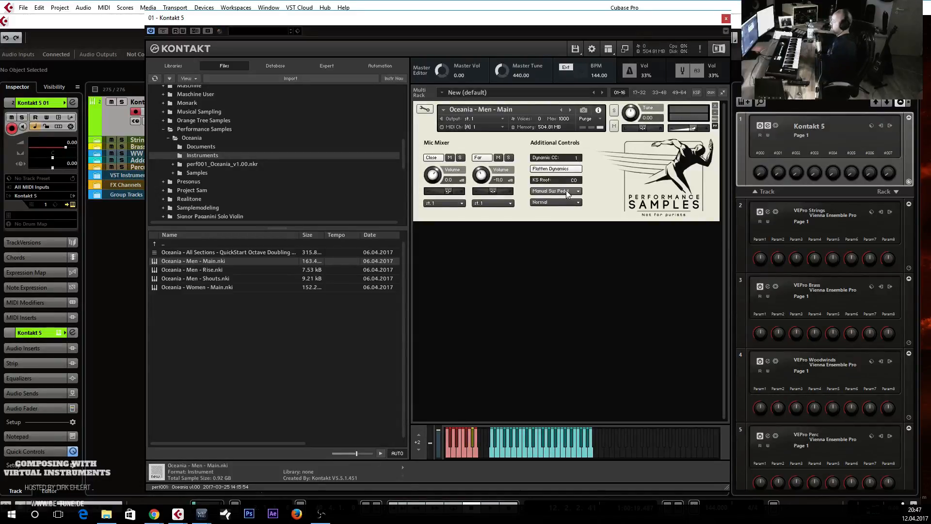
{"action": "left_click", "coordinate": [568, 192]}
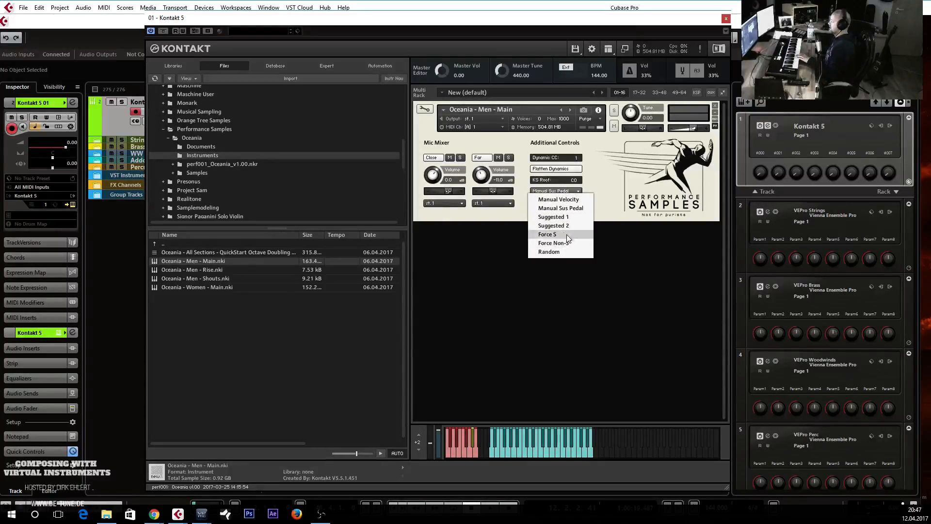
{"action": "left_click", "coordinate": [565, 252]}
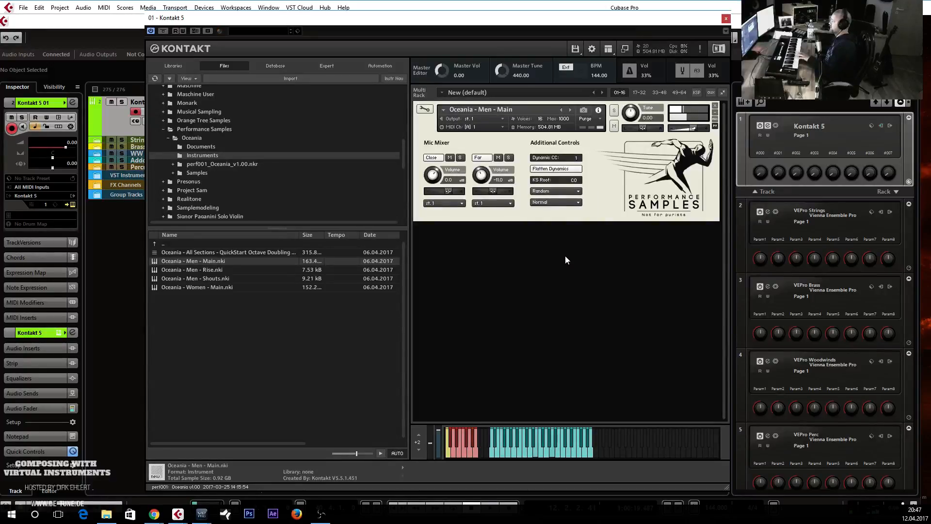
{"action": "left_click", "coordinate": [574, 193]}
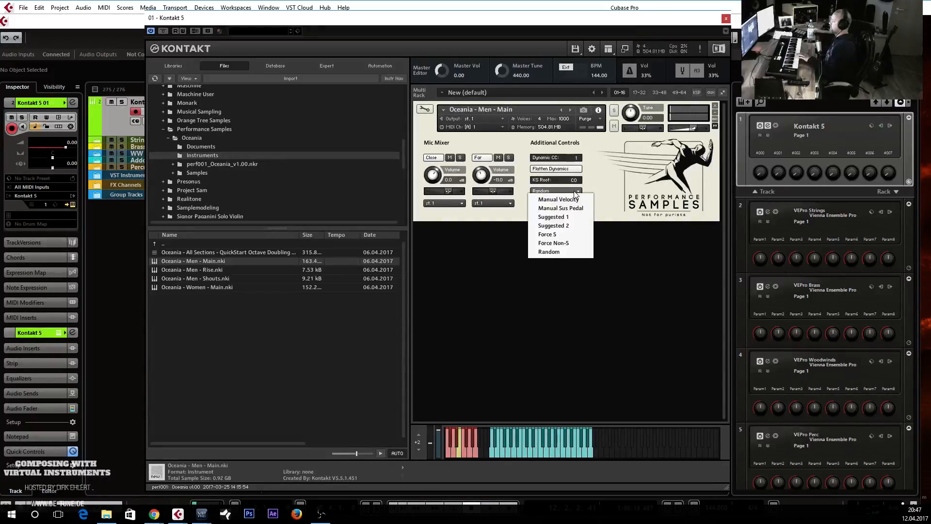
{"action": "left_click", "coordinate": [567, 217]}
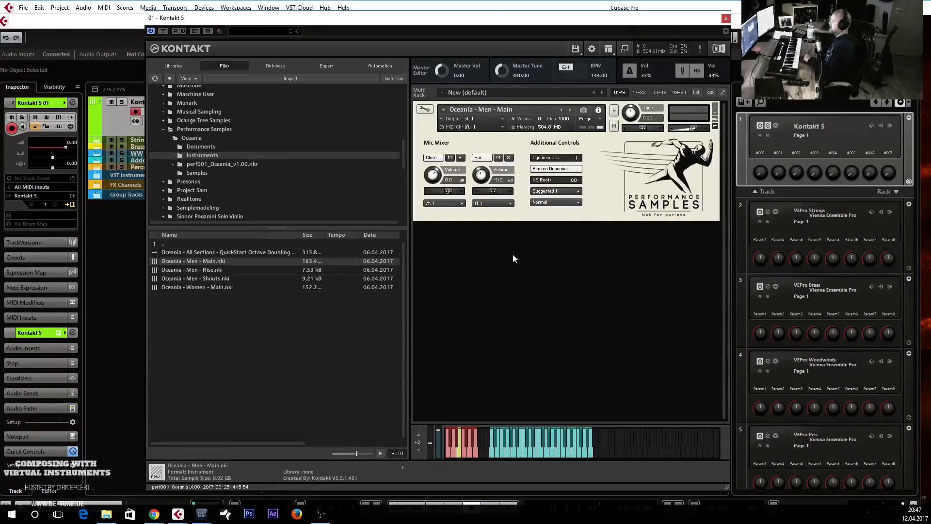
- Replace the men's main patch with Oceania - Men - Rise.nki, and replace that with Oceania - Men - Shouts.nki
{"action": "left_click_drag", "start_coordinate": [210, 270], "coordinate": [541, 120]}
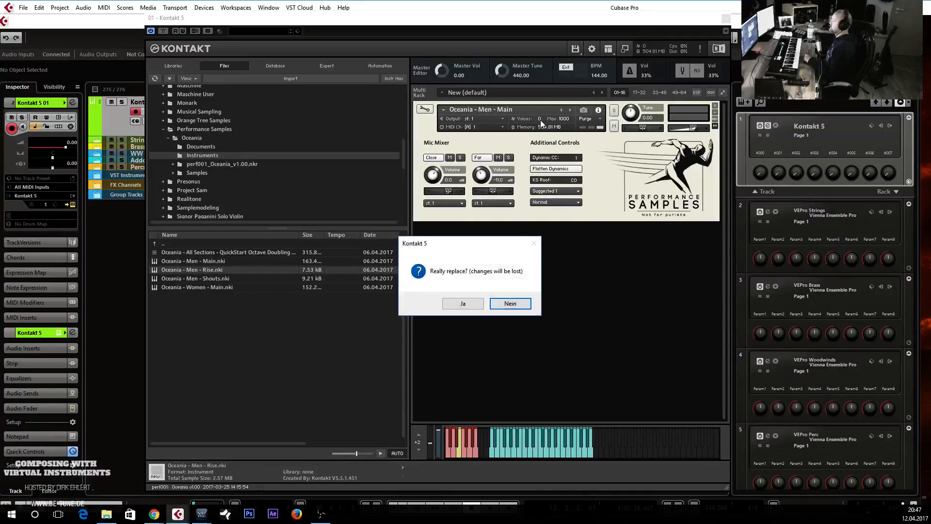
{"action": "left_click", "coordinate": [464, 304]}
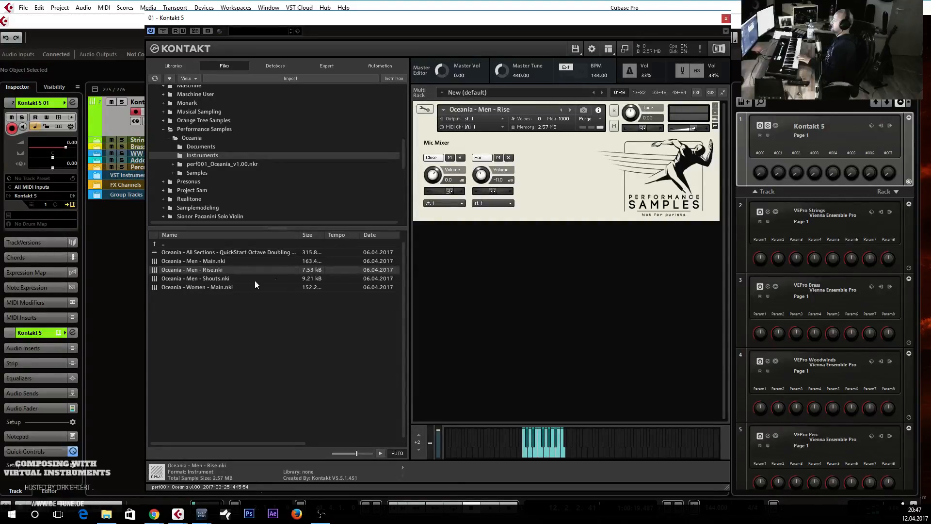
{"action": "double_click", "coordinate": [188, 278]}
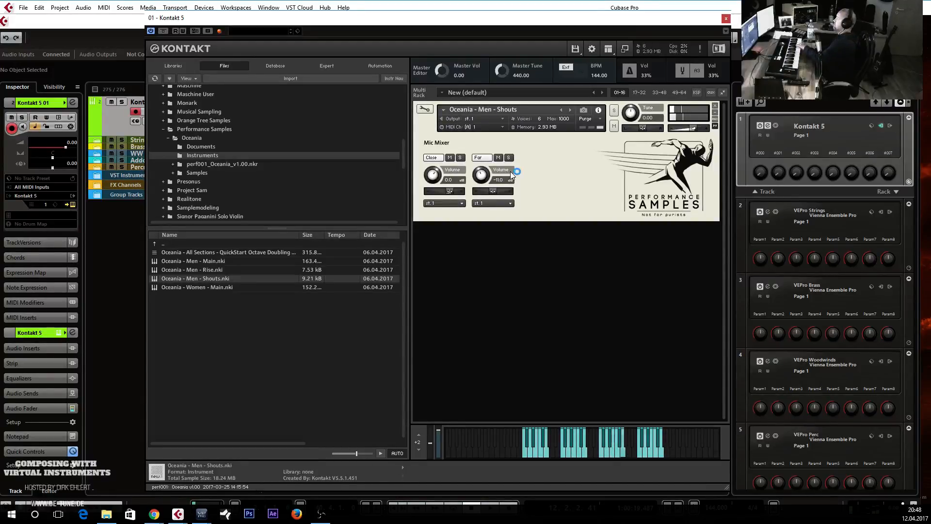
- Remove the men's shouts patch and load the Oceania - All Sections - QuickStart Octave Doubling multi, replacing the current multi
{"action": "left_click", "coordinate": [716, 106]}
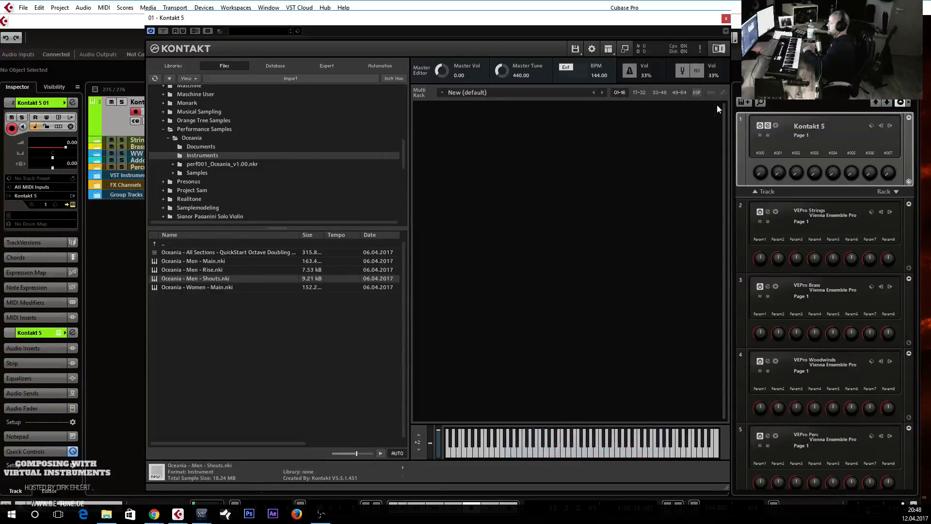
{"action": "double_click", "coordinate": [237, 252]}
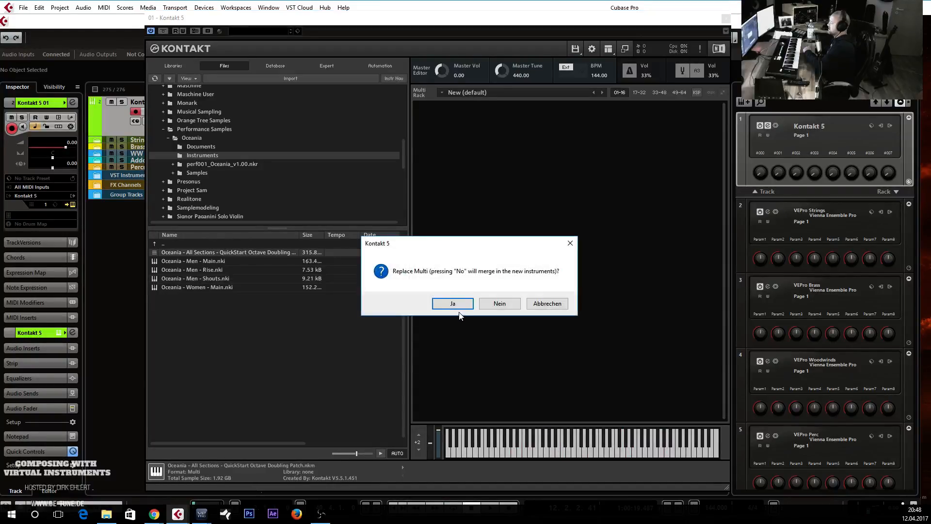
{"action": "left_click", "coordinate": [458, 302]}
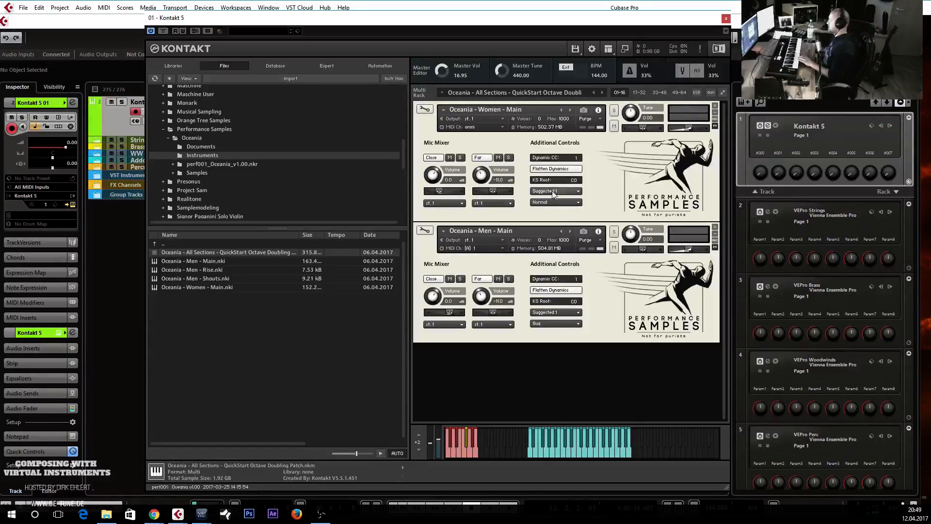
- Set both the women's and the men's main patches in the multi to the Suggested 2 mode
{"action": "left_click", "coordinate": [550, 192]}
{"action": "left_click", "coordinate": [553, 226]}
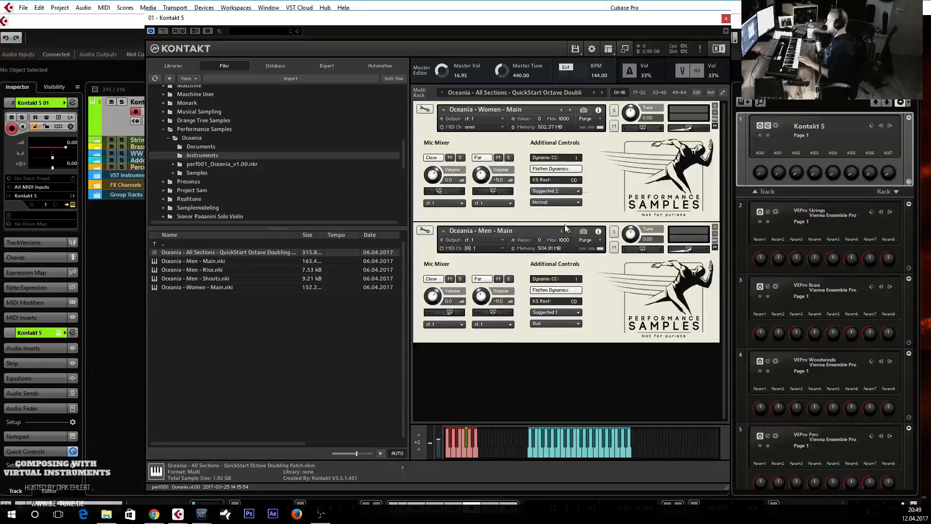
{"action": "left_click", "coordinate": [557, 313]}
{"action": "left_click", "coordinate": [562, 347]}
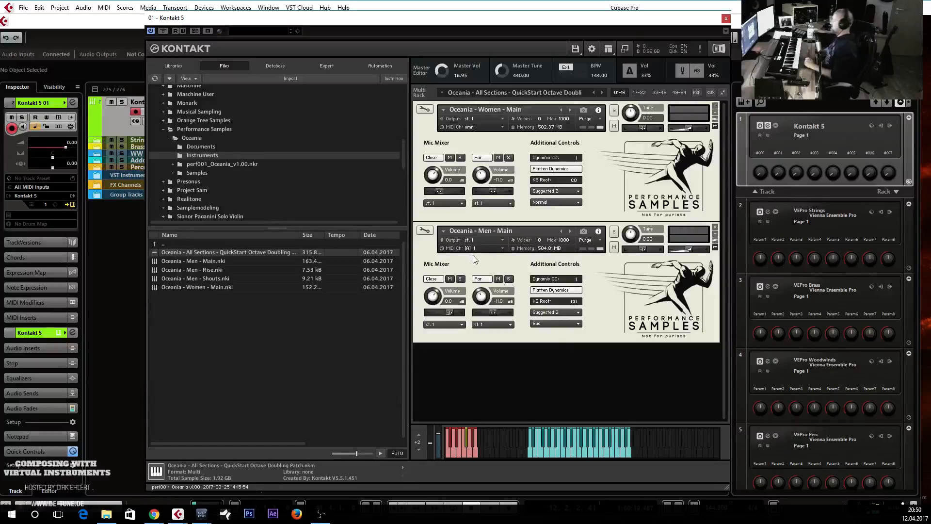
- Check the women's octave transposition options without changing them, and set both the women's and men's patches to Manual Velocity
{"action": "left_click", "coordinate": [573, 203]}
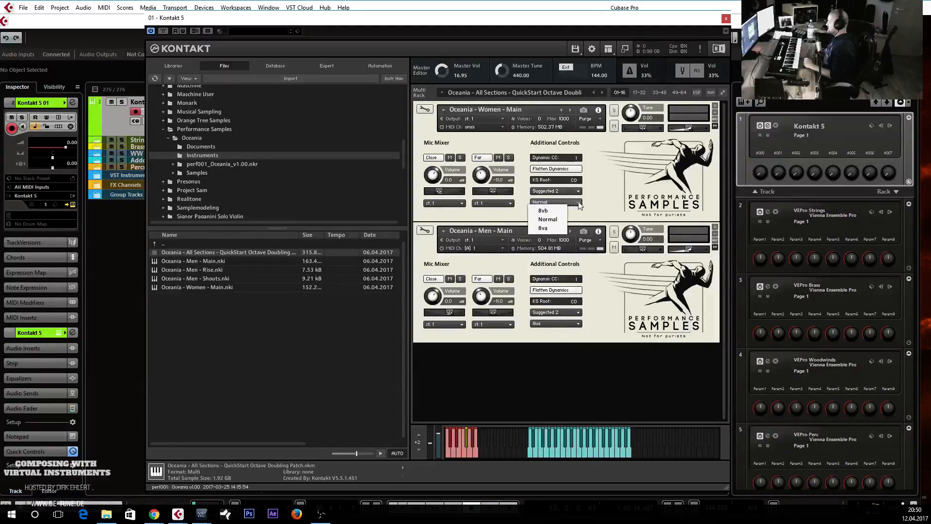
{"action": "left_click", "coordinate": [595, 202]}
{"action": "left_click", "coordinate": [565, 193]}
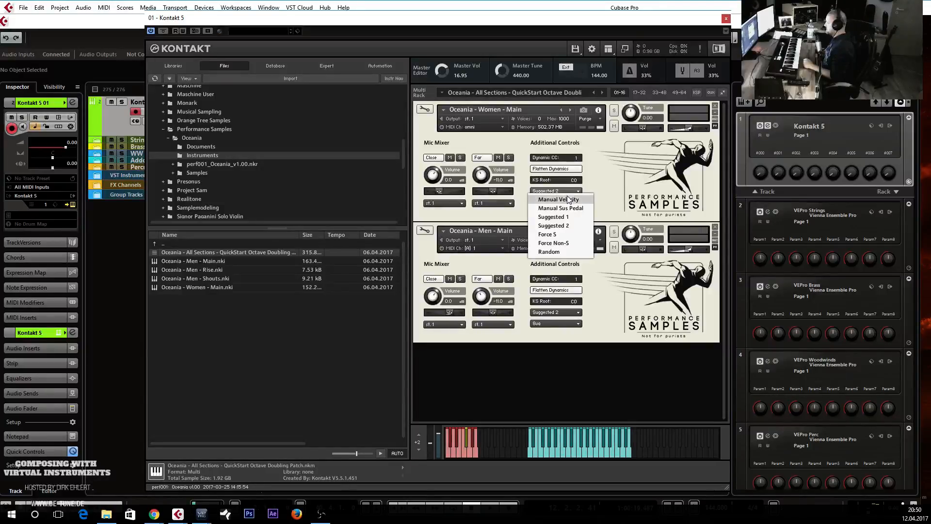
{"action": "left_click", "coordinate": [564, 199]}
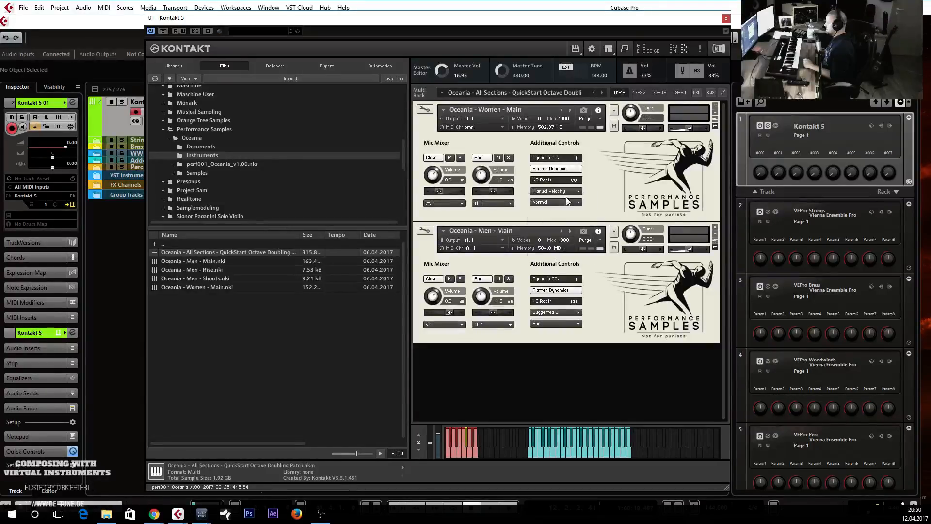
{"action": "left_click", "coordinate": [563, 313]}
{"action": "left_click", "coordinate": [563, 320]}
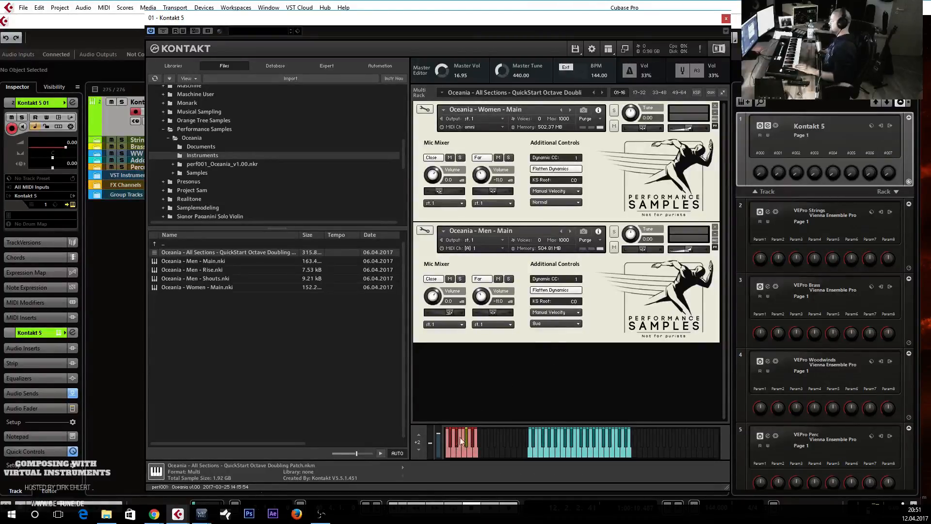
- Trigger the lowest red keyswitch on the keyboard, and set both the women's and men's patches to Manual Sus Pedal
{"action": "left_click", "coordinate": [447, 452]}
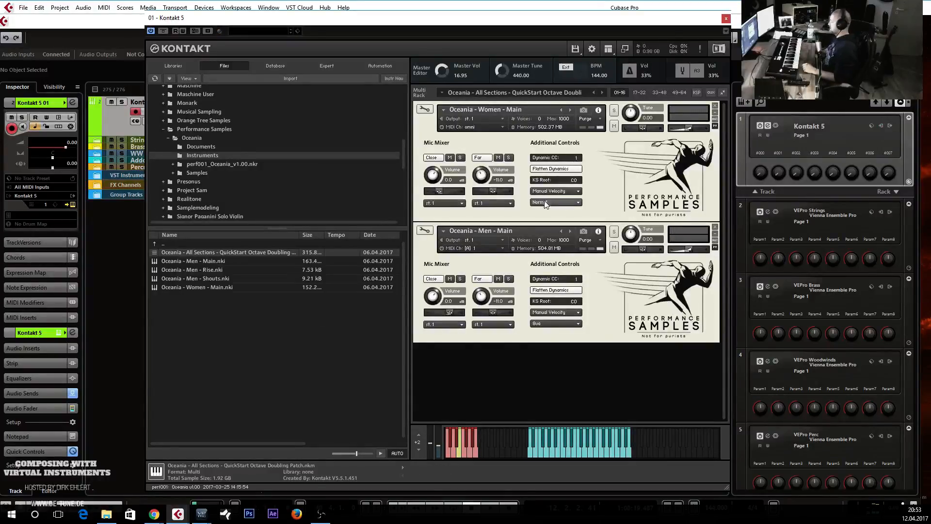
{"action": "left_click", "coordinate": [558, 191]}
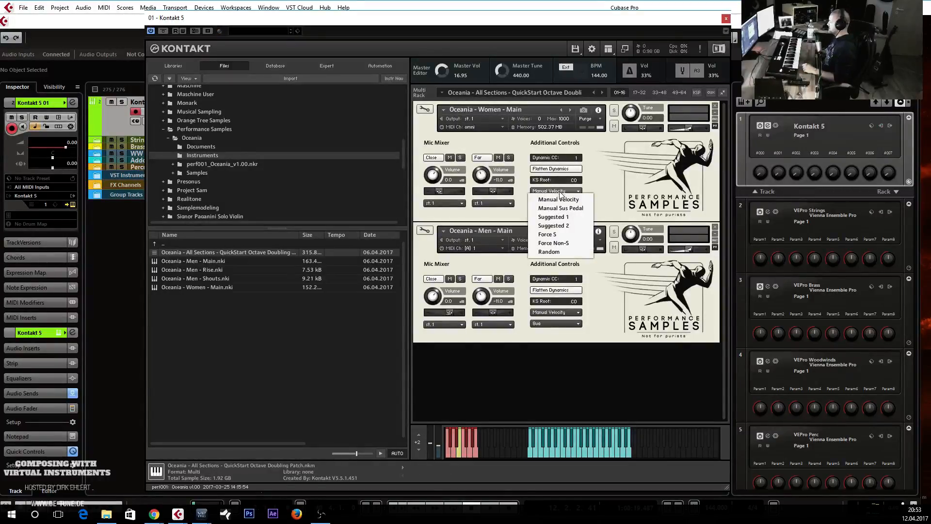
{"action": "left_click", "coordinate": [560, 208]}
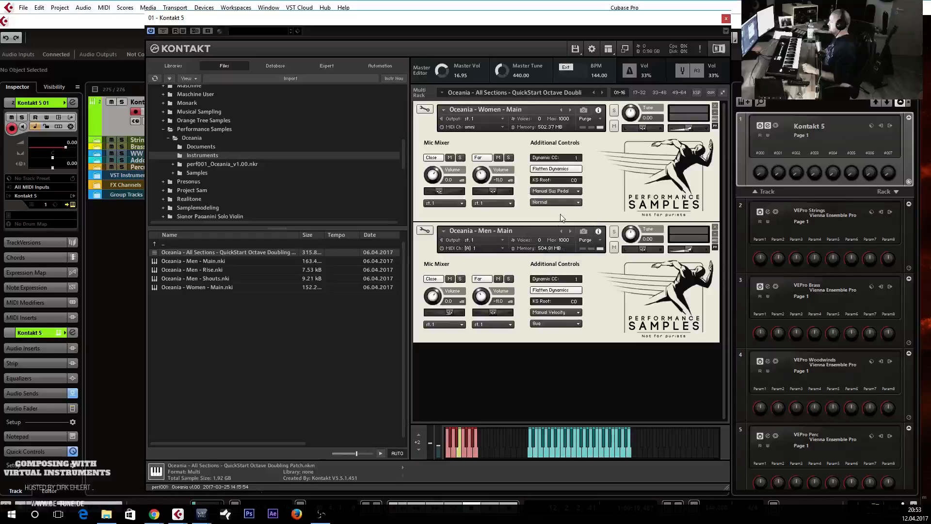
{"action": "left_click", "coordinate": [562, 316]}
{"action": "left_click", "coordinate": [563, 330]}
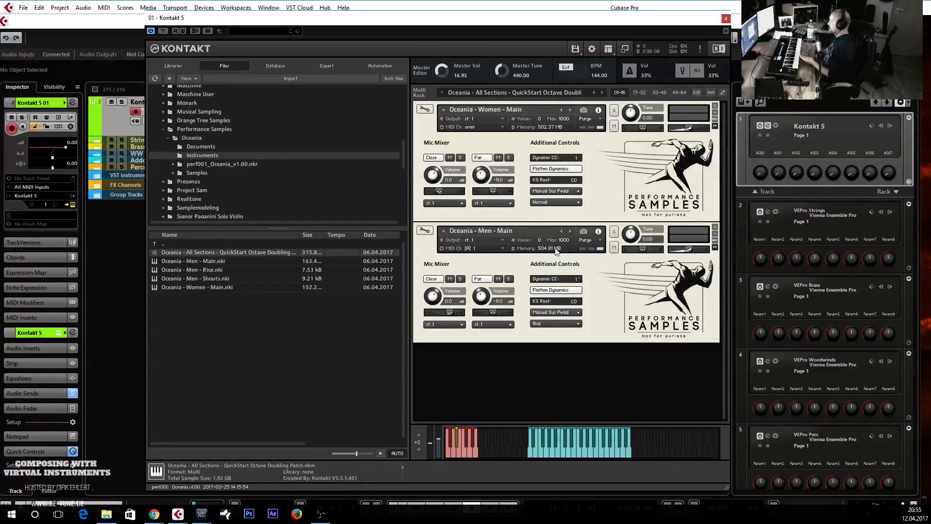
- Close the Kontakt instrument window and delete the Kontakt 5 01 track from the project
{"action": "left_click", "coordinate": [726, 19]}
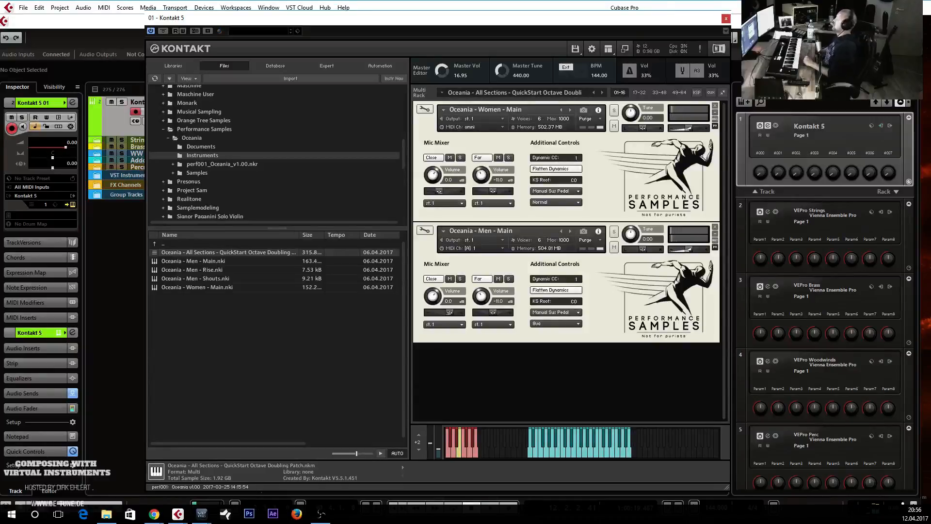
{"action": "left_click", "coordinate": [726, 18]}
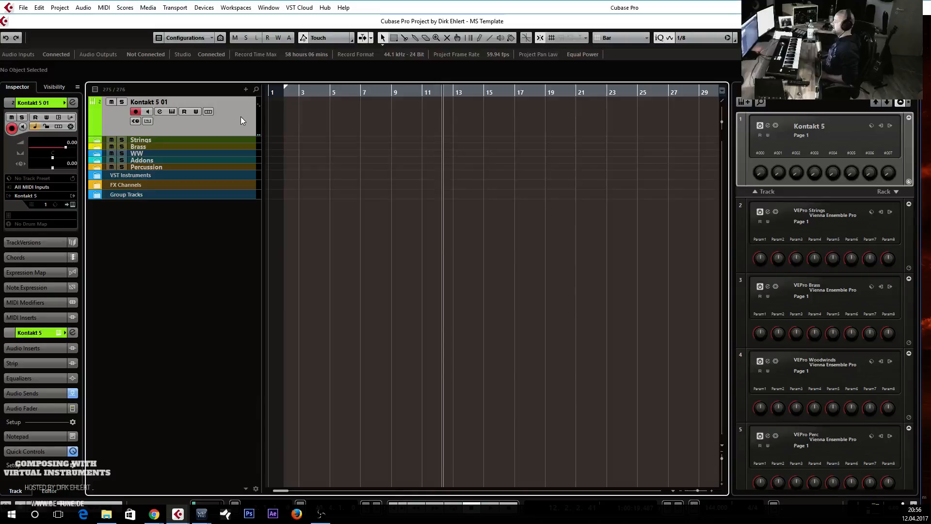
{"action": "key", "text": "Delete"}
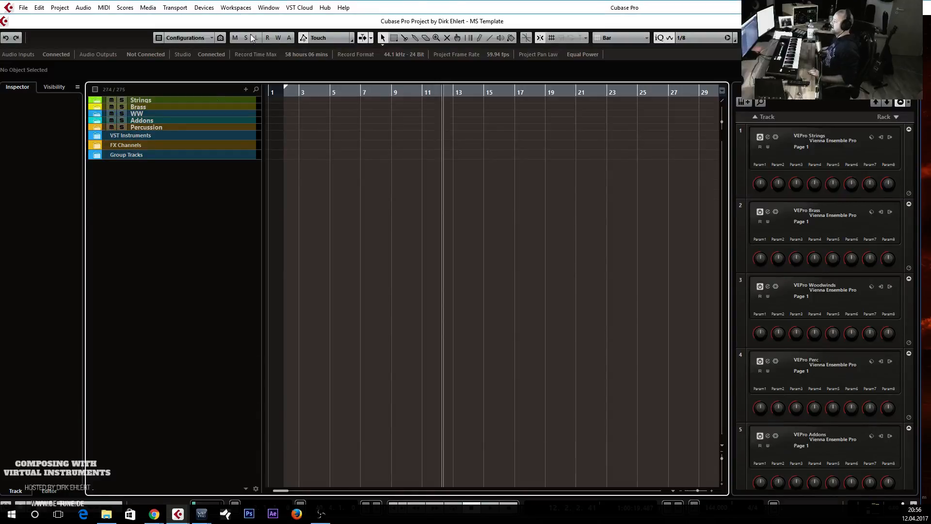
- Expand the Percussion, Addons, WW and Brass folder tracks in the template
{"action": "left_click", "coordinate": [97, 129]}
{"action": "scroll", "coordinate": [110, 169], "scroll_direction": "down", "scroll_amount": 3}
{"action": "scroll", "coordinate": [110, 169], "scroll_direction": "up", "scroll_amount": 5}
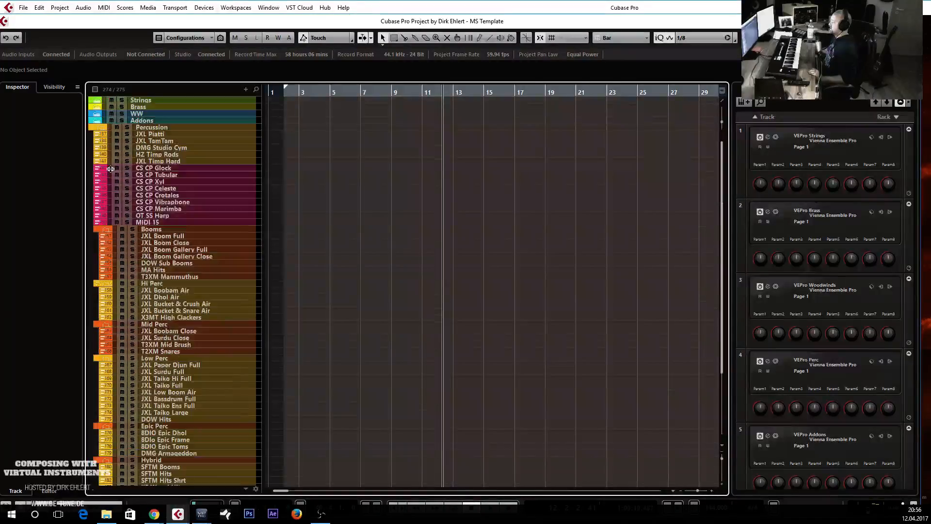
{"action": "left_click", "coordinate": [96, 122]}
{"action": "left_click", "coordinate": [96, 113]}
{"action": "left_click", "coordinate": [98, 106]}
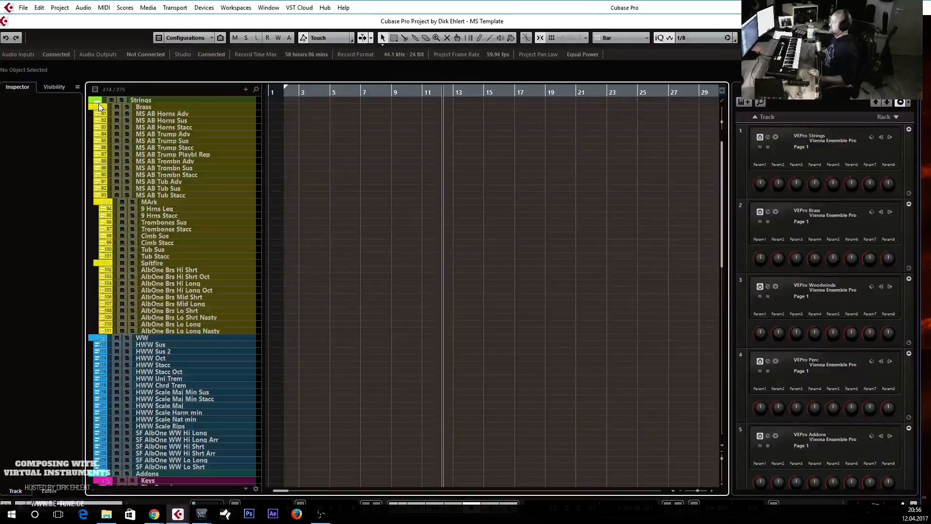
- Collapse the Brass folder, expand the Strings folder, and reopen Brass to view the tracks from the start of the list
{"action": "left_click", "coordinate": [99, 107]}
{"action": "left_click", "coordinate": [96, 100]}
{"action": "scroll", "coordinate": [127, 186], "scroll_direction": "down", "scroll_amount": 10}
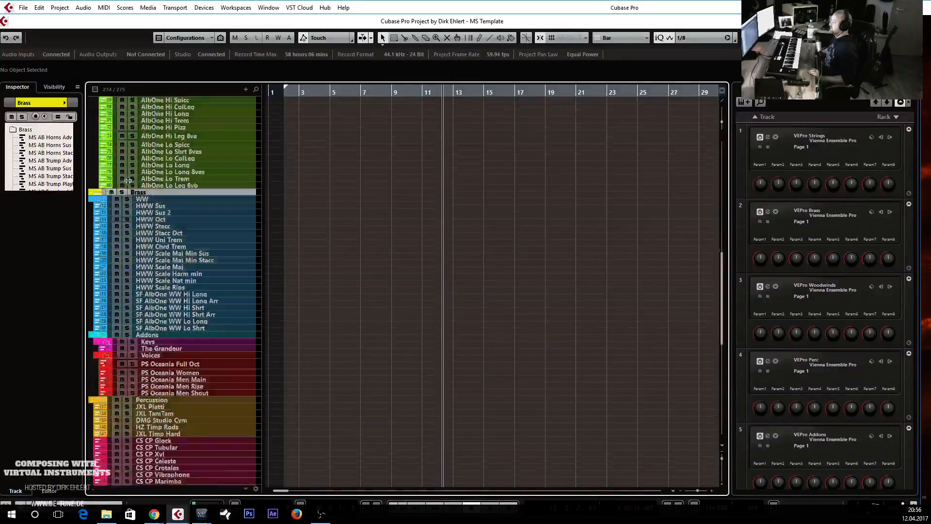
{"action": "left_click", "coordinate": [97, 193]}
{"action": "scroll", "coordinate": [504, 247], "scroll_direction": "up", "scroll_amount": 10}
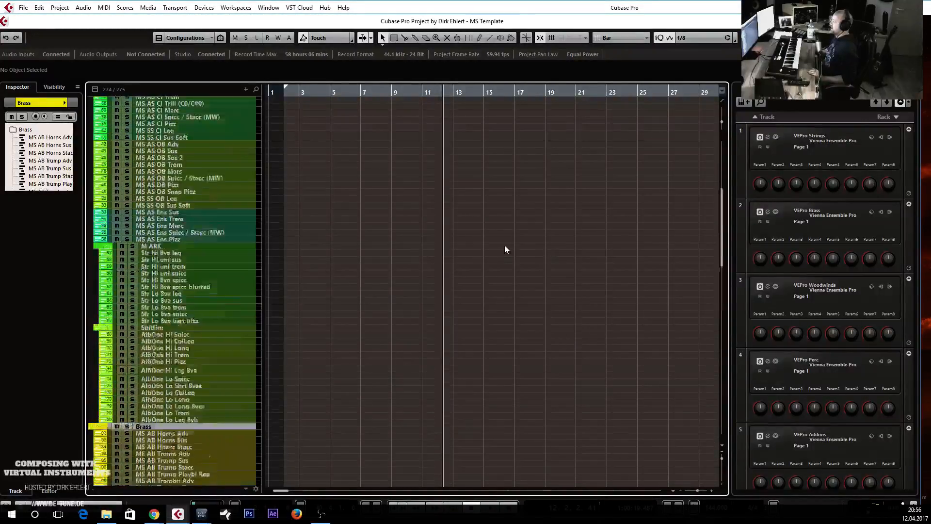
{"action": "scroll", "coordinate": [505, 246], "scroll_direction": "up", "scroll_amount": 5}
{"action": "scroll", "coordinate": [508, 250], "scroll_direction": "up", "scroll_amount": 5}
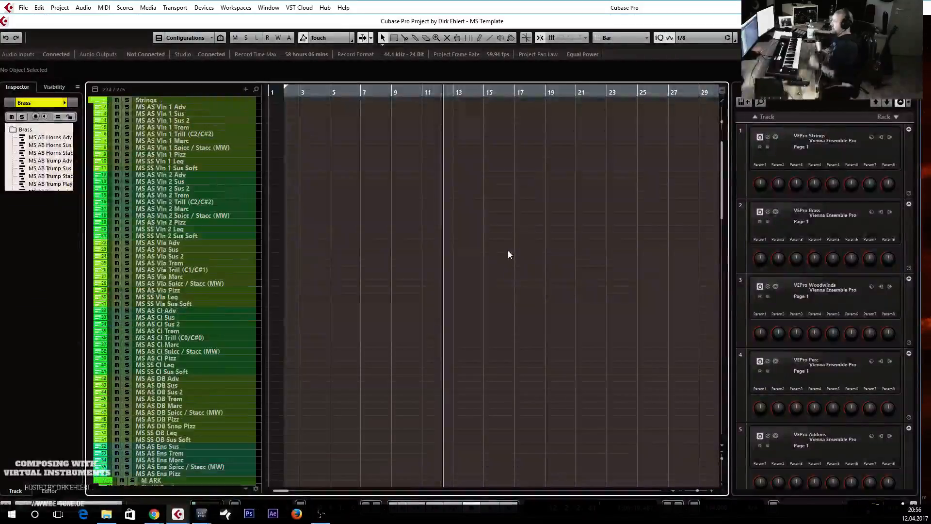
- Select the MS AS Vla Adv, MS AS Cl Adv, MS AS Ens Trem and MS AS Ens Spicc / Stacc (MW) tracks in turn to audition them
{"action": "left_click", "coordinate": [182, 242]}
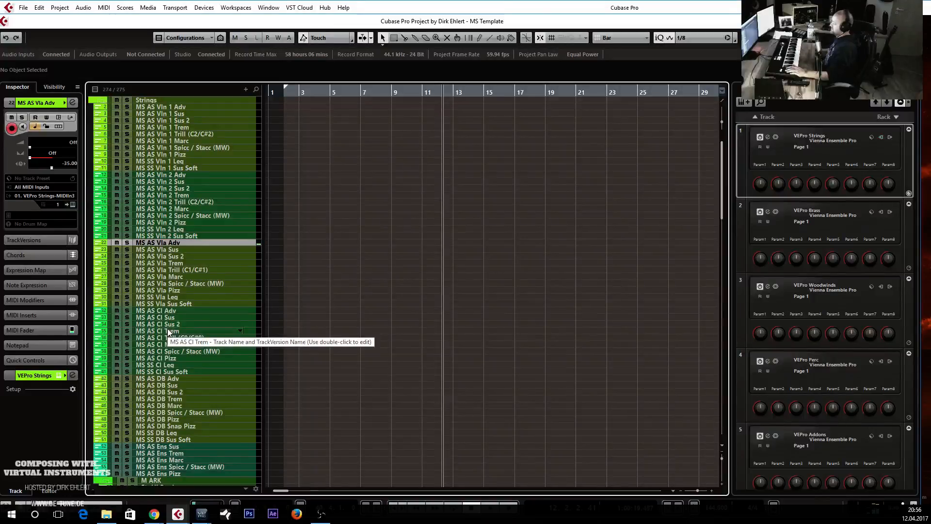
{"action": "scroll", "coordinate": [211, 298], "scroll_direction": "down", "scroll_amount": 4}
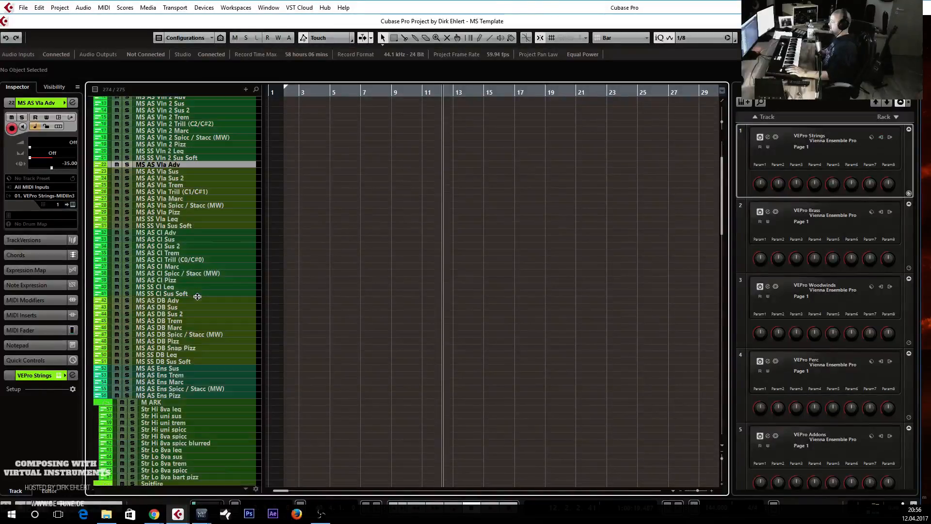
{"action": "left_click", "coordinate": [178, 233]}
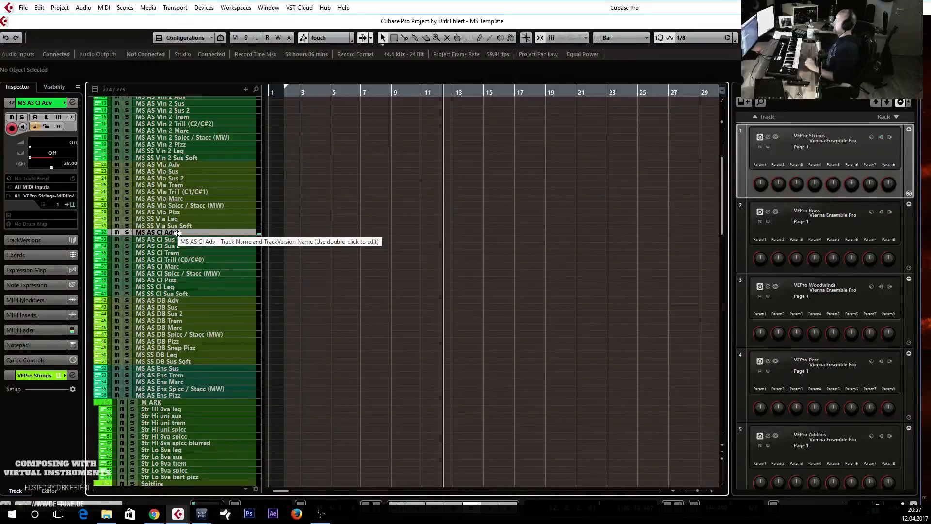
{"action": "scroll", "coordinate": [202, 346], "scroll_direction": "down", "scroll_amount": 4}
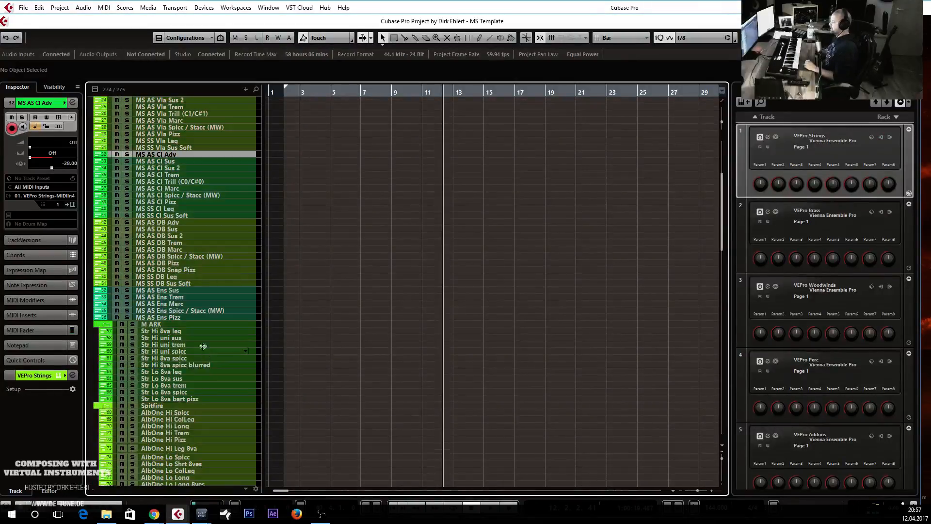
{"action": "left_click", "coordinate": [192, 297]}
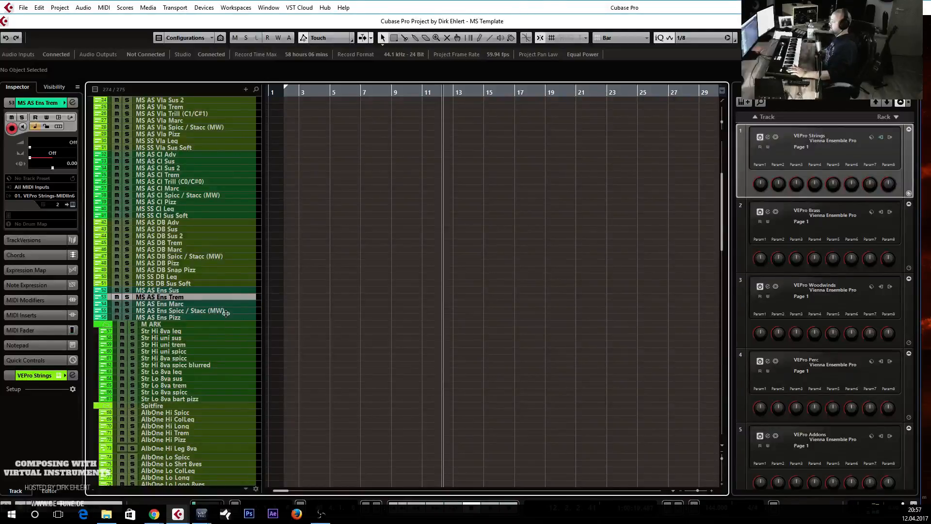
{"action": "left_click", "coordinate": [206, 307]}
{"action": "left_click", "coordinate": [210, 311]}
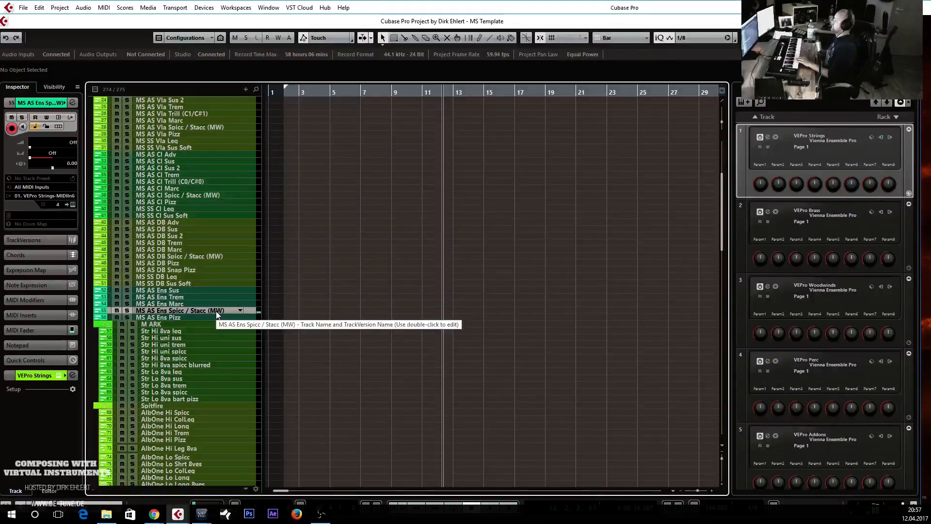
- Audition the MS AB Horns Adv, PS Oceania Full Oct and The Grandeur tracks one after another
{"action": "scroll", "coordinate": [194, 278], "scroll_direction": "down", "scroll_amount": 10}
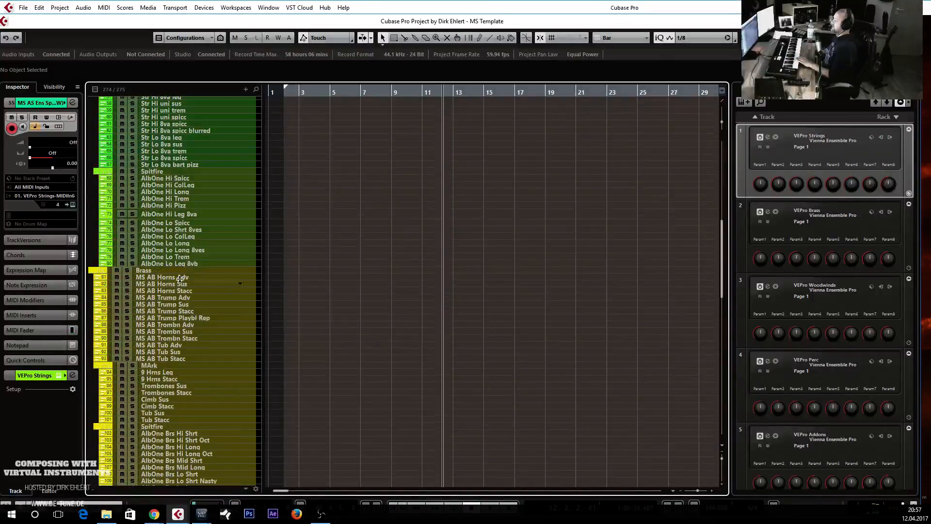
{"action": "left_click", "coordinate": [180, 278]}
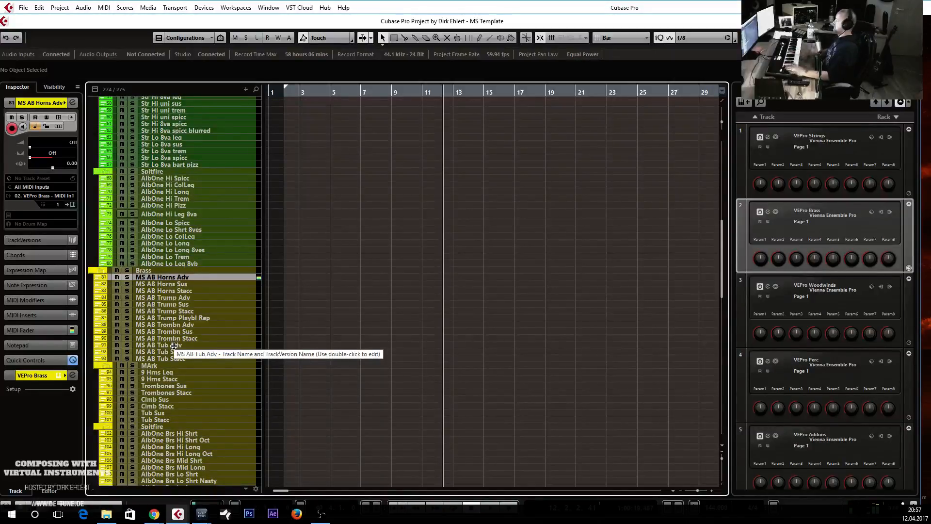
{"action": "scroll", "coordinate": [249, 261], "scroll_direction": "down", "scroll_amount": 5}
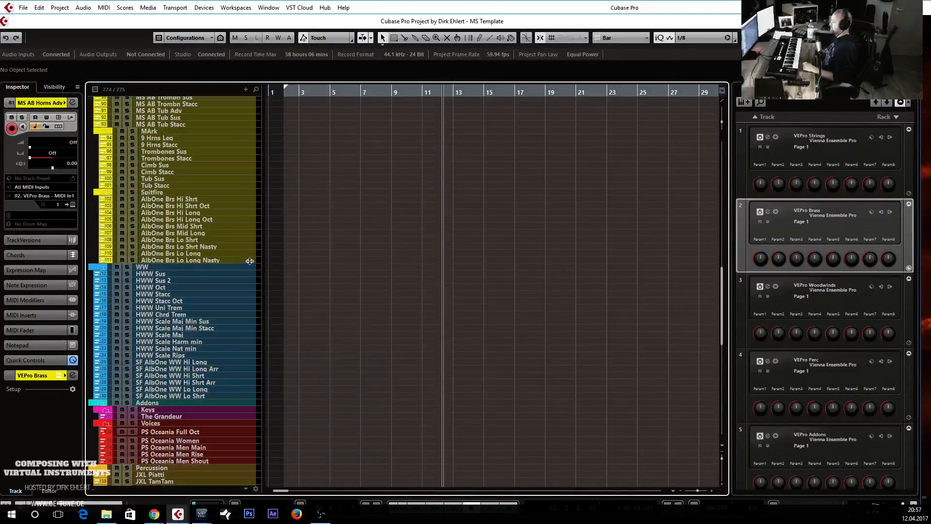
{"action": "scroll", "coordinate": [250, 261], "scroll_direction": "down", "scroll_amount": 3}
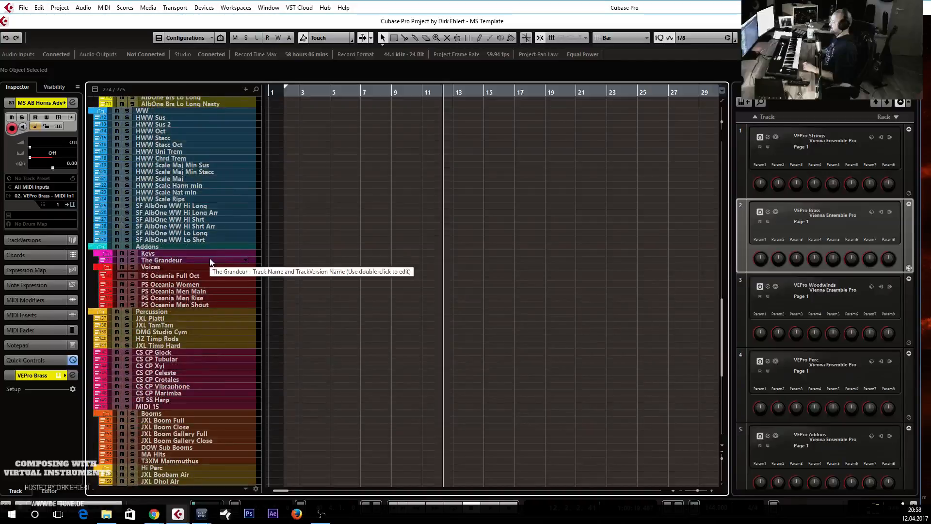
{"action": "left_click", "coordinate": [177, 276]}
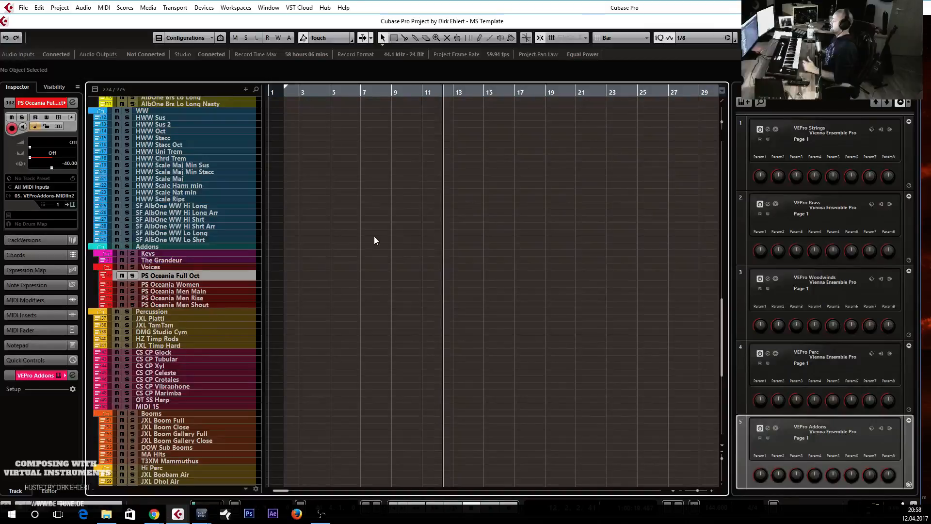
{"action": "left_click", "coordinate": [200, 260]}
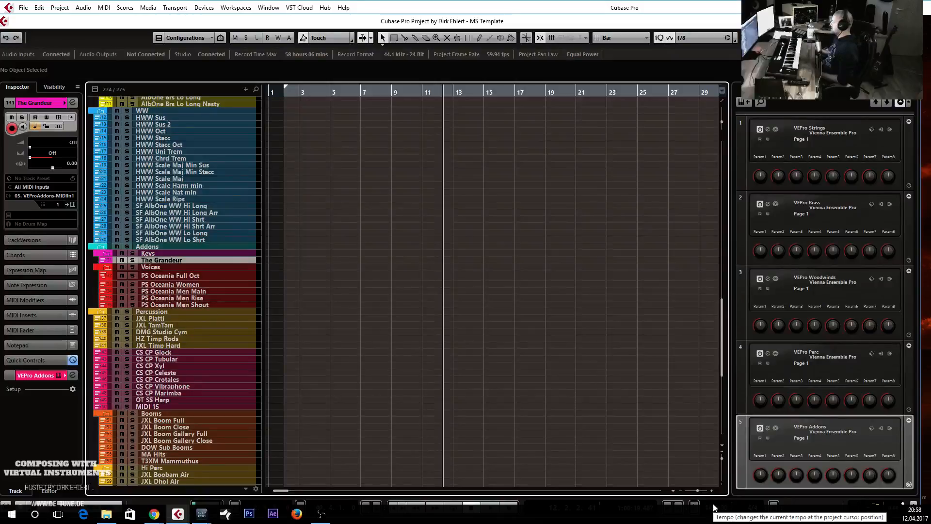
- Uncover the transport bar, select the JXL Timp Hard track and set the project tempo to 132 BPM
{"action": "mouse_move", "coordinate": [209, 512]}
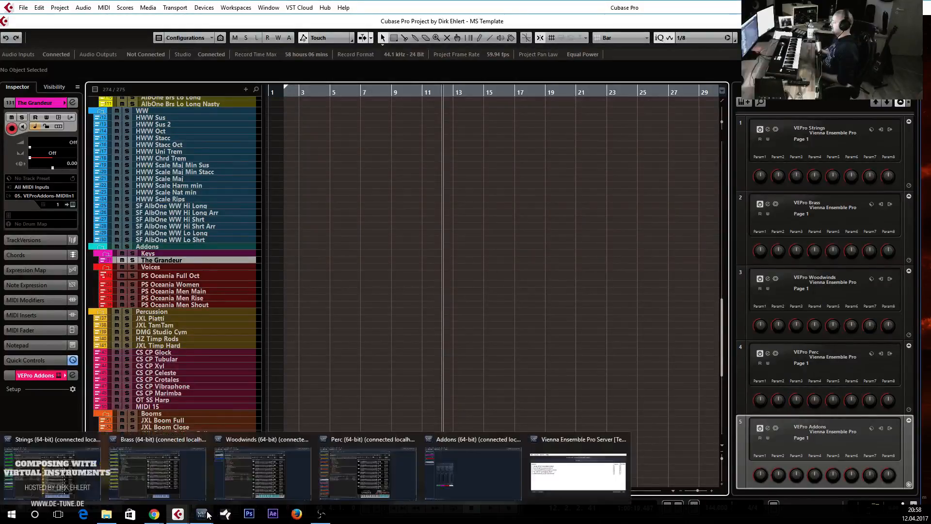
{"action": "left_click", "coordinate": [605, 460]}
{"action": "left_click", "coordinate": [557, 348]}
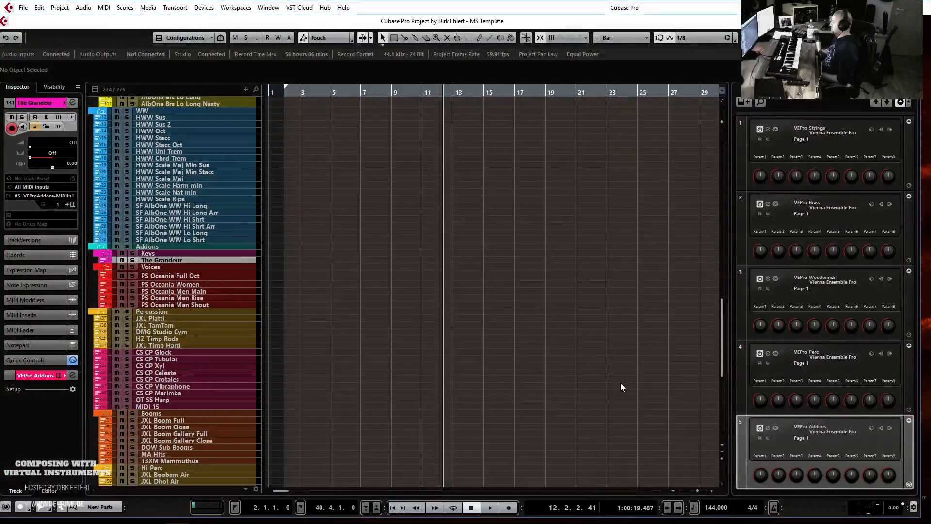
{"action": "scroll", "coordinate": [688, 408], "scroll_direction": "down", "scroll_amount": 5}
{"action": "double_click", "coordinate": [714, 508]}
{"action": "type", "text": "130"}
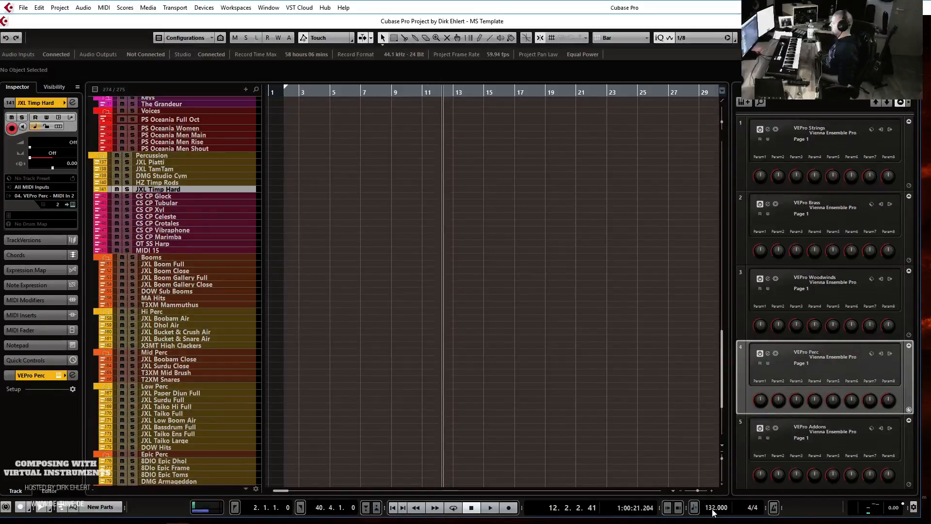
{"action": "key", "text": "Return"}
- Play the project from bar 2 with the metronome switched on, and stop after a few bars
{"action": "key", "text": "space"}
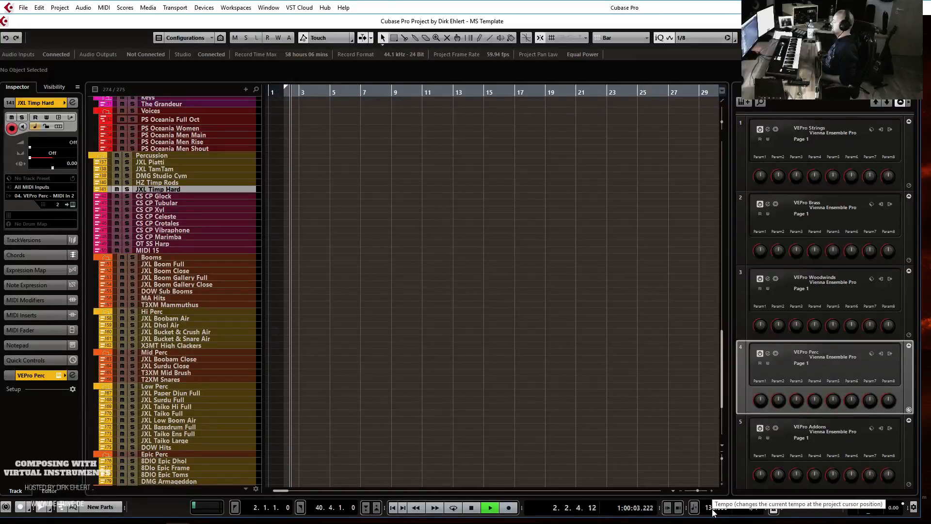
{"action": "scroll", "coordinate": [578, 339], "scroll_direction": "up", "scroll_amount": 10}
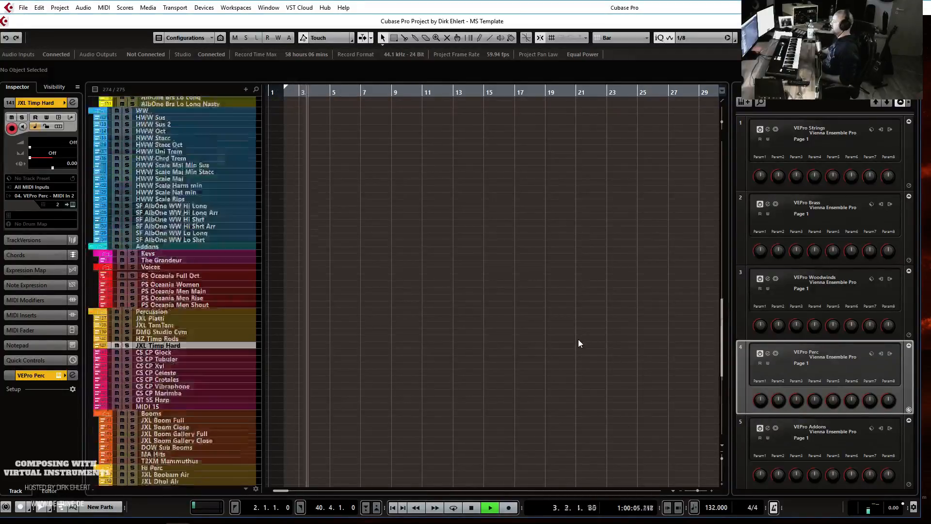
{"action": "key", "text": "space"}
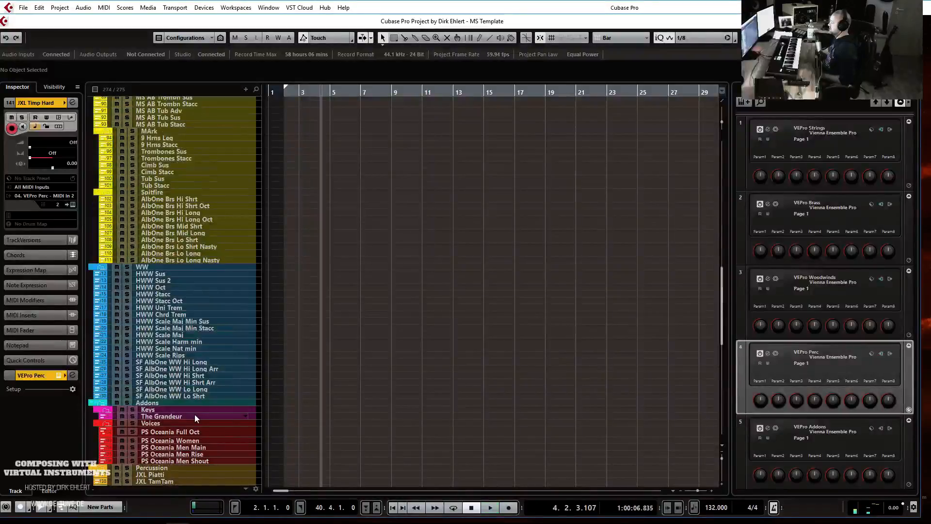
- Select The Grandeur track, return the cursor to bar 2, and zoom the timeline in to show roughly bars 1 to 9
{"action": "left_click", "coordinate": [195, 417]}
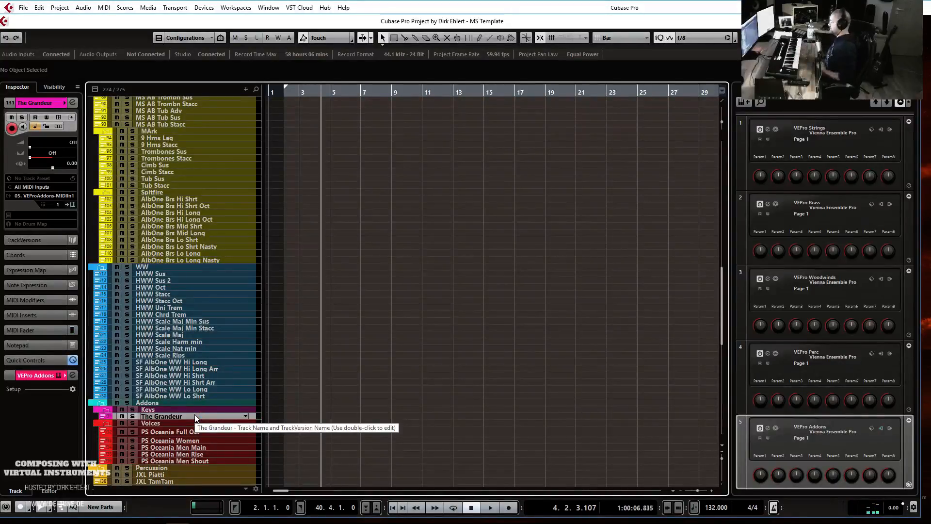
{"action": "key", "text": "space"}
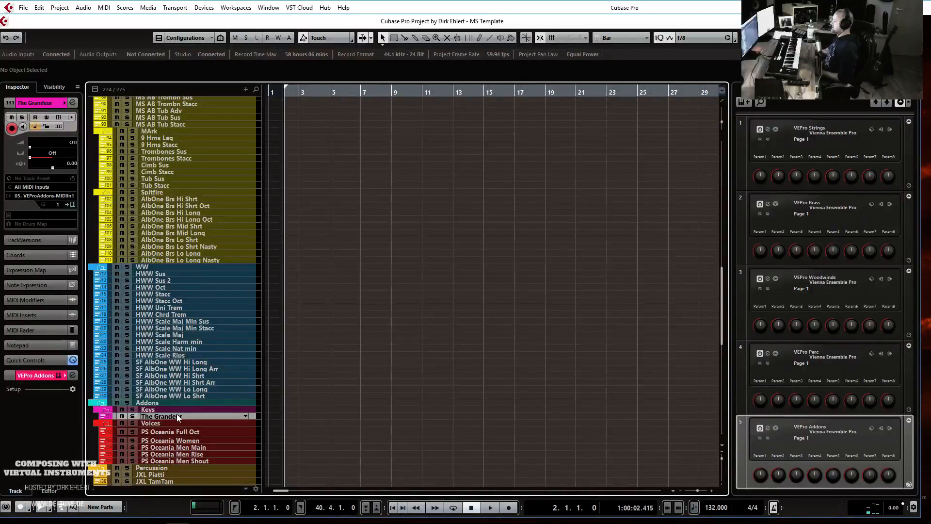
{"action": "key", "text": "h"}
{"action": "key", "text": "h"}
{"action": "key", "text": "h"}
{"action": "key", "text": "h"}
{"action": "key", "text": "h"}
{"action": "key", "text": "h"}
{"action": "key", "text": "h"}
{"action": "key", "text": "h"}
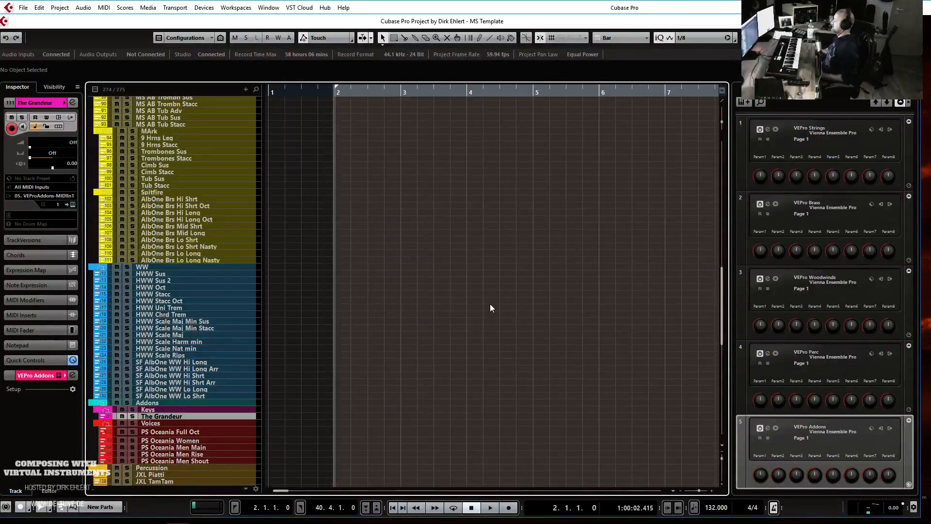
{"action": "key", "text": "g"}
{"action": "key", "text": "g"}
{"action": "key", "text": "g"}
{"action": "key", "text": "g"}
{"action": "key", "text": "g"}
{"action": "key", "text": "g"}
{"action": "key", "text": "h"}
{"action": "key", "text": "h"}
{"action": "key", "text": "h"}
{"action": "key", "text": "h"}
{"action": "key", "text": "h"}
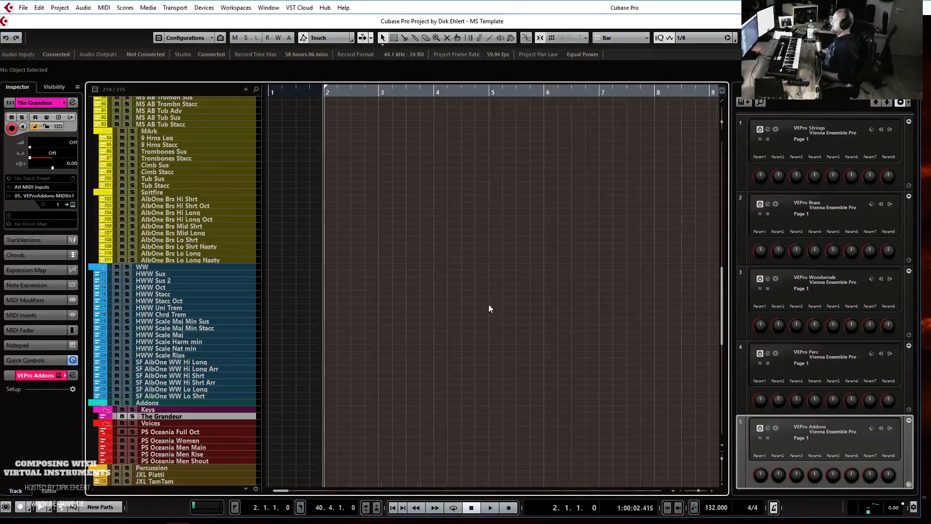
- Alternate between the PS Oceania Full Oct and The Grandeur tracks to try ideas on both, ending on PS Oceania Full Oct
{"action": "scroll", "coordinate": [558, 257], "scroll_direction": "down", "scroll_amount": 3}
{"action": "scroll", "coordinate": [557, 255], "scroll_direction": "down", "scroll_amount": 3}
{"action": "scroll", "coordinate": [556, 255], "scroll_direction": "up", "scroll_amount": 3}
{"action": "scroll", "coordinate": [557, 255], "scroll_direction": "down", "scroll_amount": 3}
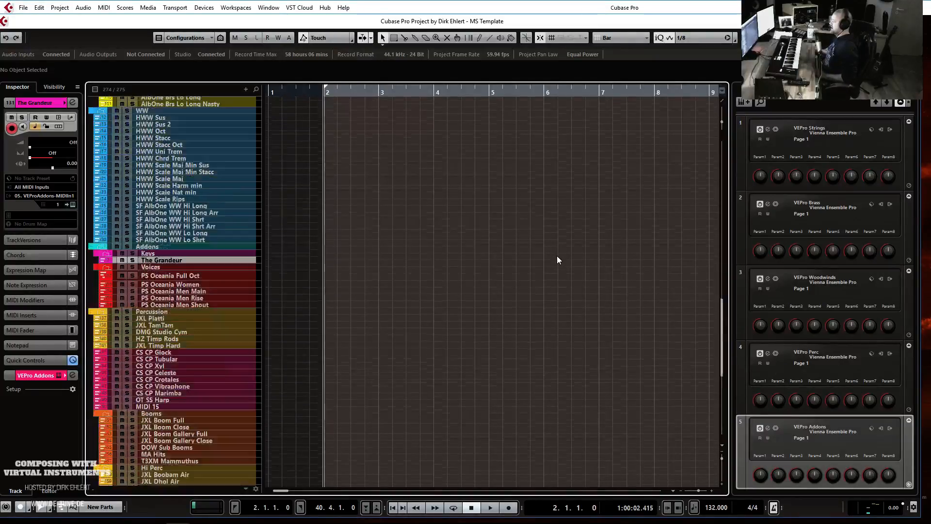
{"action": "scroll", "coordinate": [557, 255], "scroll_direction": "up", "scroll_amount": 3}
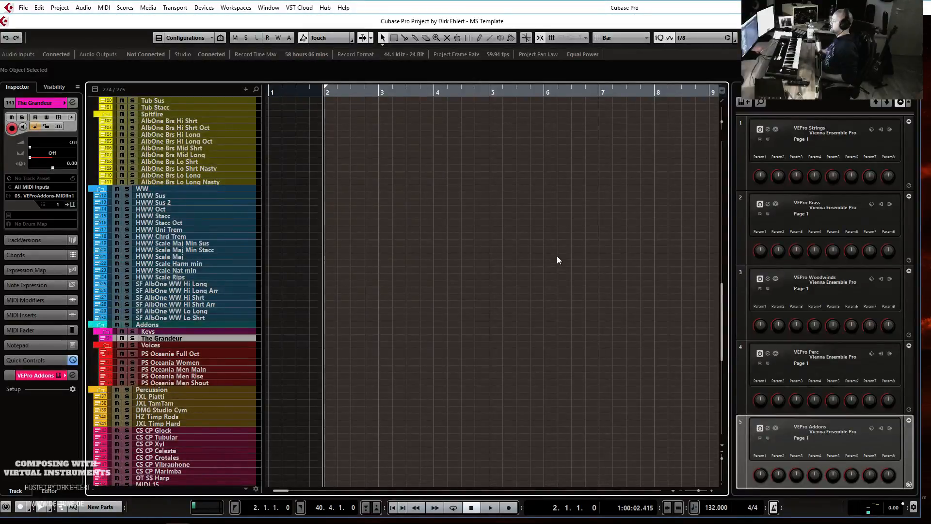
{"action": "left_click", "coordinate": [197, 354]}
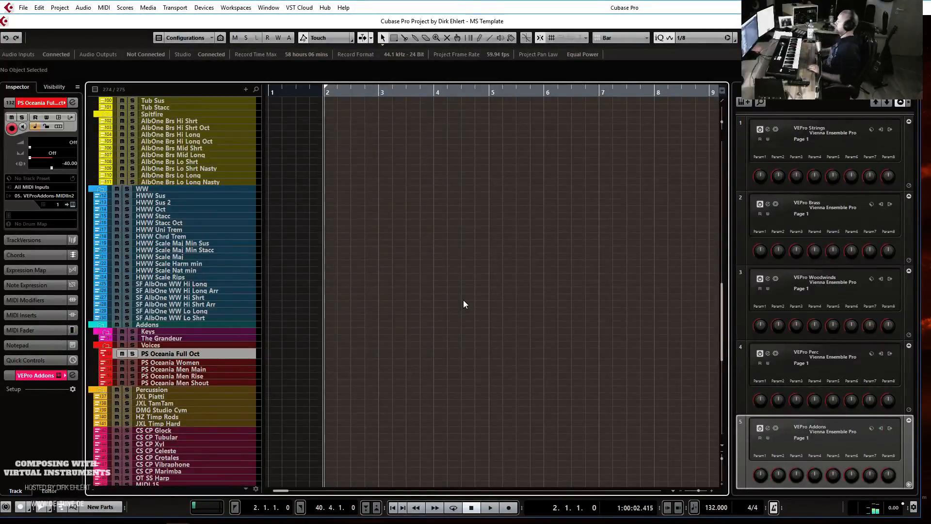
{"action": "left_click", "coordinate": [187, 339]}
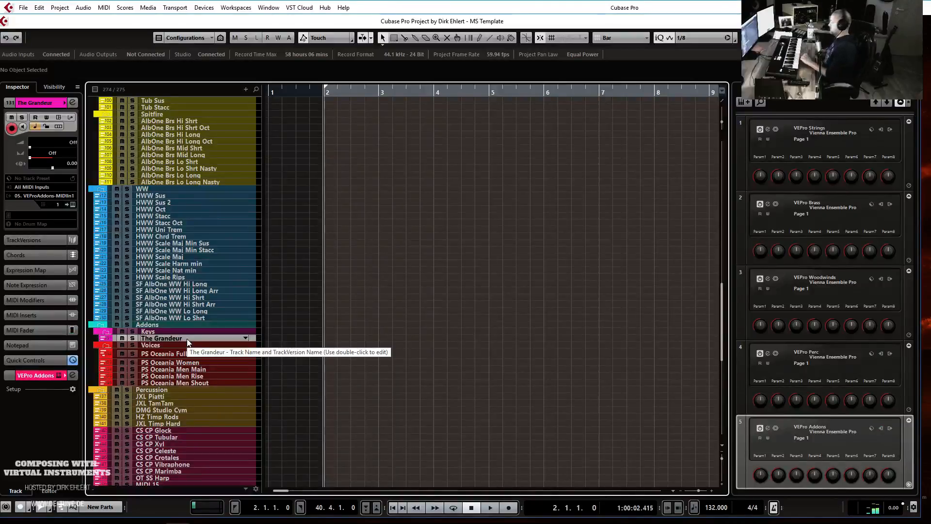
{"action": "left_click", "coordinate": [180, 352]}
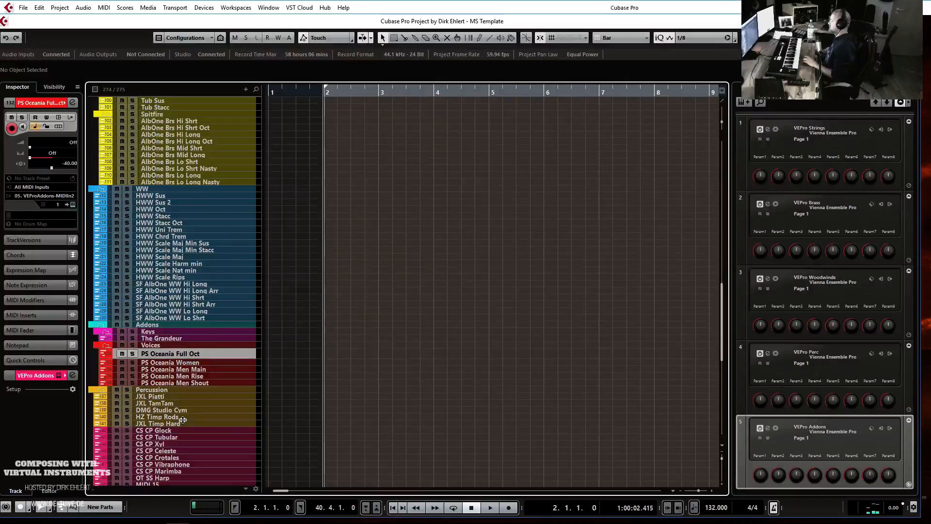
{"action": "left_click", "coordinate": [184, 338]}
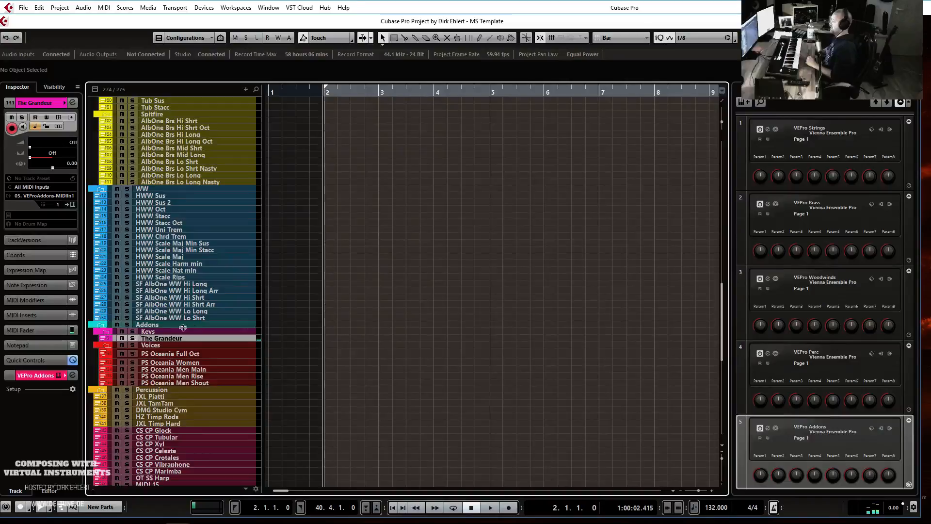
{"action": "left_click", "coordinate": [182, 355]}
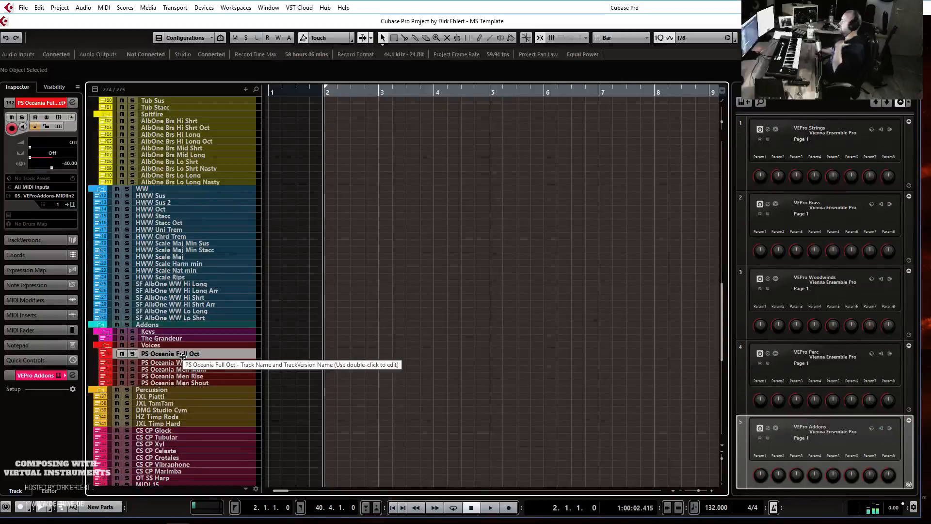
- Set the project tempo to 128 BPM, playing the metronome briefly before and after the change
{"action": "key", "text": "space"}
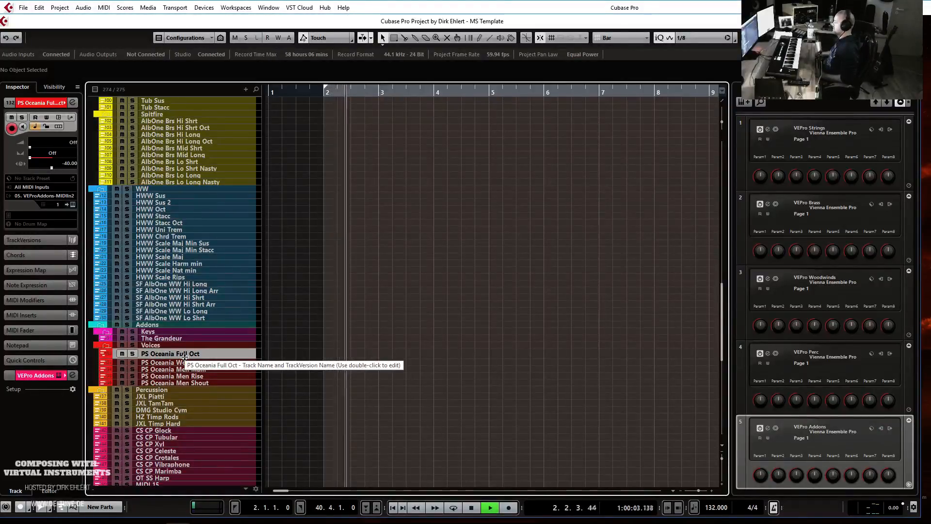
{"action": "key", "text": "space"}
{"action": "double_click", "coordinate": [712, 507]}
{"action": "type", "text": "18"}
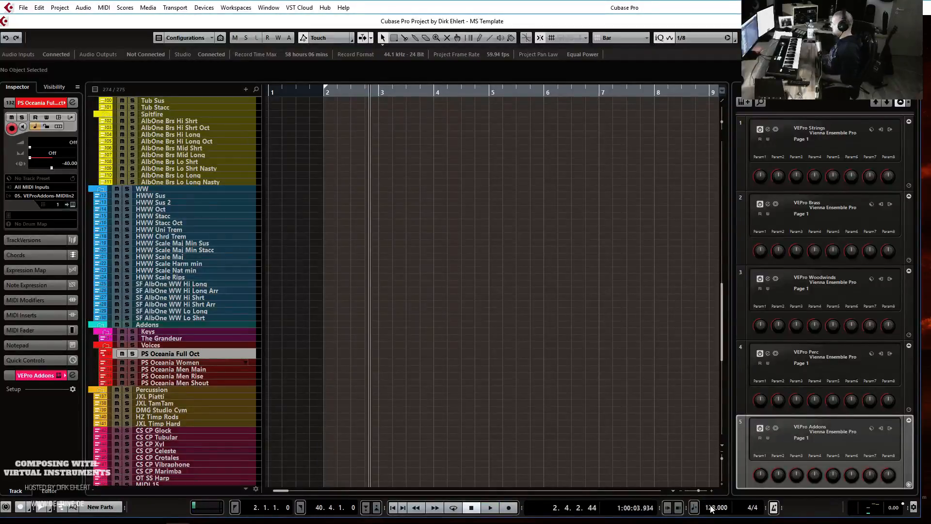
{"action": "key", "text": "space"}
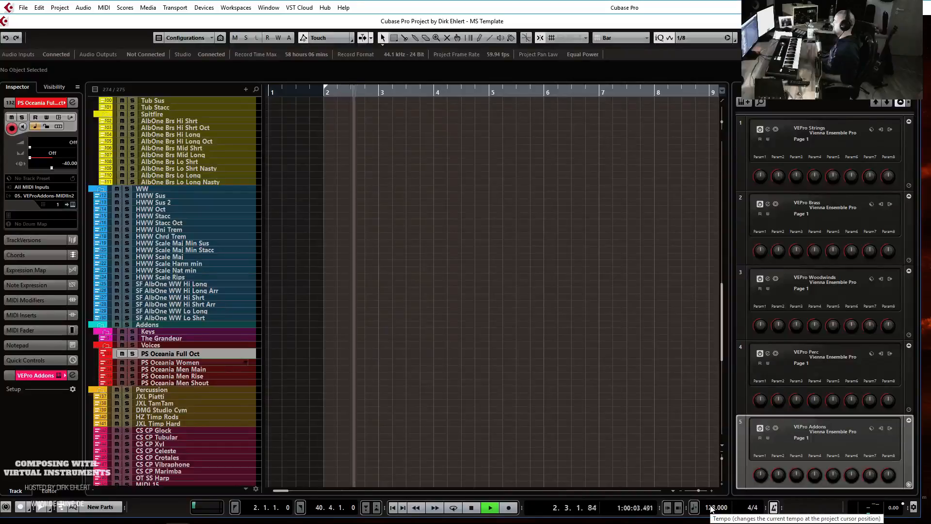
{"action": "key", "text": "space"}
- Record a one-bar MIDI part on the PS Oceania Full Oct track from bar 2, and return the cursor to bar 2
{"action": "left_click", "coordinate": [188, 357]}
{"action": "key", "text": "KP_1"}
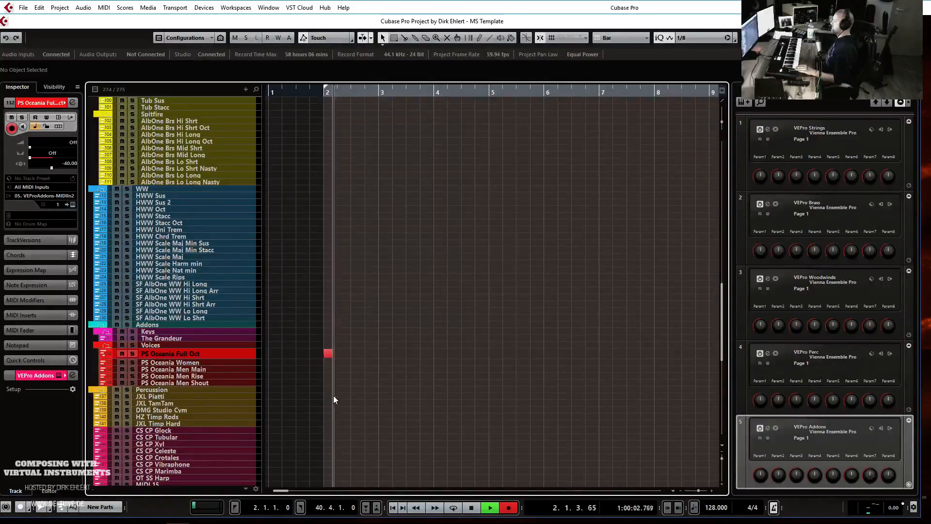
{"action": "key", "text": "space"}
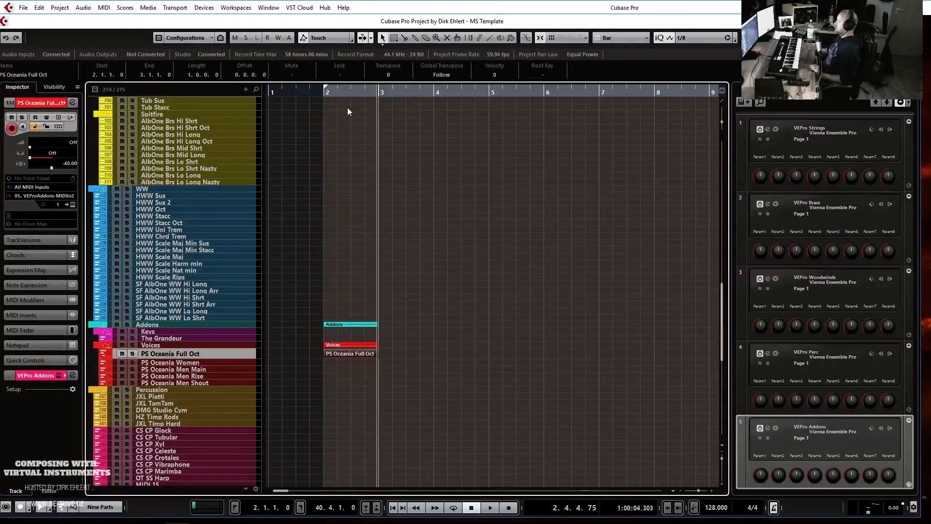
{"action": "key", "text": "KP_1"}
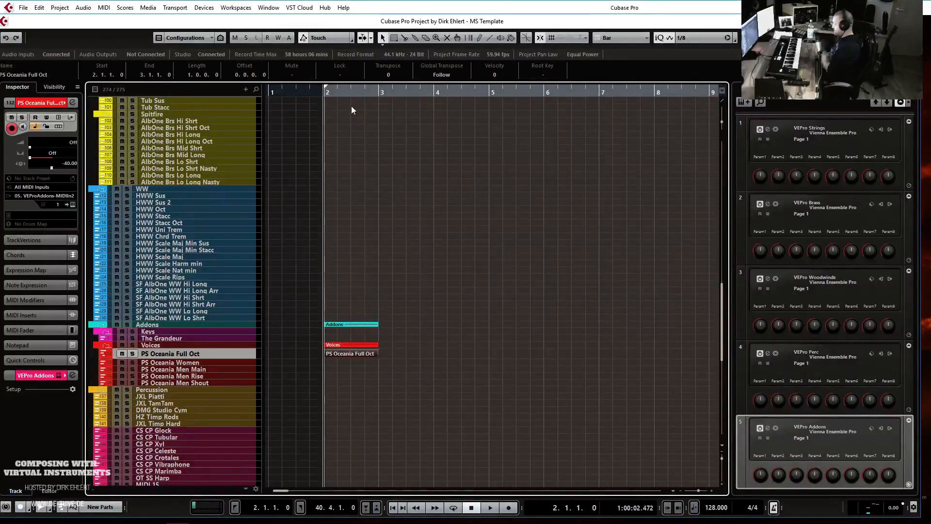
{"action": "key", "text": "KP_Multiply"}
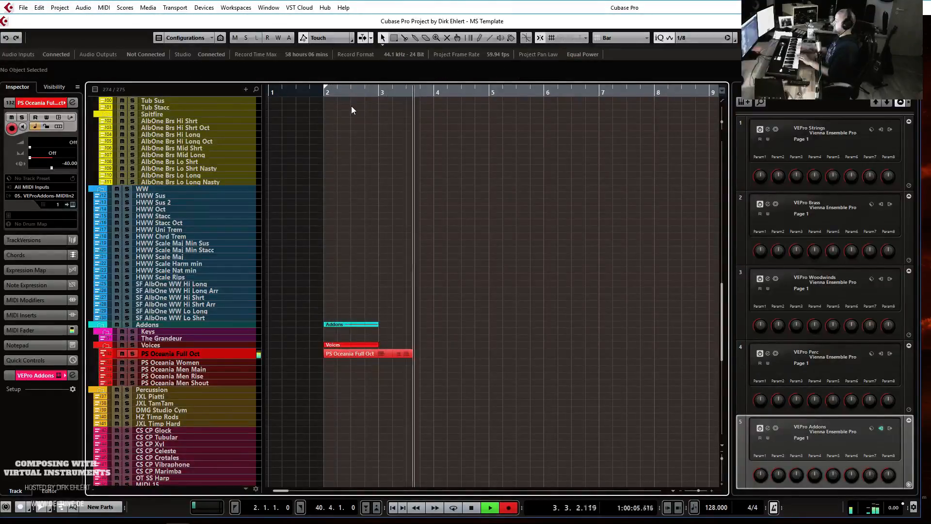
{"action": "key", "text": "space"}
{"action": "key", "text": "Menu"}
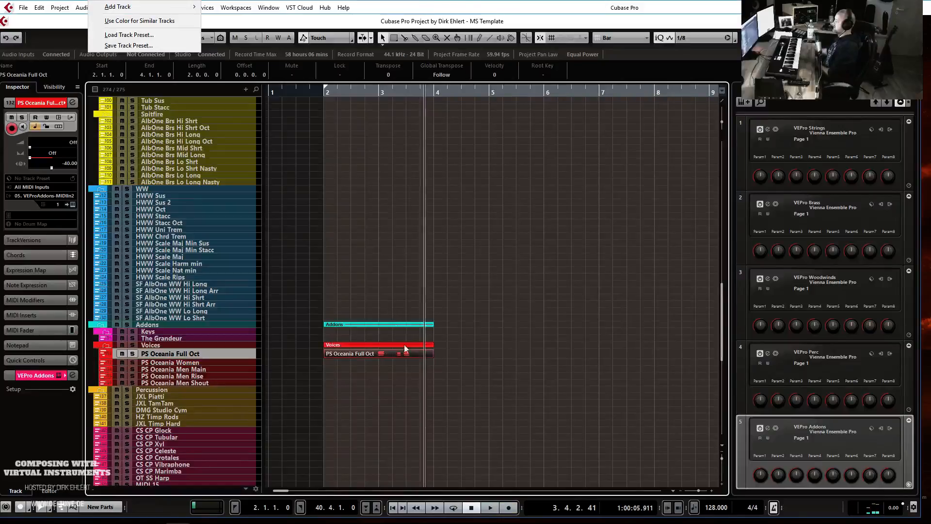
{"action": "left_click", "coordinate": [397, 366]}
{"action": "key", "text": "Delete"}
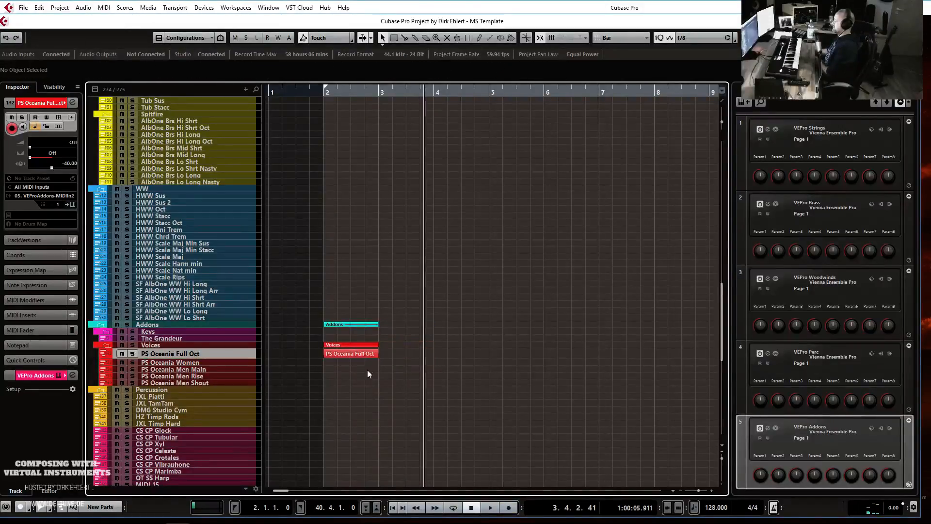
{"action": "key", "text": "KP_1"}
{"action": "key", "text": "KP_Multiply"}
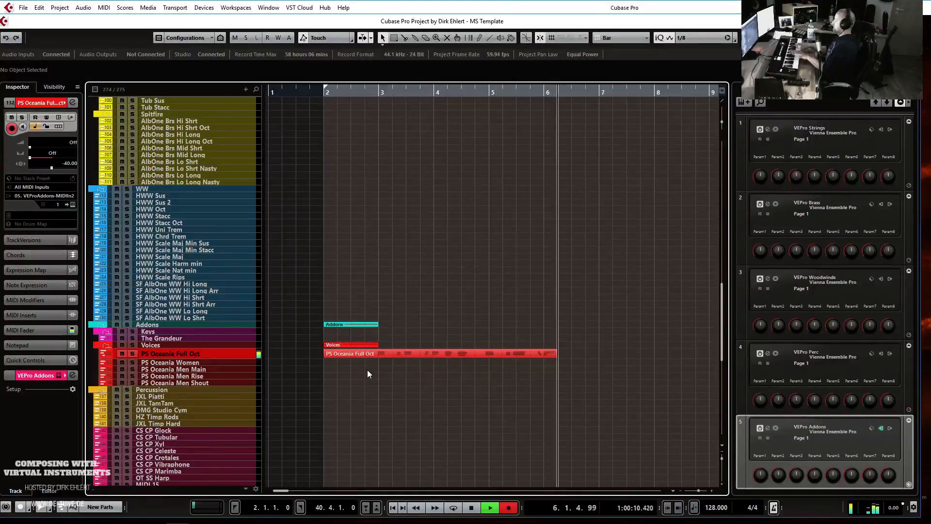
{"action": "key", "text": "space"}
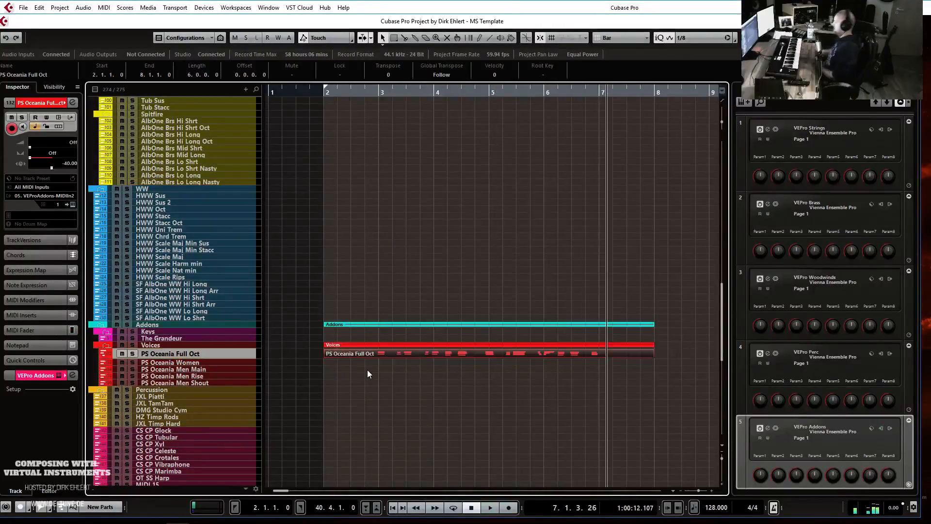
{"action": "key", "text": "Delete"}
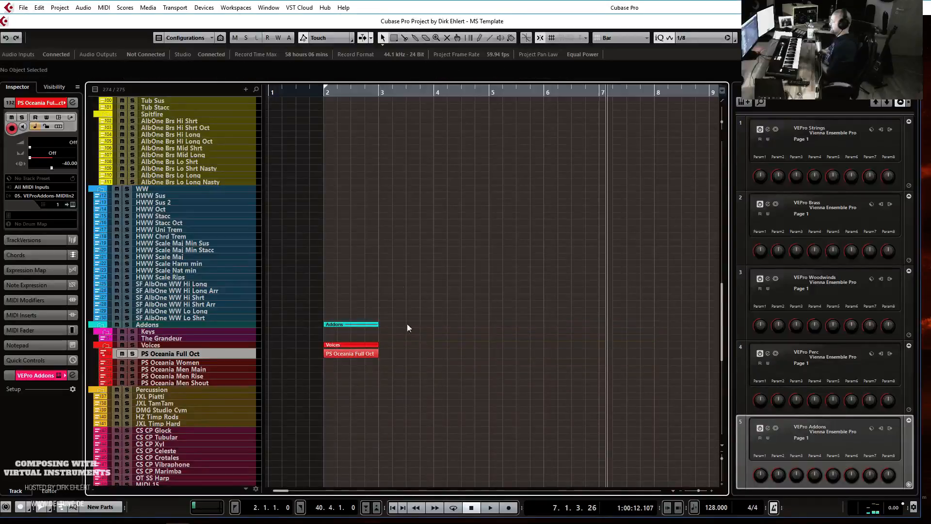
- Record a new MIDI part on the PS Oceania Full Oct track from bar 2 to about bar 11
{"action": "key", "text": "KP_1"}
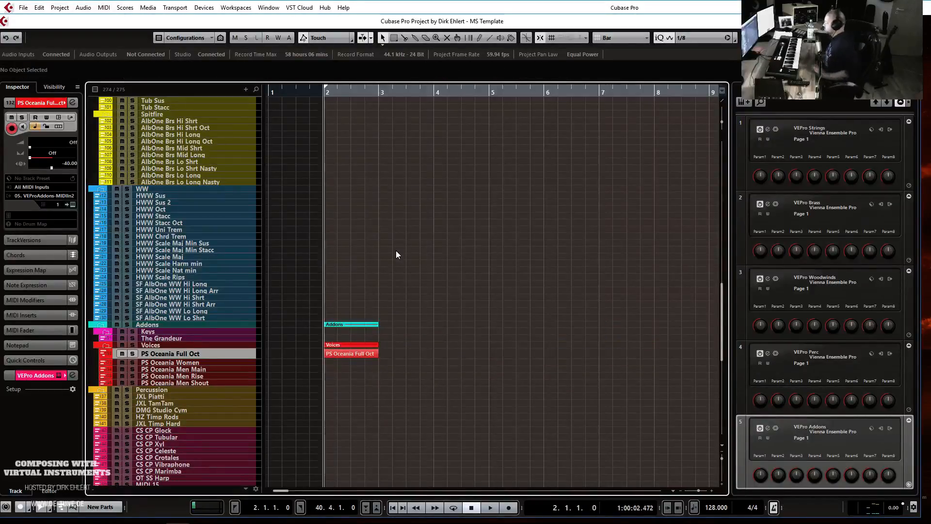
{"action": "key", "text": "KP_Multiply"}
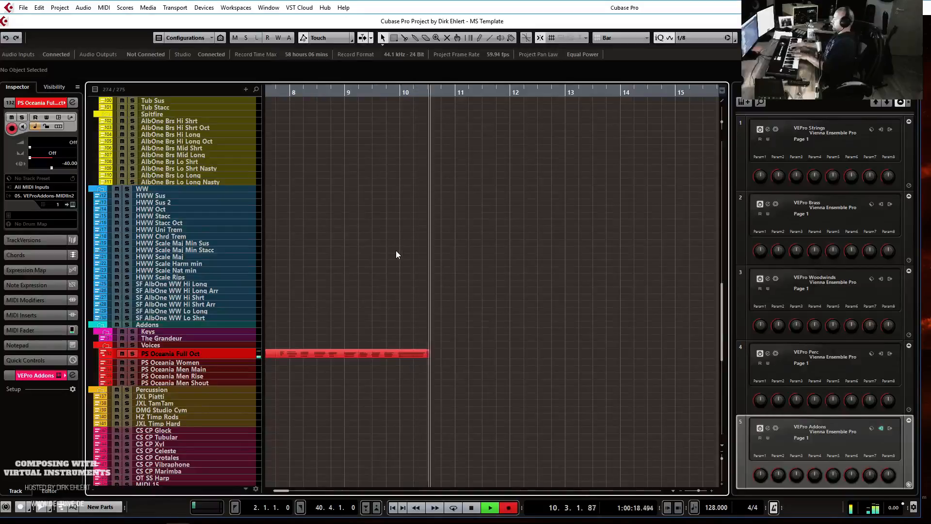
{"action": "key", "text": "space"}
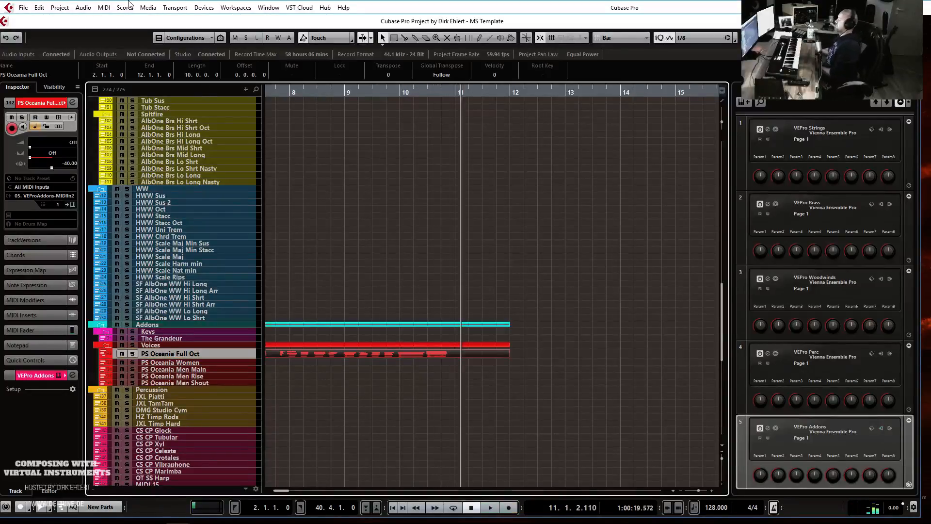
- Open the recorded PS Oceania Full Oct part in the note editor and quantize its notes to 1/8
{"action": "double_click", "coordinate": [350, 353]}
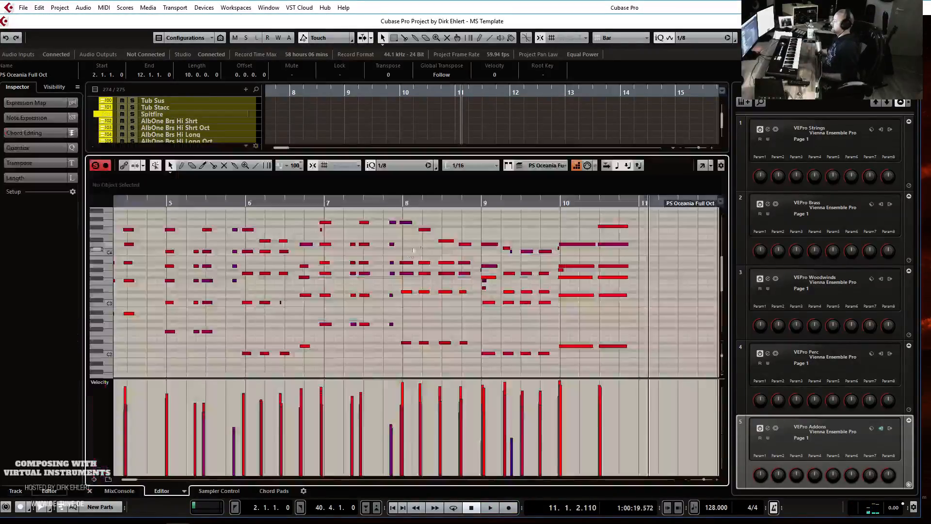
{"action": "scroll", "coordinate": [499, 242], "scroll_direction": "left", "scroll_amount": 6}
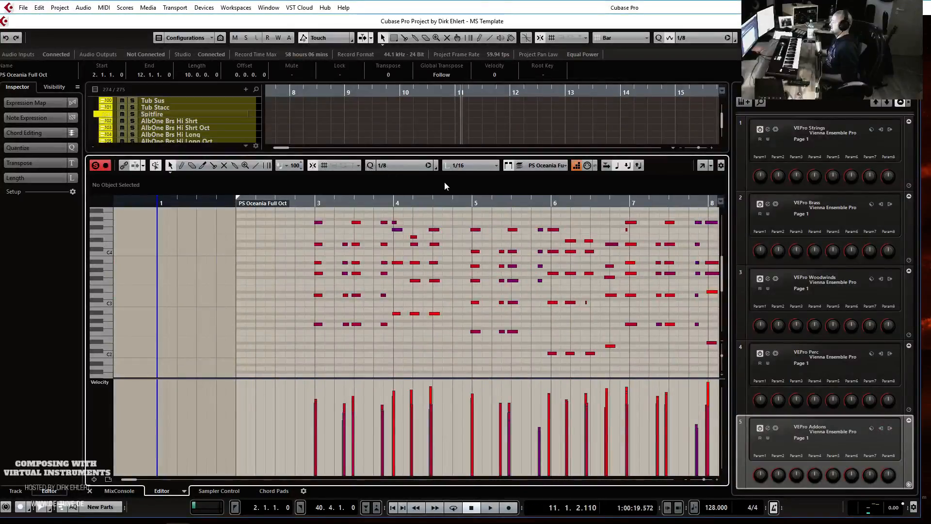
{"action": "key", "text": "q"}
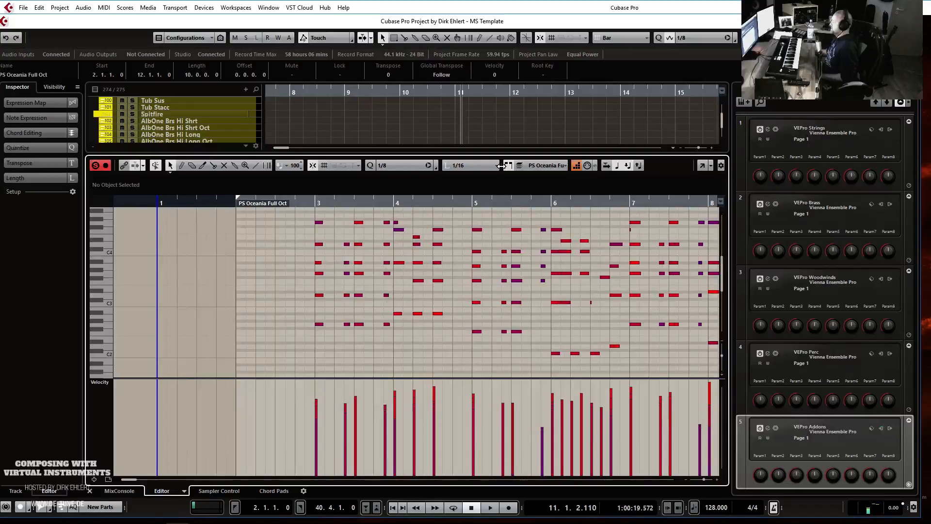
- Audition from bar 3, delete the stray note at the start of bar 4, and raise the wrong note on beat 4.2 to F4
{"action": "left_click", "coordinate": [314, 202]}
{"action": "key", "text": "space"}
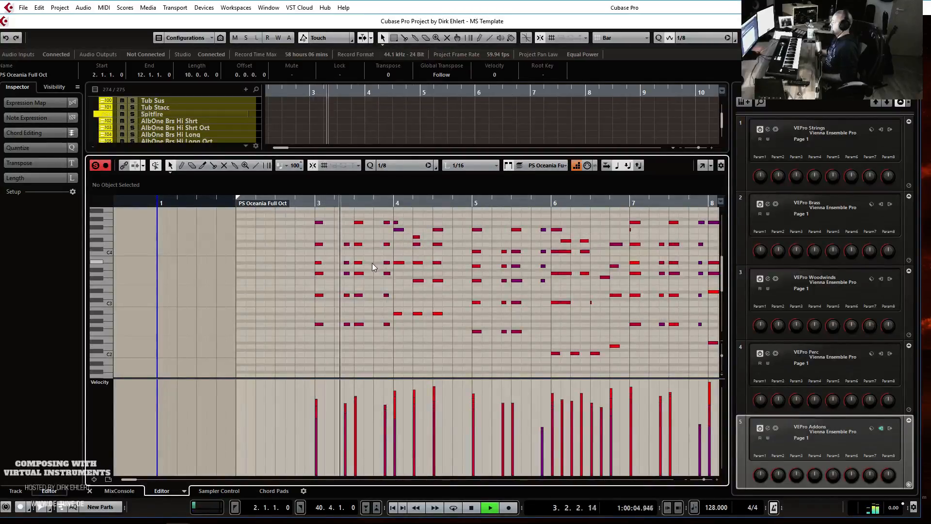
{"action": "key", "text": "space"}
{"action": "left_click", "coordinate": [398, 230]}
{"action": "key", "text": "Delete"}
{"action": "left_click", "coordinate": [416, 237]}
{"action": "key", "text": "Up"}
{"action": "key", "text": "space"}
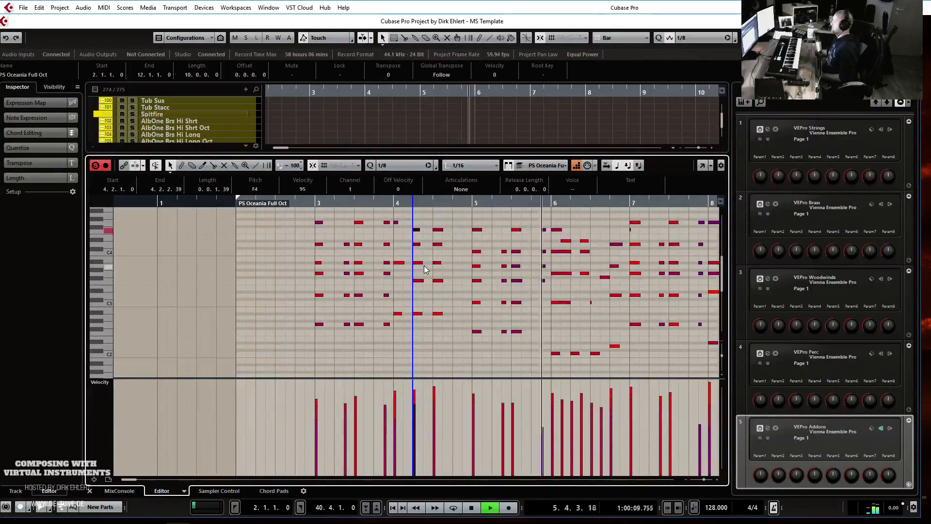
- Shift the two early upper chords in bar 6 an eighth note later, onto beats 2 and 3, and replay from bar 6
{"action": "key", "text": "space"}
{"action": "left_click_drag", "start_coordinate": [569, 226], "coordinate": [565, 354]}
{"action": "key", "text": "h"}
{"action": "key", "text": "h"}
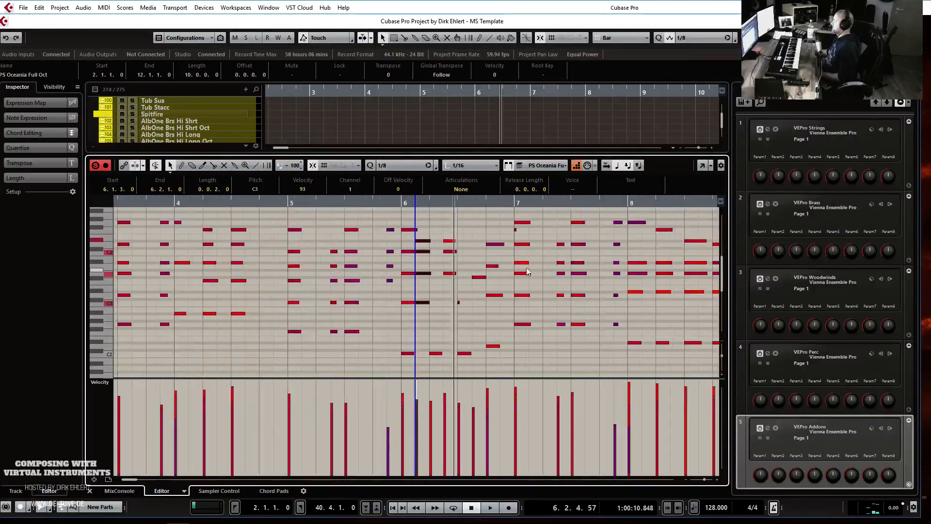
{"action": "key", "text": "h"}
{"action": "left_click_drag", "start_coordinate": [490, 228], "coordinate": [431, 302]}
{"action": "left_click_drag", "start_coordinate": [429, 243], "coordinate": [453, 243]}
{"action": "left_click", "coordinate": [391, 202]}
{"action": "key", "text": "space"}
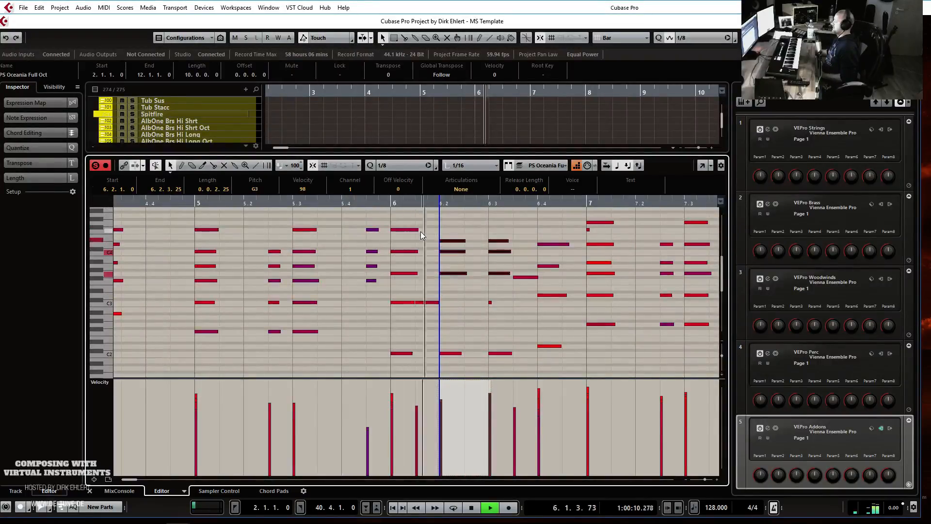
- Move the early F#3 note in bar 6 onto beat 4, aligned with the rest of its chord
{"action": "left_click", "coordinate": [528, 279]}
{"action": "left_click", "coordinate": [524, 277]}
{"action": "key", "text": "Delete"}
{"action": "left_click_drag", "start_coordinate": [522, 279], "coordinate": [543, 277]}
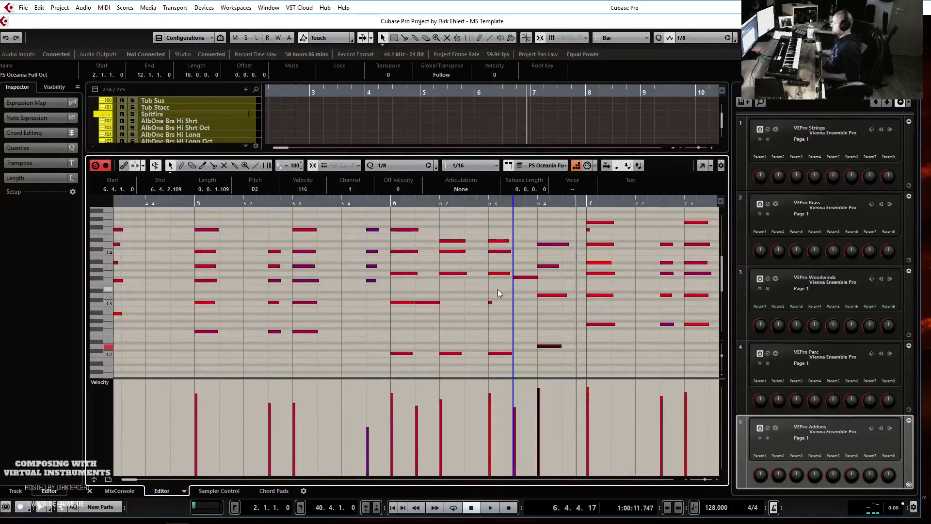
{"action": "left_click_drag", "start_coordinate": [526, 276], "coordinate": [538, 276]}
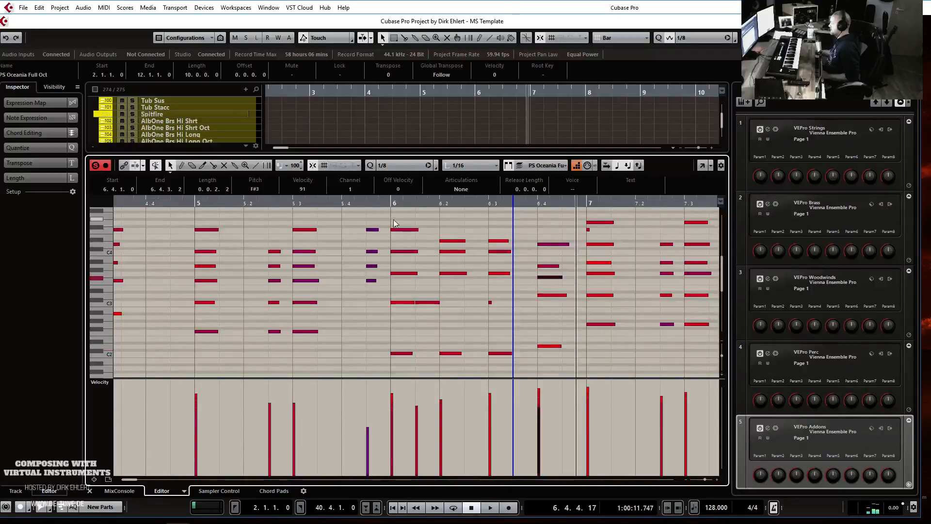
- Replay from bar 6 and delete the stray short note at the start of bar 7
{"action": "left_click", "coordinate": [391, 202]}
{"action": "key", "text": "space"}
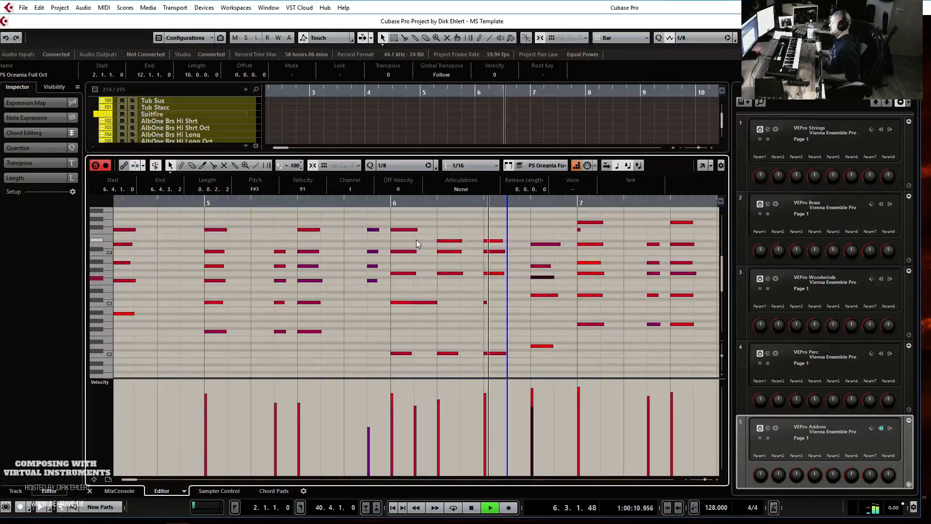
{"action": "key", "text": "space"}
{"action": "left_click", "coordinate": [574, 231]}
{"action": "left_click_drag", "start_coordinate": [574, 231], "coordinate": [574, 232]}
{"action": "key", "text": "Delete"}
{"action": "scroll", "coordinate": [538, 235], "scroll_direction": "right", "scroll_amount": 3}
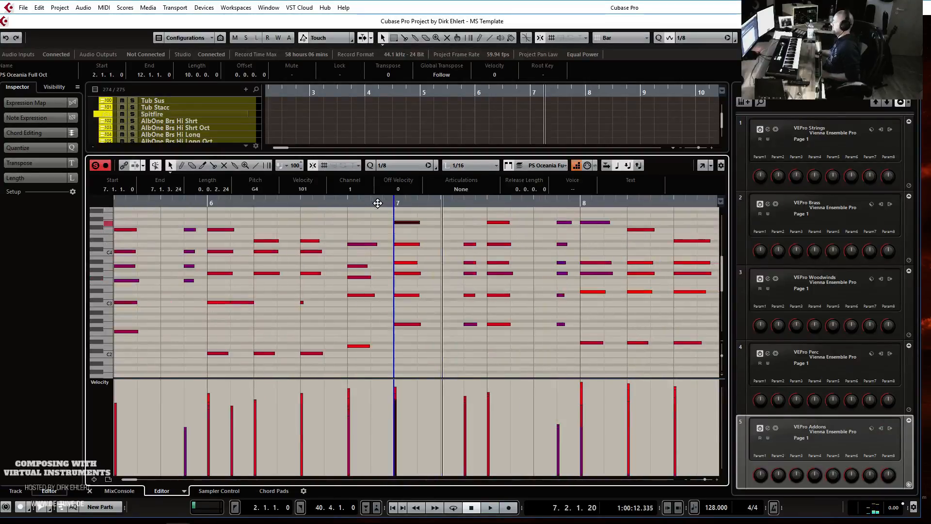
- Play the following bars and delete the stray short notes at the start of bar 9
{"action": "key", "text": "space"}
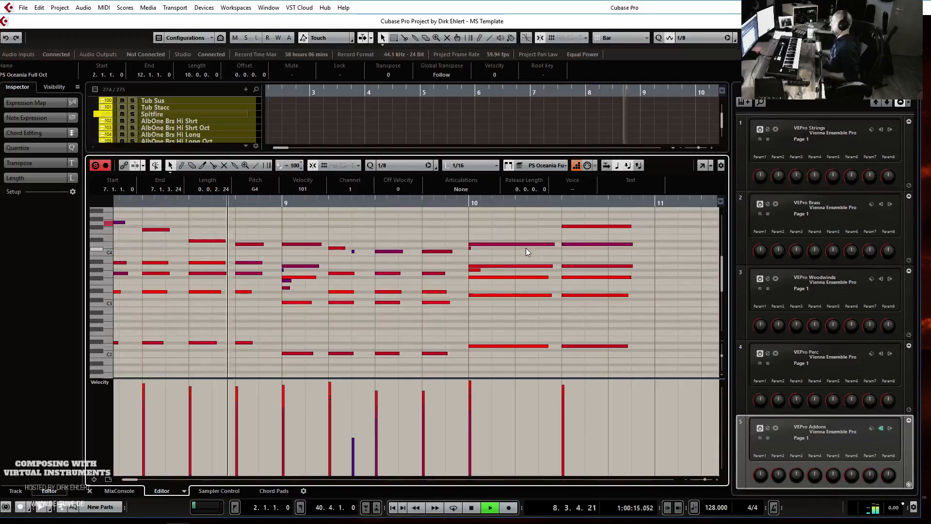
{"action": "key", "text": "space"}
{"action": "left_click", "coordinate": [283, 267]}
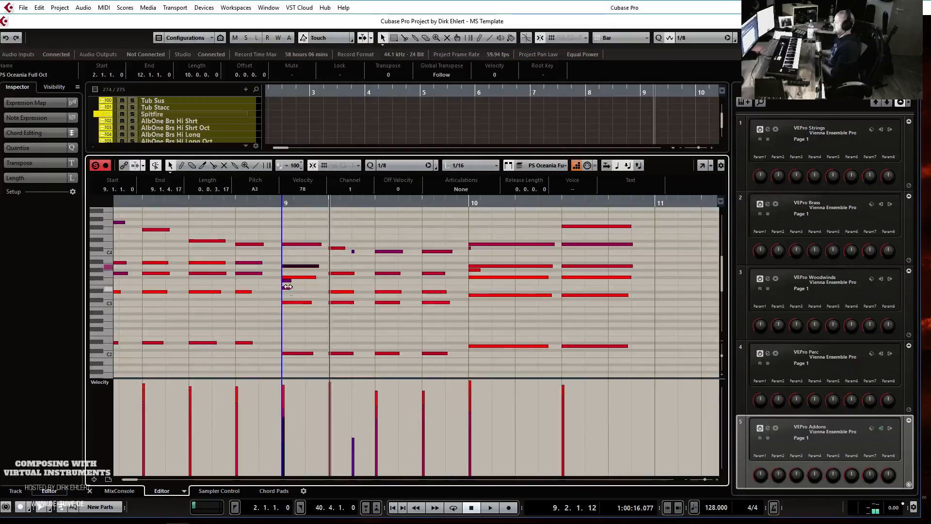
{"action": "left_click", "coordinate": [286, 278]}
{"action": "key", "text": "space"}
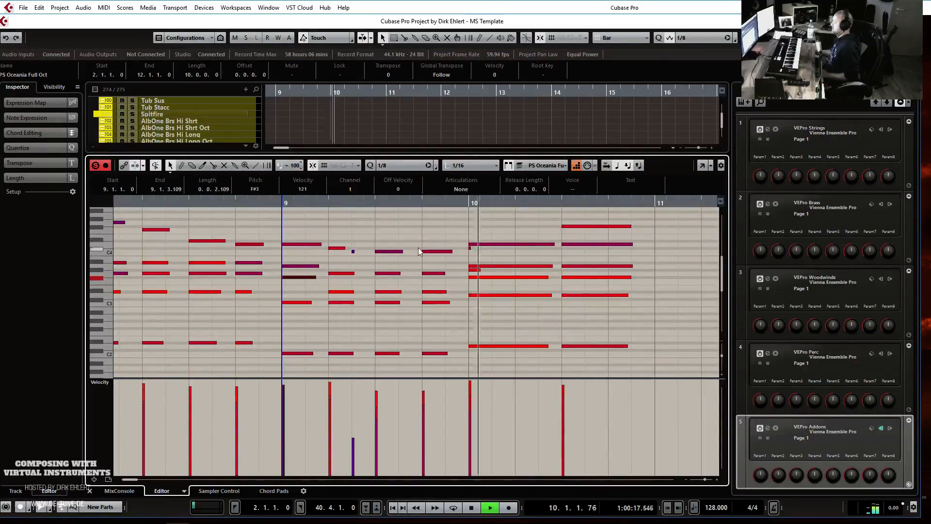
- Delete the stray short notes at the start of bar 10 and after beat 2 of bar 9, and replay from bar 9
{"action": "left_click", "coordinate": [482, 269]}
{"action": "left_click", "coordinate": [471, 244]}
{"action": "left_click", "coordinate": [353, 252]}
{"action": "key", "text": "Delete"}
{"action": "left_click", "coordinate": [282, 203]}
{"action": "key", "text": "space"}
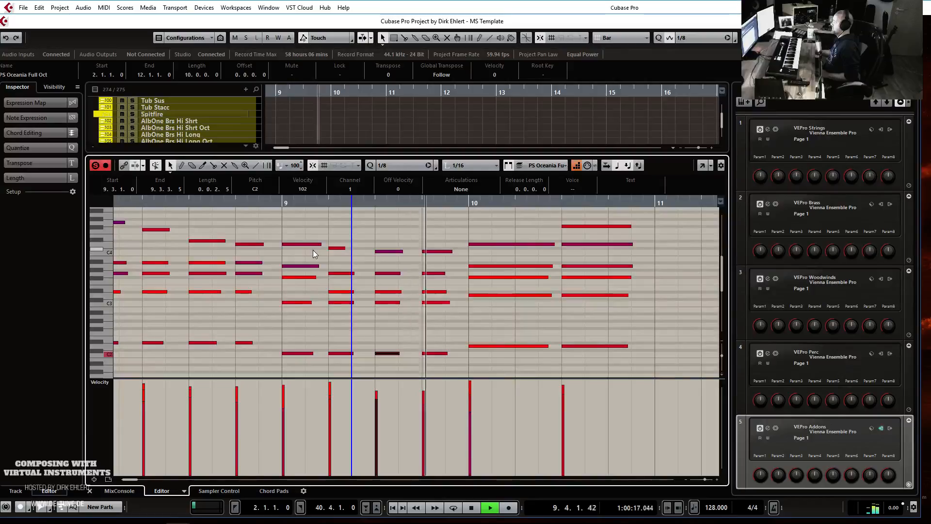
{"action": "key", "text": "space"}
- Close the note editor and shorten the PS Oceania Full Oct part so it ends at bar 11
{"action": "key", "text": "Return"}
{"action": "left_click_drag", "start_coordinate": [440, 355], "coordinate": [385, 357]}
{"action": "scroll", "coordinate": [483, 331], "scroll_direction": "left", "scroll_amount": 4}
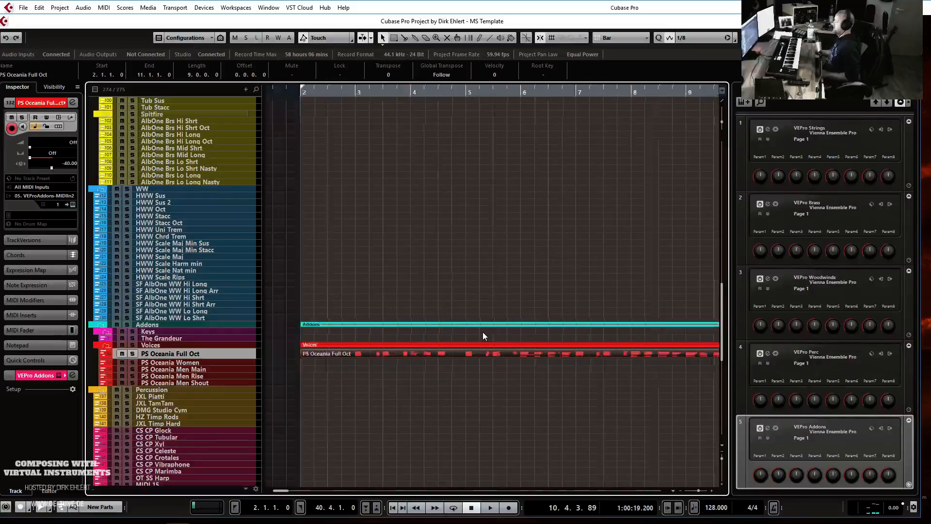
- Show roughly bars 1 to 14 on the timeline and play the choir part from bar 2
{"action": "key", "text": "g"}
{"action": "key", "text": "g"}
{"action": "key", "text": "KP_1"}
{"action": "key", "text": "space"}
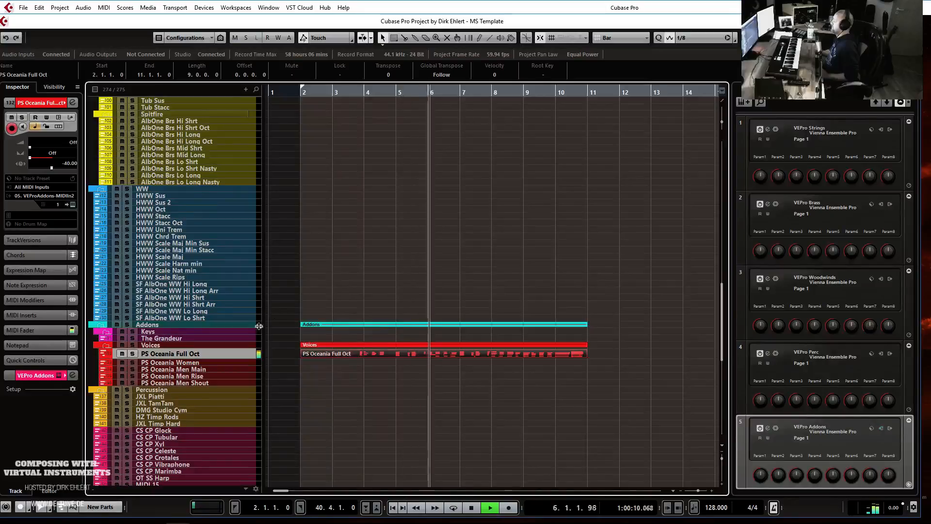
{"action": "key", "text": "space"}
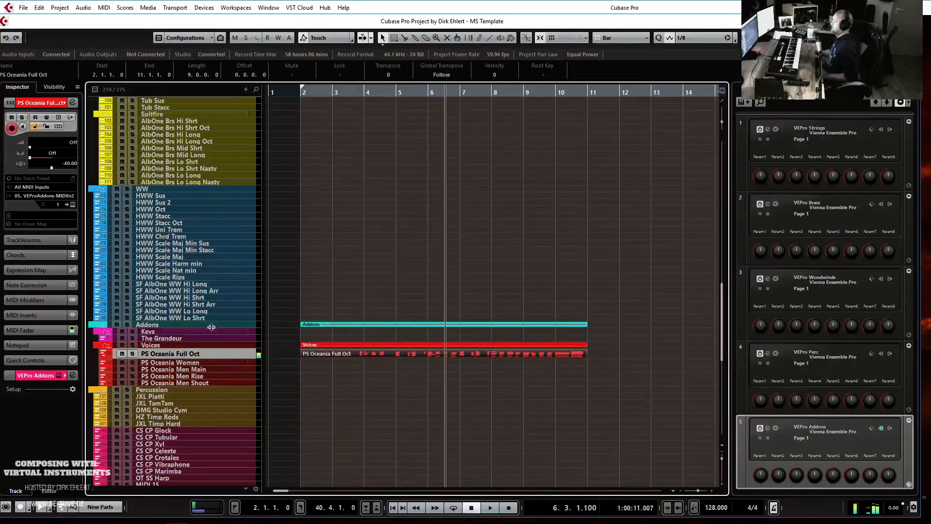
- Set the PS Oceania Full Oct track delay to -50 and replay the part from bar 2
{"action": "double_click", "coordinate": [69, 165]}
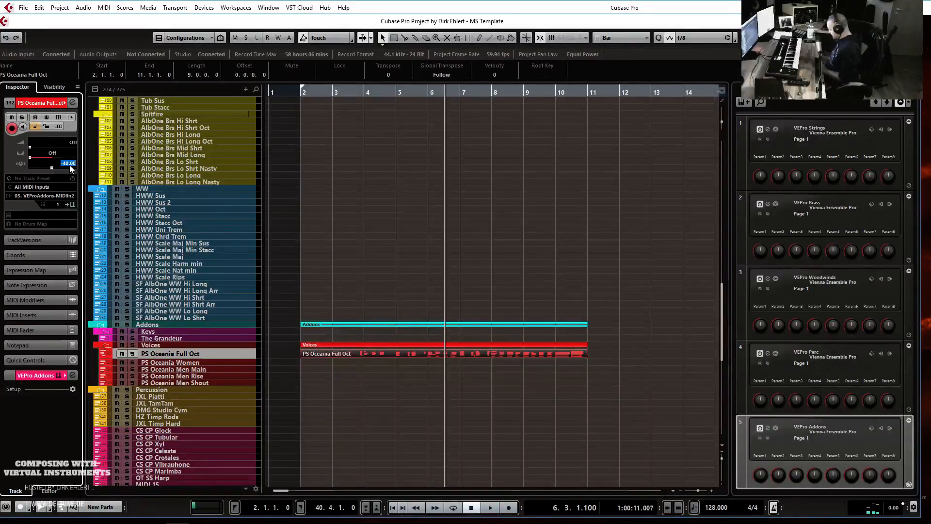
{"action": "type", "text": "-50"}
{"action": "key", "text": "Return"}
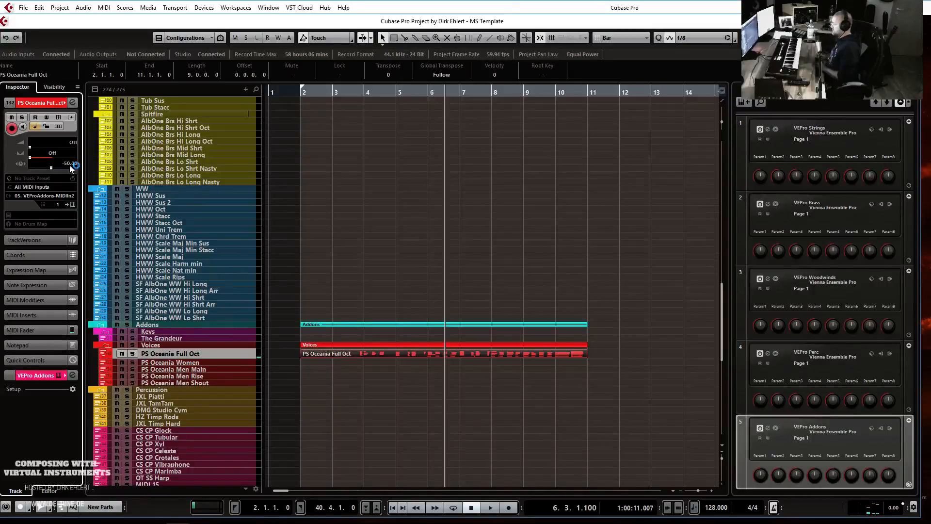
{"action": "key", "text": "KP_1"}
{"action": "key", "text": "space"}
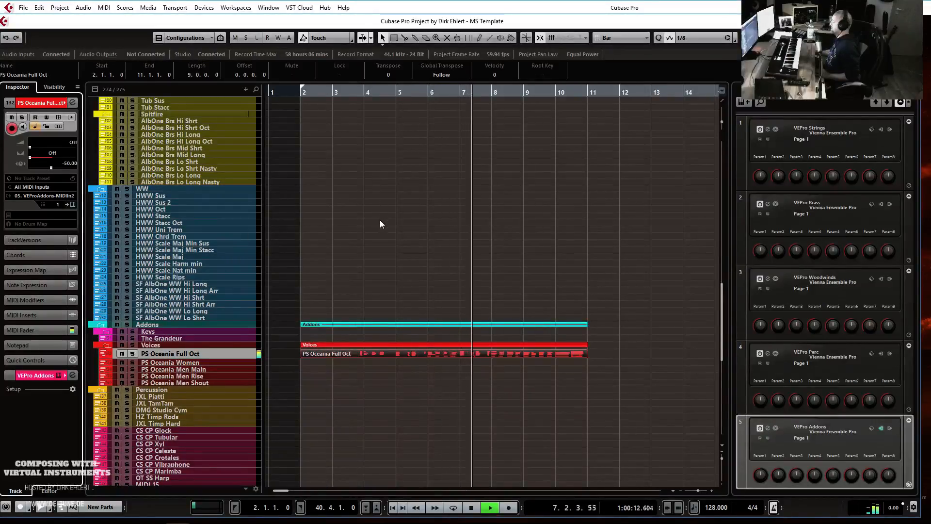
- Select the MS AS Vln 1 Spicc / Stacc (MW) track in the Strings group
{"action": "scroll", "coordinate": [324, 177], "scroll_direction": "up", "scroll_amount": 10}
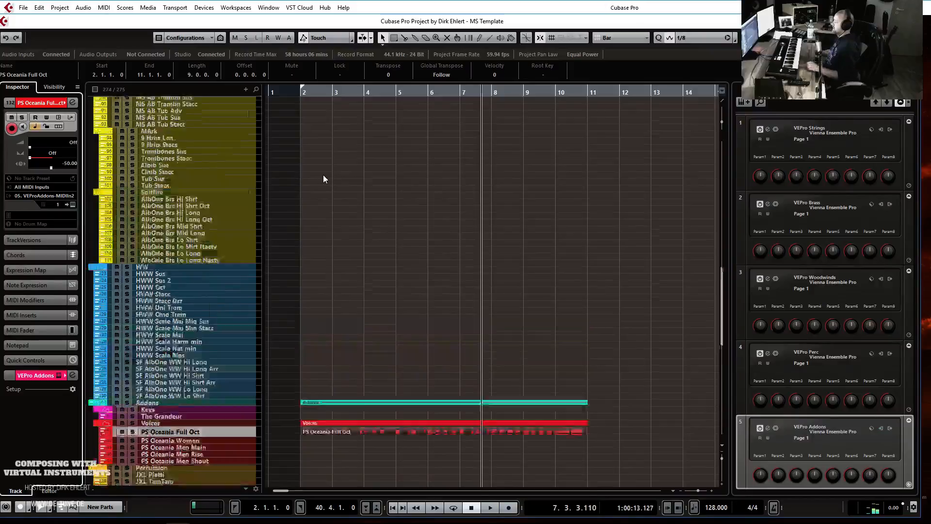
{"action": "scroll", "coordinate": [323, 177], "scroll_direction": "up", "scroll_amount": 5}
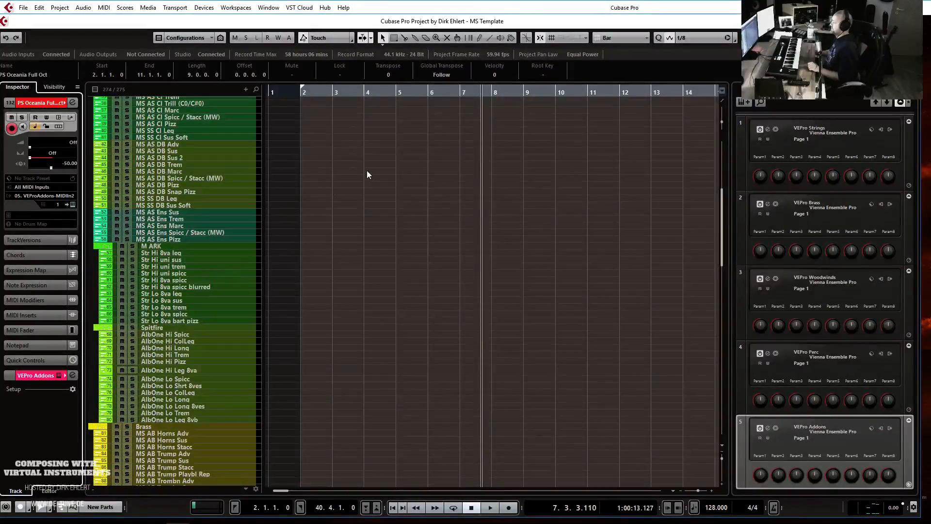
{"action": "scroll", "coordinate": [358, 180], "scroll_direction": "up", "scroll_amount": 8}
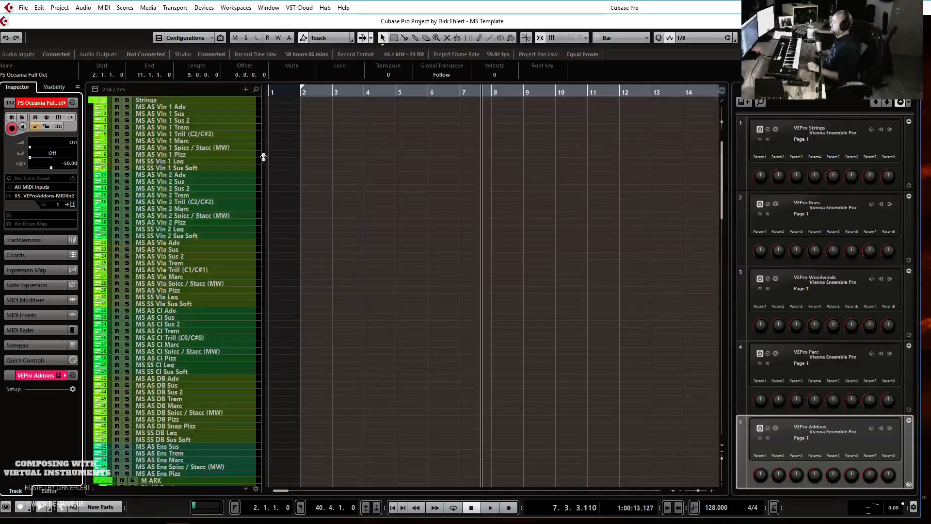
{"action": "left_click", "coordinate": [196, 147]}
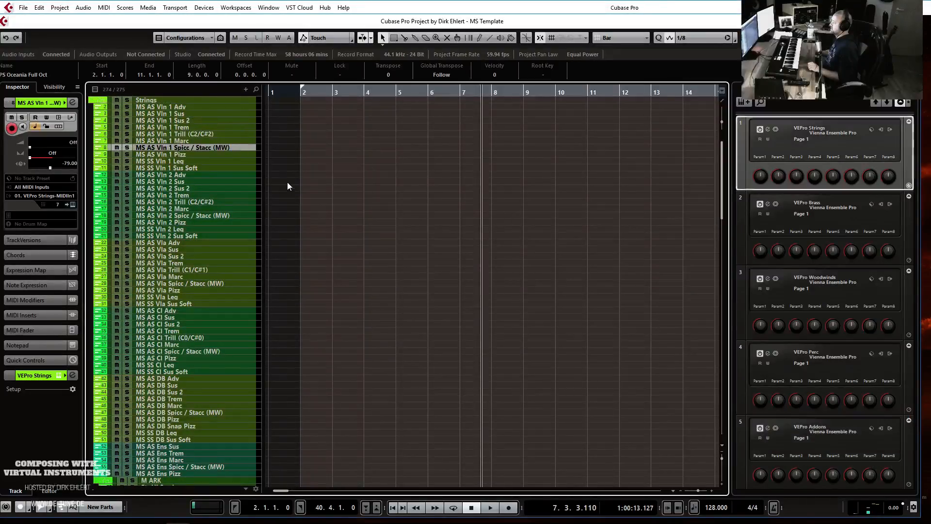
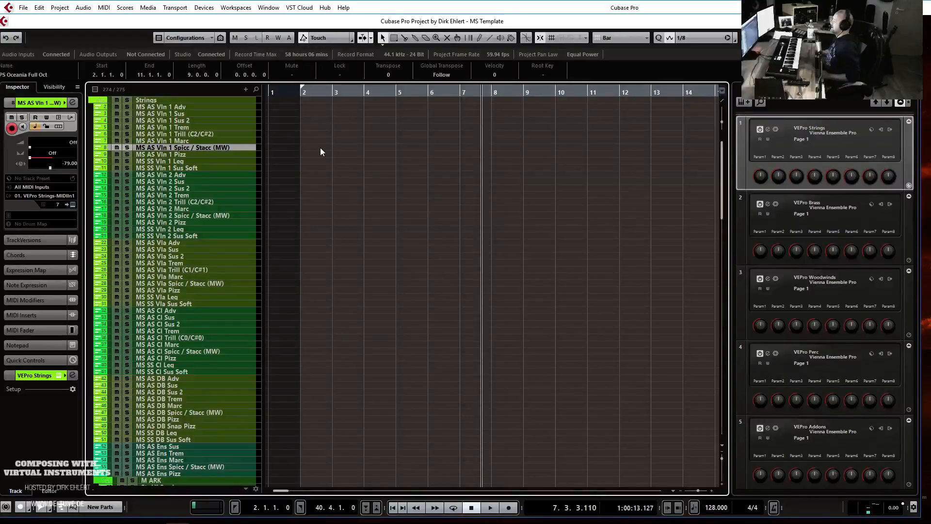
- Draw a part from bar 3 to bar 7 on the MS AS Vln 1 Spicc / Stacc (MW) track and open it for note editing
{"action": "mouse_move", "coordinate": [343, 151]}
{"action": "left_mouse_down"}
{"action": "mouse_move", "coordinate": [335, 142]}
{"action": "mouse_move", "coordinate": [460, 141]}
{"action": "left_mouse_up"}
{"action": "left_click", "coordinate": [329, 93]}
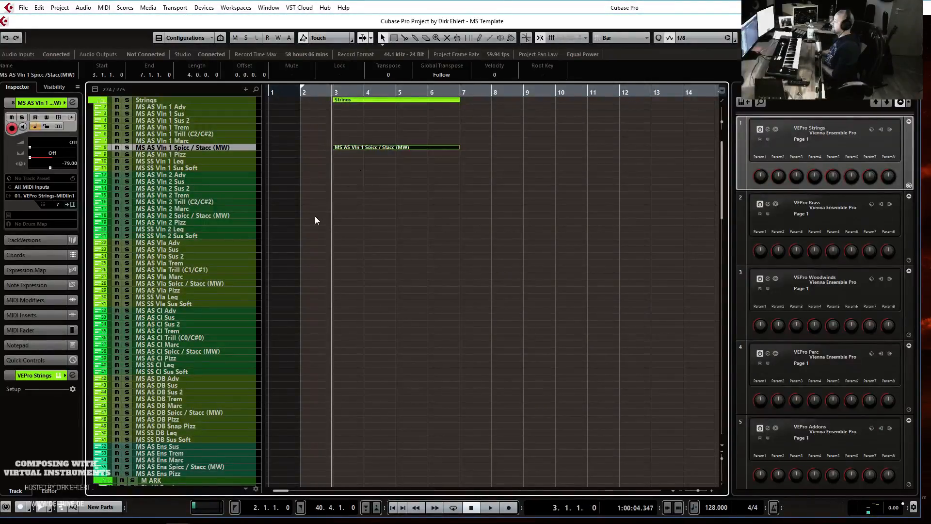
{"action": "key", "text": "ctrl+e"}
- Set the quantize value to 1/8 Triplet, step-enter a triplet figure across bar 3 and play it back
{"action": "left_click", "coordinate": [403, 165]}
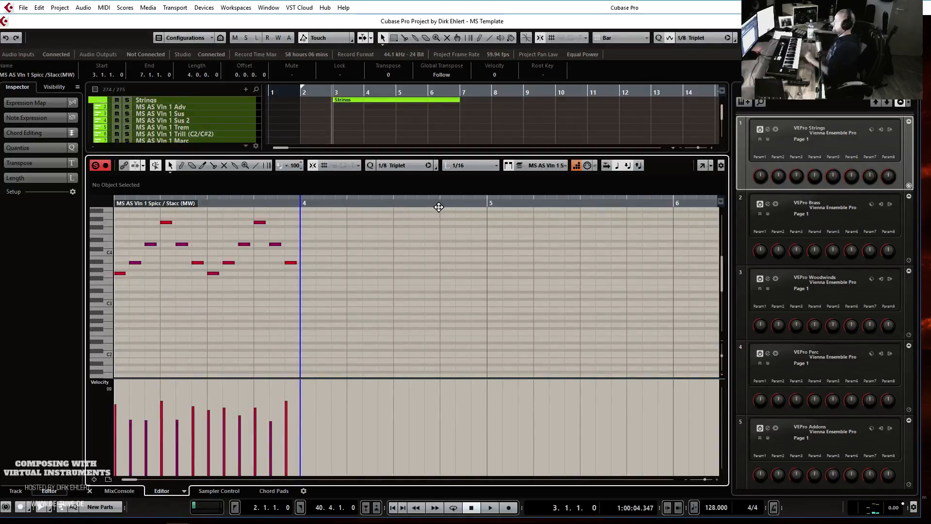
{"action": "key", "text": "space"}
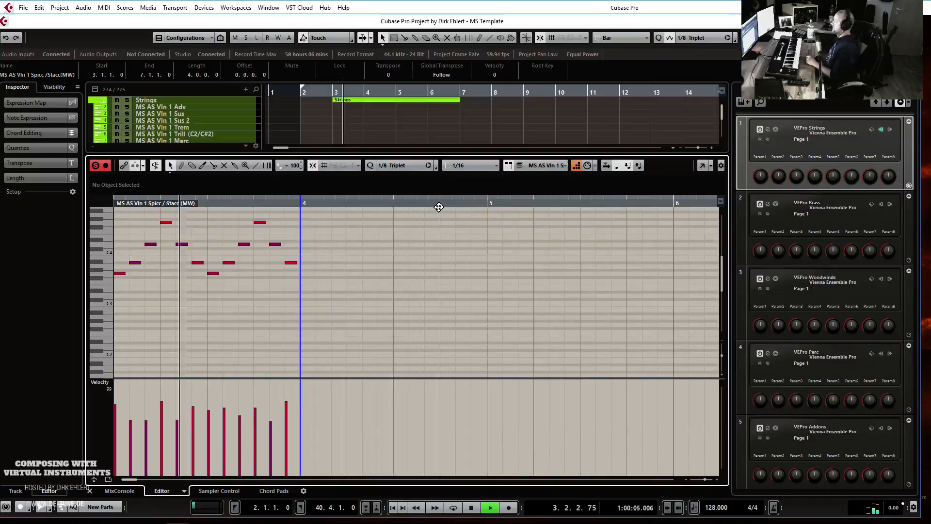
{"action": "key", "text": "space"}
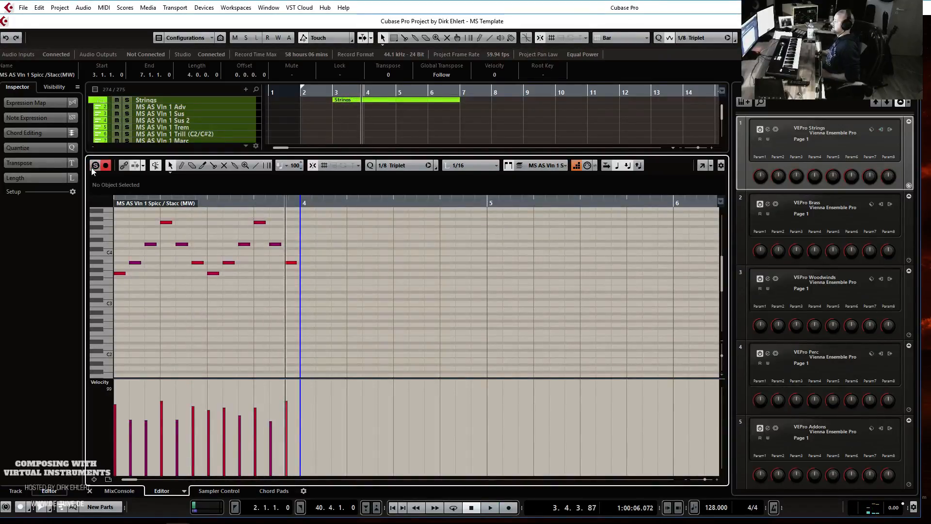
- Close the note editor and play the violin triplets together with the choir part from bar 3
{"action": "key", "text": "Return"}
{"action": "scroll", "coordinate": [372, 194], "scroll_direction": "down", "scroll_amount": 15}
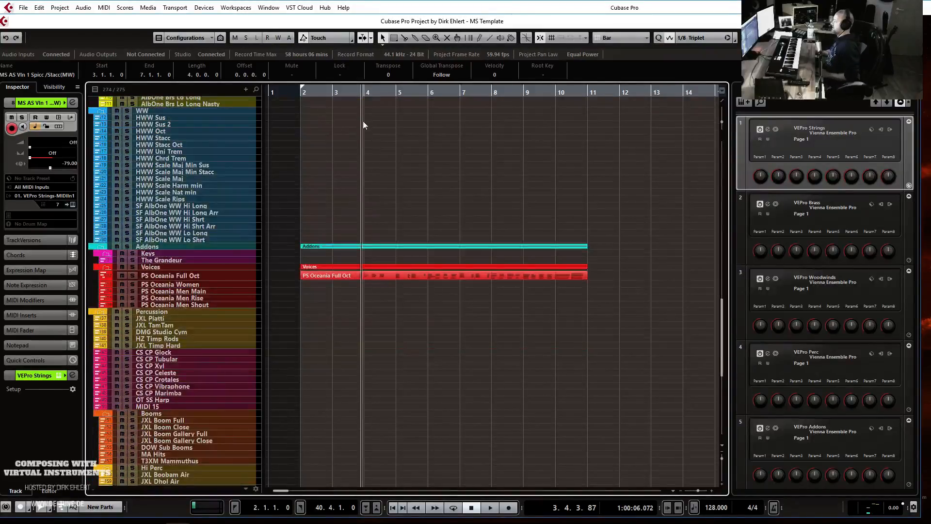
{"action": "left_click", "coordinate": [332, 89]}
{"action": "key", "text": "space"}
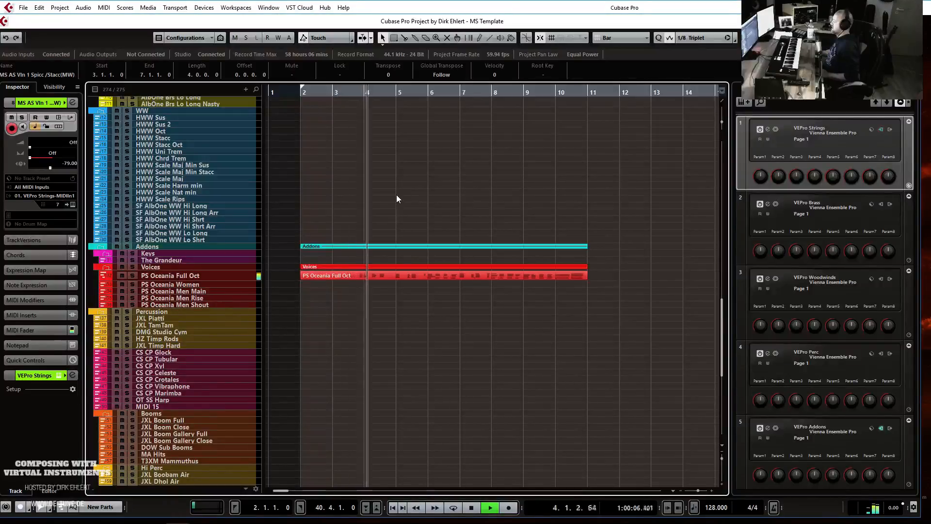
{"action": "key", "text": "space"}
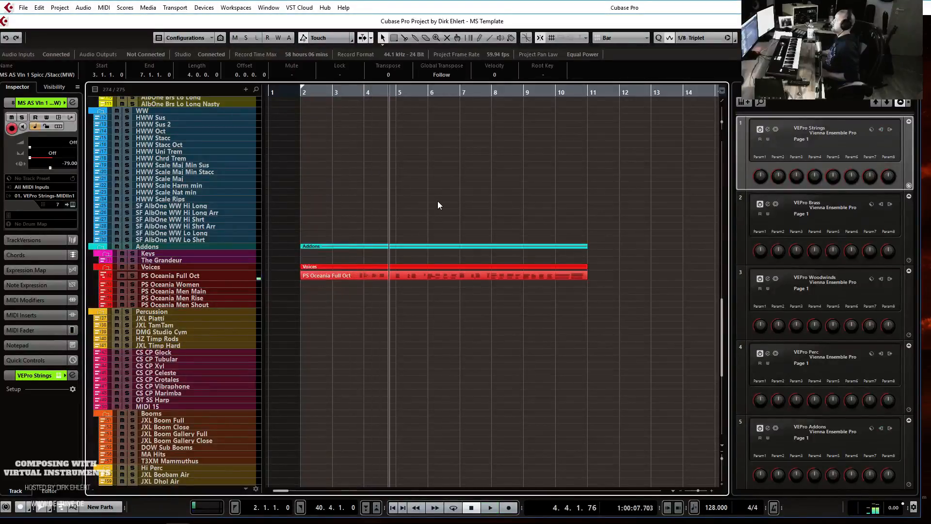
- Reopen the MS AS Vln 1 Spicc / Stacc (MW) part in the note editor and delete all its triplet notes
{"action": "scroll", "coordinate": [438, 201], "scroll_direction": "up", "scroll_amount": 3}
{"action": "scroll", "coordinate": [438, 201], "scroll_direction": "up", "scroll_amount": 18}
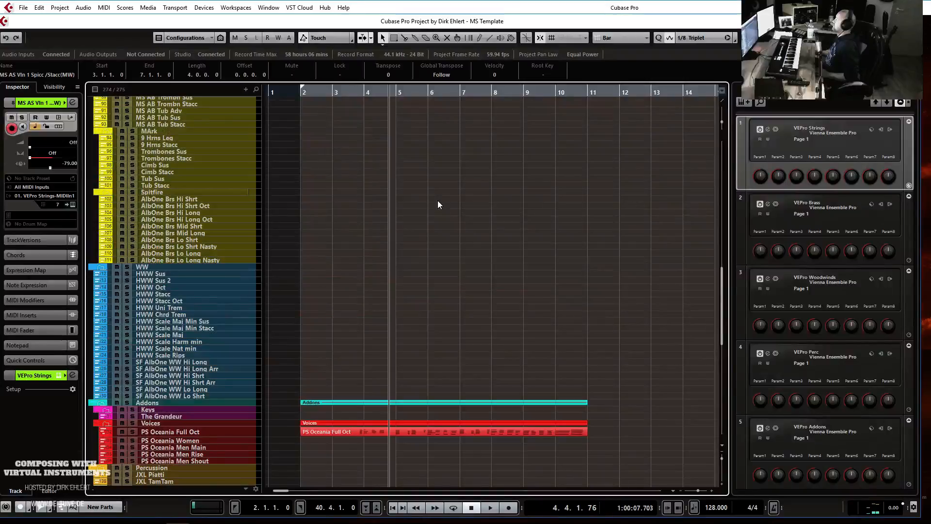
{"action": "scroll", "coordinate": [438, 201], "scroll_direction": "up", "scroll_amount": 6}
{"action": "double_click", "coordinate": [357, 146]}
{"action": "scroll", "coordinate": [349, 226], "scroll_direction": "up", "scroll_amount": 2}
{"action": "scroll", "coordinate": [414, 226], "scroll_direction": "left", "scroll_amount": 5}
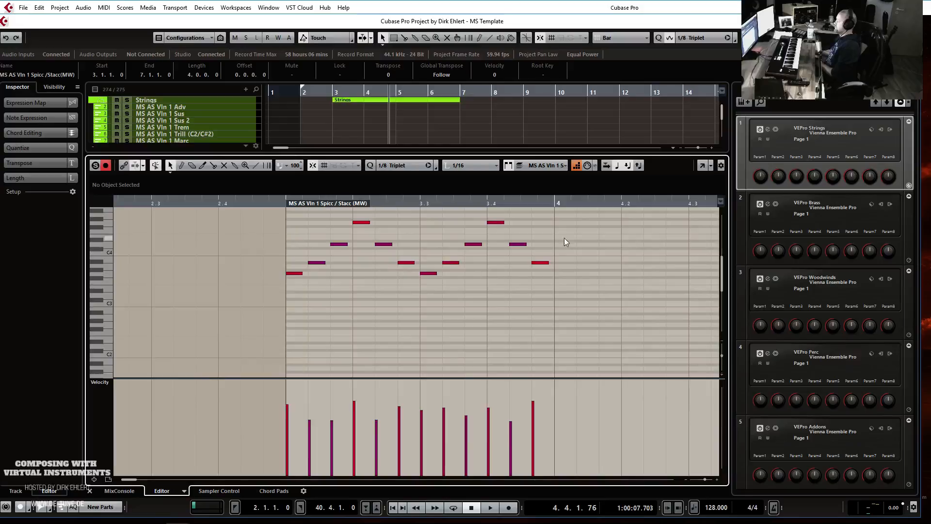
{"action": "scroll", "coordinate": [589, 214], "scroll_direction": "up", "scroll_amount": 3}
{"action": "left_click_drag", "start_coordinate": [602, 221], "coordinate": [217, 365]}
{"action": "key", "text": "Delete"}
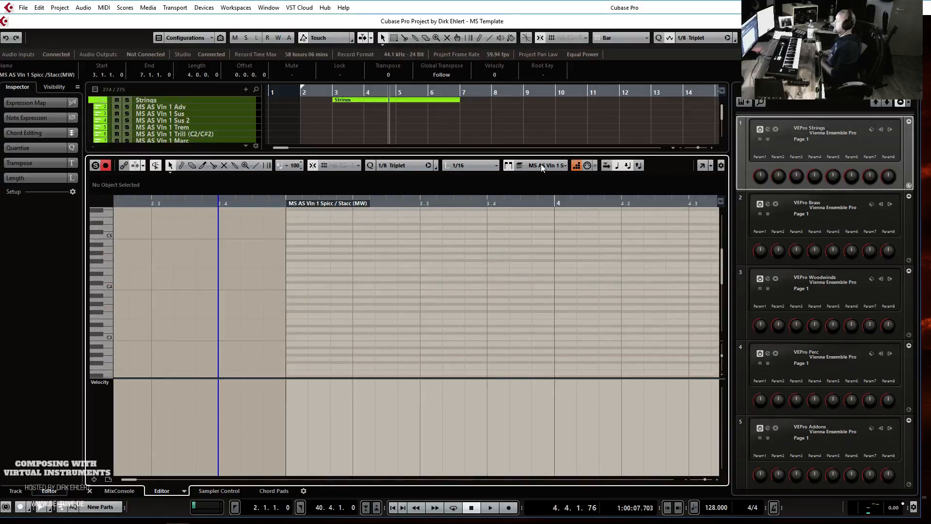
- Set the quantize value to 1/16 and place the step-input position at the start of bar 3
{"action": "left_click", "coordinate": [436, 166]}
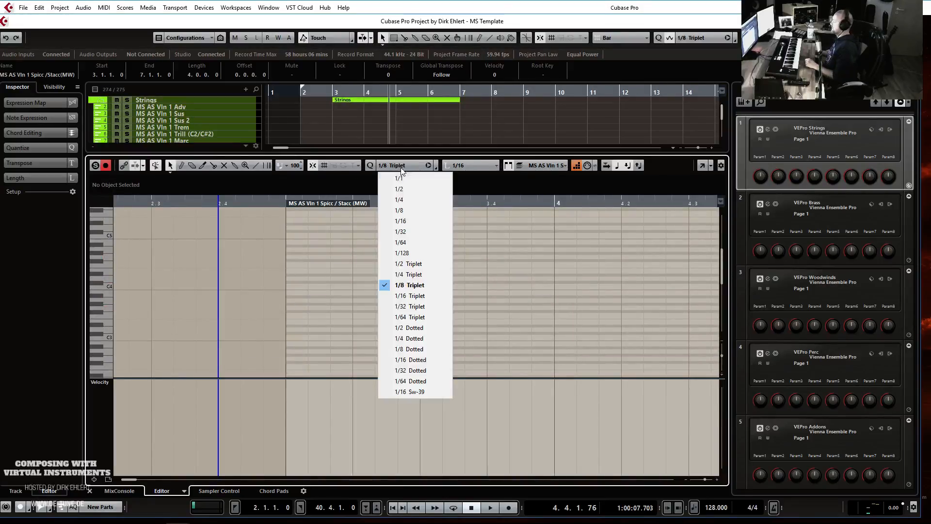
{"action": "left_click", "coordinate": [420, 222]}
{"action": "left_click", "coordinate": [290, 255]}
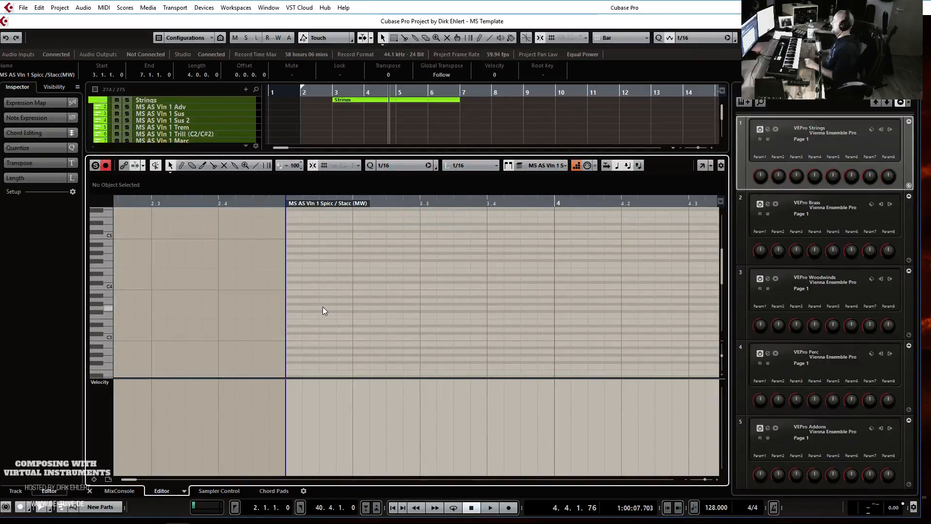
- Step-enter a rising and falling sixteenth-note pattern through bars 3 and 4 of the violin part
{"action": "left_click", "coordinate": [576, 165]}
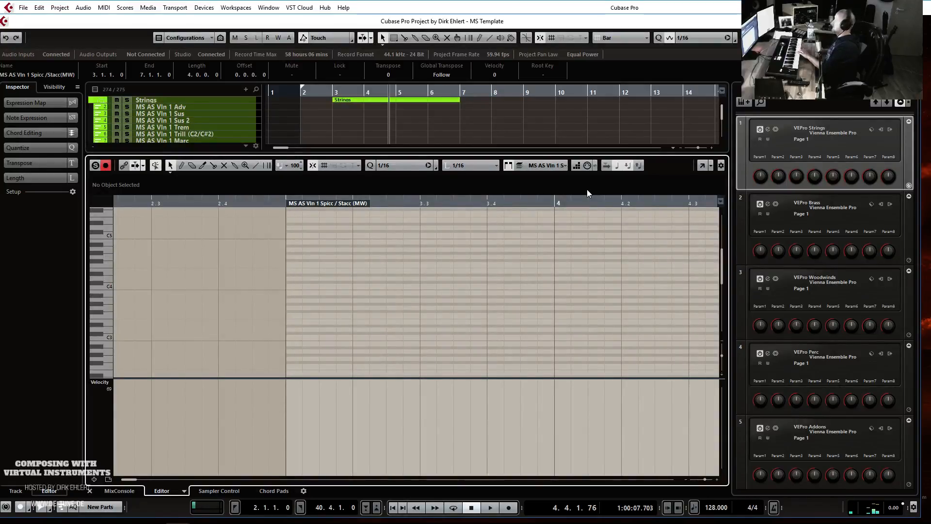
{"action": "left_click", "coordinate": [576, 166]}
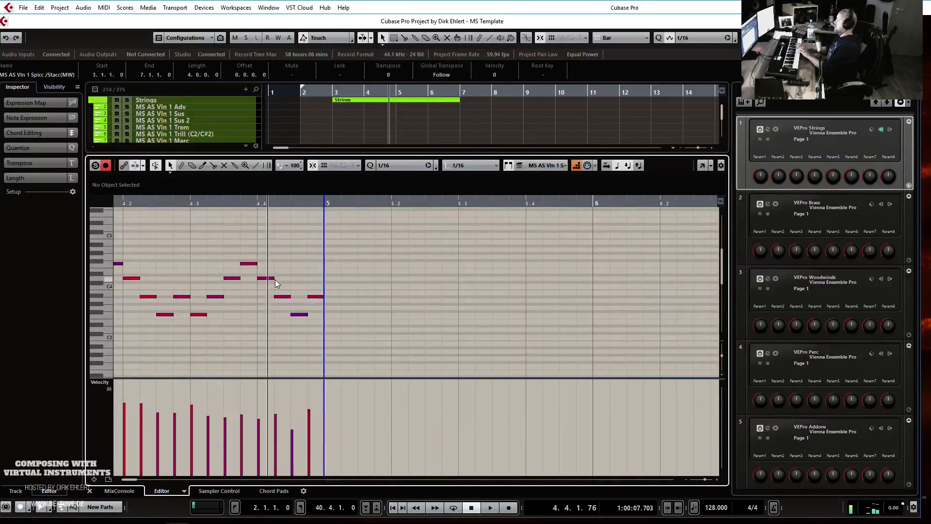
{"action": "key", "text": "g"}
{"action": "key", "text": "g"}
{"action": "key", "text": "g"}
{"action": "key", "text": "g"}
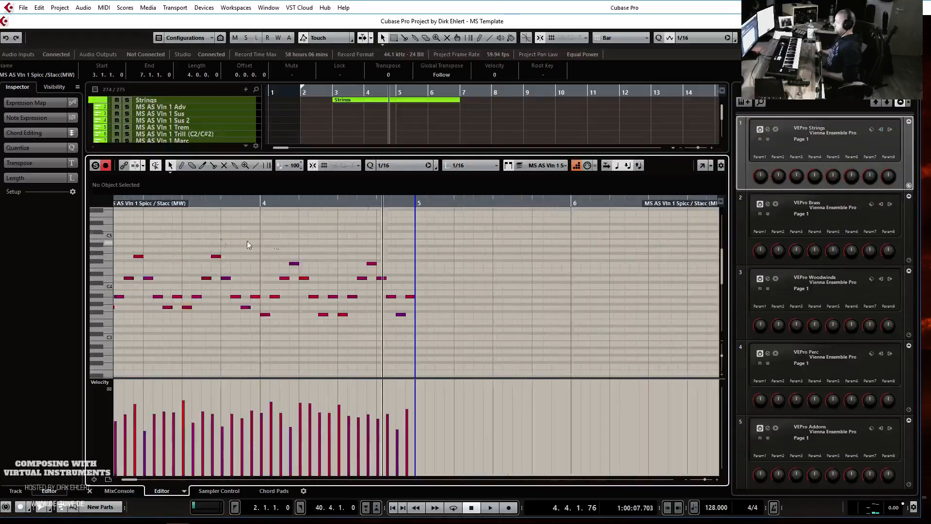
- Play the sixteenth-note pattern from bar 3 and delete all of its notes
{"action": "left_click", "coordinate": [151, 202]}
{"action": "key", "text": "space"}
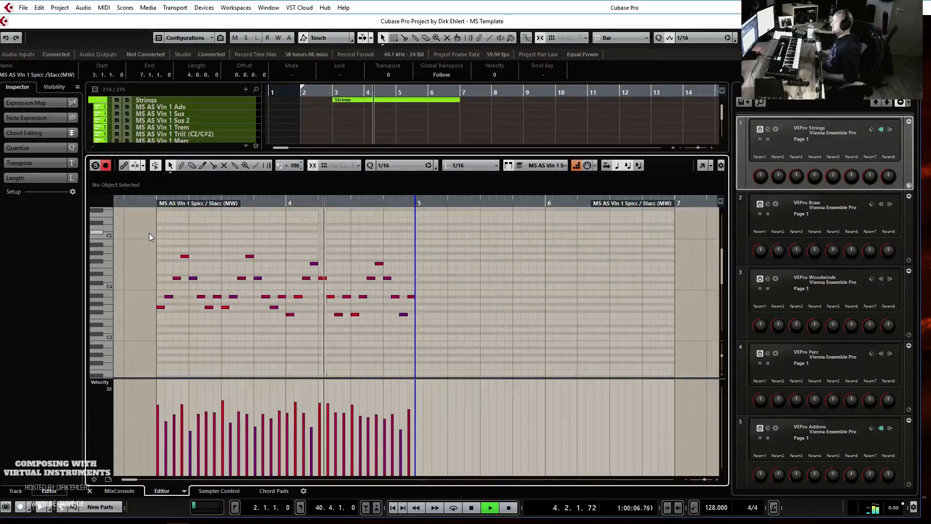
{"action": "key", "text": "space"}
{"action": "left_click_drag", "start_coordinate": [490, 233], "coordinate": [141, 357]}
{"action": "key", "text": "Delete"}
- Step-enter a sixteenth-note ostinato with high accents over repeated lower notes in bars 3 and 4, and play it soloed
{"action": "left_click", "coordinate": [158, 293]}
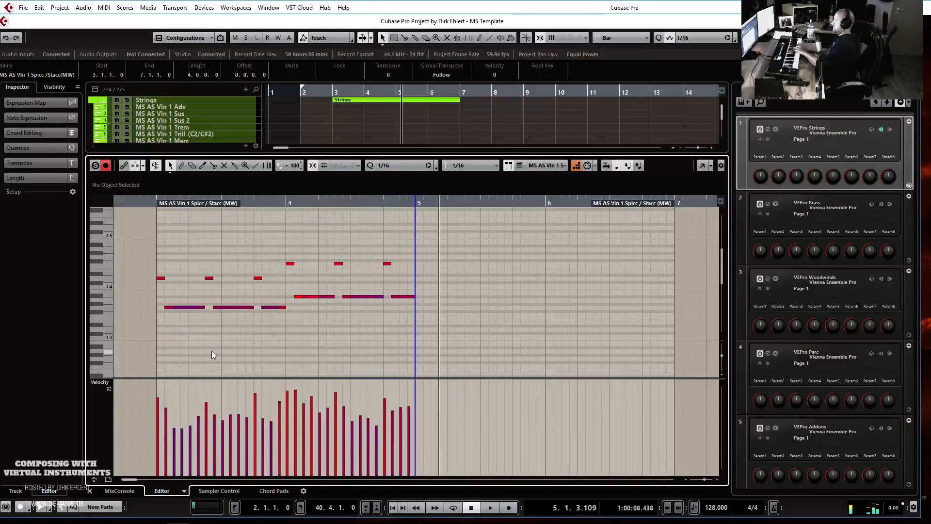
{"action": "key", "text": "s"}
{"action": "left_click", "coordinate": [156, 200]}
{"action": "key", "text": "space"}
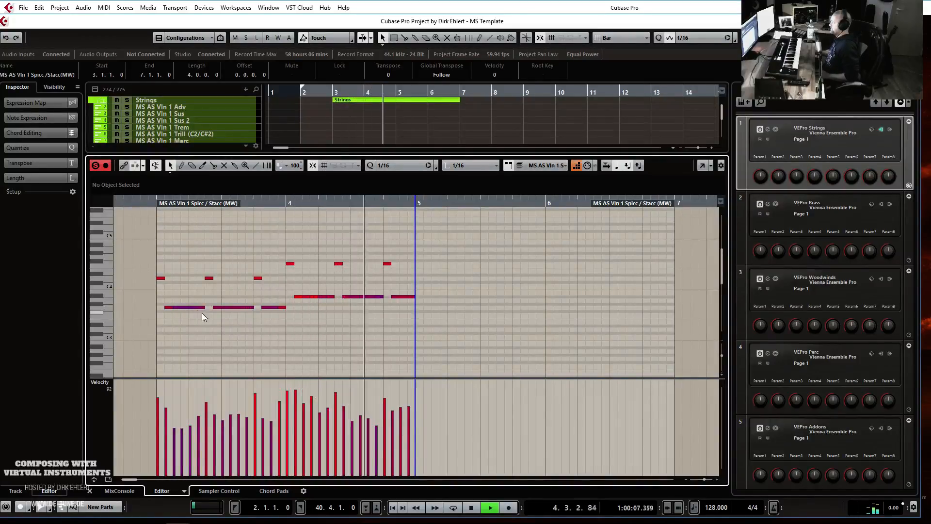
{"action": "key", "text": "space"}
- Replay the ostinato with the choir, then close the note editor and enlarge the MS AS Vln 1 Spicc / Stacc (MW) track
{"action": "key", "text": "space"}
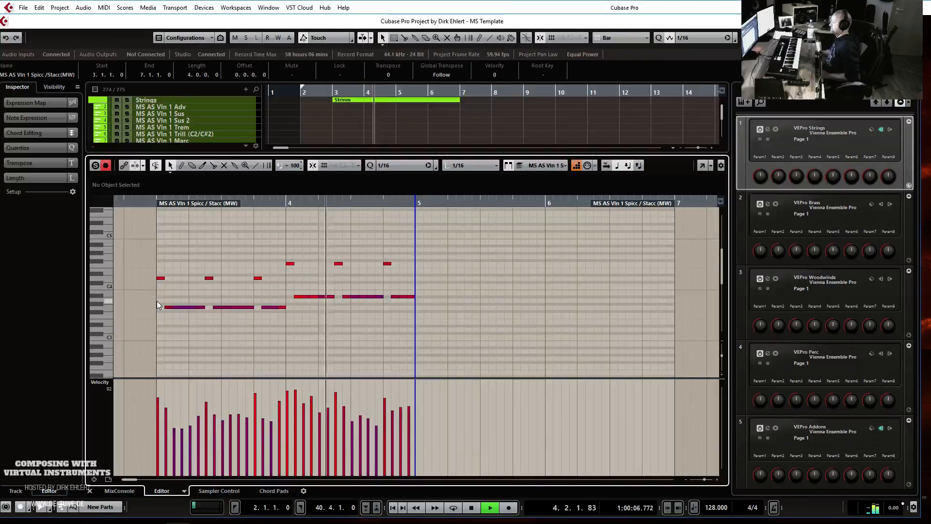
{"action": "key", "text": "space"}
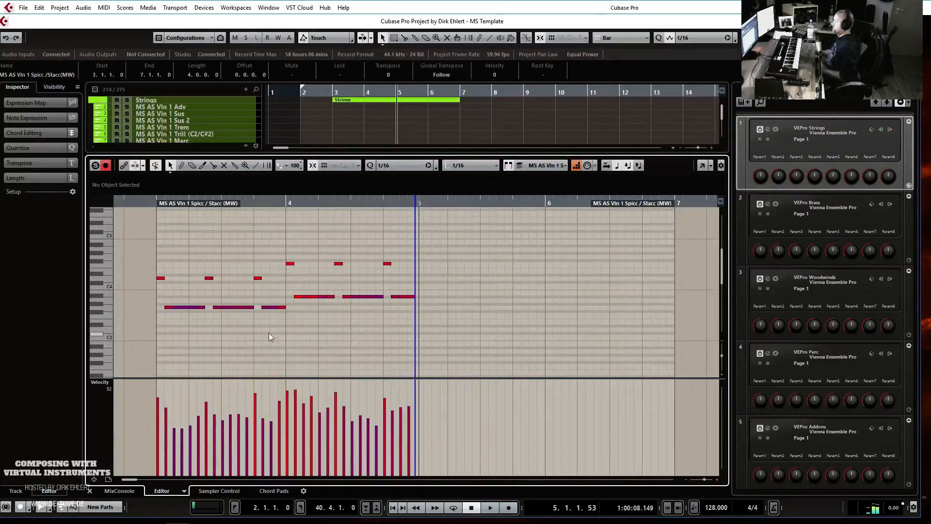
{"action": "key", "text": "ctrl+alt+e"}
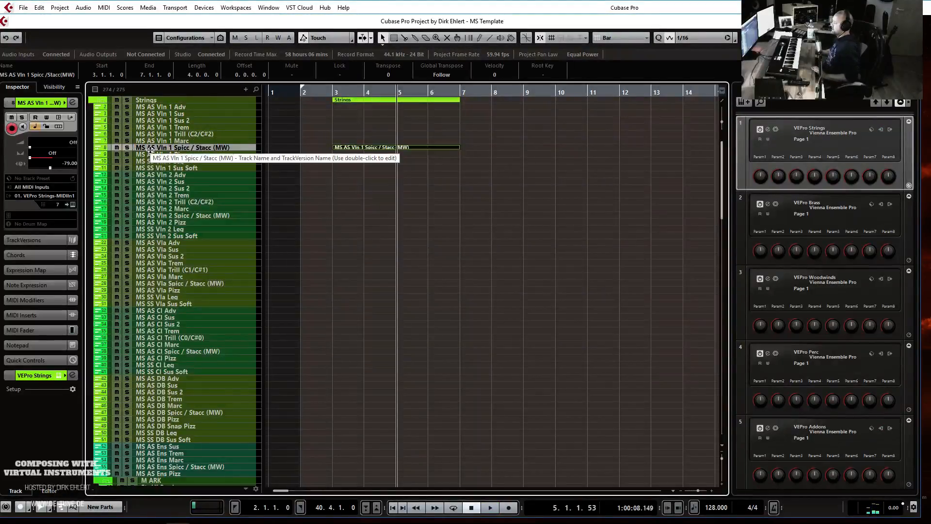
{"action": "left_click_drag", "start_coordinate": [150, 151], "coordinate": [152, 165]}
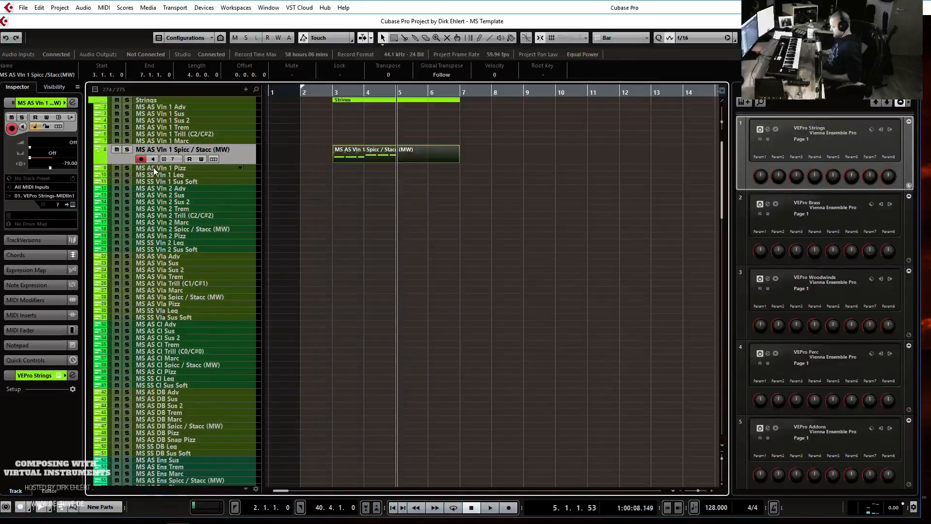
- Set the MS AS Vln 1 Spicc / Stacc (MW) track delay to -40 and play the track soloed from bar 2
{"action": "double_click", "coordinate": [68, 163]}
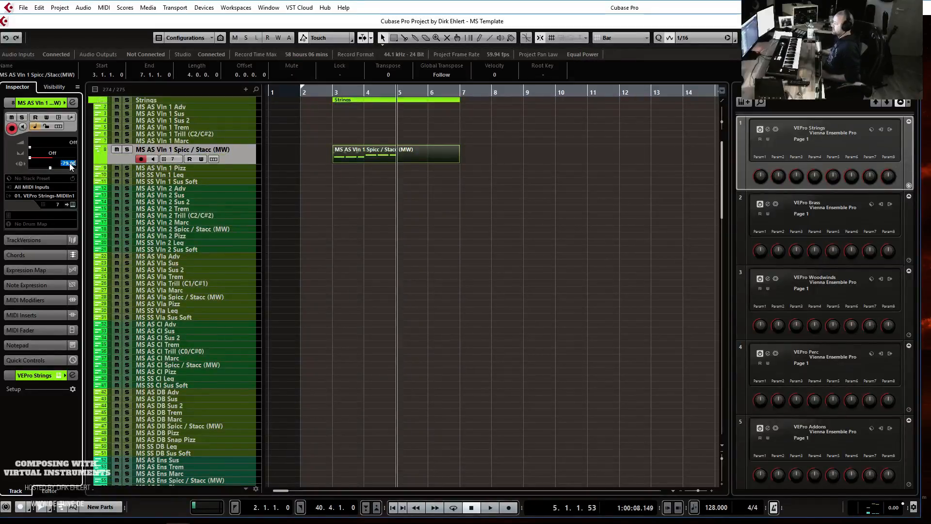
{"action": "type", "text": "-40"}
{"action": "key", "text": "Return"}
{"action": "key", "text": "s"}
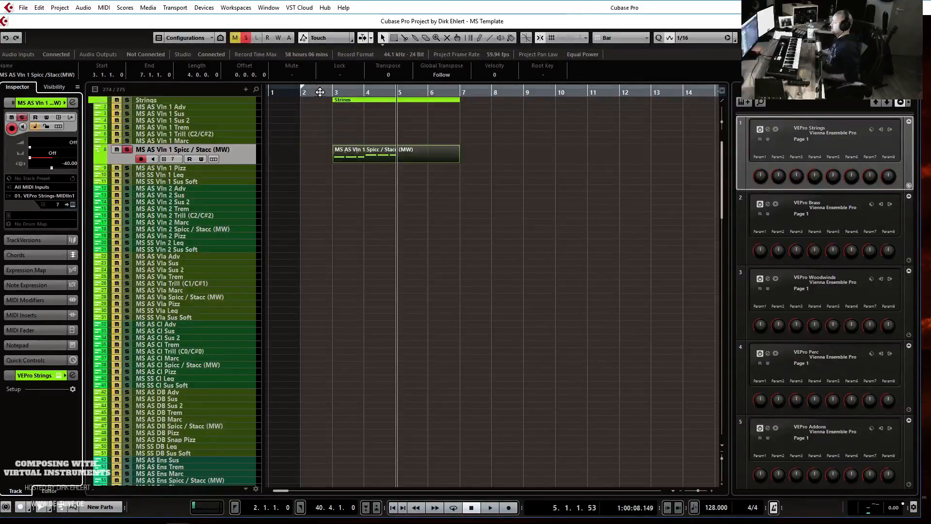
{"action": "left_click", "coordinate": [307, 92]}
{"action": "key", "text": "space"}
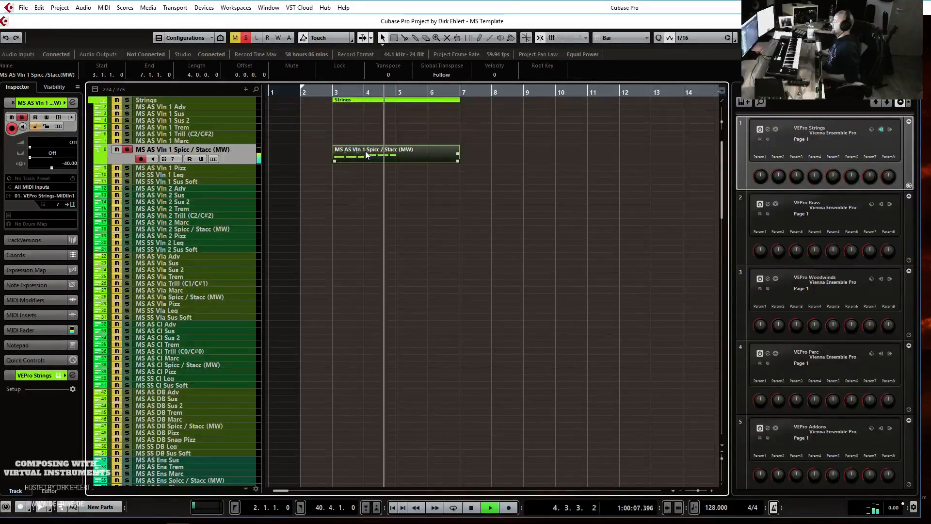
{"action": "key", "text": "space"}
- Set the MS AS Vln 1 Spicc / Stacc (MW) track delay to -30 and replay the soloed track from bar 2
{"action": "double_click", "coordinate": [66, 162]}
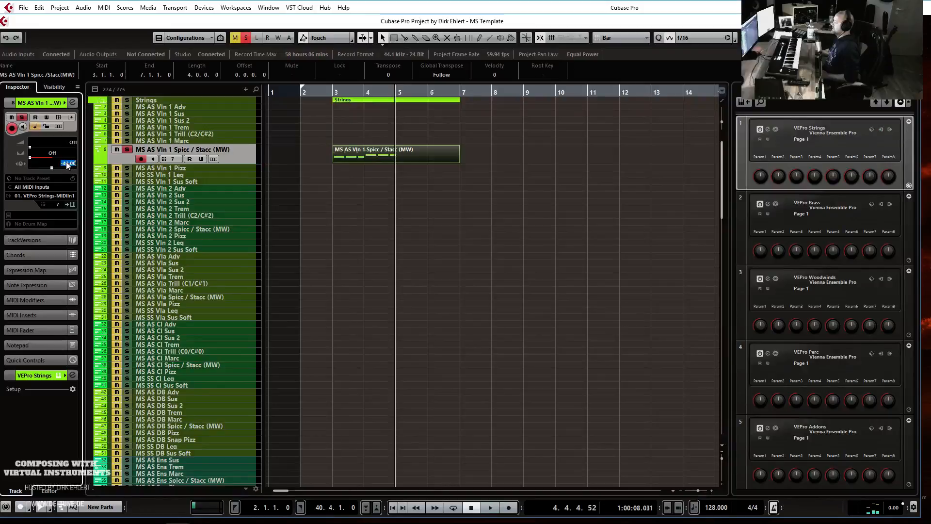
{"action": "type", "text": "-30"}
{"action": "key", "text": "Return"}
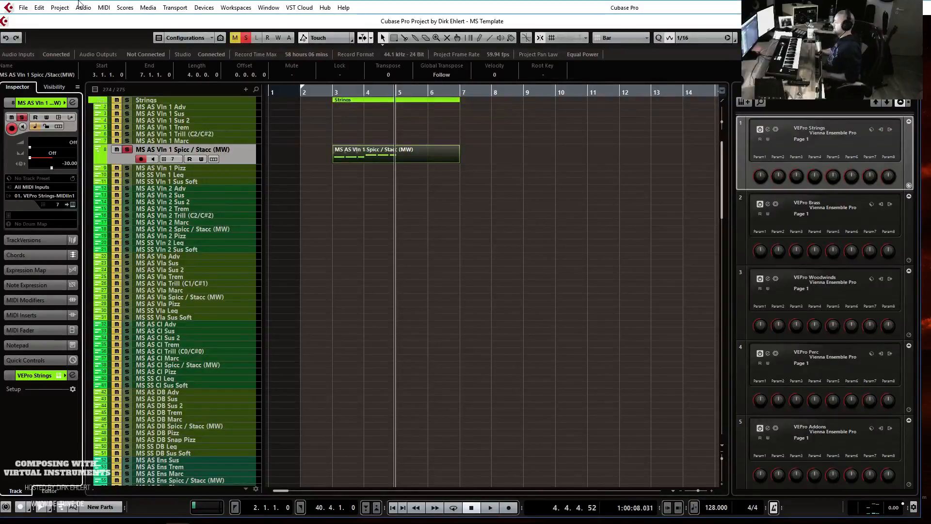
{"action": "left_click", "coordinate": [301, 94]}
{"action": "key", "text": "space"}
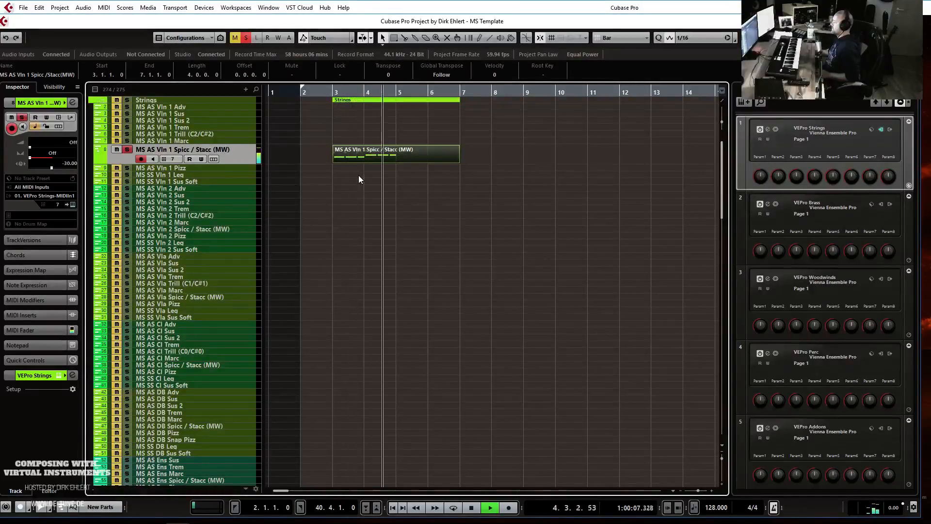
{"action": "key", "text": "space"}
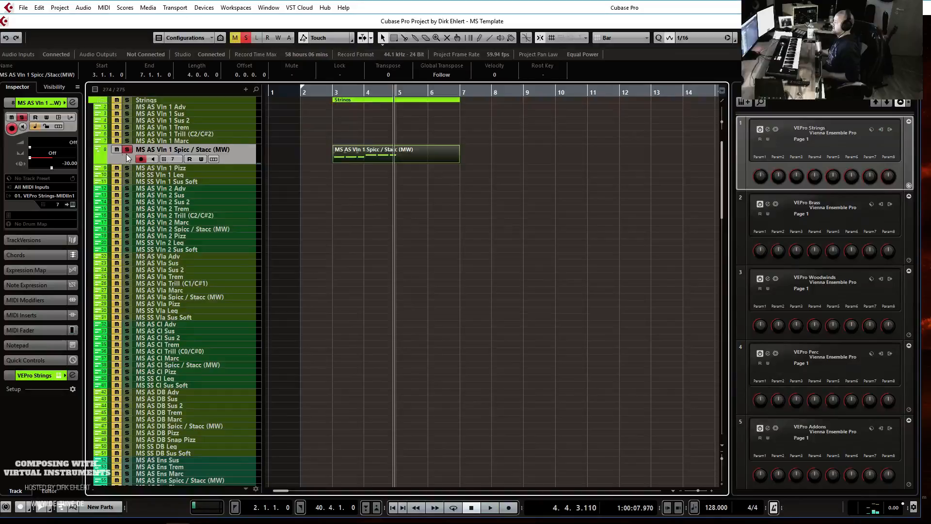
- Turn off solo on the violin spiccato track and open its part in the note editor
{"action": "left_click", "coordinate": [126, 151]}
{"action": "double_click", "coordinate": [393, 157]}
{"action": "key", "text": "Return"}
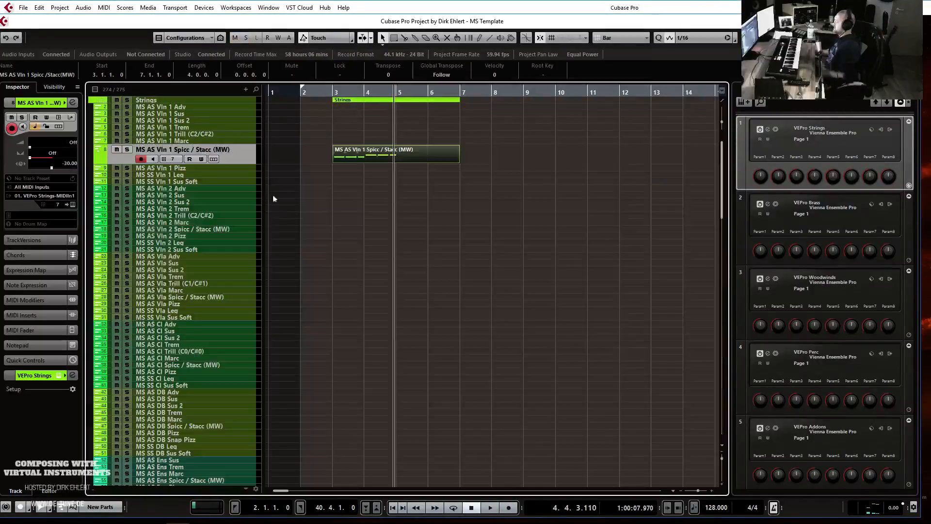
{"action": "left_click", "coordinate": [394, 166]}
{"action": "double_click", "coordinate": [393, 162]}
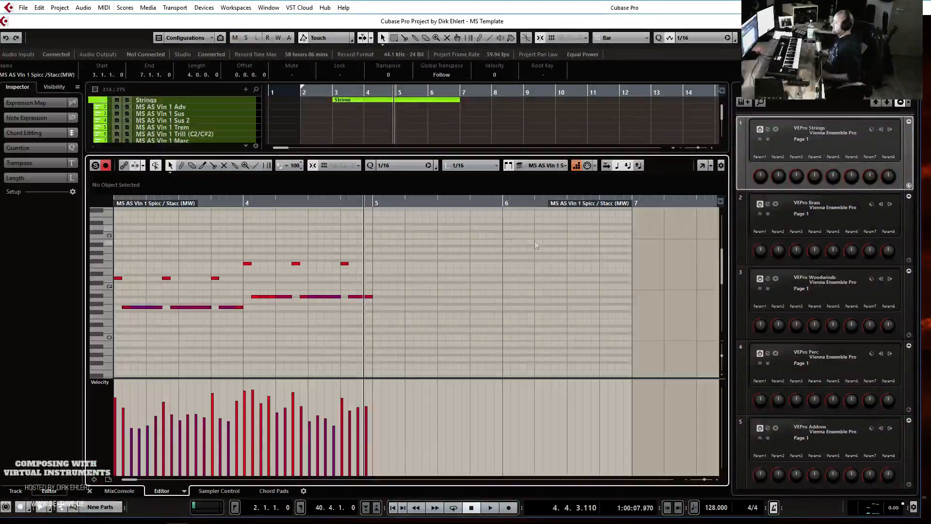
- Play the violin ostinato together with the choir from just before bar 3
{"action": "scroll", "coordinate": [534, 239], "scroll_direction": "left", "scroll_amount": 5}
{"action": "left_click", "coordinate": [288, 201]}
{"action": "key", "text": "space"}
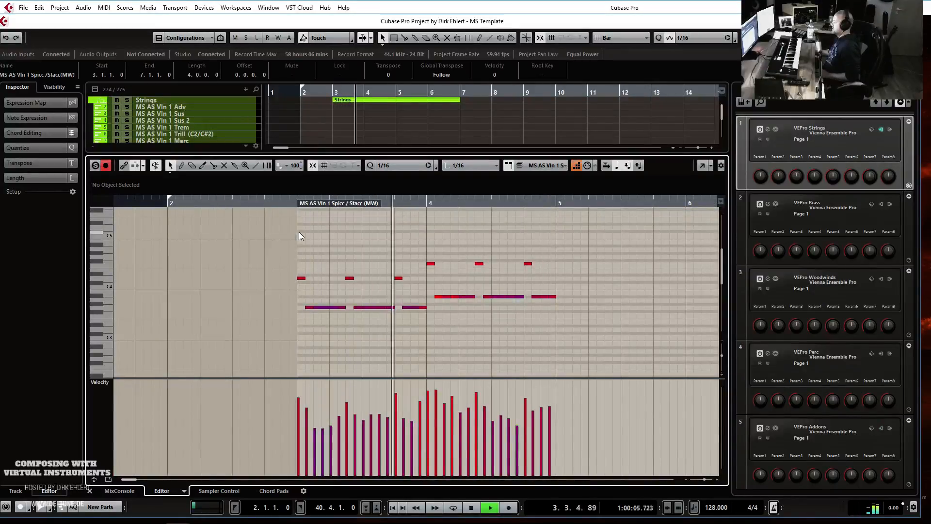
{"action": "key", "text": "space"}
- Duplicate the bar 4 ostinato notes into bar 5 and raise the copied lower repeated notes to C4
{"action": "scroll", "coordinate": [535, 255], "scroll_direction": "right", "scroll_amount": 3}
{"action": "left_click_drag", "start_coordinate": [311, 253], "coordinate": [495, 331]}
{"action": "key", "text": "ctrl+d"}
{"action": "left_click", "coordinate": [446, 289]}
{"action": "left_click_drag", "start_coordinate": [464, 297], "coordinate": [598, 328]}
{"action": "key", "text": "Up"}
{"action": "key", "text": "Up"}
{"action": "key", "text": "Up"}
- Extend the ostinato into bar 6 with lowered accent notes and closing repeated notes on A3, and play it from bar 3
{"action": "left_click_drag", "start_coordinate": [436, 253], "coordinate": [606, 326]}
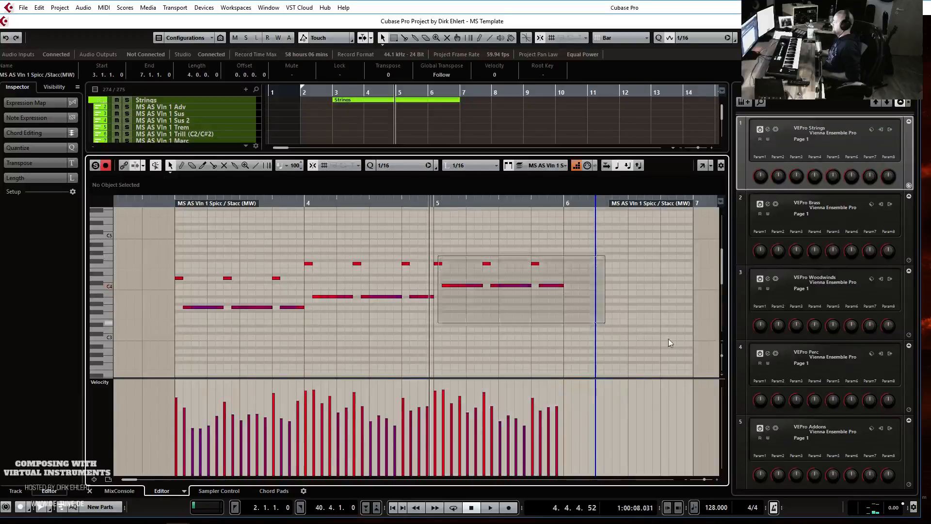
{"action": "key", "text": "ctrl+d"}
{"action": "left_click_drag", "start_coordinate": [566, 252], "coordinate": [712, 306]}
{"action": "key", "text": "Down"}
{"action": "key", "text": "Down"}
{"action": "key", "text": "Down"}
{"action": "key", "text": "Down"}
{"action": "key", "text": "Down"}
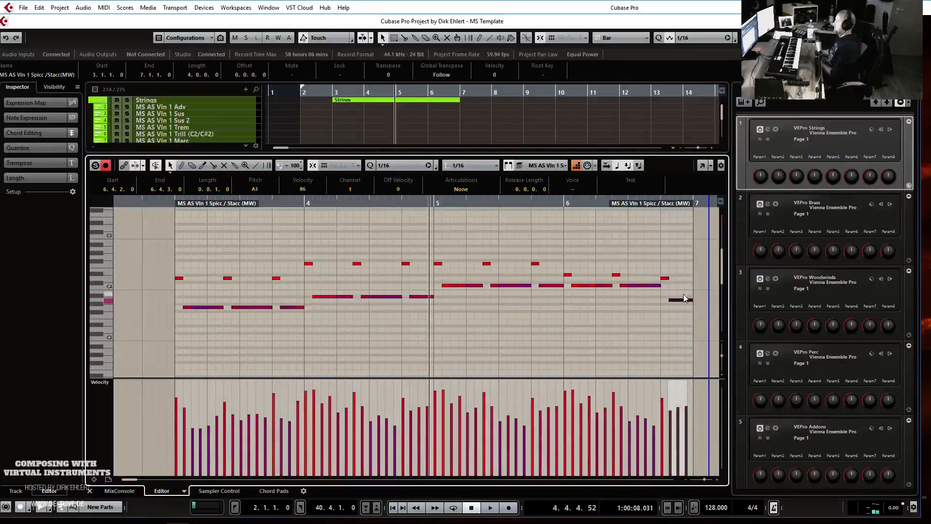
{"action": "double_click", "coordinate": [177, 203]}
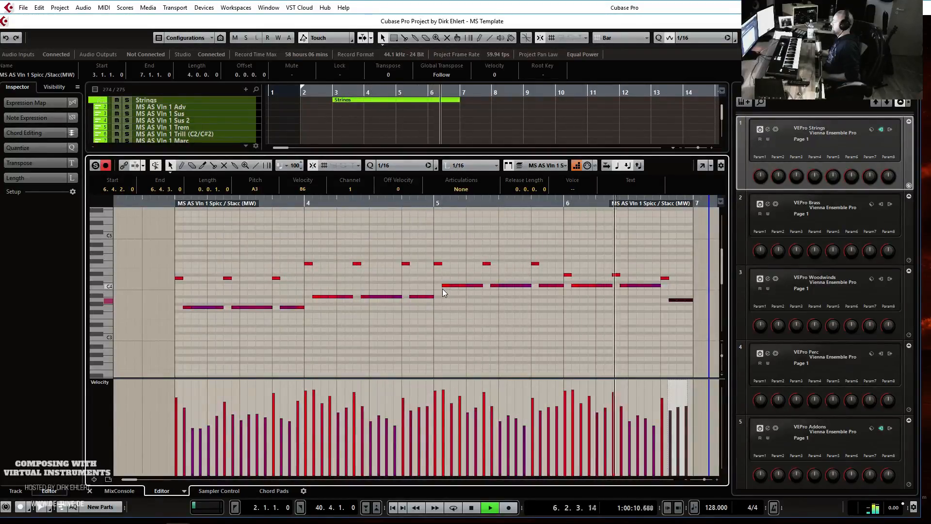
- Stop playback, duplicate the violin spiccato part to bar 7 and open the copy in the note editor
{"action": "key", "text": "space"}
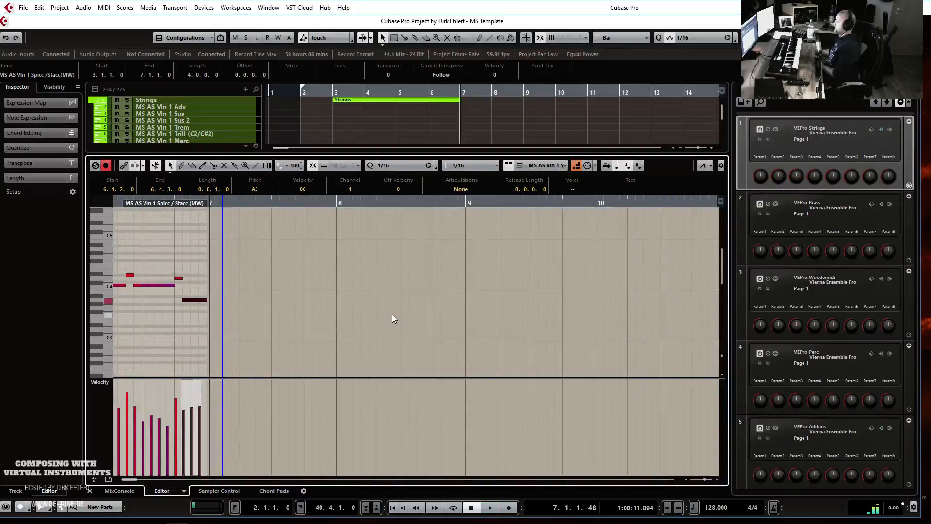
{"action": "key", "text": "ctrl+alt+e"}
{"action": "key", "text": "ctrl+d"}
{"action": "key", "text": "g"}
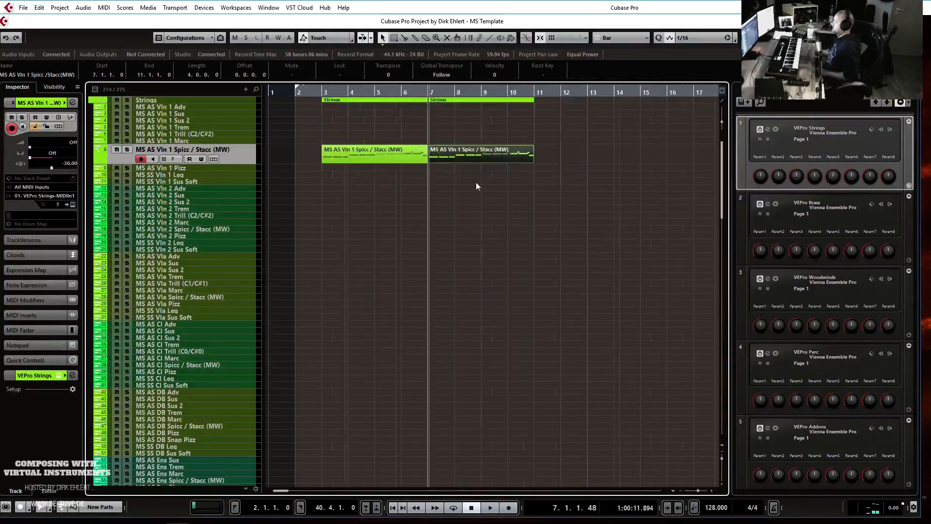
{"action": "key", "text": "ctrl+alt+e"}
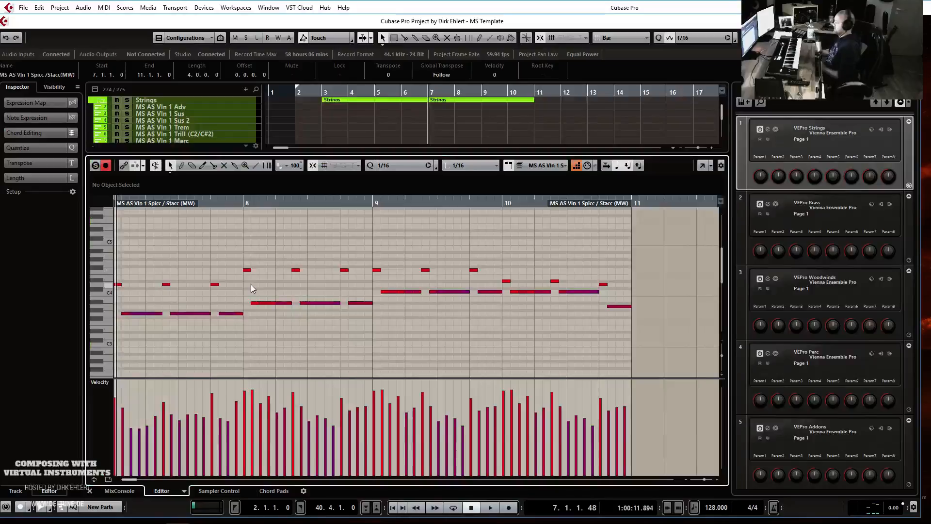
- Lower the three accent notes in bar 8 to D#4 and play the result
{"action": "left_click_drag", "start_coordinate": [244, 259], "coordinate": [356, 288]}
{"action": "key", "text": "Down"}
{"action": "key", "text": "Down"}
{"action": "key", "text": "Down"}
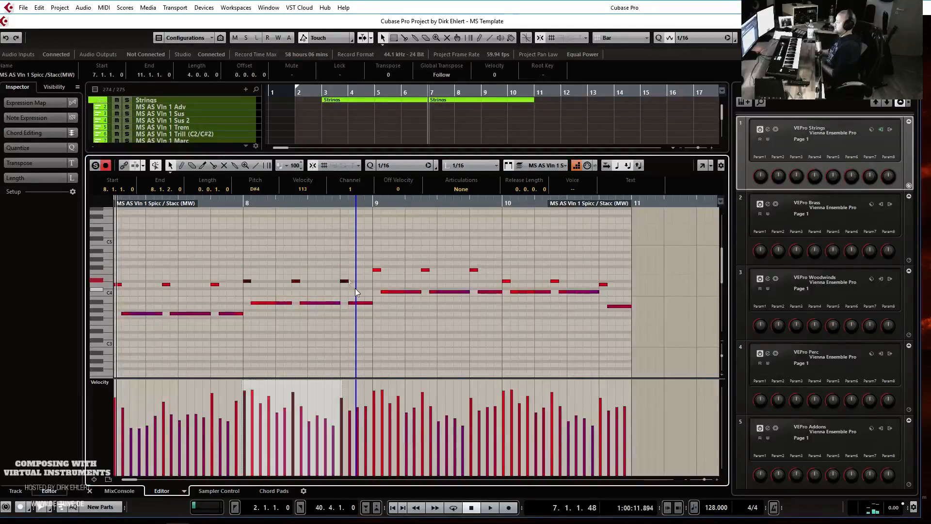
{"action": "scroll", "coordinate": [380, 259], "scroll_direction": "left", "scroll_amount": 2}
{"action": "scroll", "coordinate": [379, 259], "scroll_direction": "left", "scroll_amount": 2}
{"action": "key", "text": "space"}
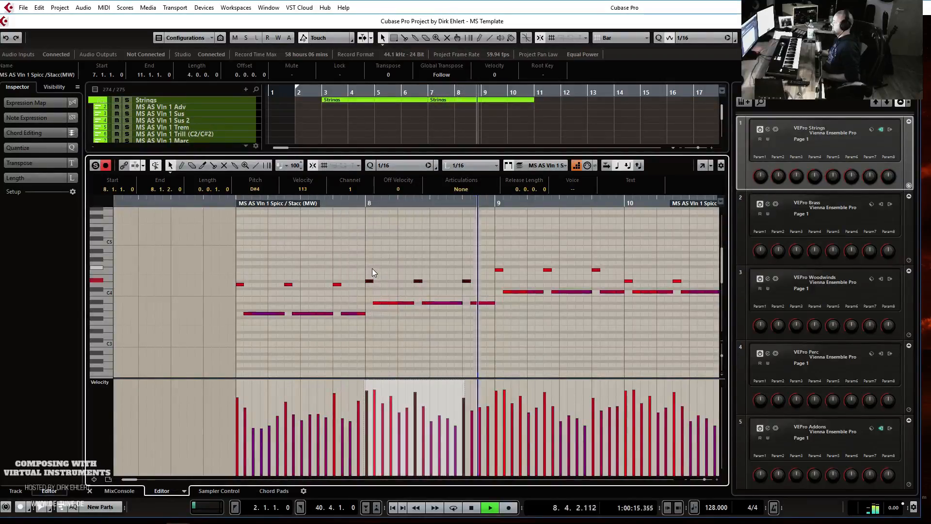
{"action": "key", "text": "space"}
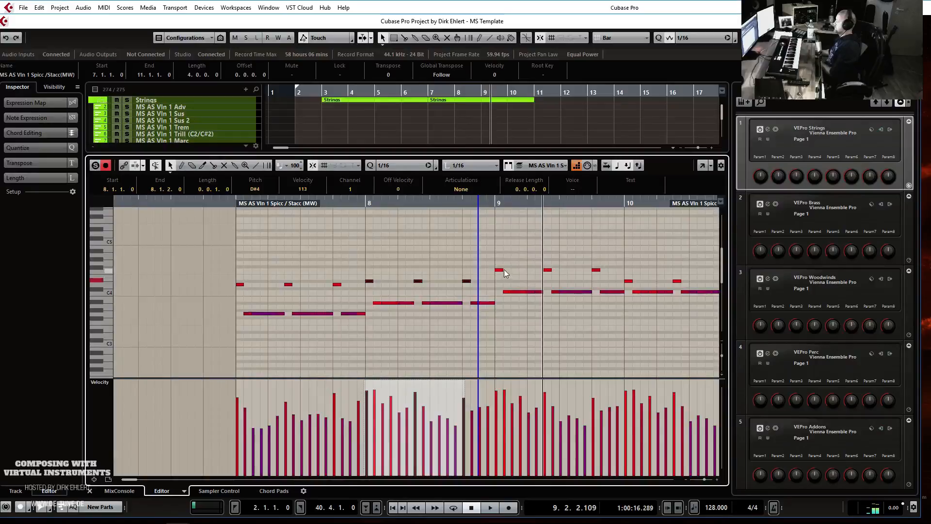
- Lower the bar 9 accents to D#4 and raise the bar 10 notes before the closing group by three semitones
{"action": "left_click_drag", "start_coordinate": [496, 262], "coordinate": [506, 300]}
{"action": "key", "text": "Down"}
{"action": "key", "text": "Down"}
{"action": "key", "text": "Down"}
{"action": "key", "text": "Up"}
{"action": "key", "text": "Up"}
{"action": "key", "text": "Up"}
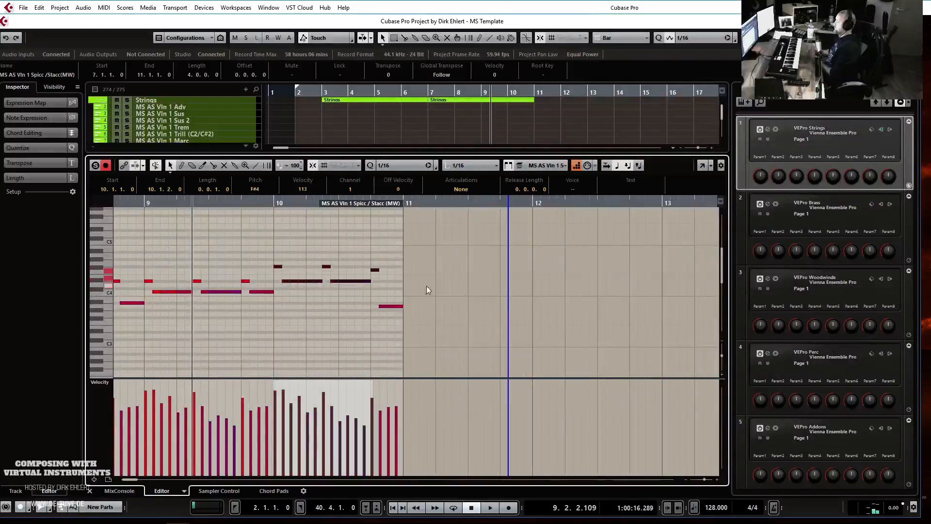
- Set bar 10's repeated notes to D4 and its three closing notes to C4, and play the ending
{"action": "key", "text": "Down"}
{"action": "left_click", "coordinate": [391, 306]}
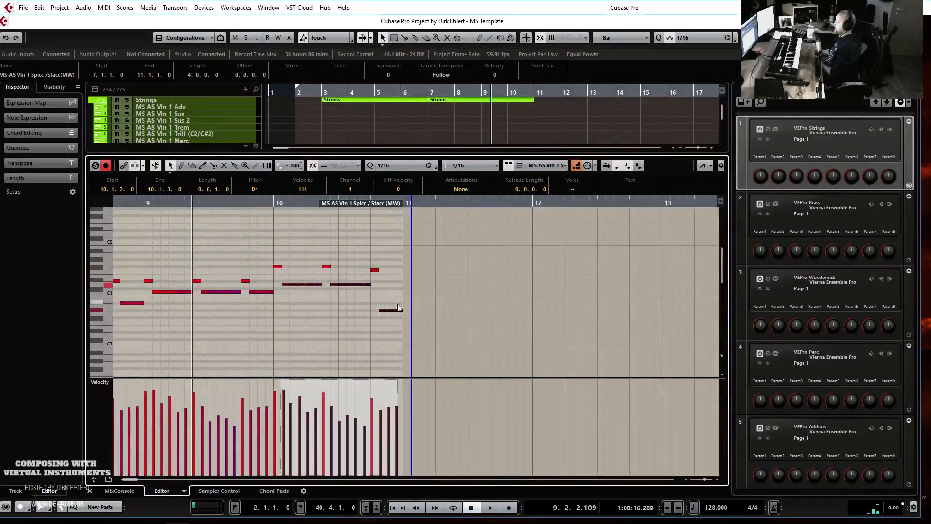
{"action": "key", "text": "Up"}
{"action": "key", "text": "Up"}
{"action": "key", "text": "Up"}
{"action": "key", "text": "Up"}
{"action": "key", "text": "Down"}
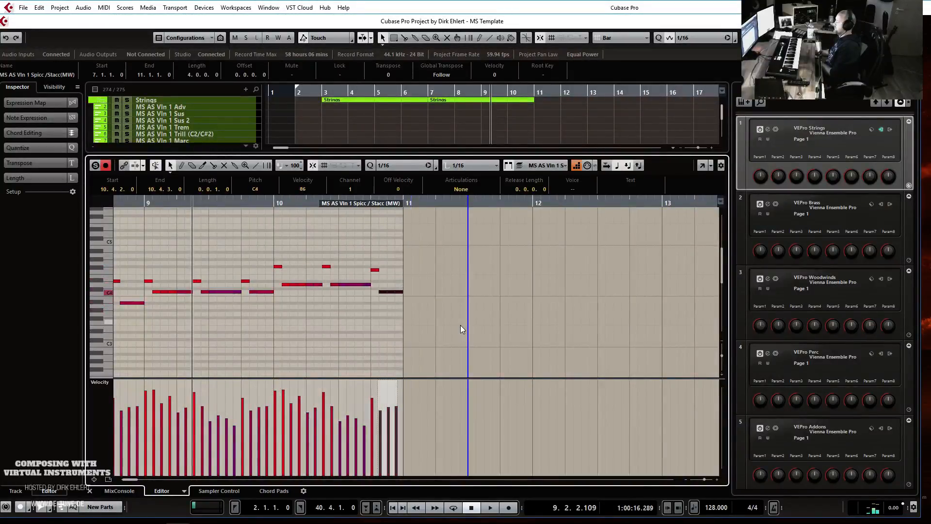
{"action": "key", "text": "space"}
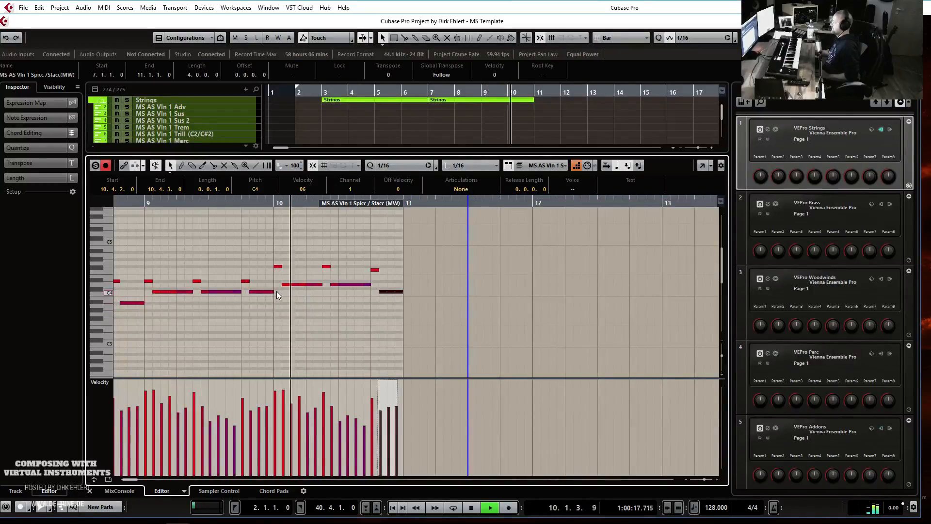
{"action": "key", "text": "space"}
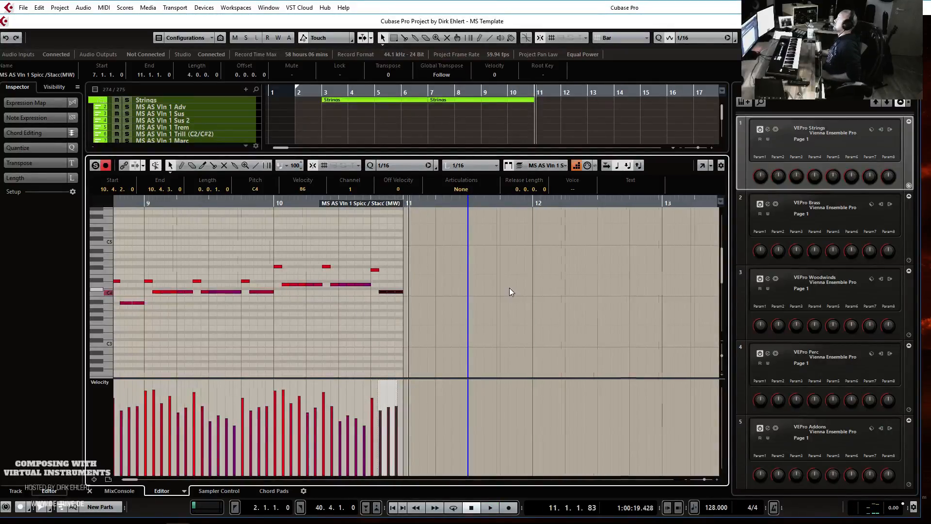
- Shorten all notes in bars 7 to 10 to a length of 0.0.0.100 and place the playback position at bar 7
{"action": "scroll", "coordinate": [511, 291], "scroll_direction": "left", "scroll_amount": 2}
{"action": "scroll", "coordinate": [511, 292], "scroll_direction": "left", "scroll_amount": 1}
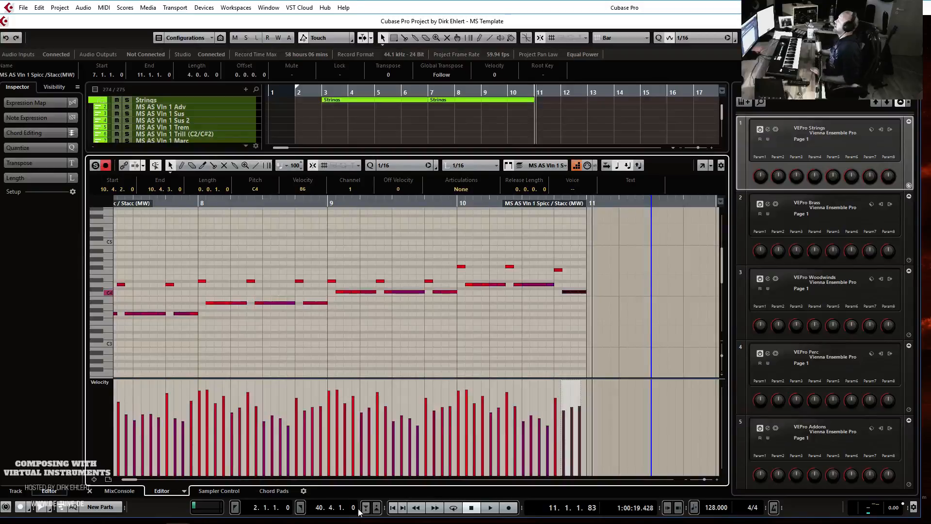
{"action": "left_click", "coordinate": [371, 166]}
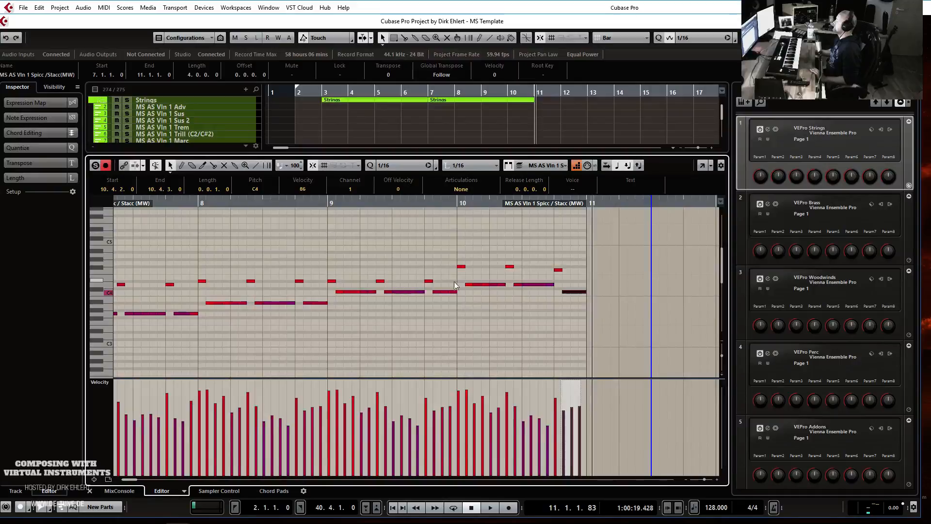
{"action": "left_click_drag", "start_coordinate": [610, 236], "coordinate": [139, 342]}
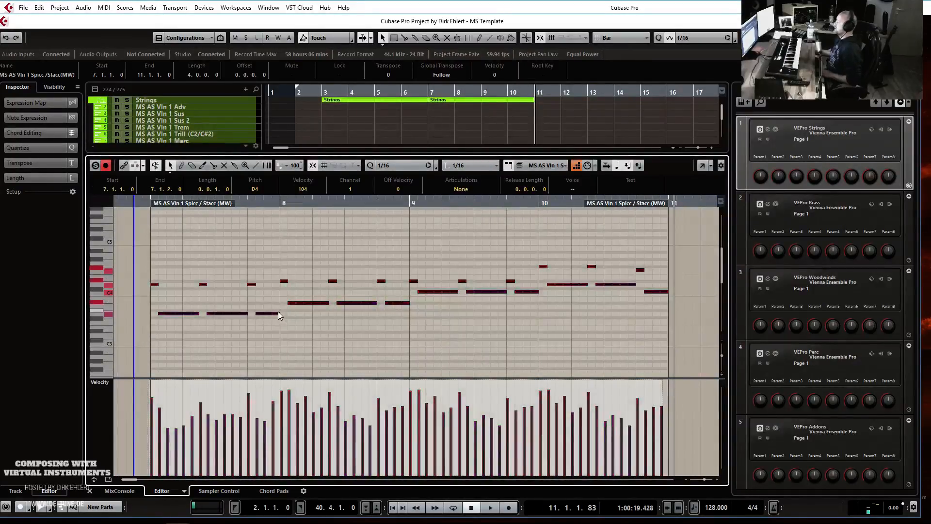
{"action": "left_click_drag", "start_coordinate": [279, 314], "coordinate": [279, 314]}
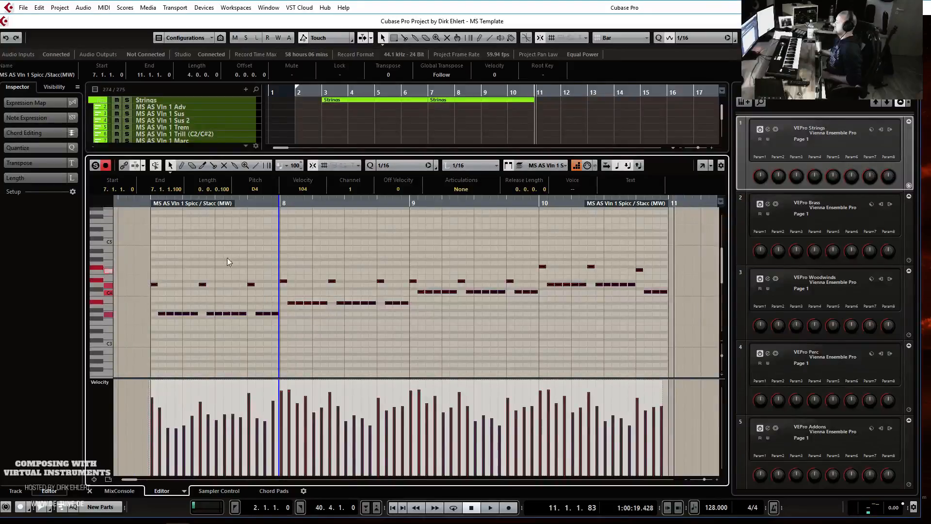
{"action": "left_click", "coordinate": [150, 202]}
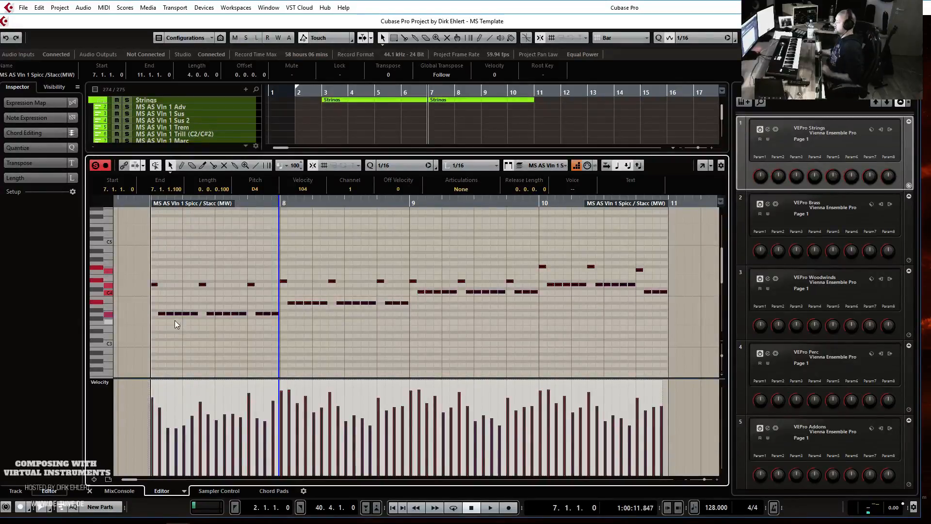
- Glue the two violin spiccato parts into one and show the CC 1 (Modulation) lane for it in the note editor
{"action": "left_click", "coordinate": [322, 325]}
{"action": "key", "text": "Return"}
{"action": "key", "text": "4"}
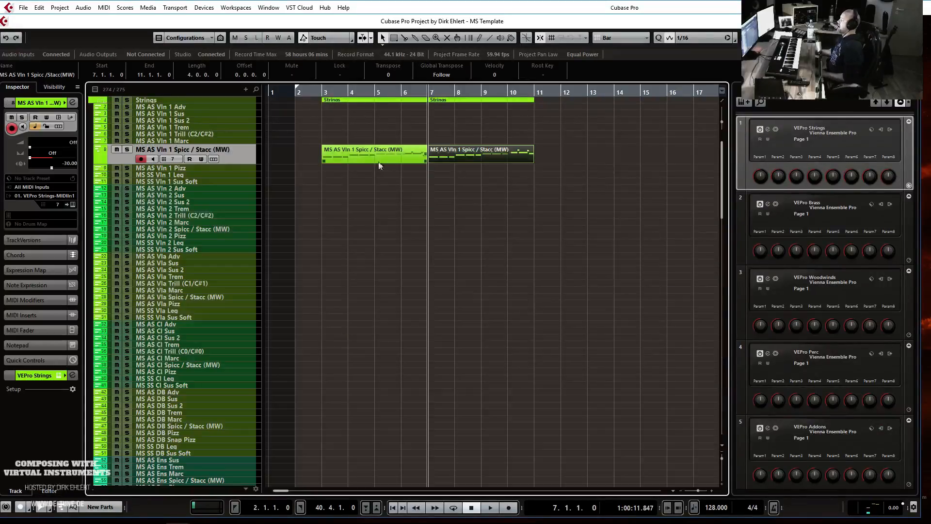
{"action": "left_click", "coordinate": [369, 156]}
{"action": "double_click", "coordinate": [367, 153]}
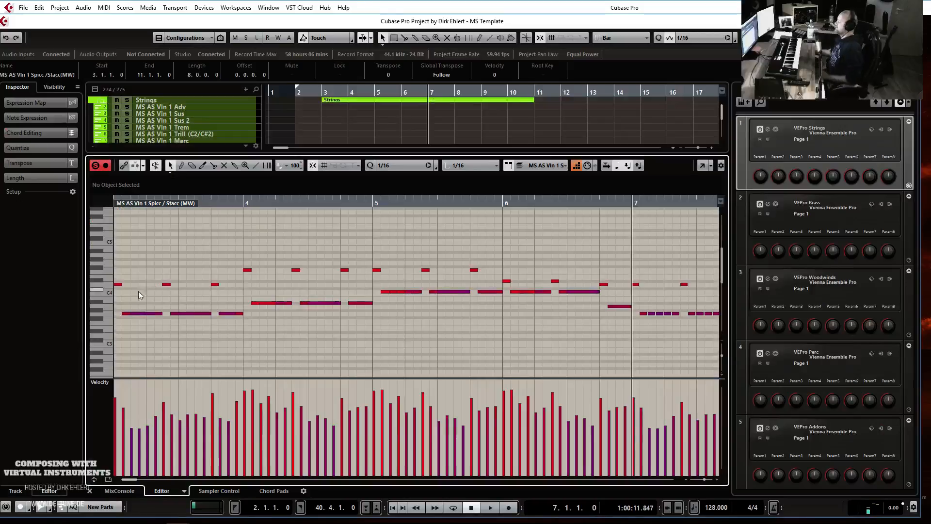
{"action": "left_click", "coordinate": [106, 383]}
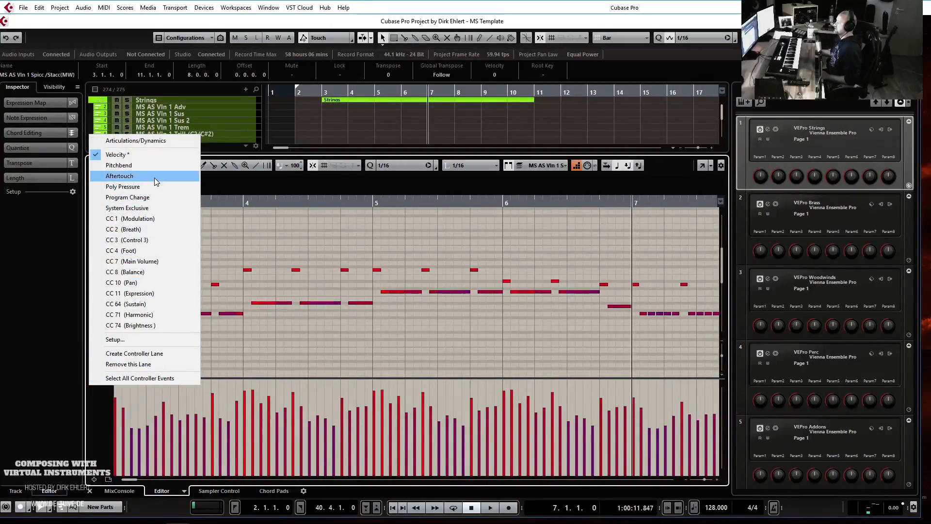
{"action": "left_click", "coordinate": [148, 218]}
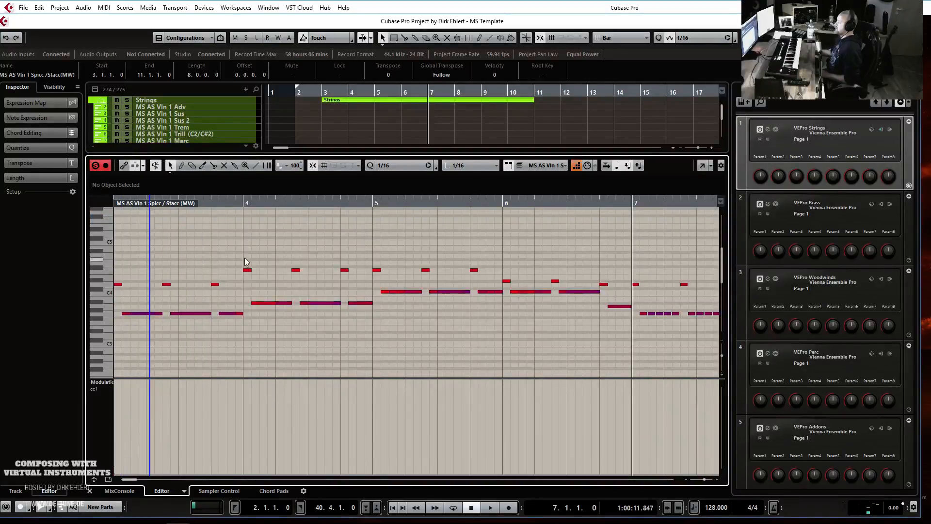
- Play the joined ostinato from bar 3 and again from bar 8
{"action": "key", "text": "g"}
{"action": "key", "text": "g"}
{"action": "key", "text": "g"}
{"action": "left_click", "coordinate": [381, 200]}
{"action": "key", "text": "space"}
{"action": "key", "text": "h"}
{"action": "key", "text": "h"}
{"action": "key", "text": "h"}
{"action": "key", "text": "g"}
{"action": "key", "text": "g"}
{"action": "key", "text": "g"}
{"action": "key", "text": "g"}
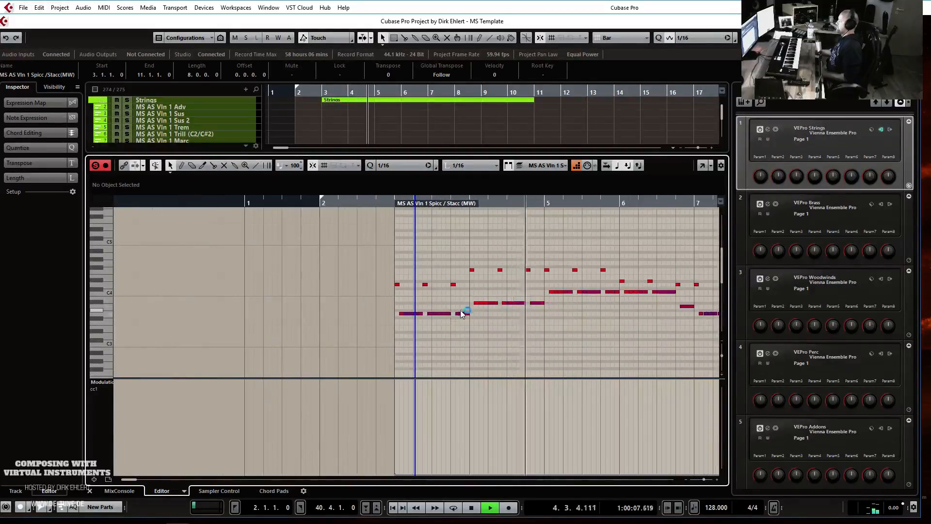
{"action": "scroll", "coordinate": [531, 321], "scroll_direction": "right", "scroll_amount": 3}
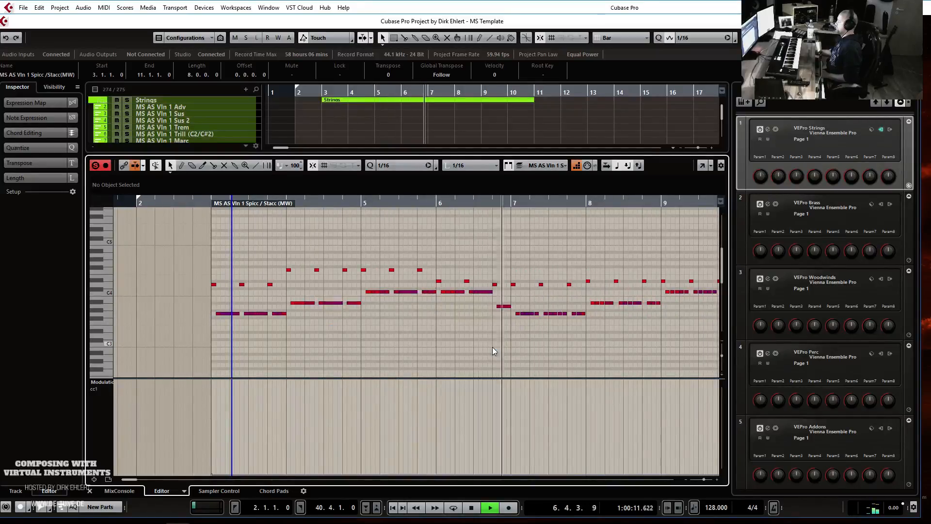
{"action": "key", "text": "h"}
{"action": "key", "text": "h"}
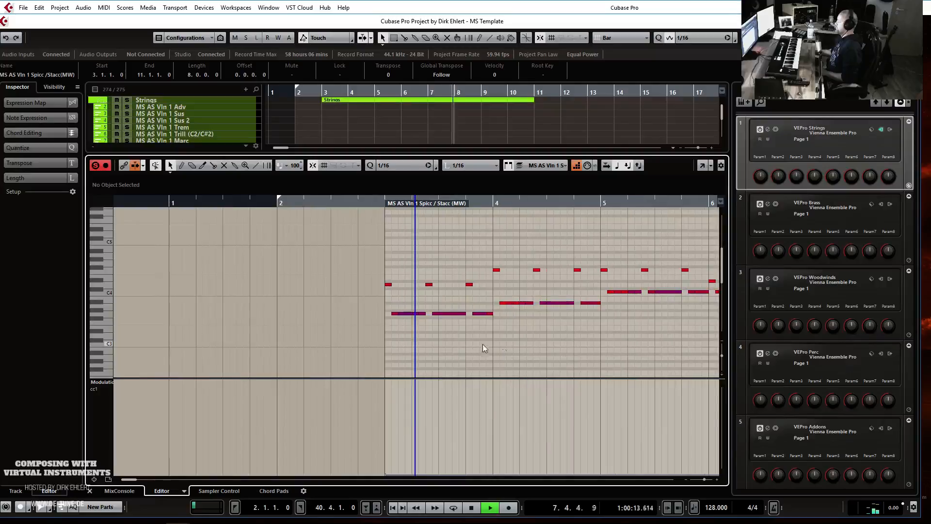
{"action": "key", "text": "space"}
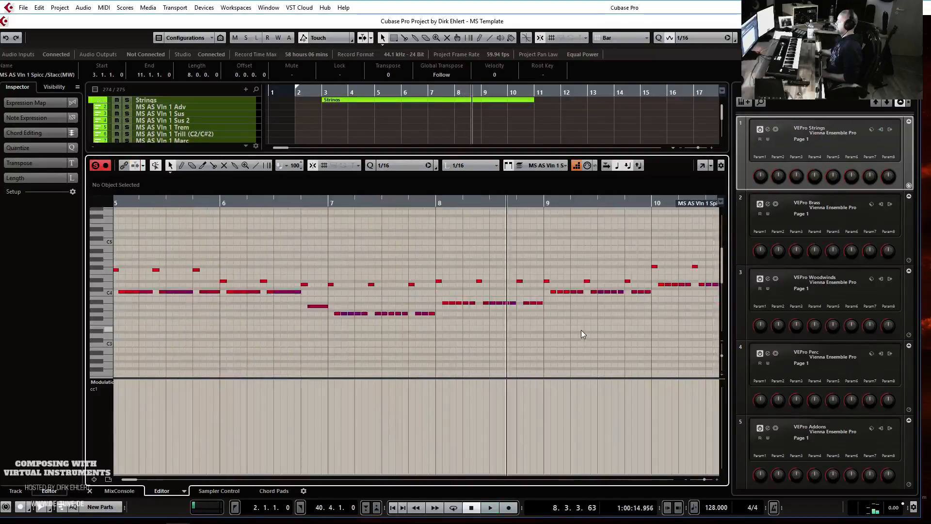
{"action": "left_click", "coordinate": [438, 281]}
{"action": "key", "text": "space"}
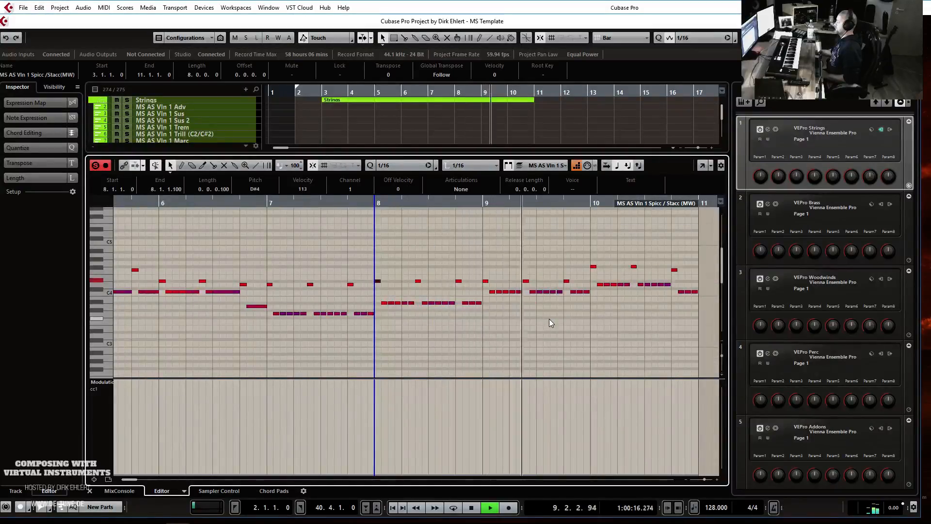
{"action": "key", "text": "space"}
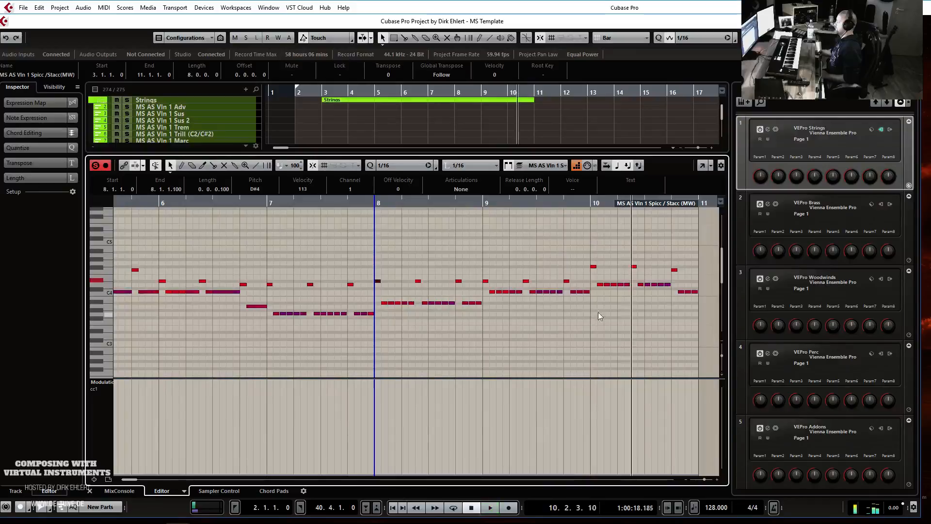
- Lower the first accent of bar 10 to D4 and the three repeated notes after it to A3
{"action": "key", "text": "g"}
{"action": "key", "text": "h"}
{"action": "key", "text": "h"}
{"action": "key", "text": "h"}
{"action": "key", "text": "h"}
{"action": "key", "text": "g"}
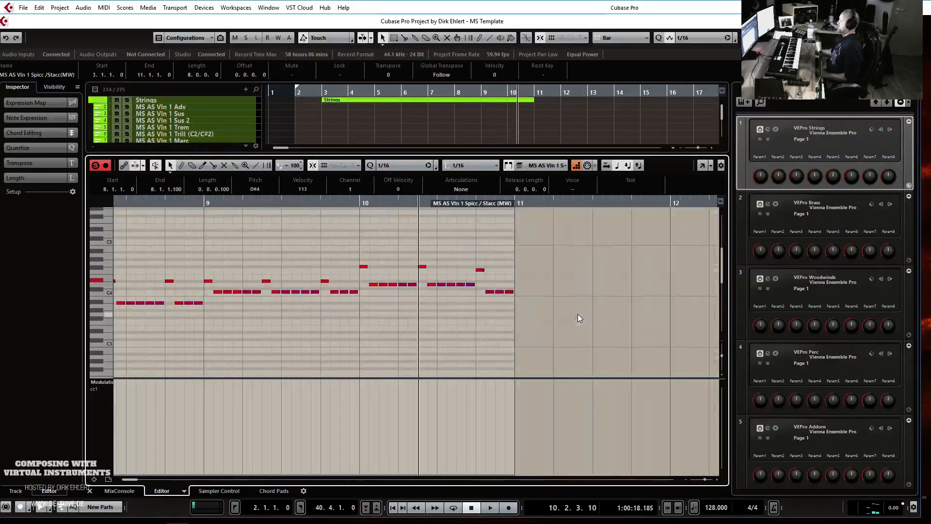
{"action": "left_click", "coordinate": [366, 261]}
{"action": "left_click_drag", "start_coordinate": [391, 290], "coordinate": [409, 313]}
{"action": "key", "text": "Down"}
{"action": "key", "text": "Down"}
{"action": "key", "text": "Down"}
{"action": "key", "text": "Down"}
{"action": "key", "text": "Down"}
- Shape beats 2 and 3 of bar 10 with accents on F#4 and A4, followed by repeated notes on D4 and F#4
{"action": "left_click_drag", "start_coordinate": [395, 281], "coordinate": [474, 296]}
{"action": "key", "text": "Up"}
{"action": "key", "text": "Up"}
{"action": "key", "text": "Up"}
{"action": "left_click", "coordinate": [441, 298]}
{"action": "key", "text": "Up"}
{"action": "key", "text": "Up"}
{"action": "key", "text": "Up"}
{"action": "key", "text": "Up"}
{"action": "key", "text": "Up"}
{"action": "key", "text": "Up"}
{"action": "key", "text": "Up"}
{"action": "key", "text": "Up"}
{"action": "key", "text": "Up"}
{"action": "key", "text": "Up"}
{"action": "key", "text": "Up"}
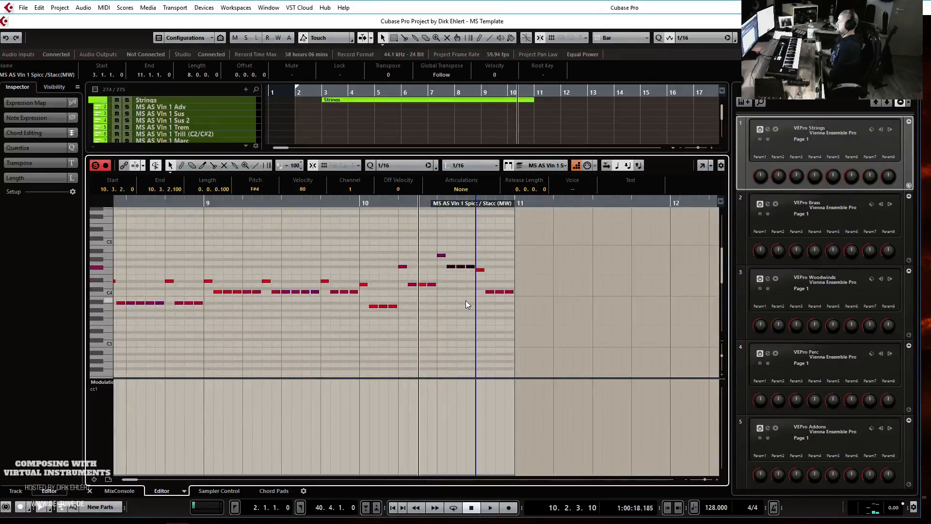
- Raise the beat 4 accent of bar 10 to C5 and the last three notes to A4
{"action": "left_click", "coordinate": [482, 268]}
{"action": "key", "text": "Up"}
{"action": "key", "text": "Up"}
{"action": "key", "text": "Up"}
{"action": "left_click_drag", "start_coordinate": [481, 280], "coordinate": [531, 307]}
{"action": "key", "text": "Up"}
{"action": "key", "text": "Up"}
{"action": "key", "text": "Up"}
{"action": "key", "text": "Up"}
{"action": "key", "text": "Up"}
{"action": "key", "text": "Up"}
{"action": "key", "text": "Up"}
{"action": "key", "text": "Up"}
{"action": "key", "text": "Up"}
{"action": "left_click", "coordinate": [522, 316]}
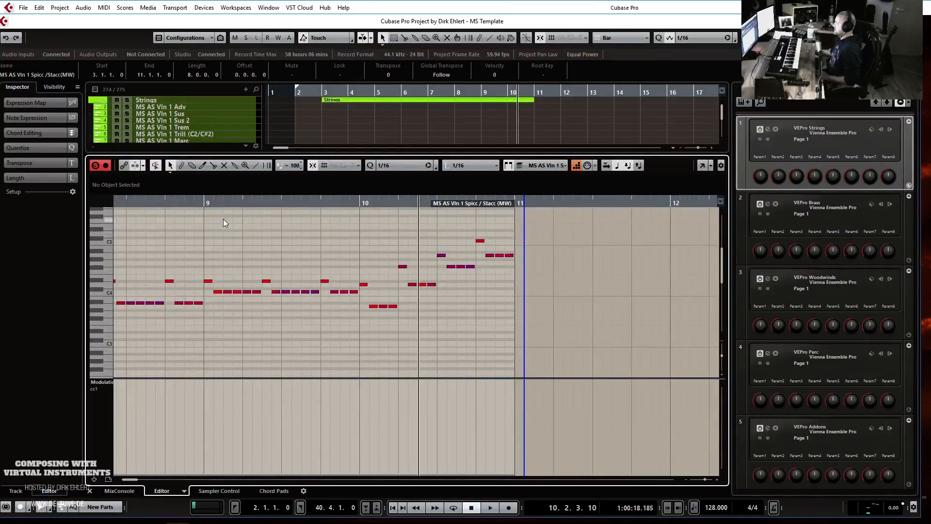
- Play the reshaped bar 10 ostinato, starting from bar 9
{"action": "left_click", "coordinate": [203, 202]}
{"action": "key", "text": "space"}
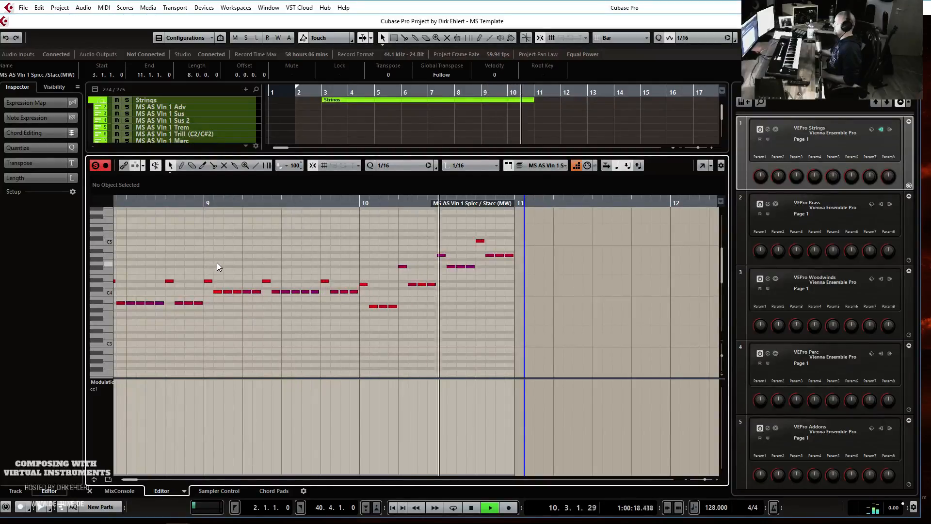
{"action": "key", "text": "space"}
- Turn the repeated notes on beat 1 of bar 10 into a descending run of C4, A3 and F#3
{"action": "scroll", "coordinate": [445, 315], "scroll_direction": "left", "scroll_amount": 4}
{"action": "scroll", "coordinate": [446, 312], "scroll_direction": "right", "scroll_amount": 3}
{"action": "left_click", "coordinate": [444, 306]}
{"action": "key", "text": "Down"}
{"action": "key", "text": "Down"}
{"action": "key", "text": "Down"}
{"action": "left_click", "coordinate": [454, 307]}
{"action": "key", "text": "Down"}
{"action": "key", "text": "Down"}
{"action": "key", "text": "Down"}
{"action": "key", "text": "Down"}
{"action": "left_click", "coordinate": [436, 307]}
{"action": "key", "text": "Up"}
{"action": "key", "text": "Up"}
{"action": "key", "text": "Up"}
{"action": "left_click", "coordinate": [444, 317]}
{"action": "key", "text": "Up"}
{"action": "key", "text": "Up"}
{"action": "key", "text": "Up"}
{"action": "left_click", "coordinate": [454, 320]}
{"action": "key", "text": "Up"}
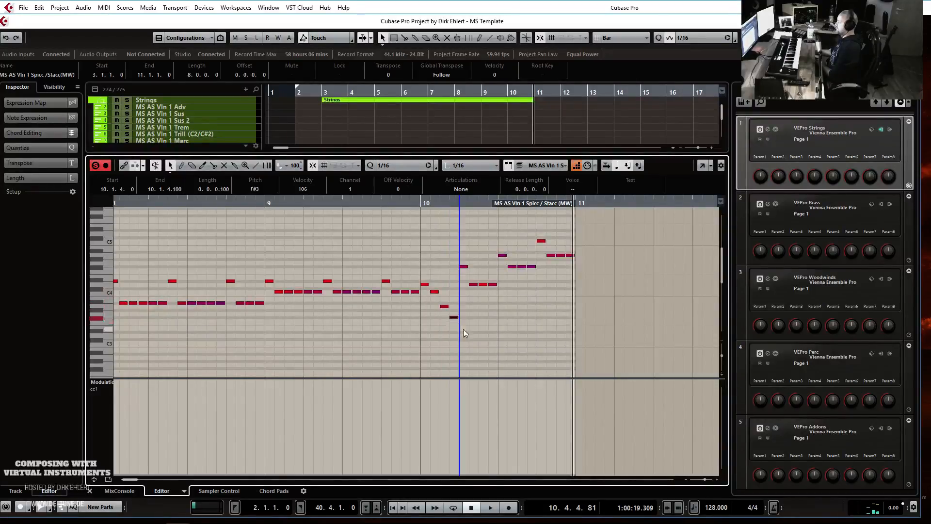
- Lower the last two notes on beat 2 of bar 10 to C4 and A3 to form a descending run
{"action": "key", "text": "Right"}
{"action": "key", "text": "Right"}
{"action": "key", "text": "Right"}
{"action": "key", "text": "Down"}
{"action": "key", "text": "Down"}
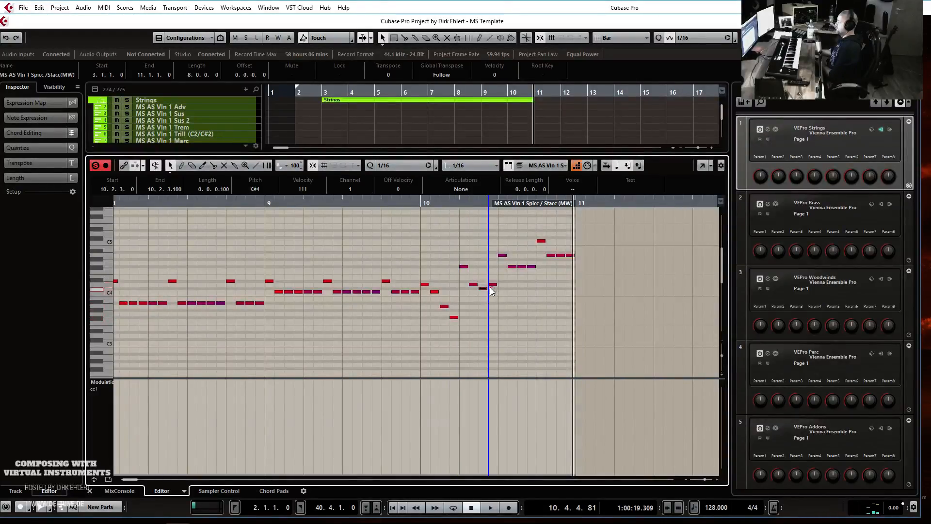
{"action": "key", "text": "Right"}
{"action": "key", "text": "Down"}
{"action": "key", "text": "Down"}
{"action": "key", "text": "Down"}
{"action": "key", "text": "Down"}
{"action": "key", "text": "Down"}
- Lower the last two notes on beat 3 of bar 10 to D4 and C4
{"action": "key", "text": "Right"}
{"action": "key", "text": "Right"}
{"action": "key", "text": "Right"}
{"action": "key", "text": "Down"}
{"action": "key", "text": "Down"}
{"action": "key", "text": "Down"}
{"action": "key", "text": "Down"}
{"action": "key", "text": "Right"}
{"action": "key", "text": "Down"}
{"action": "key", "text": "Down"}
{"action": "key", "text": "Down"}
- Lower the last two notes on beat 4 of bar 10 to F#4 and D4
{"action": "key", "text": "Right"}
{"action": "key", "text": "Right"}
{"action": "key", "text": "Right"}
{"action": "key", "text": "Down"}
{"action": "key", "text": "Down"}
{"action": "key", "text": "Down"}
{"action": "key", "text": "Down"}
{"action": "key", "text": "Down"}
- Play bar 10 on its own, followed by the whole ostinato from the left locator
{"action": "left_click", "coordinate": [421, 201]}
{"action": "key", "text": "space"}
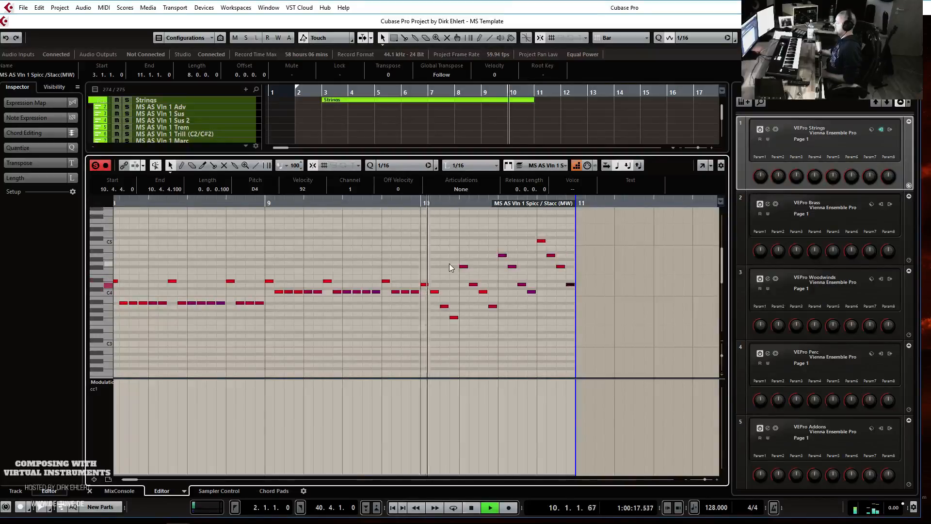
{"action": "key", "text": "space"}
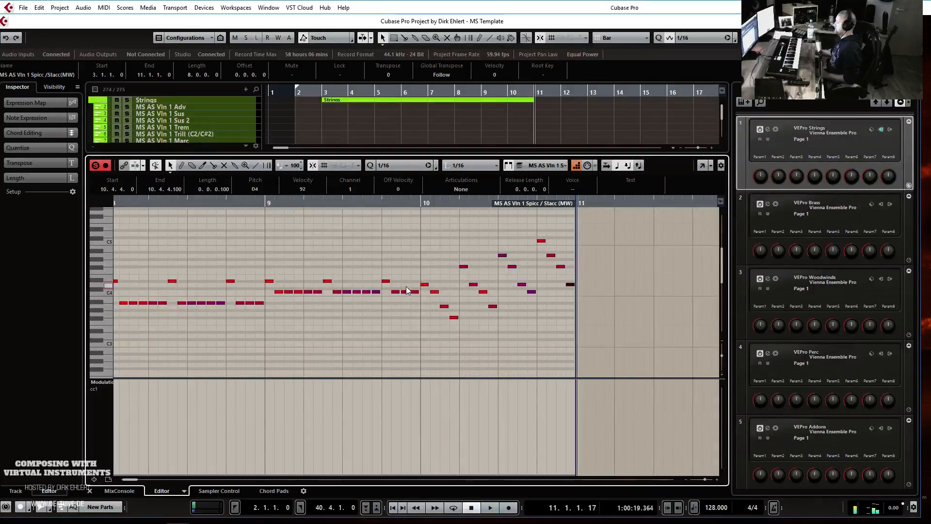
{"action": "scroll", "coordinate": [400, 291], "scroll_direction": "left", "scroll_amount": 6}
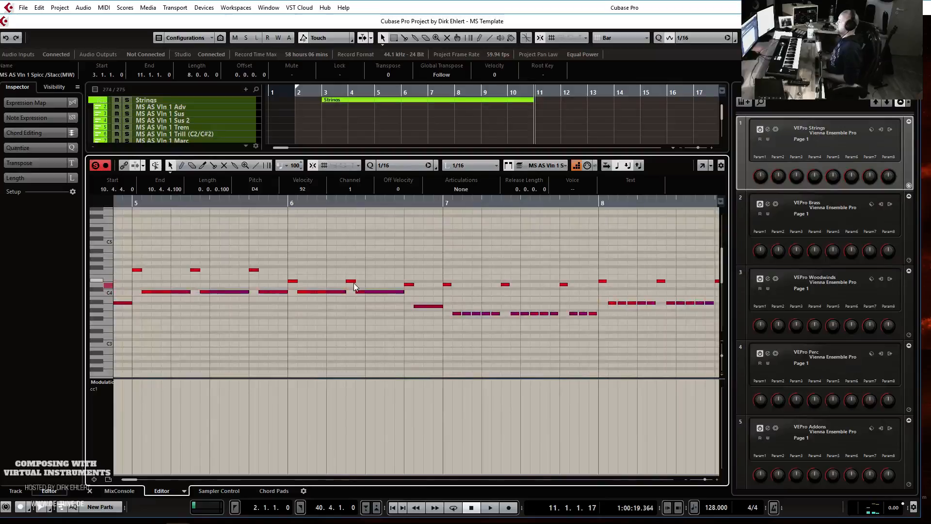
{"action": "key", "text": "KP_1"}
{"action": "key", "text": "space"}
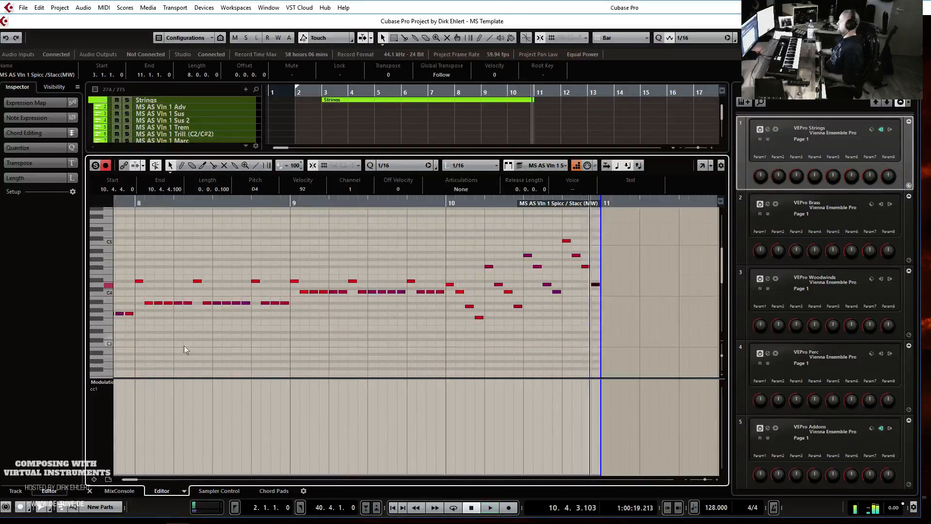
- Show note velocities in the controller lane and draw a rising velocity ramp across bar 10, ending at 124
{"action": "left_click", "coordinate": [109, 383]}
{"action": "left_click", "coordinate": [147, 155]}
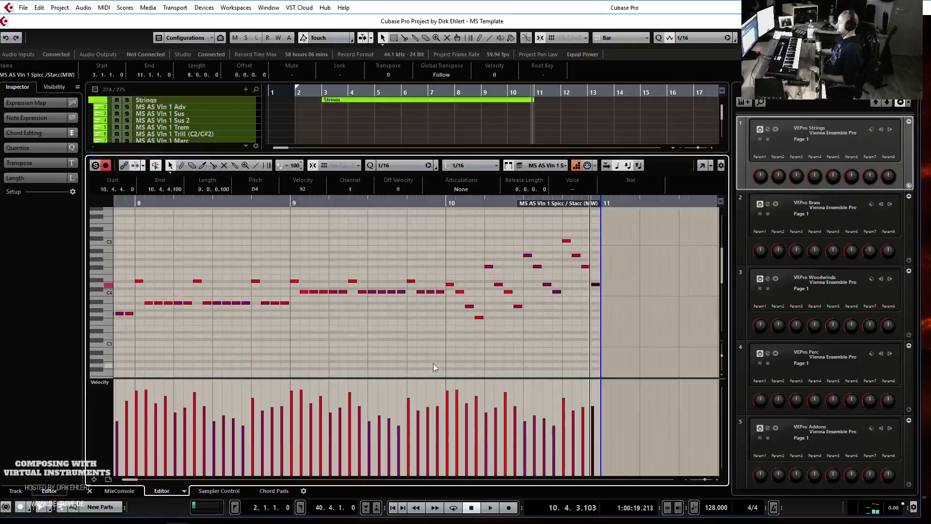
{"action": "left_click_drag", "start_coordinate": [460, 418], "coordinate": [595, 386]}
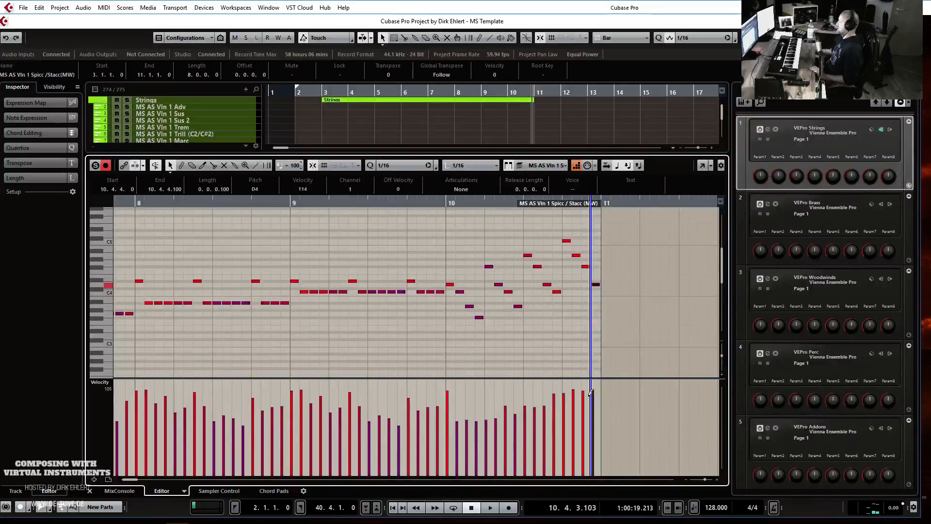
{"action": "left_click", "coordinate": [463, 409]}
{"action": "left_click_drag", "start_coordinate": [459, 410], "coordinate": [602, 382]}
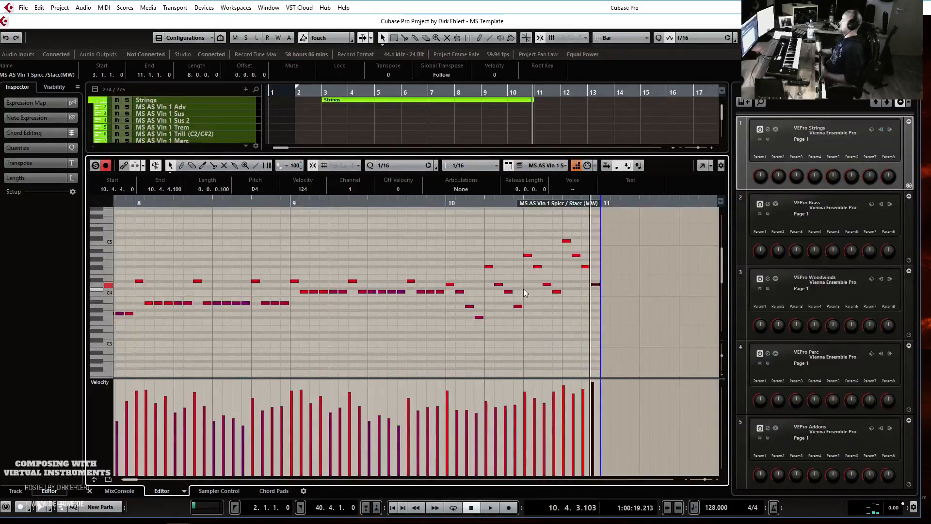
- Select the four notes on beat 4 of bar 10 and shorten them to a length of 0.0.0.43
{"action": "left_click_drag", "start_coordinate": [567, 228], "coordinate": [616, 281]}
{"action": "left_click_drag", "start_coordinate": [563, 225], "coordinate": [617, 300]}
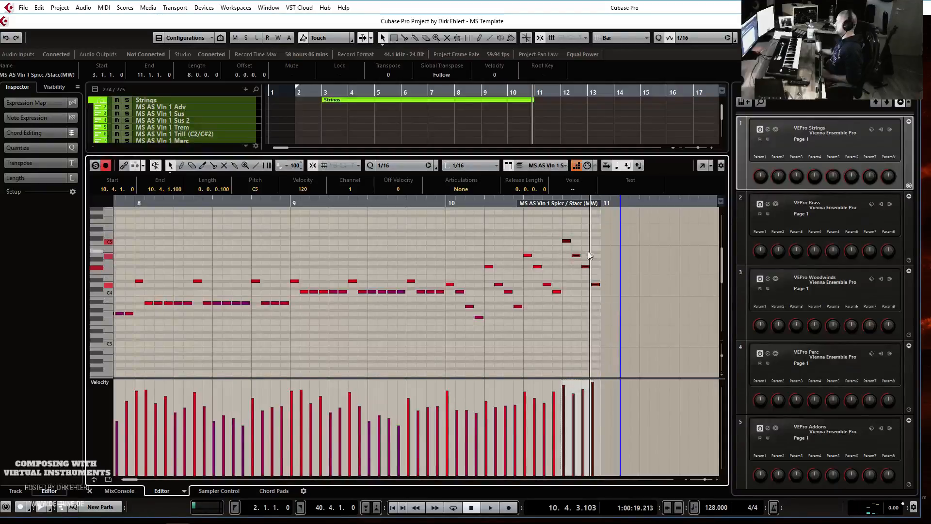
{"action": "left_click_drag", "start_coordinate": [573, 244], "coordinate": [571, 247]}
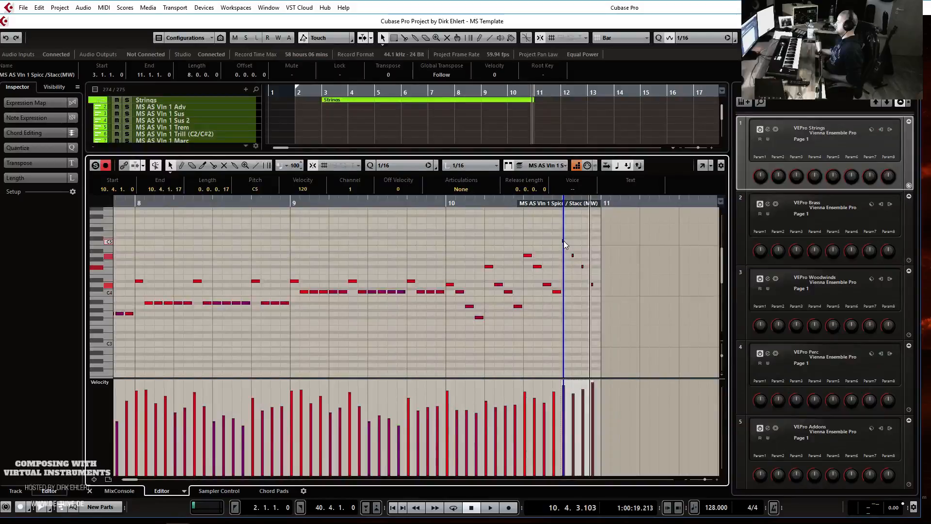
{"action": "key", "text": "h"}
{"action": "key", "text": "h"}
{"action": "key", "text": "h"}
{"action": "key", "text": "h"}
{"action": "key", "text": "h"}
{"action": "key", "text": "h"}
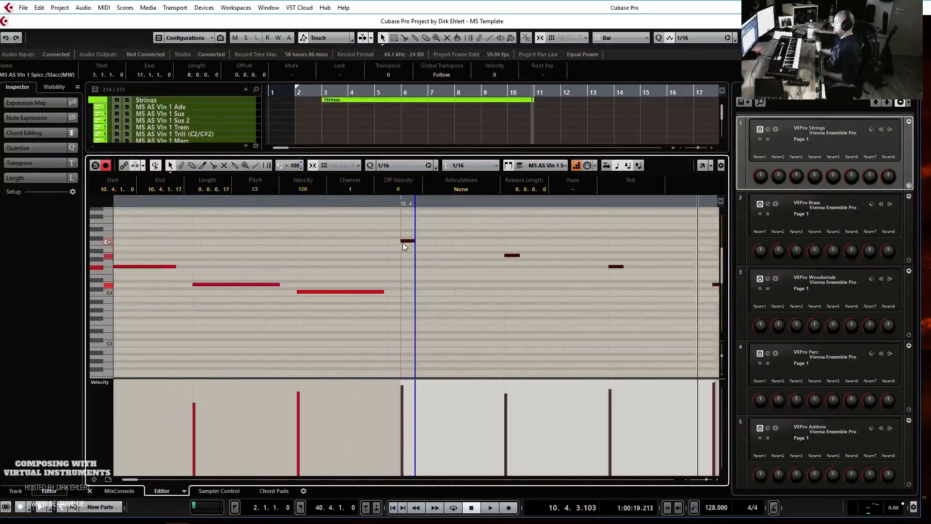
{"action": "left_click_drag", "start_coordinate": [415, 241], "coordinate": [438, 246]}
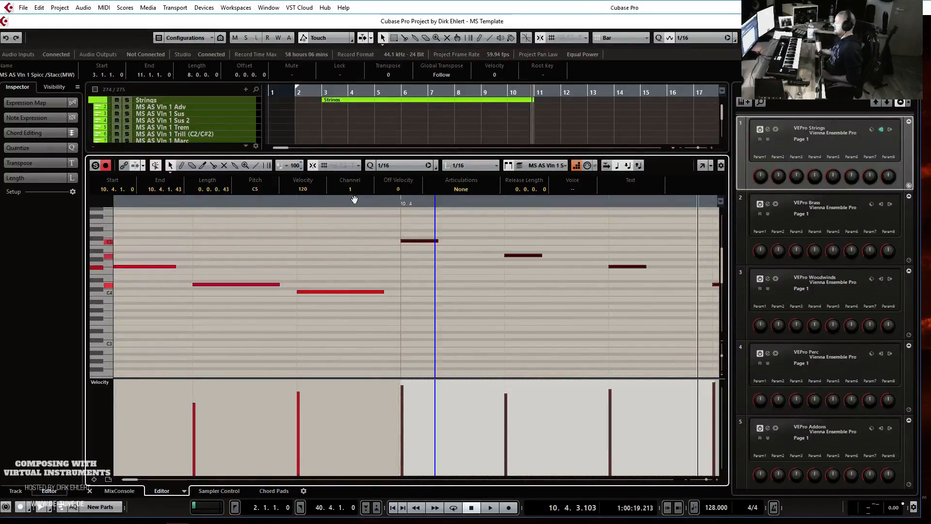
- Set the quantize grid to 1/32, duplicate the beat 4 notes one 32nd later and lower the first copy's velocity to 88
{"action": "left_click", "coordinate": [413, 165]}
{"action": "left_click", "coordinate": [413, 233]}
{"action": "left_click_drag", "start_coordinate": [420, 243], "coordinate": [471, 243]}
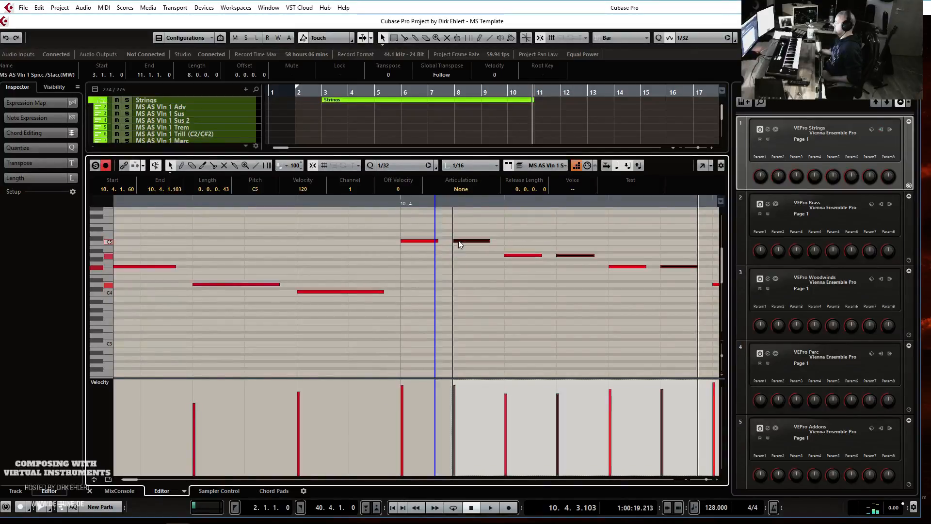
{"action": "left_click_drag", "start_coordinate": [478, 383], "coordinate": [480, 400]}
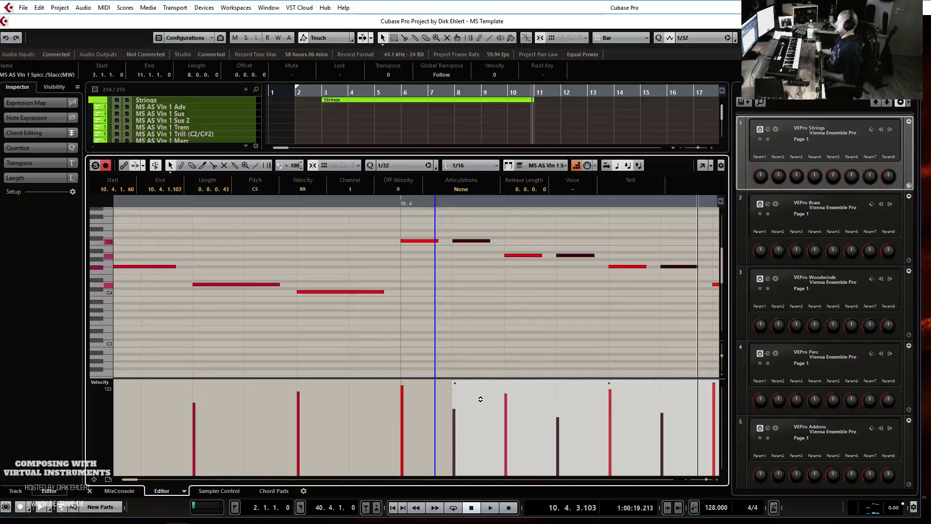
- Play the doubled notes at the end of bar 10, starting from beat 3
{"action": "key", "text": "g"}
{"action": "key", "text": "g"}
{"action": "key", "text": "g"}
{"action": "key", "text": "g"}
{"action": "key", "text": "g"}
{"action": "key", "text": "g"}
{"action": "left_click", "coordinate": [271, 204]}
{"action": "key", "text": "space"}
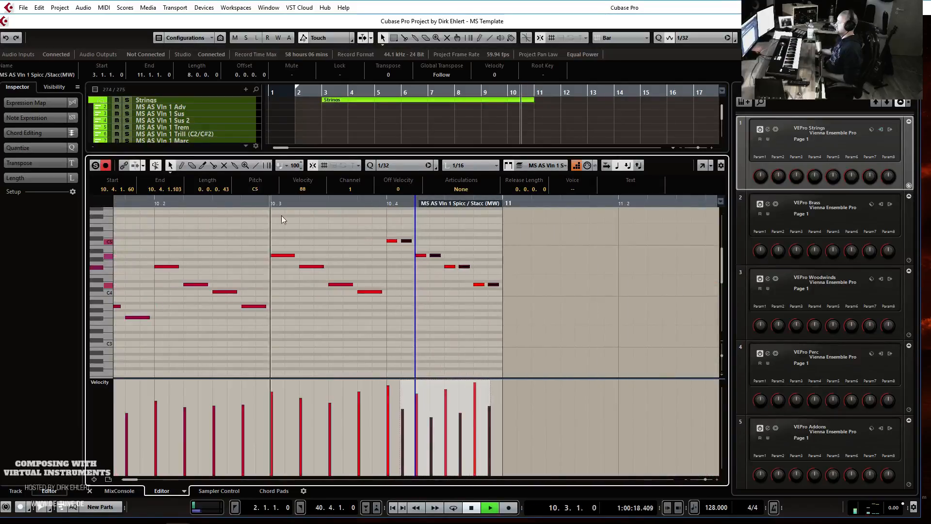
{"action": "left_click", "coordinate": [270, 209]}
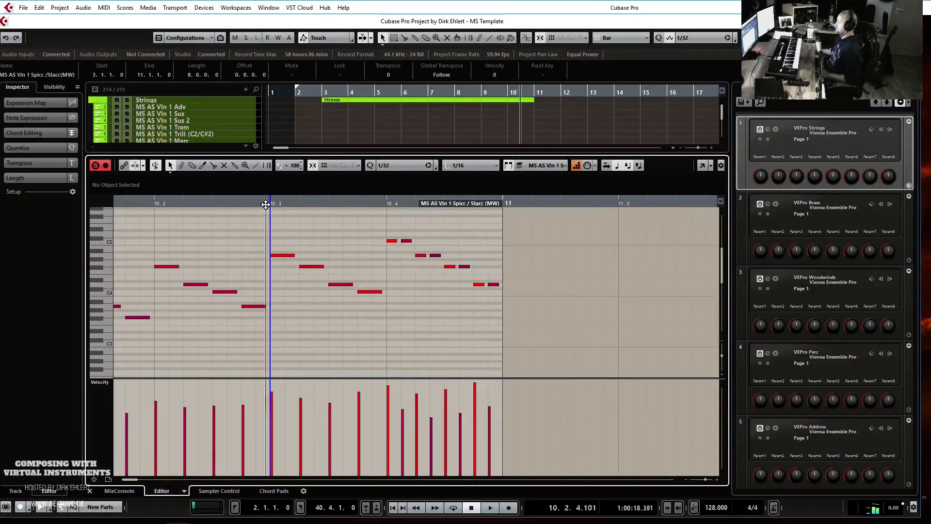
{"action": "key", "text": "space"}
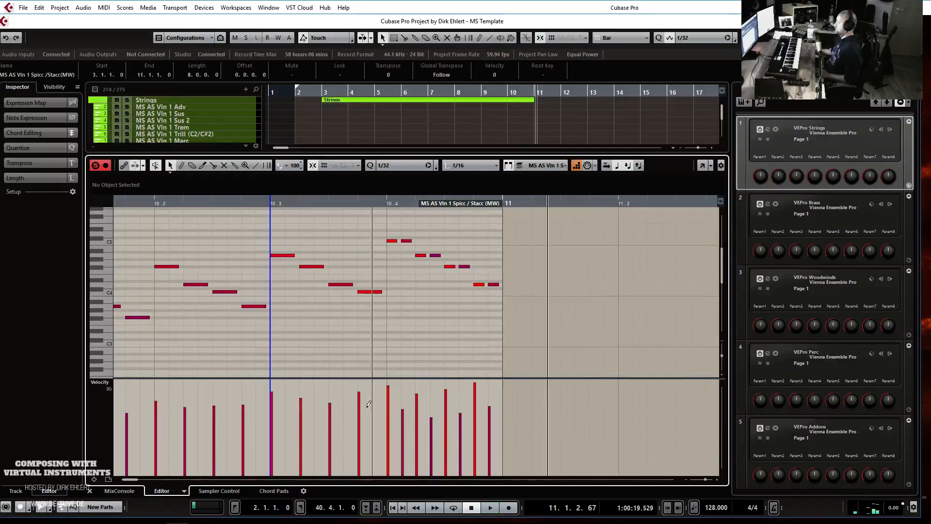
- Raise the velocities of the four duplicated notes on beat 4 of bar 10 and play from beat 4
{"action": "left_click", "coordinate": [402, 401]}
{"action": "left_click", "coordinate": [432, 400]}
{"action": "left_click", "coordinate": [460, 401]}
{"action": "left_click", "coordinate": [490, 399]}
{"action": "left_click", "coordinate": [385, 203]}
{"action": "key", "text": "space"}
{"action": "key", "text": "space"}
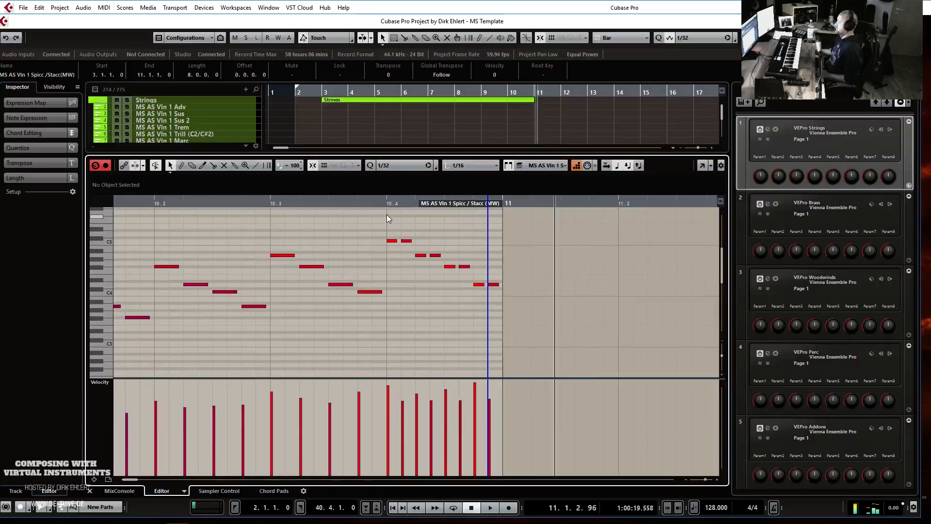
- Select all eight notes on beat 4 of bar 10, shorten them to 0.0.0.30 and play them
{"action": "left_click_drag", "start_coordinate": [387, 220], "coordinate": [496, 284]}
{"action": "left_click", "coordinate": [382, 202]}
{"action": "key", "text": "space"}
{"action": "key", "text": "space"}
- Play the ostinato from beat 3 of bar 9 into the doubled notes
{"action": "scroll", "coordinate": [373, 287], "scroll_direction": "left", "scroll_amount": 5}
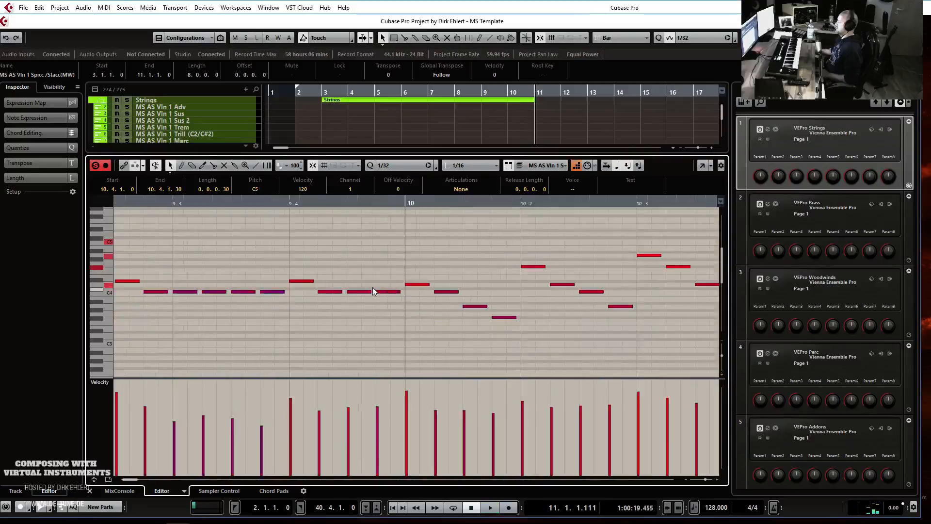
{"action": "left_click", "coordinate": [172, 203]}
{"action": "key", "text": "space"}
{"action": "key", "text": "g"}
{"action": "key", "text": "g"}
{"action": "key", "text": "g"}
{"action": "key", "text": "g"}
{"action": "key", "text": "g"}
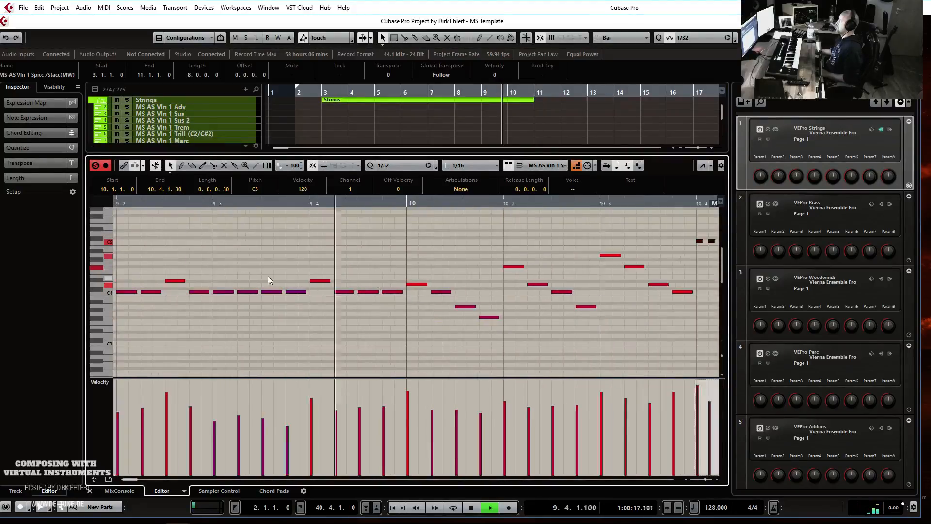
{"action": "key", "text": "space"}
- Remove the duplicated notes on beat 4 of bar 10 and undo the shortening back to four notes of length 0.0.0.100
{"action": "left_click_drag", "start_coordinate": [379, 228], "coordinate": [400, 260]}
{"action": "key", "text": "Delete"}
{"action": "key", "text": "Delete"}
{"action": "key", "text": "ctrl+z"}
{"action": "key", "text": "ctrl+z"}
{"action": "key", "text": "ctrl+z"}
{"action": "key", "text": "ctrl+z"}
{"action": "key", "text": "ctrl+z"}
{"action": "key", "text": "ctrl+z"}
{"action": "key", "text": "ctrl+z"}
{"action": "key", "text": "ctrl+z"}
{"action": "key", "text": "ctrl+z"}
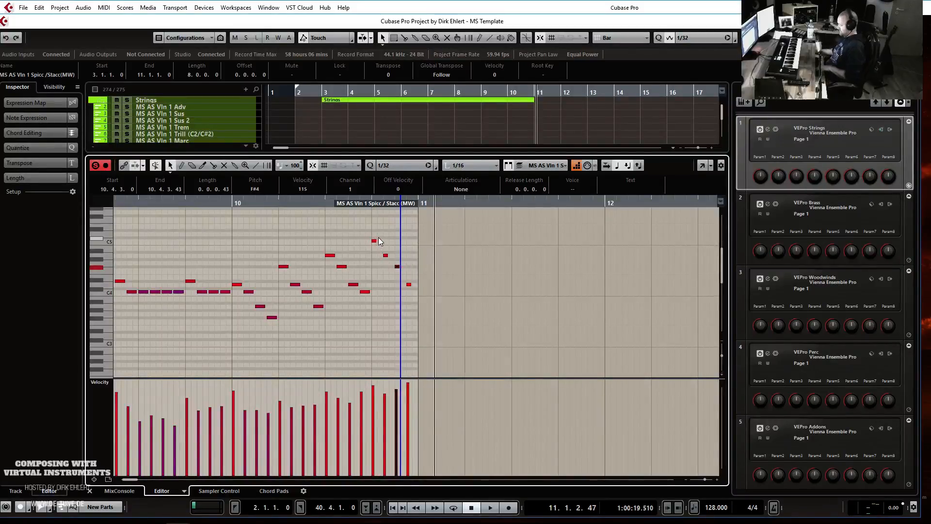
{"action": "key", "text": "ctrl+z"}
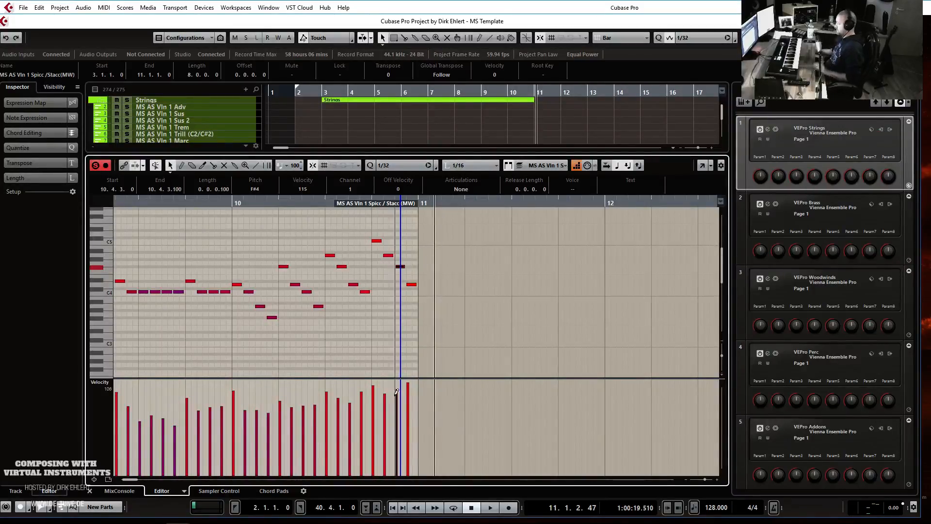
- Redraw the rising velocities on the last three notes of bar 10 and close the key editor
{"action": "left_click_drag", "start_coordinate": [385, 389], "coordinate": [408, 384]}
{"action": "key", "text": "Return"}
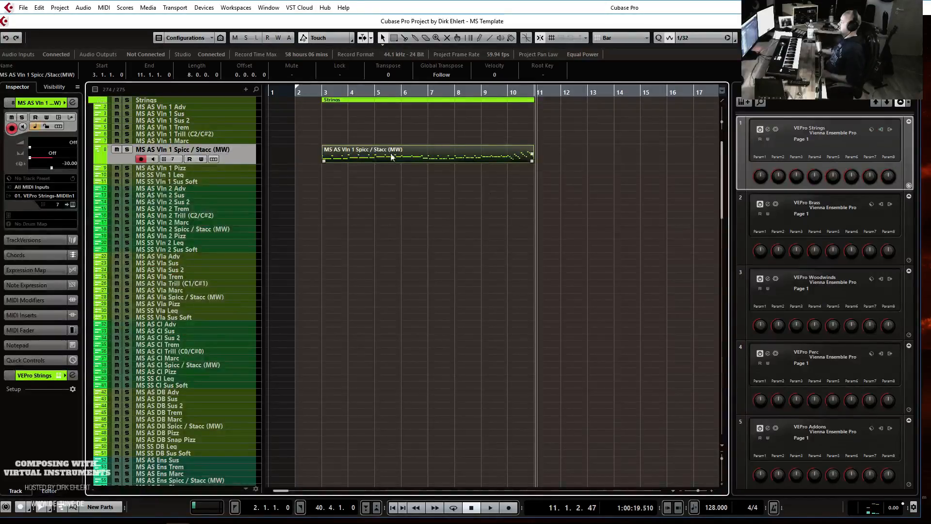
- Collapse the height of the Violin 1 spiccato track and place the playback cursor at bar 3
{"action": "left_click_drag", "start_coordinate": [127, 162], "coordinate": [127, 150]}
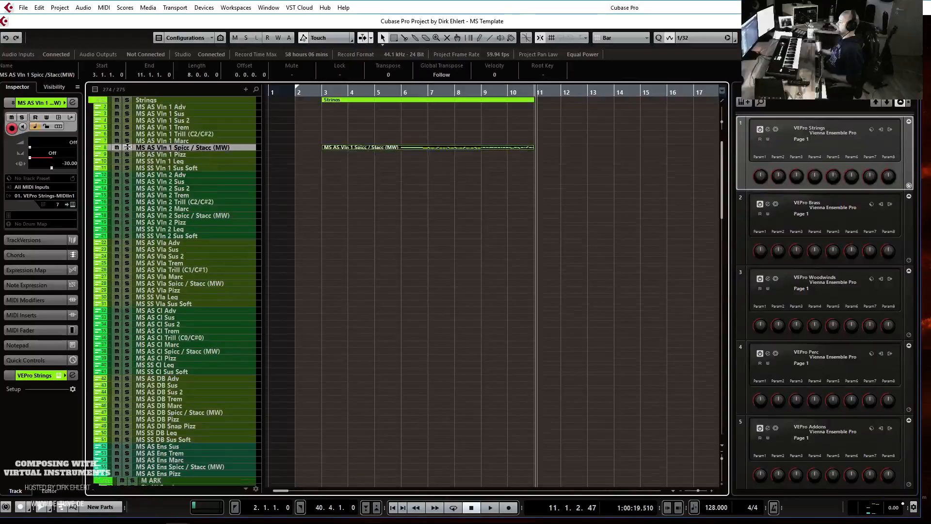
{"action": "scroll", "coordinate": [312, 157], "scroll_direction": "down", "scroll_amount": 3}
{"action": "scroll", "coordinate": [322, 114], "scroll_direction": "up", "scroll_amount": 3}
{"action": "left_click", "coordinate": [322, 93]}
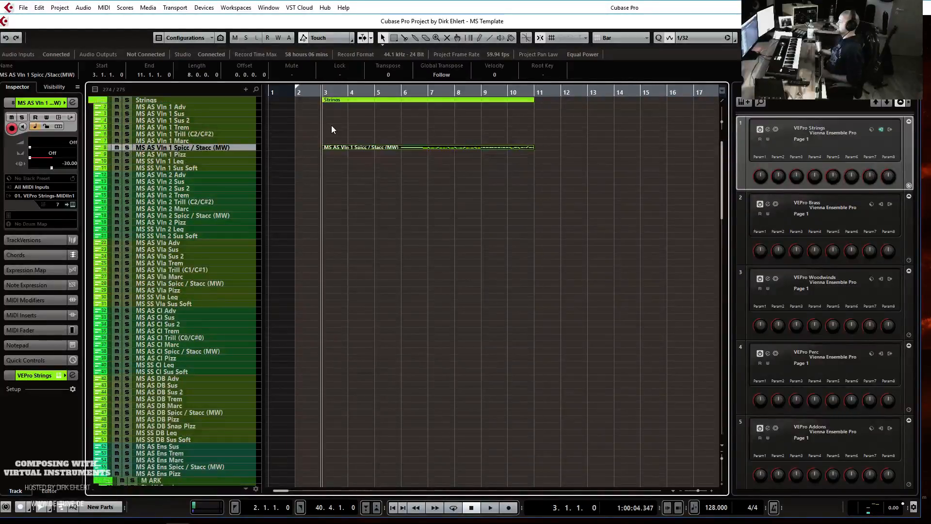
- Add a chord track, enlarge its height and move it above the Strings folder
{"action": "right_click", "coordinate": [167, 98]}
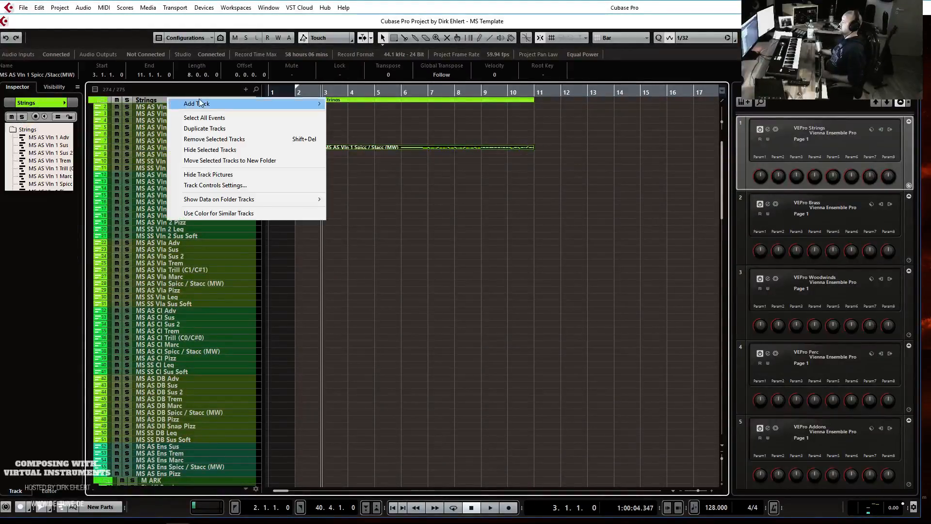
{"action": "mouse_move", "coordinate": [271, 103]}
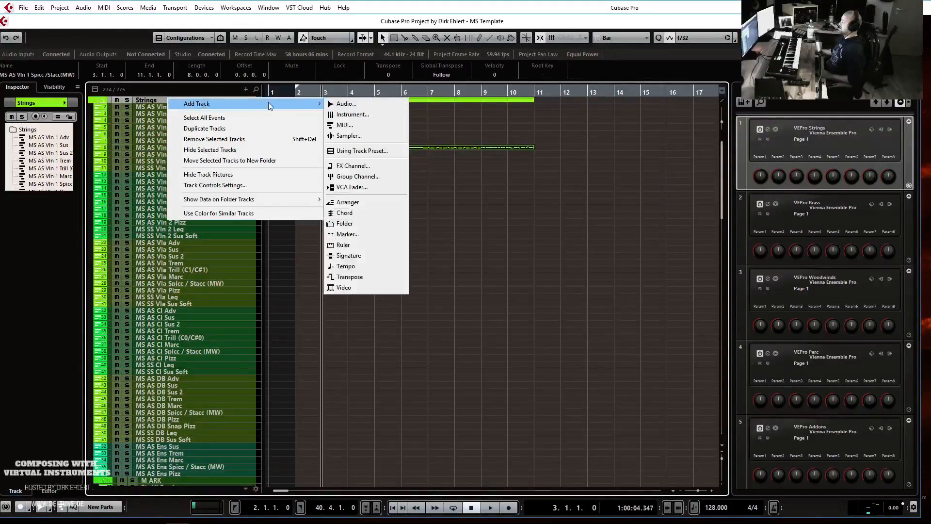
{"action": "left_click", "coordinate": [369, 213]}
{"action": "scroll", "coordinate": [409, 189], "scroll_direction": "down", "scroll_amount": 15}
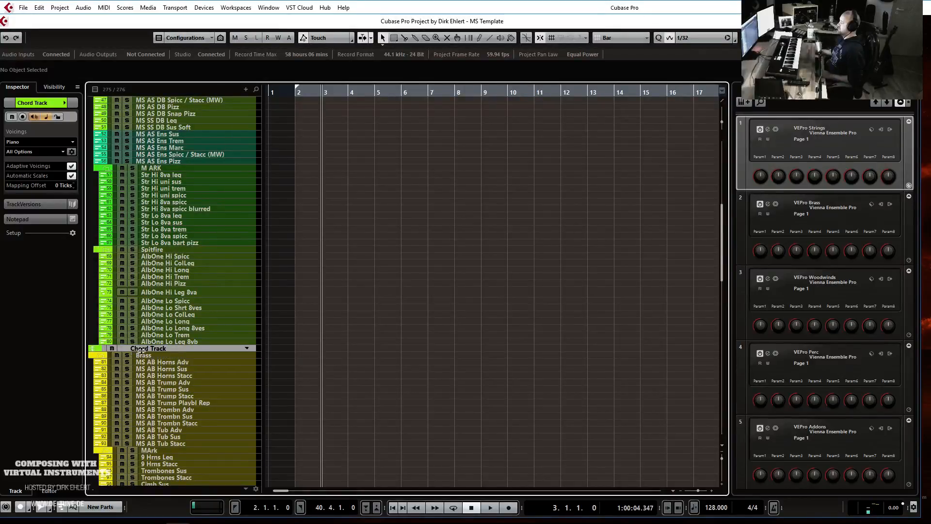
{"action": "left_click_drag", "start_coordinate": [154, 351], "coordinate": [153, 364]}
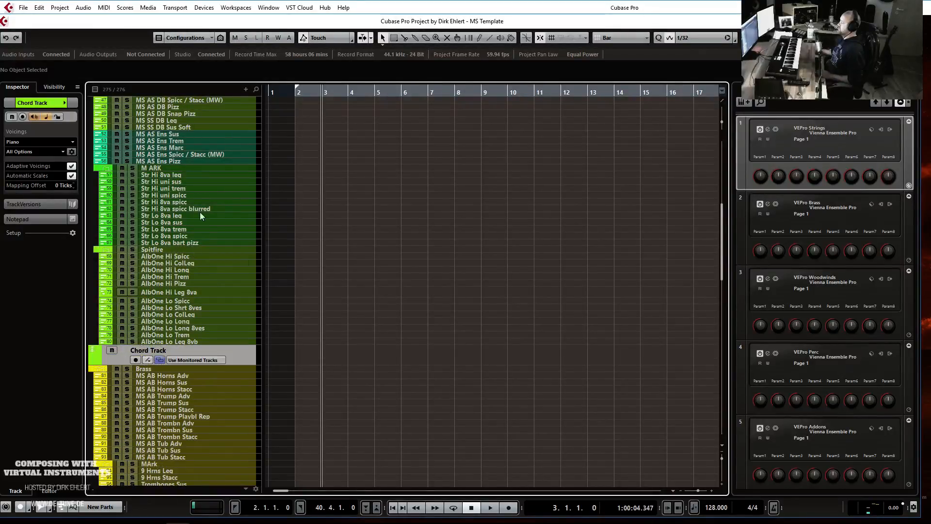
{"action": "left_click_drag", "start_coordinate": [241, 356], "coordinate": [236, 100]}
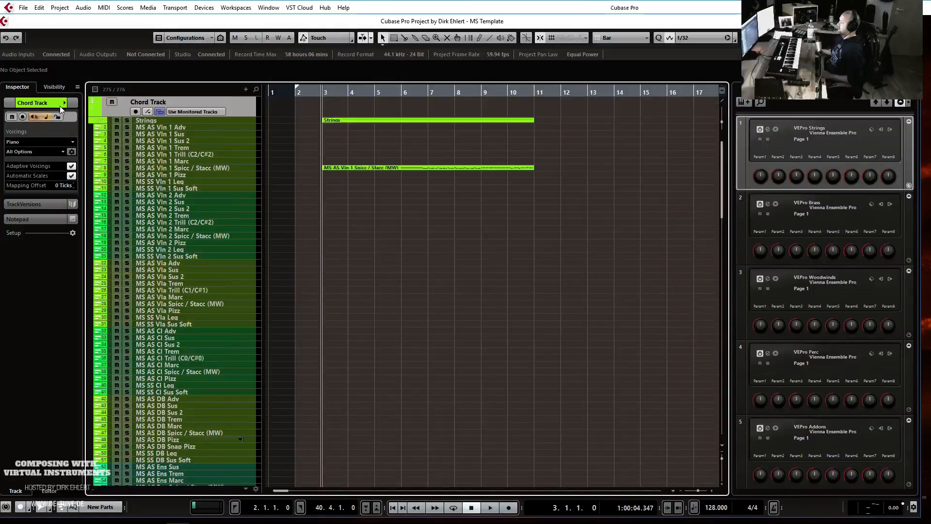
- Colour the chord track orange and view the list of tracks available for its playback
{"action": "left_click", "coordinate": [62, 106]}
{"action": "left_click", "coordinate": [126, 104]}
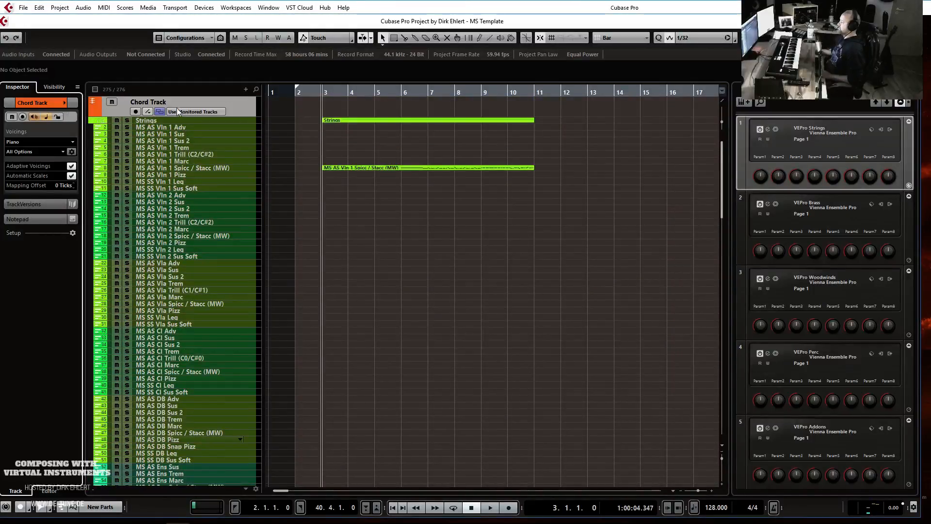
{"action": "left_click", "coordinate": [191, 112]}
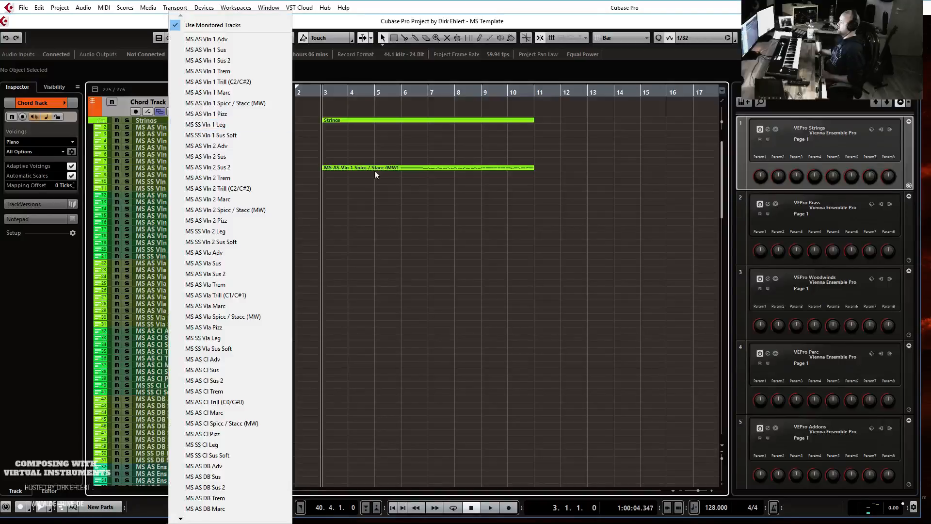
{"action": "left_click", "coordinate": [413, 226]}
- Add a MIDI track directly below the chord track
{"action": "right_click", "coordinate": [129, 110]}
{"action": "mouse_move", "coordinate": [140, 112]}
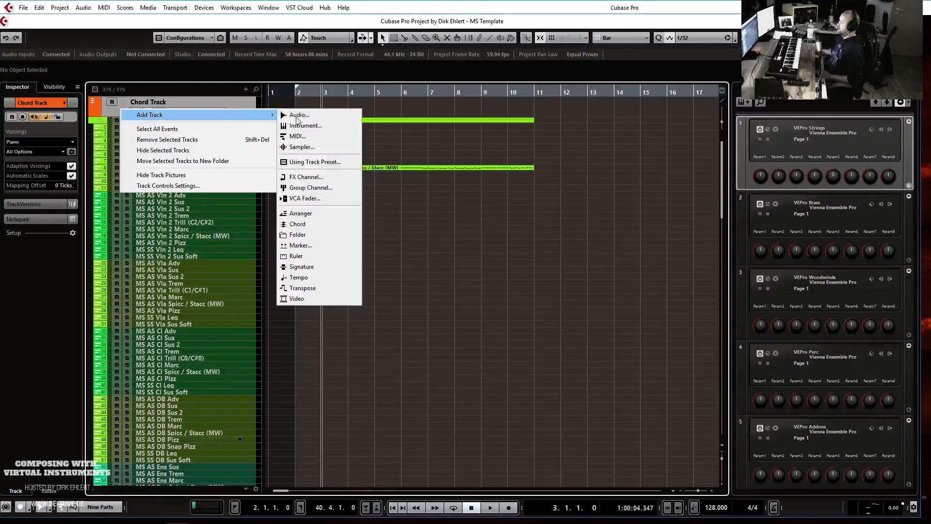
{"action": "left_click", "coordinate": [293, 136]}
{"action": "key", "text": "Return"}
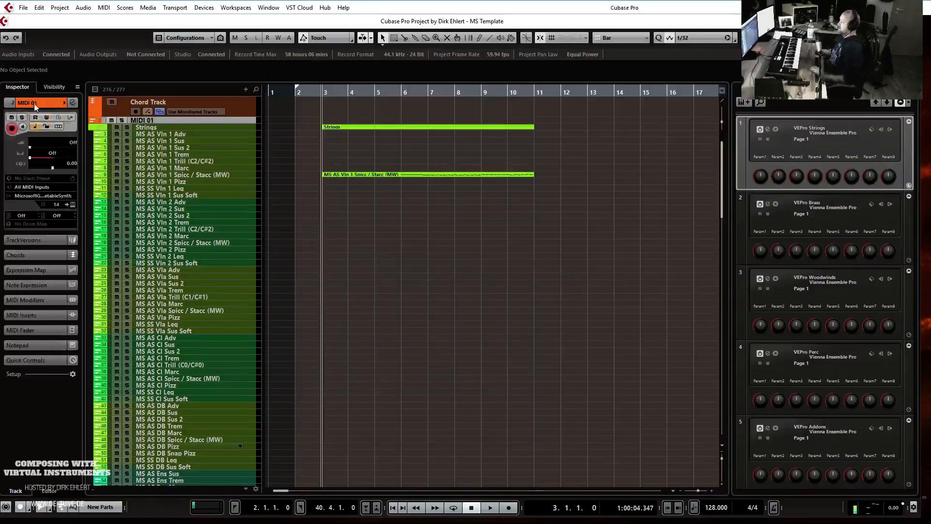
{"action": "left_click", "coordinate": [32, 102]}
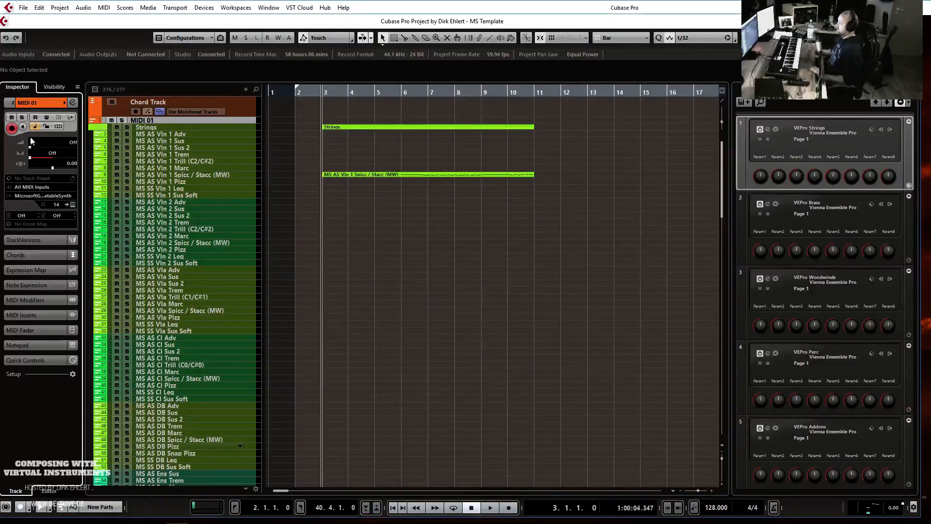
- Set the new MIDI track's output to Not Connected and rename the track Chords
{"action": "left_click", "coordinate": [36, 196]}
{"action": "scroll", "coordinate": [48, 248], "scroll_direction": "up", "scroll_amount": 15}
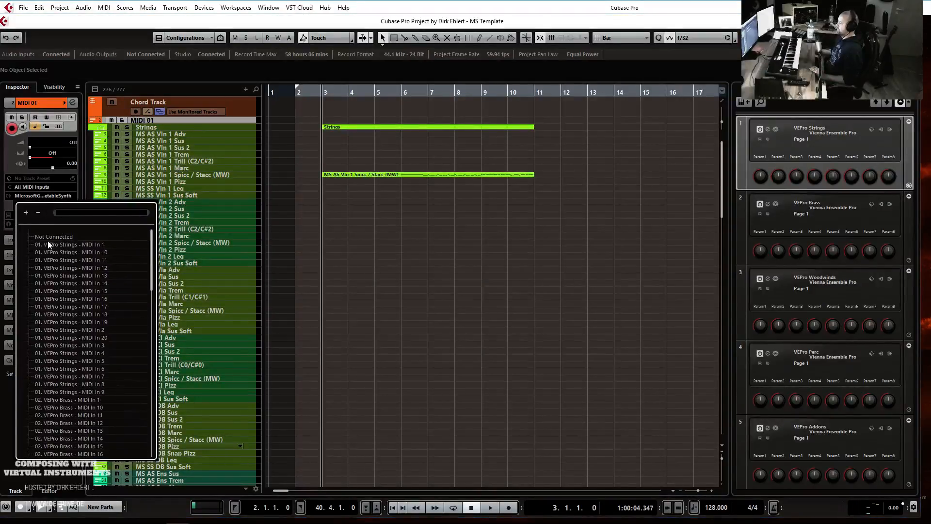
{"action": "left_click", "coordinate": [47, 237]}
{"action": "double_click", "coordinate": [143, 123]}
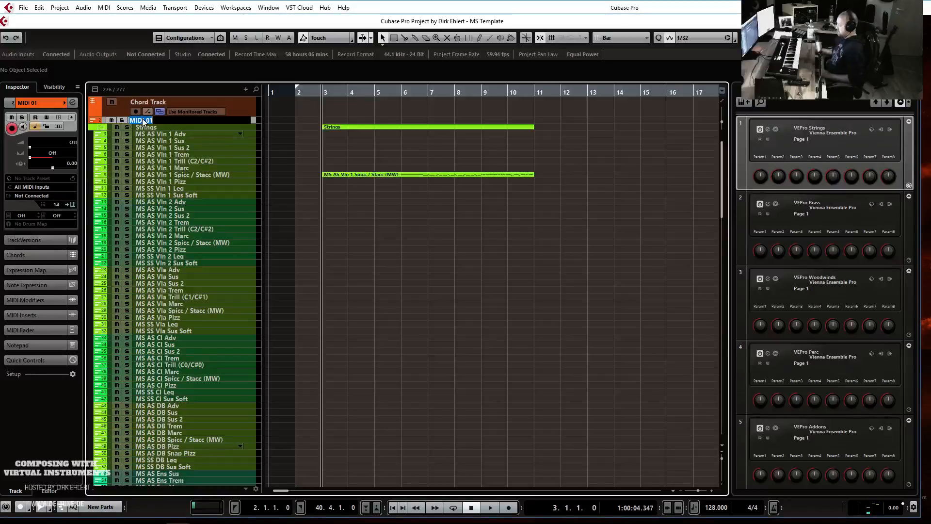
{"action": "type", "text": "Chords"}
{"action": "key", "text": "Return"}
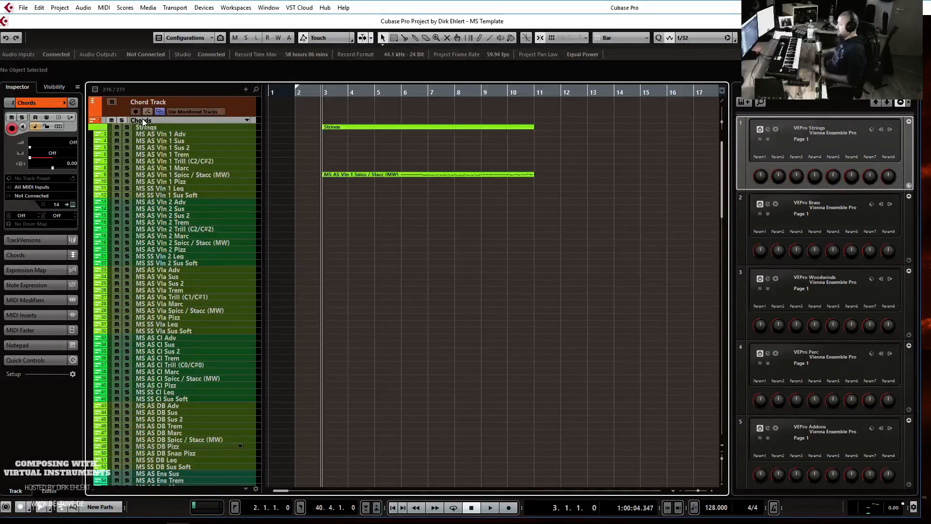
- Hide the Chords MIDI track from the track list and assign it as the chord track's playback track
{"action": "left_click", "coordinate": [49, 89]}
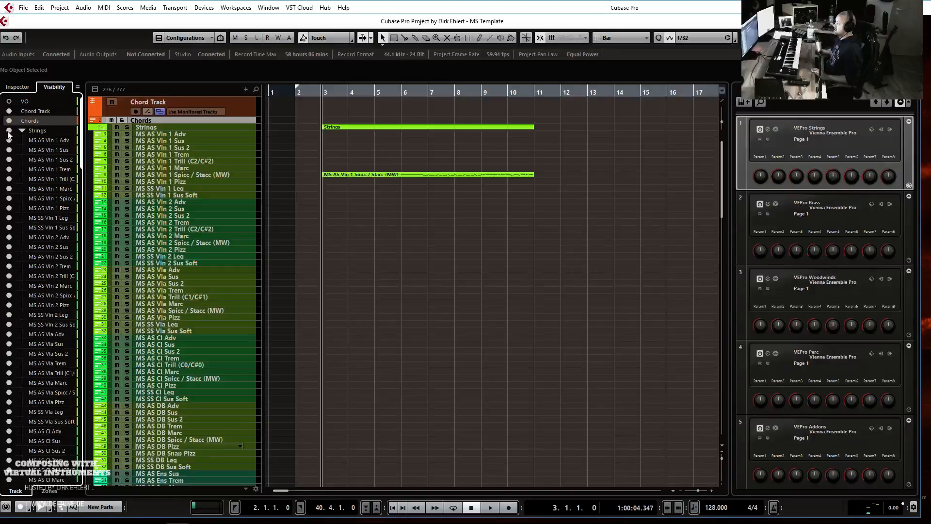
{"action": "left_click", "coordinate": [8, 120]}
{"action": "left_click", "coordinate": [18, 88]}
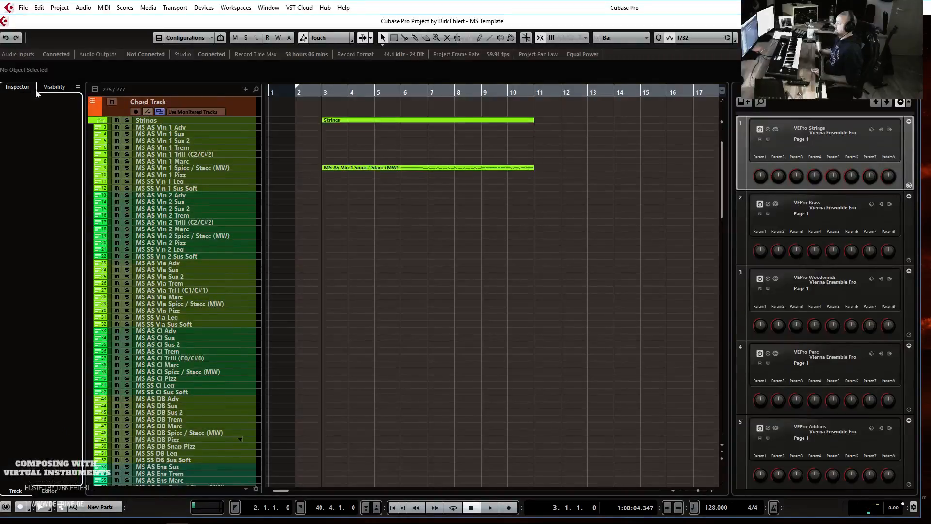
{"action": "left_click", "coordinate": [202, 112]}
{"action": "left_click", "coordinate": [196, 38]}
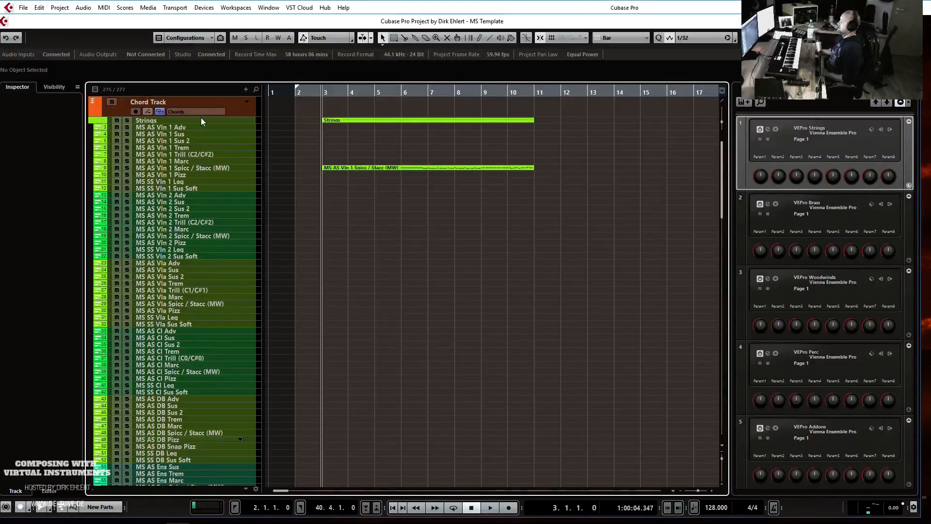
- Enlarge the chord track's height and add a G minor chord at bar 3
{"action": "left_click_drag", "start_coordinate": [203, 115], "coordinate": [203, 134]}
{"action": "key", "text": "h"}
{"action": "key", "text": "h"}
{"action": "key", "text": "h"}
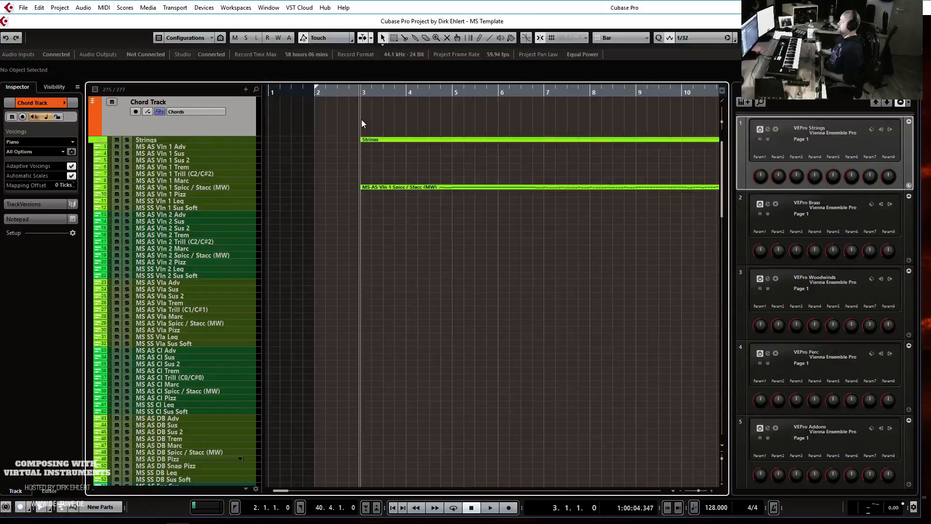
{"action": "left_click", "coordinate": [369, 114]}
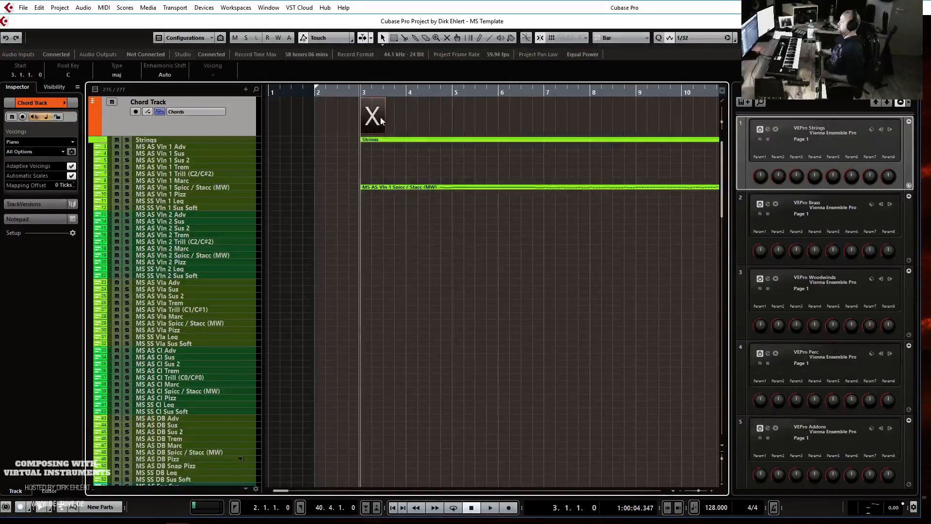
{"action": "left_click", "coordinate": [68, 74]}
{"action": "left_click", "coordinate": [80, 173]}
{"action": "left_click", "coordinate": [117, 75]}
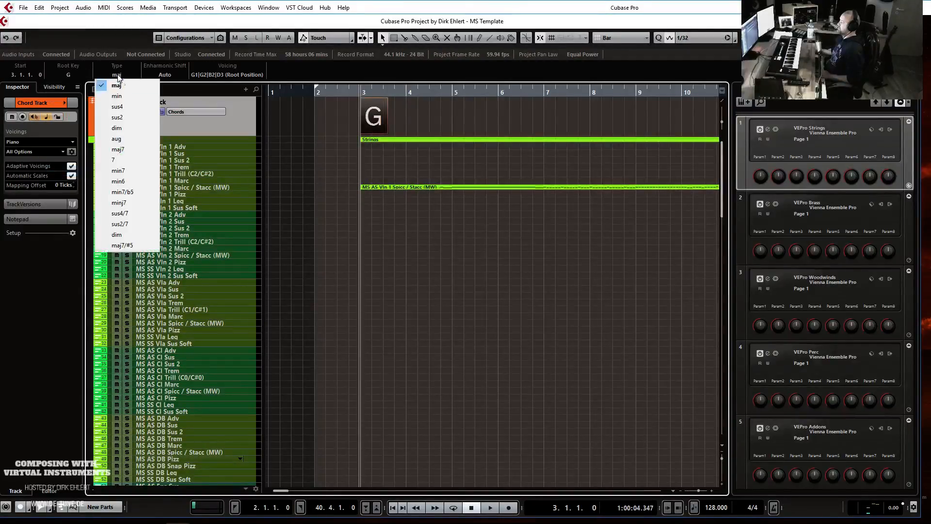
{"action": "left_click", "coordinate": [117, 96]}
- Play bar 3 to check the G minor chord against the ostinato, and add a Bb major chord at bar 4
{"action": "key", "text": "space"}
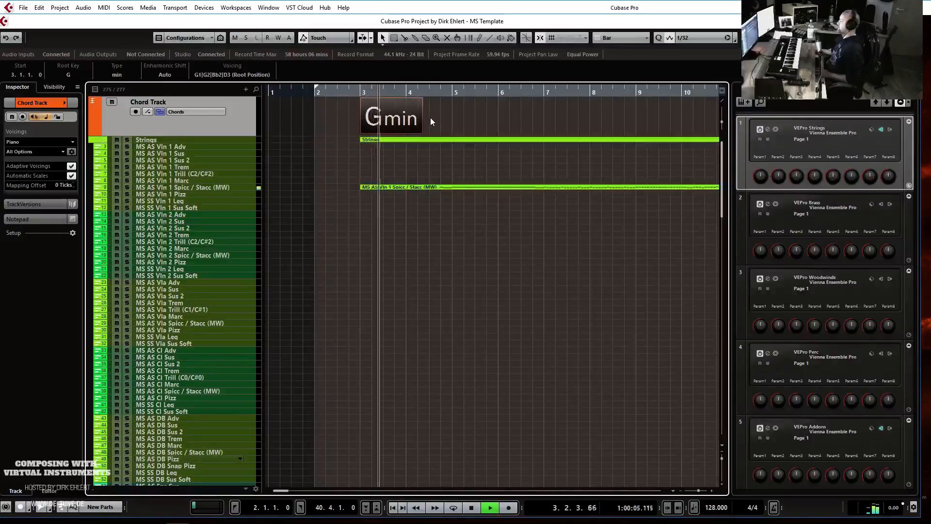
{"action": "key", "text": "space"}
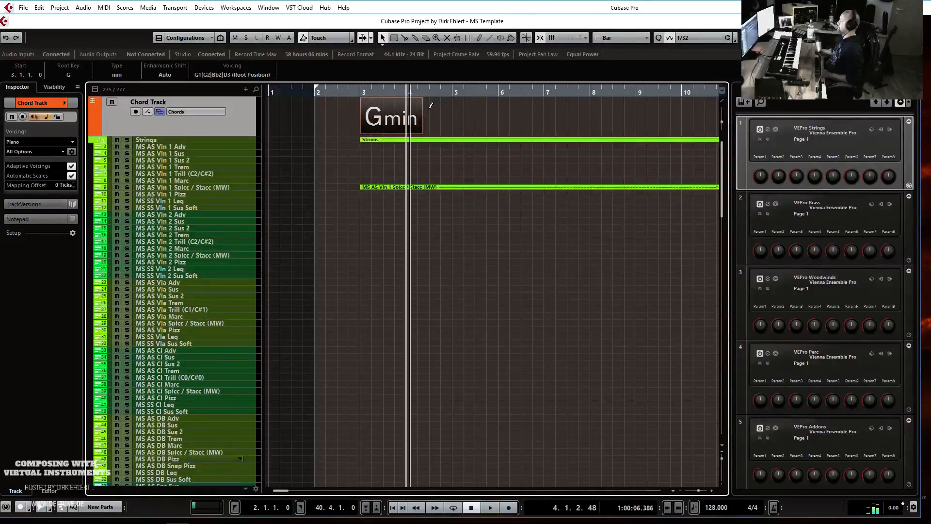
{"action": "left_click", "coordinate": [430, 105]}
{"action": "left_click", "coordinate": [68, 74]}
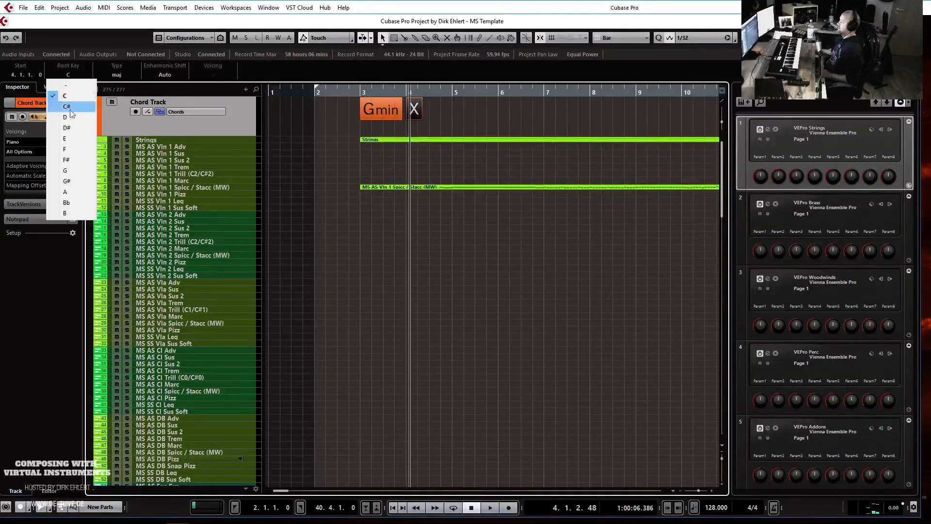
{"action": "left_click", "coordinate": [77, 202]}
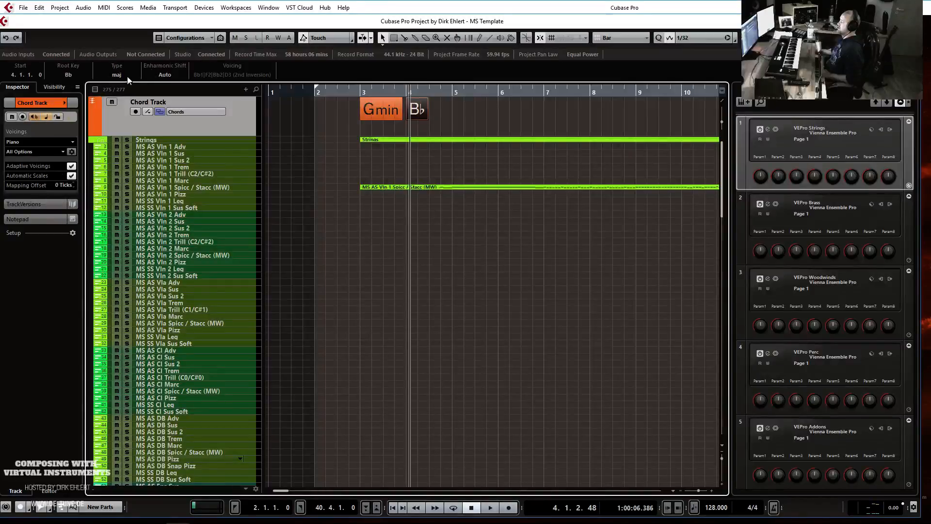
- Add an F major chord at bar 5 and a C minor chord at bar 6
{"action": "left_click", "coordinate": [456, 109]}
{"action": "left_click", "coordinate": [72, 75]}
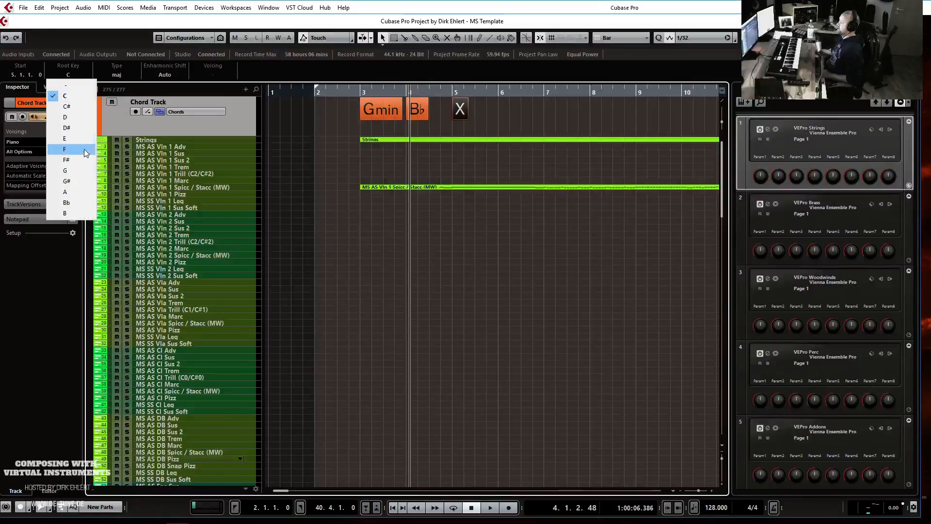
{"action": "left_click", "coordinate": [68, 148]}
{"action": "left_click", "coordinate": [508, 109]}
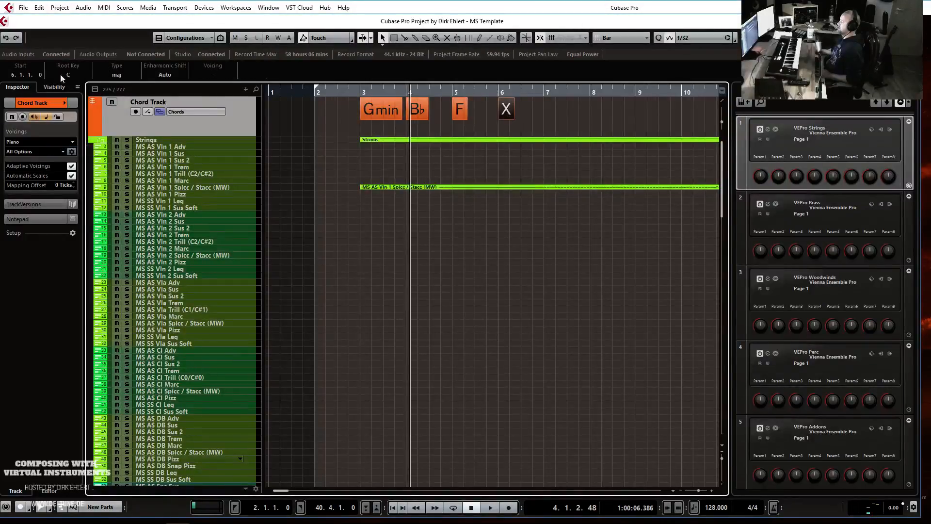
{"action": "left_click", "coordinate": [116, 75]}
{"action": "left_click", "coordinate": [118, 97]}
{"action": "left_click", "coordinate": [553, 109]}
{"action": "left_click", "coordinate": [73, 74]}
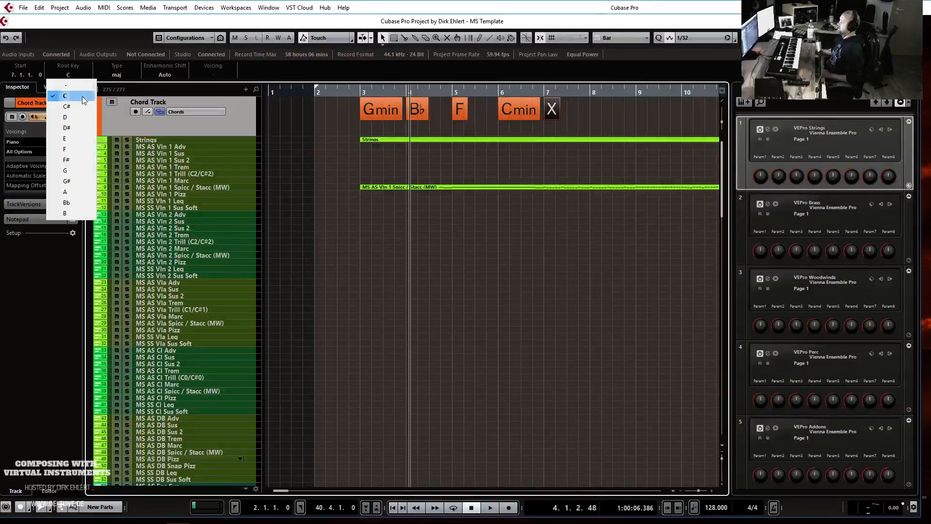
{"action": "left_click", "coordinate": [561, 113]}
{"action": "key", "text": "Delete"}
- Copy the G minor chord from bar 3 to bar 7 and add an Eb major chord at bar 8
{"action": "left_click_drag", "start_coordinate": [381, 109], "coordinate": [551, 115]}
{"action": "left_click", "coordinate": [598, 110]}
{"action": "left_click", "coordinate": [69, 76]}
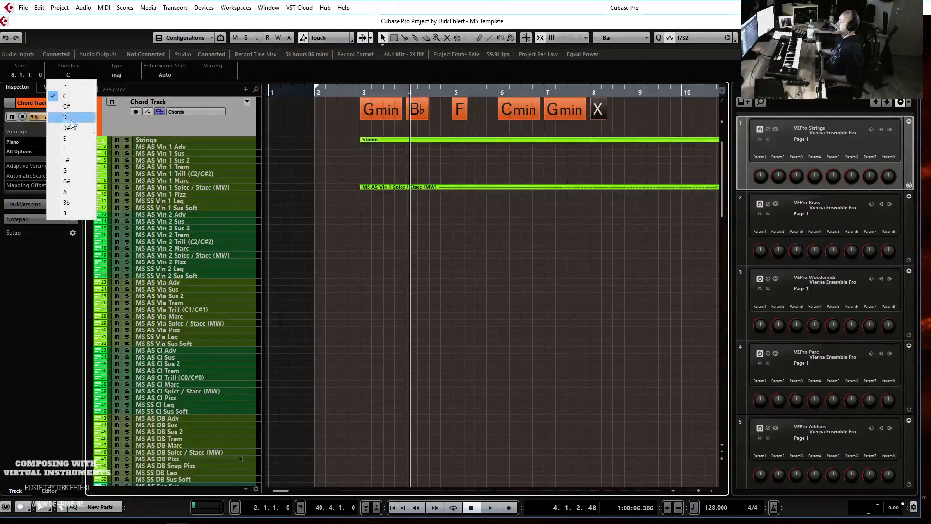
{"action": "left_click", "coordinate": [68, 127]}
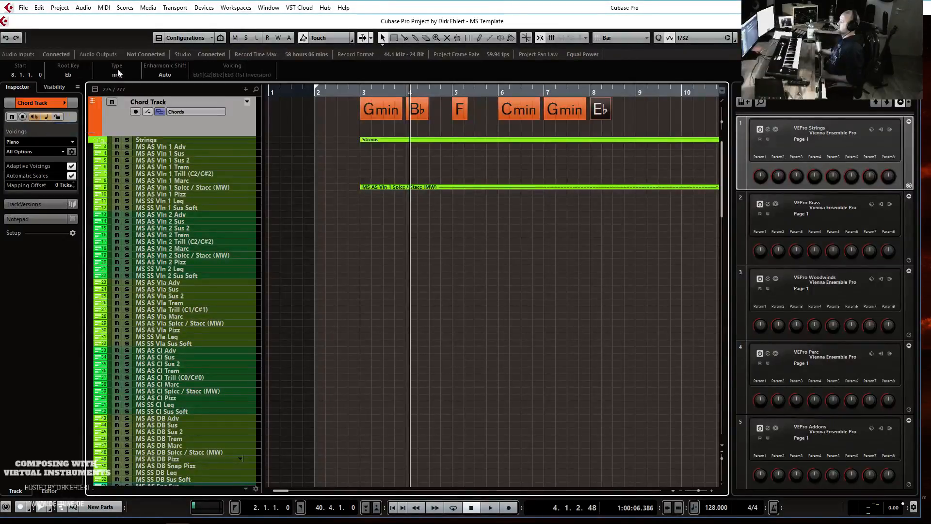
- Play the ostinato from bar 7 and copy the C minor chord from bar 6 to bar 9
{"action": "left_click", "coordinate": [647, 109]}
{"action": "scroll", "coordinate": [647, 110], "scroll_direction": "right", "scroll_amount": 4}
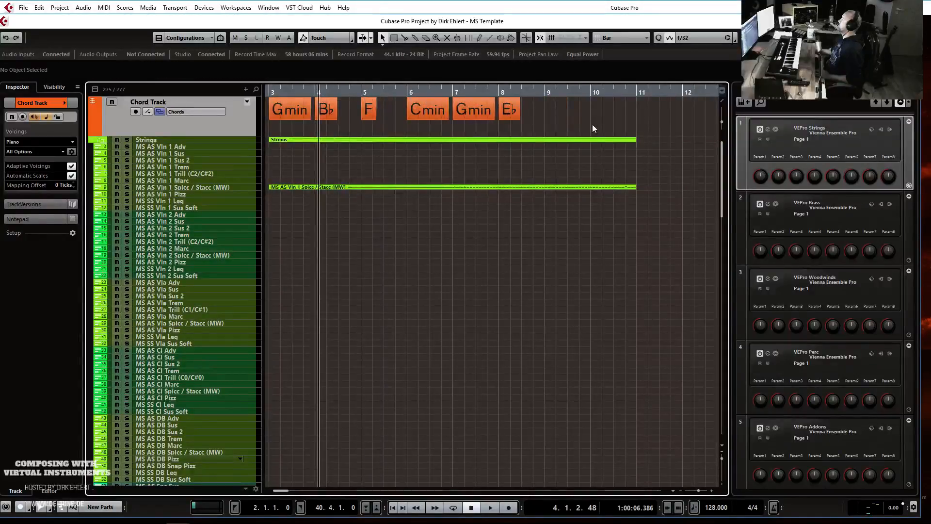
{"action": "left_click", "coordinate": [450, 92]}
{"action": "key", "text": "space"}
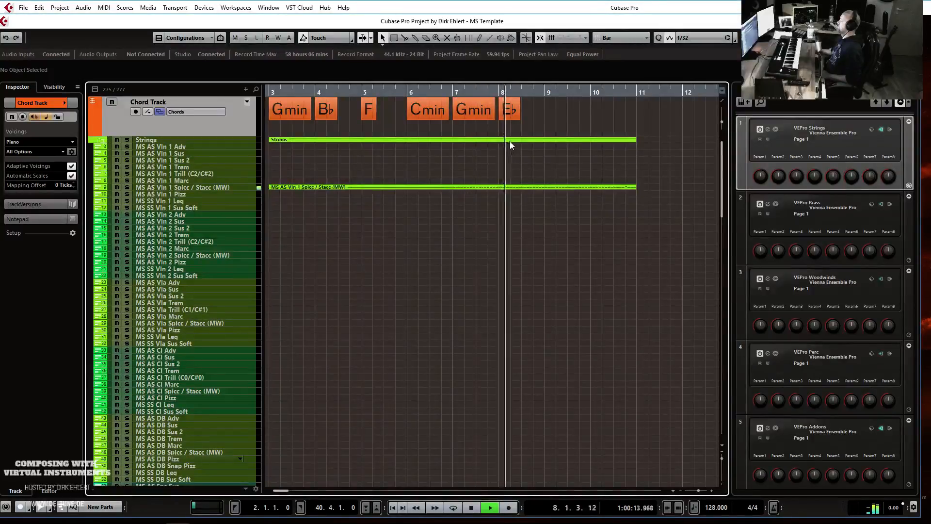
{"action": "key", "text": "space"}
{"action": "left_click_drag", "start_coordinate": [423, 113], "coordinate": [549, 114]}
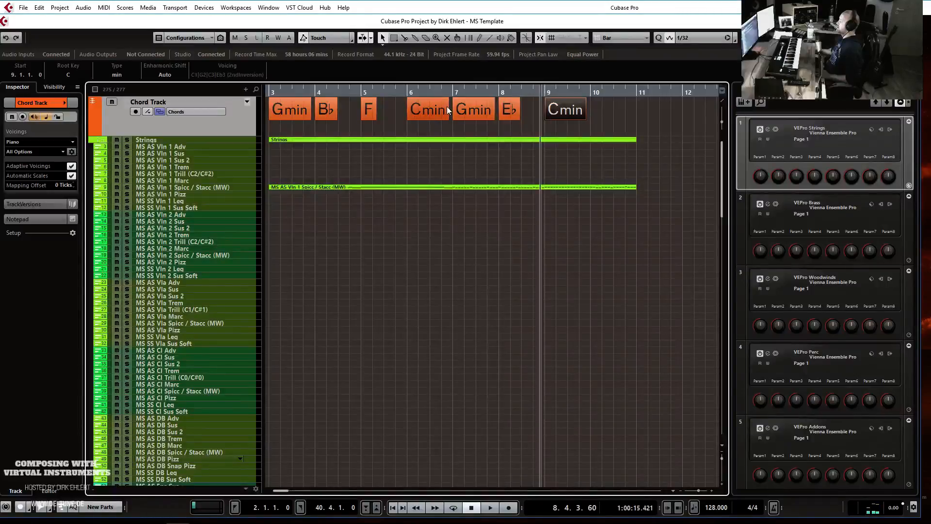
- Using a Beat grid, add a D7 chord on beat 4 of bar 7 and copy it to bar 10
{"action": "left_click", "coordinate": [606, 38]}
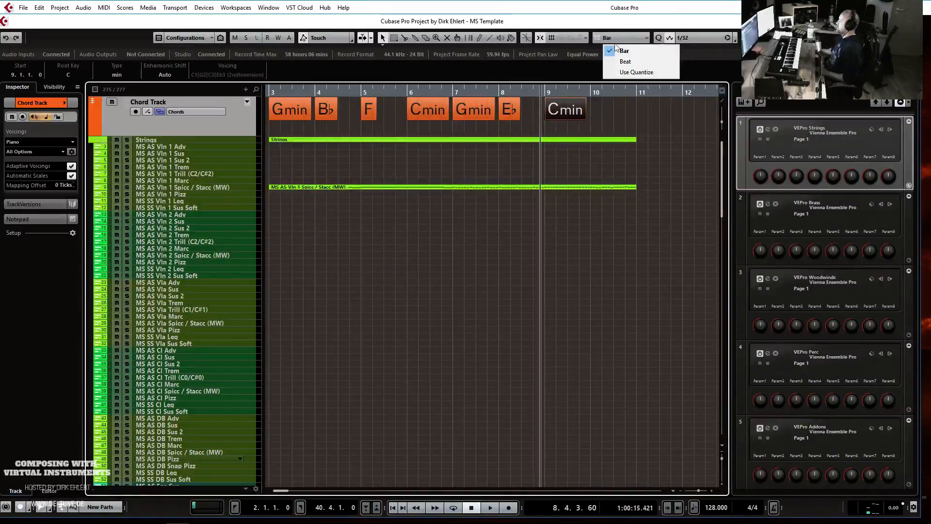
{"action": "left_click", "coordinate": [649, 64]}
{"action": "left_click_drag", "start_coordinate": [500, 114], "coordinate": [498, 132]}
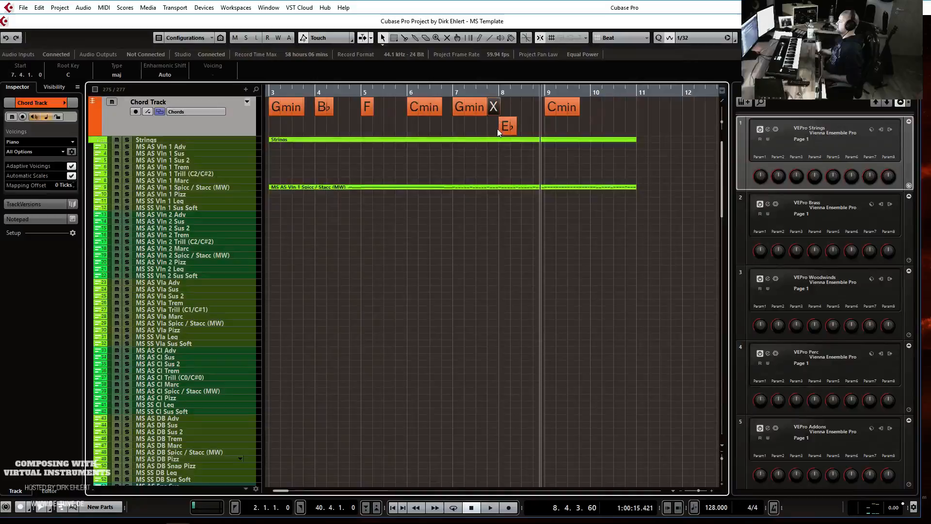
{"action": "left_click", "coordinate": [68, 75]}
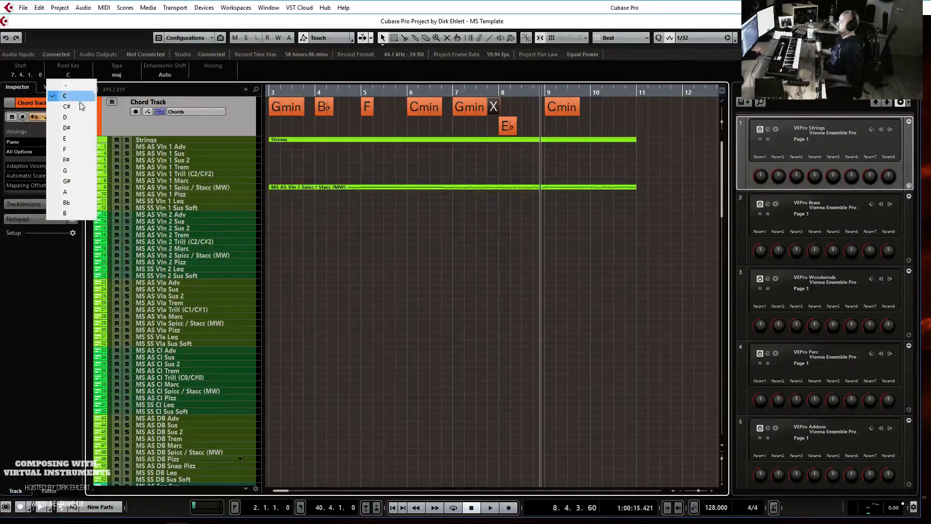
{"action": "left_click", "coordinate": [78, 117]}
{"action": "left_click", "coordinate": [120, 78]}
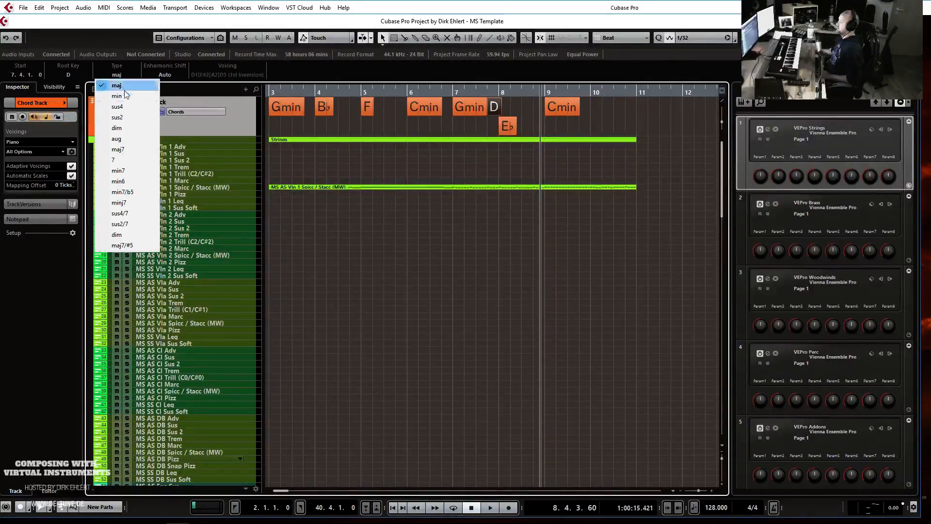
{"action": "left_click", "coordinate": [136, 162]}
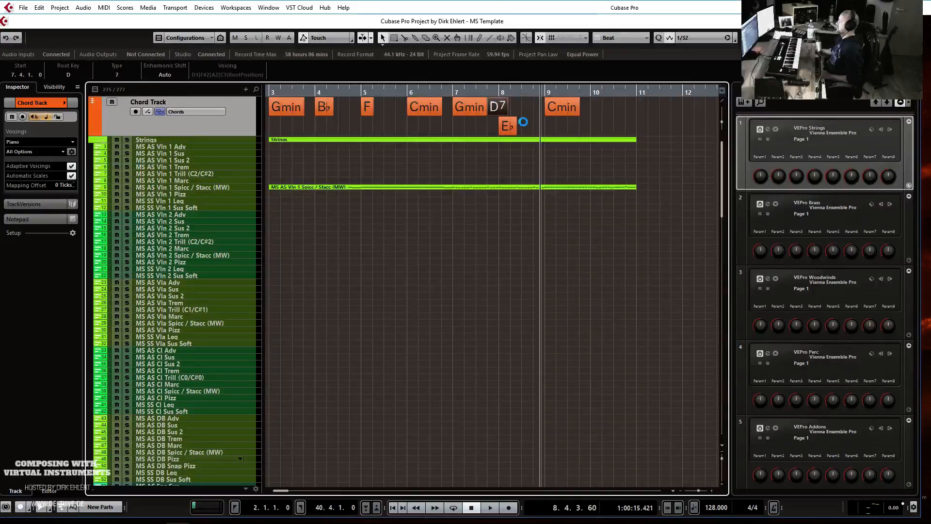
{"action": "left_click", "coordinate": [583, 129]}
{"action": "left_click_drag", "start_coordinate": [572, 108], "coordinate": [598, 104]}
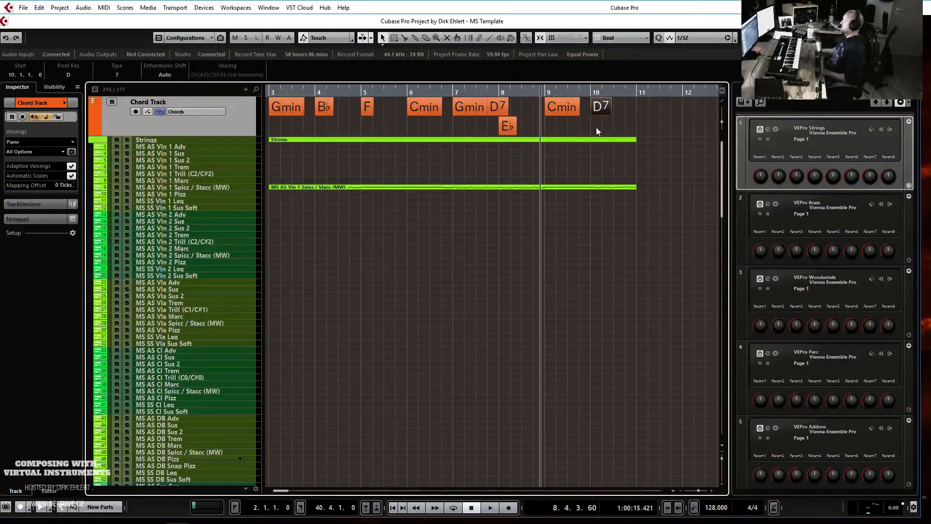
- Play the whole section from bar 2 to check the chord progression against the spiccato ostinato
{"action": "key", "text": "g"}
{"action": "key", "text": "g"}
{"action": "key", "text": "g"}
{"action": "key", "text": "KP_1"}
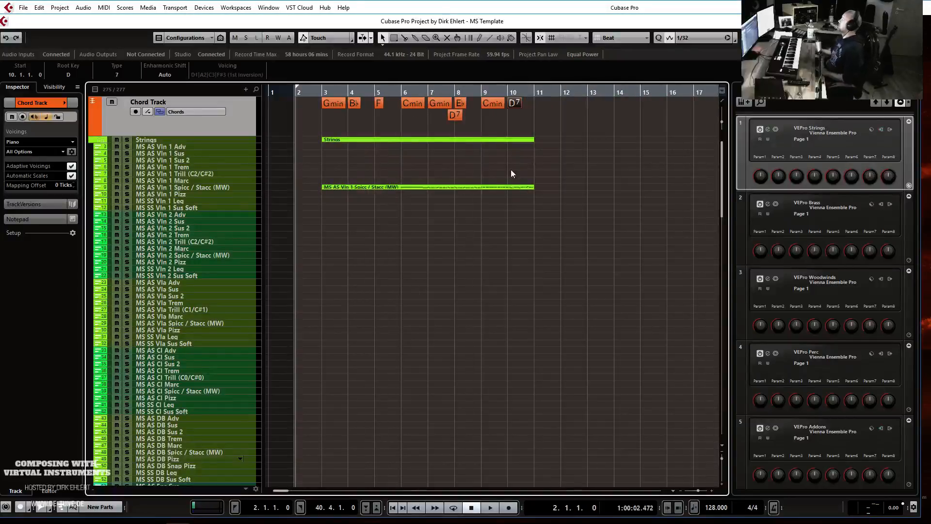
{"action": "key", "text": "h"}
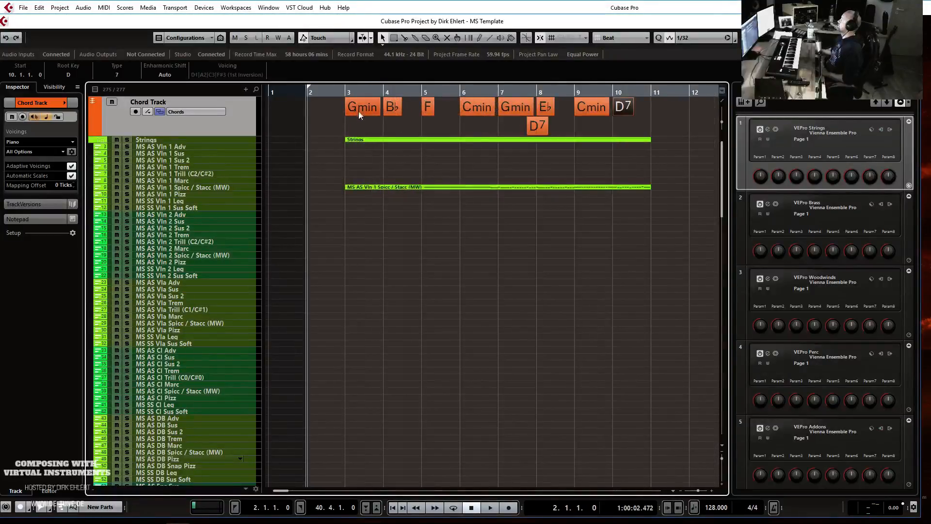
{"action": "key", "text": "space"}
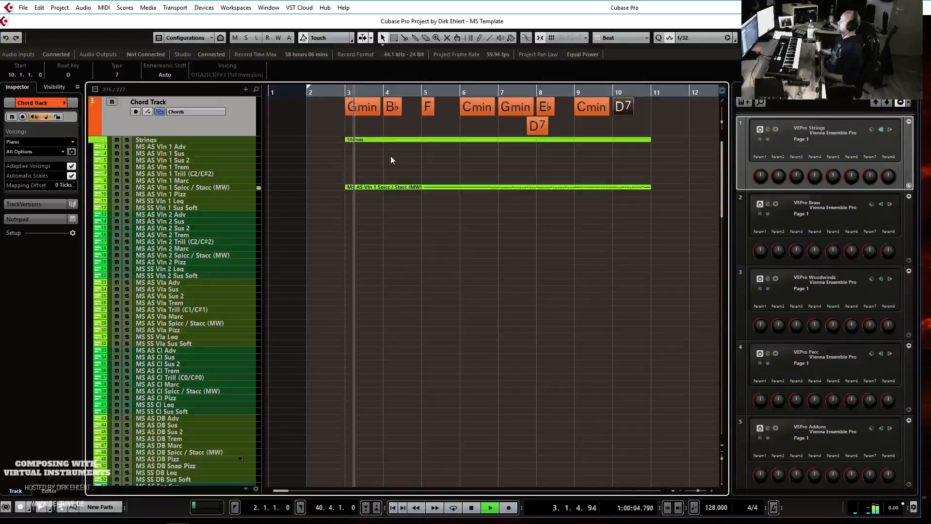
{"action": "key", "text": "g"}
{"action": "key", "text": "g"}
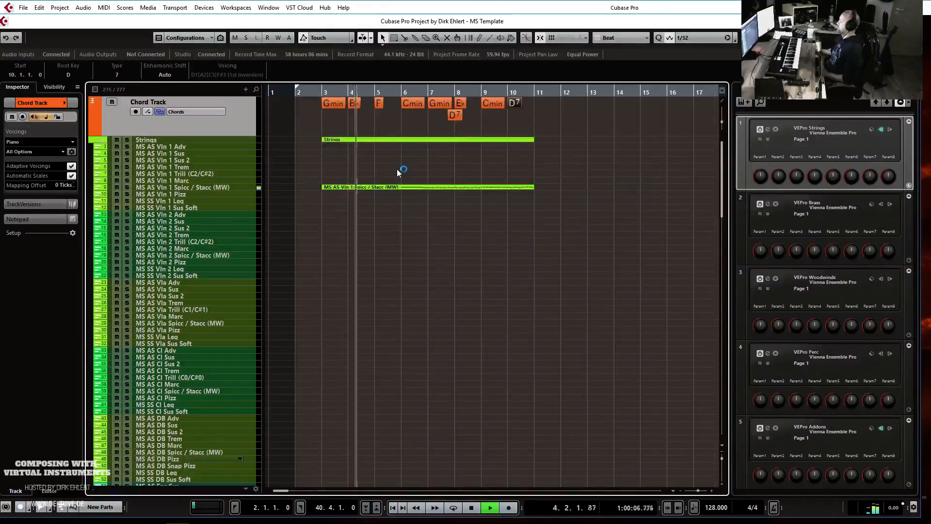
{"action": "key", "text": "h"}
{"action": "key", "text": "h"}
{"action": "key", "text": "h"}
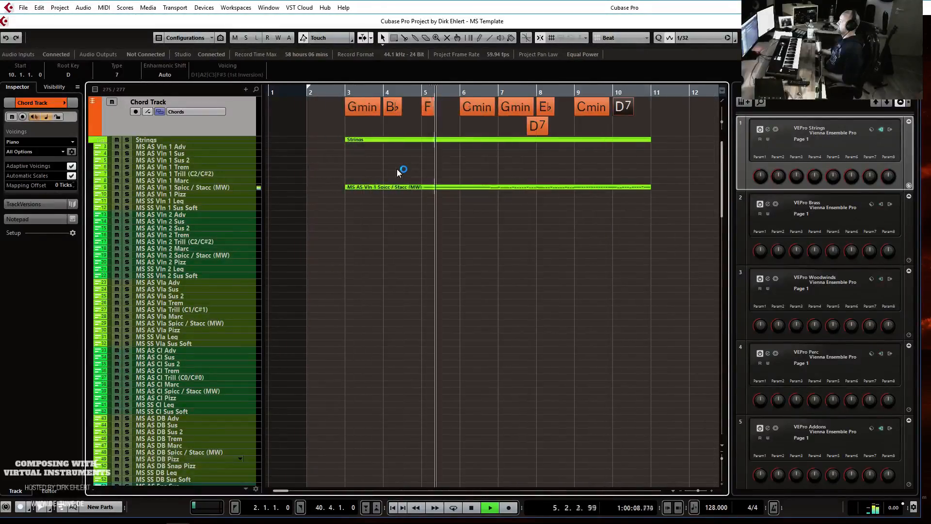
{"action": "key", "text": "g"}
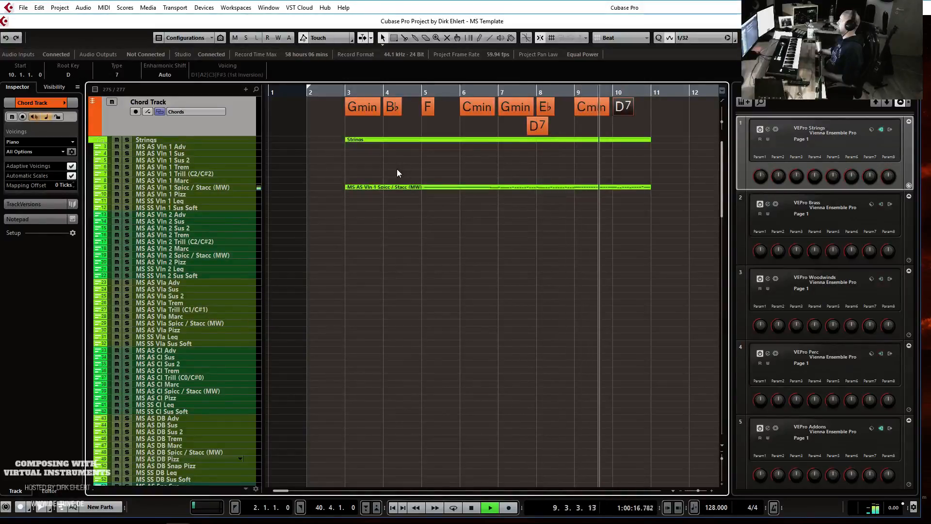
{"action": "key", "text": "space"}
- Duplicate the chord events and the Violin 1 spiccato part of bars 3 to 10 so the copies start at bar 11
{"action": "left_click_drag", "start_coordinate": [397, 161], "coordinate": [535, 223]}
{"action": "key", "text": "ctrl+d"}
{"action": "key", "text": "g"}
{"action": "key", "text": "g"}
{"action": "key", "text": "g"}
{"action": "left_click_drag", "start_coordinate": [493, 100], "coordinate": [466, 103]}
{"action": "key", "text": "h"}
{"action": "key", "text": "h"}
{"action": "key", "text": "h"}
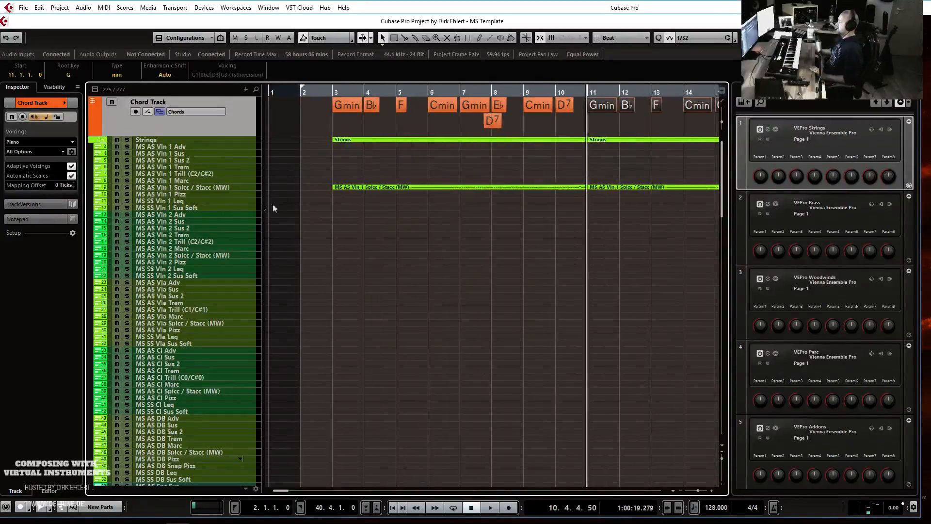
- Create an empty part on the MS AS Vla Spicc / Stacc (MW) track from bar 3 to bar 11
{"action": "left_click", "coordinate": [185, 331]}
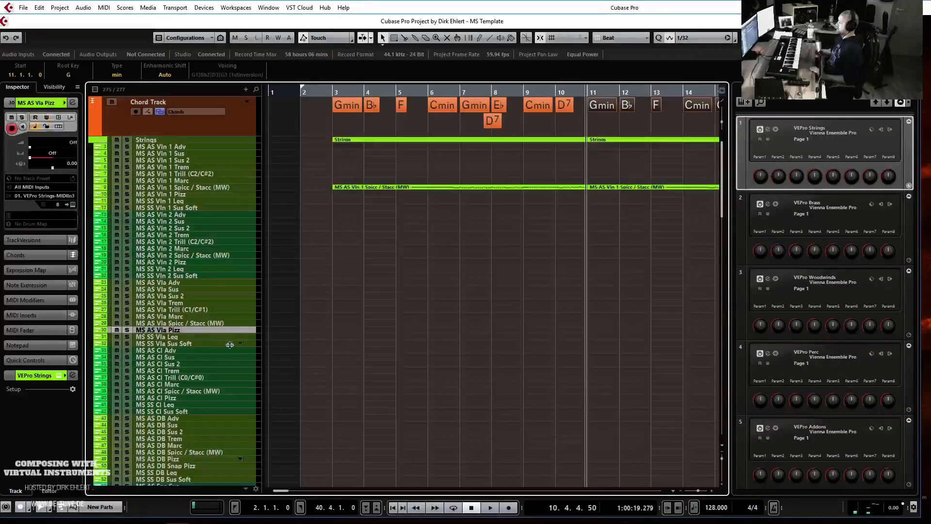
{"action": "left_click", "coordinate": [188, 323]}
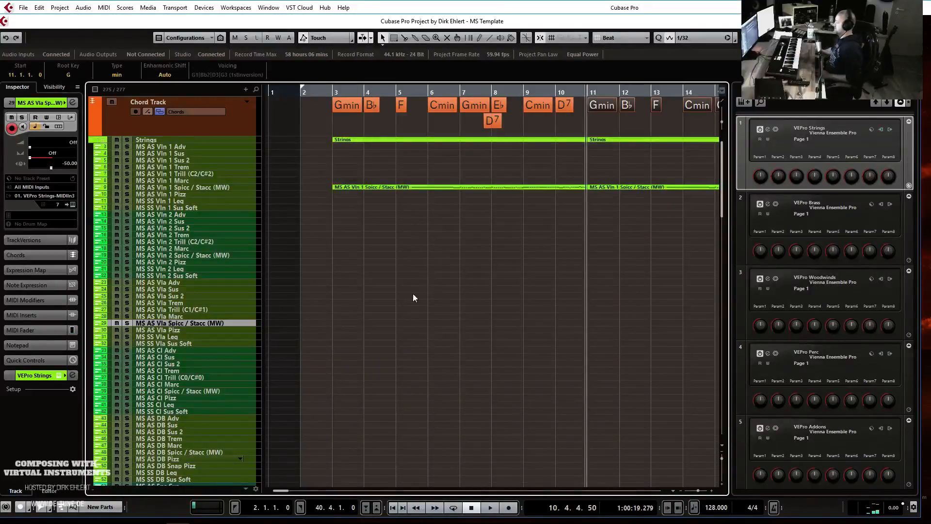
{"action": "mouse_move", "coordinate": [338, 319]}
{"action": "left_mouse_down"}
{"action": "mouse_move", "coordinate": [616, 317]}
{"action": "mouse_move", "coordinate": [582, 319]}
{"action": "left_mouse_up"}
{"action": "mouse_move", "coordinate": [578, 325]}
{"action": "left_mouse_down"}
{"action": "mouse_move", "coordinate": [595, 330]}
{"action": "mouse_move", "coordinate": [586, 329]}
{"action": "left_mouse_up"}
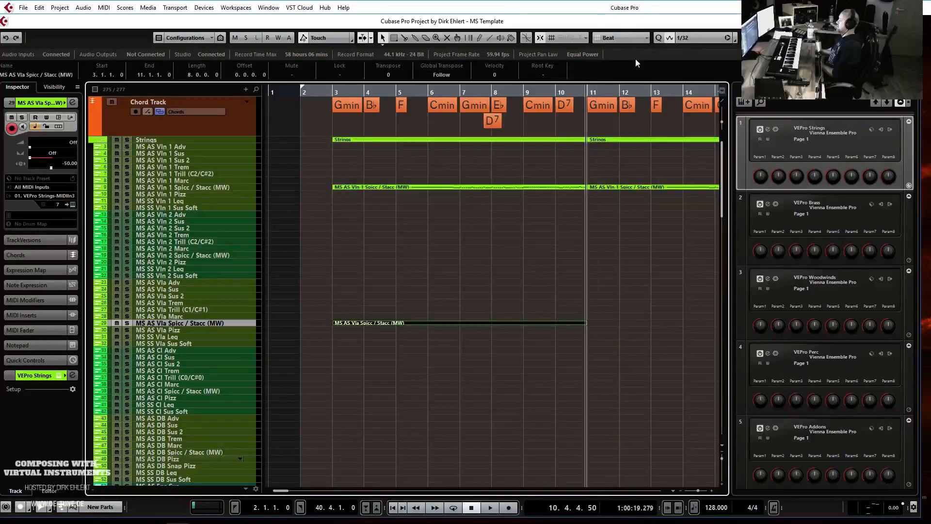
- Set the project grid type to Bar and open the new viola spiccato part in the Key Editor
{"action": "left_click", "coordinate": [694, 40]}
{"action": "left_click", "coordinate": [692, 37]}
{"action": "left_click", "coordinate": [625, 38]}
{"action": "left_click", "coordinate": [625, 51]}
{"action": "key", "text": "Return"}
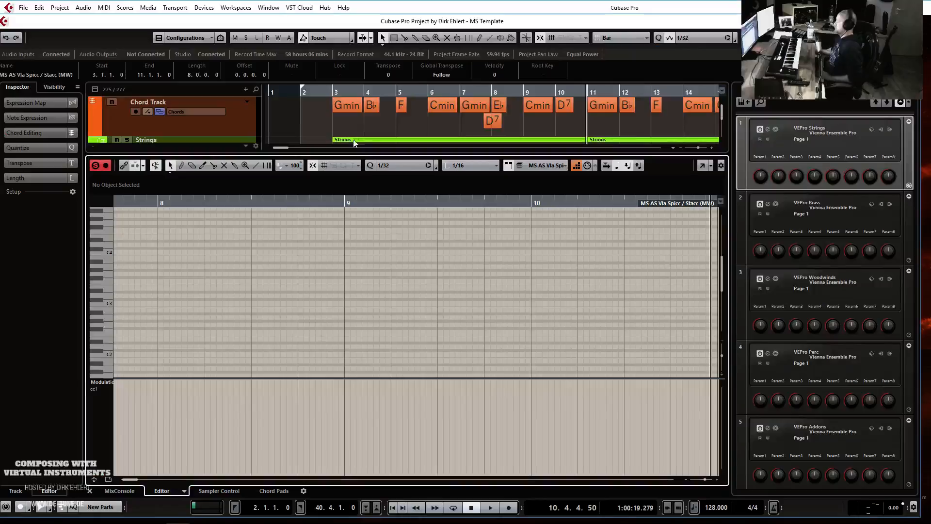
- Set the editor's quantize to 1/8 with lengths on Quantize Link, and enter the viola spiccato notes up to the end of bar 10
{"action": "left_click", "coordinate": [400, 166]}
{"action": "left_click", "coordinate": [417, 212]}
{"action": "left_click", "coordinate": [468, 166]}
{"action": "left_click", "coordinate": [491, 179]}
{"action": "scroll", "coordinate": [400, 302], "scroll_direction": "left", "scroll_amount": 10}
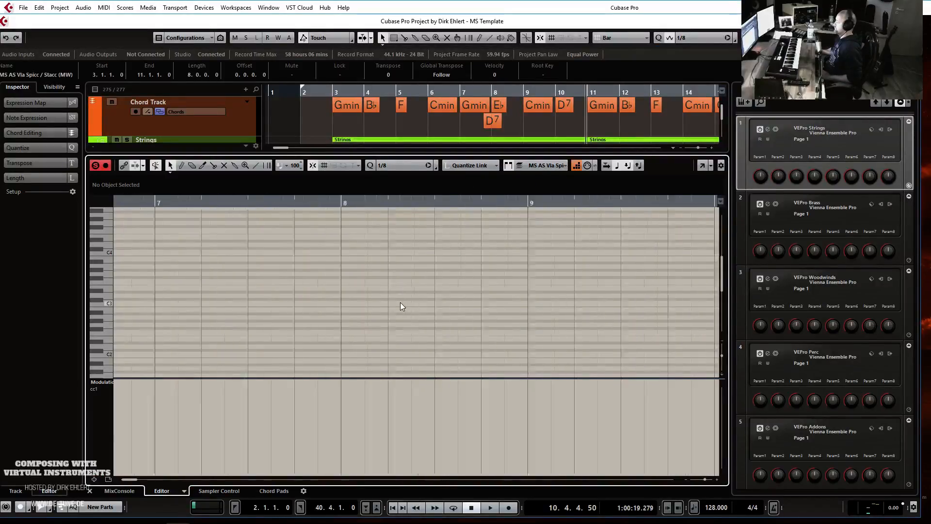
{"action": "left_click", "coordinate": [394, 306]}
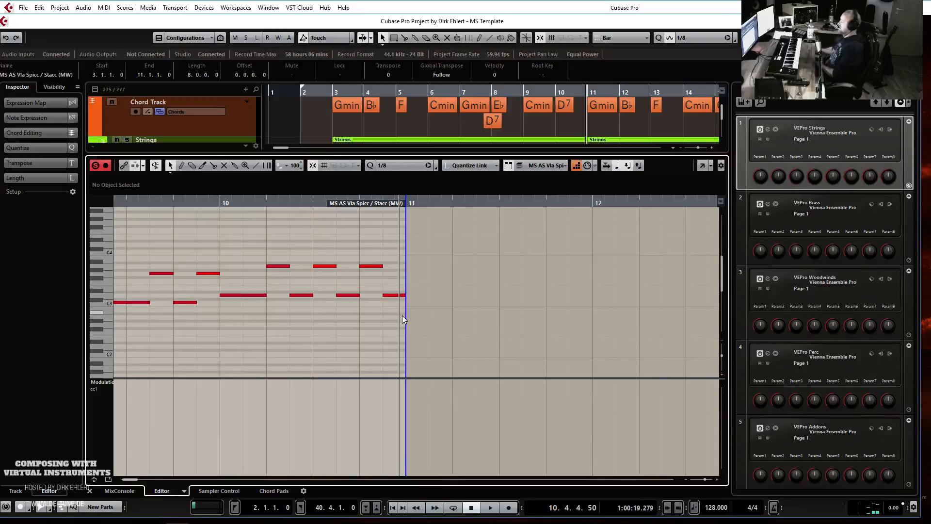
- Close the editor, play the section from bar 3 and set the viola spiccato track's delay to -35
{"action": "key", "text": "Return"}
{"action": "left_click", "coordinate": [334, 93]}
{"action": "key", "text": "space"}
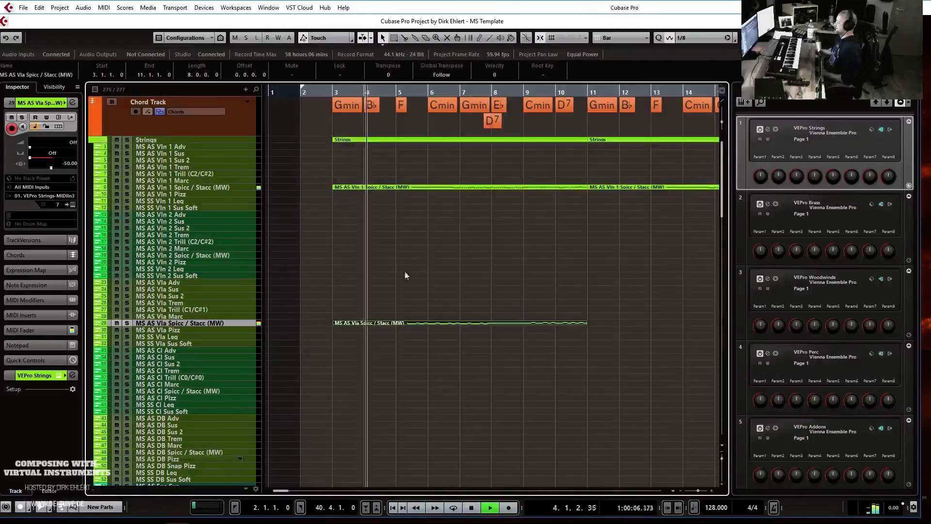
{"action": "left_click", "coordinate": [68, 164]}
{"action": "type", "text": "-35"}
{"action": "key", "text": "Return"}
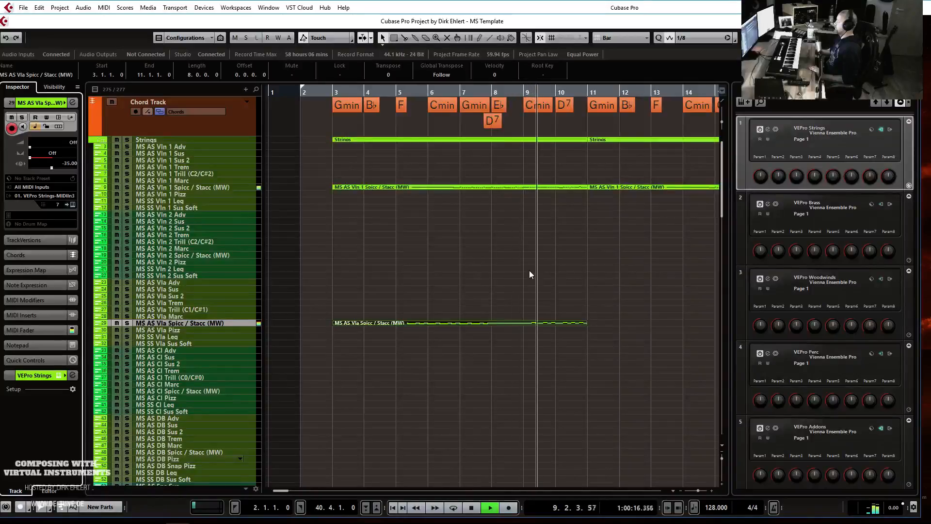
{"action": "scroll", "coordinate": [529, 275], "scroll_direction": "down", "scroll_amount": 2}
{"action": "scroll", "coordinate": [529, 275], "scroll_direction": "up", "scroll_amount": 2}
{"action": "key", "text": "space"}
{"action": "scroll", "coordinate": [515, 275], "scroll_direction": "down", "scroll_amount": 6}
{"action": "scroll", "coordinate": [514, 270], "scroll_direction": "up", "scroll_amount": 2}
{"action": "scroll", "coordinate": [514, 270], "scroll_direction": "down", "scroll_amount": 2}
{"action": "scroll", "coordinate": [514, 270], "scroll_direction": "up", "scroll_amount": 1}
{"action": "scroll", "coordinate": [506, 271], "scroll_direction": "down", "scroll_amount": 1}
{"action": "scroll", "coordinate": [506, 272], "scroll_direction": "up", "scroll_amount": 3}
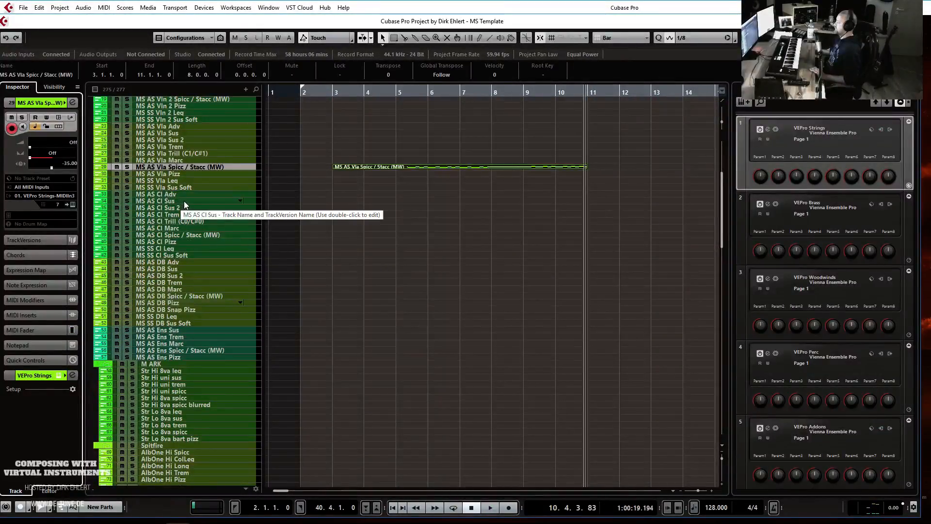
- Solo the Strings folder, play from bar 3 into bar 4, and turn the solo off again
{"action": "left_click", "coordinate": [342, 94]}
{"action": "scroll", "coordinate": [342, 121], "scroll_direction": "up", "scroll_amount": 5}
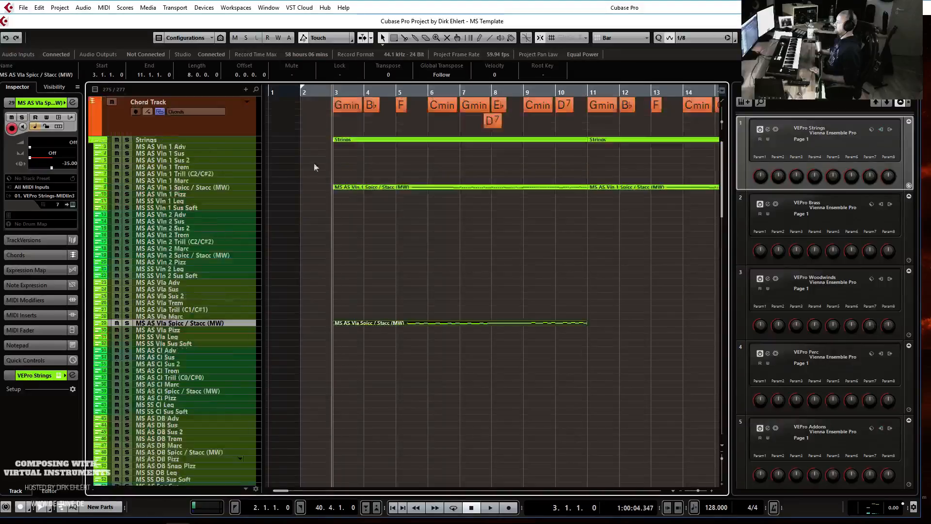
{"action": "left_click", "coordinate": [126, 139]}
{"action": "key", "text": "space"}
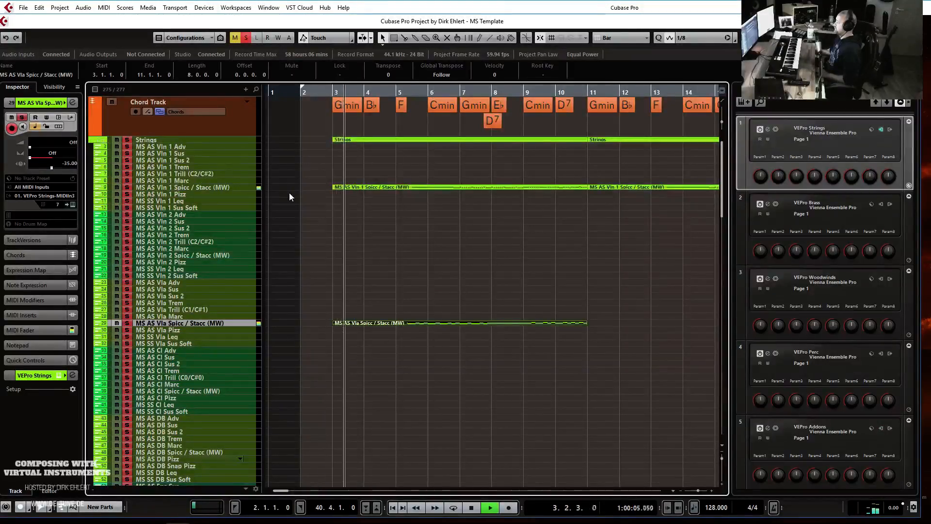
{"action": "key", "text": "space"}
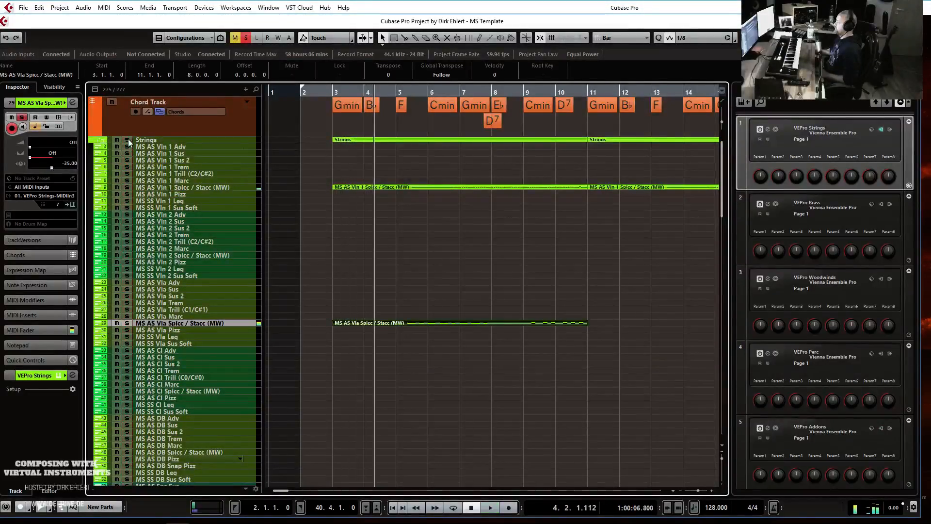
{"action": "left_click", "coordinate": [127, 140]}
- Copy the Violin 1 spiccato part of bars 3 to 10 to the MS AS Vln 2 Adv track and open the copy for editing
{"action": "key", "text": "g"}
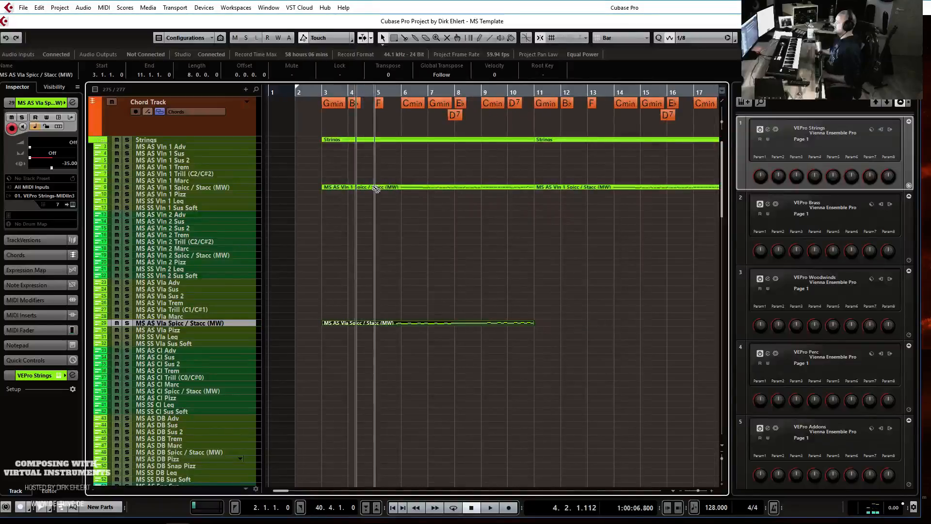
{"action": "left_click_drag", "start_coordinate": [374, 192], "coordinate": [369, 217]}
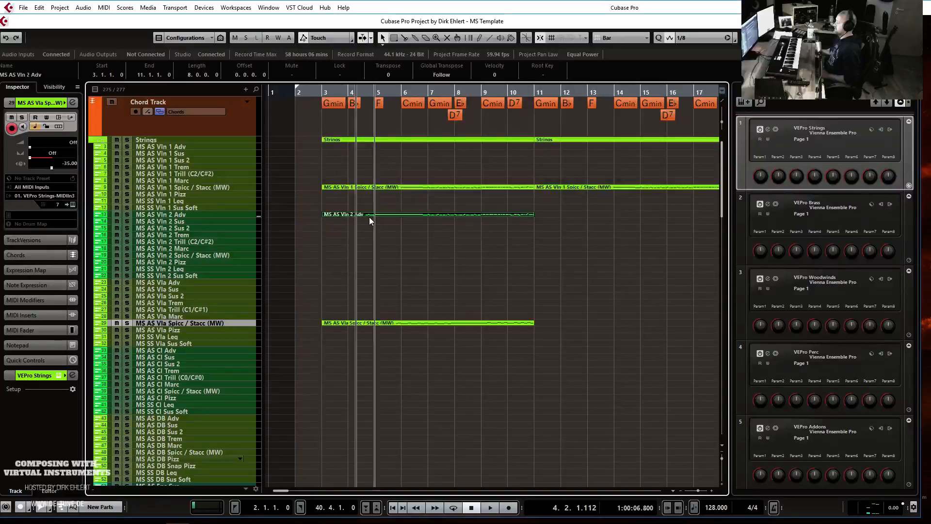
{"action": "double_click", "coordinate": [345, 214]}
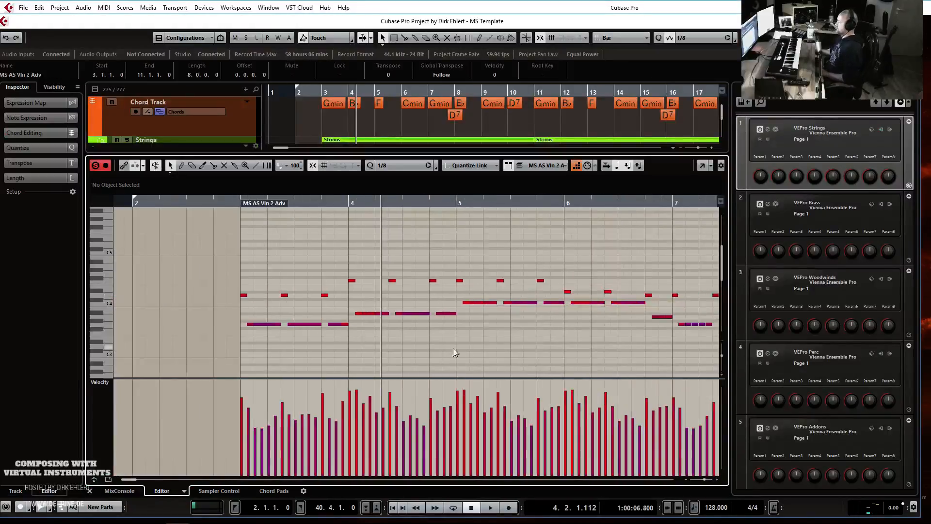
- Show the modulation (CC1) lane for the Violin 2 part and enter one constant medium-high level across it
{"action": "key", "text": "g"}
{"action": "key", "text": "g"}
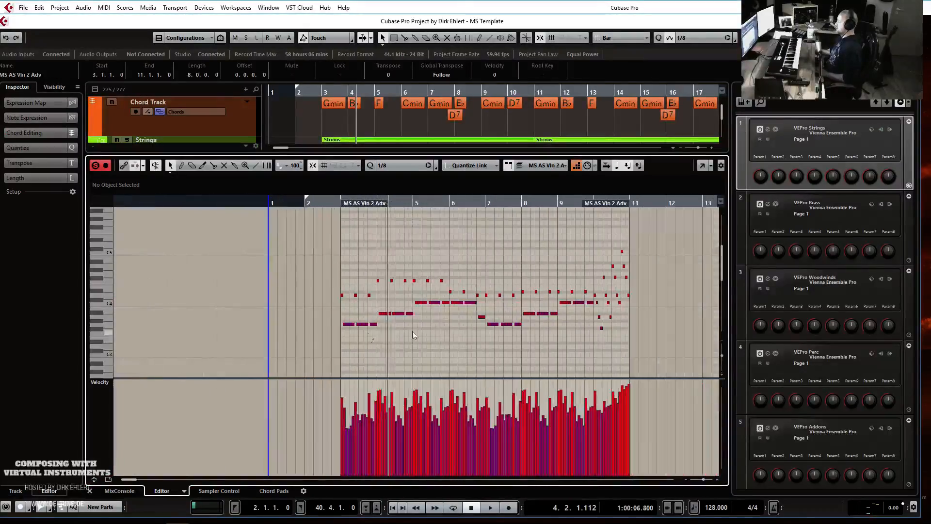
{"action": "left_click", "coordinate": [100, 382]}
{"action": "left_click", "coordinate": [179, 219]}
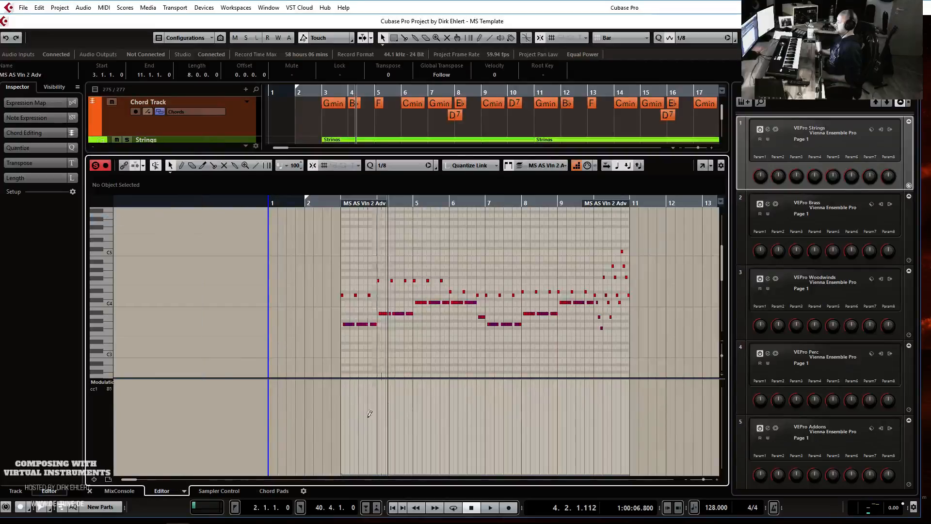
{"action": "left_click", "coordinate": [348, 416]}
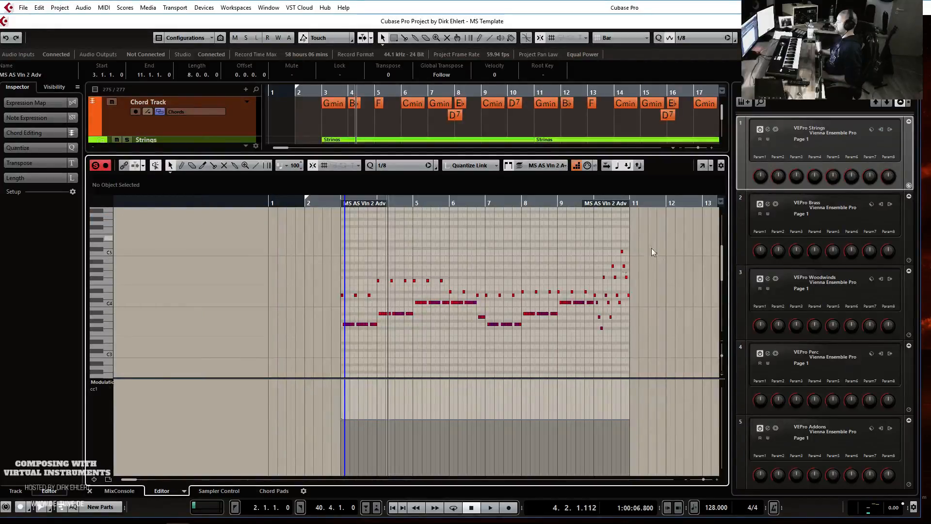
- Select all notes of the Violin 2 part and shorten them together so the first note is 0.0.0.78 long
{"action": "left_click_drag", "start_coordinate": [666, 236], "coordinate": [253, 379]}
{"action": "key", "text": "h"}
{"action": "key", "text": "h"}
{"action": "key", "text": "h"}
{"action": "key", "text": "h"}
{"action": "key", "text": "h"}
{"action": "key", "text": "h"}
{"action": "key", "text": "h"}
{"action": "key", "text": "h"}
{"action": "key", "text": "h"}
{"action": "key", "text": "h"}
{"action": "key", "text": "h"}
{"action": "key", "text": "h"}
{"action": "key", "text": "h"}
{"action": "key", "text": "h"}
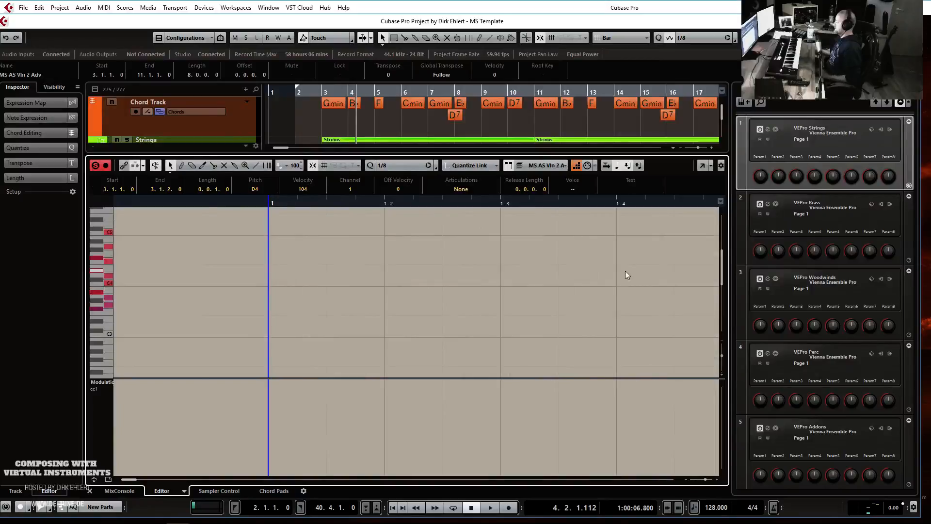
{"action": "scroll", "coordinate": [626, 271], "scroll_direction": "right", "scroll_amount": 5}
{"action": "left_click_drag", "start_coordinate": [479, 275], "coordinate": [473, 275]}
- Play the shortened Violin 2 notes along with the other strings and close the Key Editor
{"action": "left_click", "coordinate": [274, 203]}
{"action": "key", "text": "space"}
{"action": "key", "text": "g"}
{"action": "key", "text": "g"}
{"action": "key", "text": "g"}
{"action": "key", "text": "g"}
{"action": "key", "text": "g"}
{"action": "key", "text": "g"}
{"action": "key", "text": "g"}
{"action": "key", "text": "g"}
{"action": "key", "text": "g"}
{"action": "key", "text": "g"}
{"action": "key", "text": "g"}
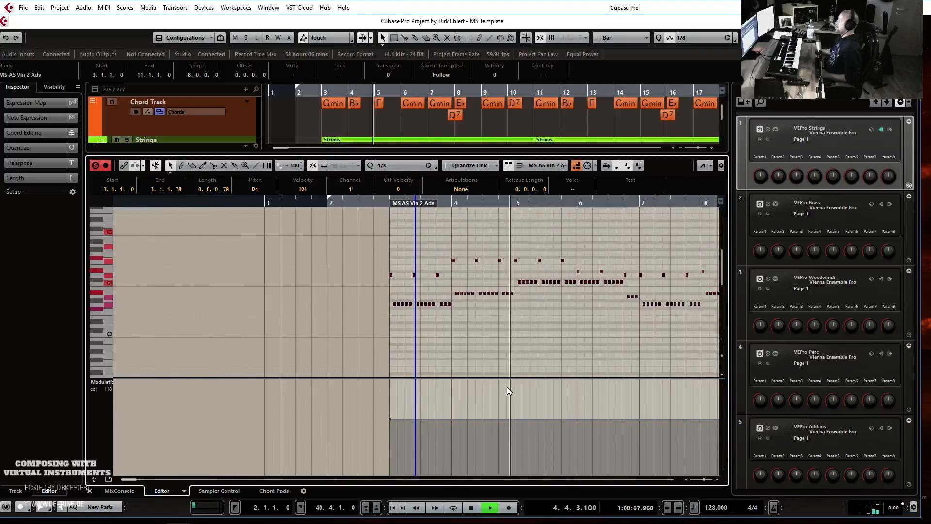
{"action": "key", "text": "ctrl+alt+e"}
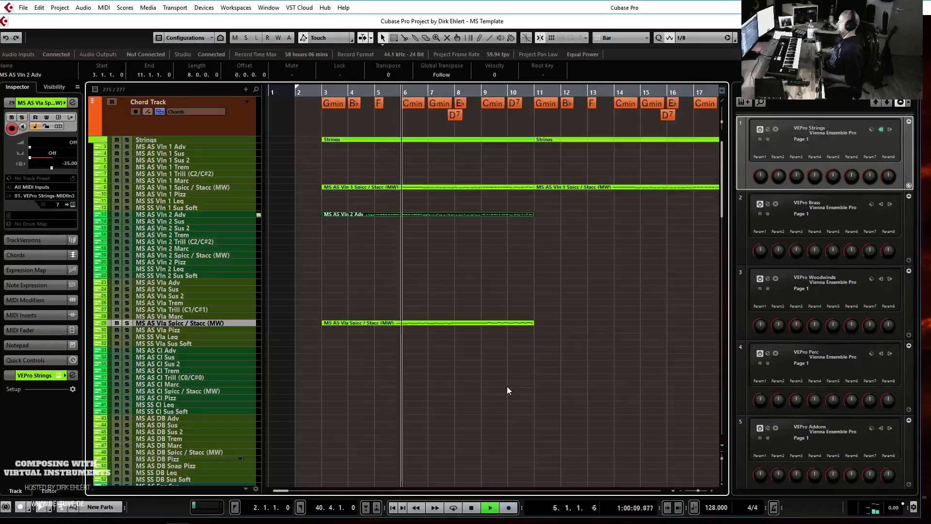
- Set the MS AS Vln 2 Adv track's delay to -20 and play the section from bar 2 to check the timing
{"action": "left_click", "coordinate": [194, 214]}
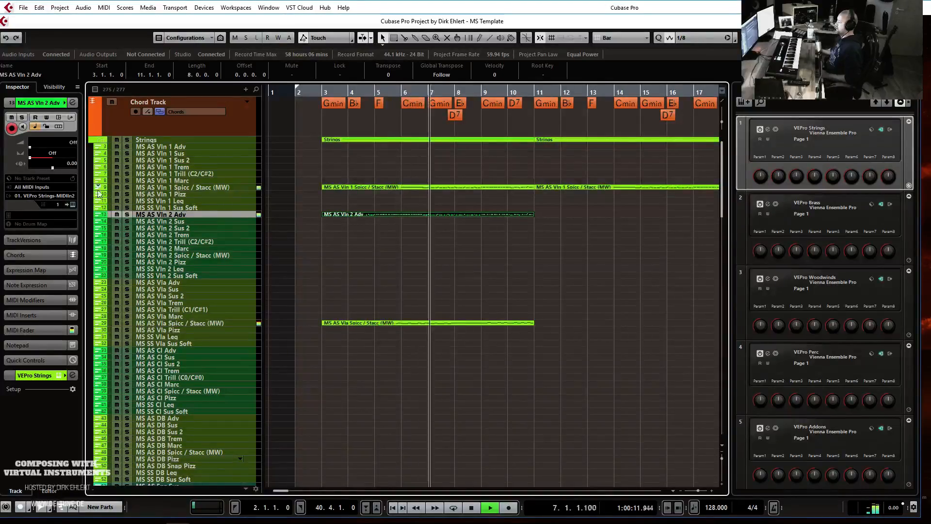
{"action": "double_click", "coordinate": [70, 164]}
{"action": "type", "text": "-20"}
{"action": "key", "text": "Return"}
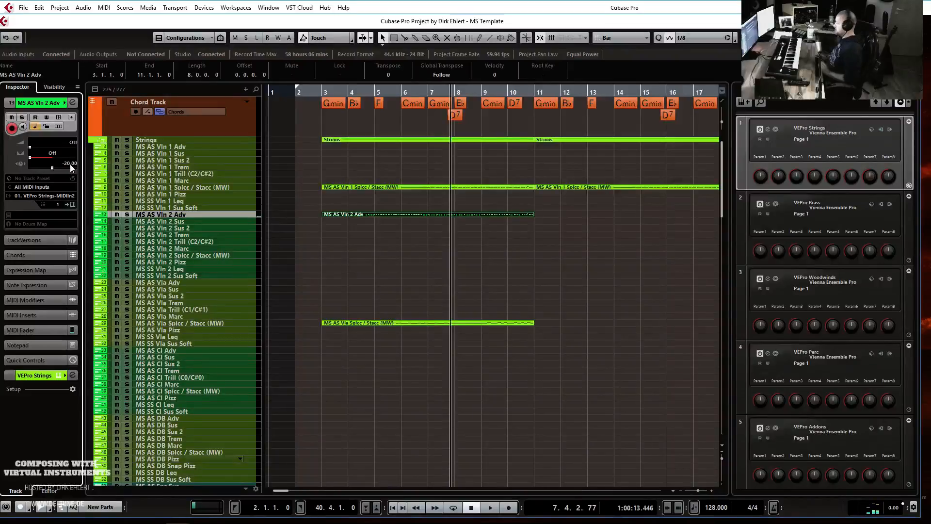
{"action": "key", "text": "KP_1"}
{"action": "key", "text": "space"}
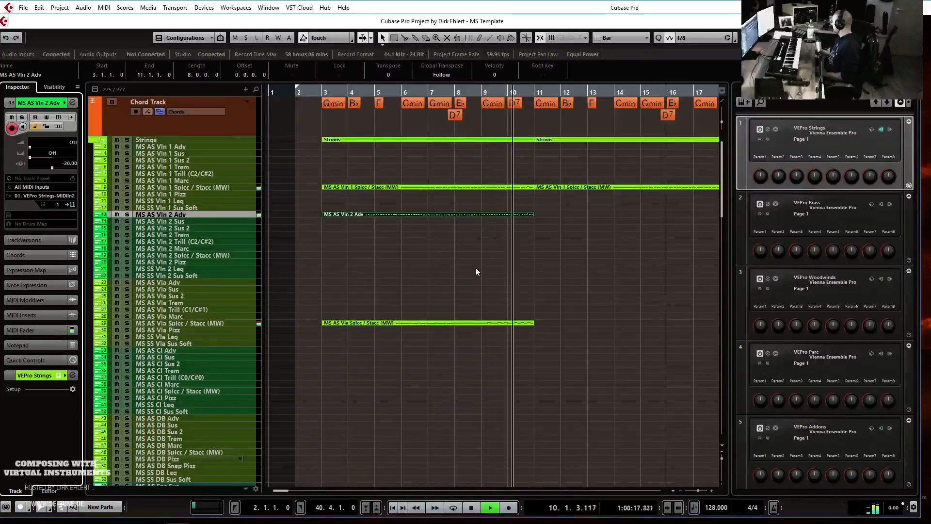
{"action": "key", "text": "space"}
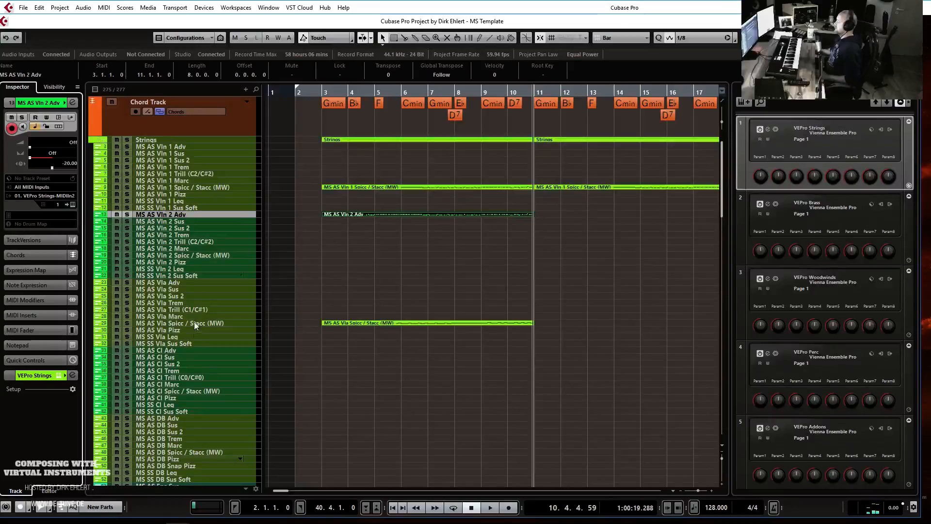
- Find the M ARK string tracks and select Str Lo 8va spicc to try out its sound
{"action": "scroll", "coordinate": [354, 296], "scroll_direction": "down", "scroll_amount": 3}
{"action": "scroll", "coordinate": [355, 299], "scroll_direction": "down", "scroll_amount": 6}
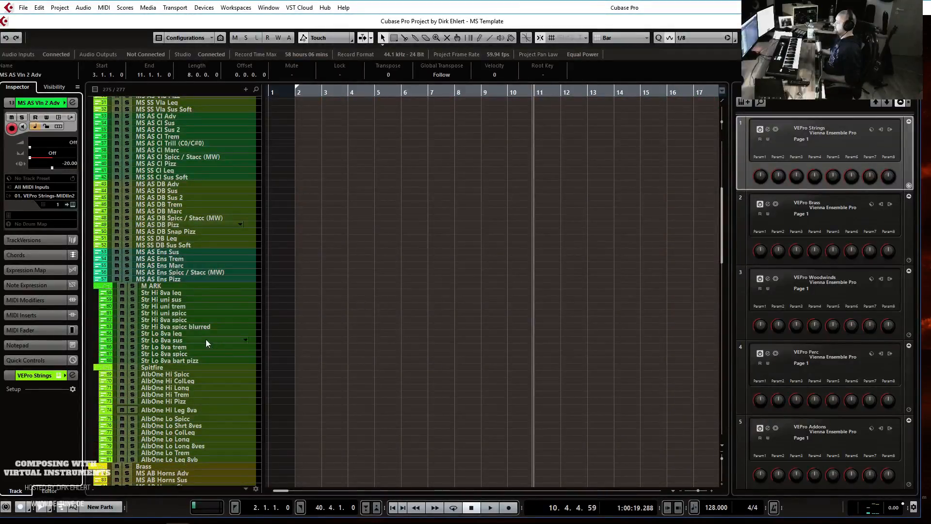
{"action": "left_click", "coordinate": [193, 320]}
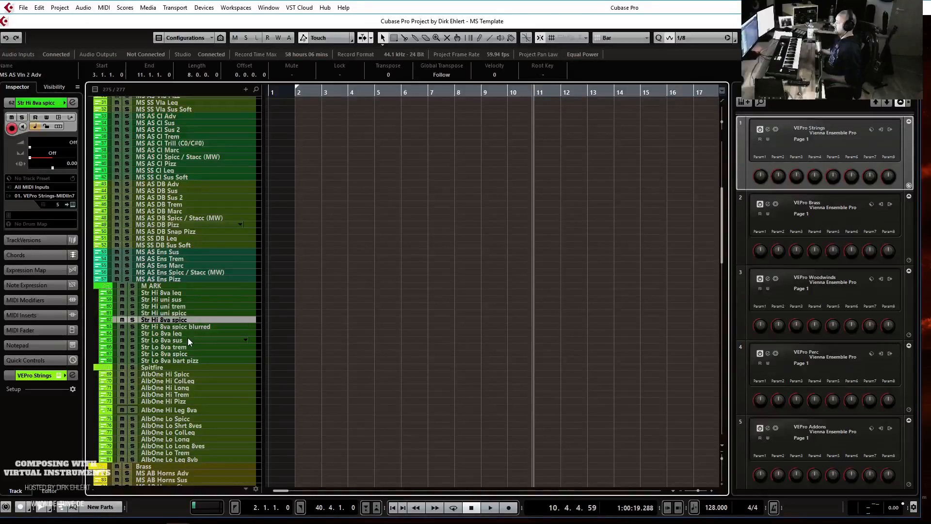
{"action": "left_click", "coordinate": [188, 340]}
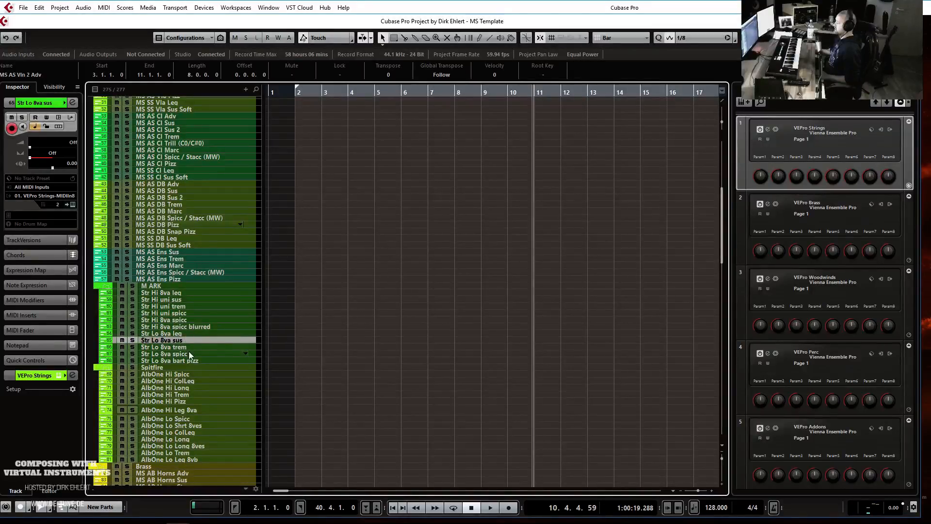
{"action": "left_click", "coordinate": [188, 354]}
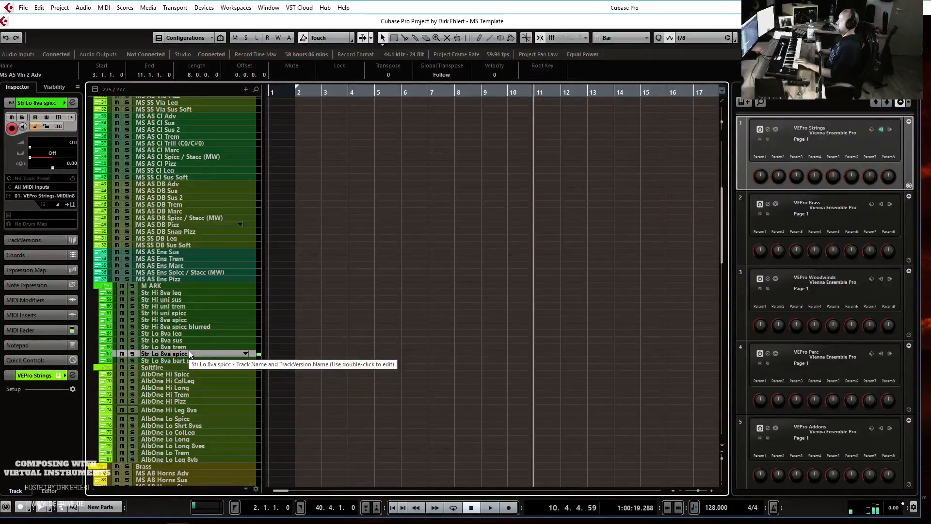
- Record a low spiccato line on the Str Lo 8va spicc track from bar 2 to the end of bar 10
{"action": "scroll", "coordinate": [458, 273], "scroll_direction": "up", "scroll_amount": 10}
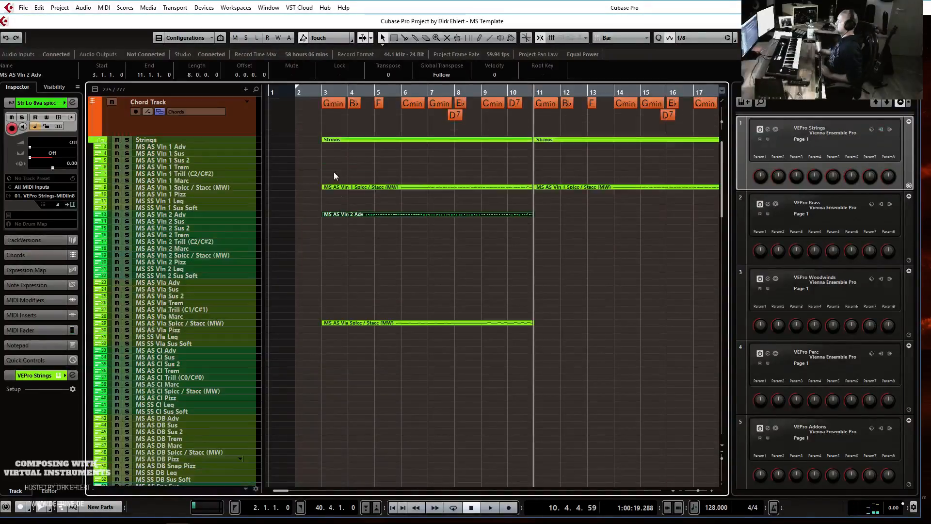
{"action": "key", "text": "KP_Multiply"}
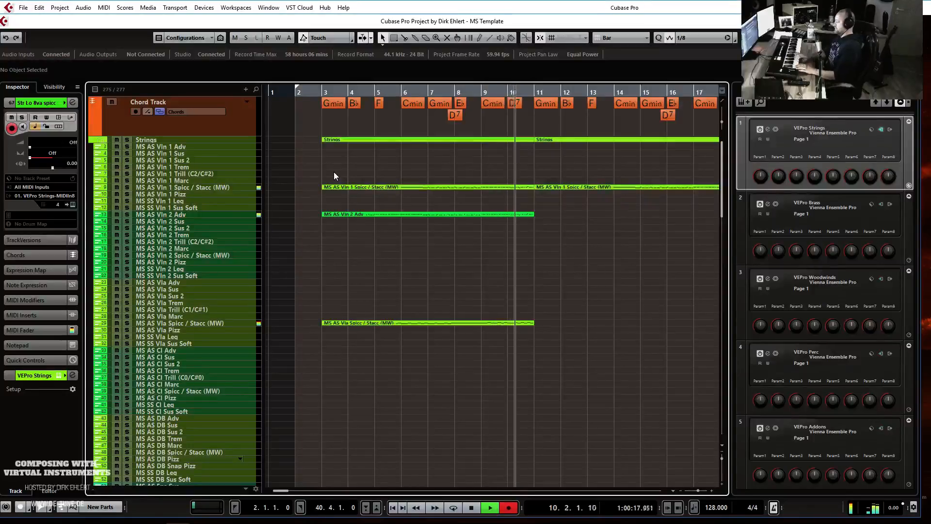
{"action": "key", "text": "space"}
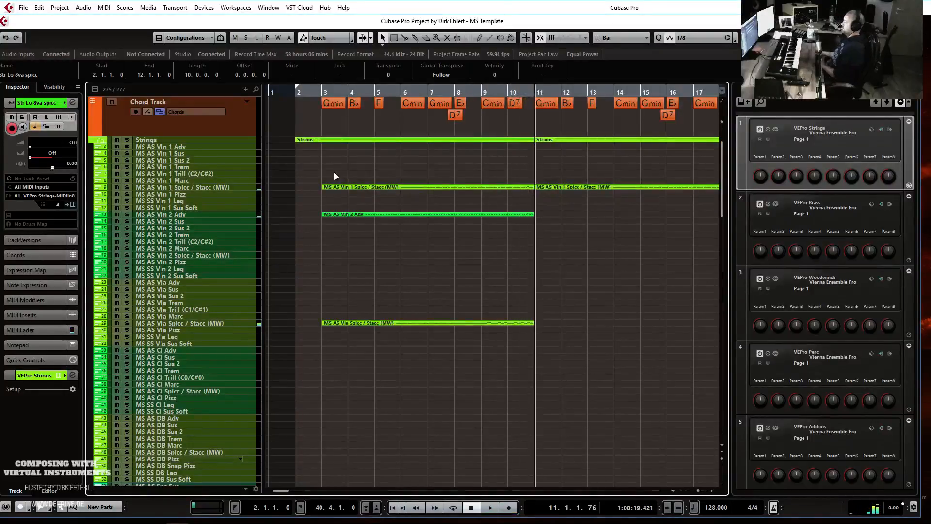
- Open the Str Lo 8va spicc part in the Key Editor and iteratively quantize its notes to 1/8
{"action": "scroll", "coordinate": [447, 197], "scroll_direction": "down", "scroll_amount": 15}
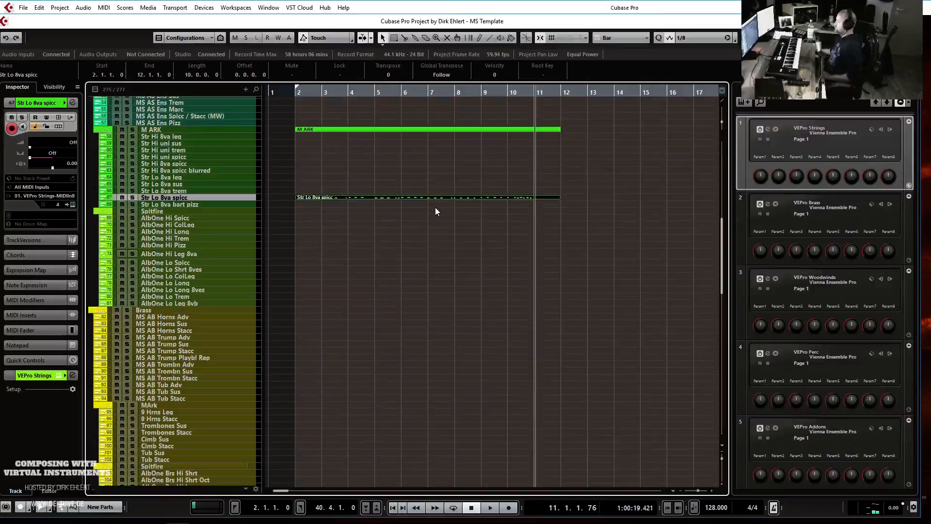
{"action": "key", "text": "Return"}
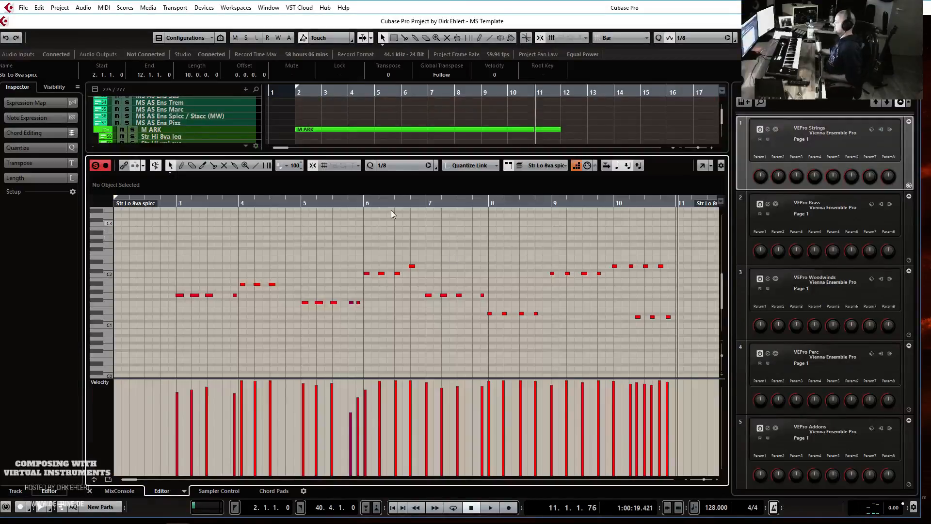
{"action": "key", "text": "q"}
{"action": "key", "text": "q"}
{"action": "key", "text": "q"}
{"action": "key", "text": "q"}
{"action": "key", "text": "q"}
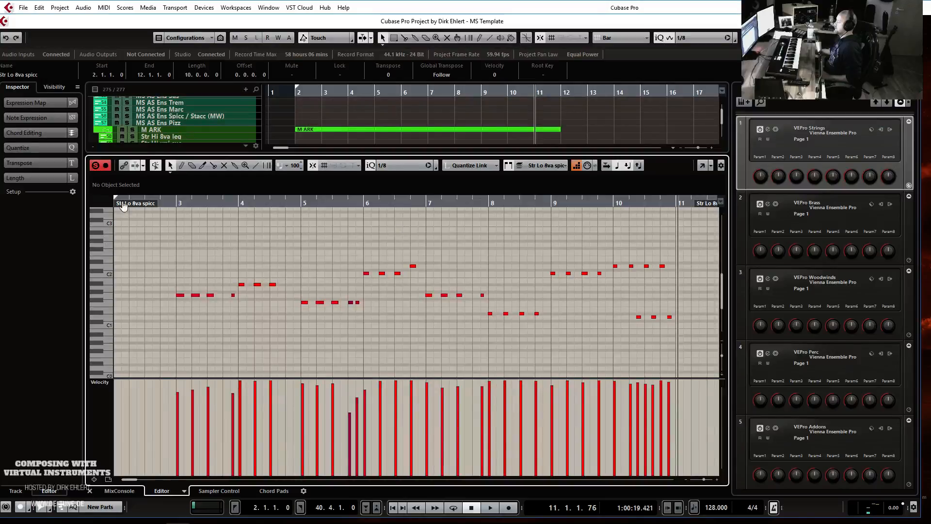
- Trim the Str Lo 8va spicc part to run from bar 3 to bar 11 and turn off iterative quantize
{"action": "left_click_drag", "start_coordinate": [124, 208], "coordinate": [181, 207]}
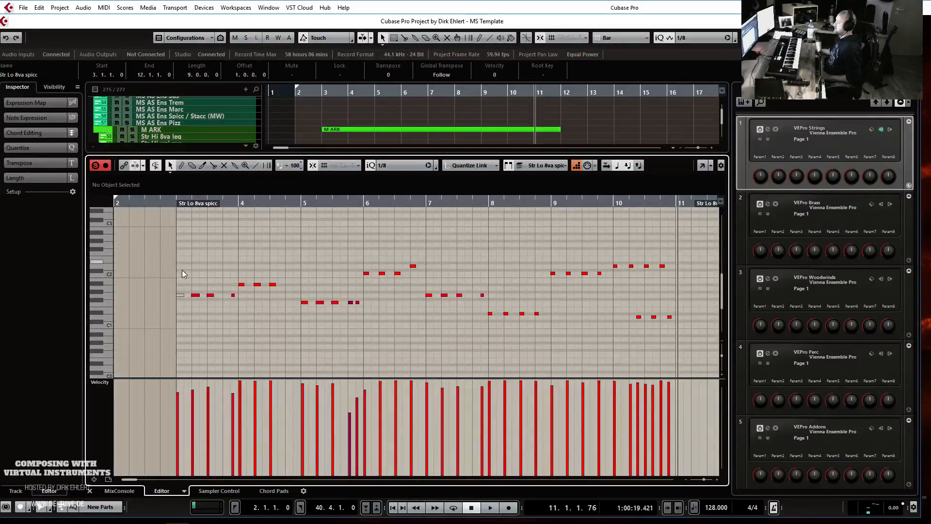
{"action": "key", "text": "Right"}
{"action": "left_click", "coordinate": [369, 169]}
{"action": "key", "text": "q"}
{"action": "left_click", "coordinate": [276, 250]}
{"action": "key", "text": "Return"}
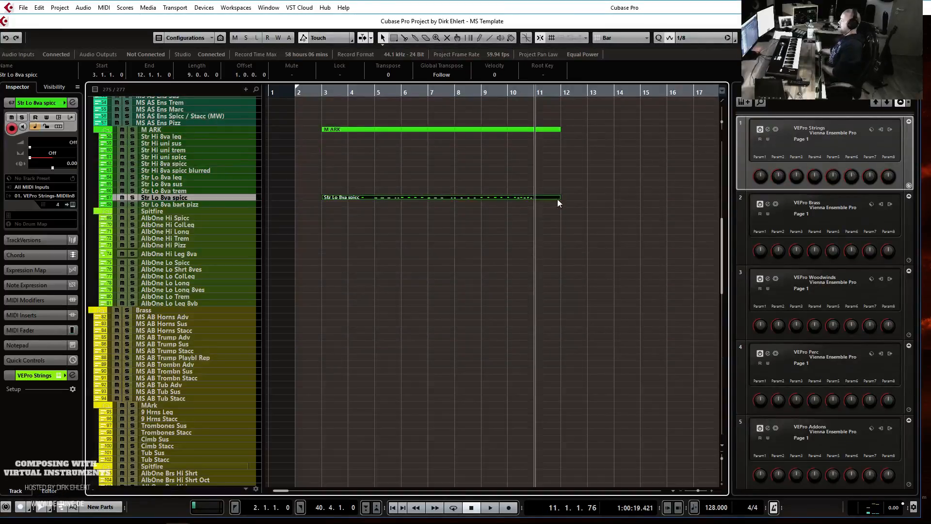
{"action": "left_click_drag", "start_coordinate": [552, 199], "coordinate": [542, 200]}
- Open the string parts spanning bars 3 to 11 together in the Key Editor and start playback just before bar 3
{"action": "scroll", "coordinate": [544, 233], "scroll_direction": "up", "scroll_amount": 4}
{"action": "left_click_drag", "start_coordinate": [445, 406], "coordinate": [363, 174]}
{"action": "key", "text": "Return"}
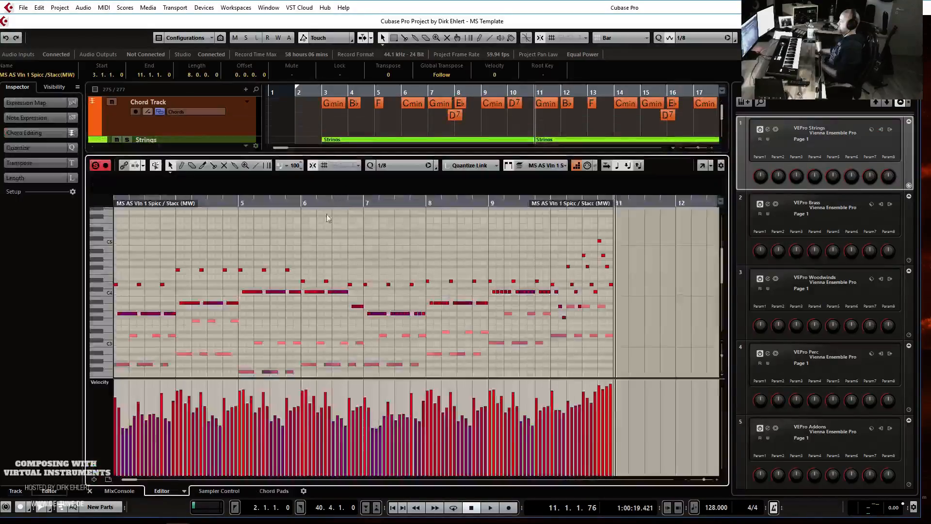
{"action": "scroll", "coordinate": [393, 249], "scroll_direction": "left", "scroll_amount": 3}
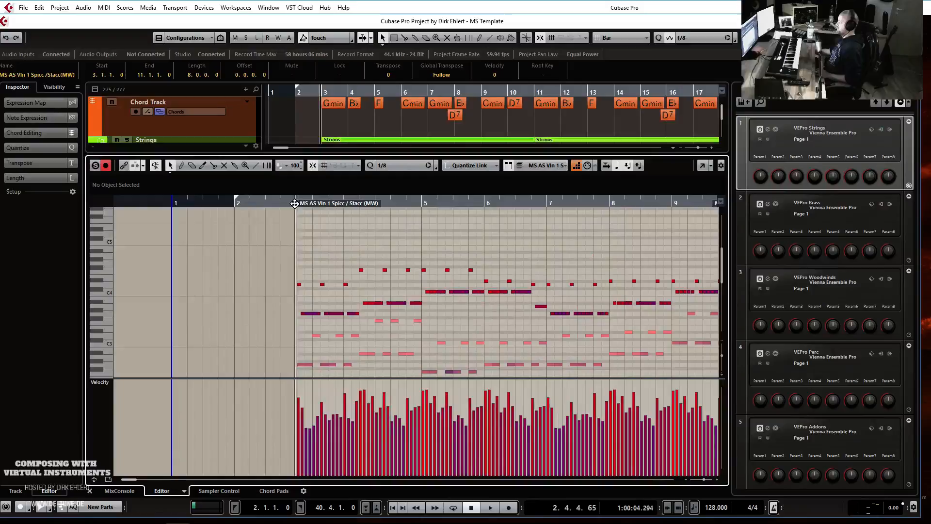
{"action": "key", "text": "space"}
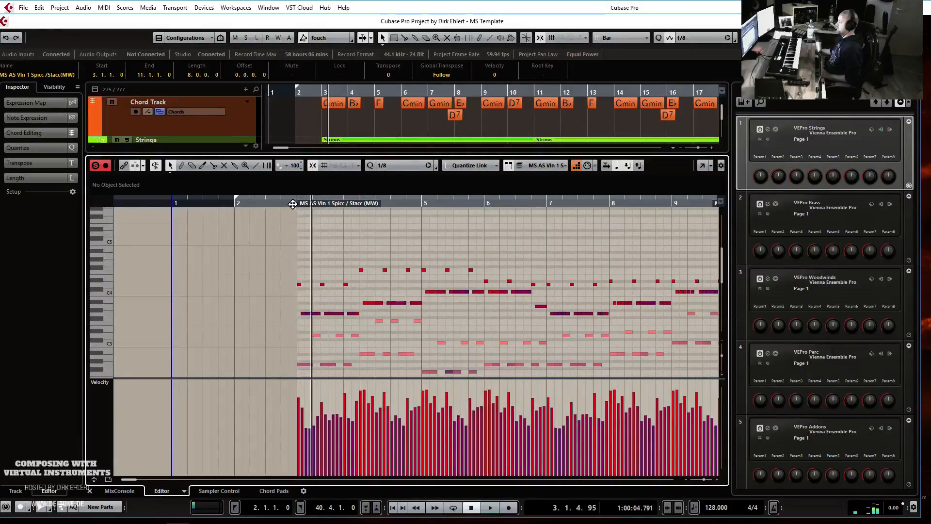
- Review the lower voices of the combined string parts through bar 10 during playback, then close the editor
{"action": "scroll", "coordinate": [400, 252], "scroll_direction": "down", "scroll_amount": 3}
{"action": "scroll", "coordinate": [400, 249], "scroll_direction": "down", "scroll_amount": 2}
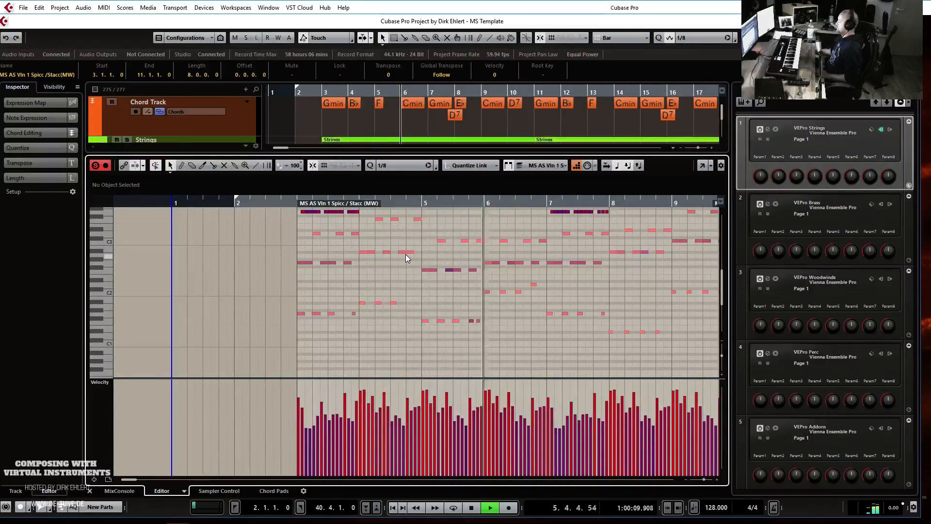
{"action": "key", "text": "g"}
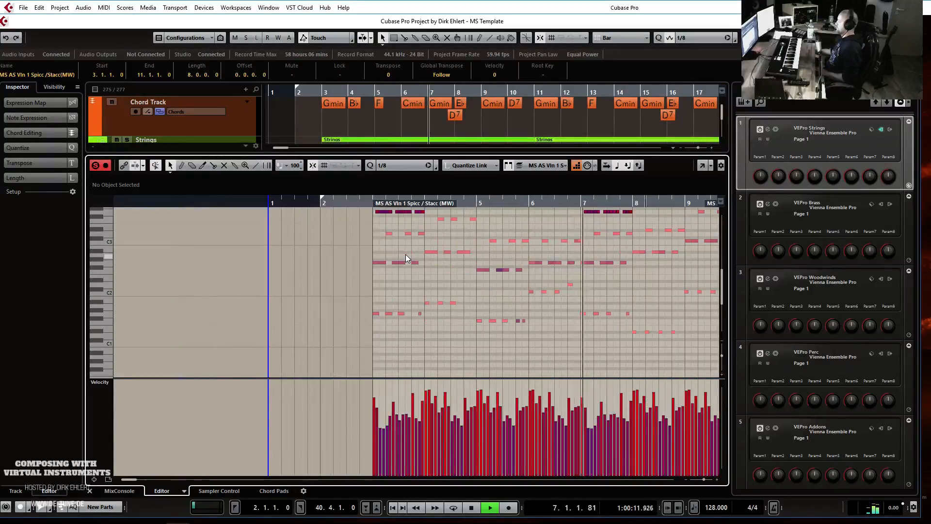
{"action": "key", "text": "h"}
{"action": "key", "text": "h"}
{"action": "scroll", "coordinate": [405, 255], "scroll_direction": "right", "scroll_amount": 7}
{"action": "scroll", "coordinate": [340, 299], "scroll_direction": "right", "scroll_amount": 1}
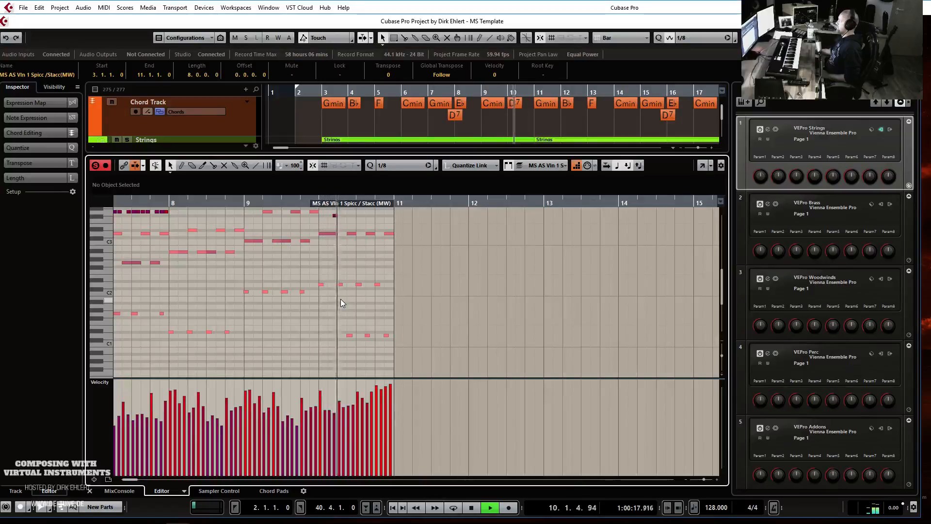
{"action": "key", "text": "space"}
{"action": "key", "text": "ctrl+alt+e"}
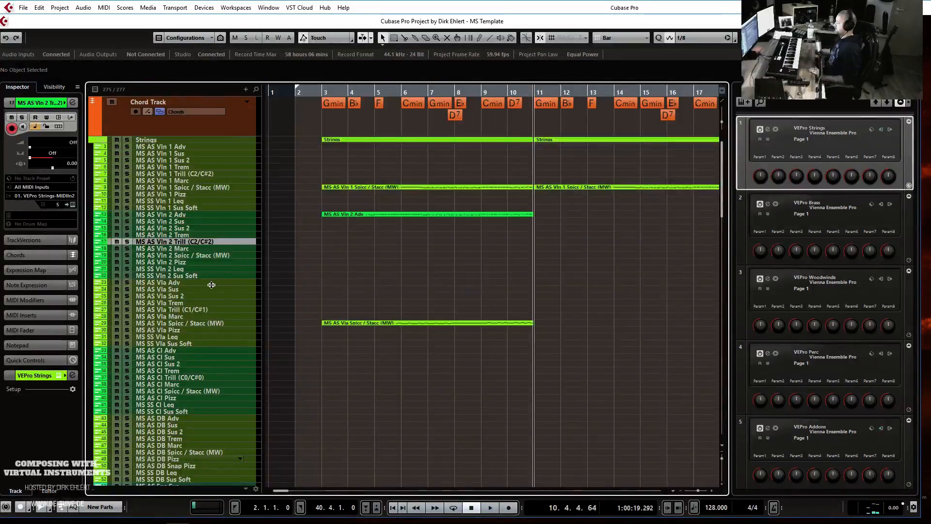
- Select the MS AS Cl Adv track and rehearse a cello line over the playing string parts
{"action": "left_click", "coordinate": [230, 283]}
{"action": "left_click", "coordinate": [203, 351]}
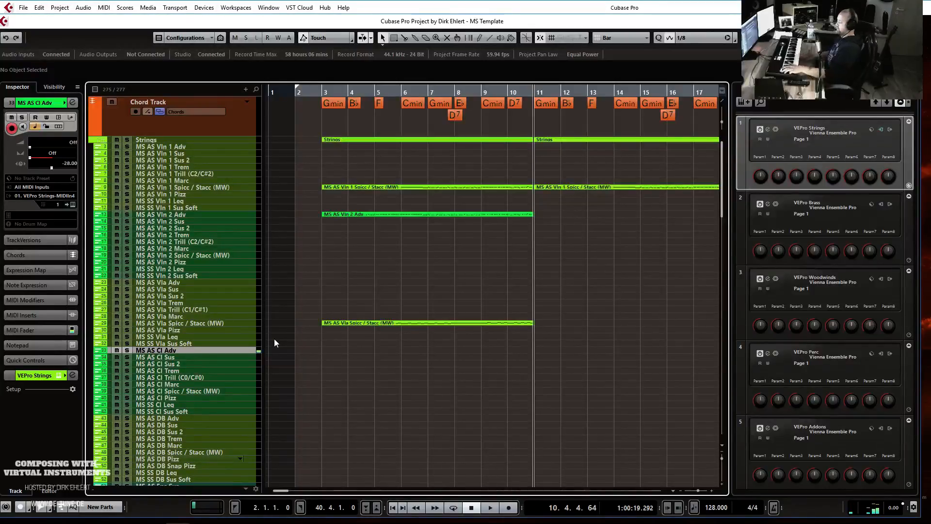
{"action": "key", "text": "space"}
{"action": "key", "text": "space"}
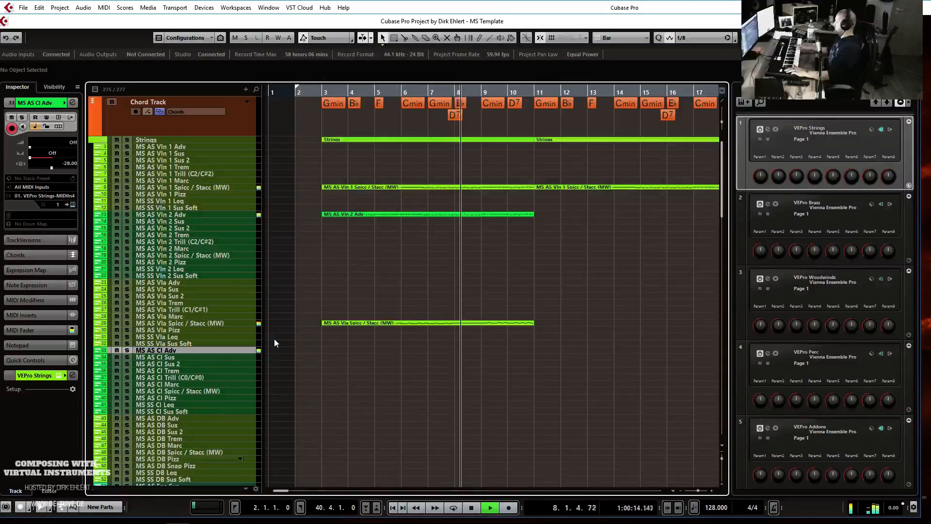
{"action": "key", "text": "space"}
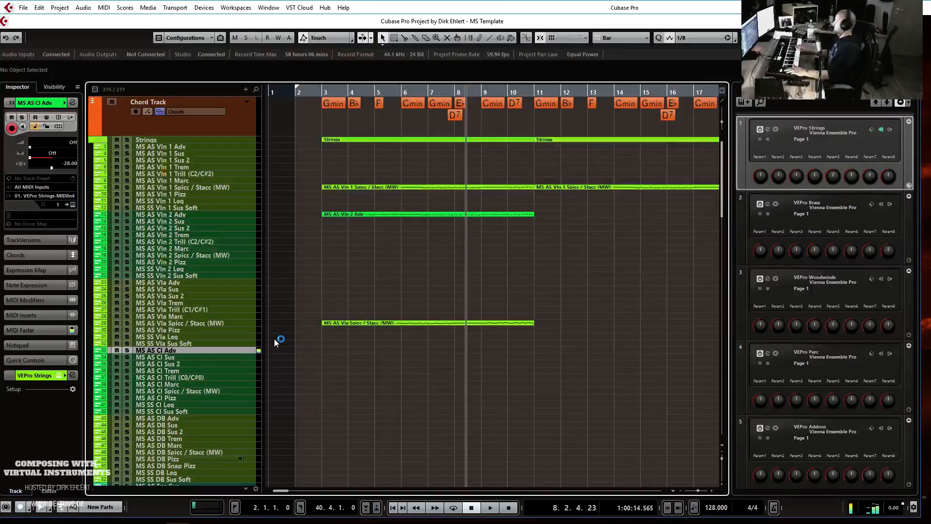
- Perform the cello line over playback from bar 2 to bar 11 and insert the captured take on the MS AS Cl Adv track
{"action": "key", "text": "KP_1"}
{"action": "key", "text": "space"}
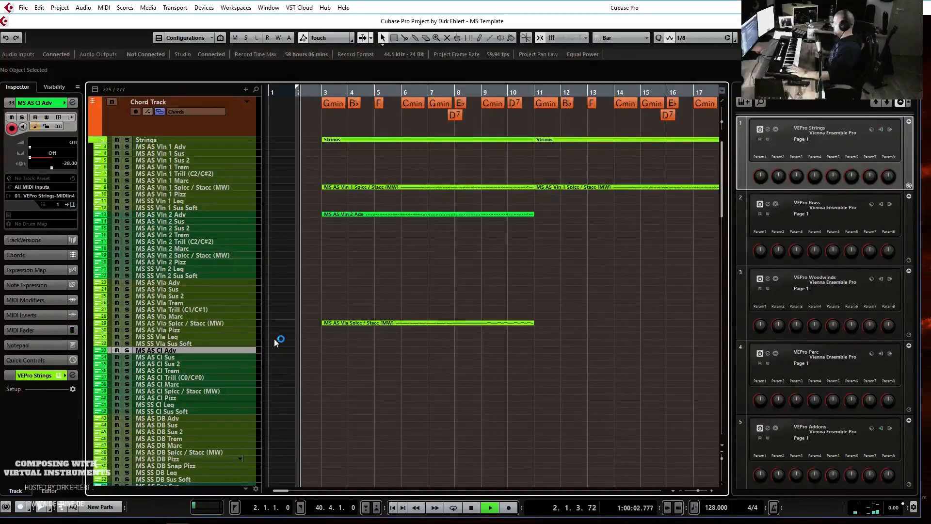
{"action": "key", "text": "space"}
{"action": "key", "text": "space"}
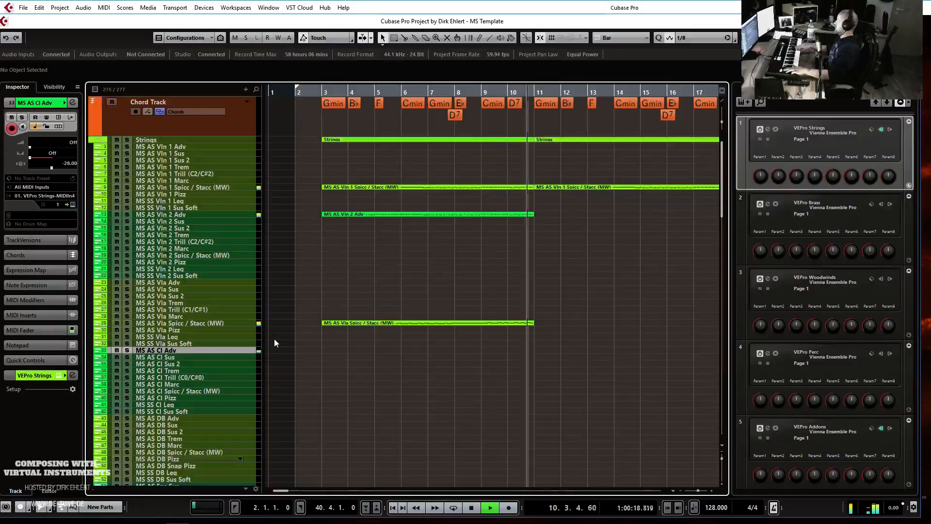
{"action": "key", "text": "space"}
{"action": "scroll", "coordinate": [386, 342], "scroll_direction": "down", "scroll_amount": 5}
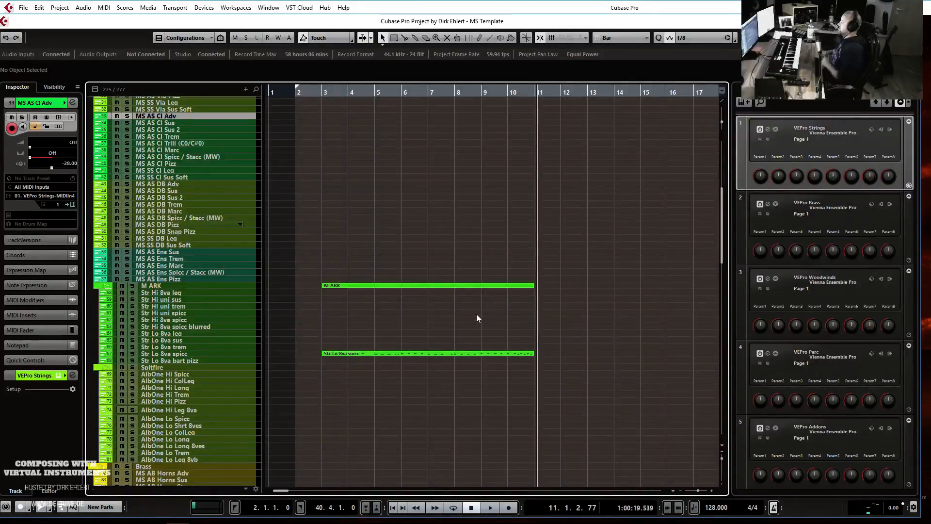
{"action": "scroll", "coordinate": [479, 255], "scroll_direction": "up", "scroll_amount": 4}
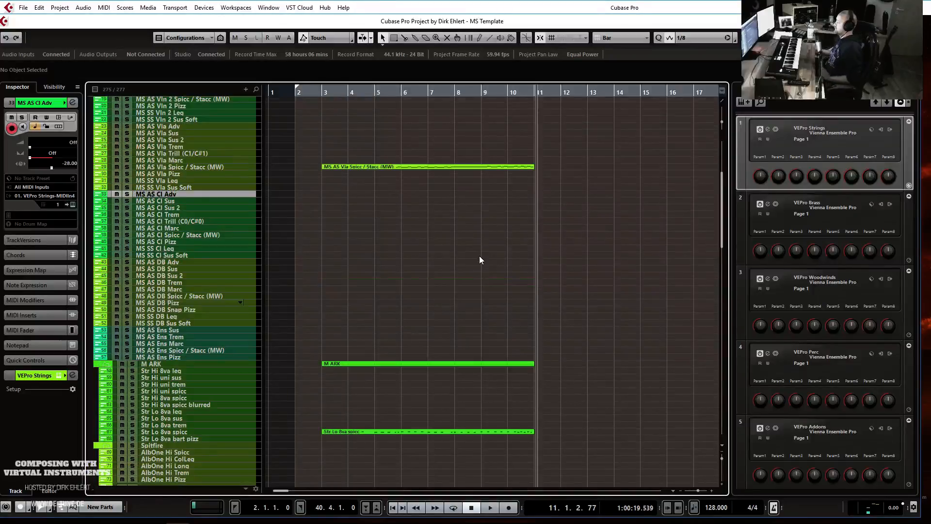
{"action": "key", "text": "ctrl+v"}
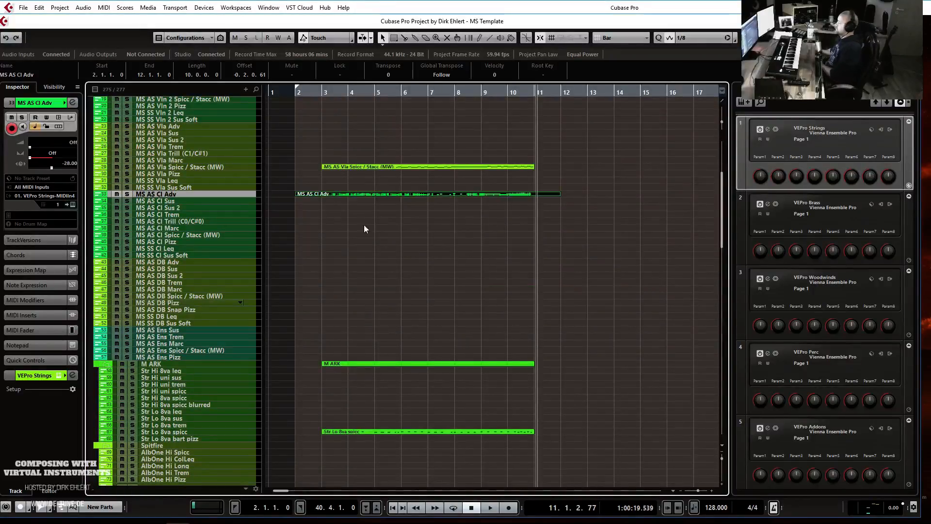
- Shift all notes in the MS AS Cl Adv part slightly later so the first note falls on the start of bar 3
{"action": "key", "text": "Return"}
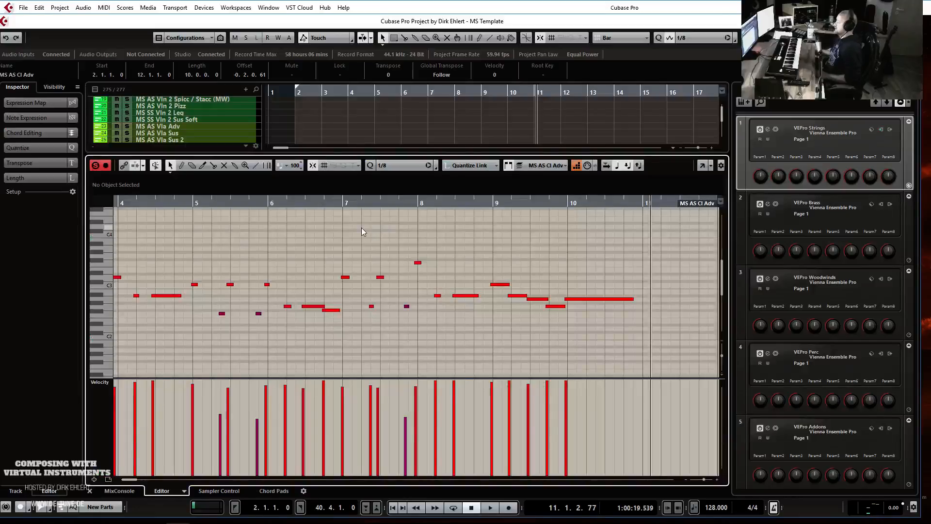
{"action": "key", "text": "ctrl+a"}
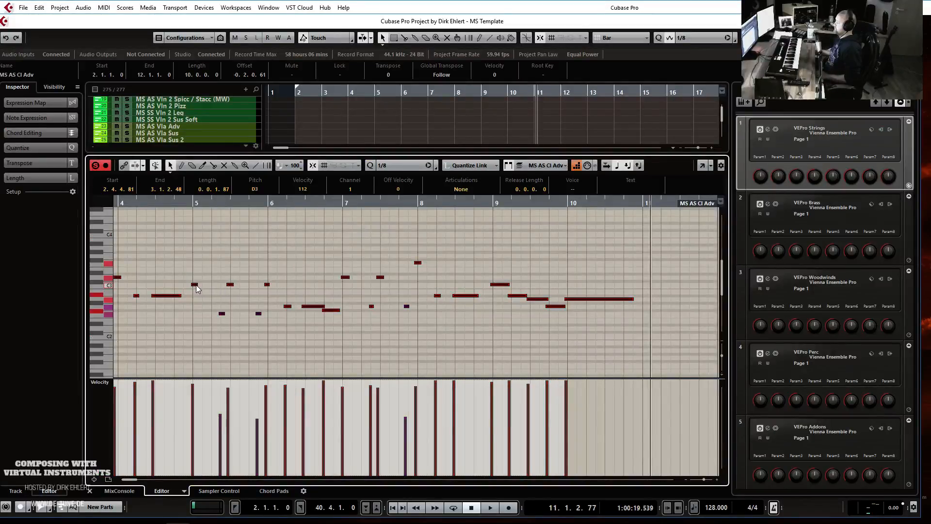
{"action": "left_click_drag", "start_coordinate": [195, 284], "coordinate": [197, 284]}
{"action": "scroll", "coordinate": [306, 257], "scroll_direction": "left", "scroll_amount": 5}
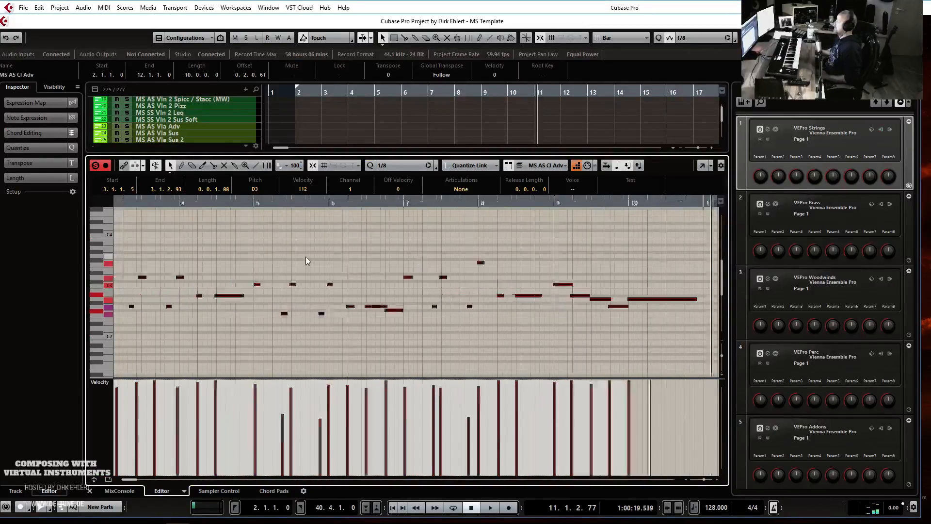
{"action": "scroll", "coordinate": [306, 258], "scroll_direction": "left", "scroll_amount": 3}
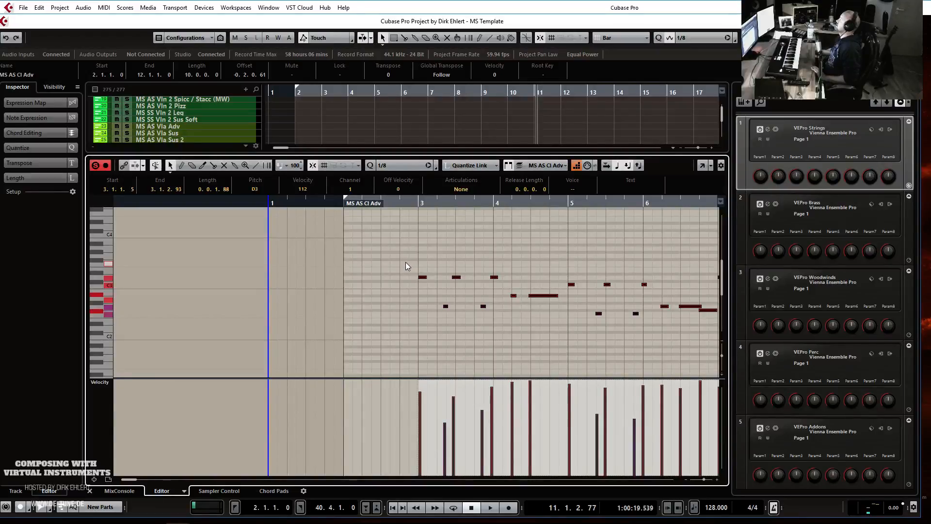
{"action": "left_click", "coordinate": [467, 221]}
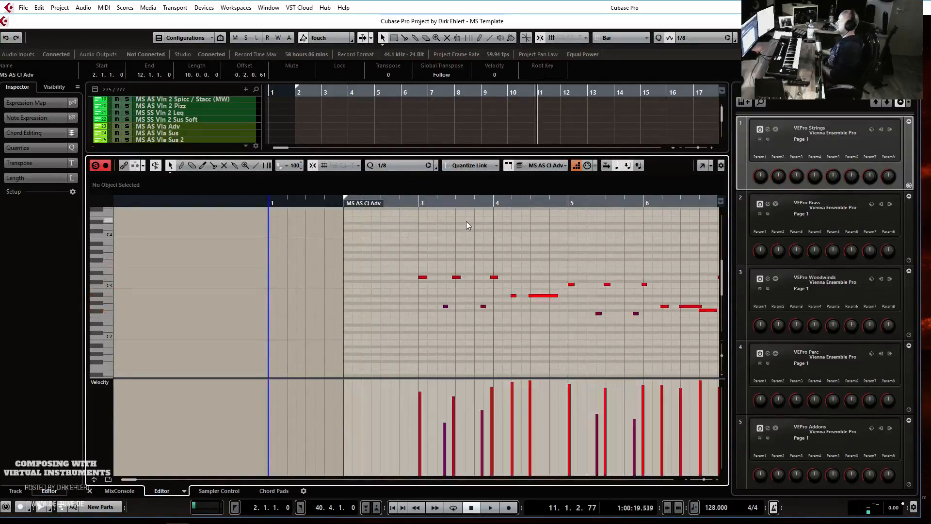
{"action": "key", "text": "ctrl+e"}
- Select the PS Oceania Full Oct track in the Voices folder
{"action": "scroll", "coordinate": [392, 258], "scroll_direction": "down", "scroll_amount": 15}
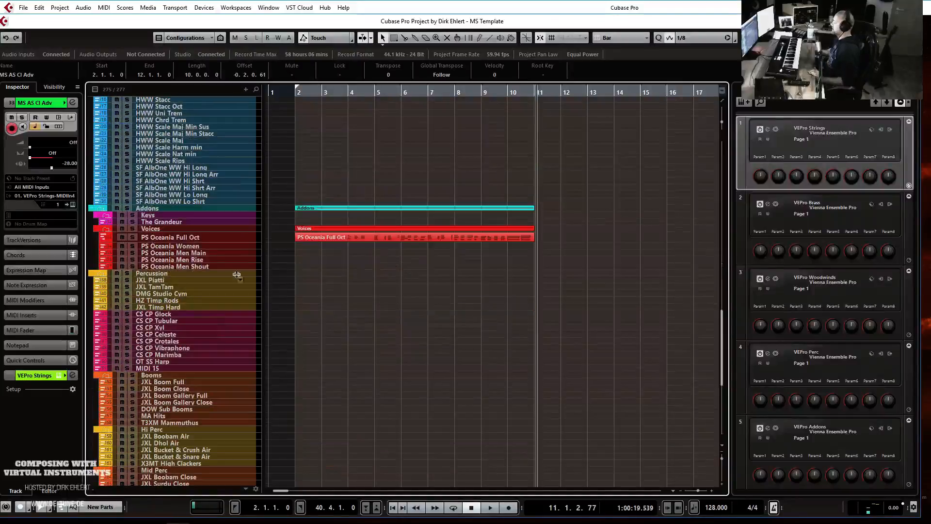
{"action": "left_click", "coordinate": [191, 239]}
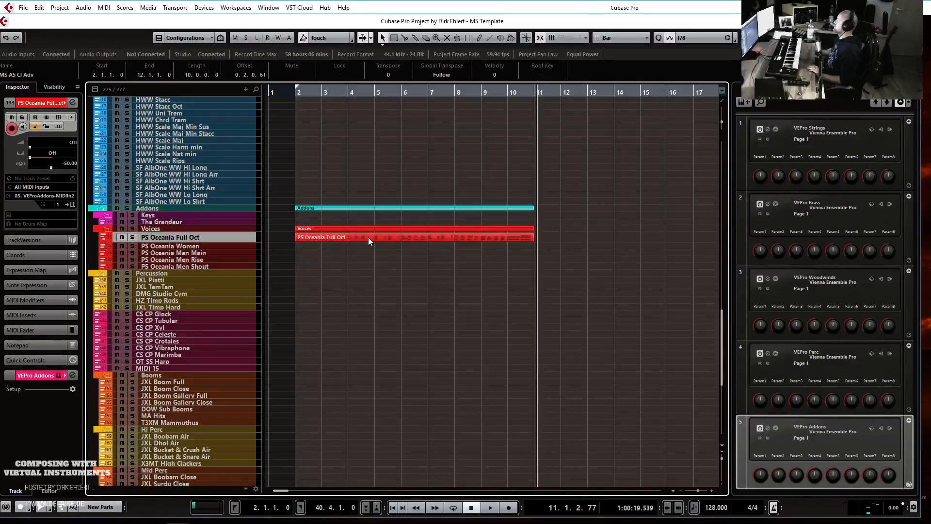
- Turn on iterative quantize, tighten the MS AS Cl Adv part's notes to the 1/8 grid, and play the passage from bar 3
{"action": "scroll", "coordinate": [367, 235], "scroll_direction": "up", "scroll_amount": 20}
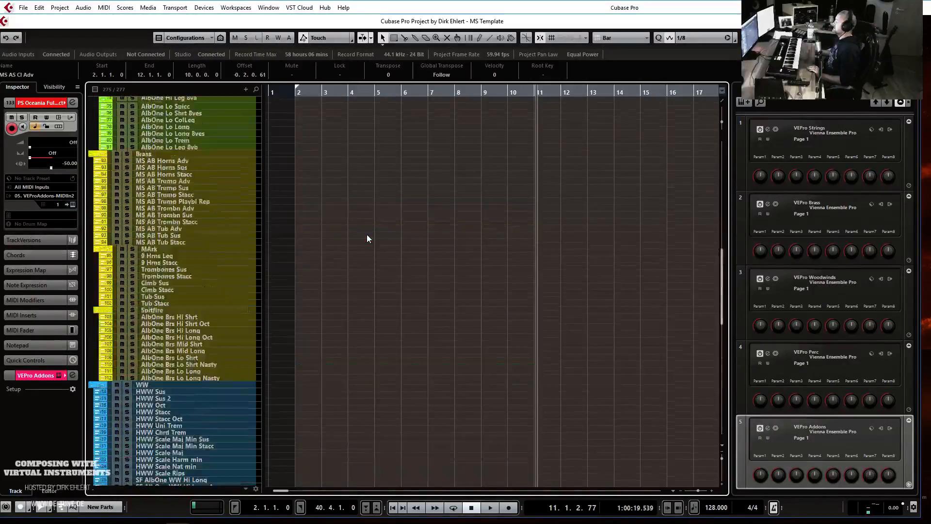
{"action": "double_click", "coordinate": [336, 272]}
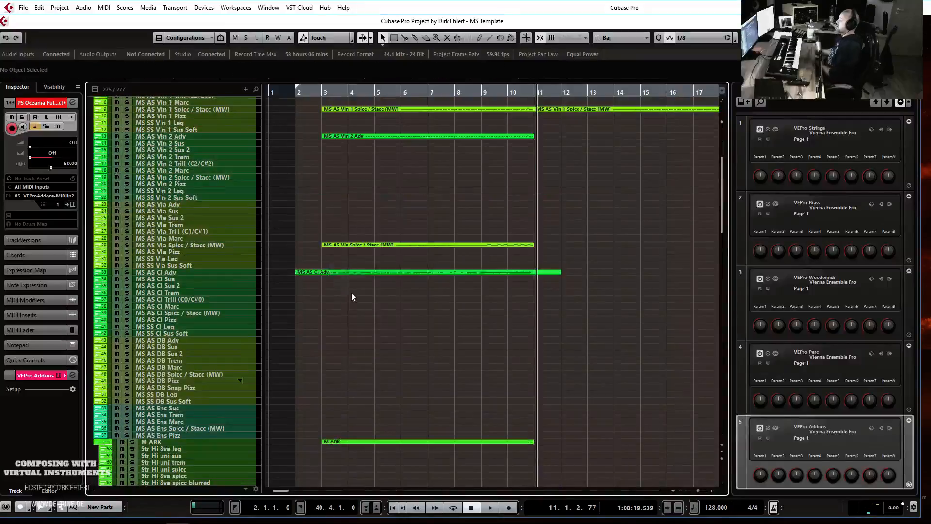
{"action": "key", "text": "KP_1"}
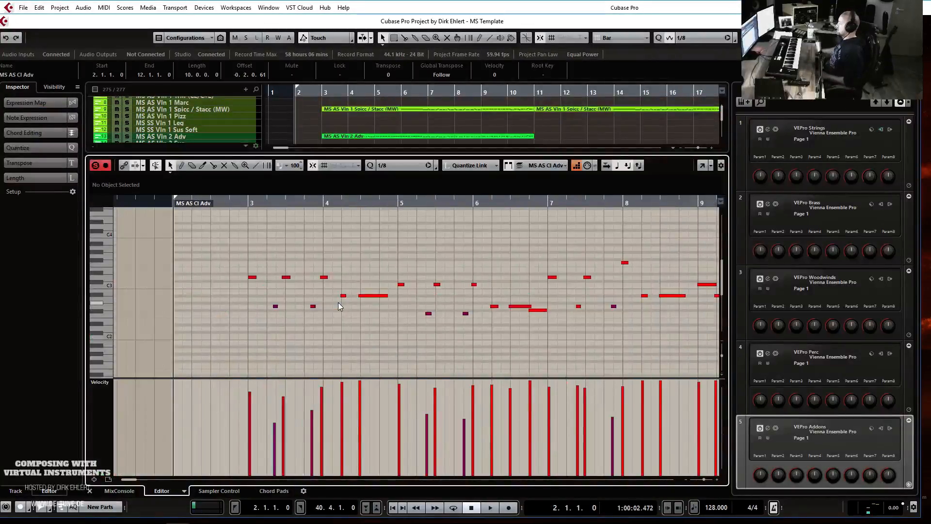
{"action": "left_click", "coordinate": [371, 166]}
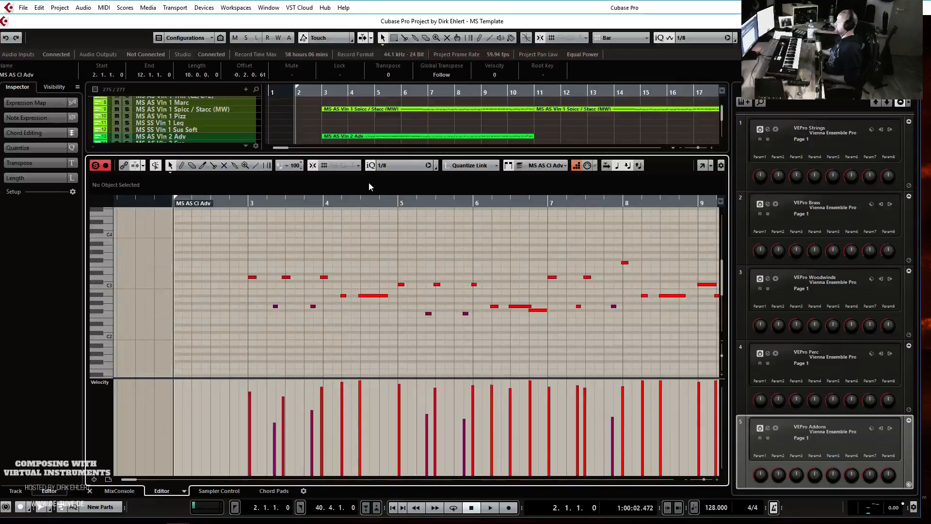
{"action": "left_click", "coordinate": [255, 204]}
{"action": "key", "text": "space"}
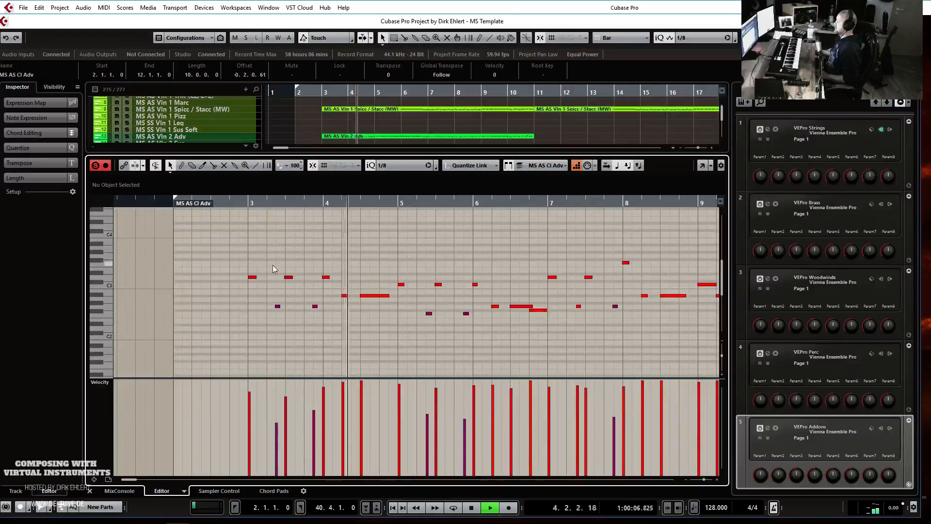
{"action": "key", "text": "space"}
{"action": "key", "text": "Return"}
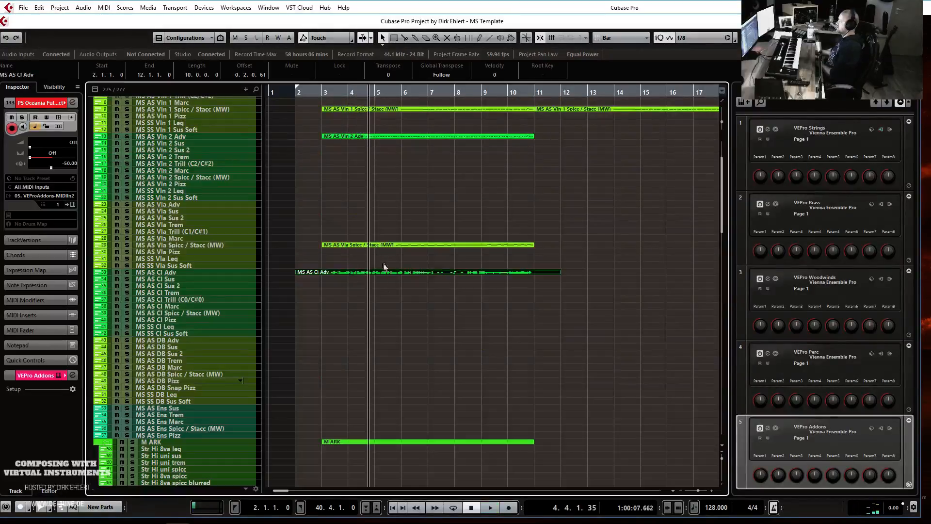
- Open all string parts, including the new cello part, together in the Key Editor and play them back
{"action": "scroll", "coordinate": [394, 327], "scroll_direction": "down", "scroll_amount": 6}
{"action": "left_click_drag", "start_coordinate": [372, 356], "coordinate": [431, 151]}
{"action": "key", "text": "Return"}
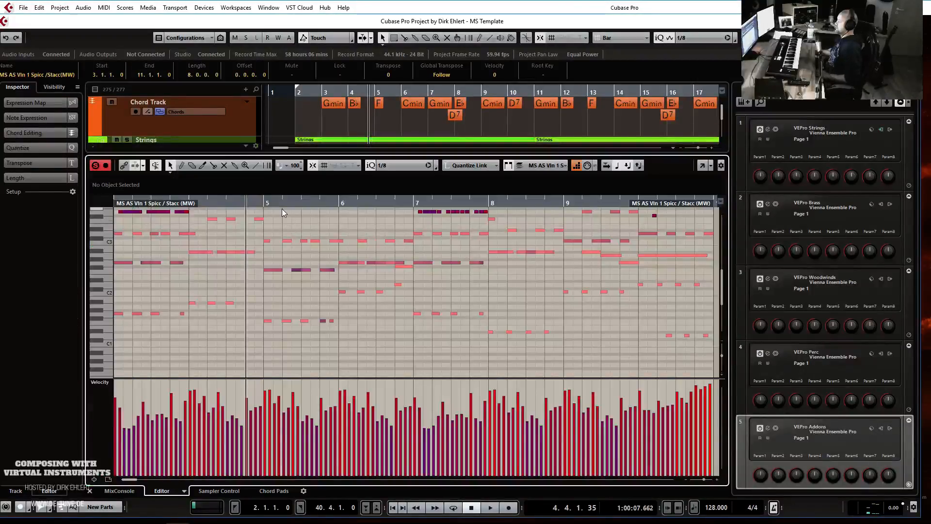
{"action": "key", "text": "space"}
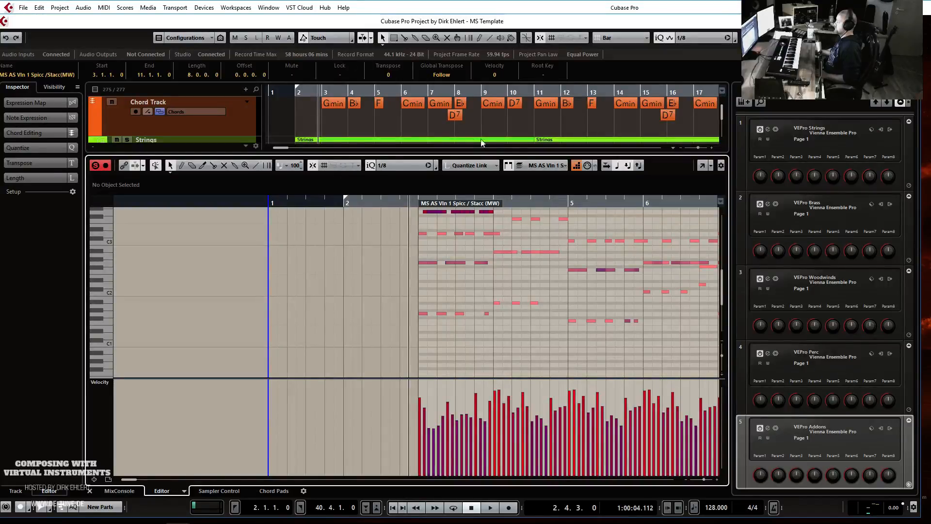
- Make MS AS Cl Adv the active part, play it back, and lower its short note at the start of bar 8 to D#3
{"action": "left_click", "coordinate": [547, 165]}
{"action": "left_click", "coordinate": [558, 200]}
{"action": "key", "text": "space"}
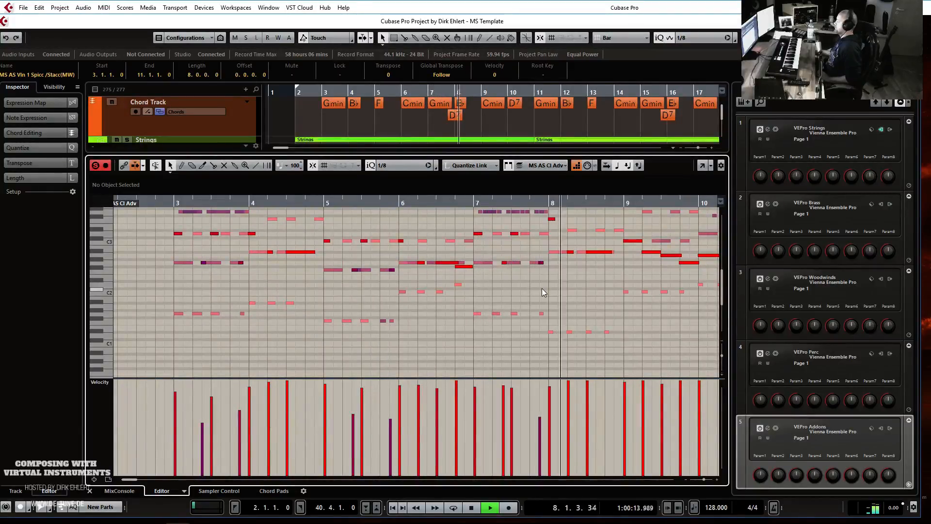
{"action": "key", "text": "space"}
{"action": "left_click_drag", "start_coordinate": [552, 219], "coordinate": [554, 240]}
{"action": "key", "text": "Down"}
{"action": "key", "text": "space"}
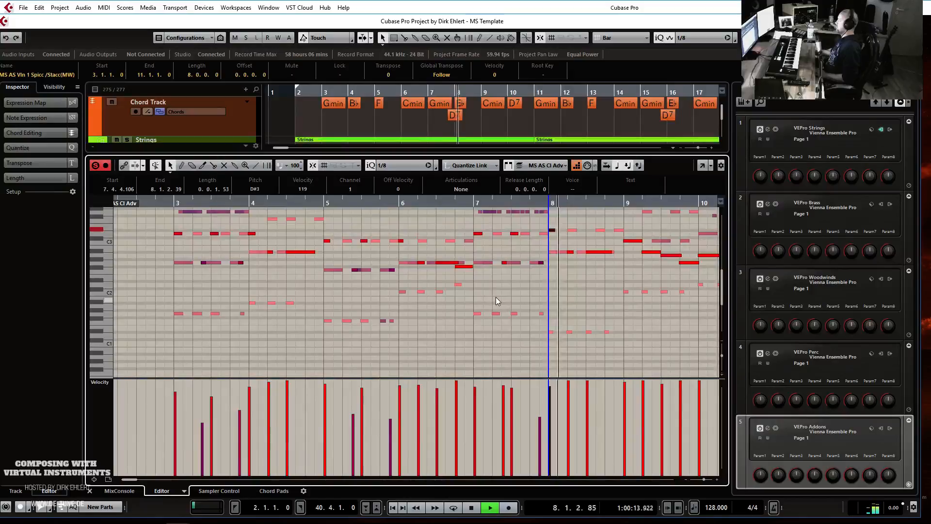
- Play on to bar 10 and delete the long held note there in the MS AS Cl Adv part
{"action": "scroll", "coordinate": [481, 298], "scroll_direction": "down", "scroll_amount": 2}
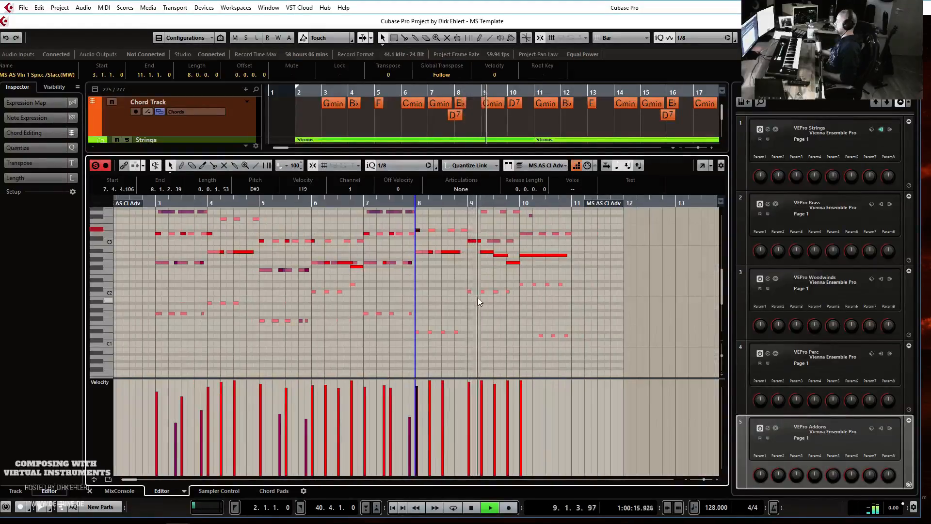
{"action": "key", "text": "space"}
{"action": "left_click", "coordinate": [527, 257]}
{"action": "key", "text": "Delete"}
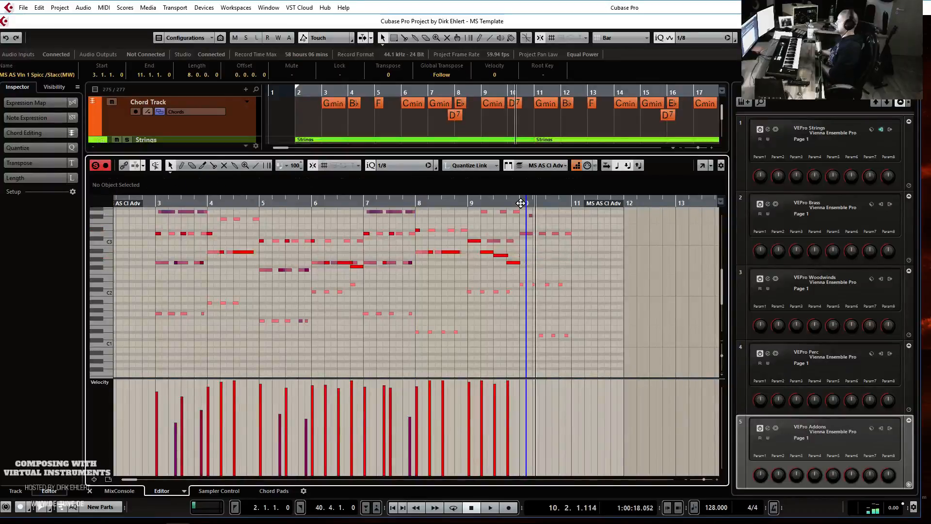
- Close the Key Editor and shorten the MS AS Cl Adv part so it ends at bar 10
{"action": "key", "text": "ctrl+alt+e"}
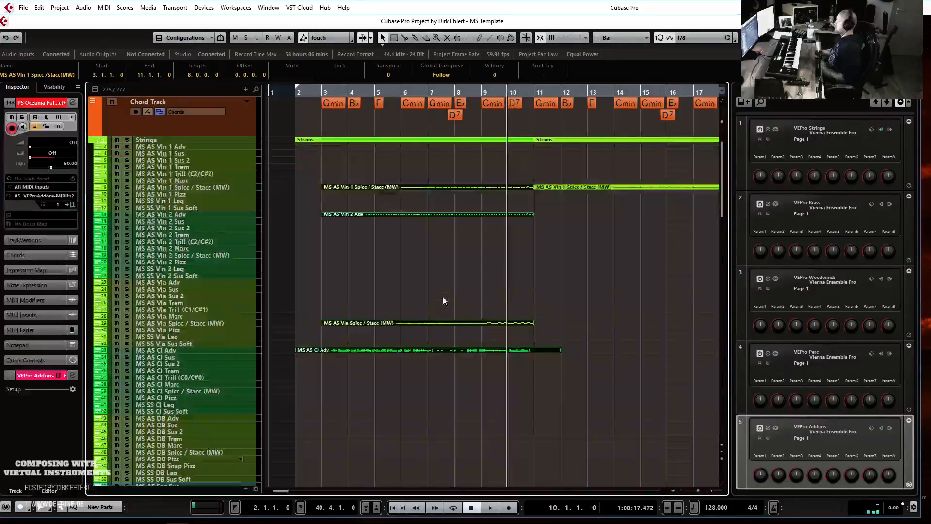
{"action": "left_click", "coordinate": [556, 365]}
{"action": "left_click_drag", "start_coordinate": [560, 350], "coordinate": [508, 353]}
- Create a one-bar part at bar 10 on the MS AS Cl Trem track and draw an A2 note from its start
{"action": "left_click", "coordinate": [196, 376]}
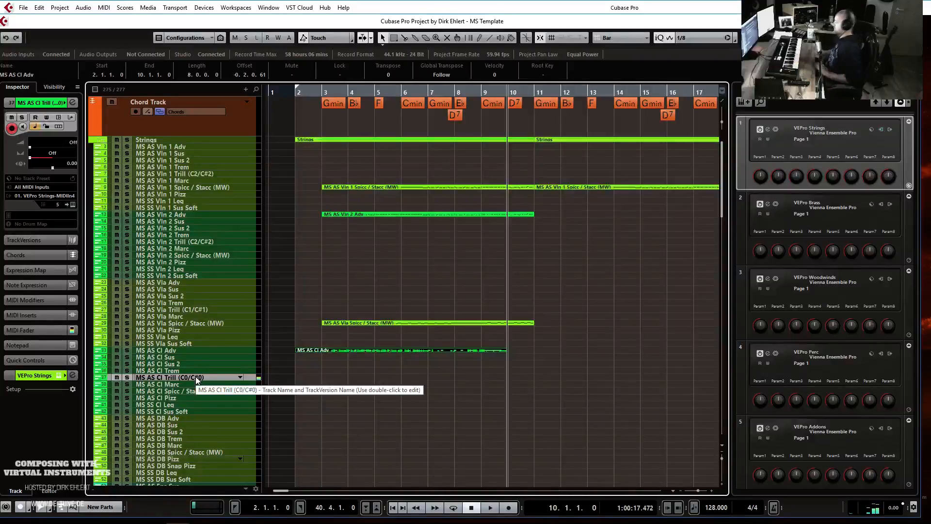
{"action": "left_click", "coordinate": [511, 369]}
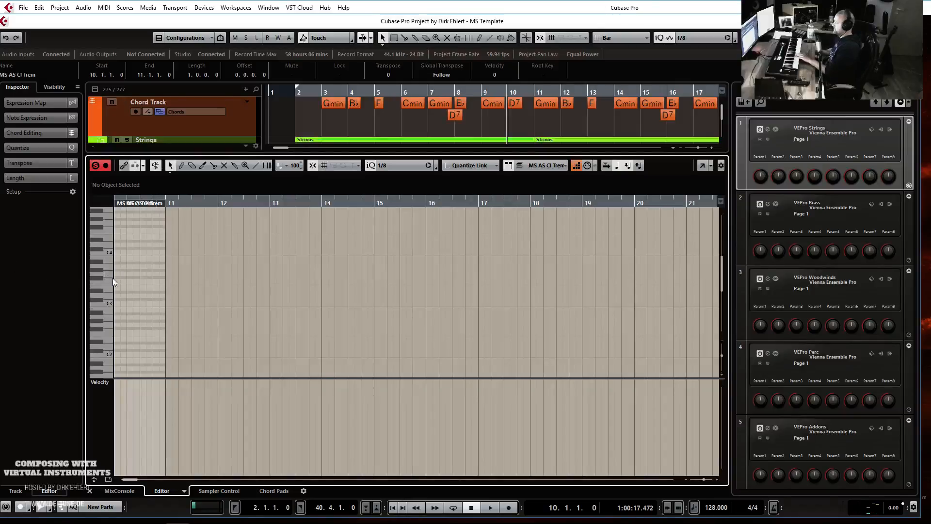
{"action": "left_click_drag", "start_coordinate": [115, 317], "coordinate": [147, 321]}
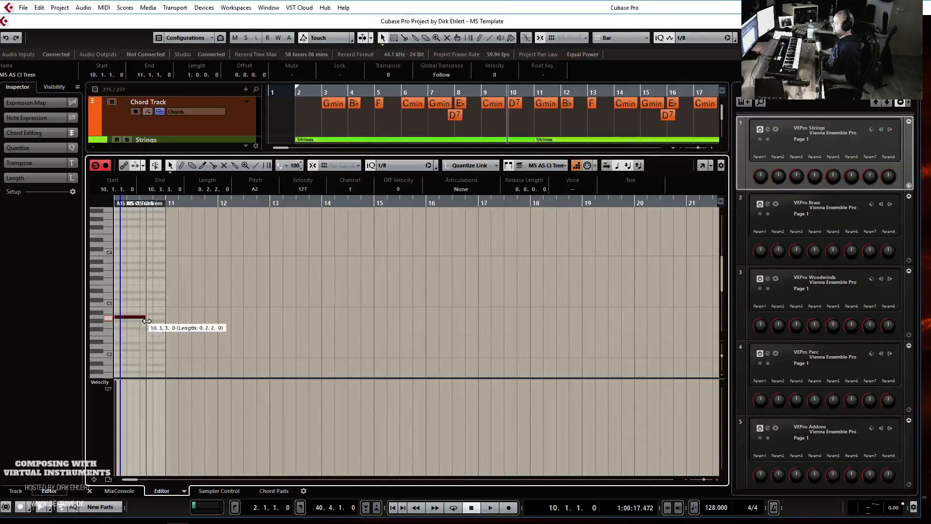
- Show CC 1 (Modulation) in the controller lane, draw it at maximum across the tremolo part, and play the bar
{"action": "left_click", "coordinate": [105, 386]}
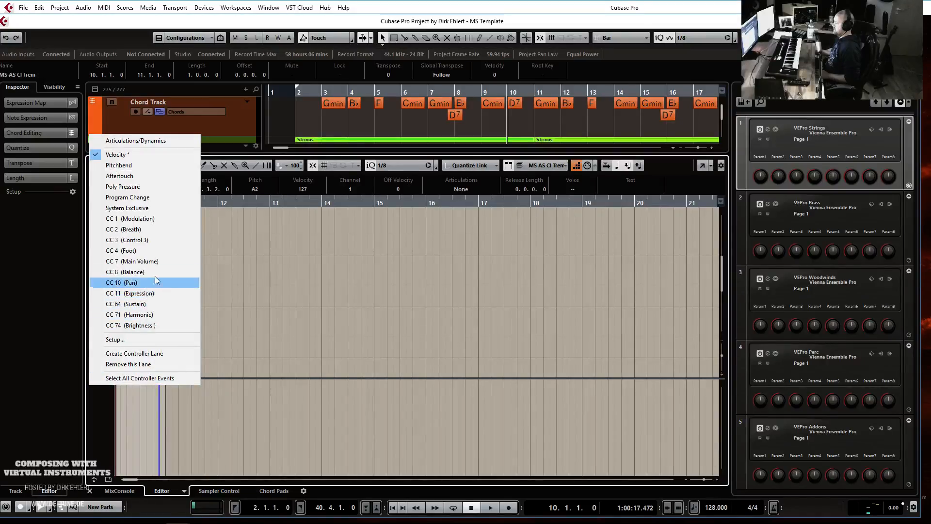
{"action": "left_click", "coordinate": [146, 219]}
{"action": "left_click_drag", "start_coordinate": [118, 411], "coordinate": [124, 364]}
{"action": "key", "text": "g"}
{"action": "key", "text": "g"}
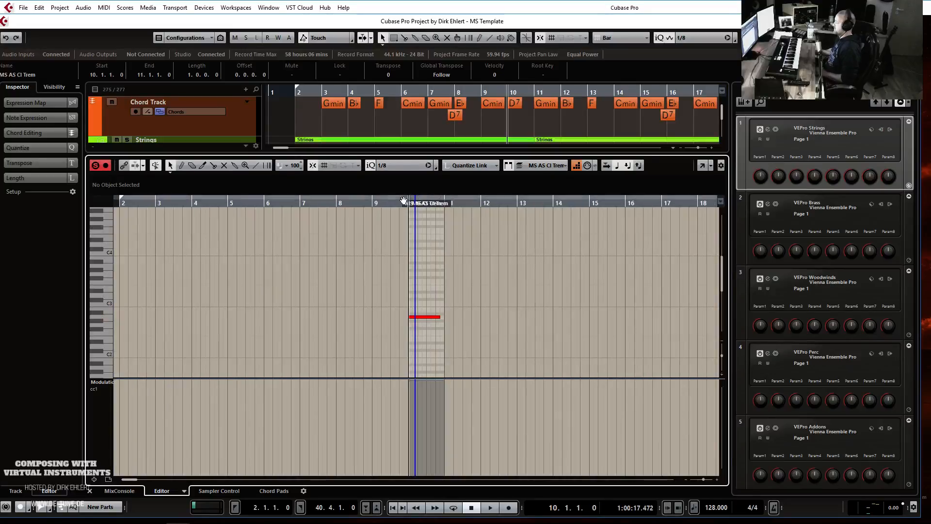
{"action": "key", "text": "space"}
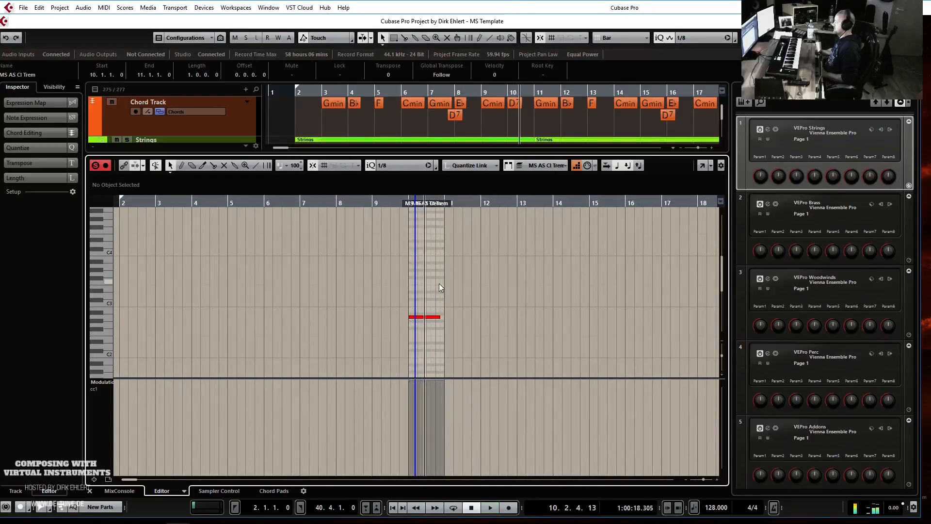
- Move the one-bar part from MS AS Cl Trem to the MS AS Cl Trill (C0/C#0) track and audition it in the Key Editor
{"action": "key", "text": "ctrl+e"}
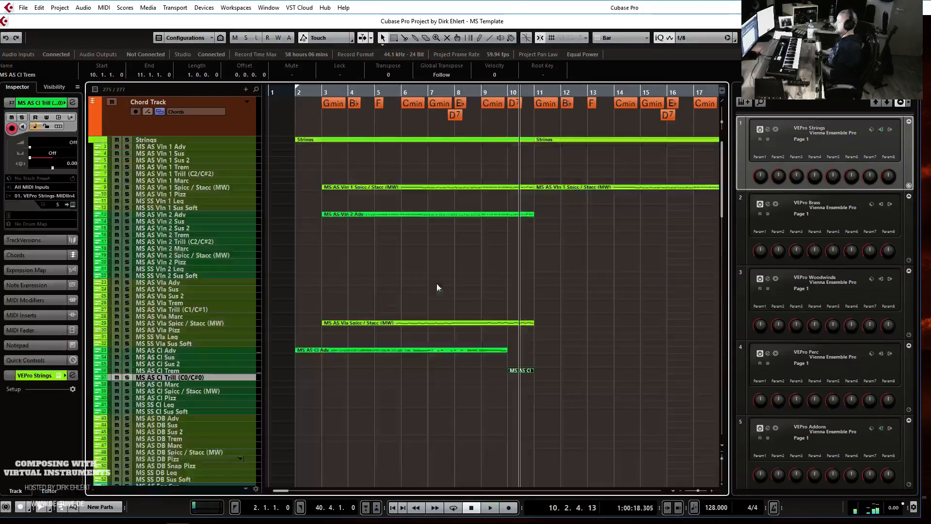
{"action": "left_click_drag", "start_coordinate": [517, 371], "coordinate": [517, 377]}
{"action": "double_click", "coordinate": [517, 377]}
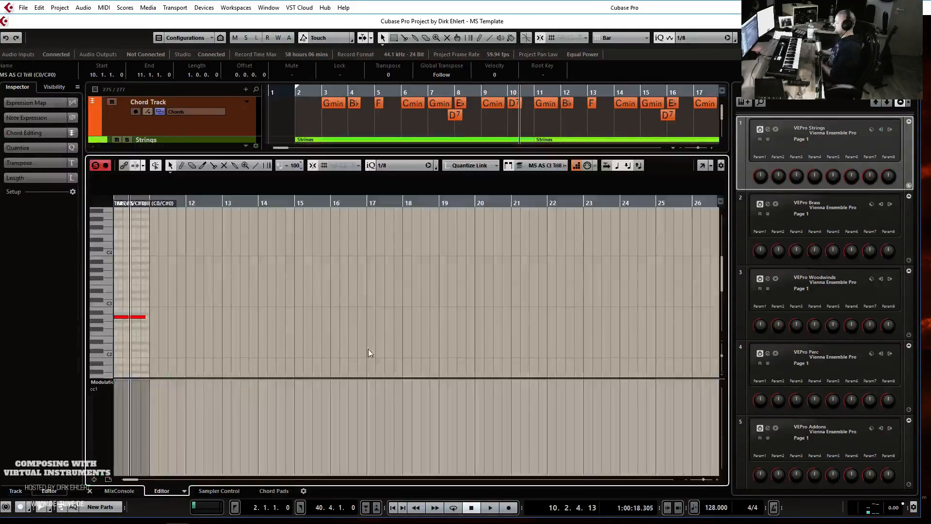
{"action": "scroll", "coordinate": [288, 274], "scroll_direction": "left", "scroll_amount": 2}
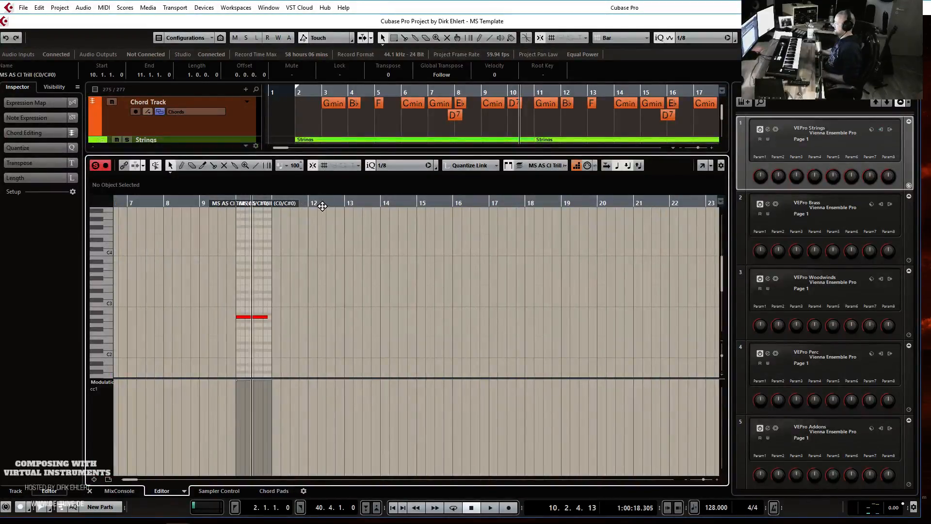
{"action": "left_click", "coordinate": [231, 209]}
{"action": "key", "text": "space"}
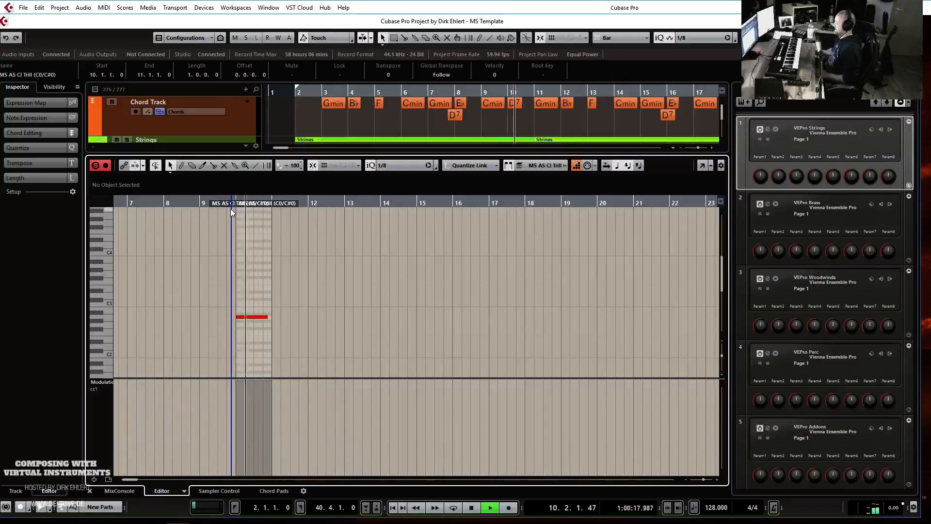
{"action": "key", "text": "space"}
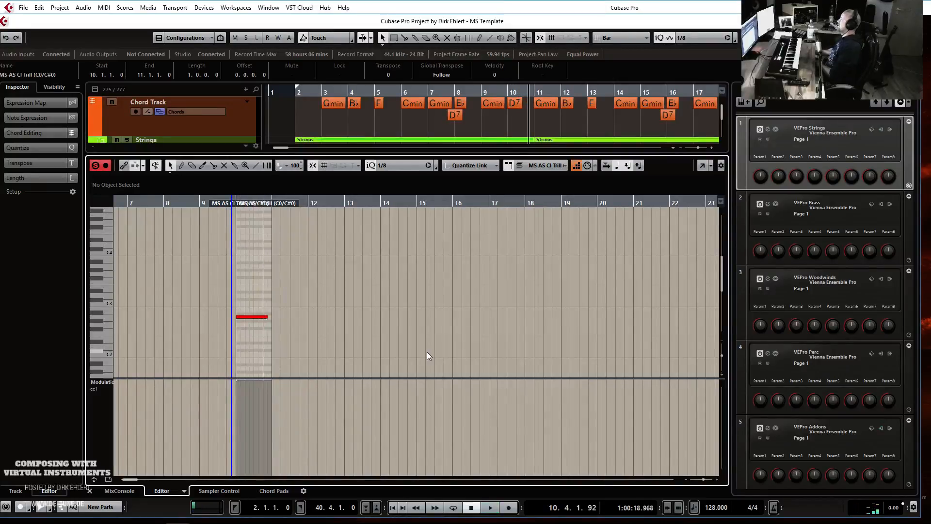
- Return to the arrangement, solo the Strings folder, and play the passage from bar 9
{"action": "key", "text": "ctrl+e"}
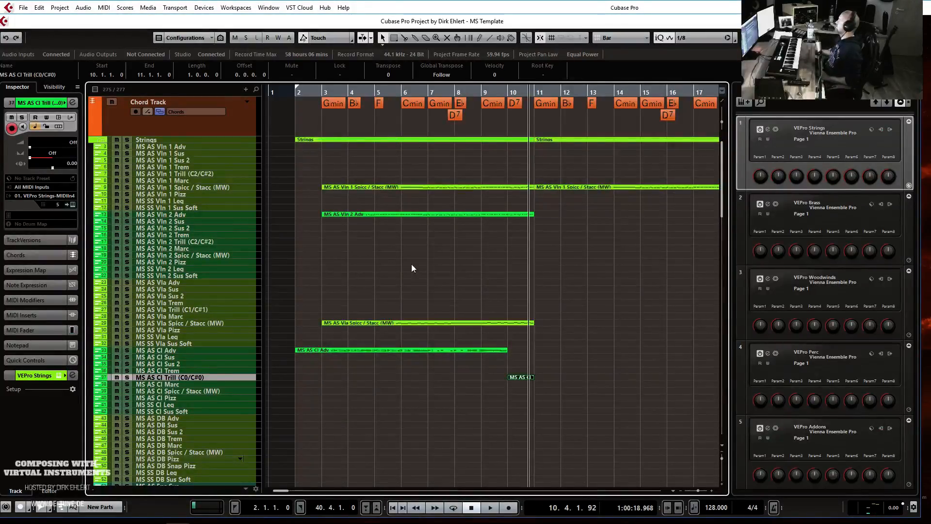
{"action": "double_click", "coordinate": [479, 93]}
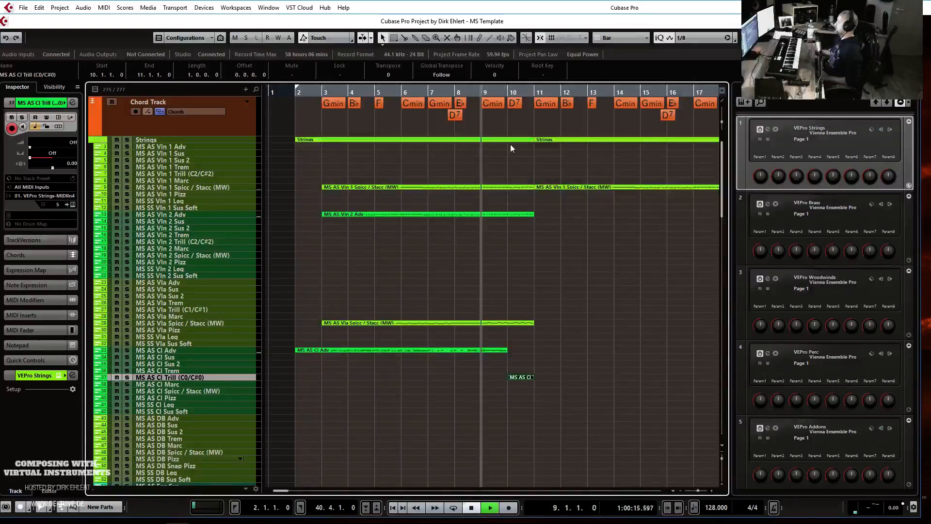
{"action": "left_click", "coordinate": [127, 140]}
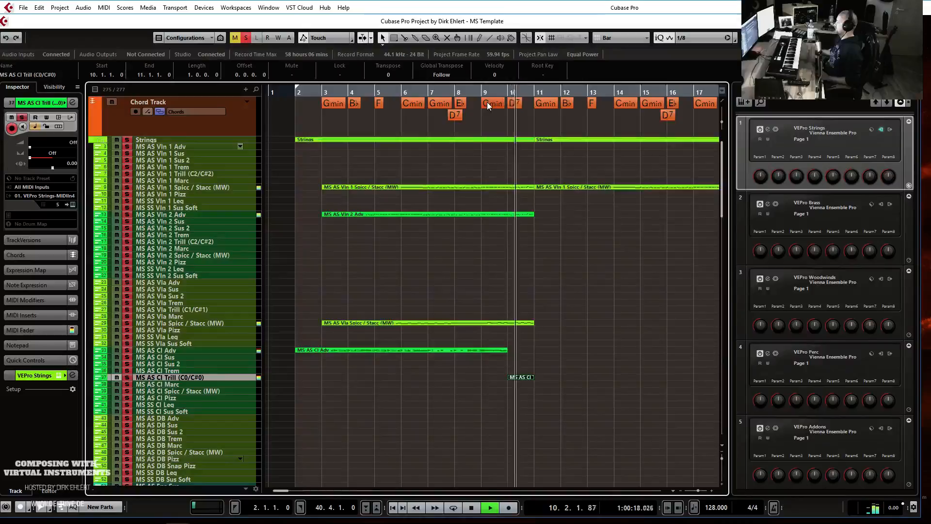
{"action": "key", "text": "space"}
- Open the MS AS Cl Trill (C0/C#0) part at bar 10 and set the quantize value to 1/64
{"action": "double_click", "coordinate": [522, 377]}
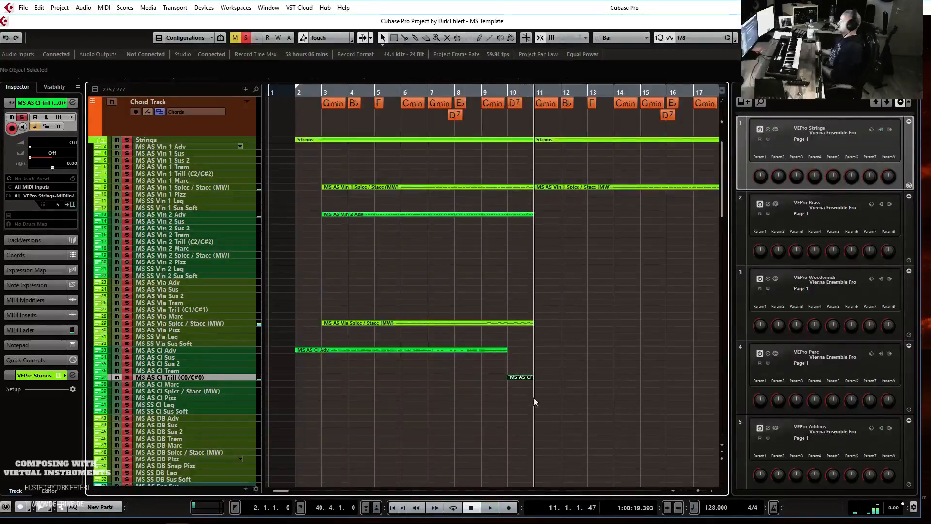
{"action": "scroll", "coordinate": [278, 340], "scroll_direction": "up", "scroll_amount": 7}
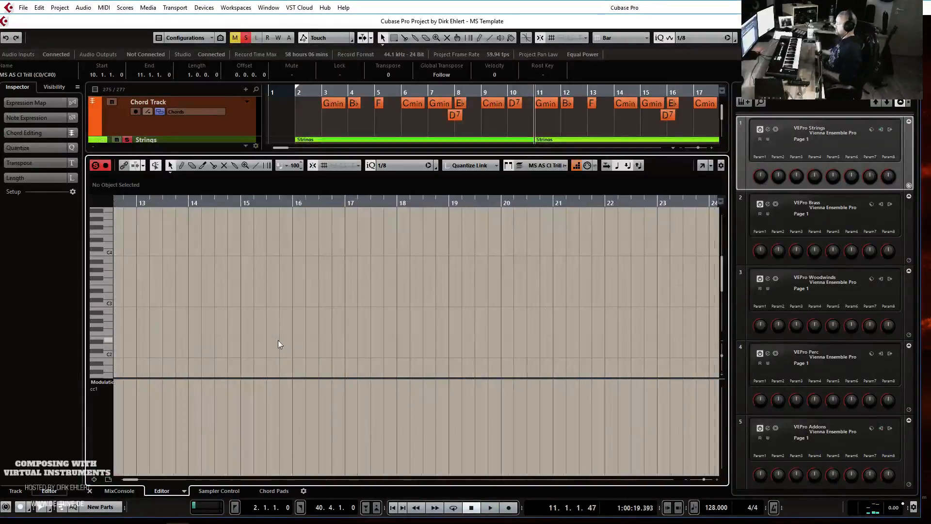
{"action": "scroll", "coordinate": [445, 298], "scroll_direction": "left", "scroll_amount": 2}
{"action": "scroll", "coordinate": [444, 297], "scroll_direction": "left", "scroll_amount": 5}
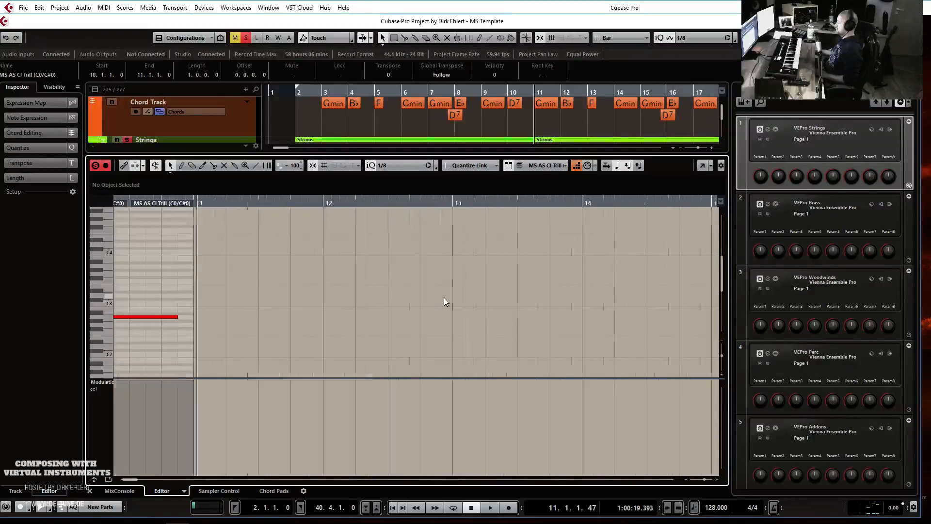
{"action": "left_click", "coordinate": [428, 167]}
{"action": "left_click", "coordinate": [404, 243]}
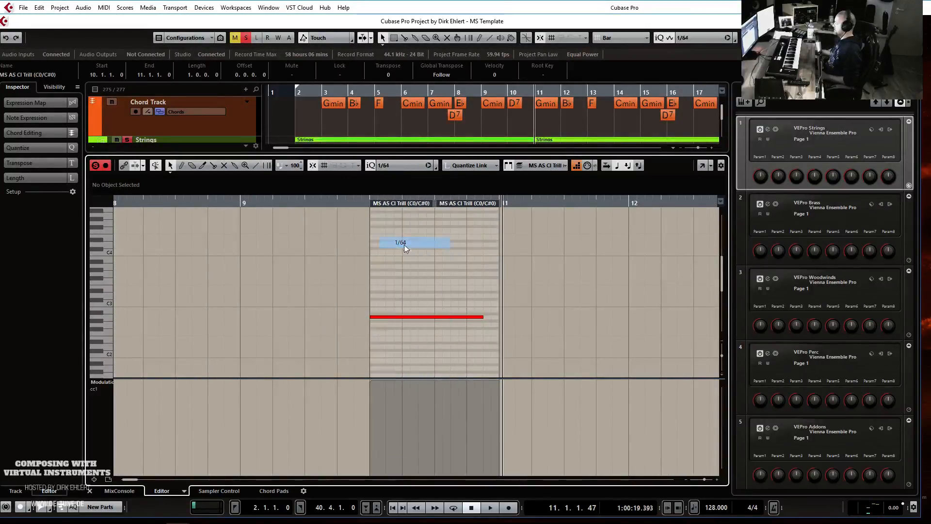
- Redraw the trill part's modulation at maximum, extend its A2 note almost to bar 11, and play it back
{"action": "mouse_move", "coordinate": [378, 380]}
{"action": "left_mouse_down"}
{"action": "mouse_move", "coordinate": [421, 413]}
{"action": "mouse_move", "coordinate": [488, 381]}
{"action": "left_mouse_up"}
{"action": "left_click_drag", "start_coordinate": [481, 317], "coordinate": [497, 316]}
{"action": "left_click", "coordinate": [371, 200]}
{"action": "key", "text": "space"}
{"action": "key", "text": "space"}
{"action": "key", "text": "Return"}
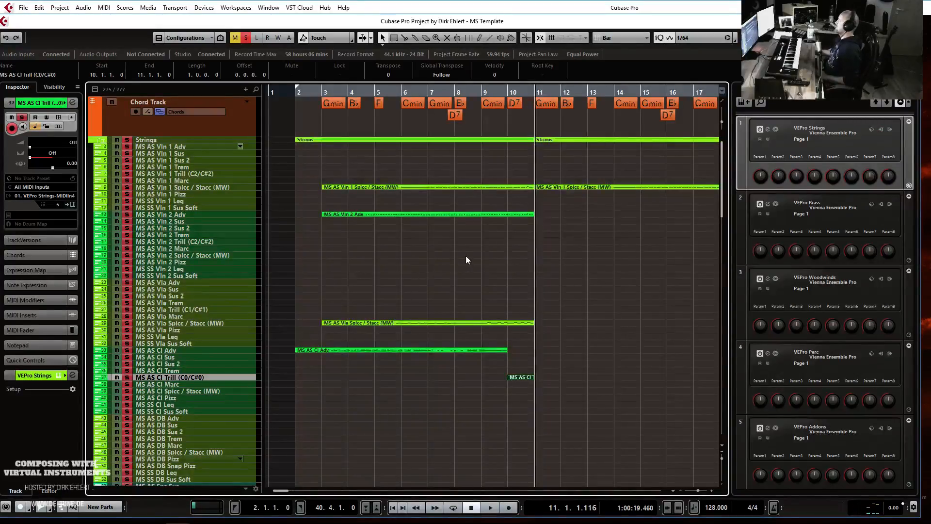
- Place the cursor at bar 3 and draw an empty part from bar 3 to bar 11 on the AlbOne Hi Spicc track
{"action": "left_click", "coordinate": [322, 92]}
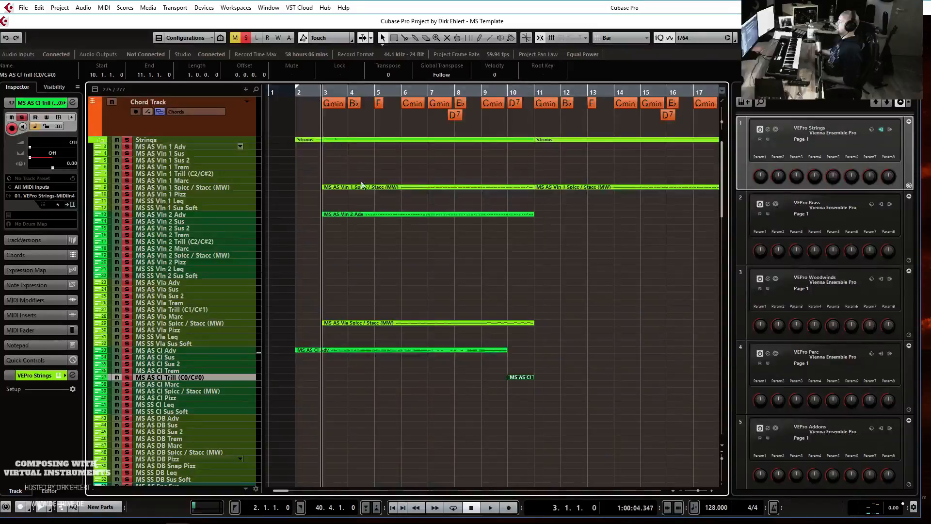
{"action": "scroll", "coordinate": [435, 247], "scroll_direction": "down", "scroll_amount": 7}
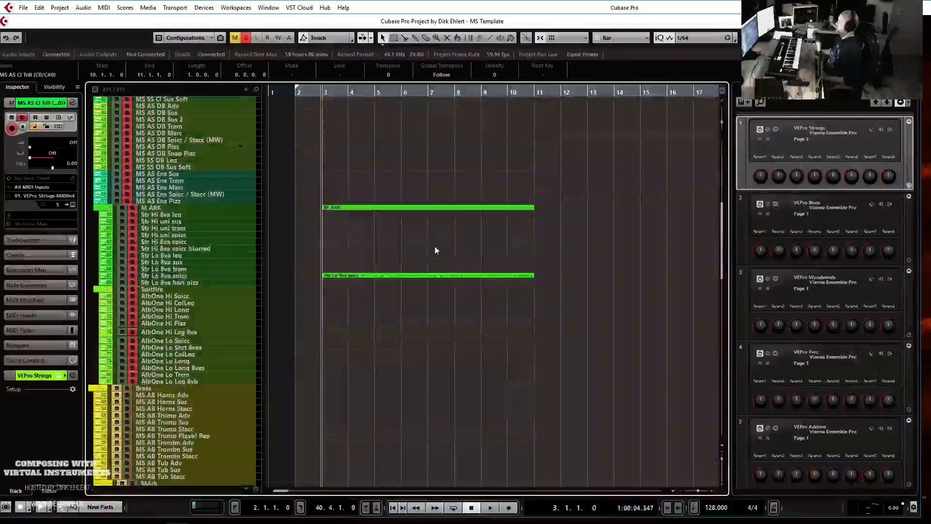
{"action": "left_click", "coordinate": [187, 297]}
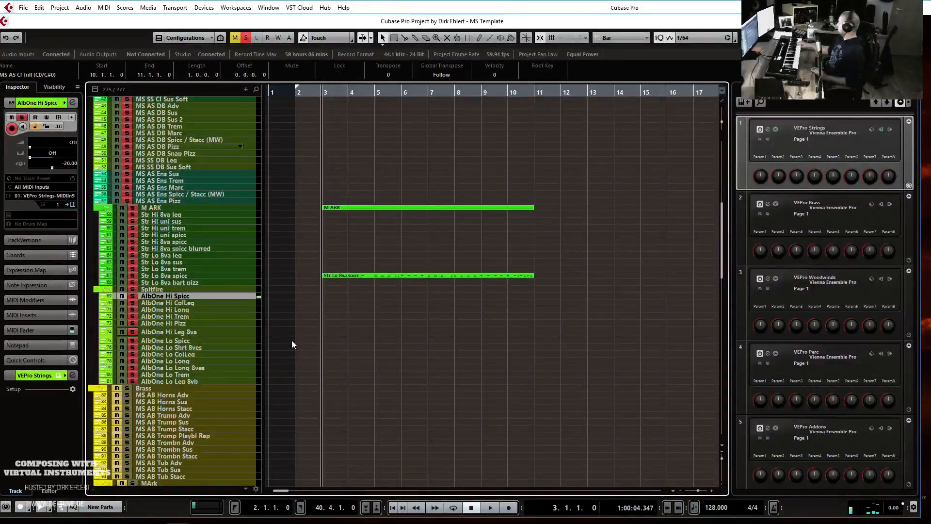
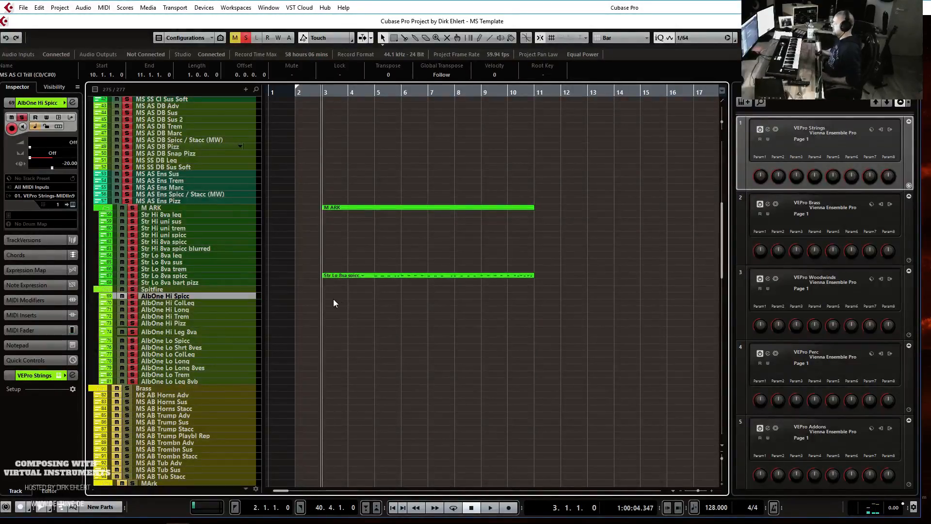
{"action": "left_click_drag", "start_coordinate": [326, 294], "coordinate": [533, 294]}
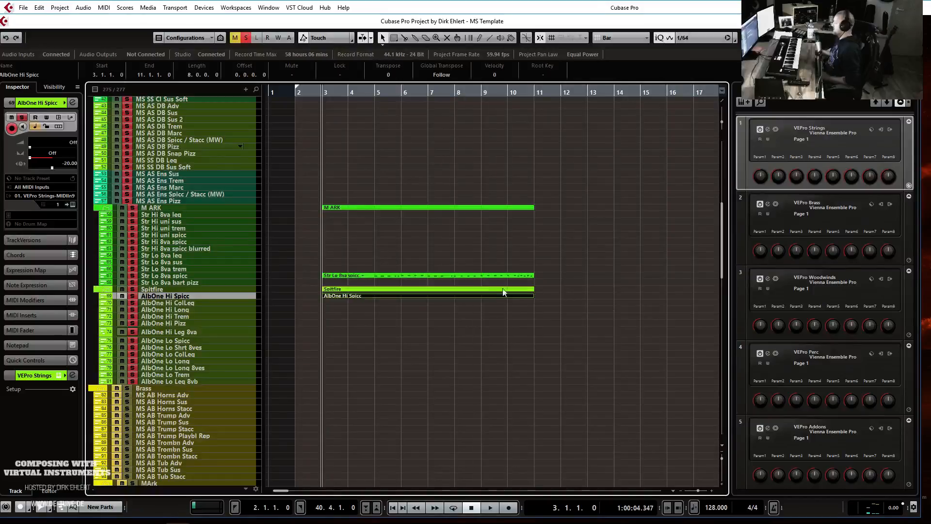
- Open the AlbOne Hi Spicc part in the Key Editor, set the quantize value to 1/8, and enter its notes
{"action": "key", "text": "Return"}
{"action": "left_click", "coordinate": [411, 165]}
{"action": "left_click", "coordinate": [415, 209]}
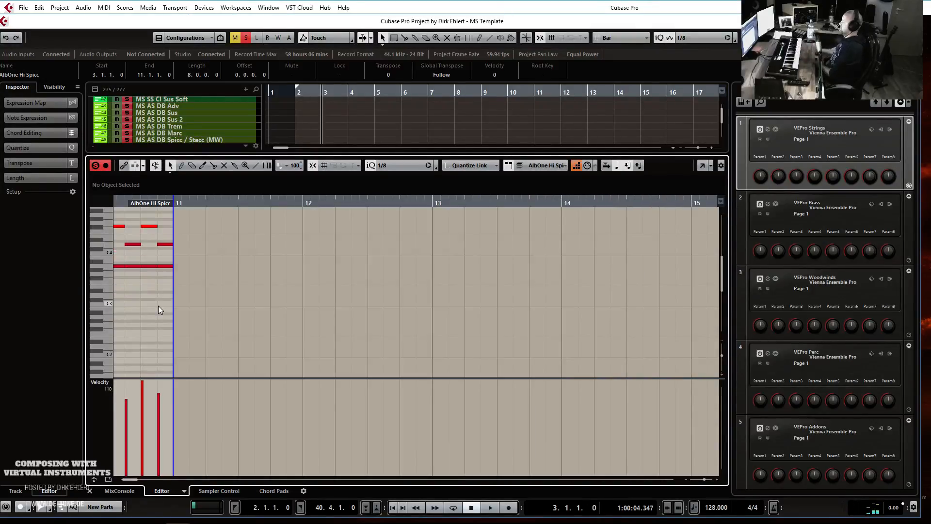
{"action": "key", "text": "Return"}
- Open the Strings folder part to show all string parts together in the Key Editor and play them back
{"action": "scroll", "coordinate": [389, 296], "scroll_direction": "up", "scroll_amount": 8}
{"action": "double_click", "coordinate": [350, 139]}
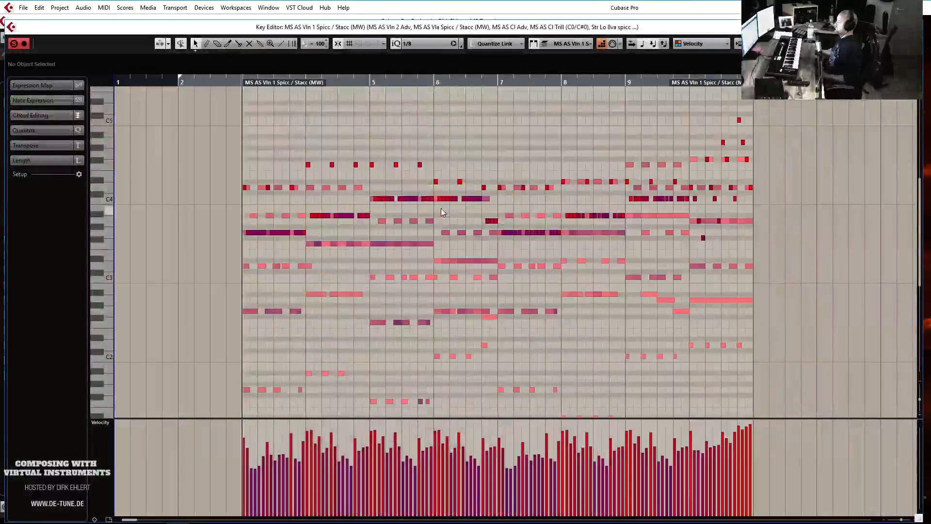
{"action": "key", "text": "space"}
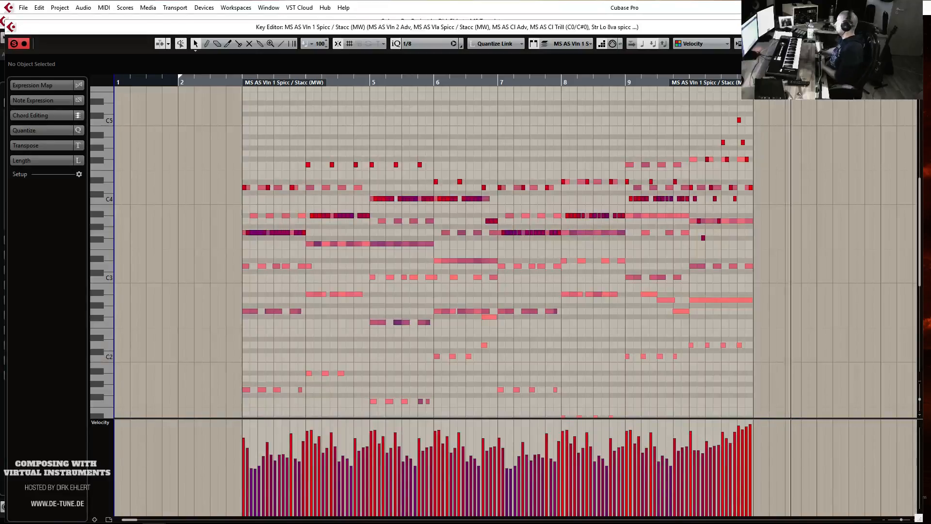
{"action": "key", "text": "Return"}
{"action": "key", "text": "space"}
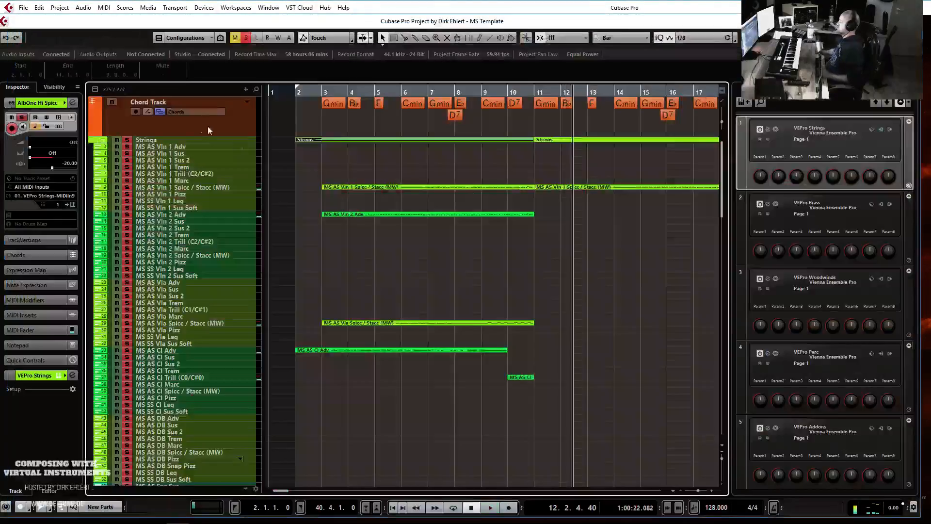
- Take the Strings folder out of solo and play the full arrangement from bar 2, checking the M ARK and Spitfire tracks
{"action": "left_click", "coordinate": [127, 140]}
{"action": "key", "text": "KP_1"}
{"action": "key", "text": "space"}
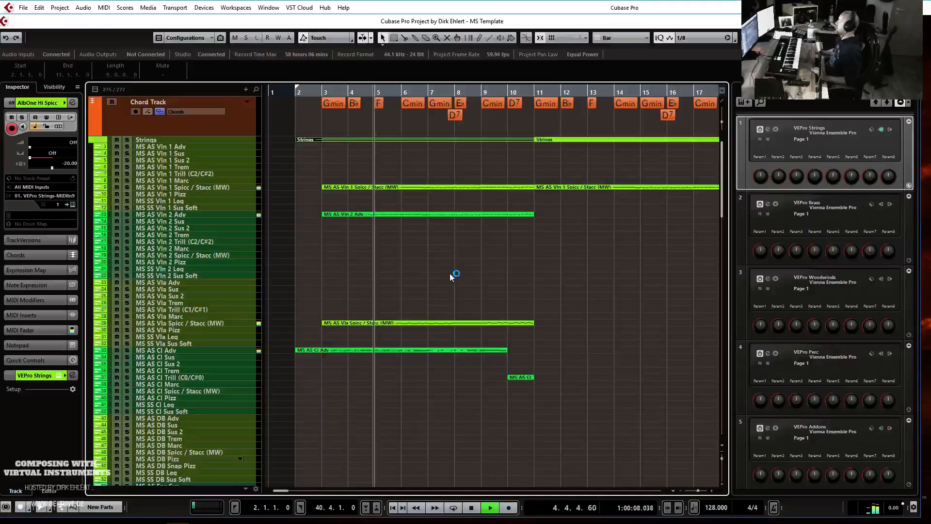
{"action": "scroll", "coordinate": [461, 243], "scroll_direction": "down", "scroll_amount": 7}
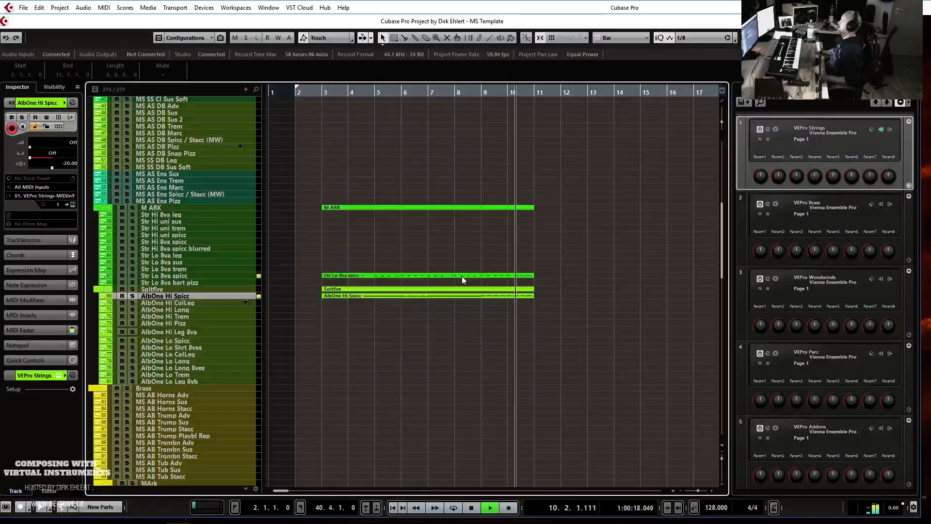
- Stop playback and audition the MS AB Trump Adv, Trombn Adv and Trombn Stacc tracks, playing the arrangement from bar 7 with Trombn Adv selected
{"action": "key", "text": "space"}
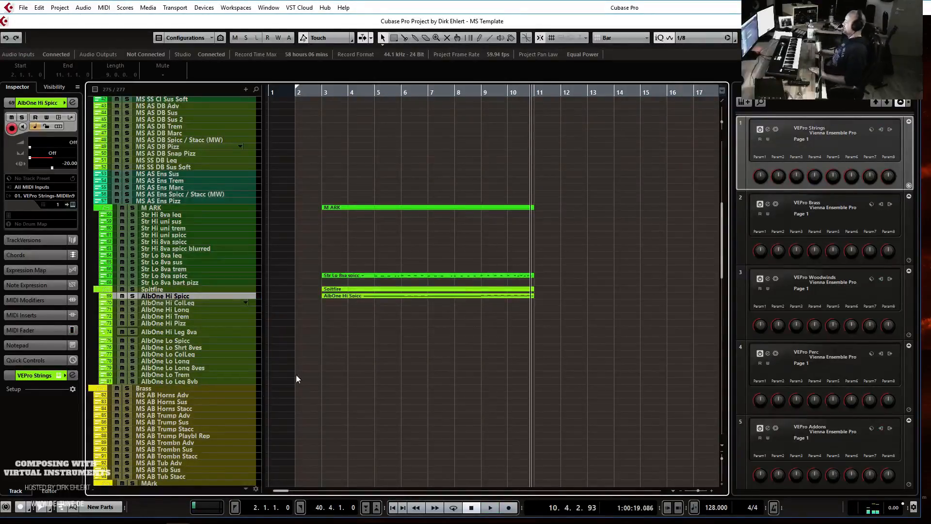
{"action": "scroll", "coordinate": [238, 415], "scroll_direction": "down", "scroll_amount": 4}
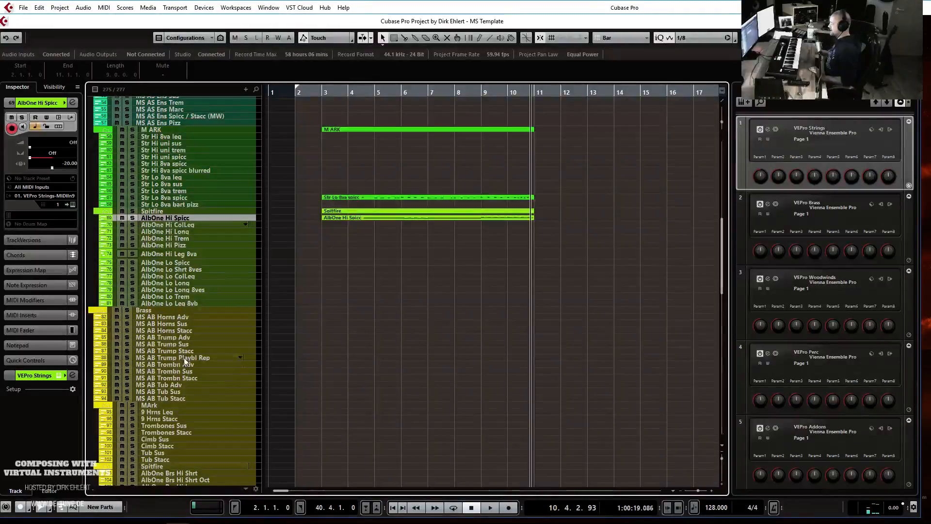
{"action": "left_click", "coordinate": [175, 338]}
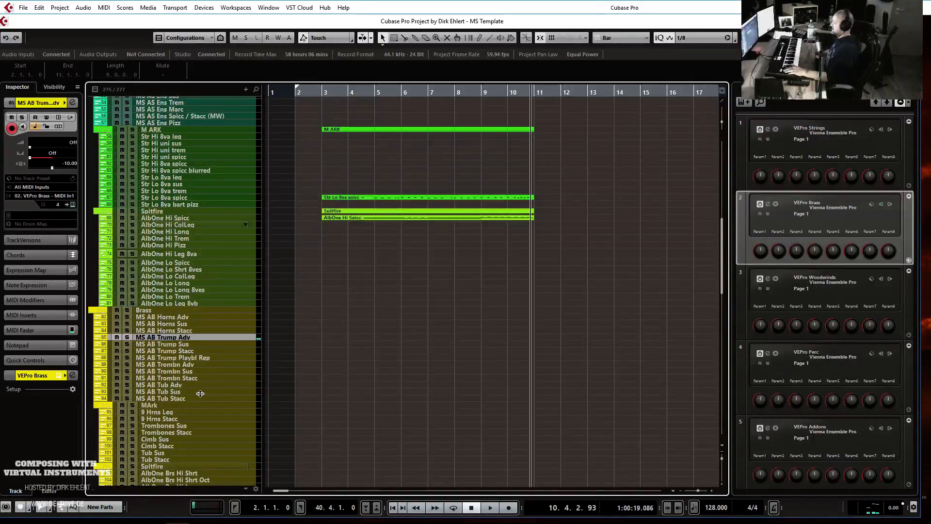
{"action": "left_click", "coordinate": [197, 366]}
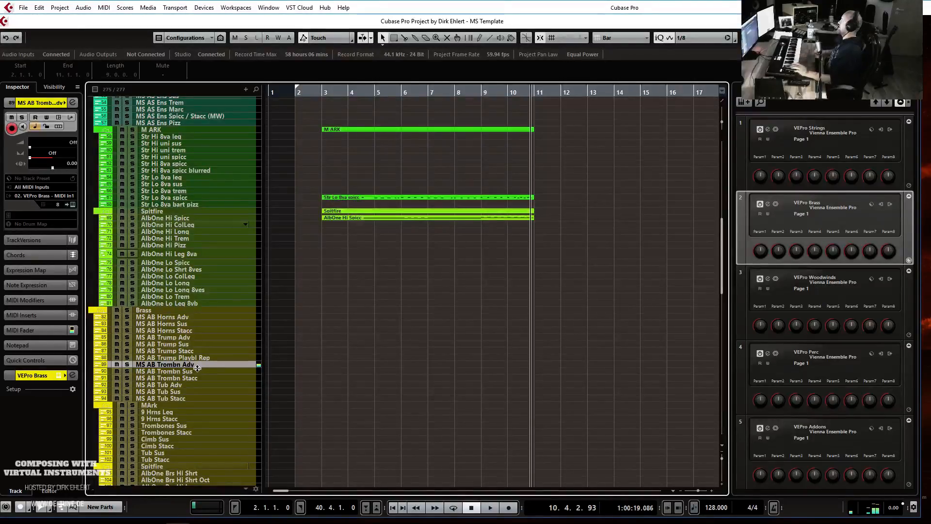
{"action": "left_click", "coordinate": [431, 96]}
{"action": "key", "text": "space"}
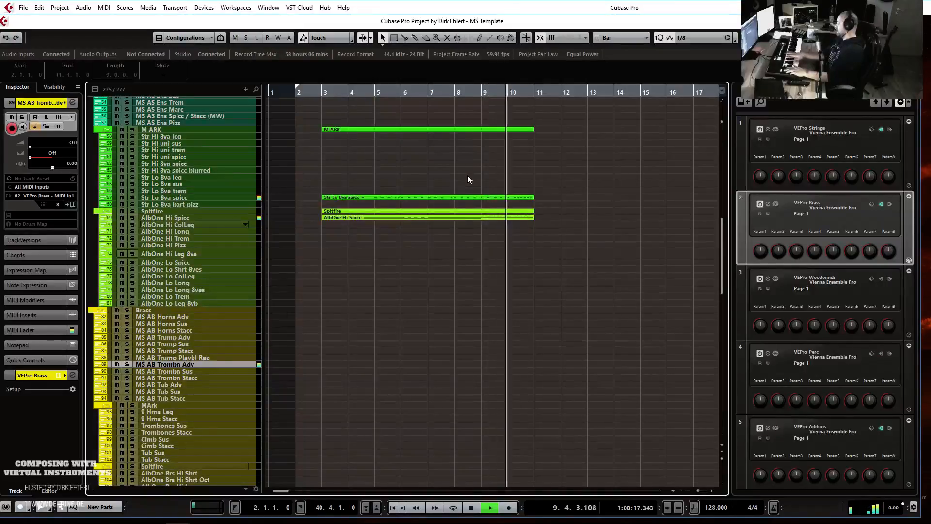
{"action": "key", "text": "space"}
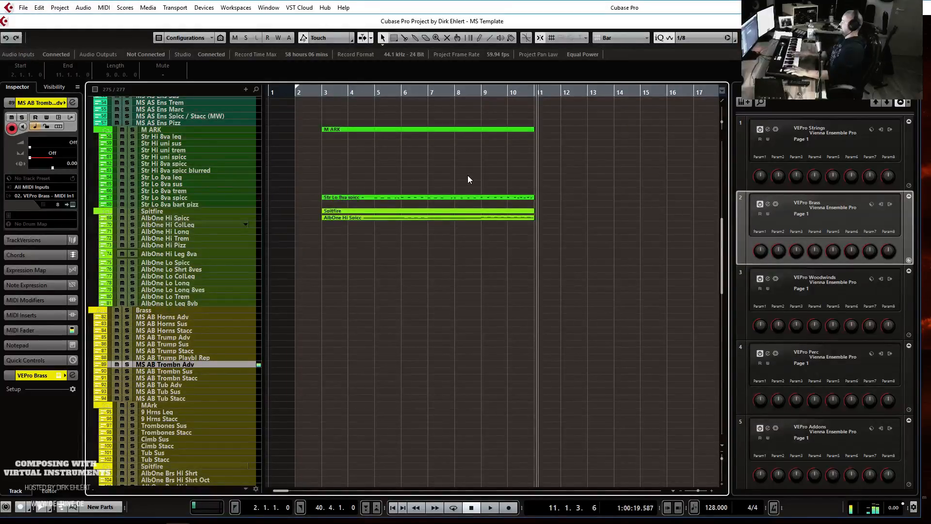
{"action": "left_click", "coordinate": [213, 378]}
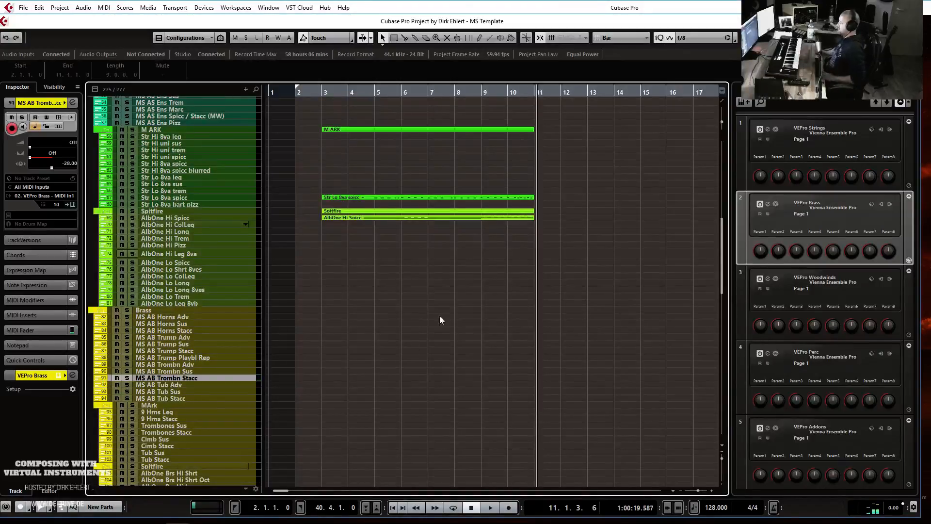
- Set the JXL Piatti track's volume to 79 and record a cymbal hit at bar 3, starting the recording from bar 2
{"action": "key", "text": "h"}
{"action": "key", "text": "h"}
{"action": "key", "text": "h"}
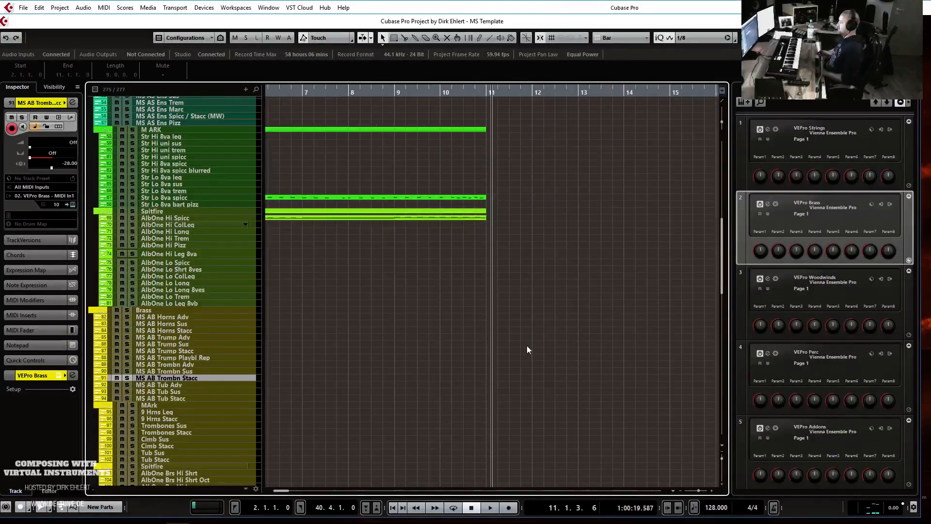
{"action": "scroll", "coordinate": [533, 341], "scroll_direction": "left", "scroll_amount": 4}
{"action": "left_click", "coordinate": [302, 93]}
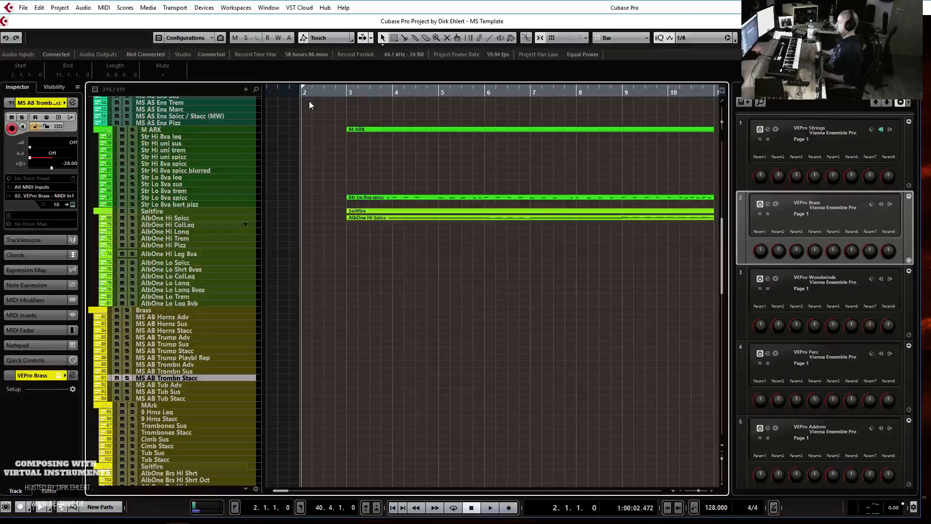
{"action": "scroll", "coordinate": [368, 290], "scroll_direction": "down", "scroll_amount": 10}
{"action": "scroll", "coordinate": [368, 287], "scroll_direction": "down", "scroll_amount": 3}
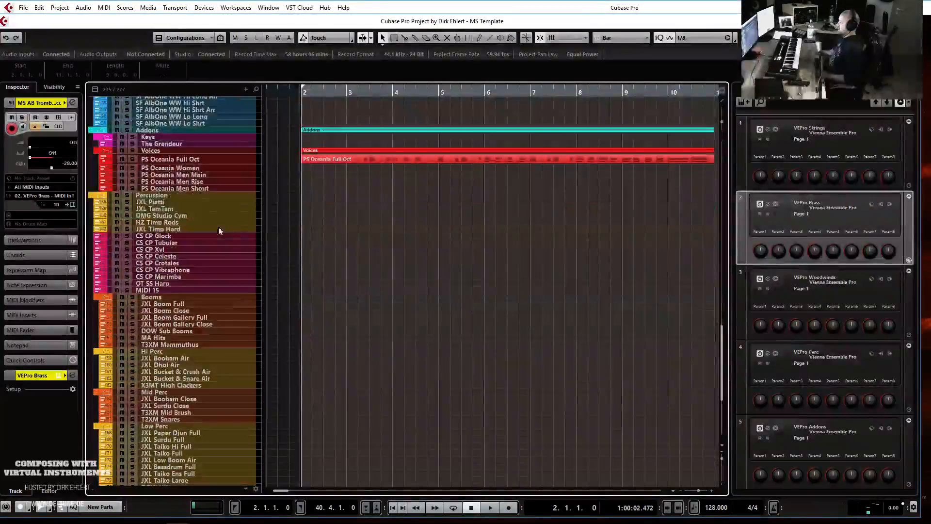
{"action": "left_click", "coordinate": [186, 200]}
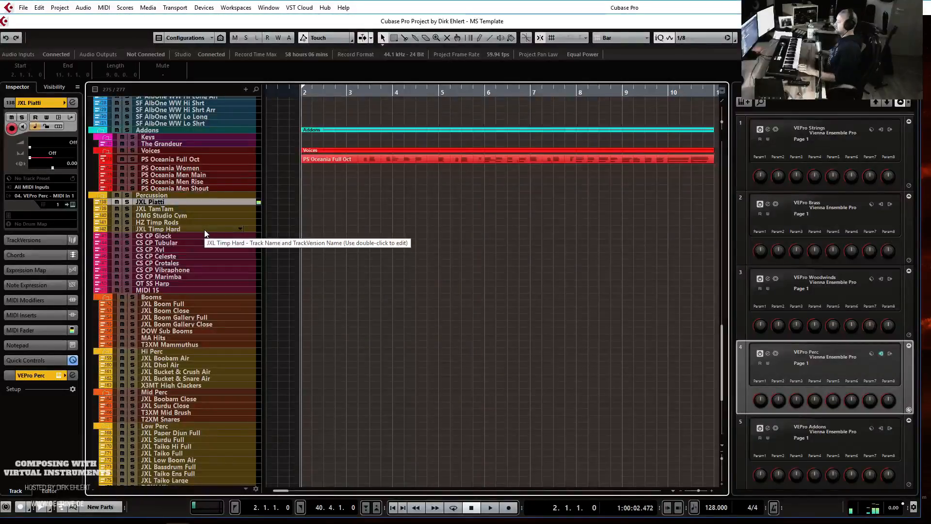
{"action": "left_click_drag", "start_coordinate": [45, 150], "coordinate": [55, 151]}
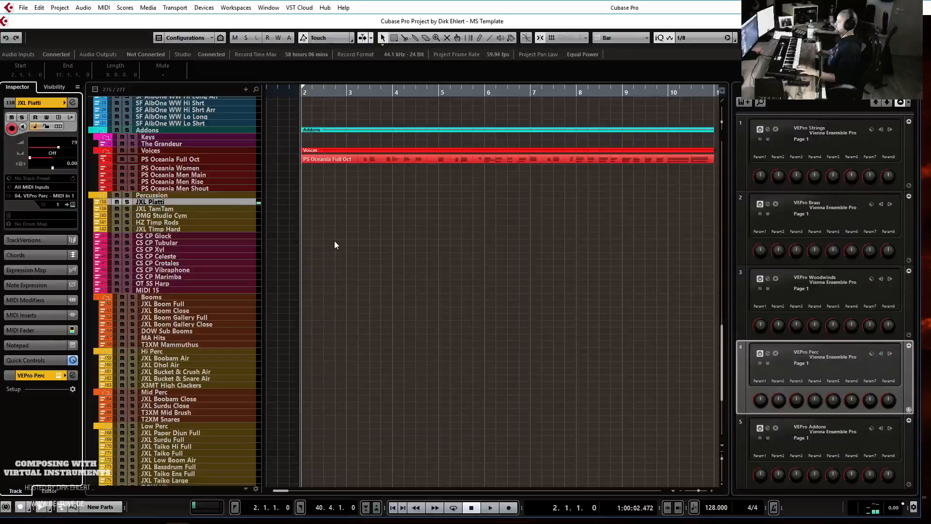
{"action": "key", "text": "KP_Multiply"}
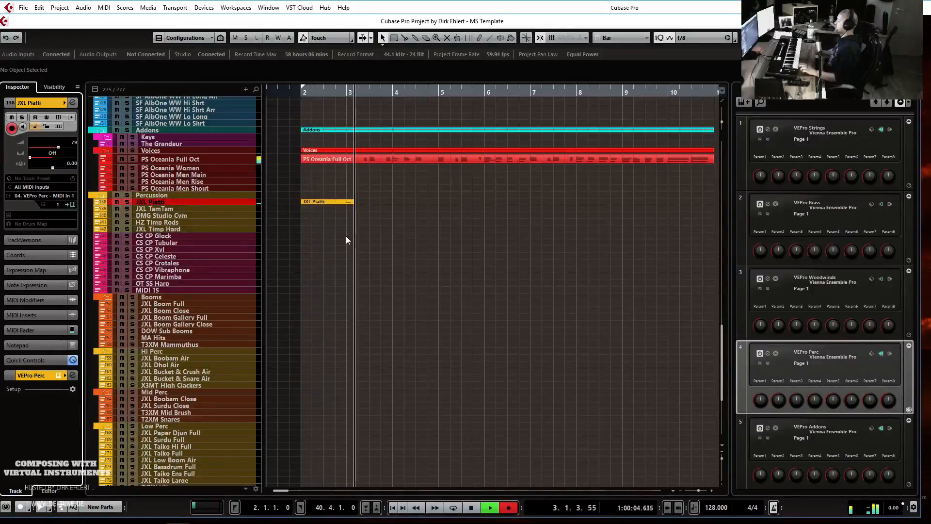
{"action": "key", "text": "space"}
- Quantize the JXL Piatti note to 1/8 with iterative quantize off, and trim the part's start to bar 3
{"action": "double_click", "coordinate": [337, 195]}
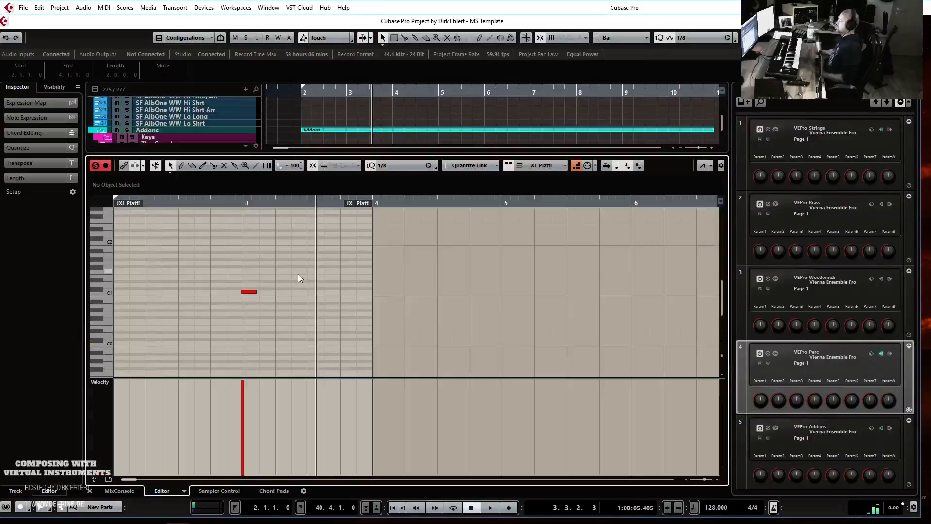
{"action": "left_click", "coordinate": [371, 165]}
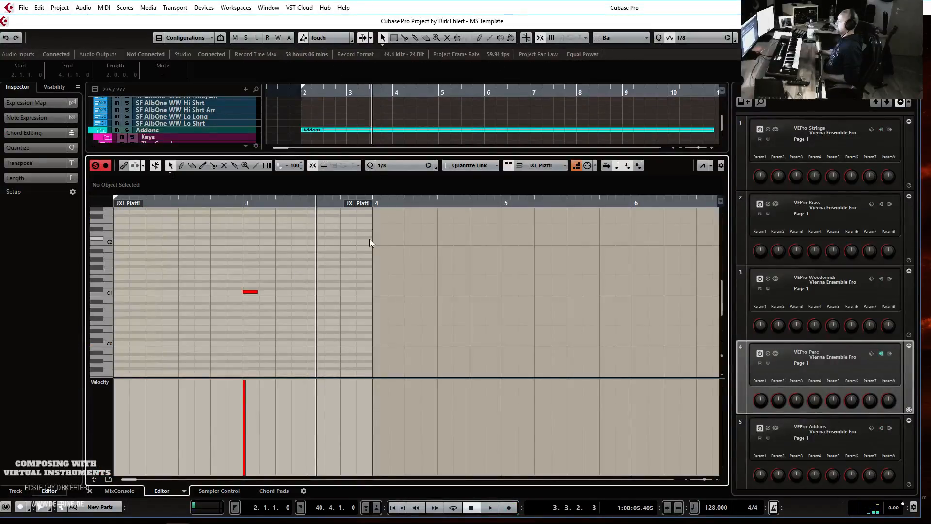
{"action": "key", "text": "Return"}
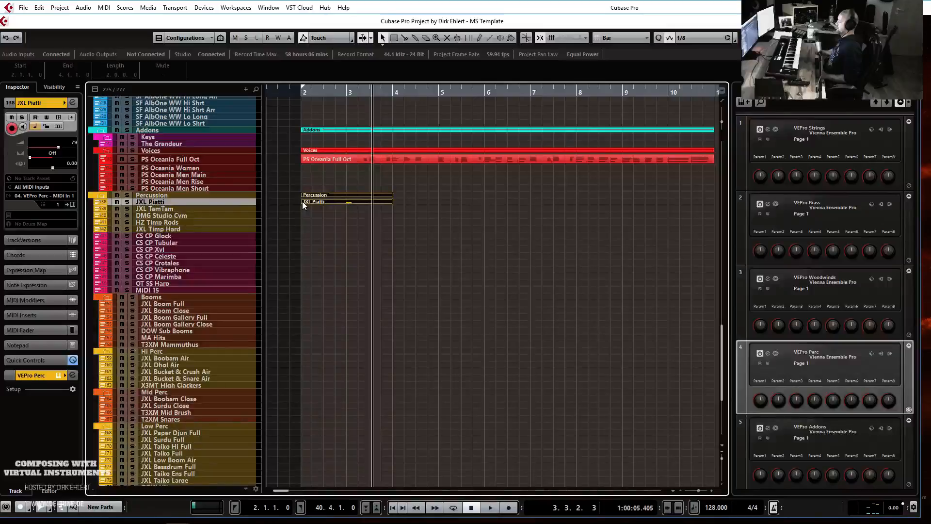
{"action": "left_click_drag", "start_coordinate": [301, 201], "coordinate": [333, 208]}
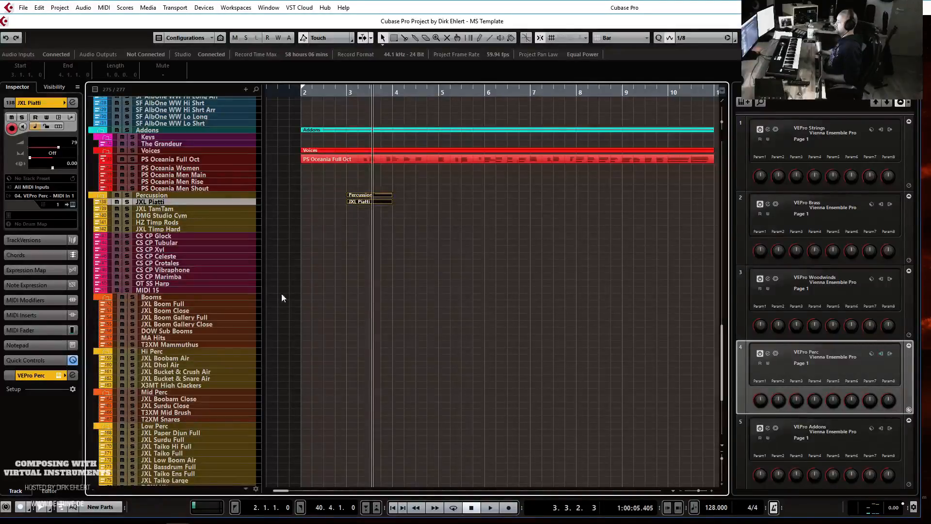
- Record a short drum fill leading into a hit at bar 3 on the JXL Boom Full track, starting from bar 2
{"action": "left_click", "coordinate": [190, 303]}
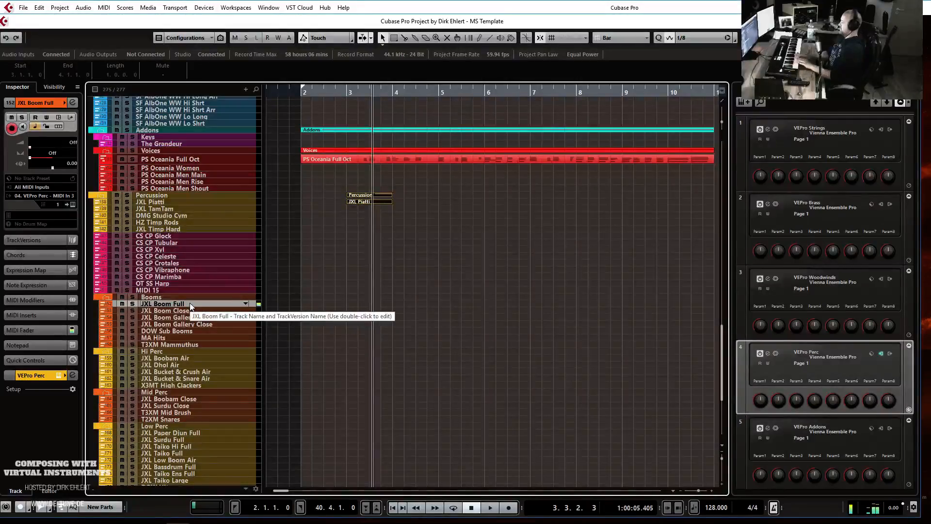
{"action": "key", "text": "space"}
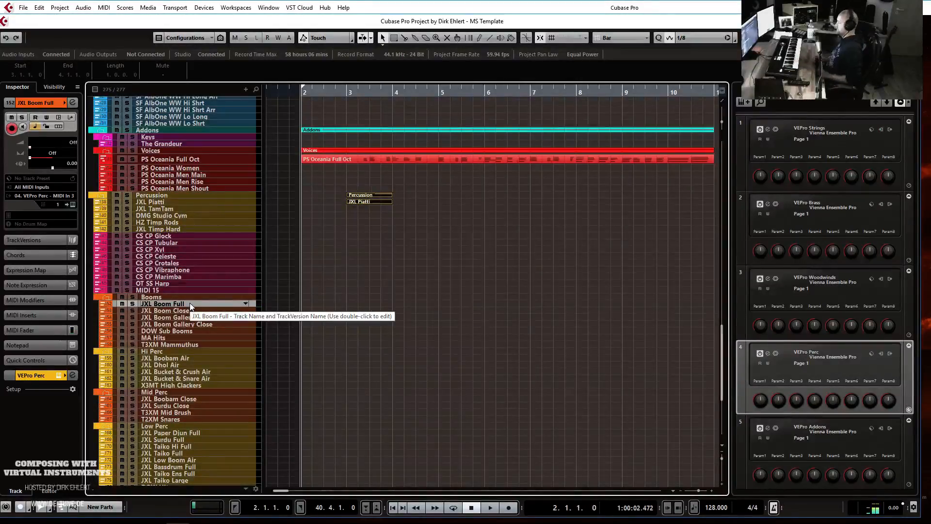
{"action": "key", "text": "space"}
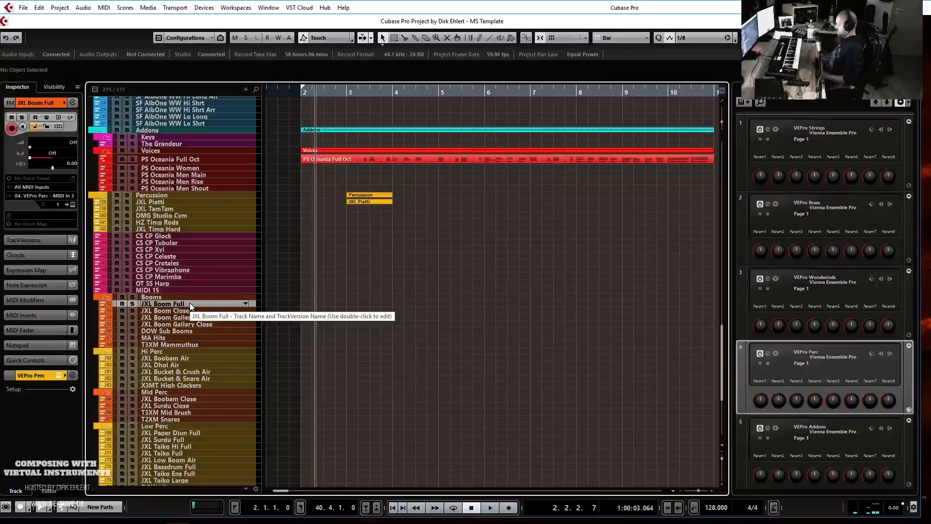
{"action": "key", "text": "space"}
{"action": "key", "text": "KP_Multiply"}
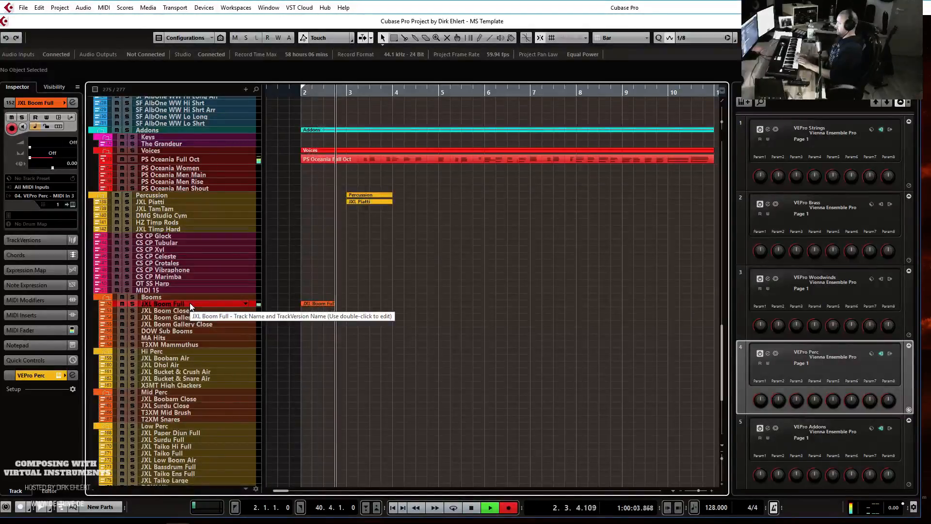
{"action": "key", "text": "space"}
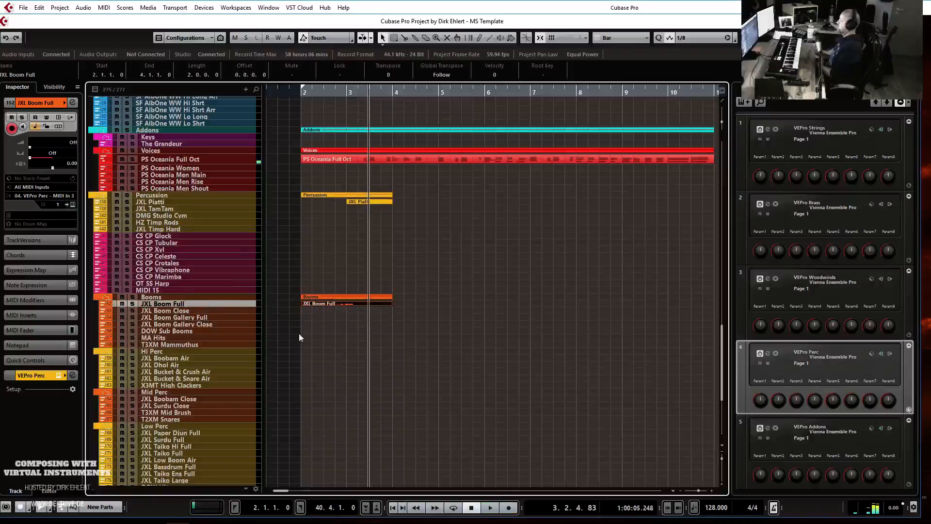
- Quantize the JXL Boom Full notes to 1/16 and shift the misplaced ones onto the grid, turning off iterative quantize
{"action": "double_click", "coordinate": [307, 303]}
{"action": "left_click", "coordinate": [407, 165]}
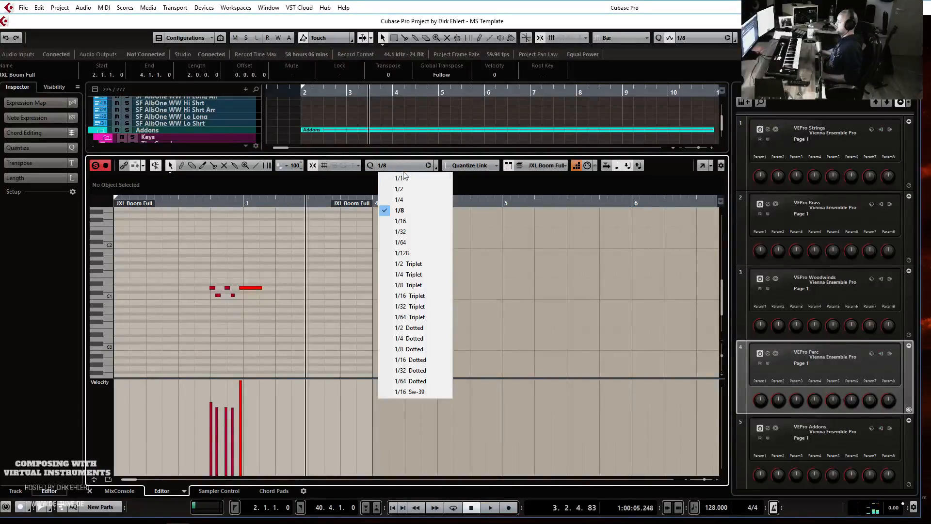
{"action": "left_click", "coordinate": [421, 220]}
{"action": "key", "text": "q"}
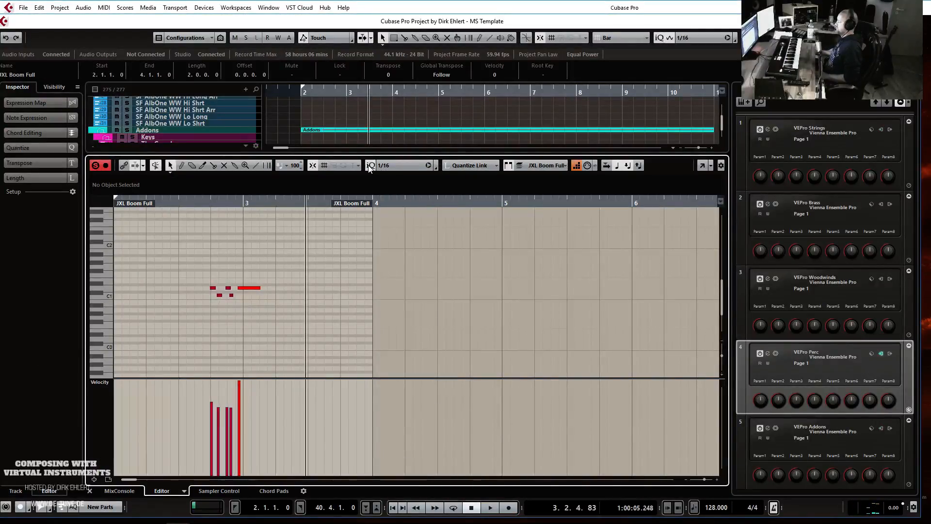
{"action": "left_click_drag", "start_coordinate": [231, 295], "coordinate": [249, 291]}
{"action": "left_click", "coordinate": [220, 296]}
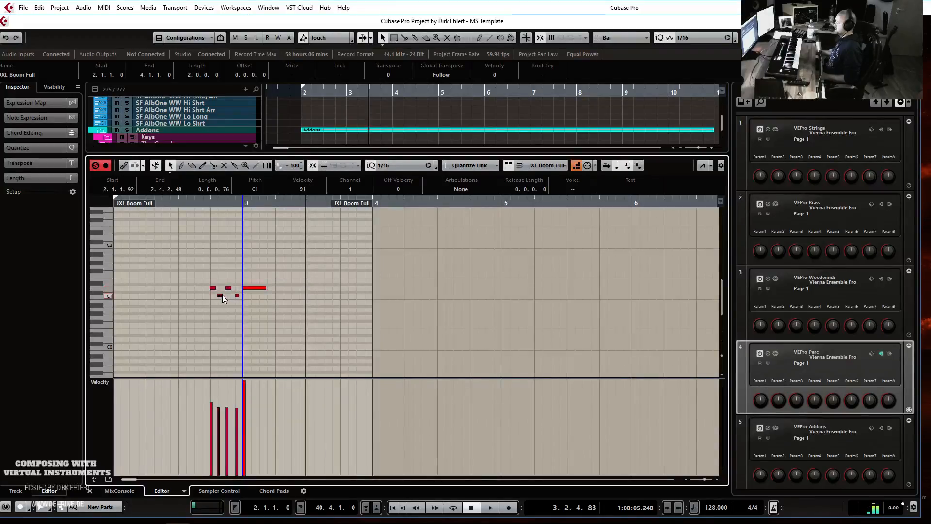
{"action": "left_click", "coordinate": [221, 316]}
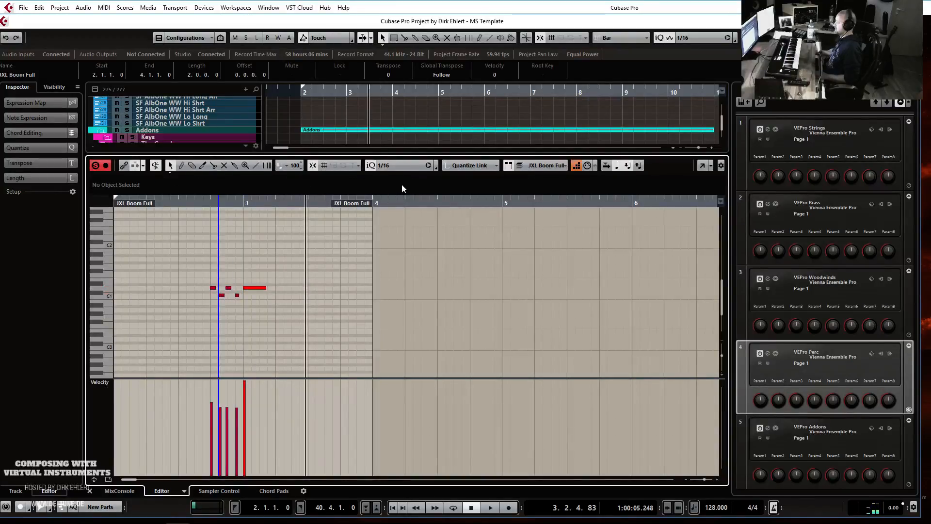
{"action": "left_click", "coordinate": [371, 165]}
- Shape the JXL Boom Full velocities into a rising ramp up to the bar 3 hit, play the fill and close the editor
{"action": "left_click_drag", "start_coordinate": [209, 436], "coordinate": [251, 385]}
{"action": "key", "text": "space"}
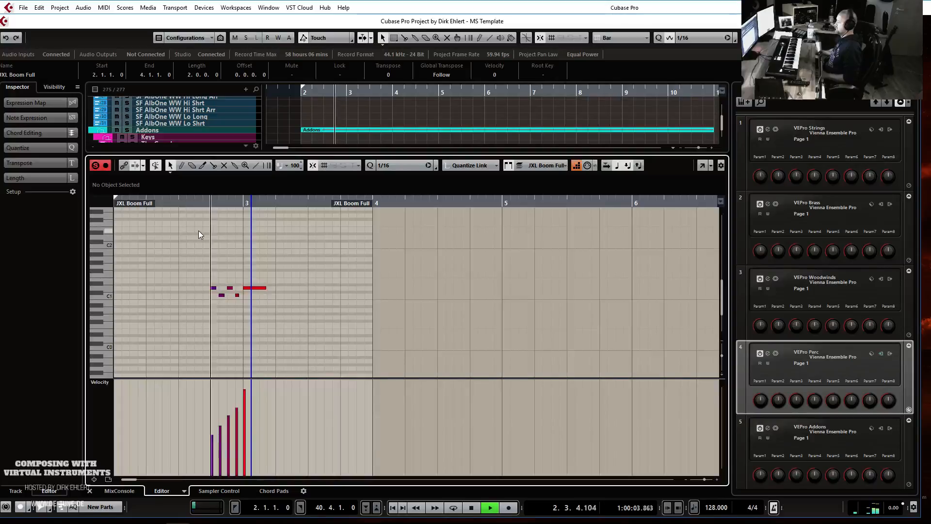
{"action": "key", "text": "space"}
{"action": "key", "text": "Return"}
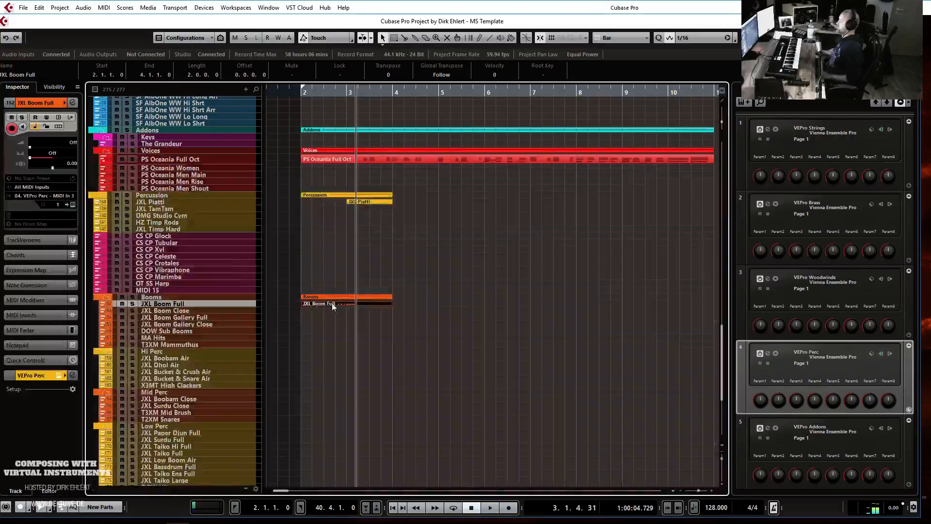
- Audition the T3XM Mammuthus, MA Hits and JXL Boobam Air percussion tracks
{"action": "scroll", "coordinate": [306, 314], "scroll_direction": "down", "scroll_amount": 4}
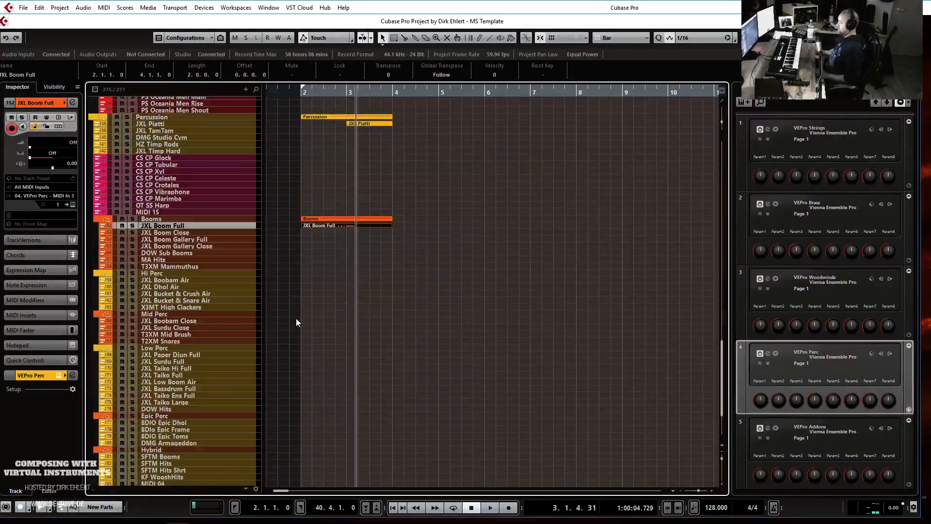
{"action": "left_click", "coordinate": [191, 266]}
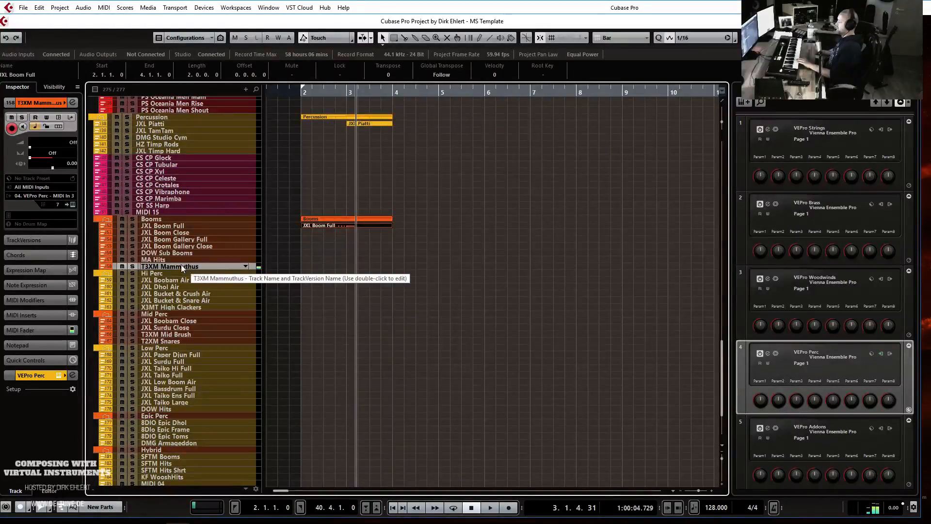
{"action": "left_click", "coordinate": [173, 260]}
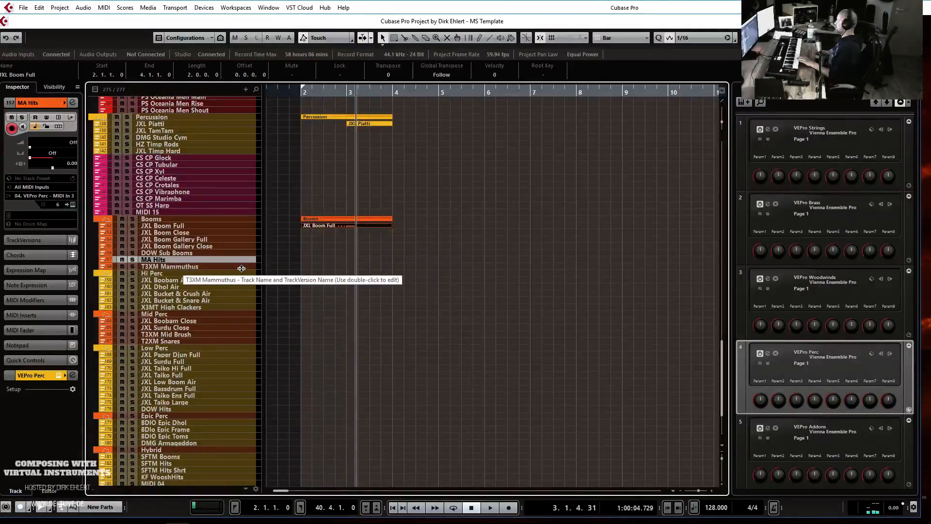
{"action": "left_click", "coordinate": [196, 279]}
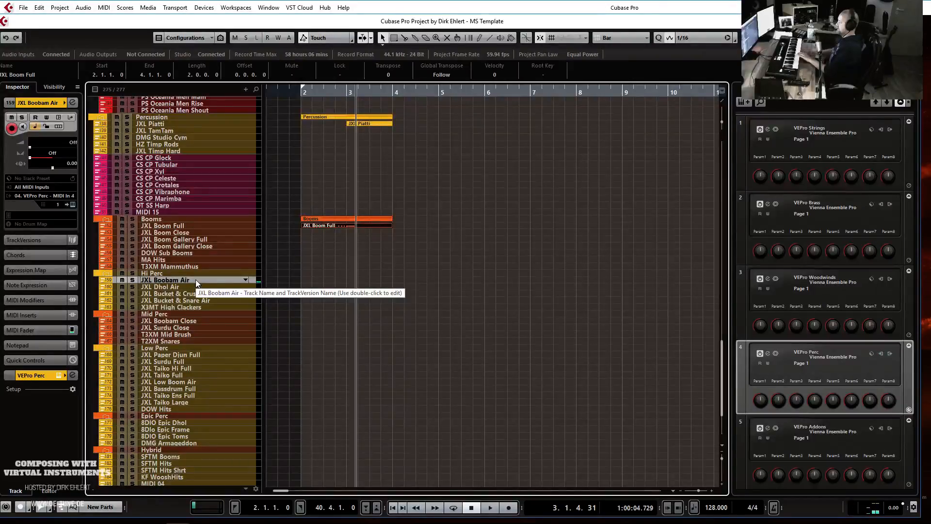
- Draw a part from bar 3 to bar 5 on DMG Armageddon and enter alternating 1/16 notes, deleting the stray higher note before bar 4
{"action": "left_click", "coordinate": [183, 442]}
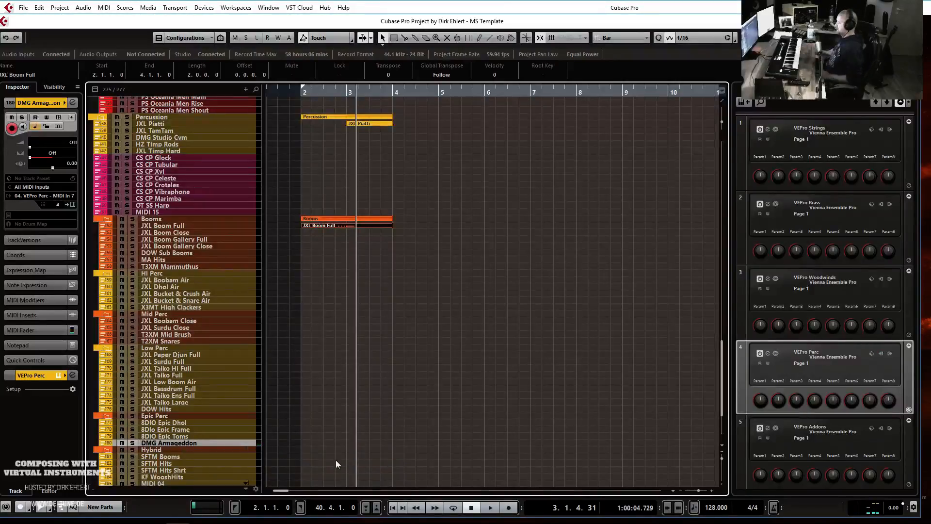
{"action": "left_click_drag", "start_coordinate": [351, 439], "coordinate": [438, 441]}
{"action": "double_click", "coordinate": [438, 440]}
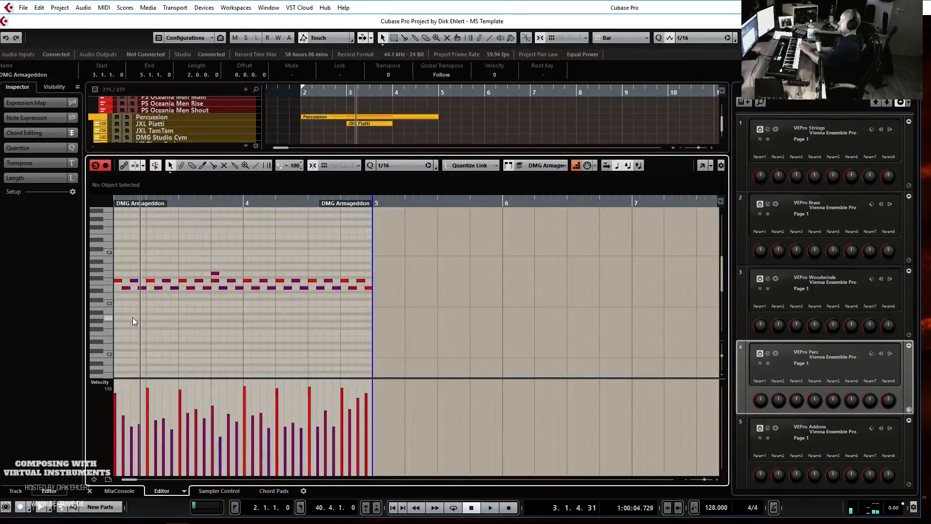
{"action": "left_click_drag", "start_coordinate": [212, 269], "coordinate": [225, 273]}
{"action": "key", "text": "Delete"}
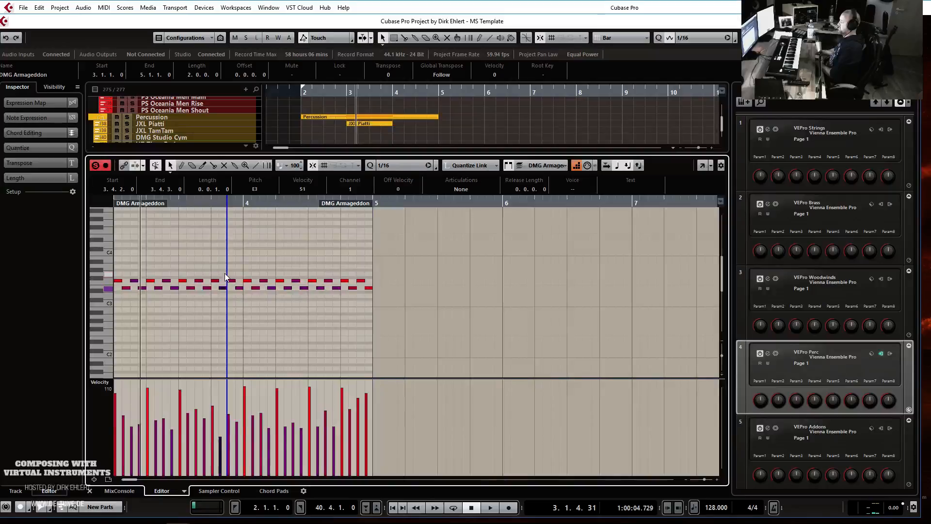
- Play back the DMG Armageddon pattern in the editor, close it and play the arrangement from bar 2
{"action": "scroll", "coordinate": [317, 298], "scroll_direction": "left", "scroll_amount": 2}
{"action": "key", "text": "space"}
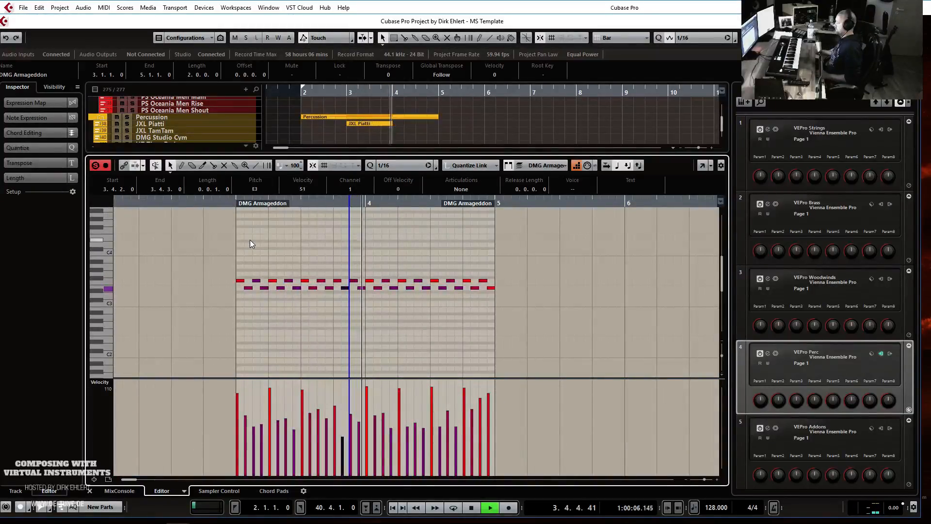
{"action": "key", "text": "space"}
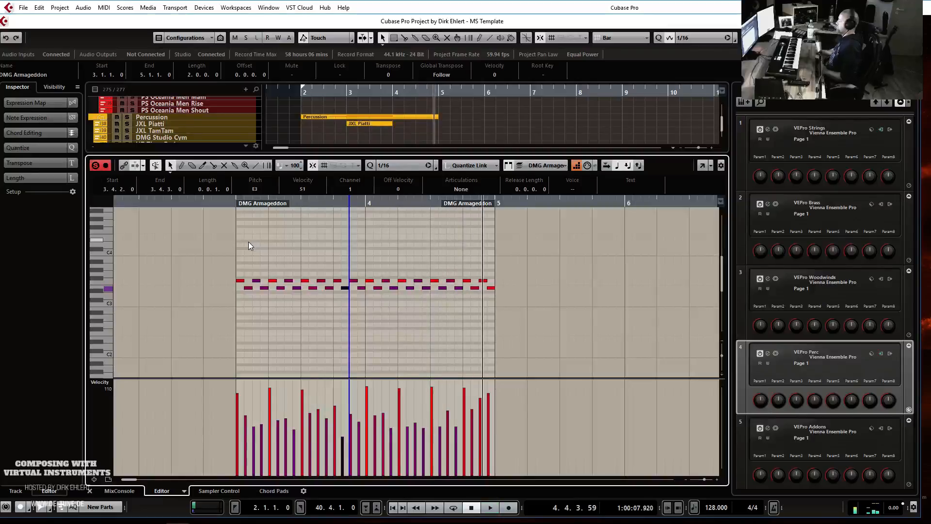
{"action": "key", "text": "Return"}
{"action": "key", "text": "KP_1"}
{"action": "key", "text": "space"}
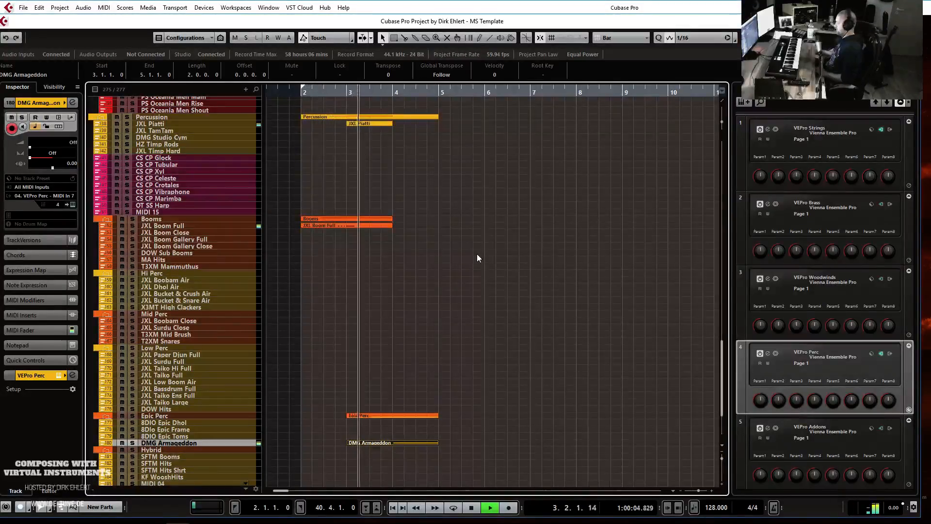
{"action": "key", "text": "h"}
{"action": "key", "text": "g"}
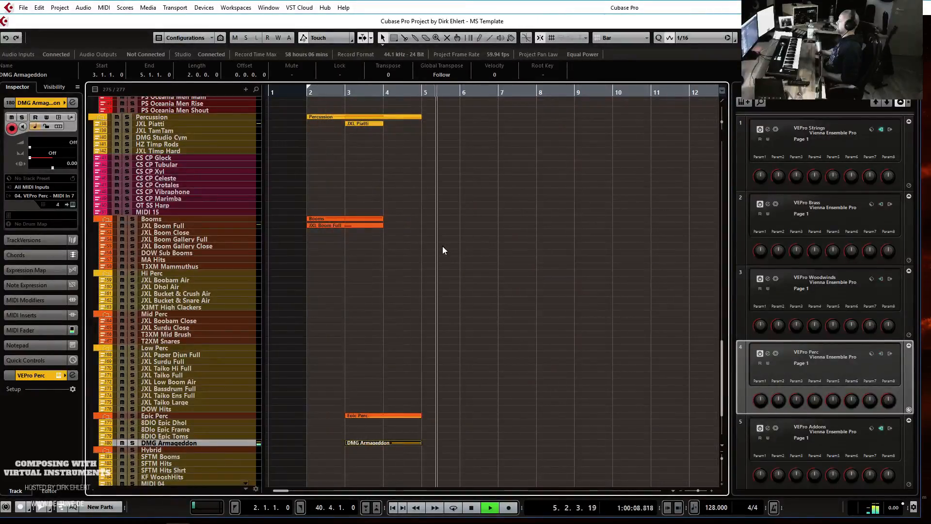
{"action": "key", "text": "space"}
- Copy the JXL Boom Full part to bar 4, reduce its fill to one pickup note before the bar 5 hit and lower the hit's velocity
{"action": "left_click_drag", "start_coordinate": [343, 226], "coordinate": [407, 224]}
{"action": "key", "text": "Return"}
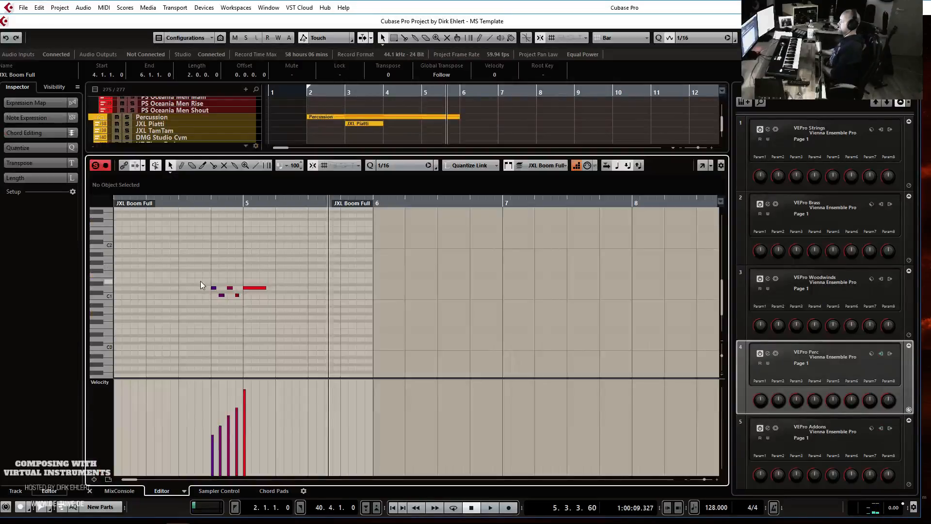
{"action": "key", "text": "Delete"}
{"action": "left_click_drag", "start_coordinate": [224, 300], "coordinate": [256, 313]}
{"action": "key", "text": "Delete"}
{"action": "left_click", "coordinate": [245, 334]}
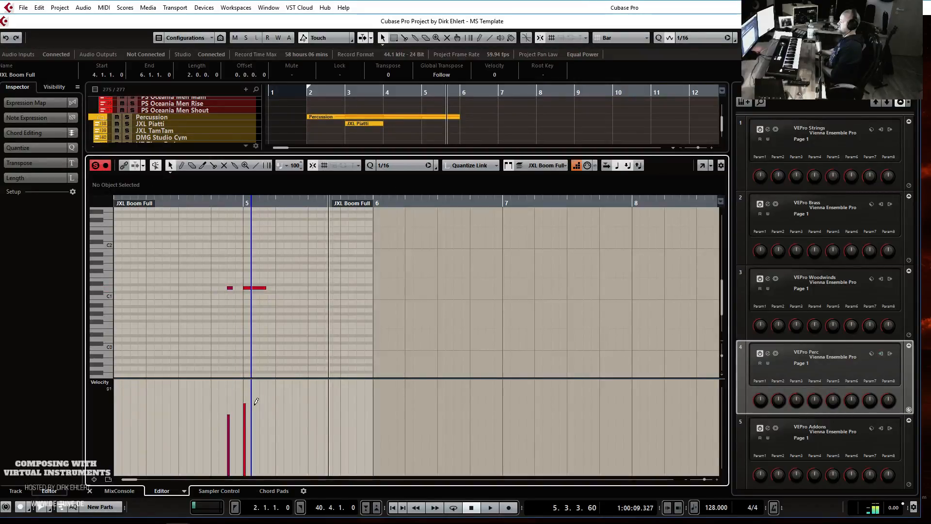
{"action": "key", "text": "Return"}
- Record a timpani part on the JXL Timp Hard track from bar 2 to the end of bar 10
{"action": "left_click", "coordinate": [310, 93]}
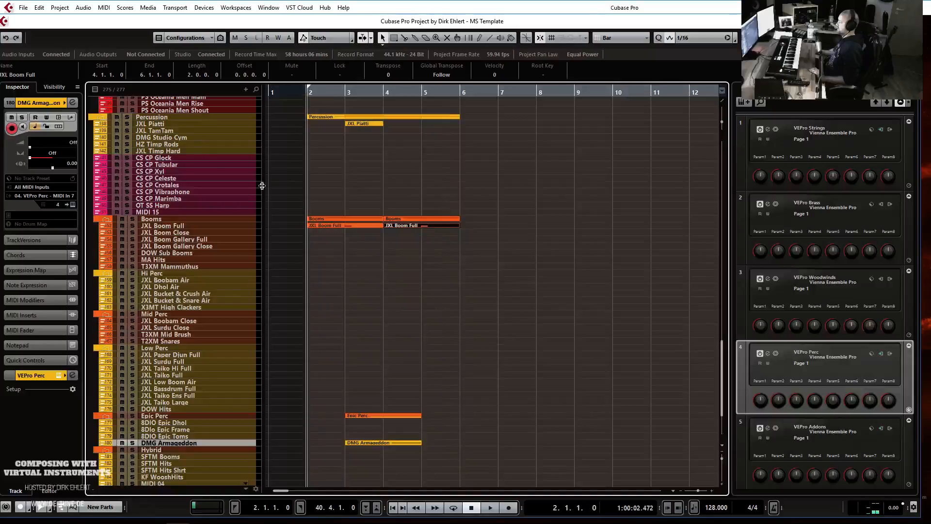
{"action": "left_click", "coordinate": [173, 151]}
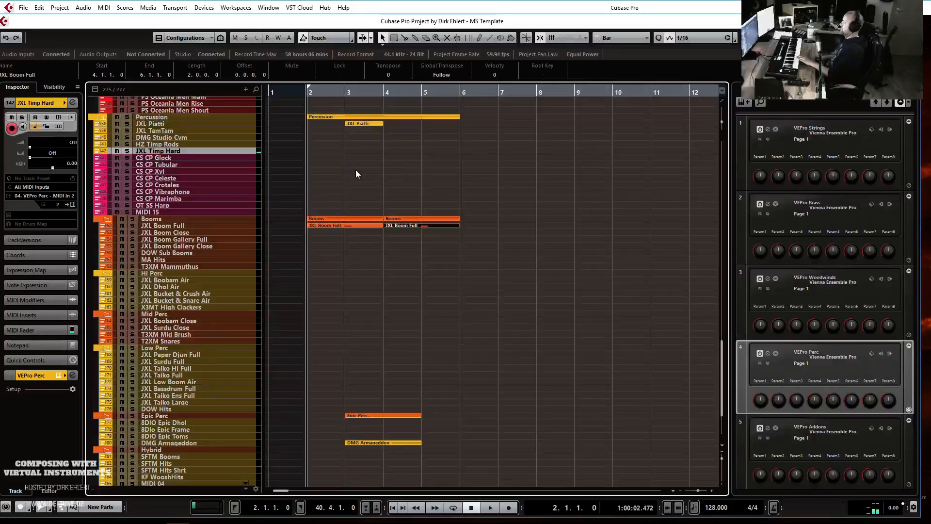
{"action": "key", "text": "KP_Multiply"}
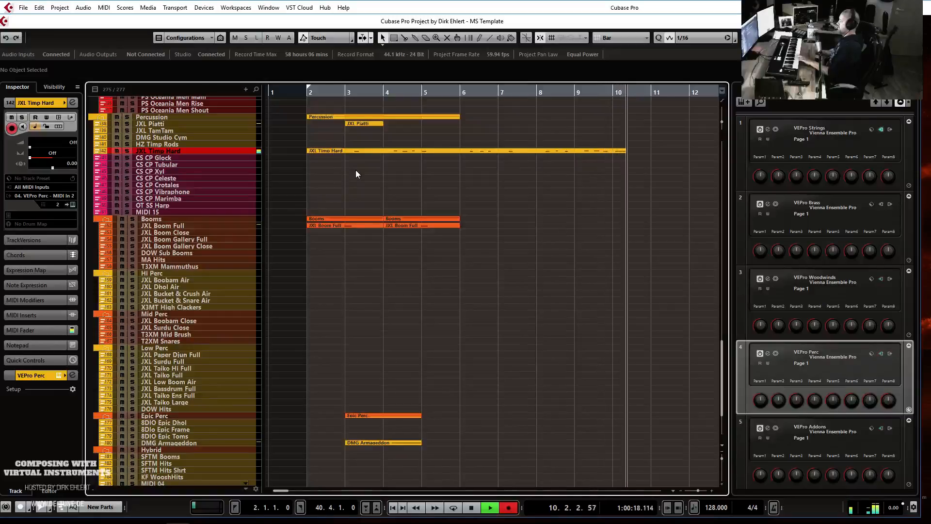
{"action": "key", "text": "space"}
- Set the quantize to 1/8 with iterative quantize on and repeatedly quantize the recorded JXL Timp Hard notes
{"action": "left_click_drag", "start_coordinate": [468, 138], "coordinate": [523, 201]}
{"action": "key", "text": "Return"}
{"action": "left_click", "coordinate": [385, 167]}
{"action": "left_click", "coordinate": [402, 211]}
{"action": "left_click", "coordinate": [371, 166]}
{"action": "key", "text": "q"}
{"action": "key", "text": "q"}
{"action": "key", "text": "q"}
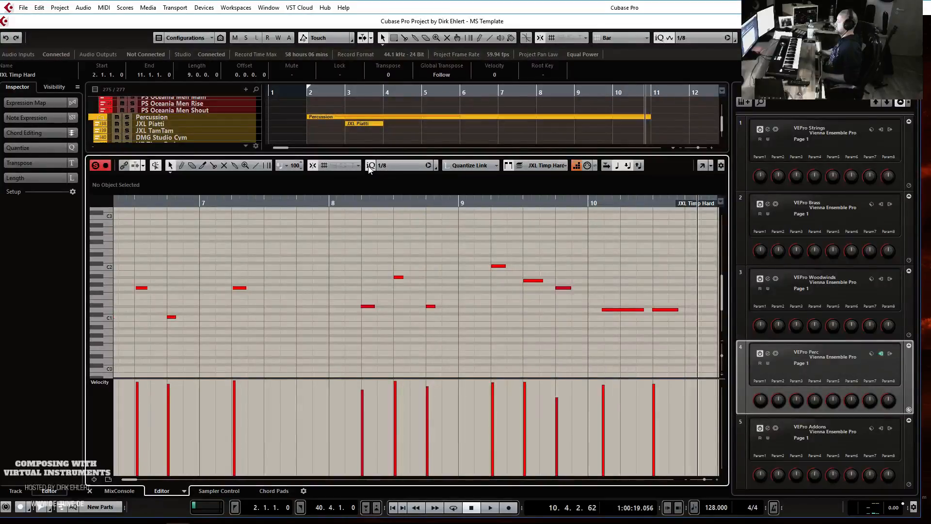
- Trim the start of the JXL Timp Hard part to bar 3 and close the editor
{"action": "scroll", "coordinate": [485, 250], "scroll_direction": "left", "scroll_amount": 5}
{"action": "scroll", "coordinate": [484, 251], "scroll_direction": "left", "scroll_amount": 5}
{"action": "scroll", "coordinate": [484, 251], "scroll_direction": "right", "scroll_amount": 2}
{"action": "left_click_drag", "start_coordinate": [230, 204], "coordinate": [358, 207]}
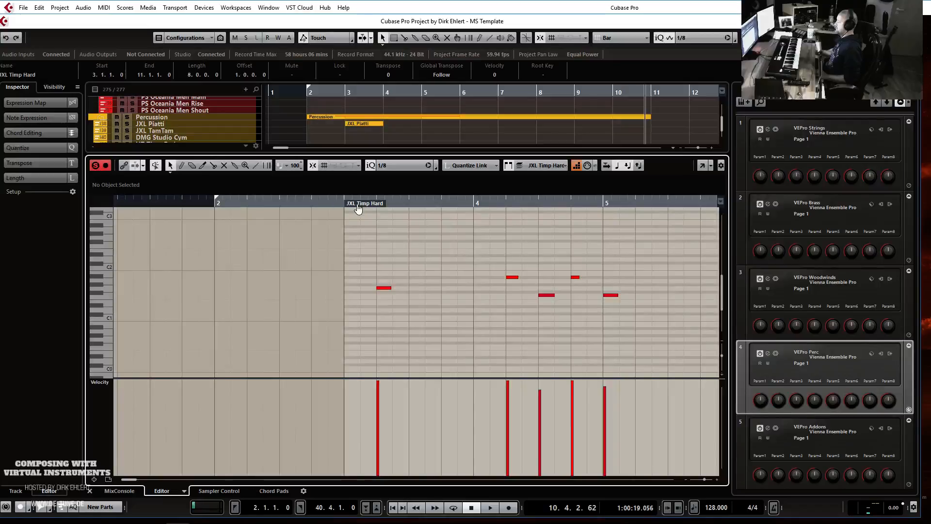
{"action": "left_click", "coordinate": [346, 201]}
{"action": "key", "text": "Return"}
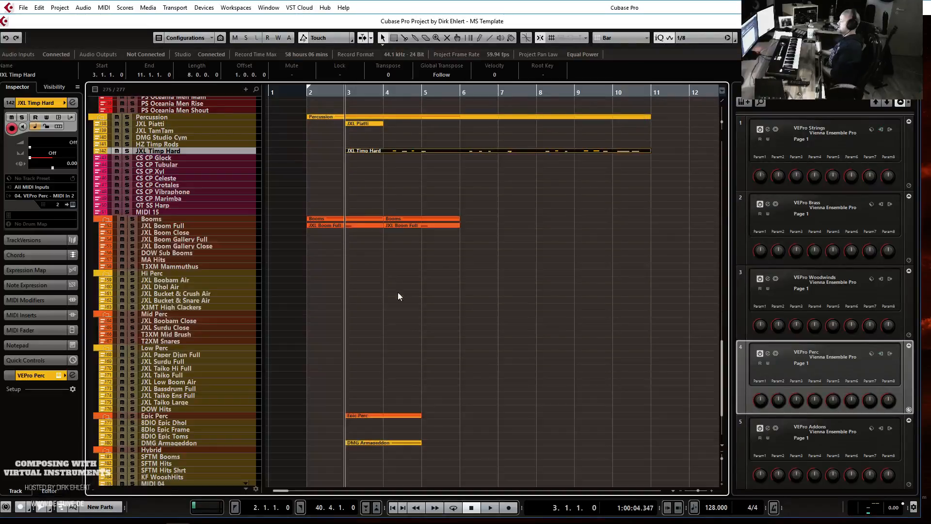
- Move the JXL Piatti note about one beat later in bar 3 and play the arrangement from bar 3
{"action": "double_click", "coordinate": [354, 122]}
{"action": "left_click_drag", "start_coordinate": [121, 292], "coordinate": [153, 294]}
{"action": "key", "text": "Return"}
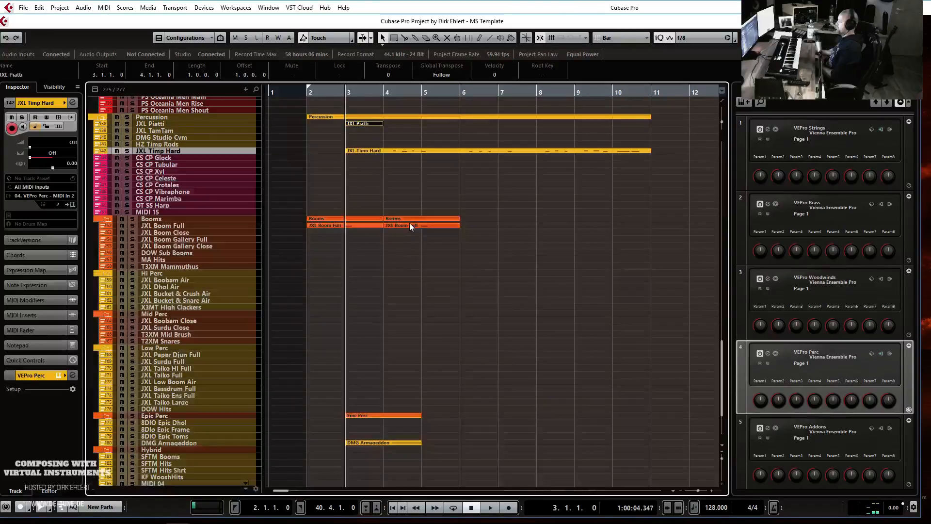
{"action": "key", "text": "space"}
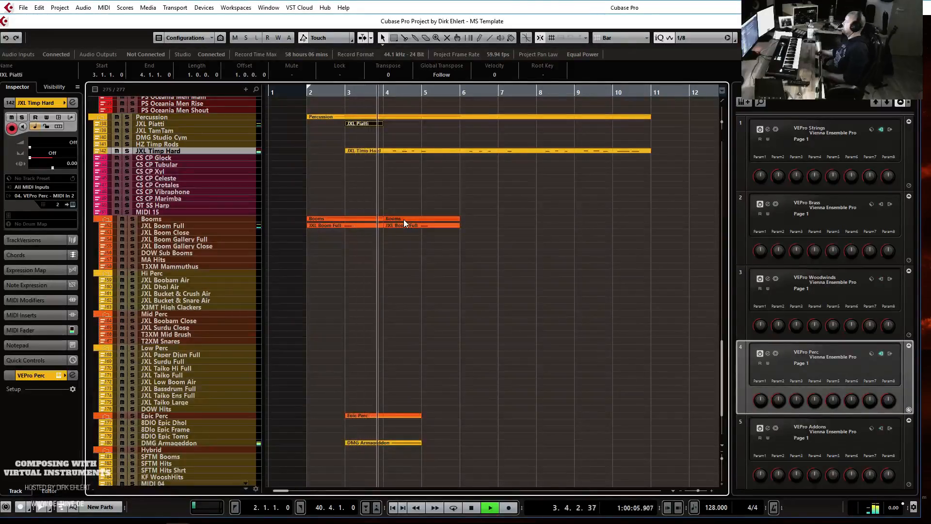
{"action": "key", "text": "h"}
{"action": "key", "text": "g"}
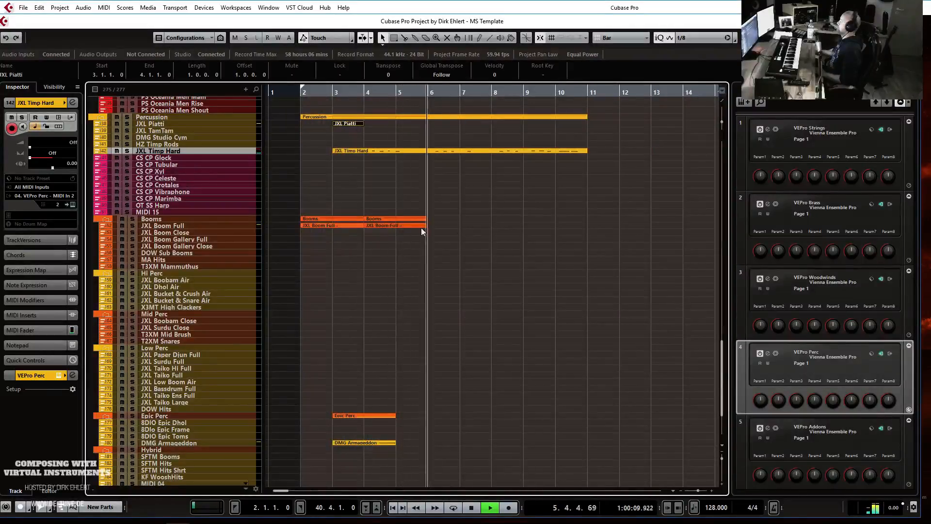
{"action": "key", "text": "space"}
- Copy the DMG Armageddon part to bar 5, glue both into one part and duplicate it to cover bars 7 to 11
{"action": "left_click_drag", "start_coordinate": [355, 443], "coordinate": [385, 416]}
{"action": "key", "text": "4"}
{"action": "left_click", "coordinate": [385, 442]}
{"action": "key", "text": "ctrl+d"}
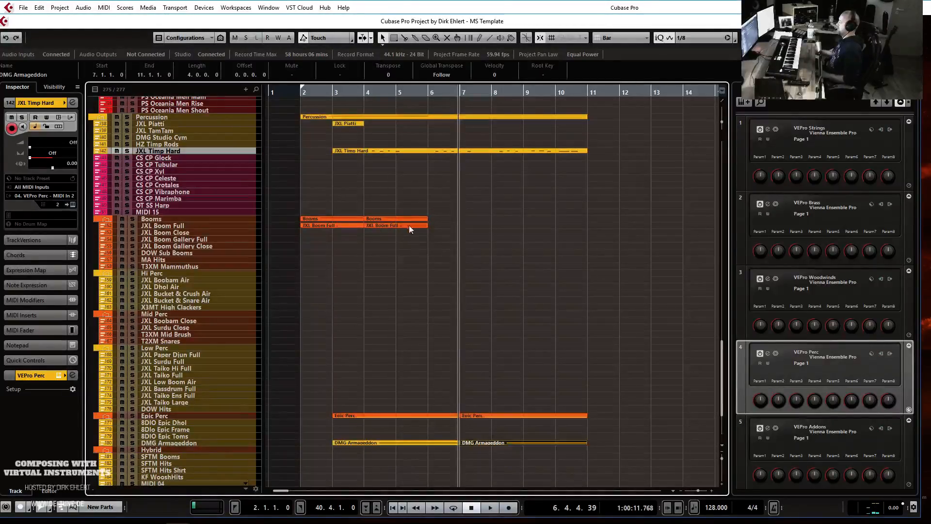
- Copy the second JXL Boom Full part to bars 6 and 8, and extend the last copy to bar 11 while playing from bar 2
{"action": "left_click_drag", "start_coordinate": [377, 227], "coordinate": [435, 229]}
{"action": "key", "text": "ctrl+d"}
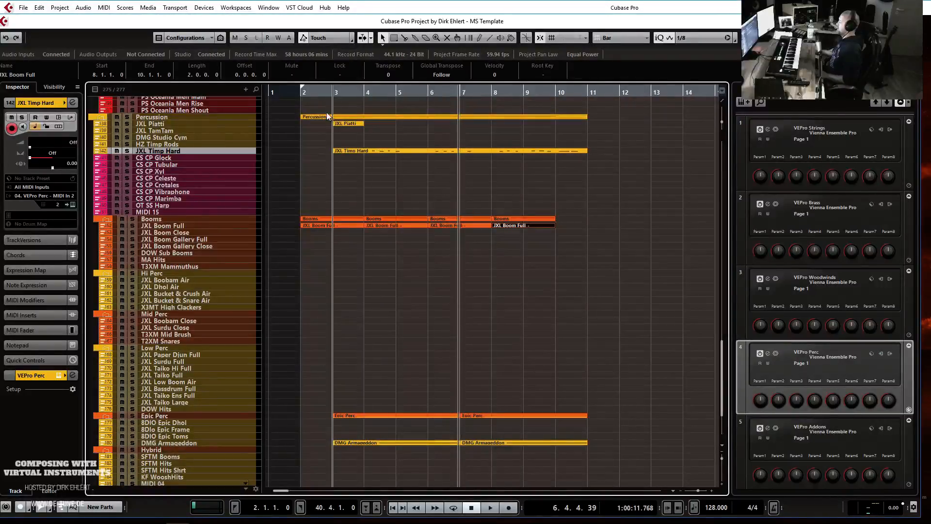
{"action": "left_click", "coordinate": [299, 97]}
{"action": "left_click", "coordinate": [305, 105]}
{"action": "key", "text": "space"}
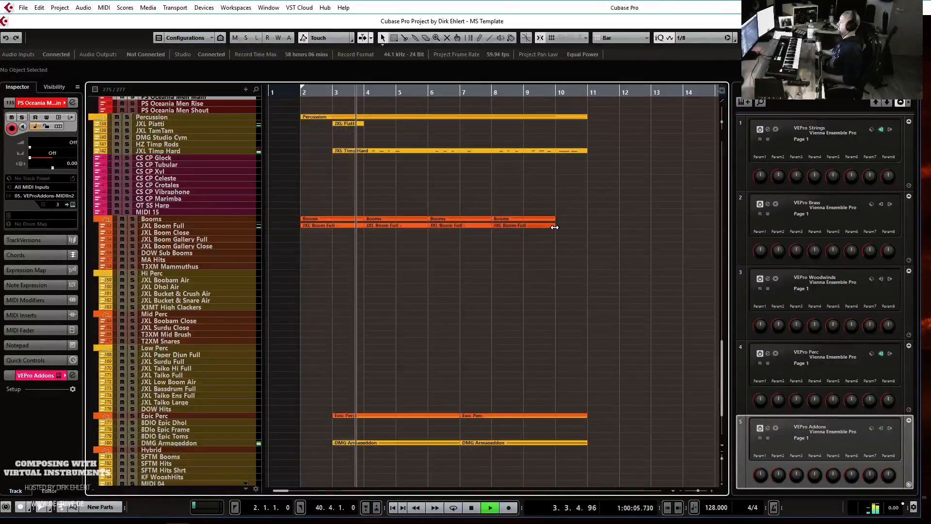
{"action": "left_click_drag", "start_coordinate": [554, 227], "coordinate": [587, 227]}
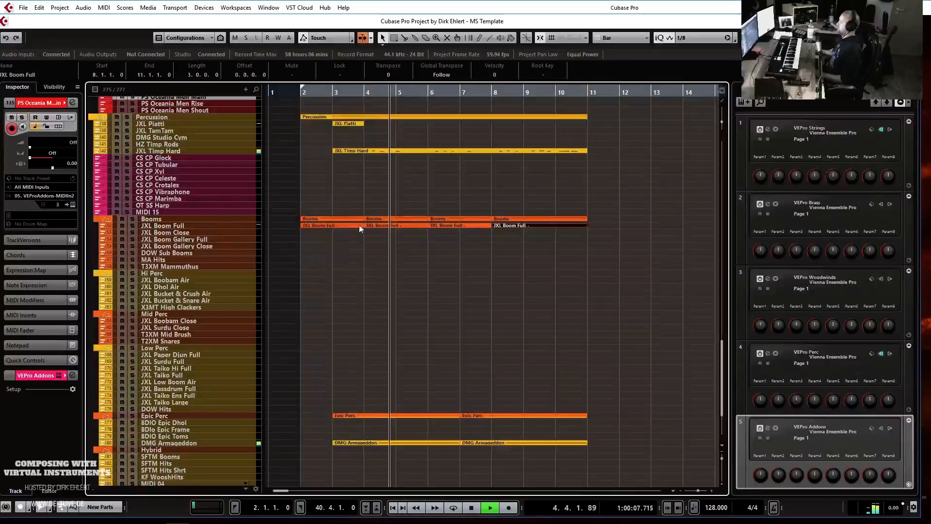
- Split the first JXL Boom Full part at bar 3, check its note in the editor and play the arrangement to the end of bar 10
{"action": "double_click", "coordinate": [344, 226]}
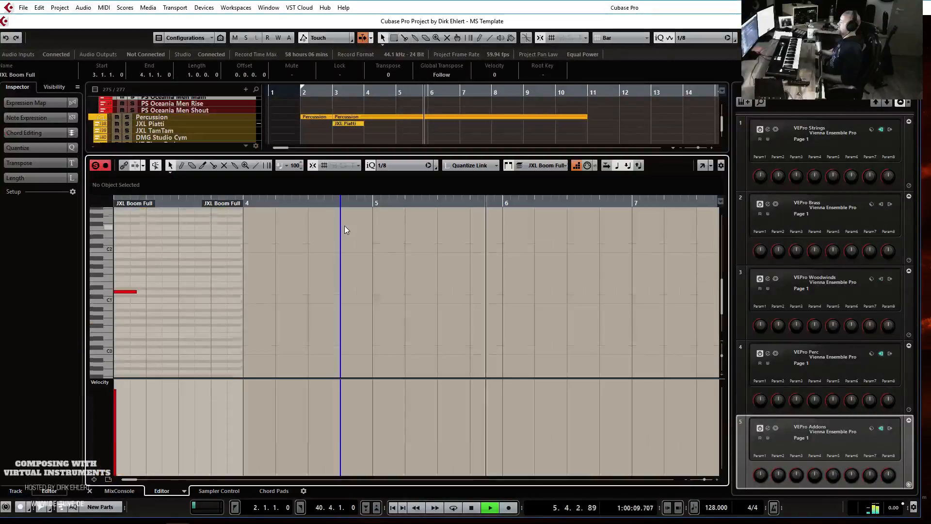
{"action": "key", "text": "Return"}
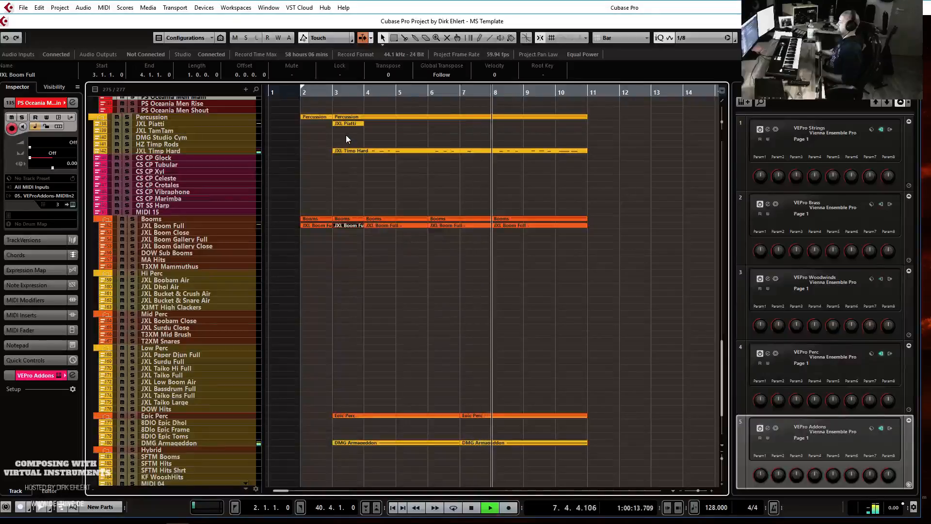
{"action": "key", "text": "g"}
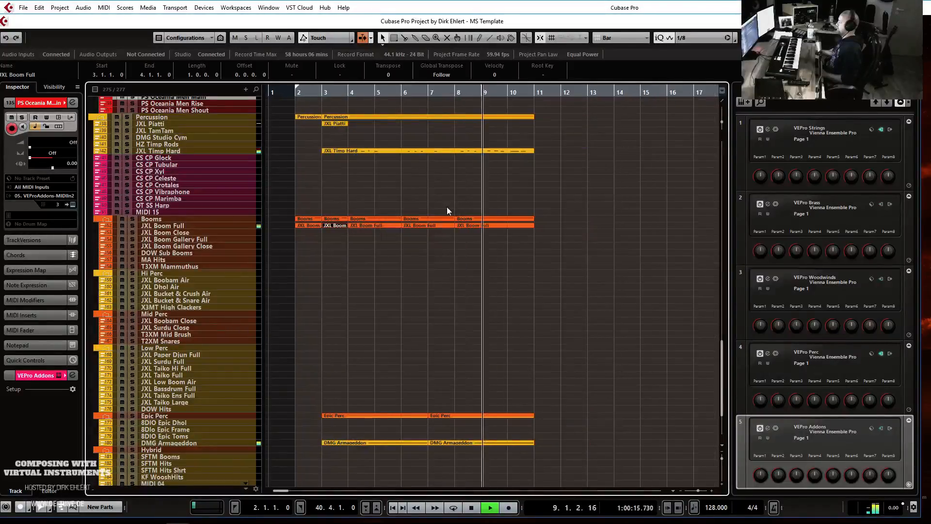
{"action": "key", "text": "h"}
{"action": "scroll", "coordinate": [558, 199], "scroll_direction": "up", "scroll_amount": 4}
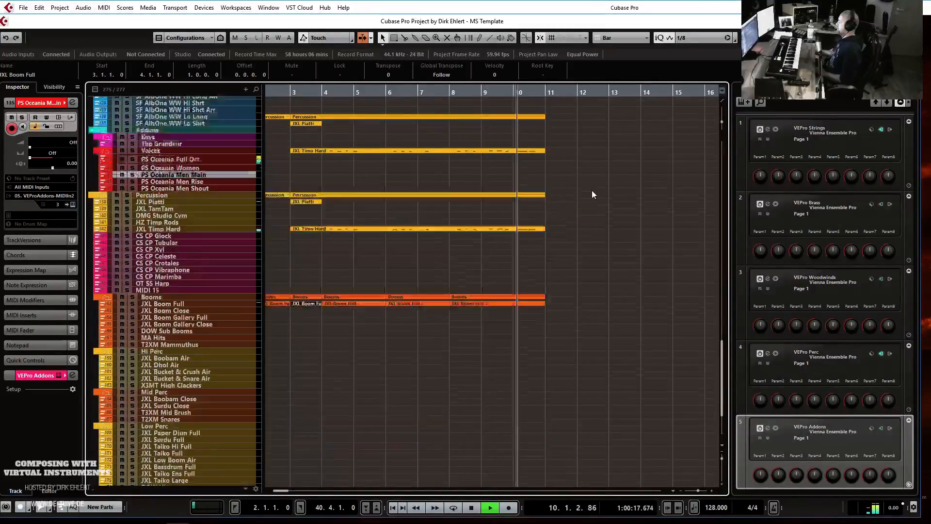
{"action": "scroll", "coordinate": [592, 190], "scroll_direction": "up", "scroll_amount": 10}
{"action": "scroll", "coordinate": [592, 191], "scroll_direction": "down", "scroll_amount": 7}
{"action": "key", "text": "space"}
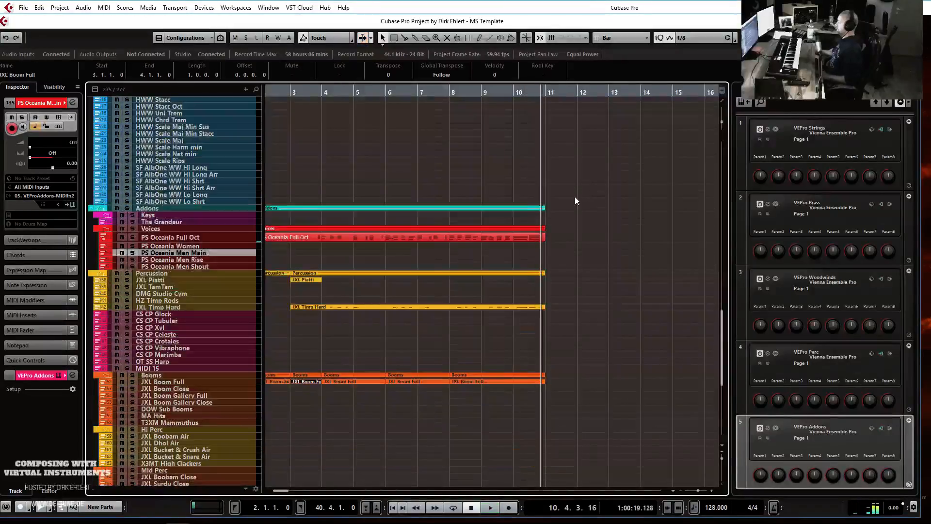
- Record a part on the PS Oceania Men Rise track starting at bar 8
{"action": "key", "text": "Down"}
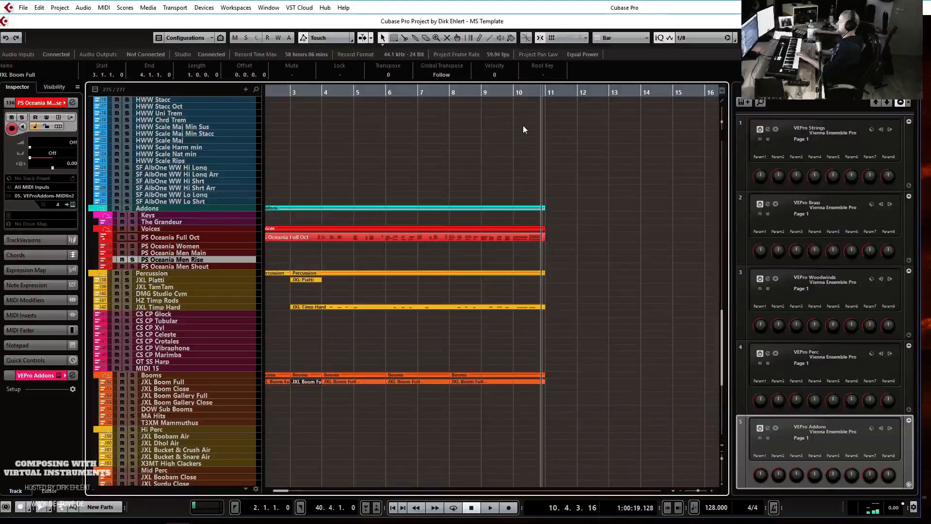
{"action": "left_click", "coordinate": [453, 94]}
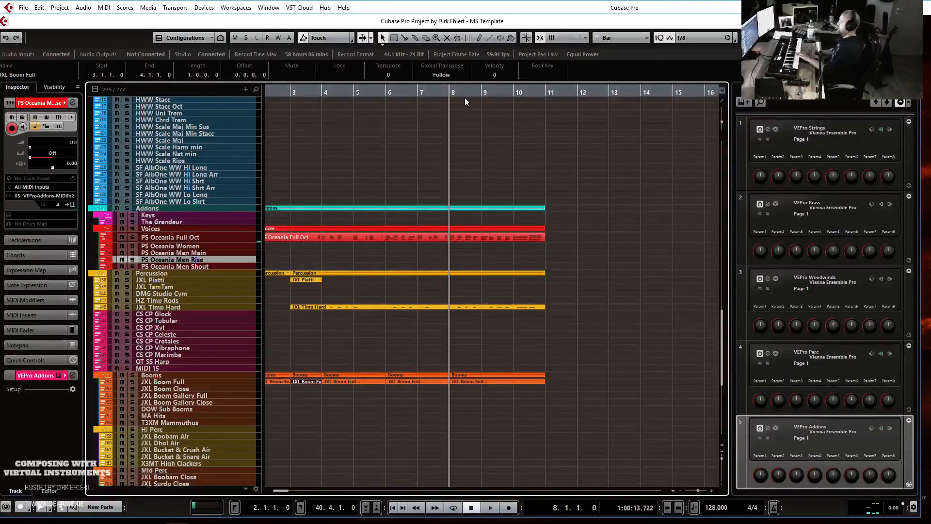
{"action": "key", "text": "KP_Multiply"}
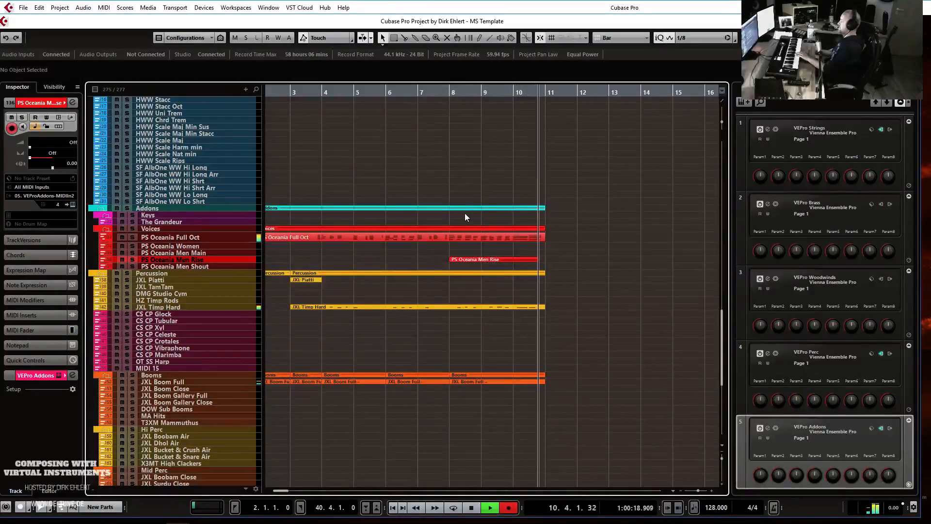
{"action": "key", "text": "space"}
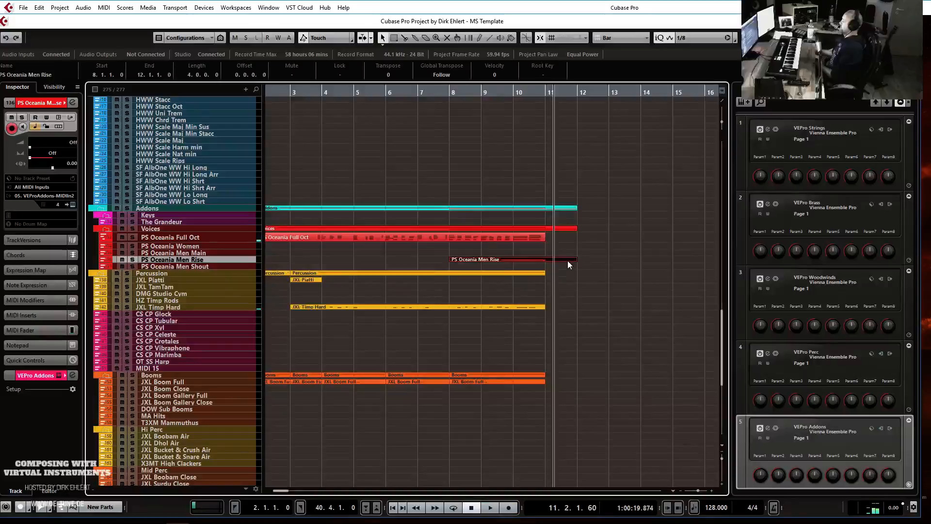
- Adjust the recorded PS Oceania Men Rise note in the editor and trim the part's end to bar 11
{"action": "double_click", "coordinate": [561, 260]}
{"action": "left_click_drag", "start_coordinate": [245, 292], "coordinate": [242, 292]}
{"action": "key", "text": "Return"}
{"action": "left_click_drag", "start_coordinate": [576, 265], "coordinate": [560, 263]}
{"action": "left_click", "coordinate": [565, 252]}
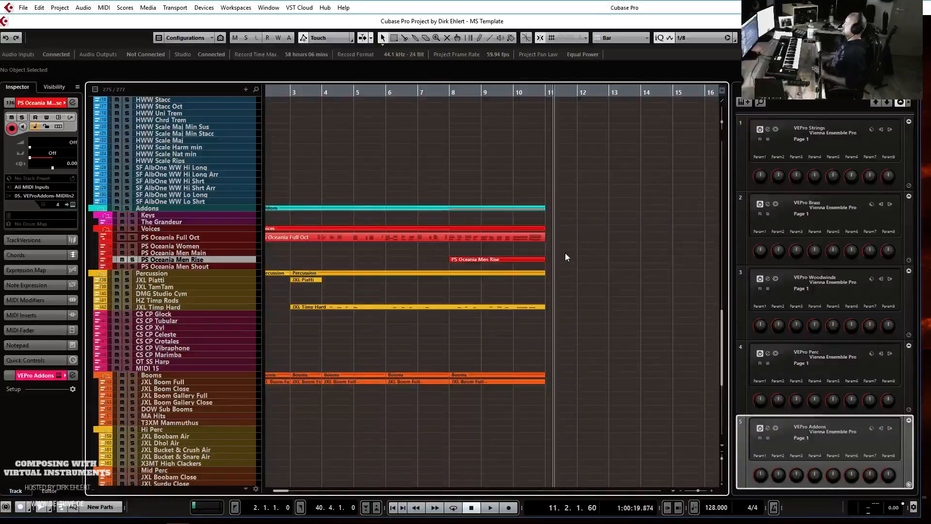
- Record a part on the AlbOne Brs Lo Shrt Nasty track from bar 2 to the end of bar 10
{"action": "key", "text": "KP_1"}
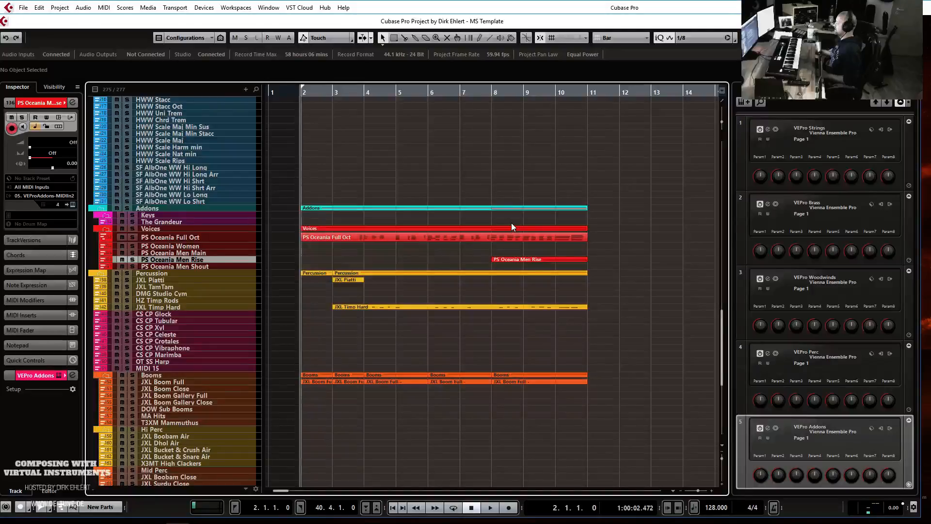
{"action": "scroll", "coordinate": [511, 223], "scroll_direction": "down", "scroll_amount": 4}
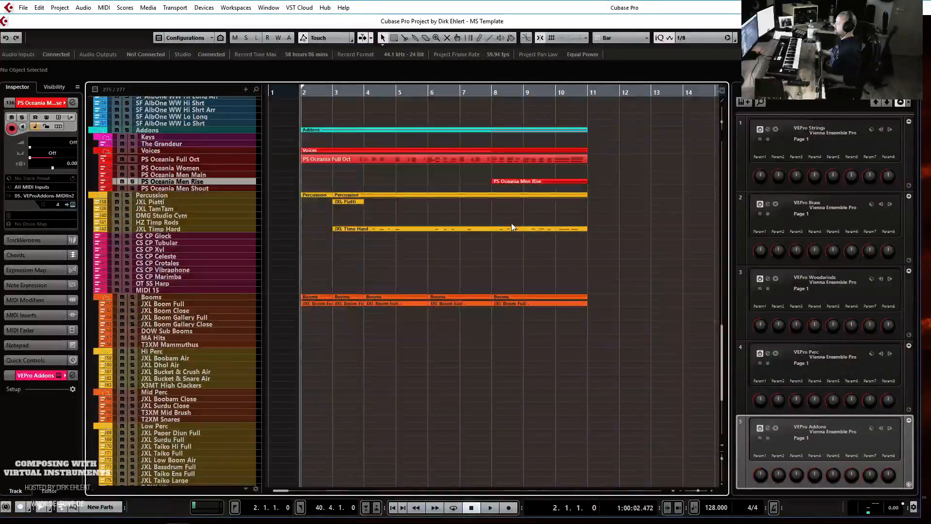
{"action": "scroll", "coordinate": [510, 222], "scroll_direction": "up", "scroll_amount": 15}
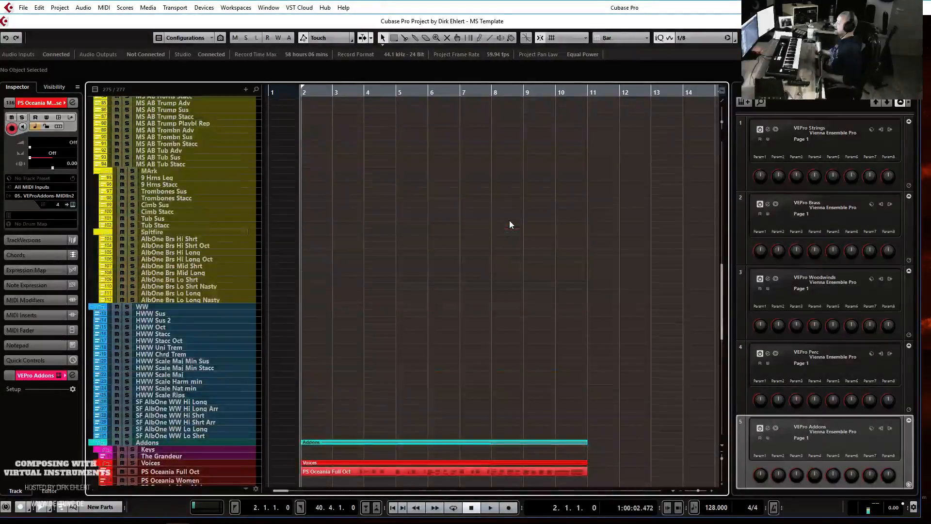
{"action": "scroll", "coordinate": [509, 220], "scroll_direction": "up", "scroll_amount": 4}
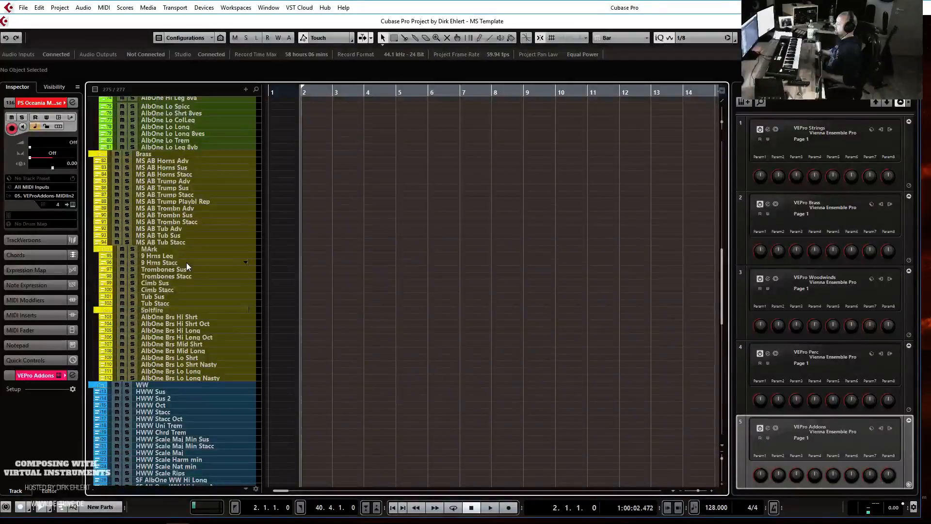
{"action": "left_click", "coordinate": [202, 365]}
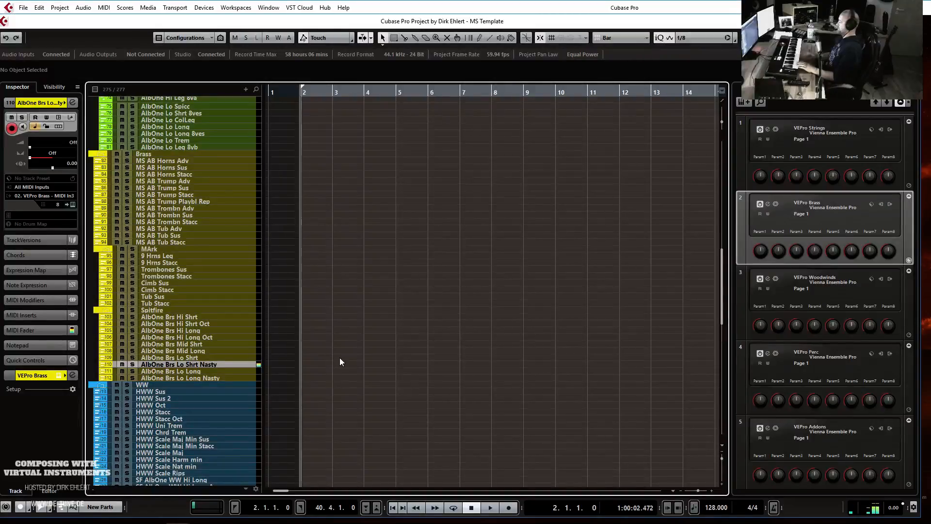
{"action": "key", "text": "KP_Multiply"}
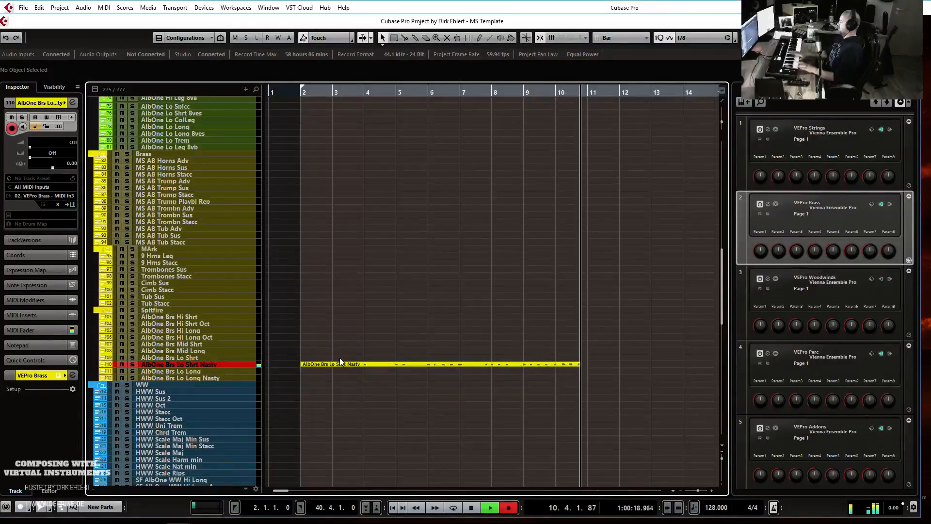
{"action": "key", "text": "space"}
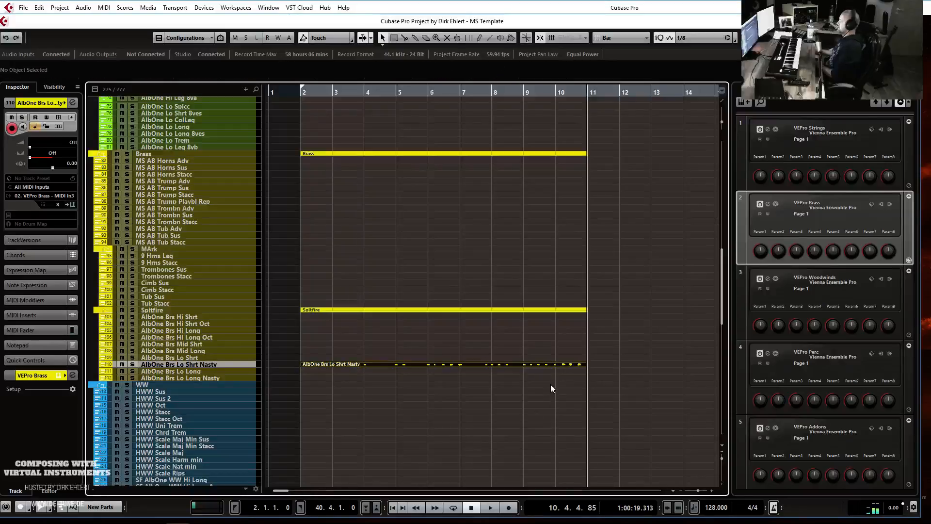
- Open the AlbOne Brs Lo Shrt Nasty part in the editor and iteratively quantize its notes to 1/4
{"action": "double_click", "coordinate": [514, 362]}
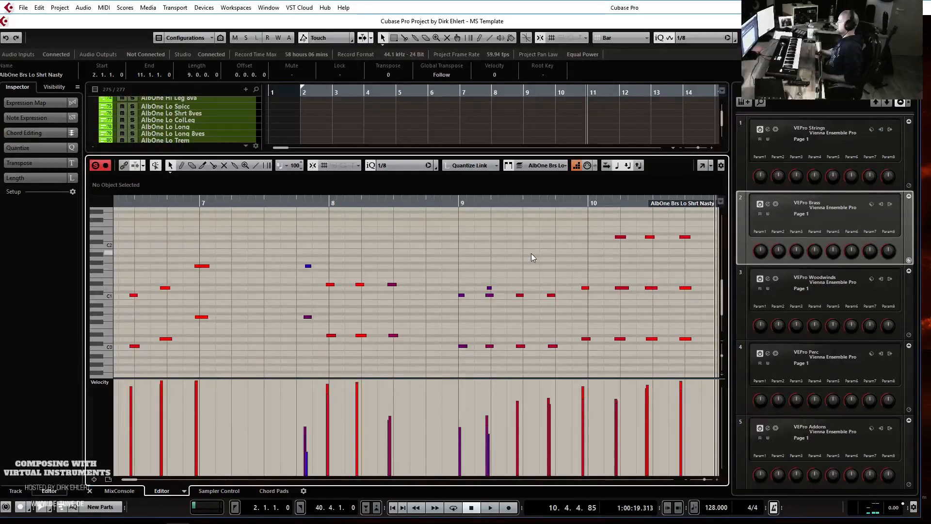
{"action": "left_click", "coordinate": [393, 166]}
{"action": "left_click", "coordinate": [410, 199]}
{"action": "left_click", "coordinate": [383, 203]}
{"action": "key", "text": "q"}
{"action": "key", "text": "q"}
{"action": "key", "text": "q"}
{"action": "key", "text": "q"}
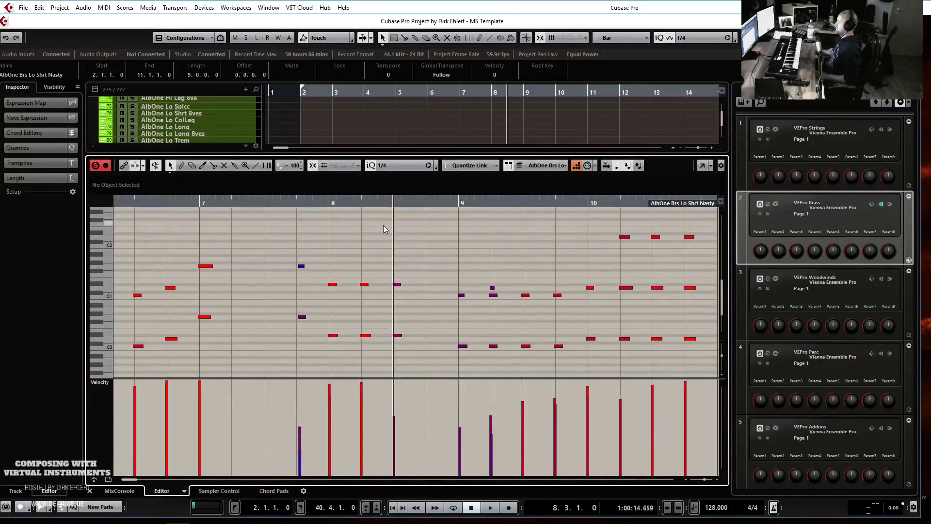
- Snap the opening notes fully to the 1/4 grid with iterative quantize off, and trim the part's start to bar 3
{"action": "scroll", "coordinate": [385, 225], "scroll_direction": "left", "scroll_amount": 6}
{"action": "left_click", "coordinate": [460, 201]}
{"action": "key", "text": "space"}
{"action": "key", "text": "space"}
{"action": "left_click_drag", "start_coordinate": [459, 245], "coordinate": [534, 339]}
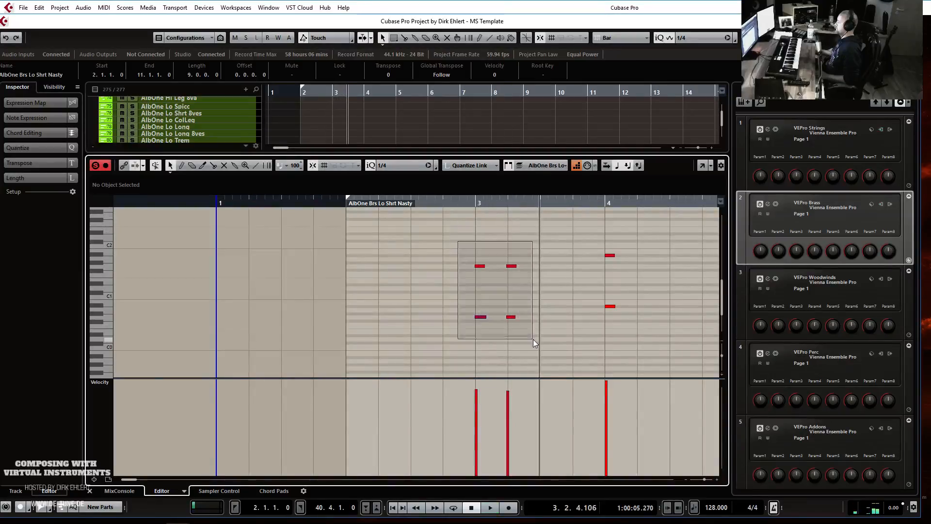
{"action": "left_click_drag", "start_coordinate": [457, 234], "coordinate": [486, 331]}
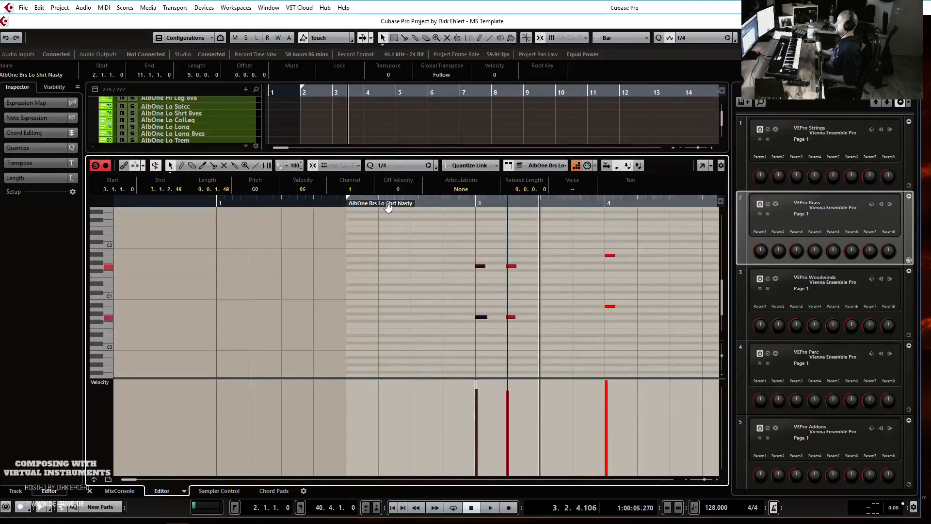
{"action": "left_click_drag", "start_coordinate": [388, 204], "coordinate": [517, 220]}
- Play the part from bar 3 and delete the octave notes on the first three beats of bar 6
{"action": "left_click", "coordinate": [480, 206]}
{"action": "key", "text": "space"}
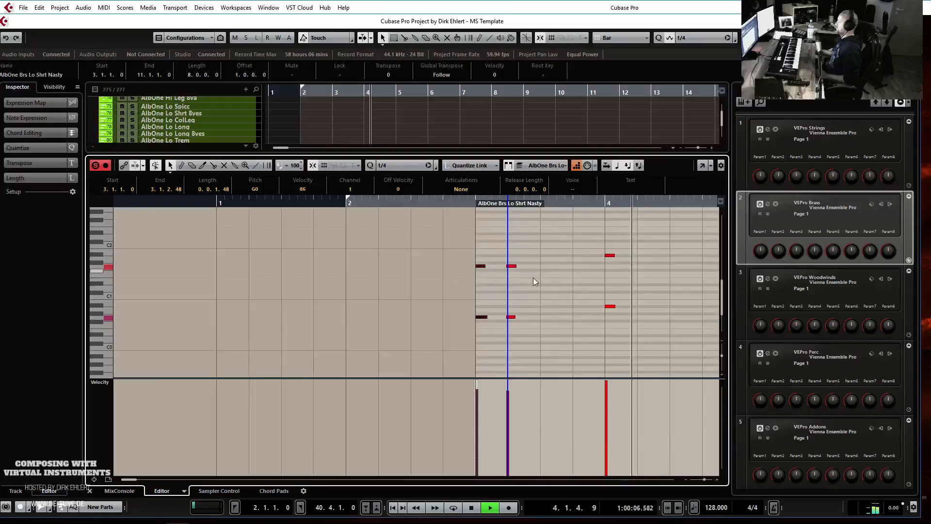
{"action": "scroll", "coordinate": [571, 288], "scroll_direction": "right", "scroll_amount": 4}
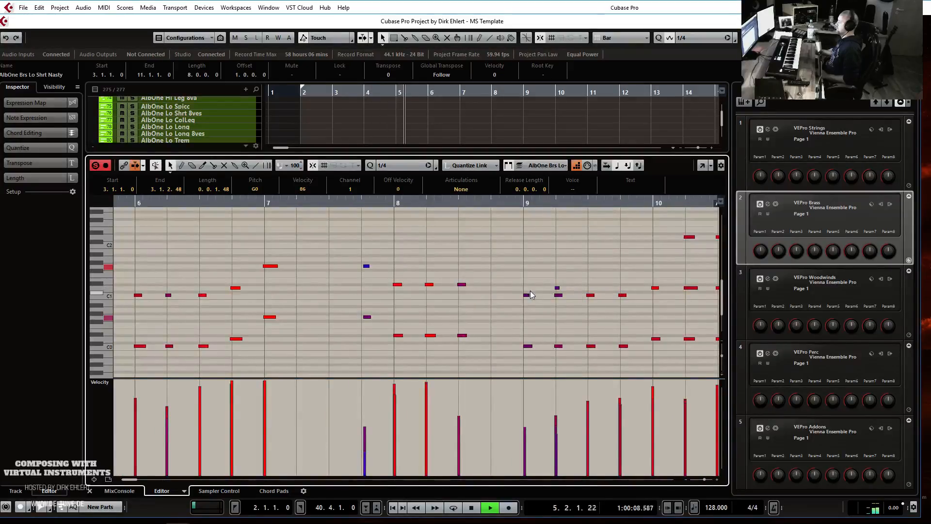
{"action": "scroll", "coordinate": [534, 287], "scroll_direction": "left", "scroll_amount": 2}
{"action": "key", "text": "space"}
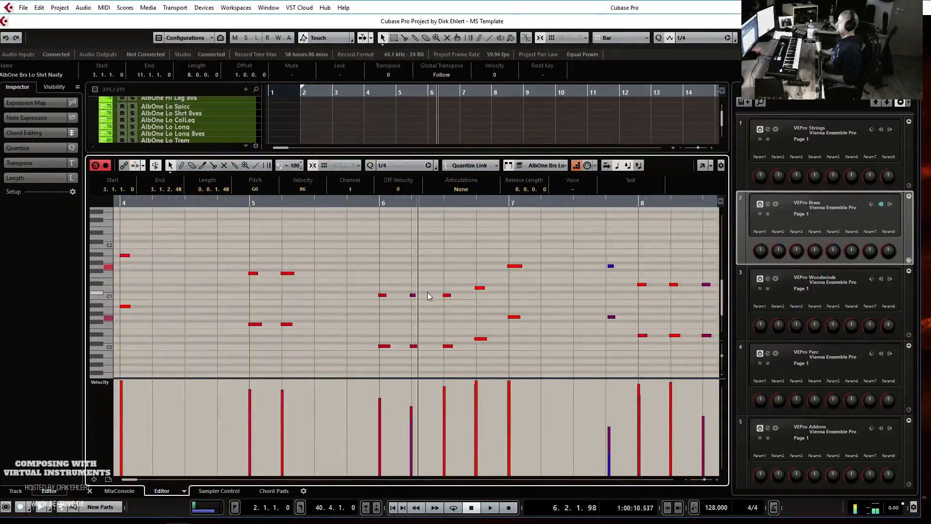
{"action": "left_click_drag", "start_coordinate": [365, 266], "coordinate": [461, 362]}
{"action": "key", "text": "Delete"}
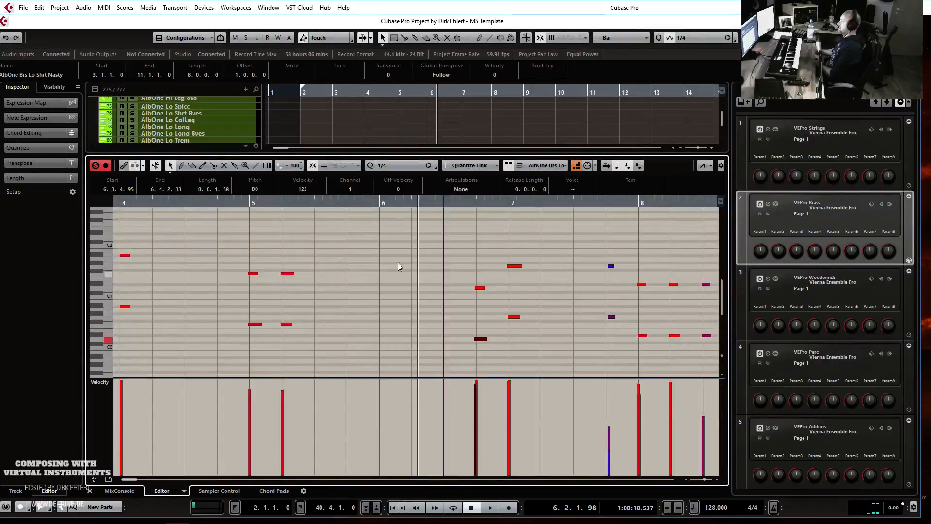
- Create an empty part from bar 3 to bar 7 on the AlbOne Brs Lo Long Nasty track and open it for editing
{"action": "left_click", "coordinate": [381, 202]}
{"action": "key", "text": "Return"}
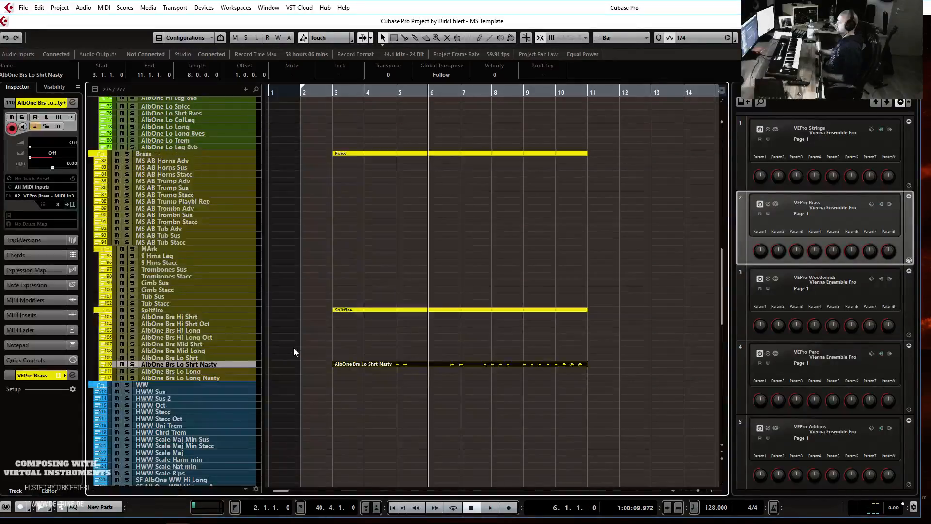
{"action": "left_click", "coordinate": [206, 372]}
{"action": "left_click", "coordinate": [208, 378]}
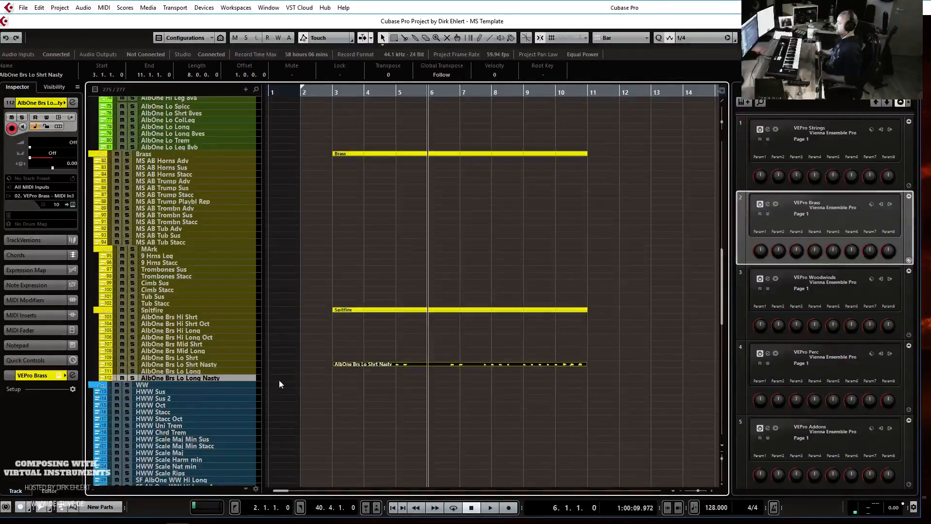
{"action": "left_click_drag", "start_coordinate": [338, 378], "coordinate": [457, 382]}
{"action": "double_click", "coordinate": [456, 378]}
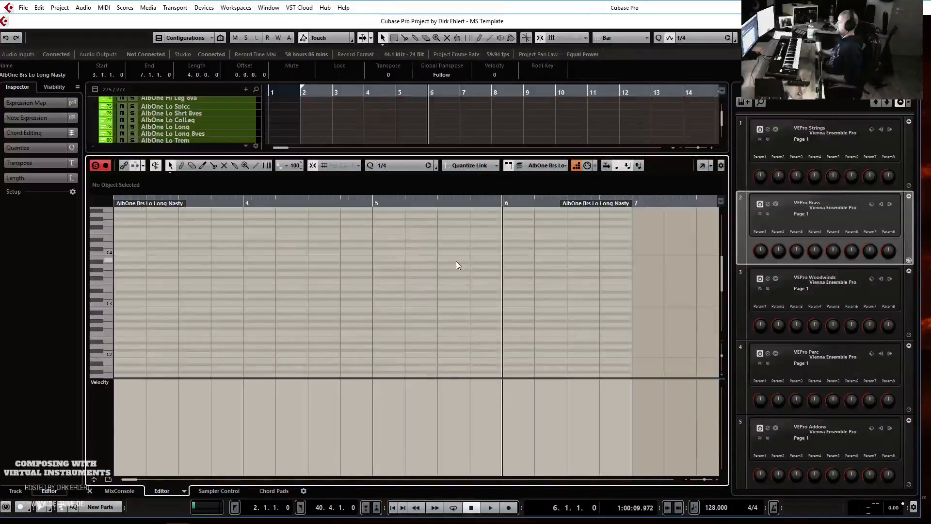
- Enter the octave notes C0 and C1 at the start of bar 6 and extend both to three beats
{"action": "left_click", "coordinate": [503, 279]}
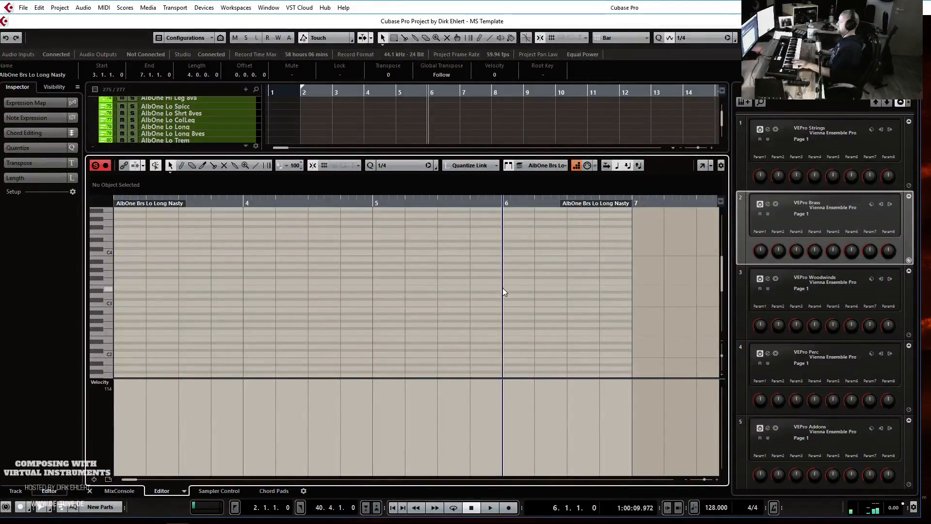
{"action": "scroll", "coordinate": [520, 274], "scroll_direction": "down", "scroll_amount": 2}
{"action": "left_click_drag", "start_coordinate": [511, 270], "coordinate": [555, 368]}
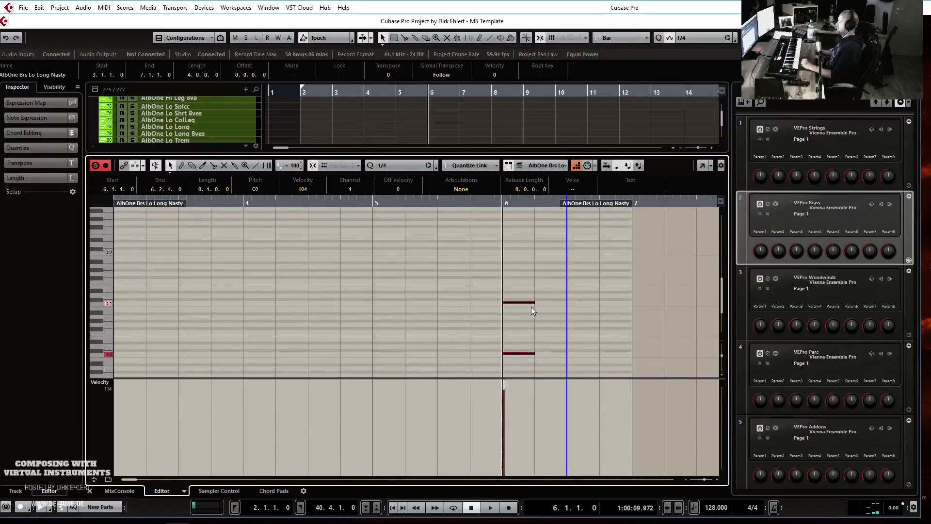
{"action": "left_click_drag", "start_coordinate": [534, 303], "coordinate": [600, 306]}
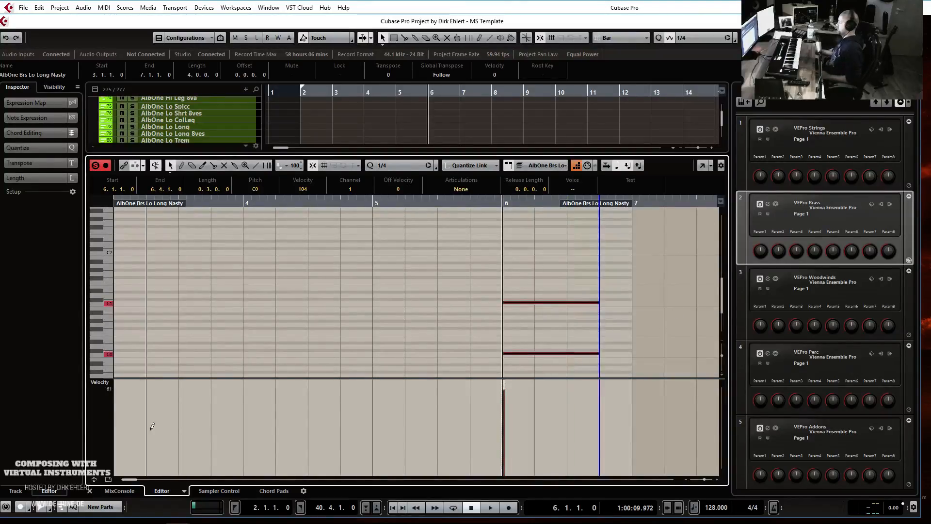
- Show the CC 1 (Modulation) lane, set the quantize value to 1/64 and draw a dipping, then rising modulation curve beneath the long notes
{"action": "left_click", "coordinate": [104, 389]}
{"action": "left_click", "coordinate": [168, 216]}
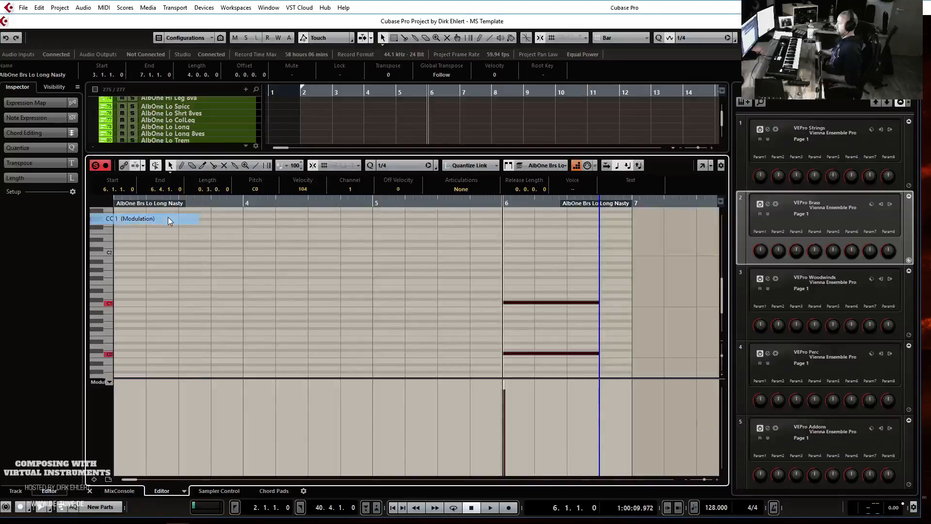
{"action": "left_click", "coordinate": [410, 166]}
{"action": "left_click", "coordinate": [419, 240]}
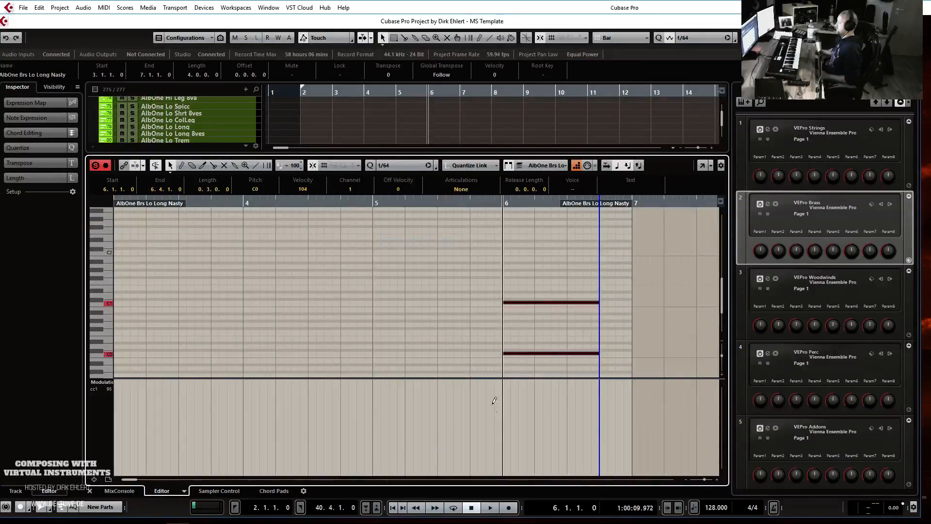
{"action": "mouse_move", "coordinate": [498, 398]}
{"action": "left_mouse_down"}
{"action": "mouse_move", "coordinate": [527, 423]}
{"action": "mouse_move", "coordinate": [605, 389]}
{"action": "left_mouse_up"}
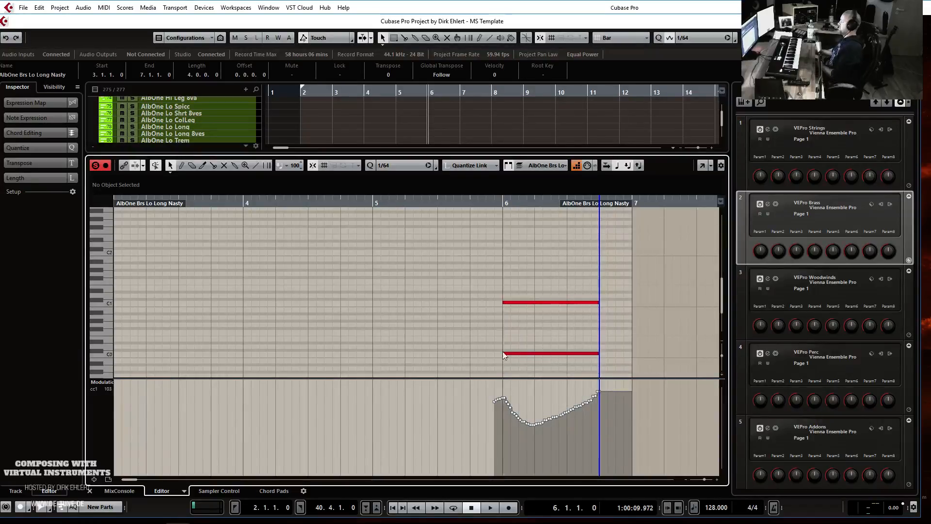
- Open the AlbOne Brs Lo Shrt Nasty and Lo Long Nasty parts together in the editor and play from bar 5 into bar 7
{"action": "key", "text": "Return"}
{"action": "left_click", "coordinate": [379, 366]}
{"action": "key", "text": "Return"}
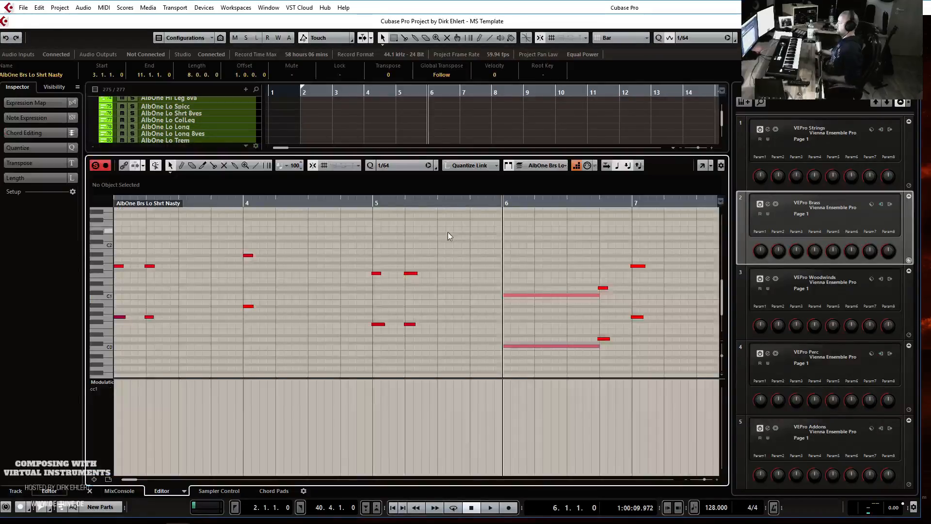
{"action": "left_click", "coordinate": [370, 207]}
{"action": "key", "text": "space"}
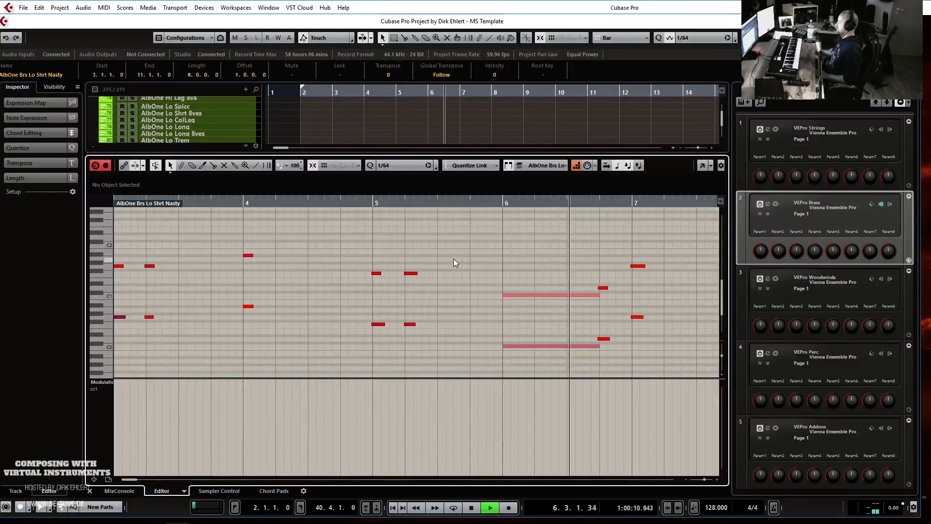
{"action": "key", "text": "space"}
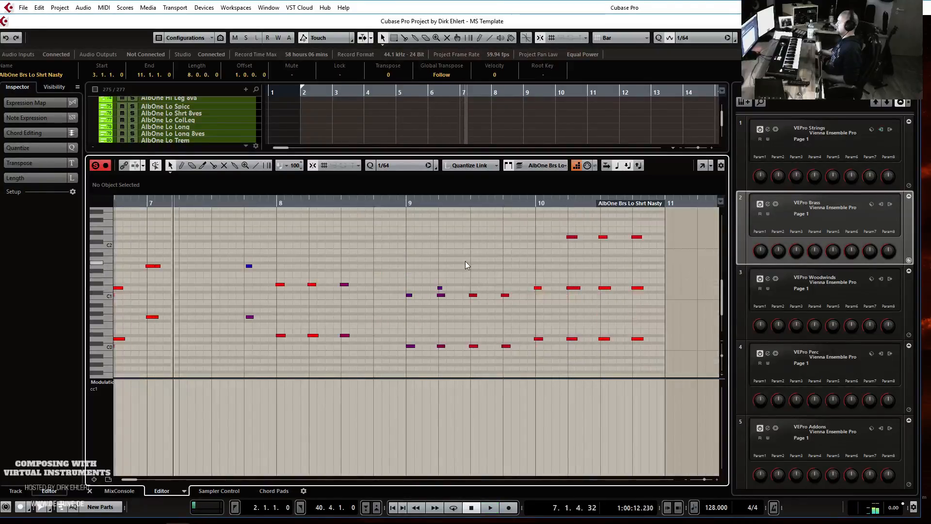
- Copy the second octave chord of bar 5 to the start of bar 6 as C0 and C1, and lower its velocity to 85
{"action": "scroll", "coordinate": [467, 265], "scroll_direction": "left", "scroll_amount": 4}
{"action": "left_click_drag", "start_coordinate": [243, 265], "coordinate": [253, 324]}
{"action": "left_click", "coordinate": [233, 306]}
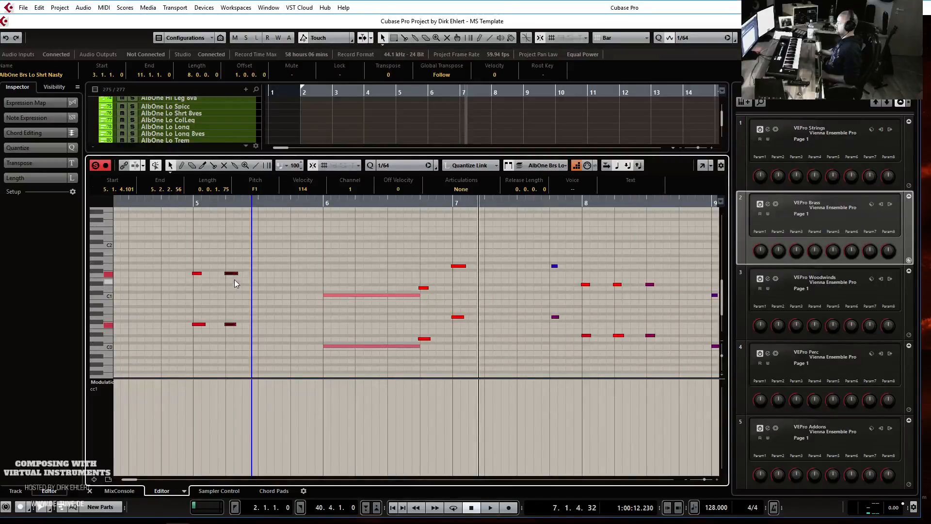
{"action": "left_click_drag", "start_coordinate": [233, 273], "coordinate": [324, 294]}
{"action": "left_click", "coordinate": [102, 386]}
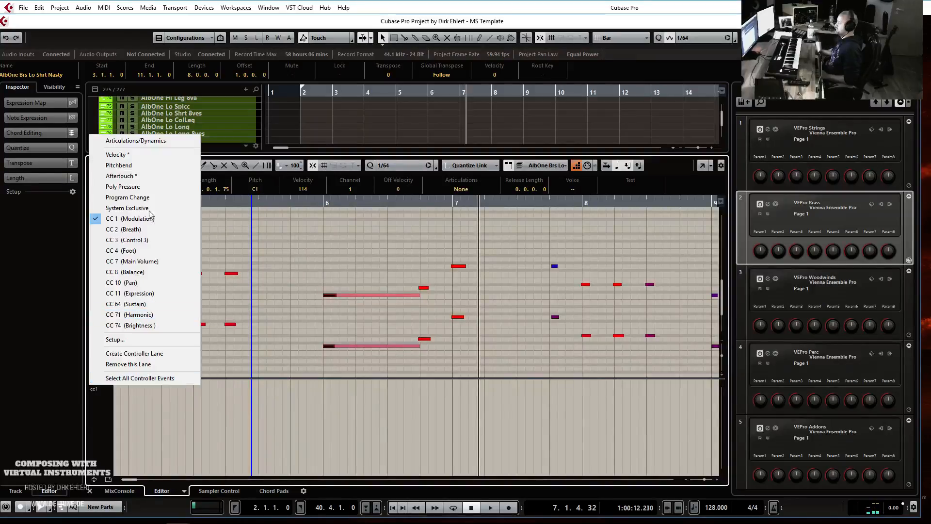
{"action": "left_click", "coordinate": [137, 154]}
{"action": "left_click_drag", "start_coordinate": [329, 422], "coordinate": [317, 412]}
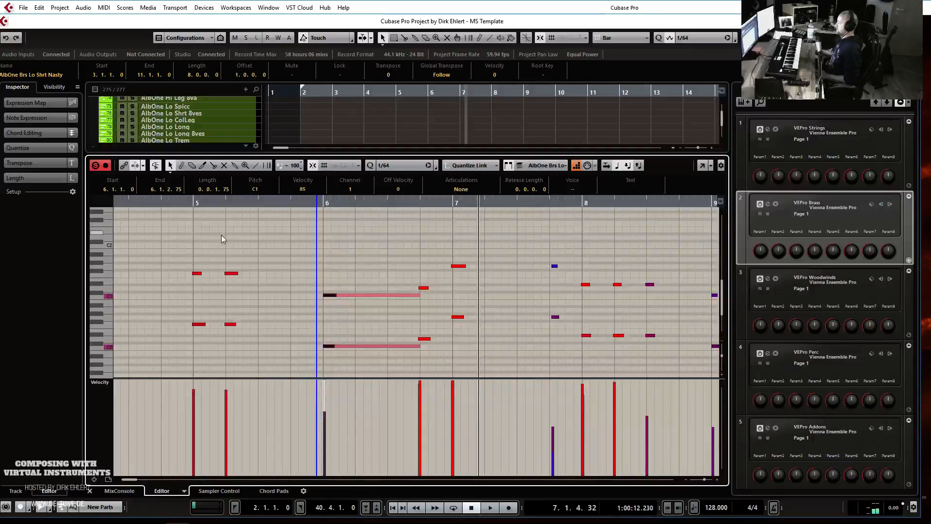
- Play both low brass parts from just before bar 5 into bar 7 to check the new bar 6 accent
{"action": "left_click", "coordinate": [179, 201]}
{"action": "key", "text": "space"}
{"action": "key", "text": "space"}
{"action": "left_click", "coordinate": [177, 204]}
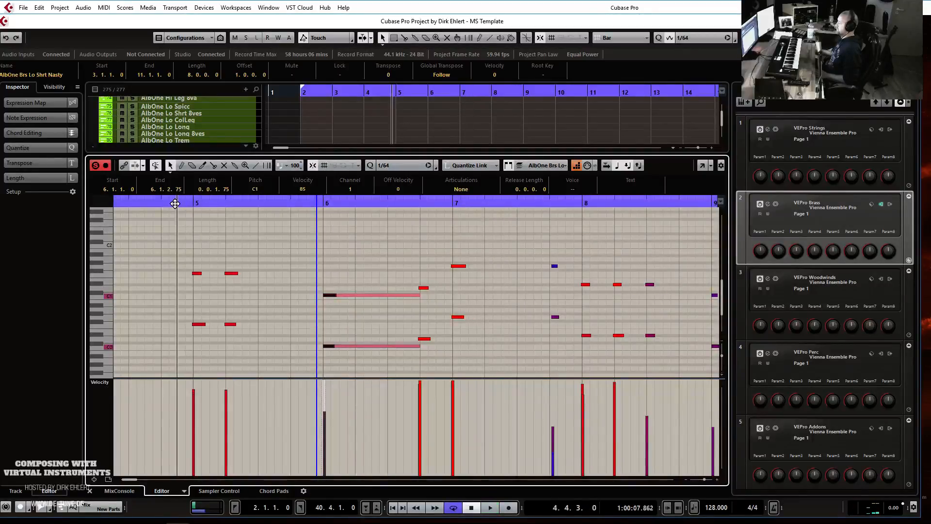
{"action": "left_click", "coordinate": [178, 200]}
{"action": "key", "text": "space"}
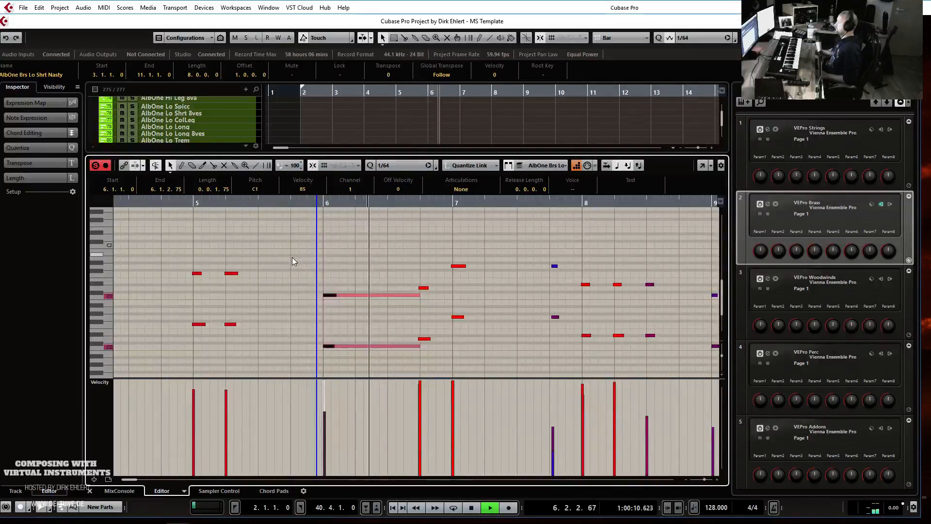
{"action": "key", "text": "space"}
- Shift the octave notes at bar 7 slightly earlier to 6.4.4.60, close the editor and return to the chord track
{"action": "left_click", "coordinate": [478, 359]}
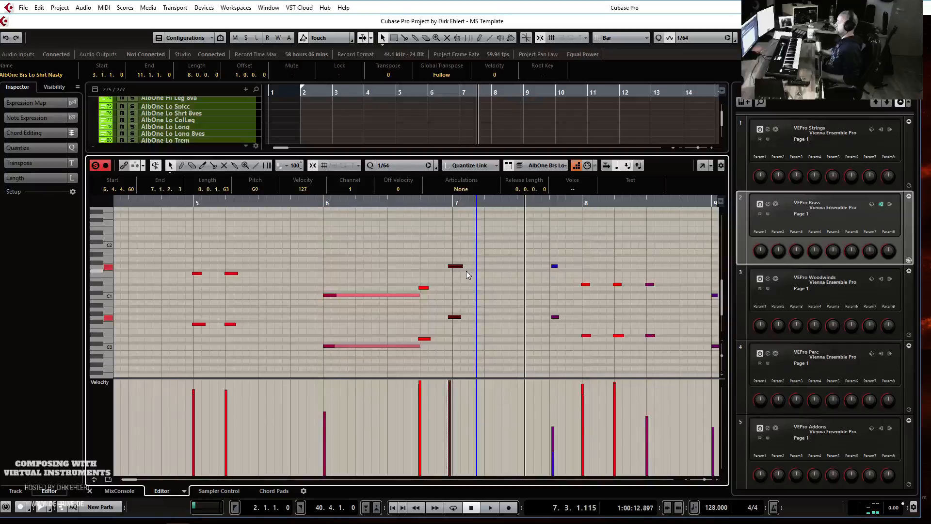
{"action": "left_click_drag", "start_coordinate": [459, 266], "coordinate": [489, 285]}
{"action": "key", "text": "Return"}
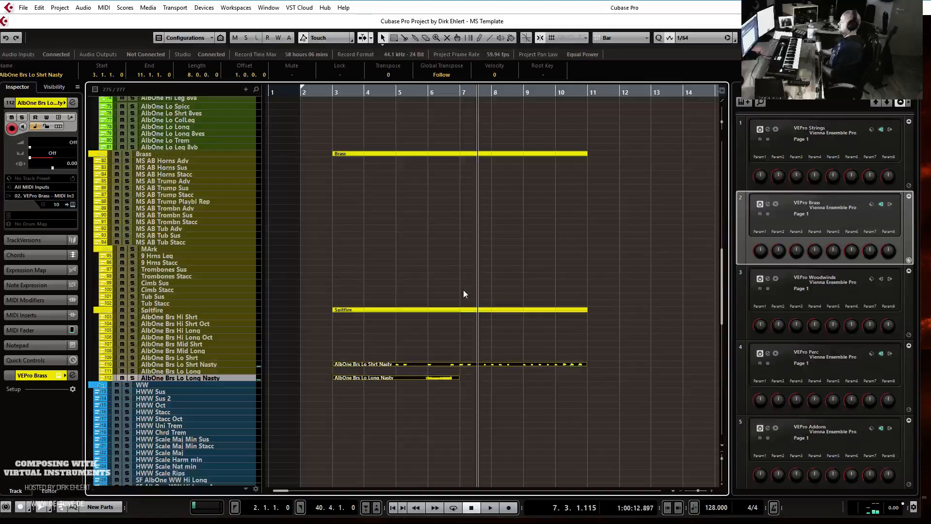
{"action": "scroll", "coordinate": [516, 404], "scroll_direction": "up", "scroll_amount": 20}
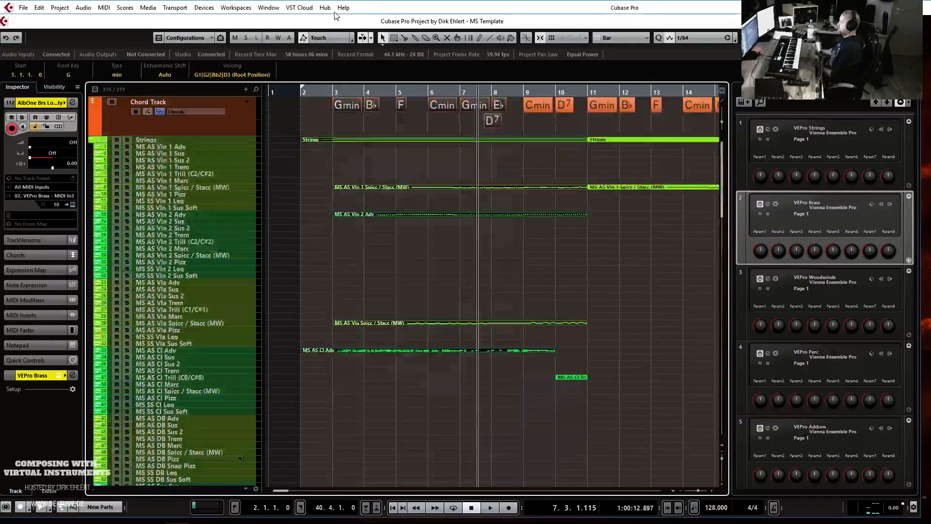
- Open the string and low brass parts together in the editor and make AlbOne Brs Lo Shrt Nasty the active part
{"action": "scroll", "coordinate": [521, 404], "scroll_direction": "down", "scroll_amount": 18}
{"action": "left_click_drag", "start_coordinate": [548, 418], "coordinate": [362, 161]}
{"action": "key", "text": "Return"}
{"action": "scroll", "coordinate": [308, 247], "scroll_direction": "left", "scroll_amount": 6}
{"action": "left_click", "coordinate": [459, 204]}
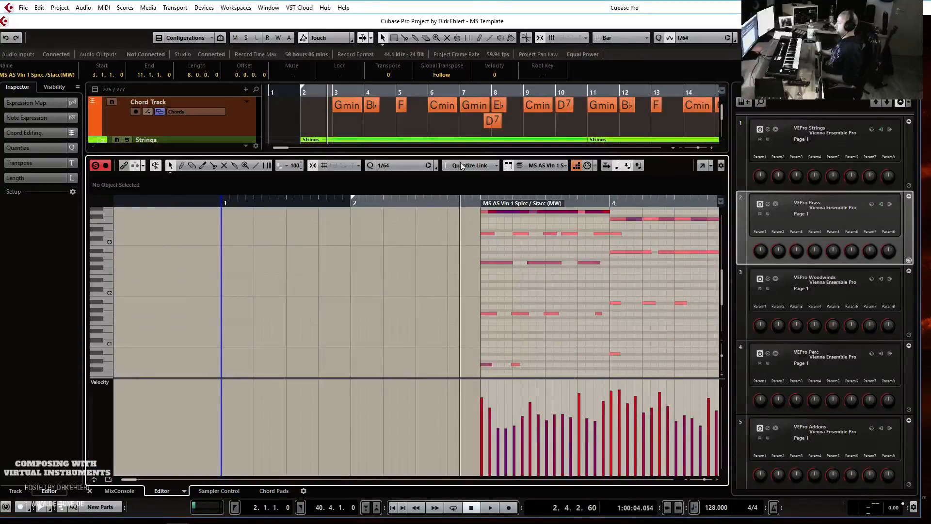
{"action": "left_click", "coordinate": [546, 166]}
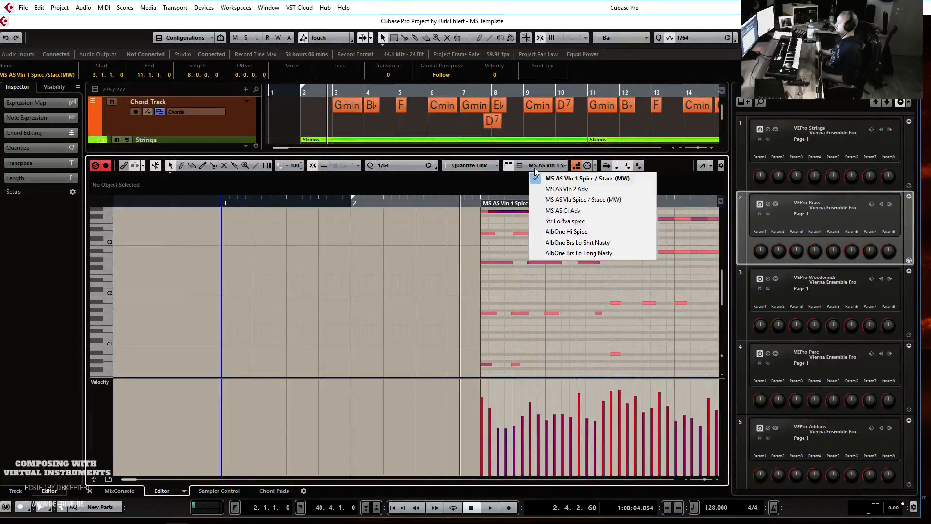
{"action": "left_click", "coordinate": [576, 242]}
- Play the parts from bar 2 into bar 8 and delete the short octave notes just before bar 8
{"action": "key", "text": "space"}
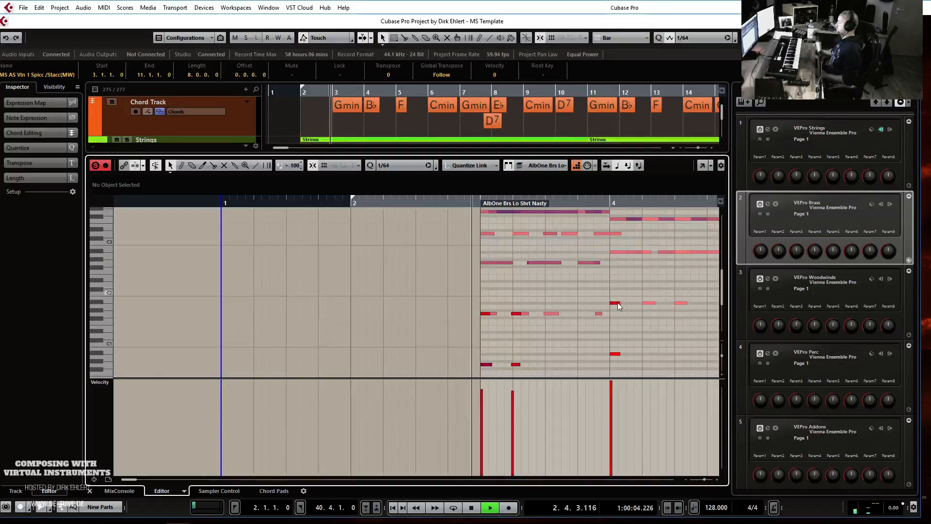
{"action": "key", "text": "f"}
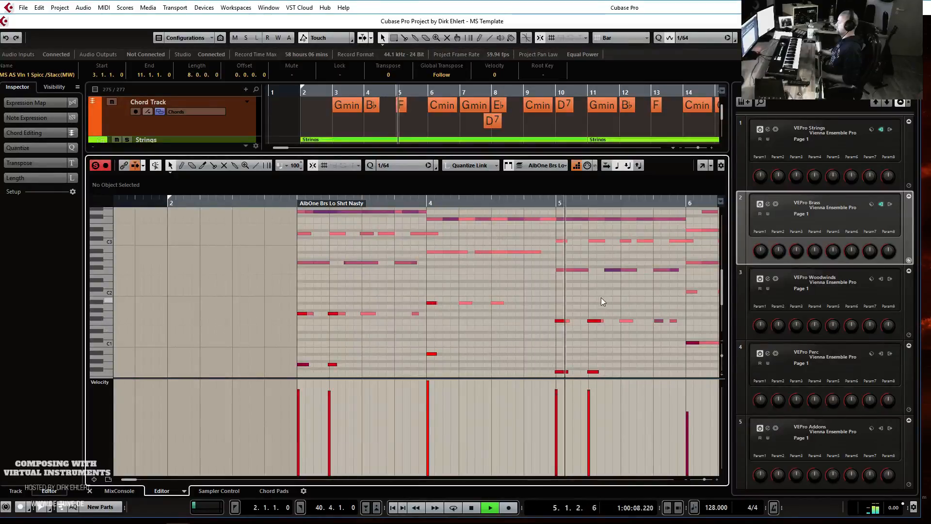
{"action": "scroll", "coordinate": [605, 294], "scroll_direction": "down", "scroll_amount": 2}
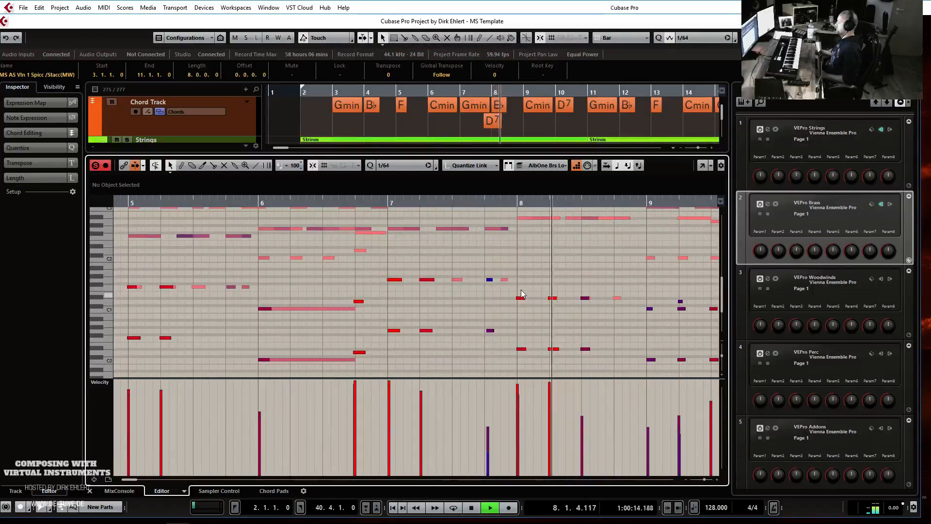
{"action": "key", "text": "space"}
{"action": "left_click", "coordinate": [489, 279]}
{"action": "key", "text": "Delete"}
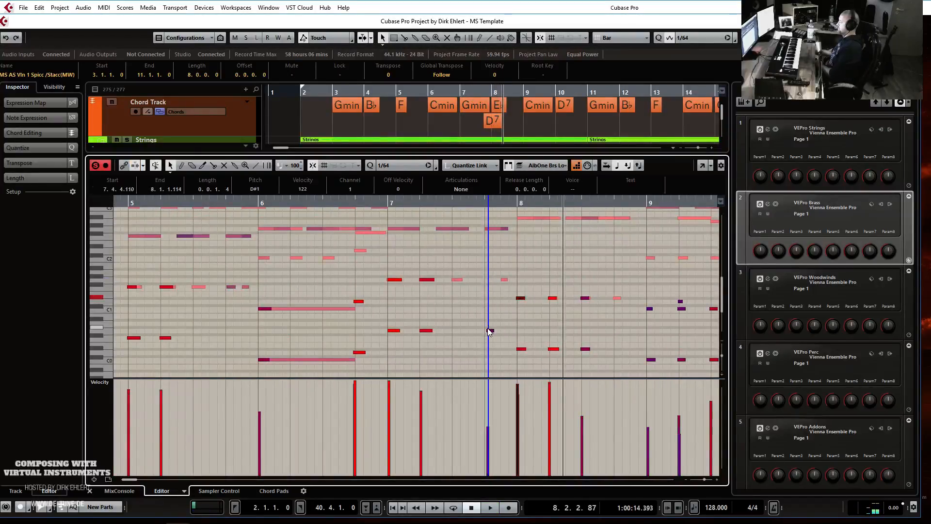
- Play from bar 7 into bar 9 and delete the stray D1 note on beat 2 of bar 9
{"action": "left_click", "coordinate": [389, 202]}
{"action": "key", "text": "space"}
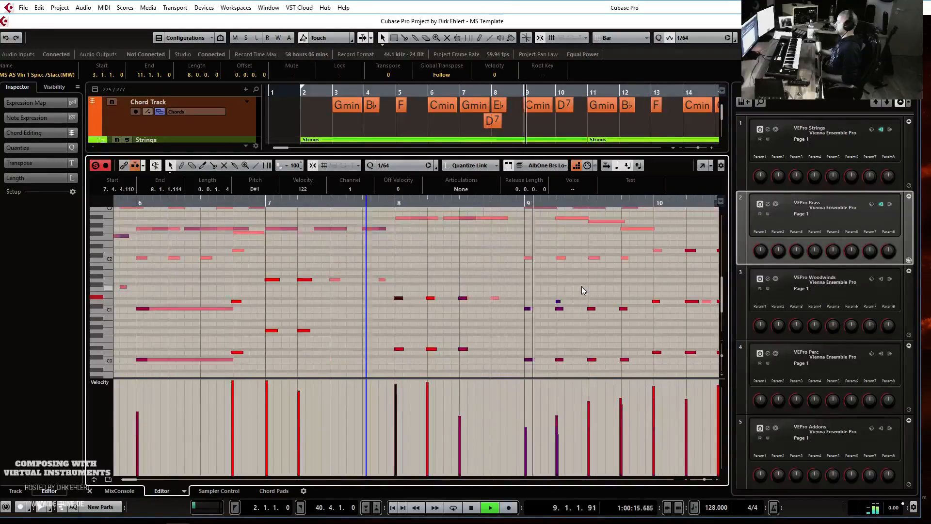
{"action": "key", "text": "space"}
{"action": "key", "text": "Delete"}
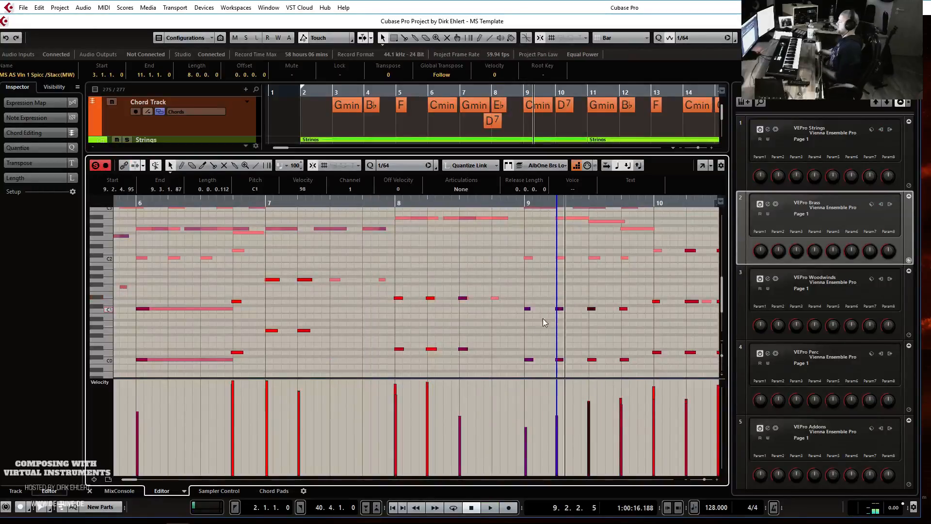
- Play from bar 9 into bar 10 and delete all Lo Shrt Nasty notes after the downbeat octave of bar 10
{"action": "left_click", "coordinate": [527, 233]}
{"action": "key", "text": "space"}
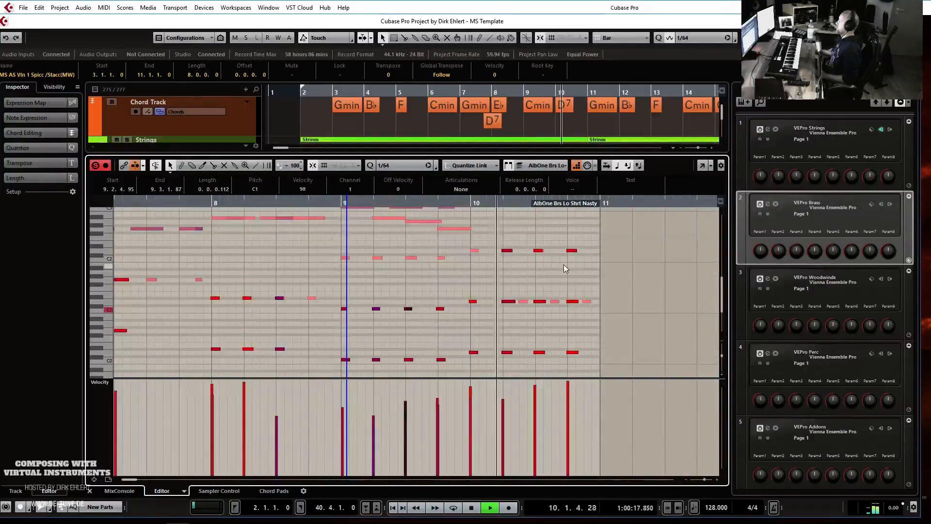
{"action": "key", "text": "space"}
{"action": "scroll", "coordinate": [538, 276], "scroll_direction": "right", "scroll_amount": 2}
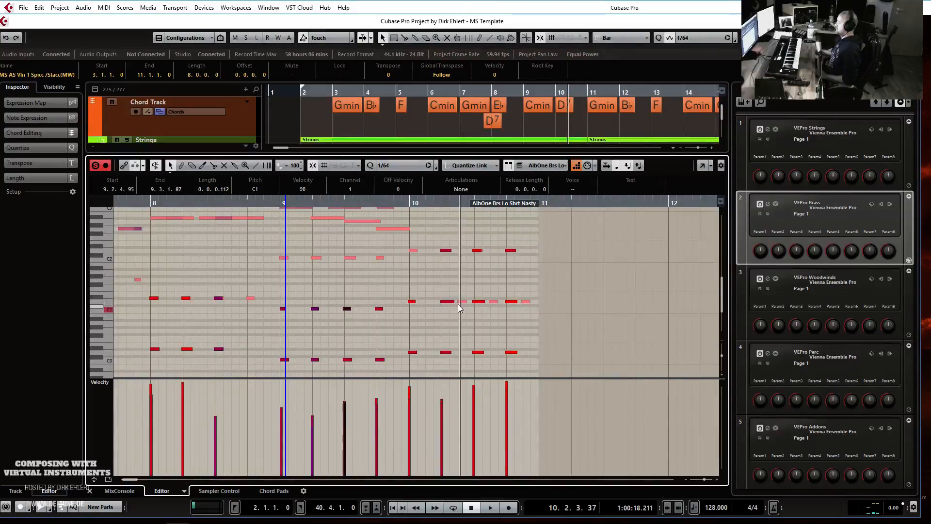
{"action": "left_click_drag", "start_coordinate": [450, 305], "coordinate": [466, 257]}
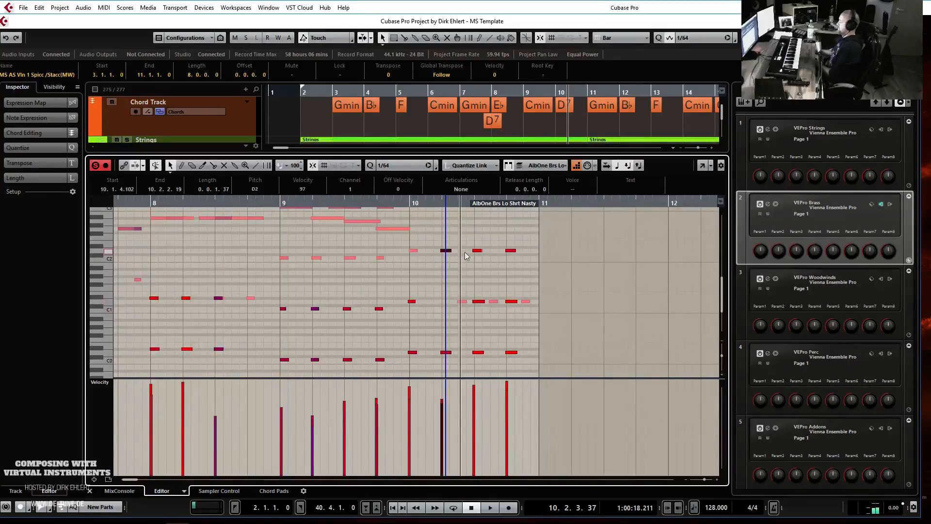
{"action": "key", "text": "Delete"}
{"action": "double_click", "coordinate": [512, 251]}
{"action": "double_click", "coordinate": [511, 302]}
{"action": "double_click", "coordinate": [478, 302]}
{"action": "left_click", "coordinate": [474, 353]}
{"action": "left_click", "coordinate": [479, 356]}
{"action": "left_click", "coordinate": [478, 354]}
{"action": "double_click", "coordinate": [510, 353]}
{"action": "double_click", "coordinate": [449, 353]}
{"action": "left_click", "coordinate": [413, 302]}
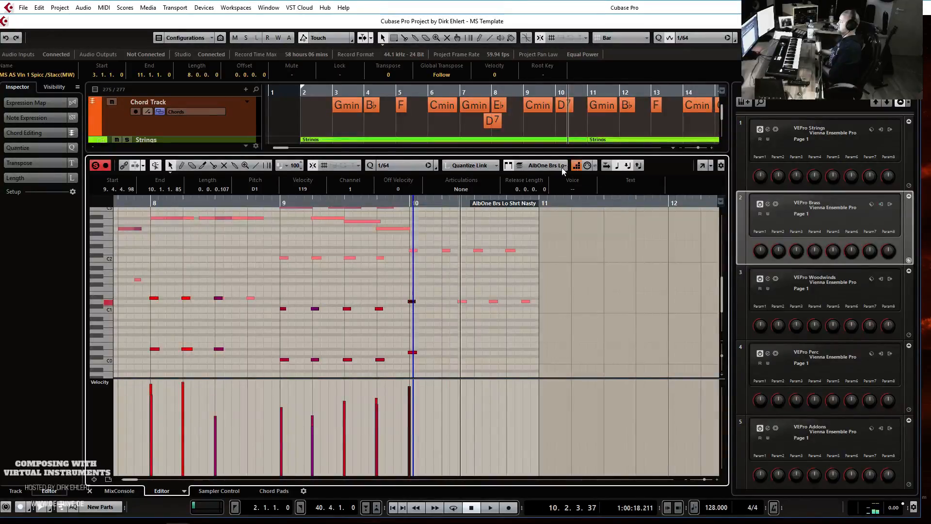
- Make AlbOne Brs Lo Long Nasty the active part and extend it to the start of bar 11
{"action": "left_click", "coordinate": [536, 165]}
{"action": "left_click", "coordinate": [558, 252]}
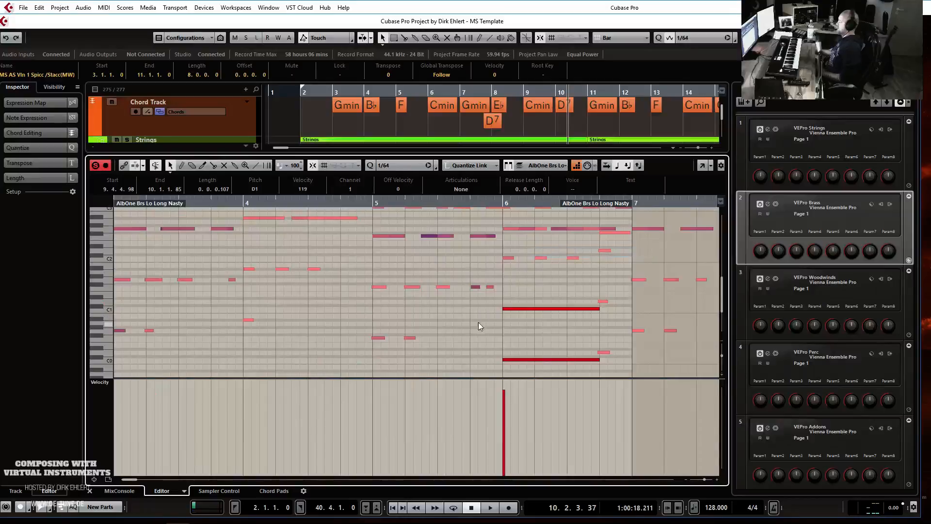
{"action": "scroll", "coordinate": [547, 304], "scroll_direction": "right", "scroll_amount": 3}
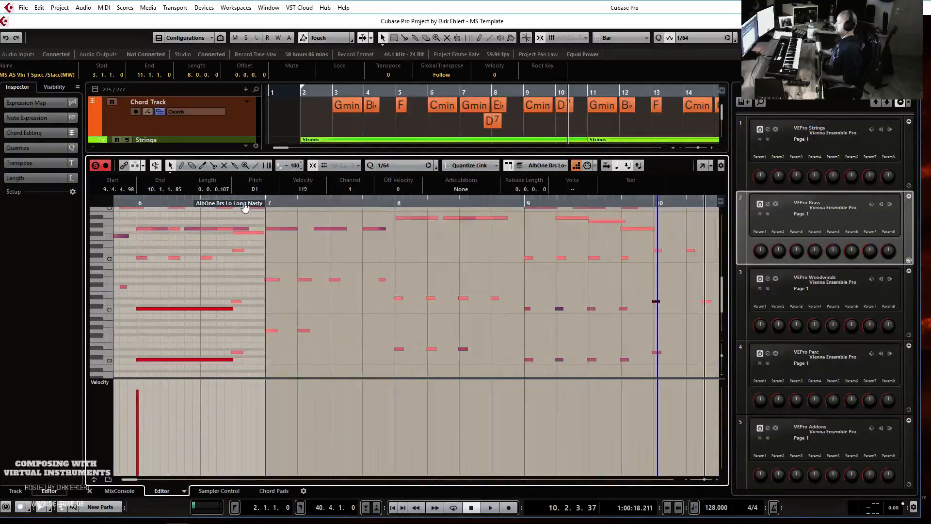
{"action": "scroll", "coordinate": [476, 209], "scroll_direction": "right", "scroll_amount": 3}
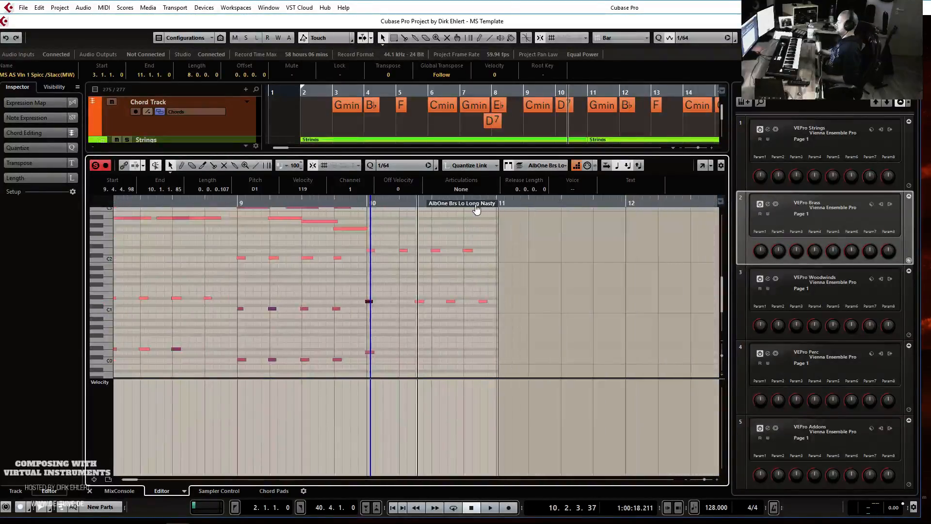
{"action": "left_click_drag", "start_coordinate": [476, 207], "coordinate": [474, 207]}
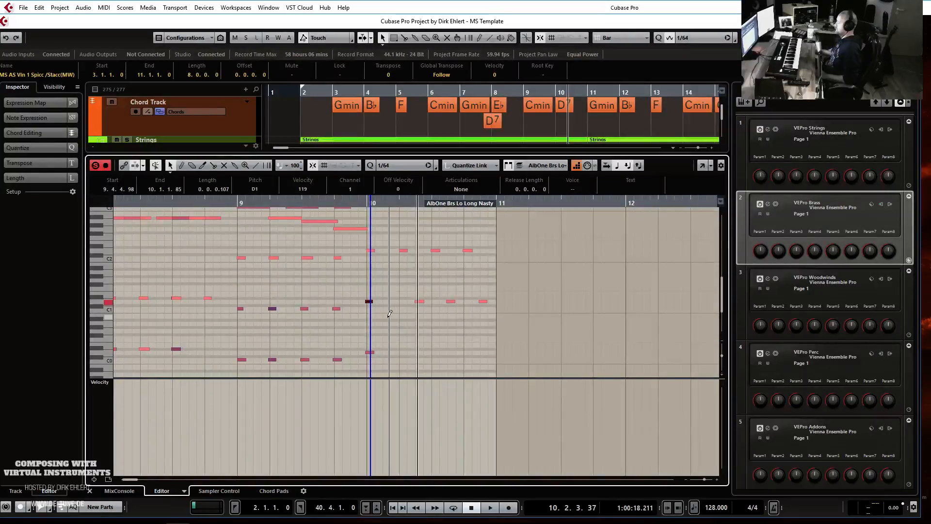
- Add one-bar octave notes across bar 10 in the Lo Long Nasty part and transpose them to D0 and D1
{"action": "left_click_drag", "start_coordinate": [369, 305], "coordinate": [490, 304]}
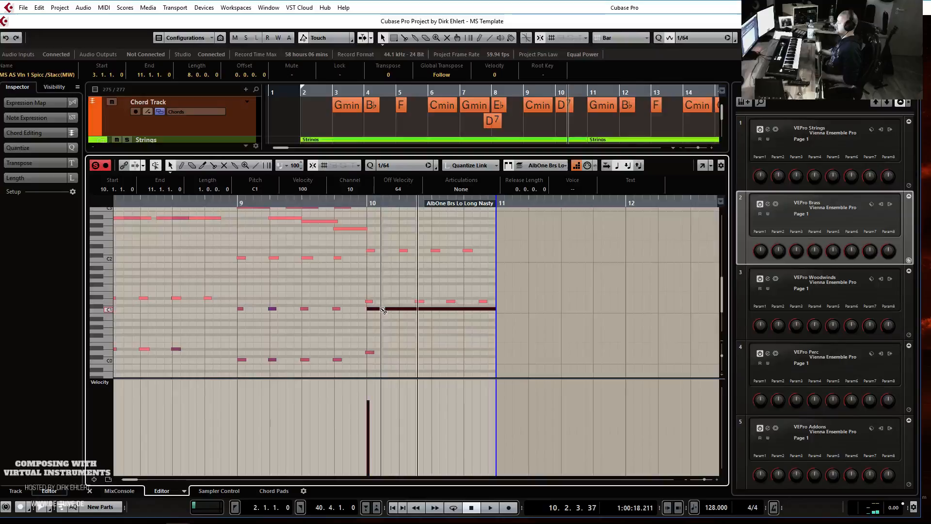
{"action": "left_click_drag", "start_coordinate": [378, 309], "coordinate": [379, 363]}
{"action": "left_click", "coordinate": [388, 368]}
{"action": "left_click_drag", "start_coordinate": [393, 311], "coordinate": [388, 313]}
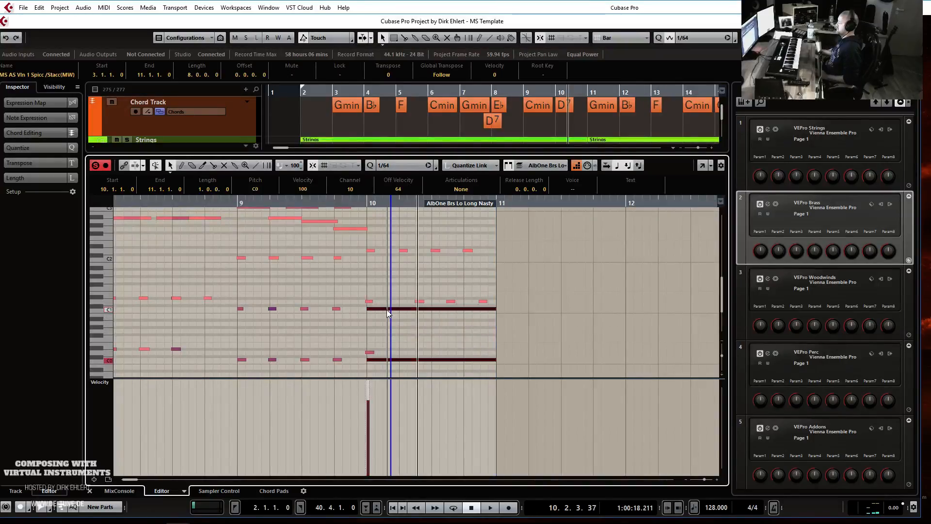
{"action": "key", "text": "Up"}
{"action": "key", "text": "Up"}
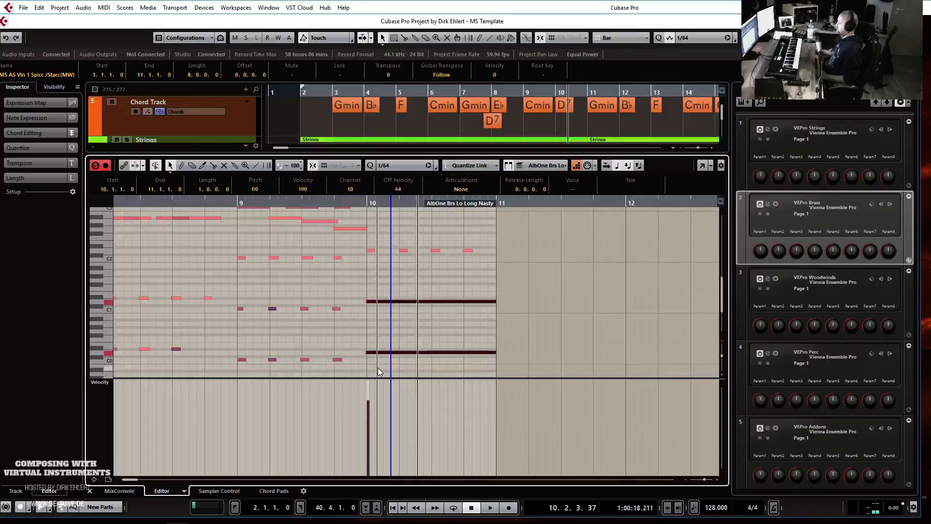
- Draw a CC 1 (Modulation) curve in bar 10 that dips steeply over the first beat and rises until the bar's end
{"action": "left_click", "coordinate": [102, 384]}
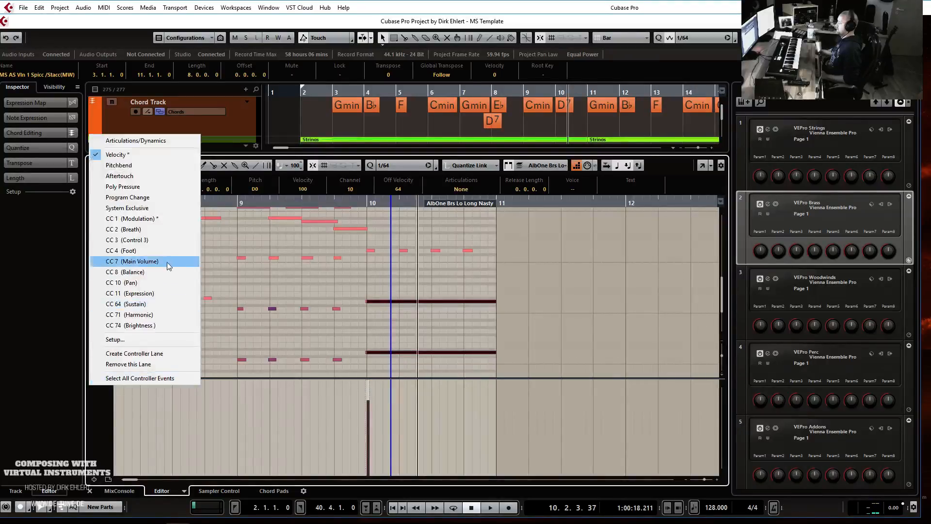
{"action": "left_click", "coordinate": [165, 219]}
{"action": "right_click", "coordinate": [307, 282]}
{"action": "left_click", "coordinate": [408, 281]}
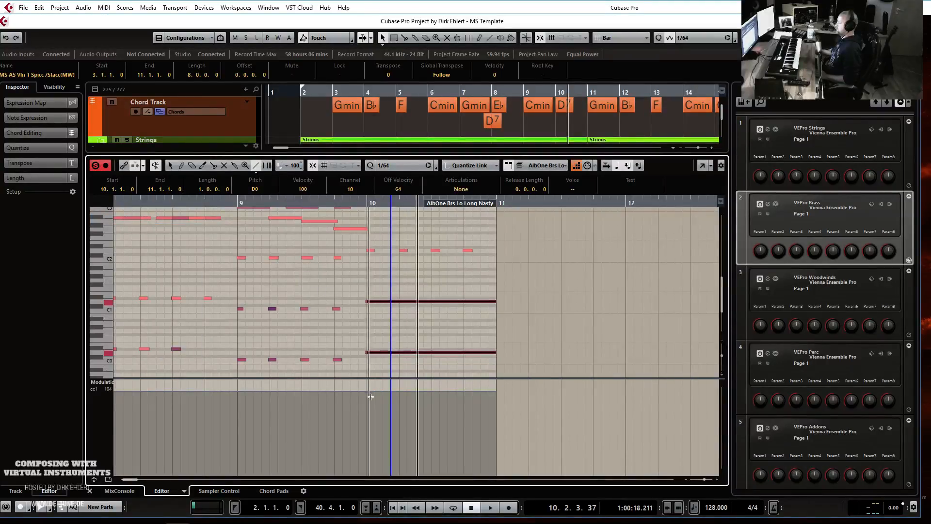
{"action": "mouse_move", "coordinate": [367, 383]}
{"action": "left_mouse_down"}
{"action": "mouse_move", "coordinate": [381, 398]}
{"action": "mouse_move", "coordinate": [491, 387]}
{"action": "left_mouse_up"}
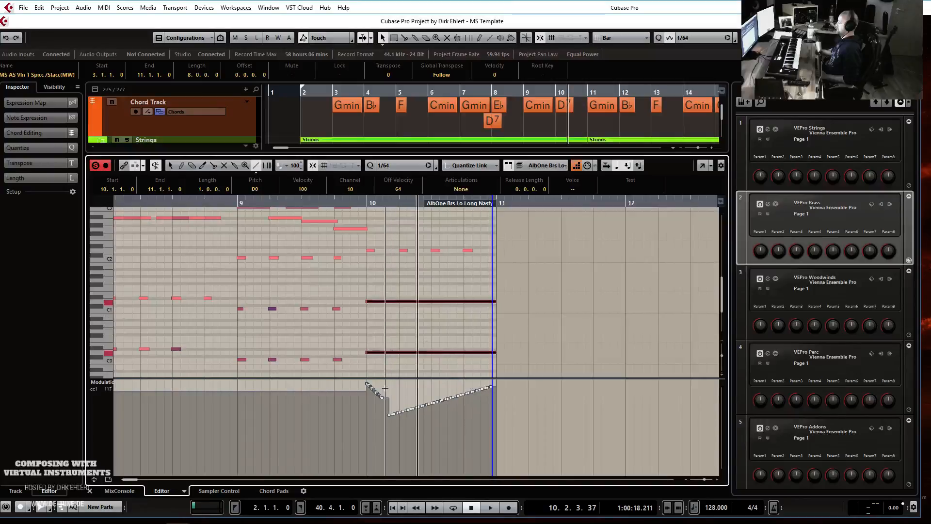
{"action": "left_click_drag", "start_coordinate": [383, 397], "coordinate": [390, 414]}
{"action": "key", "text": "1"}
- Play from just before bar 9 to bar 11 and raise the velocity of both long notes to 127
{"action": "left_click", "coordinate": [209, 201]}
{"action": "key", "text": "space"}
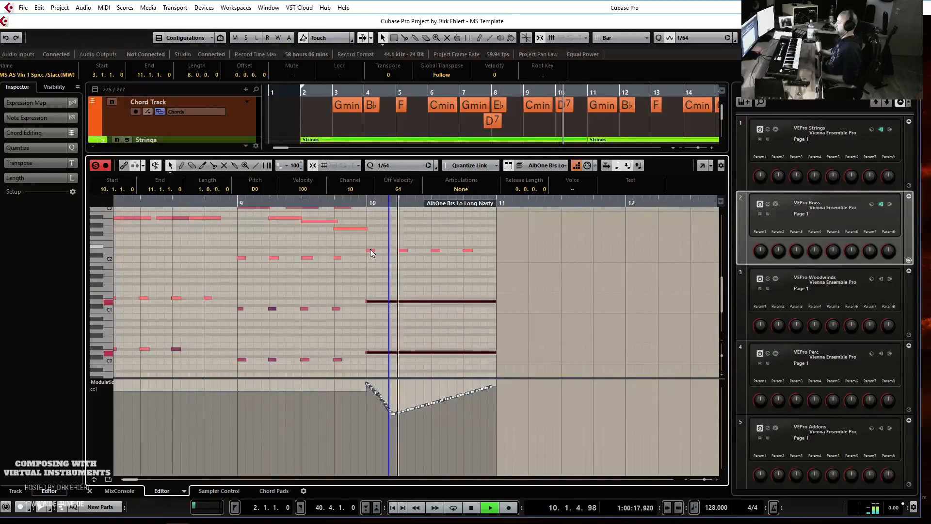
{"action": "key", "text": "space"}
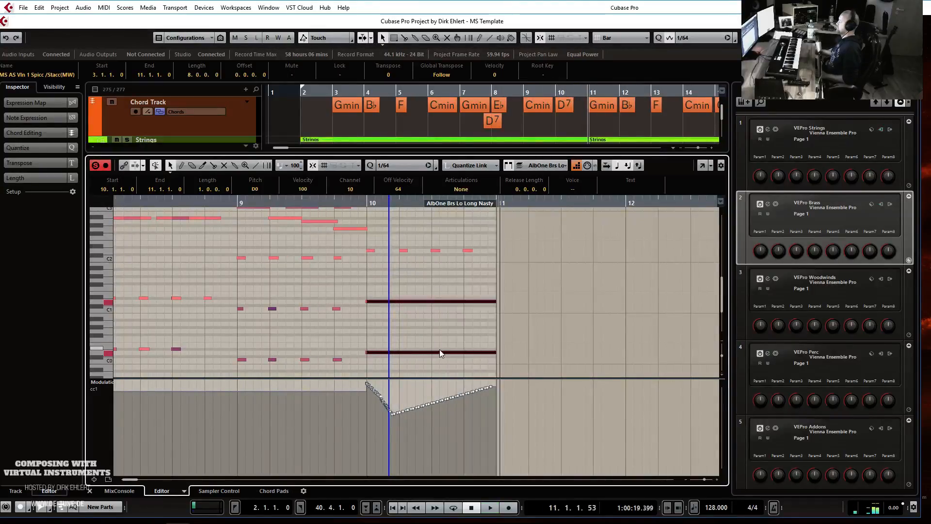
{"action": "left_click_drag", "start_coordinate": [432, 277], "coordinate": [474, 378]}
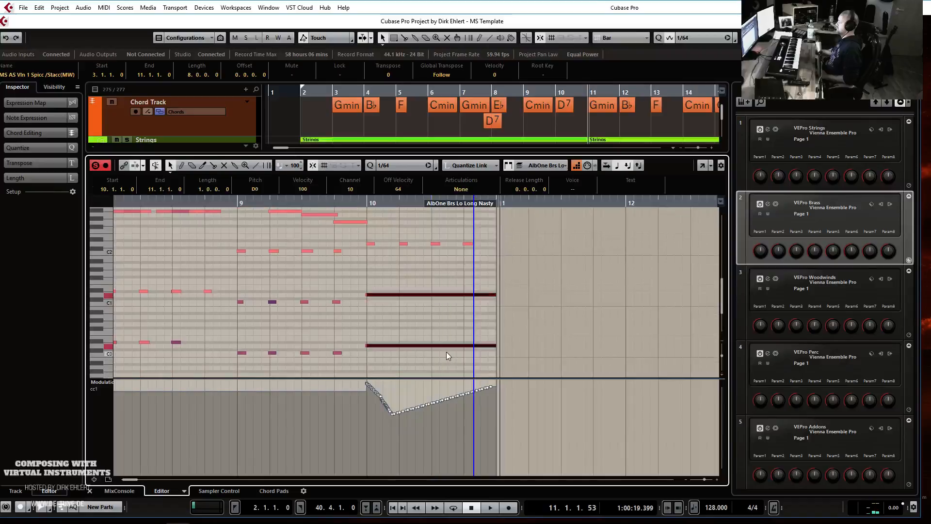
{"action": "left_click_drag", "start_coordinate": [447, 345], "coordinate": [446, 276]}
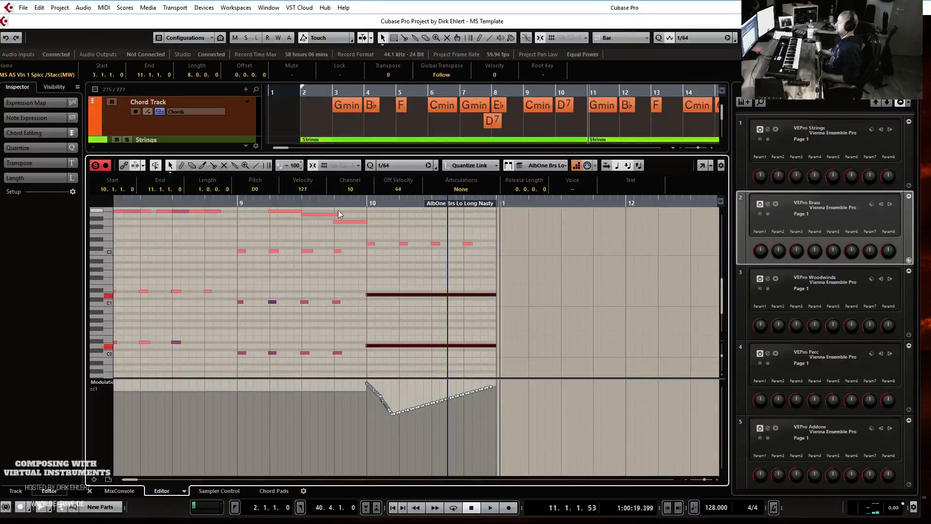
- Copy the long D1 note of bar 10 up an octave to D2, play the passage and close the editor
{"action": "left_click", "coordinate": [234, 202]}
{"action": "left_click", "coordinate": [365, 281]}
{"action": "left_click_drag", "start_coordinate": [384, 297], "coordinate": [381, 250]}
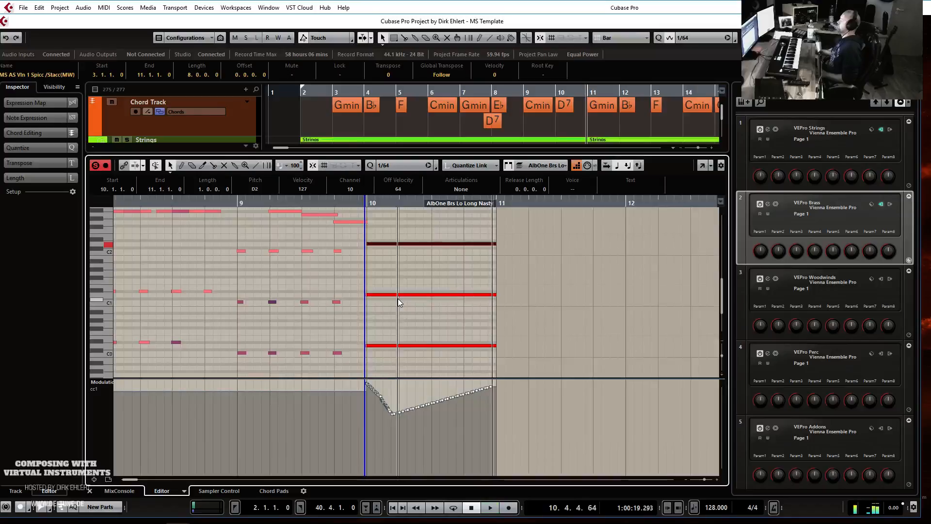
{"action": "key", "text": "Return"}
{"action": "left_click", "coordinate": [508, 297]}
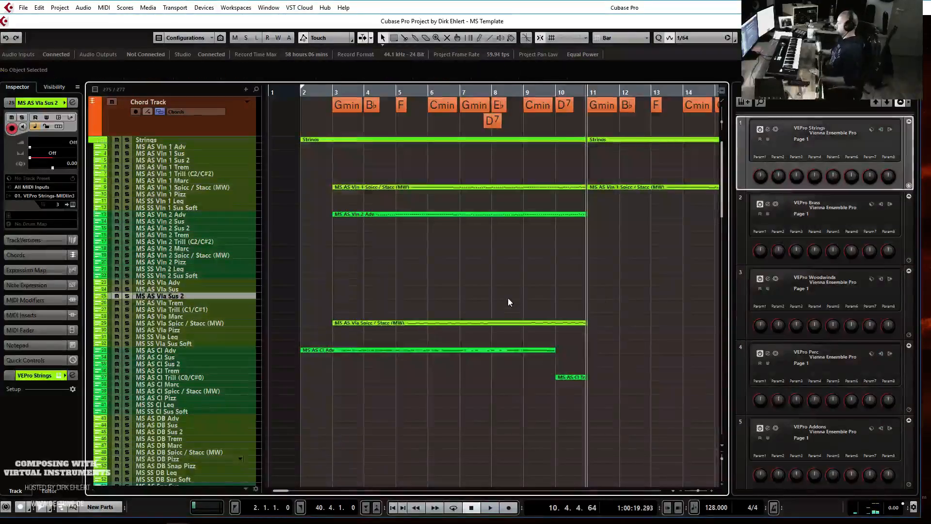
- Play the whole arrangement from bar 2 to bar 11 to check the edited low brass with the other parts
{"action": "scroll", "coordinate": [283, 285], "scroll_direction": "down", "scroll_amount": 10}
{"action": "scroll", "coordinate": [371, 280], "scroll_direction": "down", "scroll_amount": 3}
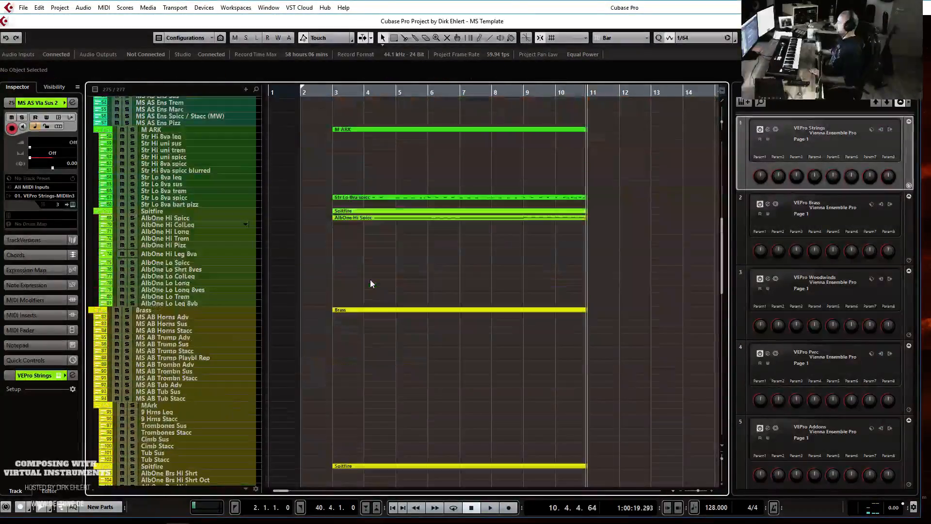
{"action": "key", "text": "KP_1"}
{"action": "key", "text": "space"}
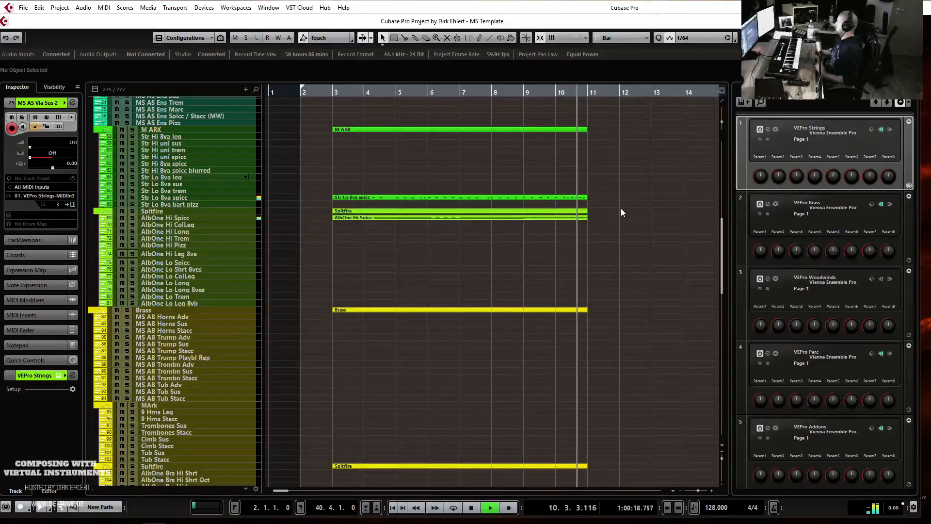
{"action": "left_click", "coordinate": [656, 213]}
{"action": "key", "text": "space"}
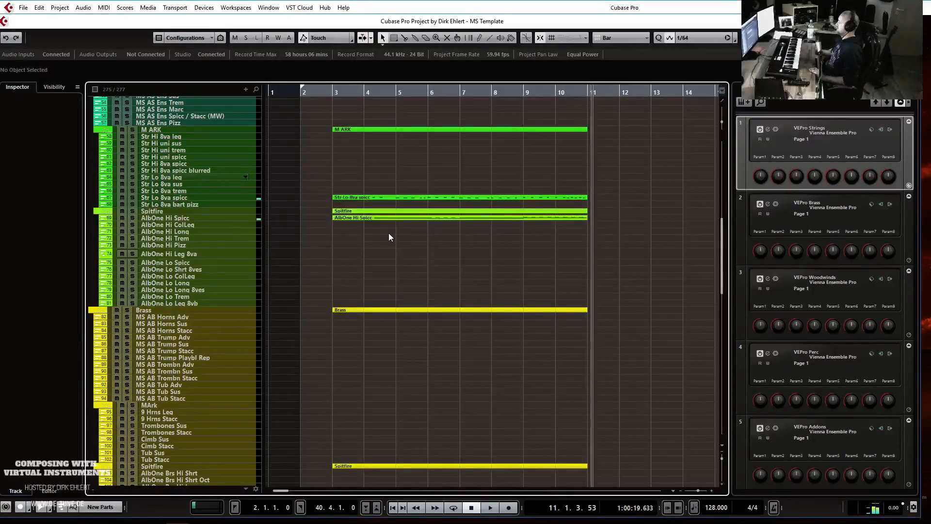
{"action": "scroll", "coordinate": [388, 236], "scroll_direction": "up", "scroll_amount": 3}
{"action": "scroll", "coordinate": [389, 237], "scroll_direction": "up", "scroll_amount": 6}
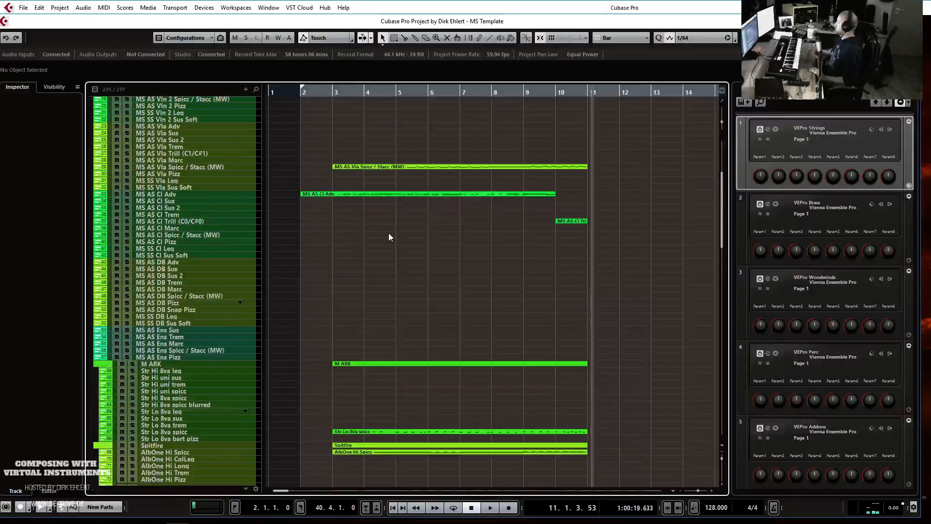
{"action": "scroll", "coordinate": [431, 228], "scroll_direction": "down", "scroll_amount": 3}
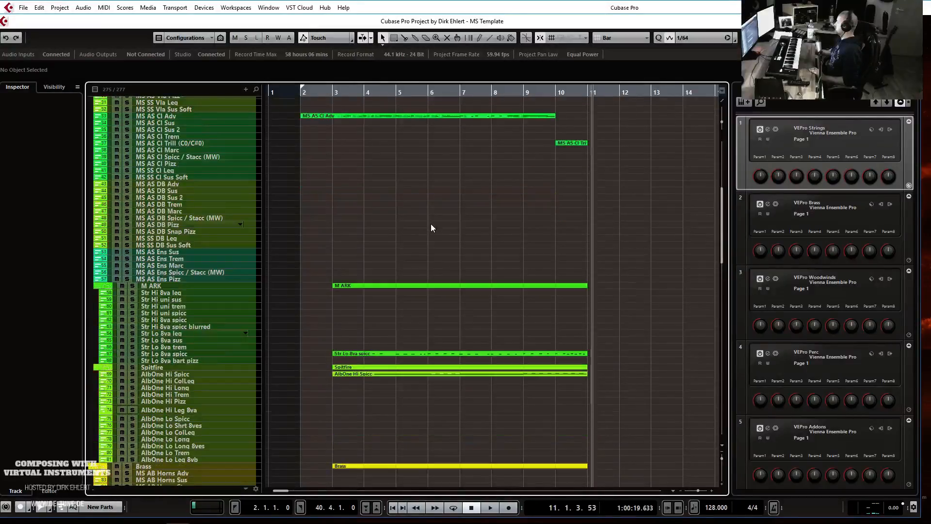
{"action": "scroll", "coordinate": [559, 228], "scroll_direction": "up", "scroll_amount": 3}
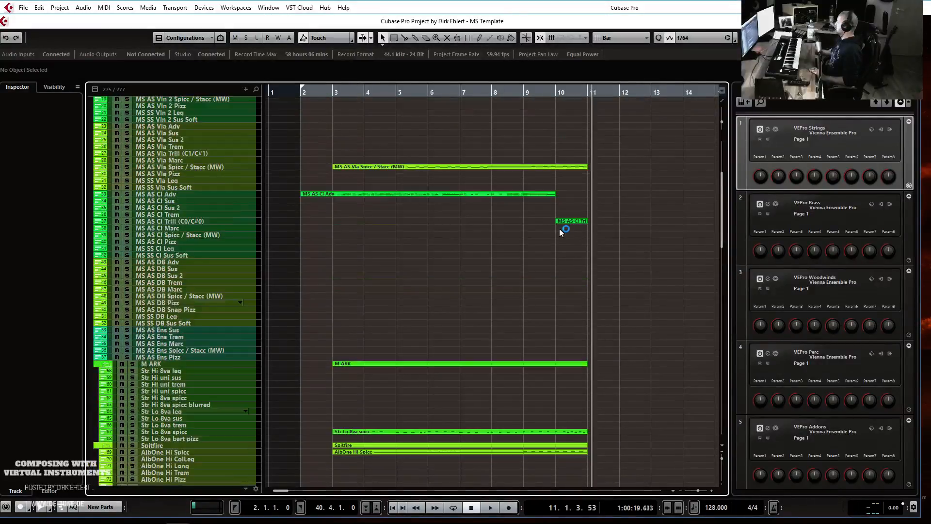
{"action": "scroll", "coordinate": [450, 260], "scroll_direction": "down", "scroll_amount": 19}
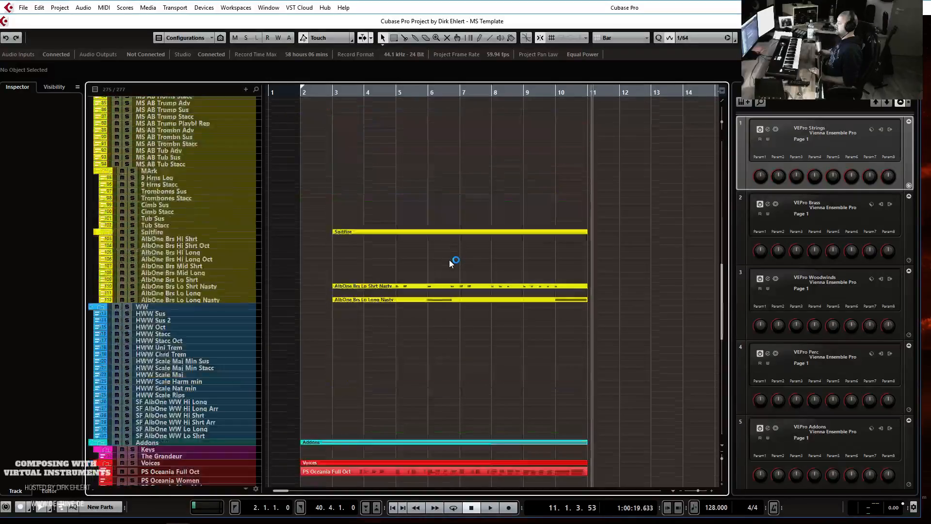
- Select the MS AB Horns Adv track and play the arrangement from bar 2 to bar 11 to rehearse a horn line
{"action": "scroll", "coordinate": [449, 260], "scroll_direction": "up", "scroll_amount": 6}
{"action": "left_click", "coordinate": [241, 238]}
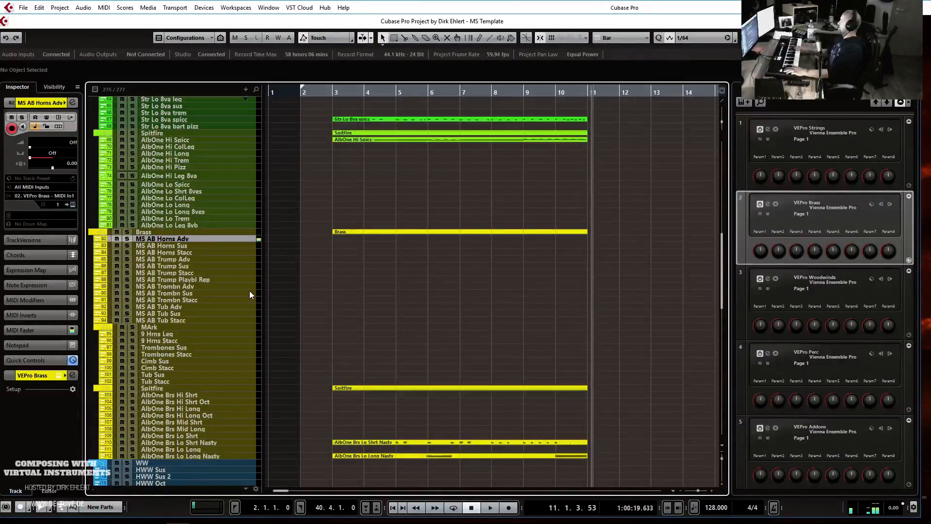
{"action": "key", "text": "KP_1"}
{"action": "key", "text": "space"}
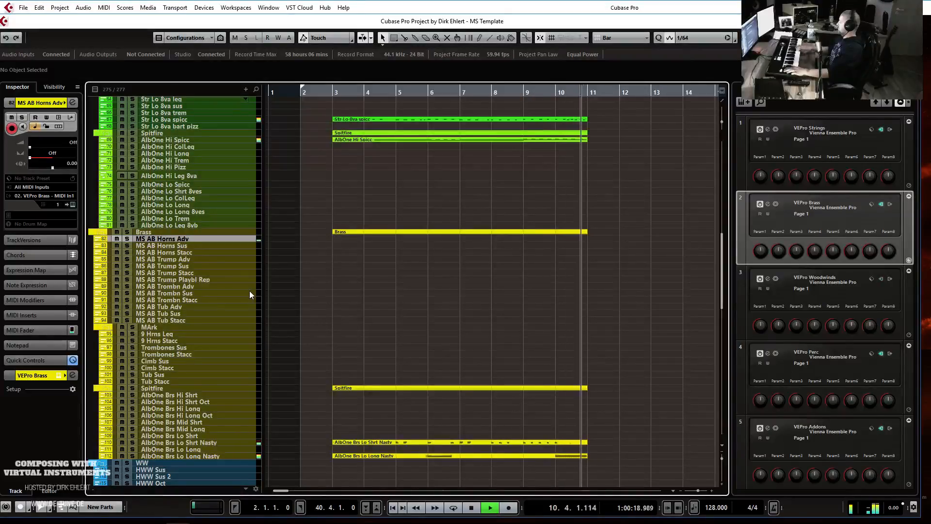
{"action": "key", "text": "space"}
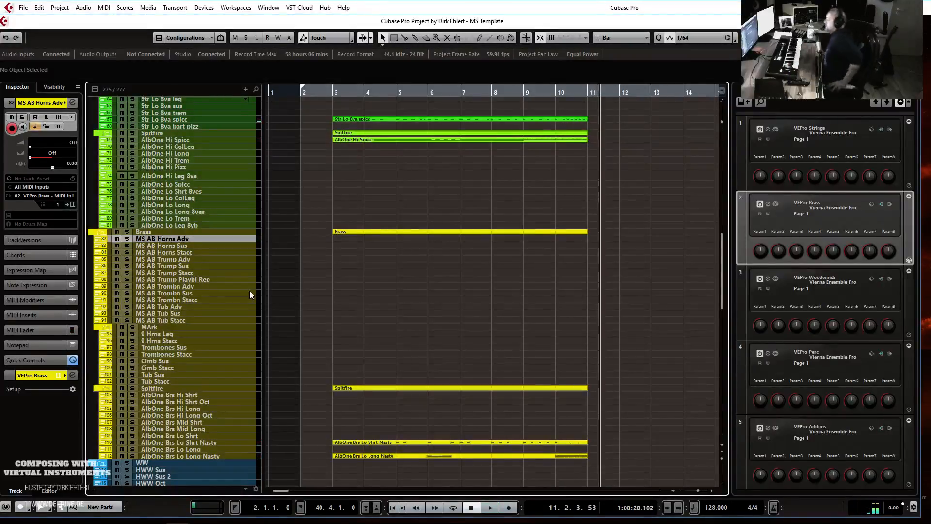
- Set the MS AB Horns Adv track volume to 127 and record the horn line from bar 2 to bar 11
{"action": "key", "text": "KP_1"}
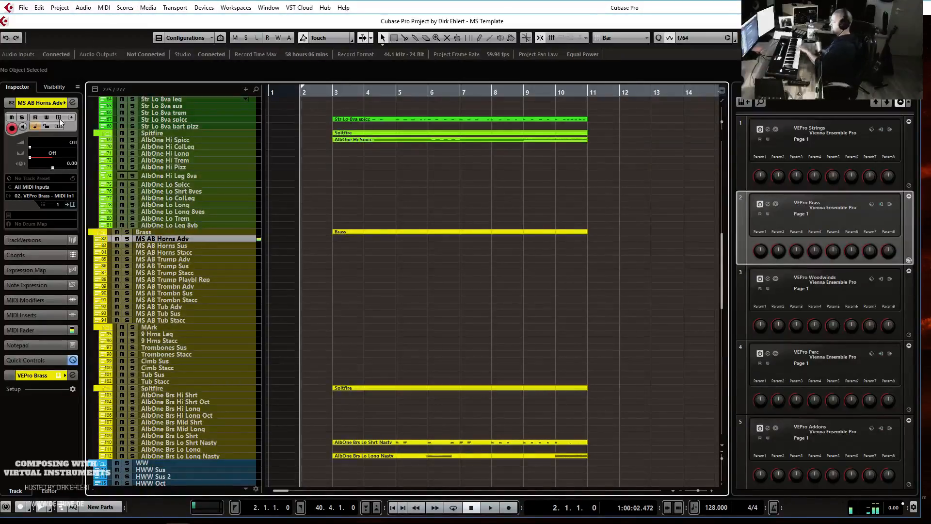
{"action": "left_click_drag", "start_coordinate": [49, 152], "coordinate": [61, 150]}
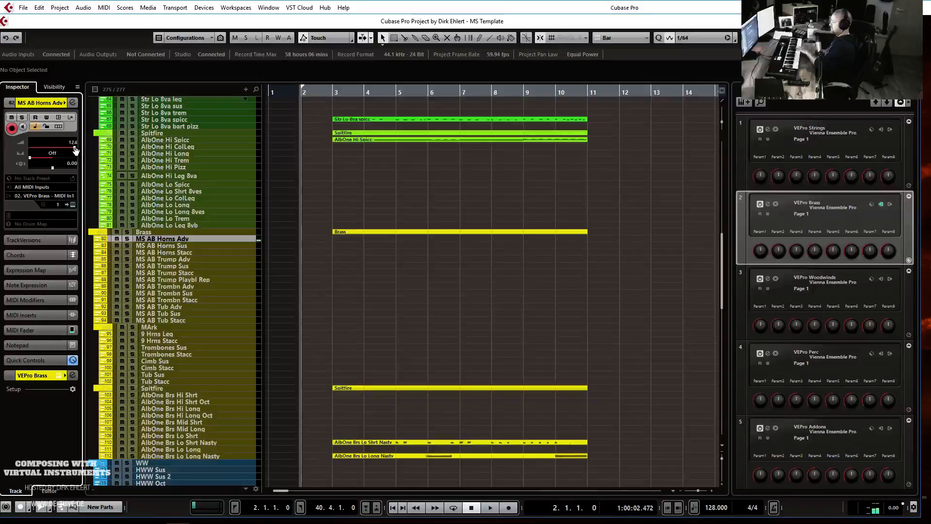
{"action": "left_click", "coordinate": [213, 238]}
{"action": "key", "text": "KP_Multiply"}
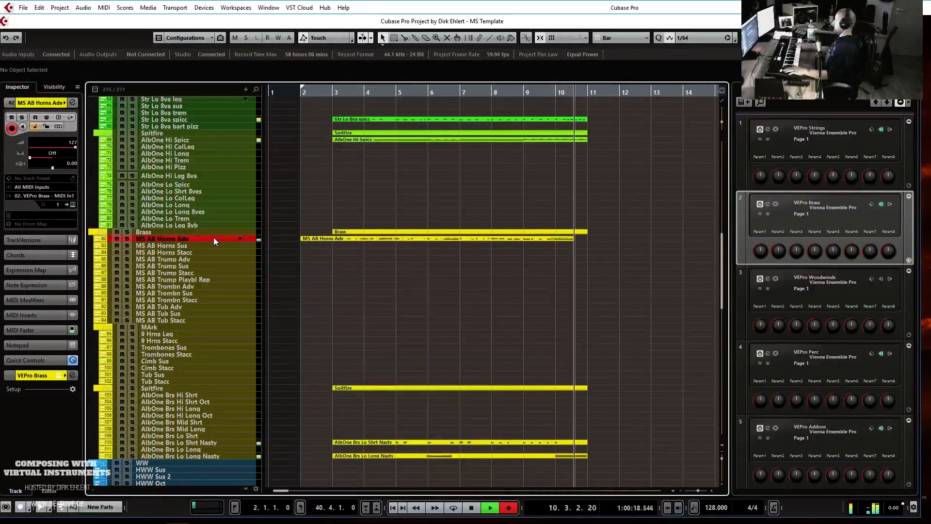
{"action": "key", "text": "space"}
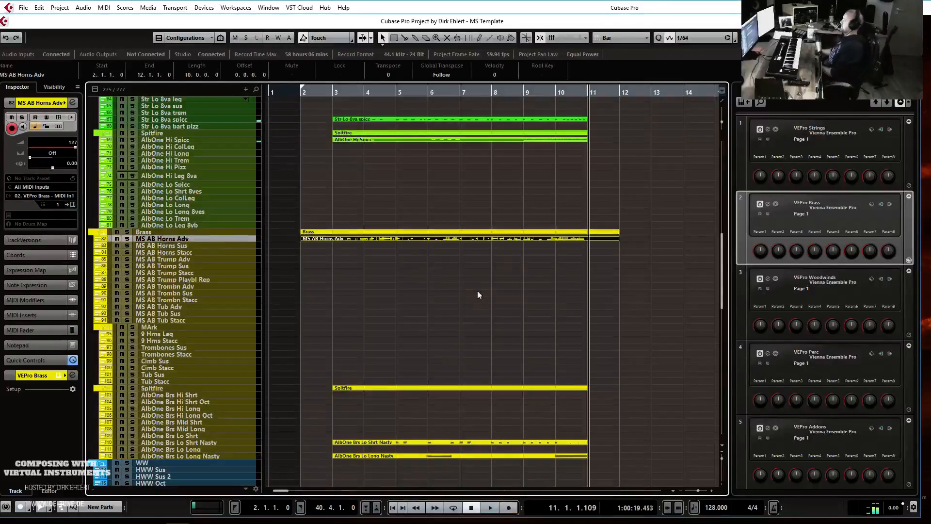
- Open the recorded horn part in the key editor and set the quantize preset to 1/8
{"action": "key", "text": "Return"}
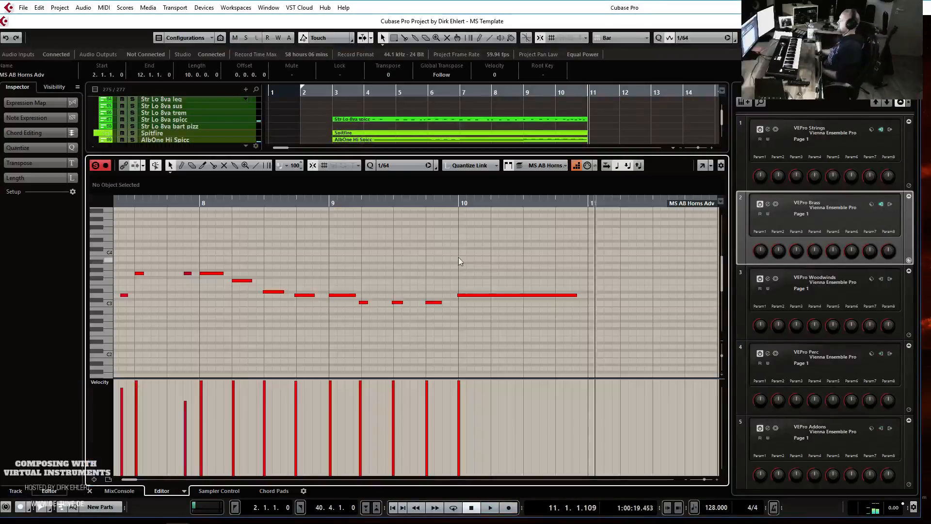
{"action": "left_click", "coordinate": [386, 167]}
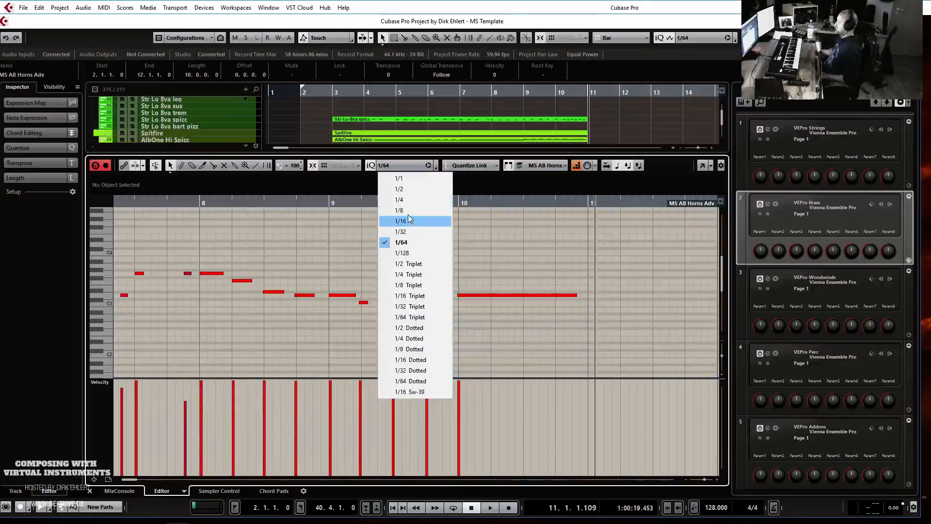
{"action": "left_click", "coordinate": [408, 212]}
{"action": "left_click", "coordinate": [388, 177]}
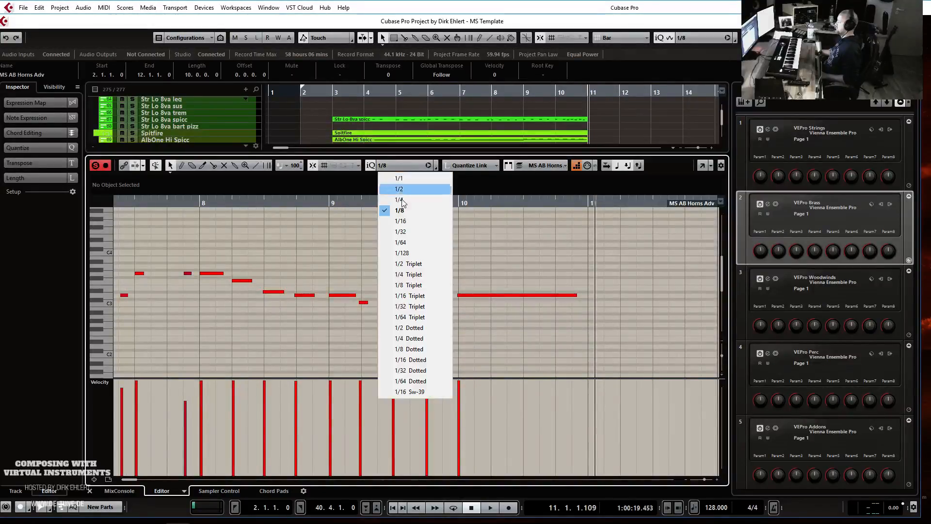
{"action": "left_click", "coordinate": [334, 224]}
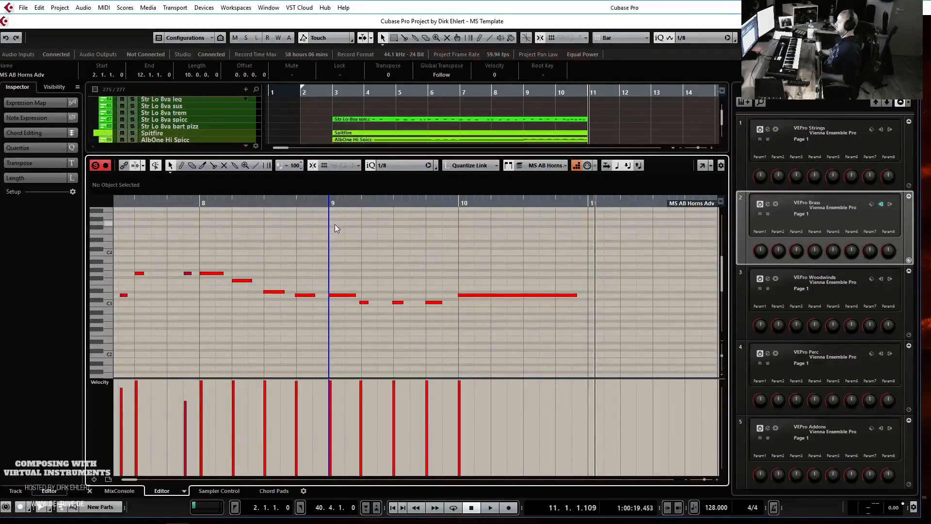
- Play the horn line from bar 3 and move its first G3 note back to the start of bar 3
{"action": "scroll", "coordinate": [377, 276], "scroll_direction": "left", "scroll_amount": 5}
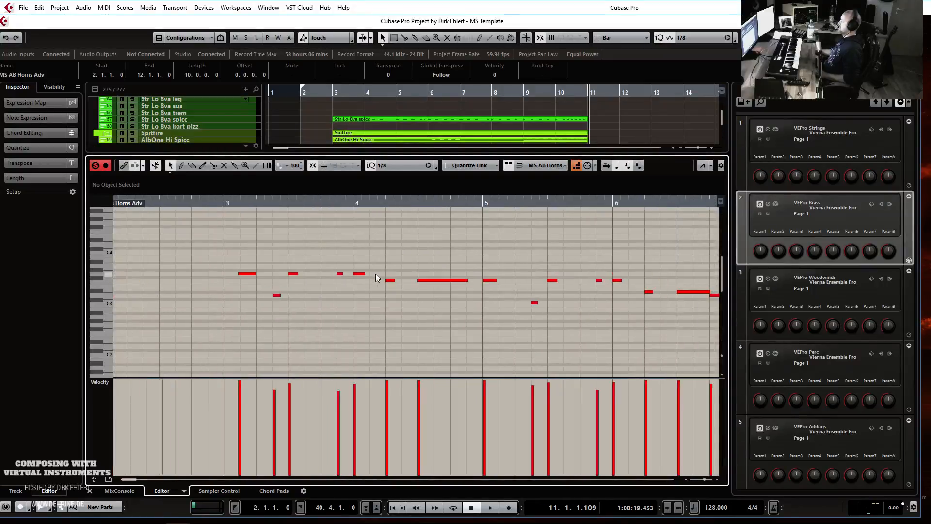
{"action": "scroll", "coordinate": [376, 277], "scroll_direction": "left", "scroll_amount": 2}
{"action": "left_click", "coordinate": [280, 206]}
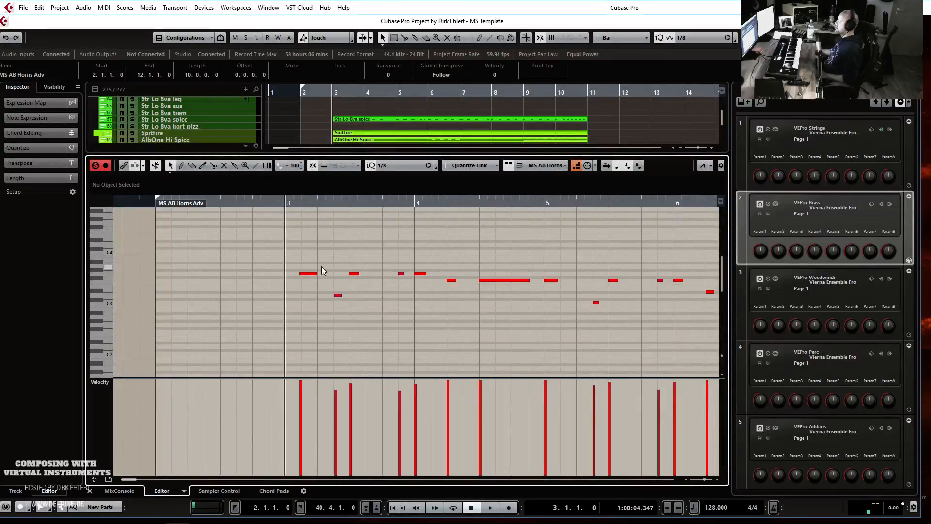
{"action": "key", "text": "space"}
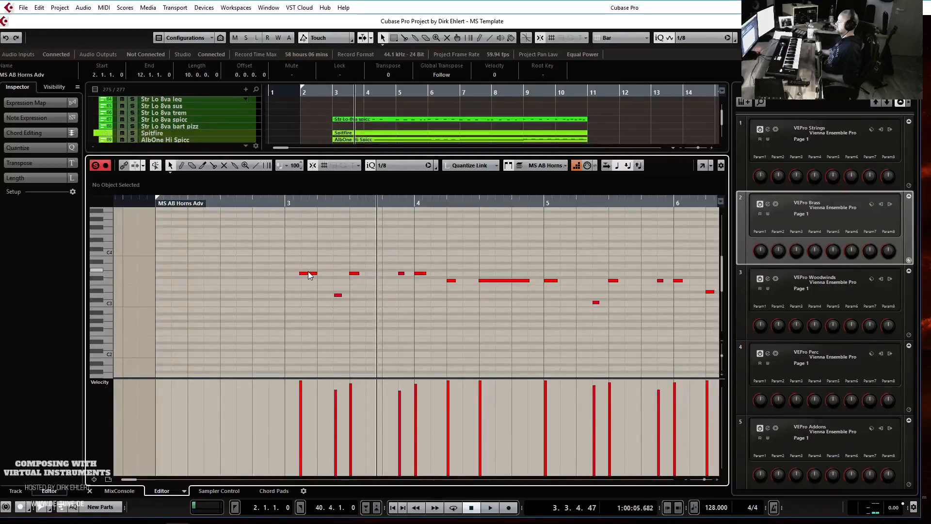
{"action": "left_click_drag", "start_coordinate": [311, 273], "coordinate": [296, 275]}
- Reshape the horns' CC 1 (Modulation) curve to start high at bar 3 and fall over the first beat, then play through to bar 11
{"action": "left_click", "coordinate": [109, 383]}
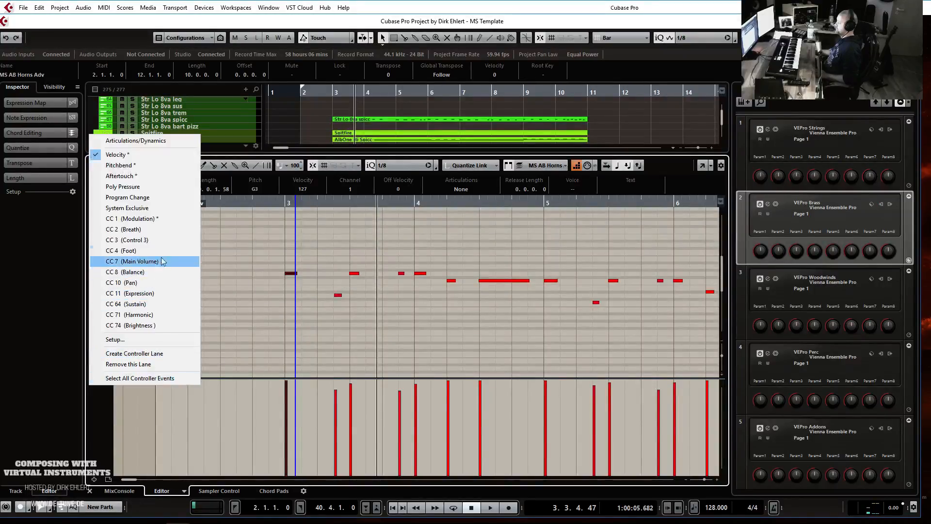
{"action": "left_click", "coordinate": [162, 219]}
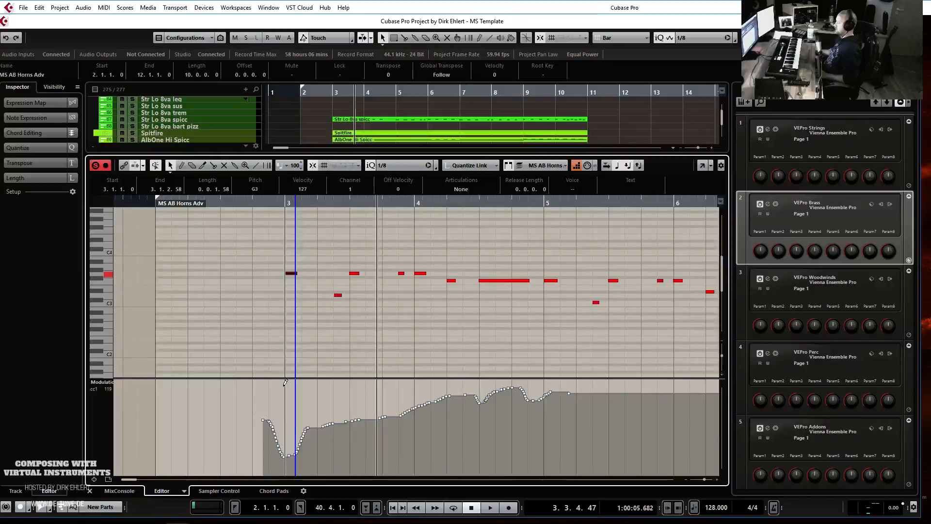
{"action": "mouse_move", "coordinate": [283, 385]}
{"action": "left_mouse_down"}
{"action": "mouse_move", "coordinate": [323, 411]}
{"action": "mouse_move", "coordinate": [342, 406]}
{"action": "left_mouse_up"}
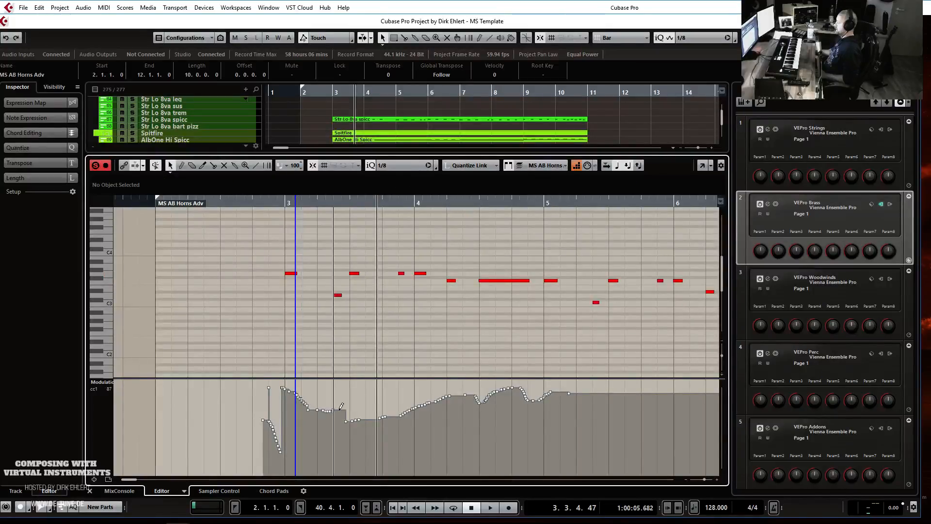
{"action": "left_click", "coordinate": [270, 203]}
{"action": "key", "text": "space"}
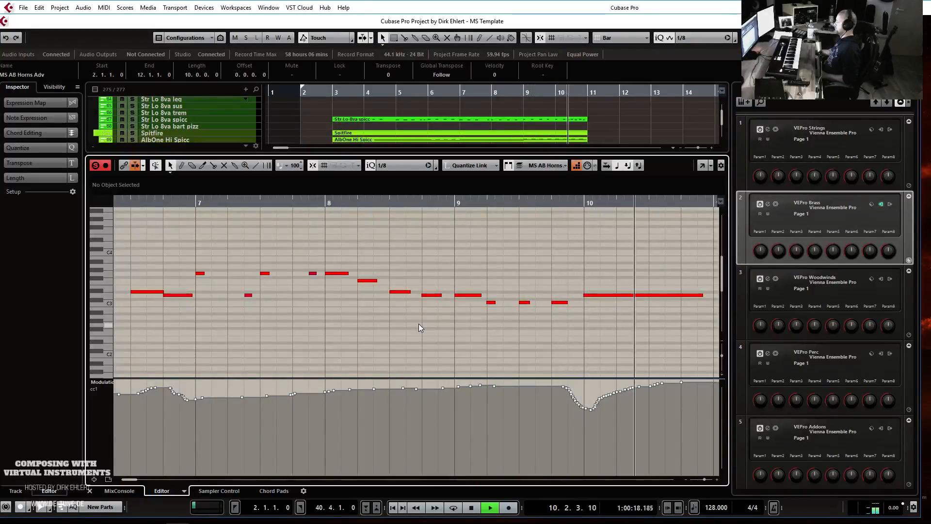
{"action": "key", "text": "space"}
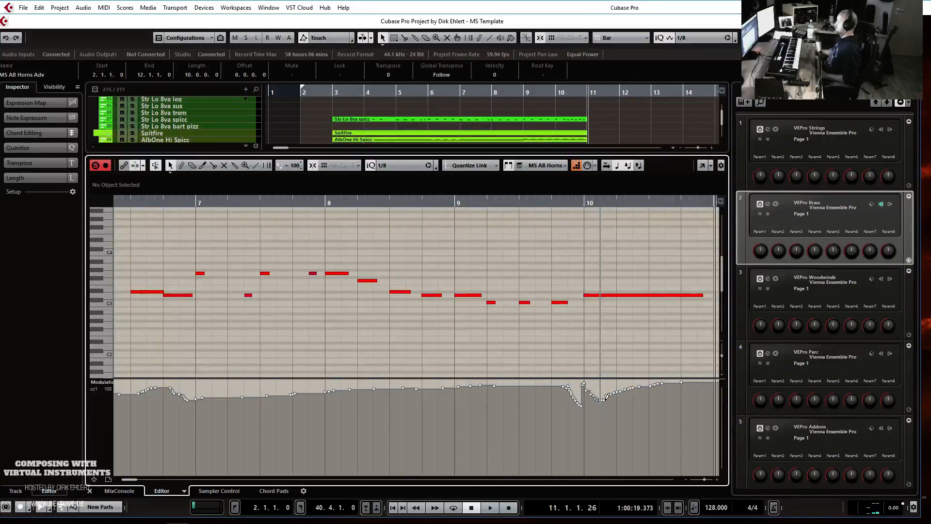
- Play bars 9 and 10 and redraw bar 10's CC 1 curve at 1/128 quantize, starting high, dipping at beat 2 and rising to beat 4
{"action": "left_click", "coordinate": [447, 200]}
{"action": "key", "text": "space"}
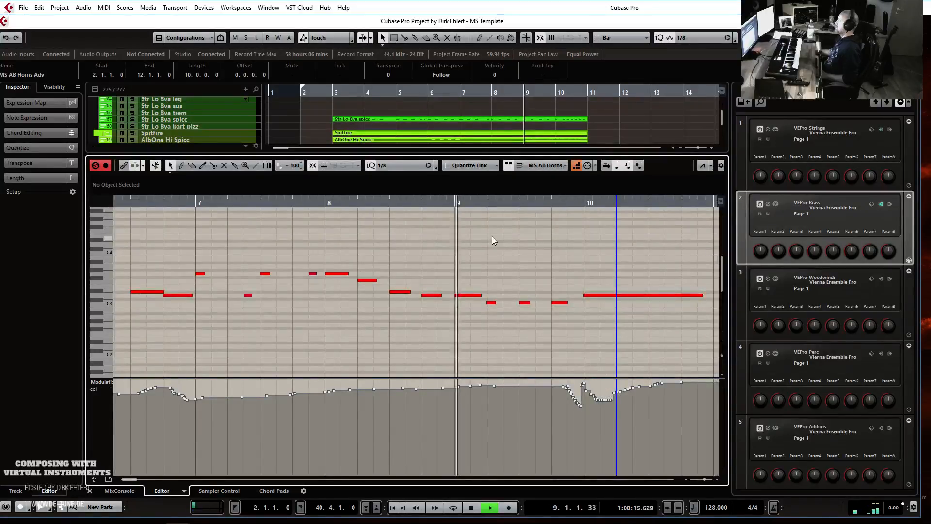
{"action": "key", "text": "space"}
{"action": "key", "text": "h"}
{"action": "key", "text": "h"}
{"action": "left_click", "coordinate": [392, 165]}
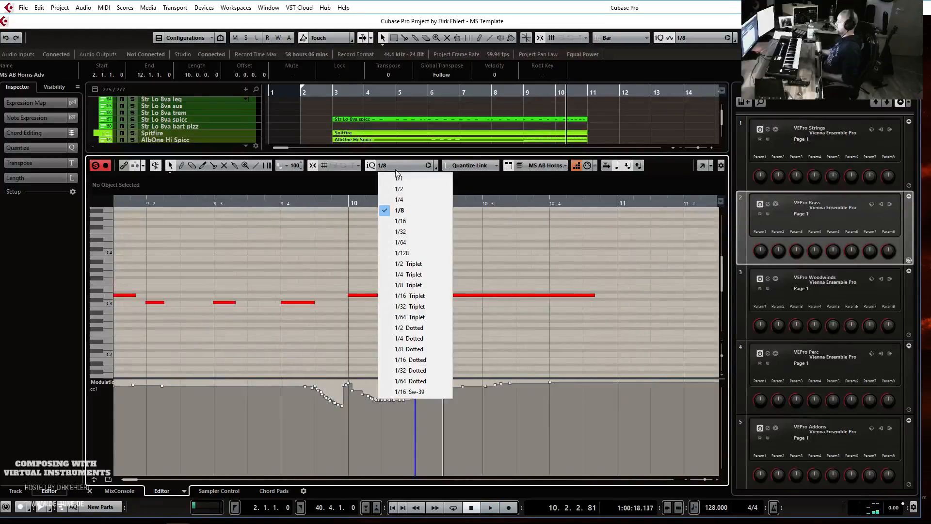
{"action": "left_click", "coordinate": [419, 253]}
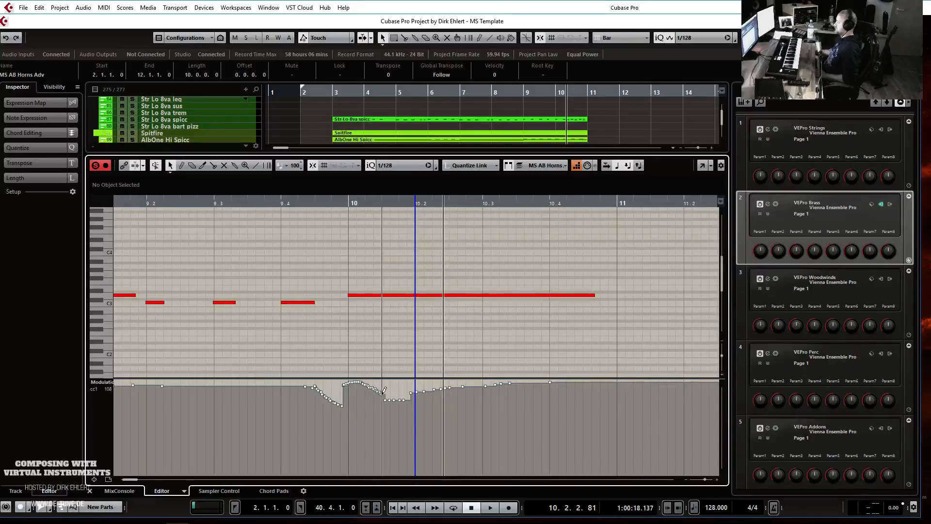
{"action": "mouse_move", "coordinate": [396, 396]}
{"action": "left_mouse_down"}
{"action": "mouse_move", "coordinate": [417, 410]}
{"action": "mouse_move", "coordinate": [559, 382]}
{"action": "left_mouse_up"}
- Play the horn line from beat 4 of bar 9 through bar 10 to check the new curve and close the editor
{"action": "left_click", "coordinate": [283, 204]}
{"action": "key", "text": "space"}
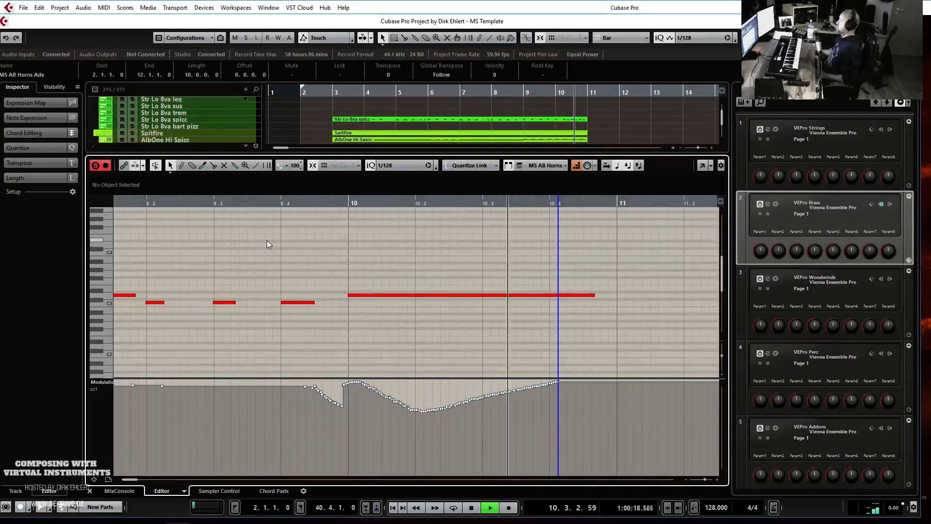
{"action": "key", "text": "space"}
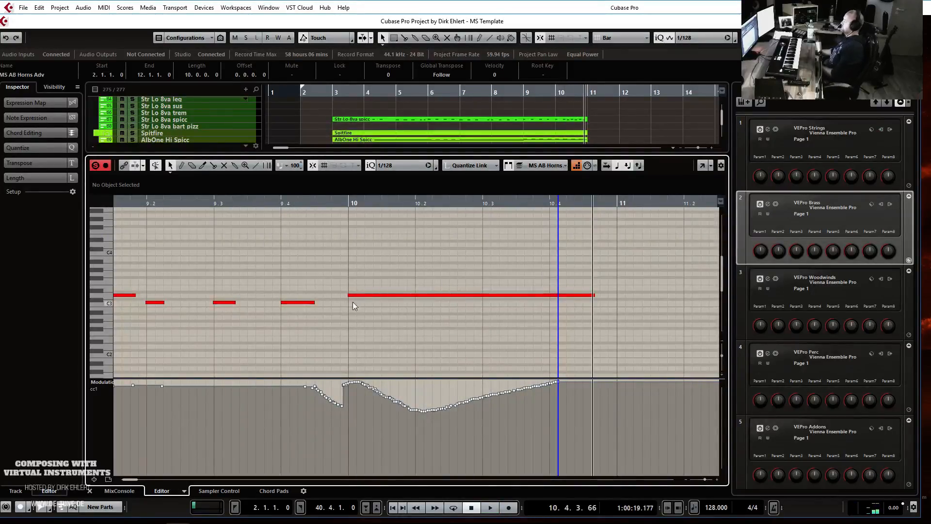
{"action": "key", "text": "Return"}
- Play the whole arrangement from bar 2 through bar 10 to hear the horns with the other parts
{"action": "left_click", "coordinate": [300, 92]}
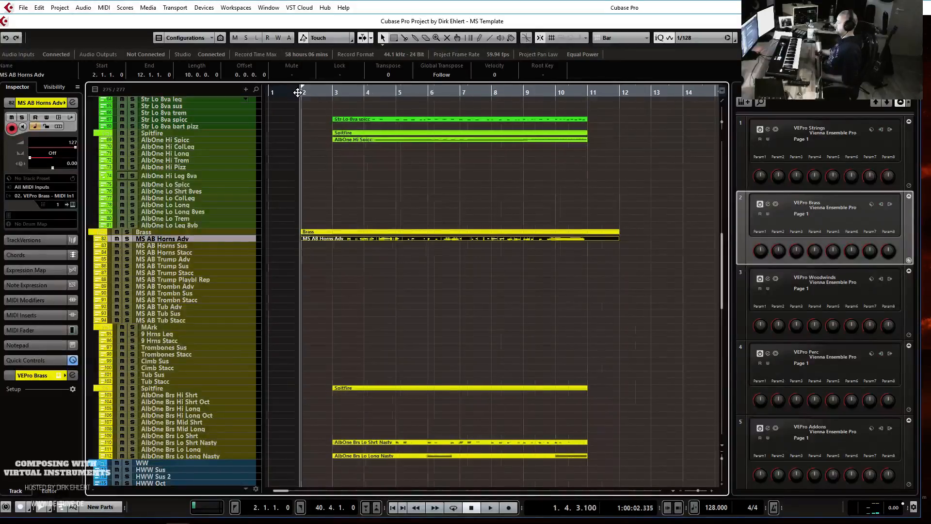
{"action": "key", "text": "space"}
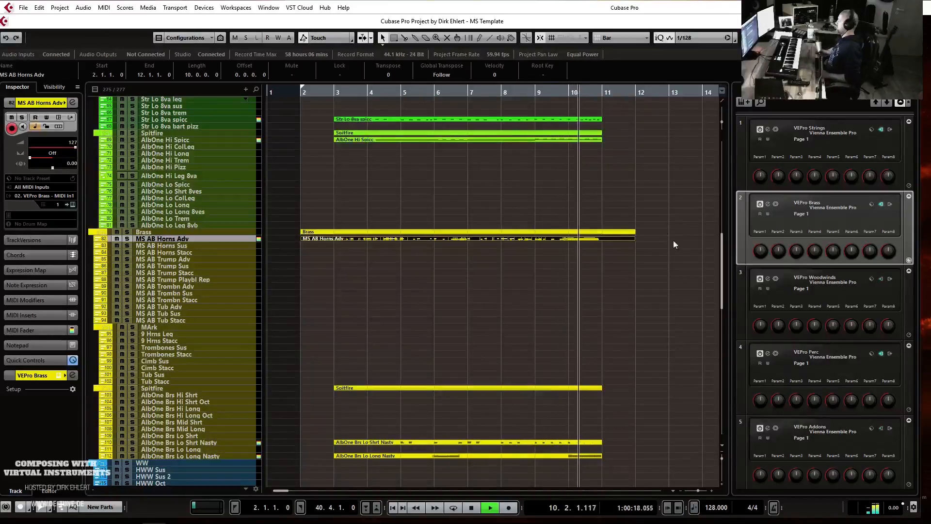
{"action": "left_click", "coordinate": [619, 208]}
{"action": "key", "text": "space"}
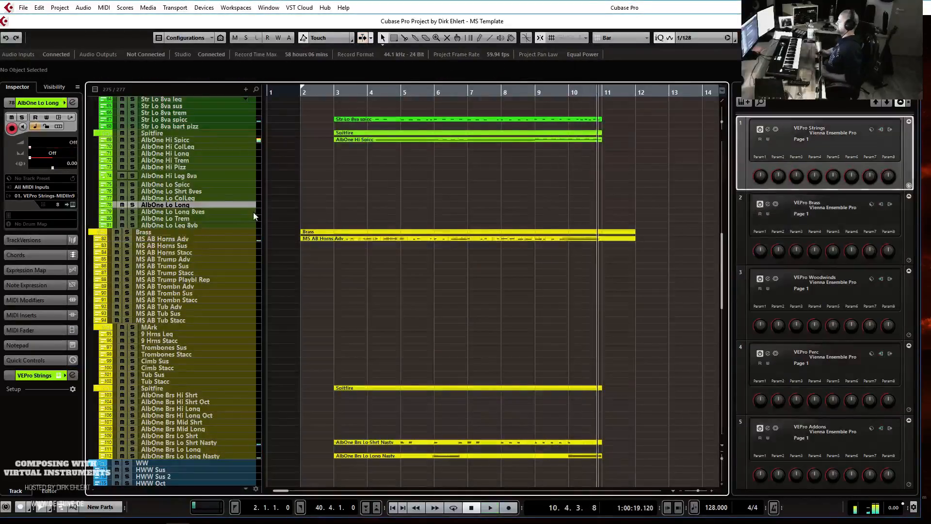
- Draw an empty part from bar 3 to bar 5 on the MS AB Trump Adv track and open it for editing
{"action": "left_click", "coordinate": [200, 251]}
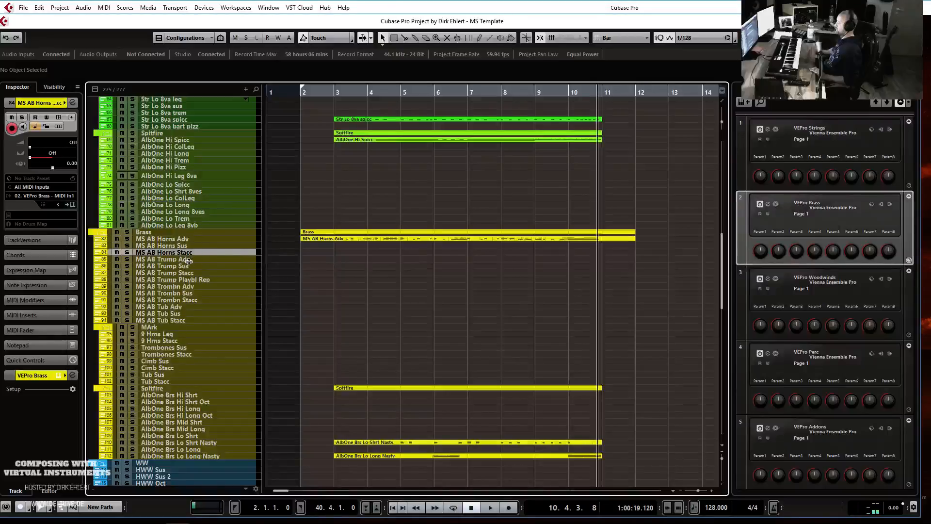
{"action": "left_click", "coordinate": [194, 271]}
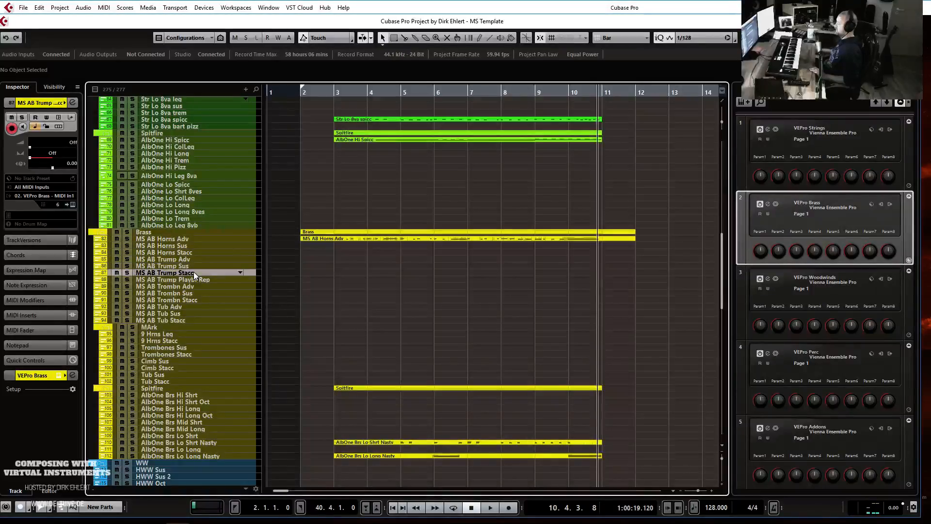
{"action": "left_click", "coordinate": [161, 259]}
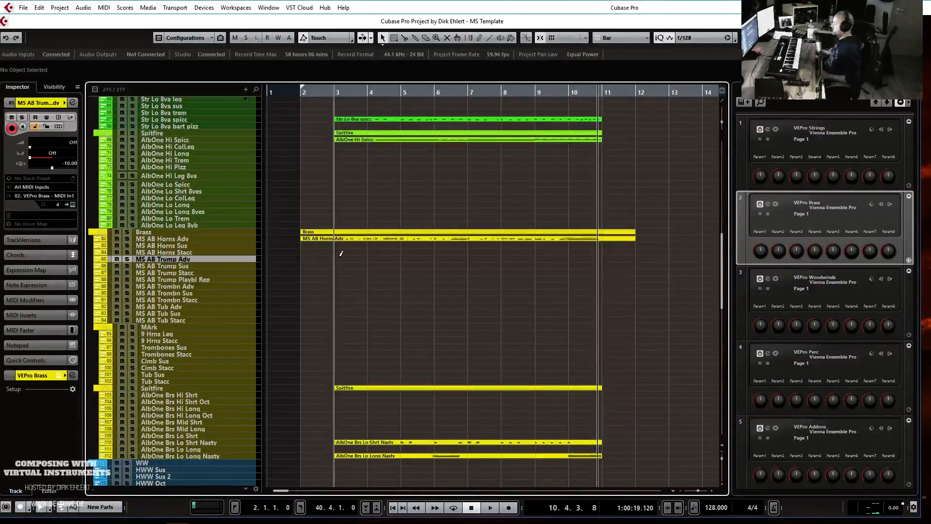
{"action": "mouse_move", "coordinate": [340, 256]}
{"action": "left_mouse_down"}
{"action": "mouse_move", "coordinate": [443, 251]}
{"action": "mouse_move", "coordinate": [406, 256]}
{"action": "left_mouse_up"}
{"action": "double_click", "coordinate": [406, 256]}
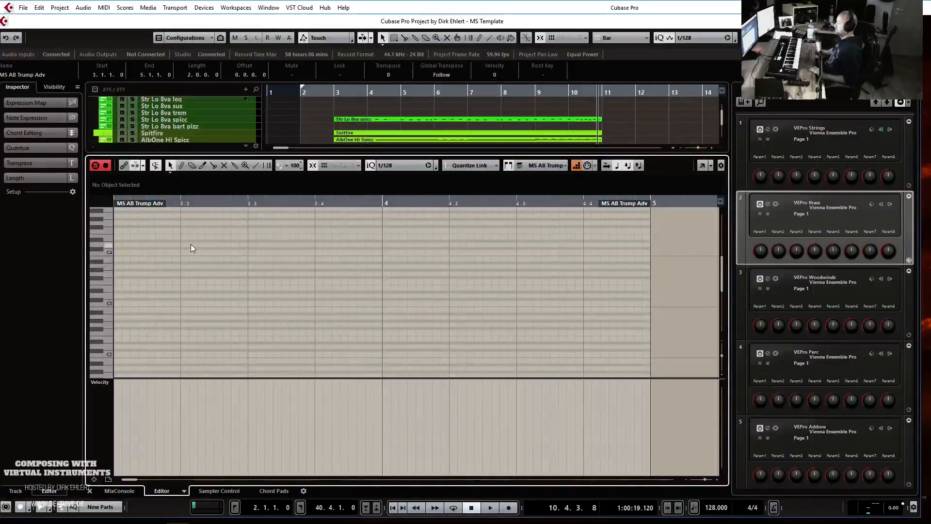
- At 1/16 quantize, enter four repeated D3 and G3 notes from beat 2 of bar 3 and a long pair from beat 3 to nearly bar 4
{"action": "left_click", "coordinate": [393, 166]}
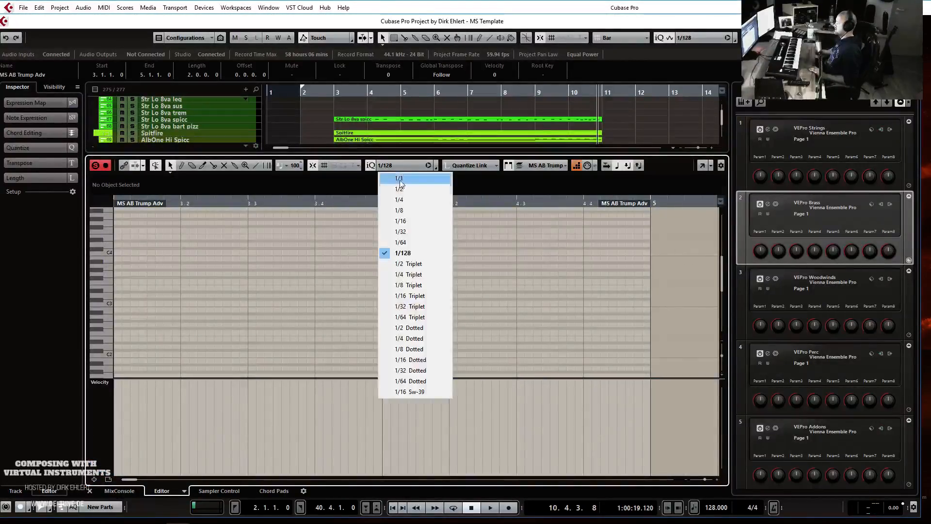
{"action": "left_click", "coordinate": [411, 221]}
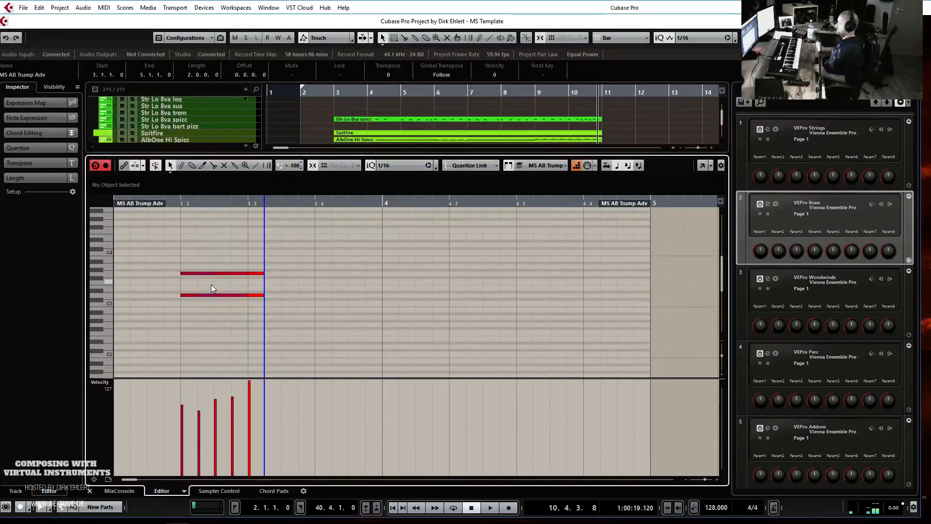
{"action": "left_click_drag", "start_coordinate": [286, 316], "coordinate": [371, 274]}
- Shorten the four repeated trumpet note pairs to staccato length and raise their velocities in a slight upward ramp near the maximum
{"action": "left_click", "coordinate": [167, 266]}
{"action": "left_click_drag", "start_coordinate": [246, 310], "coordinate": [235, 296]}
{"action": "left_click_drag", "start_coordinate": [174, 392], "coordinate": [232, 386]}
{"action": "left_click", "coordinate": [194, 342]}
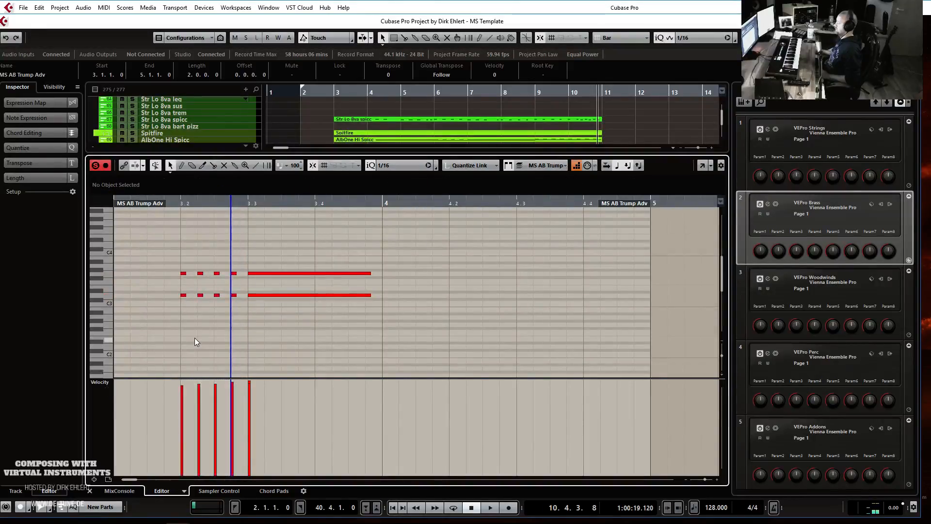
- Show CC 1 (Modulation) and, at 1/64 quantize, draw a curve that swells over the short trumpet notes, dips and rises under the long pair
{"action": "left_click", "coordinate": [100, 381]}
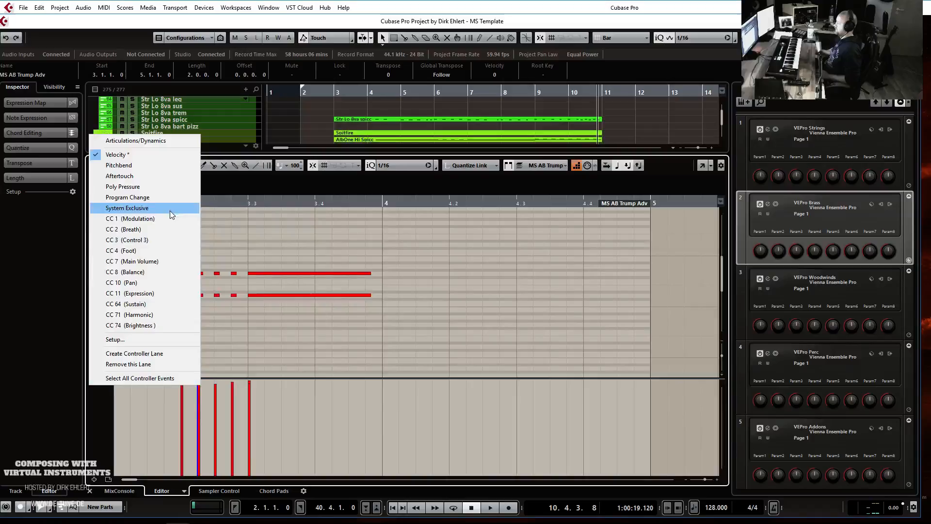
{"action": "left_click", "coordinate": [128, 218]}
{"action": "left_click_drag", "start_coordinate": [177, 403], "coordinate": [220, 393]}
{"action": "left_click", "coordinate": [391, 165]}
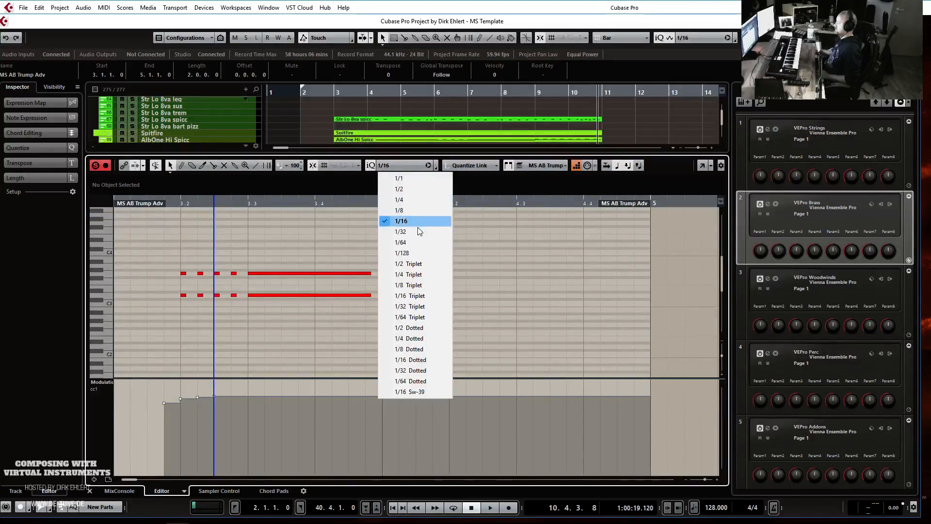
{"action": "left_click", "coordinate": [420, 242]}
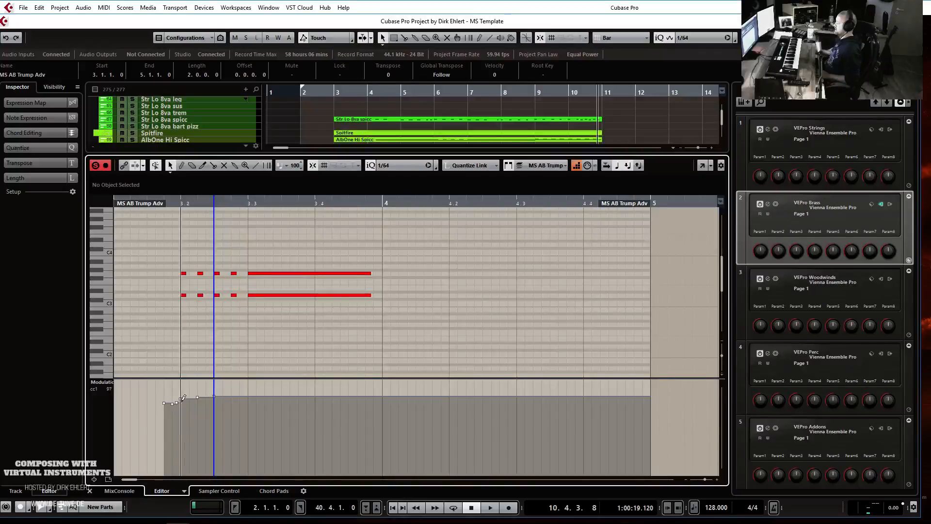
{"action": "mouse_move", "coordinate": [211, 392]}
{"action": "left_mouse_down"}
{"action": "mouse_move", "coordinate": [253, 382]}
{"action": "mouse_move", "coordinate": [265, 406]}
{"action": "mouse_move", "coordinate": [296, 426]}
{"action": "mouse_move", "coordinate": [378, 393]}
{"action": "left_mouse_up"}
{"action": "scroll", "coordinate": [455, 279], "scroll_direction": "left", "scroll_amount": 2}
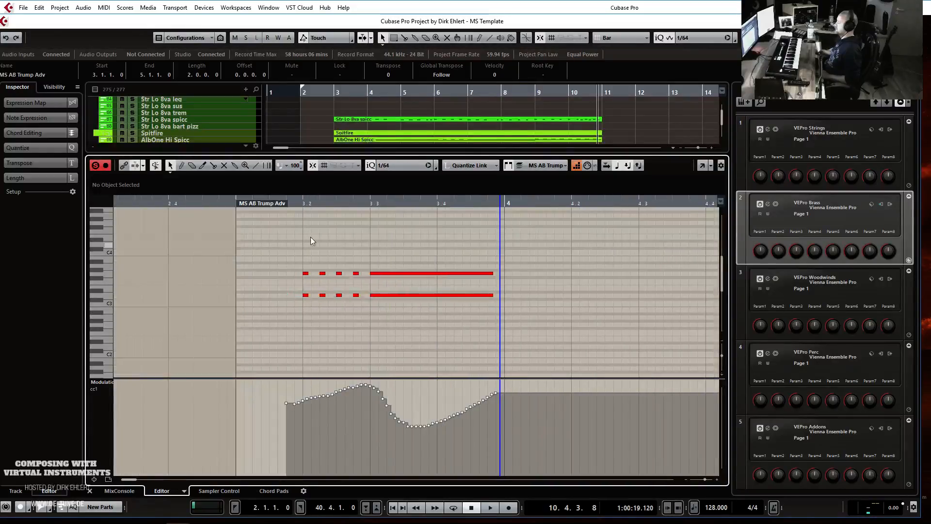
- Play the trumpet phrase from bar 3 to hear the modulation curve
{"action": "left_click", "coordinate": [233, 202]}
{"action": "key", "text": "space"}
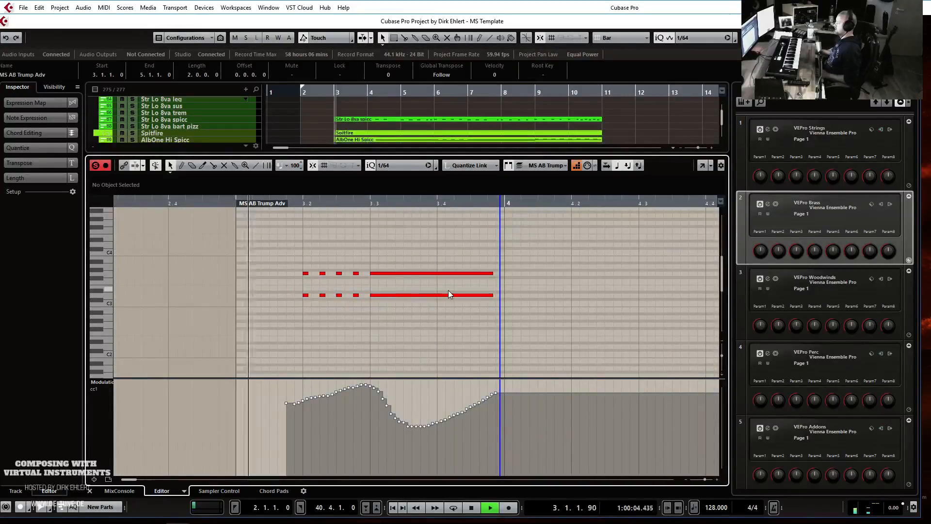
{"action": "key", "text": "space"}
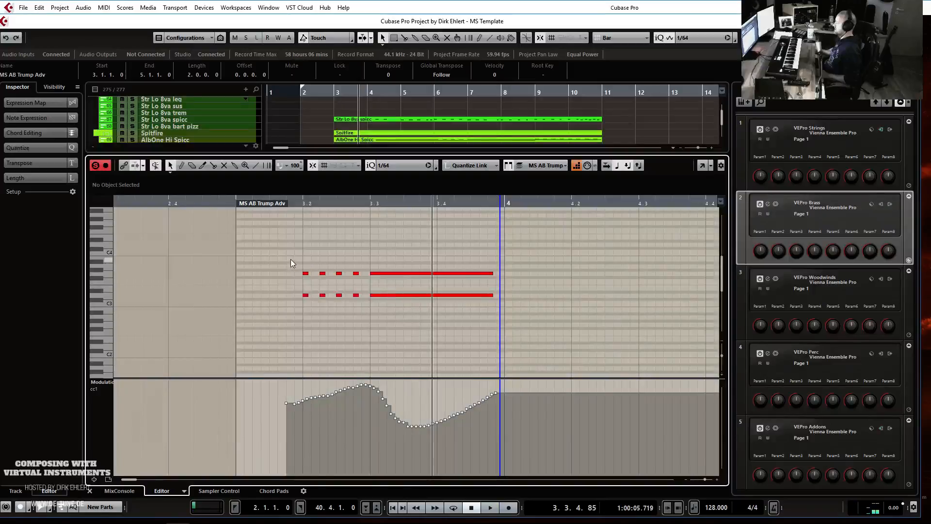
- Shorten the four repeated trumpet pairs to 0.0.0.13, raise the modulation beneath them to a nearly level line near maximum, and audition the result
{"action": "left_click_drag", "start_coordinate": [350, 301], "coordinate": [359, 294]}
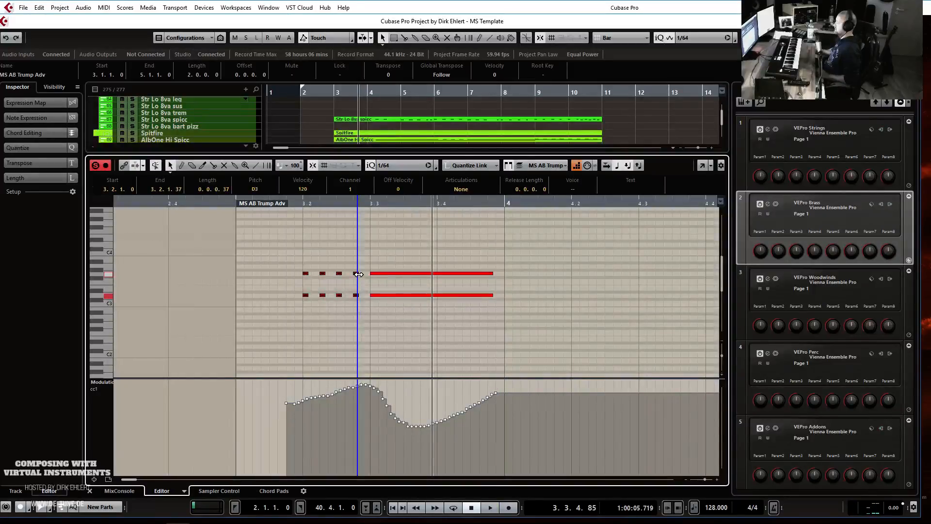
{"action": "left_click_drag", "start_coordinate": [355, 274], "coordinate": [354, 274]}
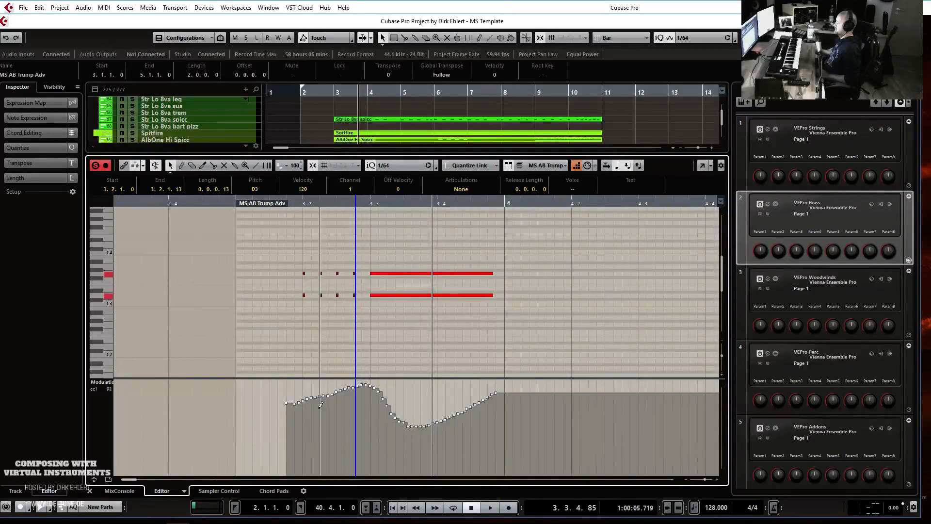
{"action": "left_click_drag", "start_coordinate": [298, 391], "coordinate": [355, 383]}
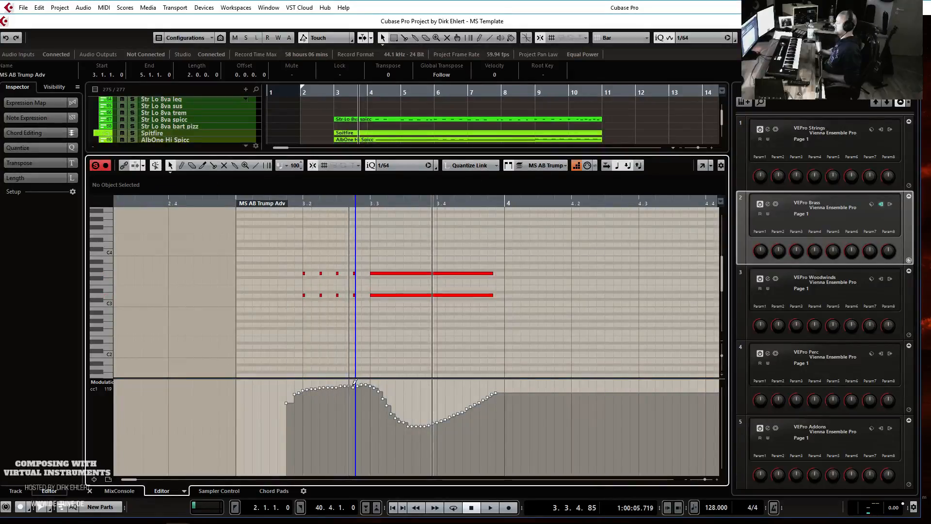
{"action": "key", "text": "space"}
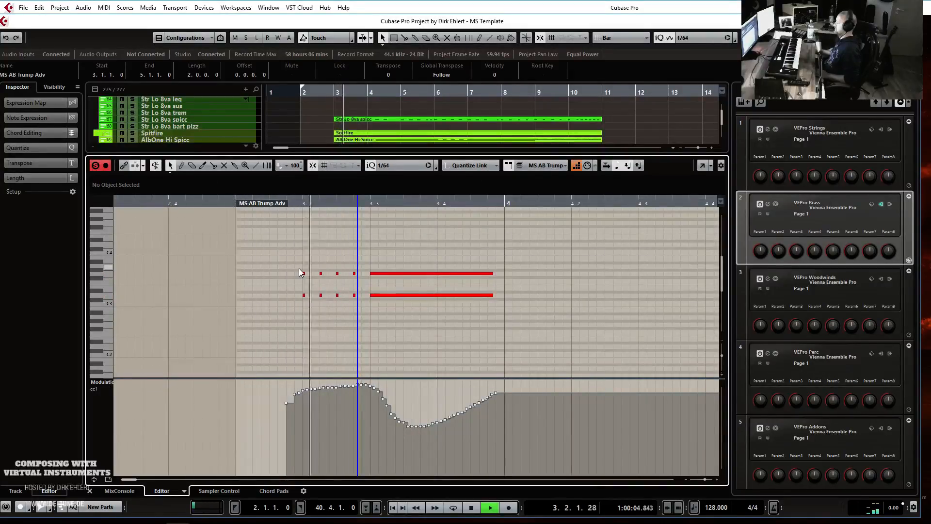
{"action": "key", "text": "space"}
{"action": "key", "text": "space"}
{"action": "key", "text": "space"}
- Transpose all the D3 trumpet notes up an octave to D4 and play the phrase with the arrangement
{"action": "left_click_drag", "start_coordinate": [284, 292], "coordinate": [413, 318]}
{"action": "key", "text": "shift+Up"}
{"action": "key", "text": "space"}
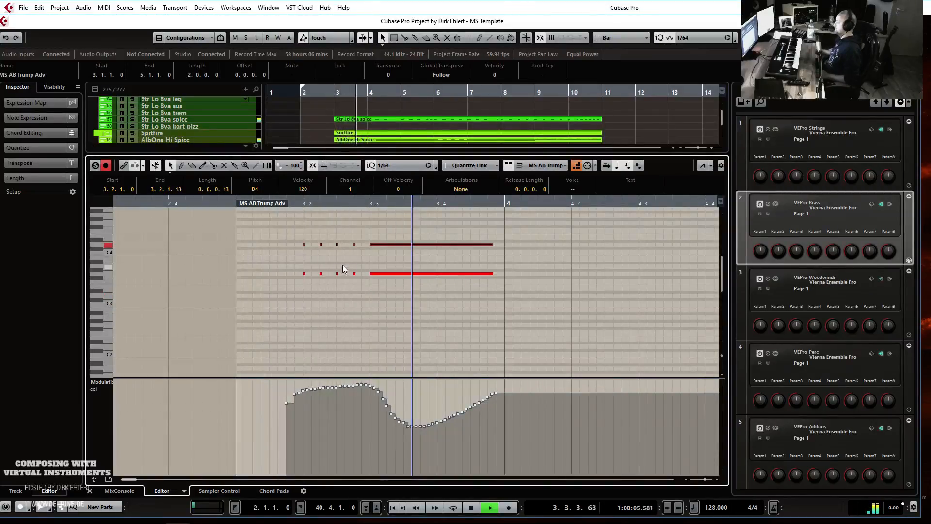
{"action": "key", "text": "space"}
- Shorten the long G3 and D4 trumpet pair to end just after beat 4 of bar 3, at about 3.4.1.75
{"action": "scroll", "coordinate": [435, 270], "scroll_direction": "down", "scroll_amount": 2}
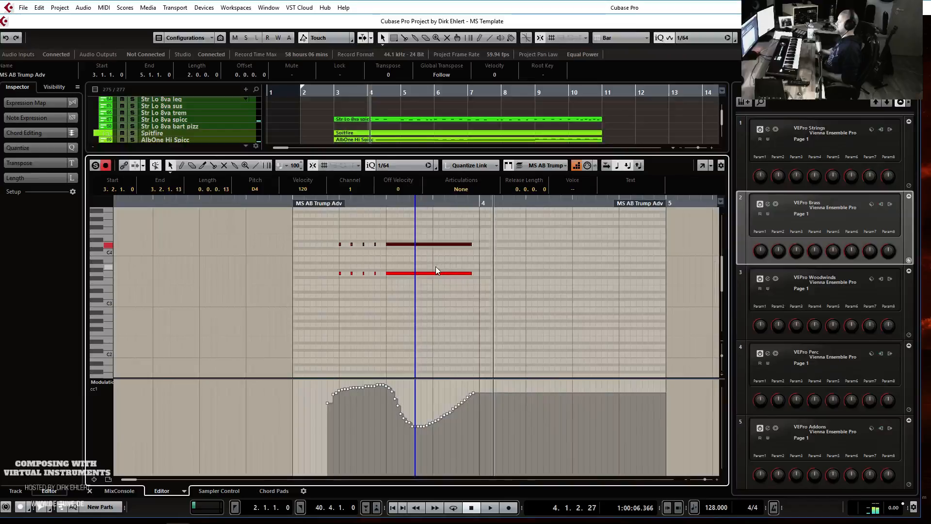
{"action": "scroll", "coordinate": [436, 270], "scroll_direction": "down", "scroll_amount": 1}
{"action": "left_click", "coordinate": [464, 273]}
{"action": "left_click_drag", "start_coordinate": [461, 245], "coordinate": [436, 245]}
- Redraw the modulation under the long pair as a shallow dip rising to maximum, delete the leftover points after it, and play from bar 3
{"action": "mouse_move", "coordinate": [391, 384]}
{"action": "left_mouse_down"}
{"action": "mouse_move", "coordinate": [400, 395]}
{"action": "mouse_move", "coordinate": [431, 381]}
{"action": "mouse_move", "coordinate": [457, 409]}
{"action": "mouse_move", "coordinate": [430, 426]}
{"action": "left_mouse_up"}
{"action": "key", "text": "Delete"}
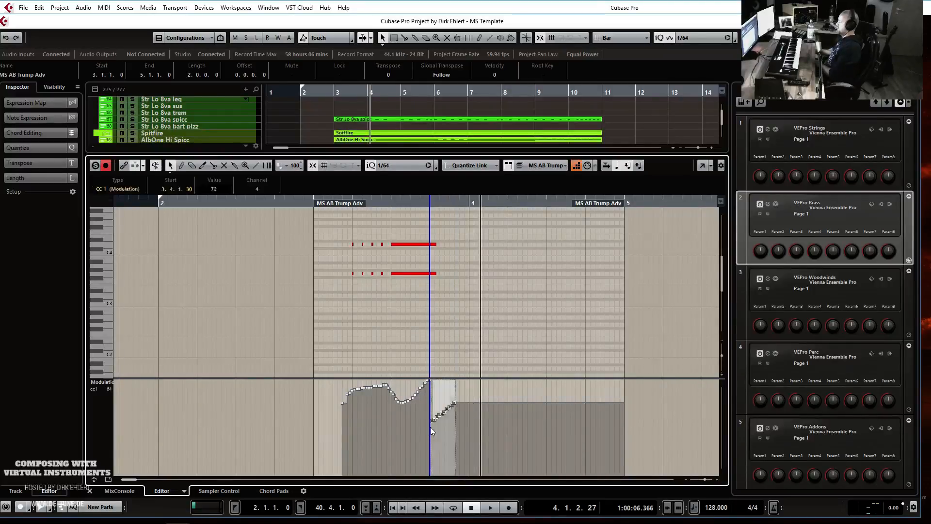
{"action": "key", "text": "Delete"}
{"action": "left_click", "coordinate": [311, 203]}
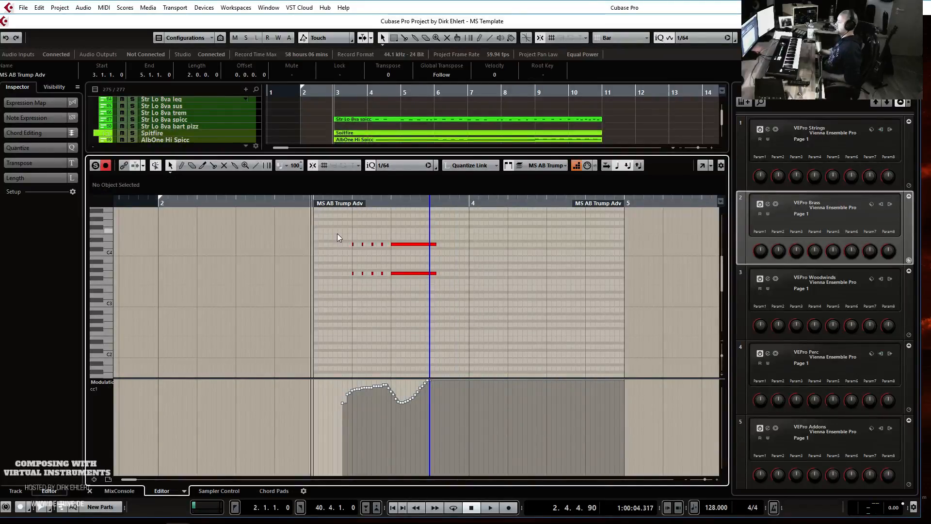
{"action": "key", "text": "space"}
{"action": "key", "text": "space"}
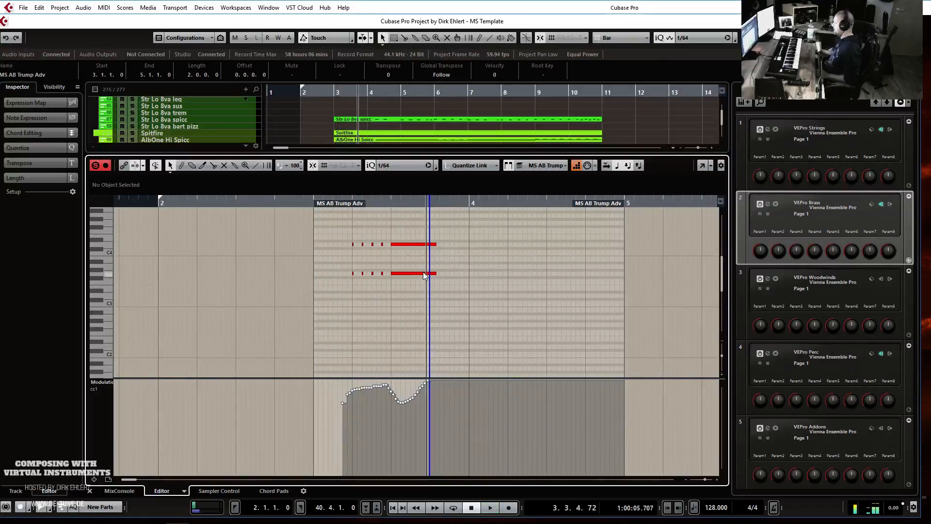
- Delete the four staccato trumpet pairs in front of the long G3 and D4 pair
{"action": "key", "text": "h"}
{"action": "key", "text": "h"}
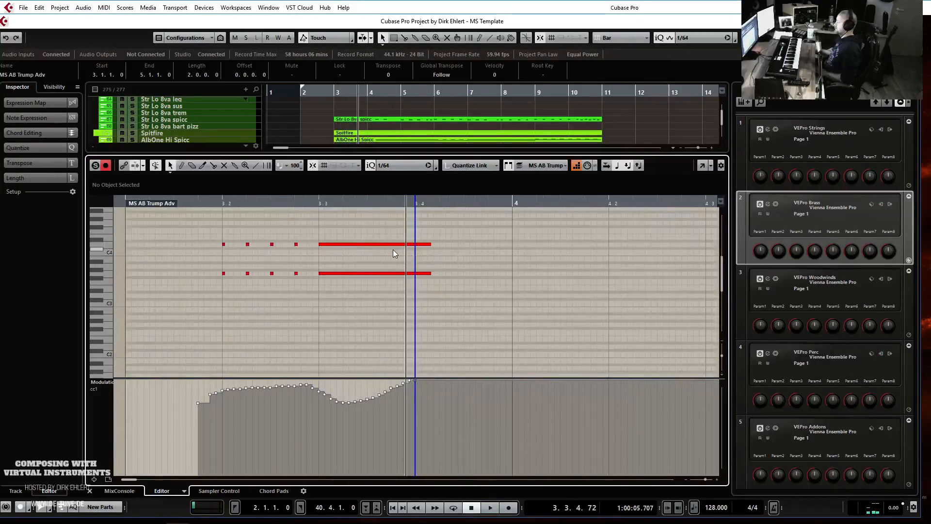
{"action": "left_click_drag", "start_coordinate": [246, 232], "coordinate": [305, 283]}
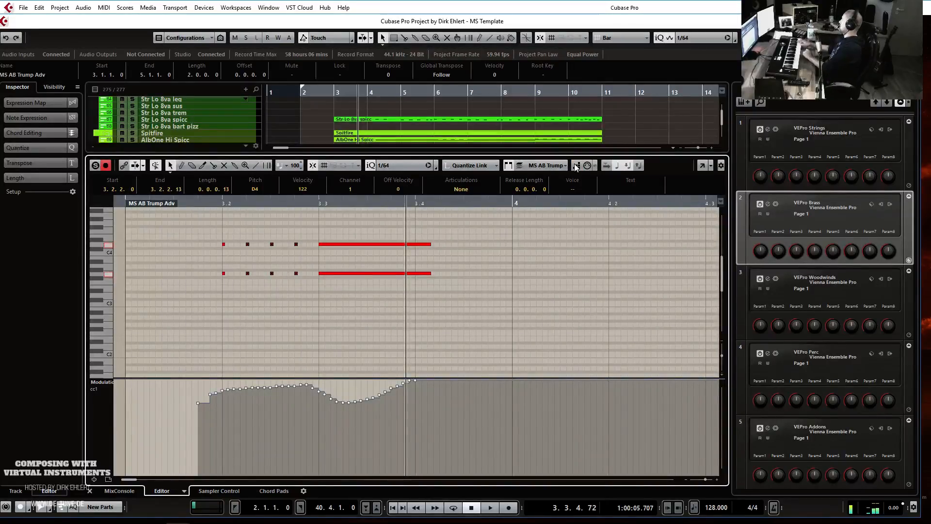
{"action": "scroll", "coordinate": [506, 228], "scroll_direction": "left", "scroll_amount": 6}
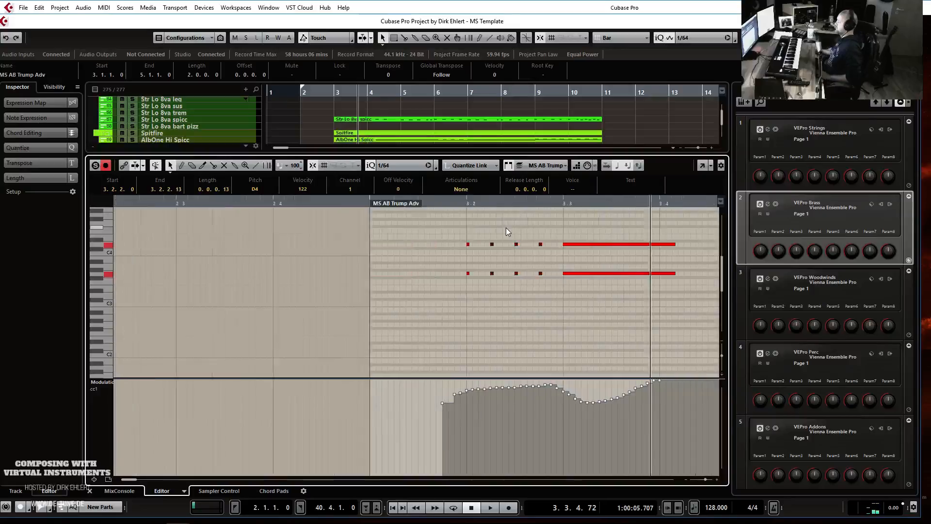
{"action": "left_click_drag", "start_coordinate": [507, 224], "coordinate": [606, 292]}
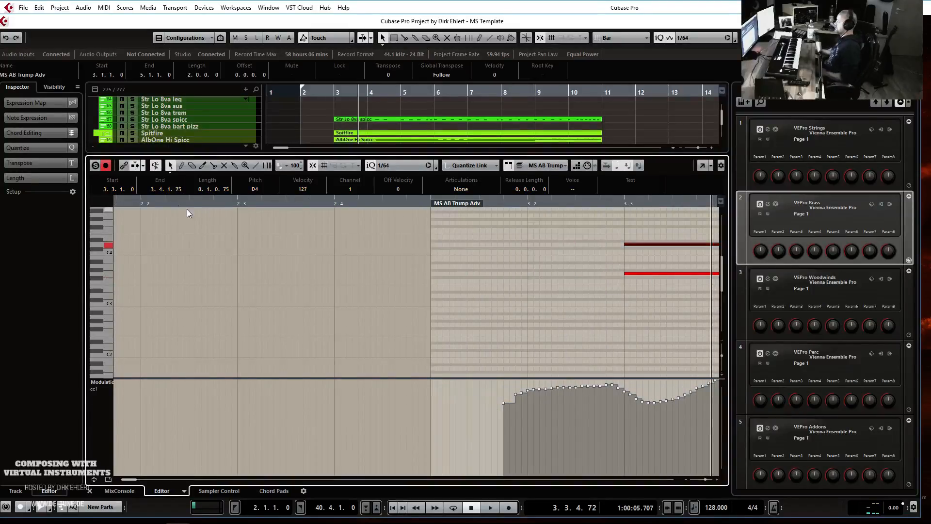
- Extend the trumpet part's start back to bar 2 and record four short G3 and D4 pairs live leading into the long pair
{"action": "scroll", "coordinate": [269, 248], "scroll_direction": "right", "scroll_amount": 4}
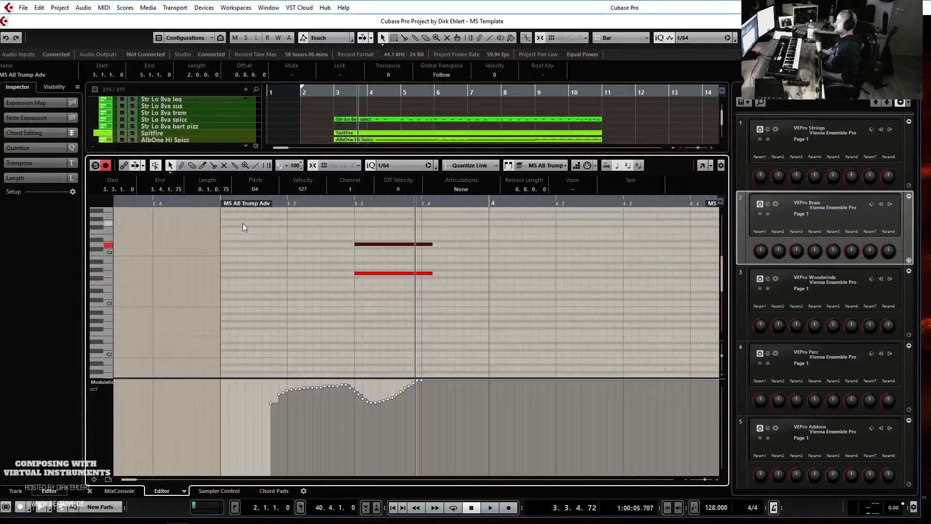
{"action": "key", "text": "g"}
{"action": "left_click_drag", "start_coordinate": [289, 208], "coordinate": [136, 213]}
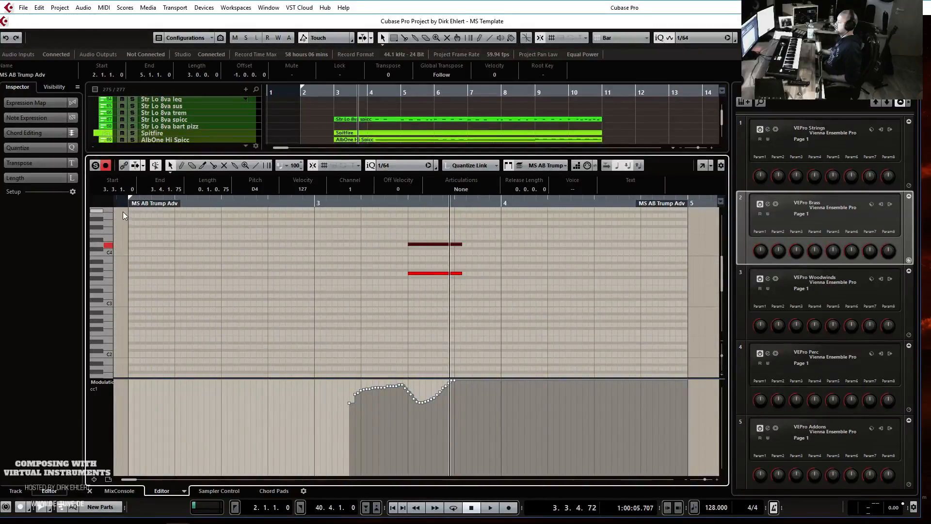
{"action": "left_click", "coordinate": [126, 204]}
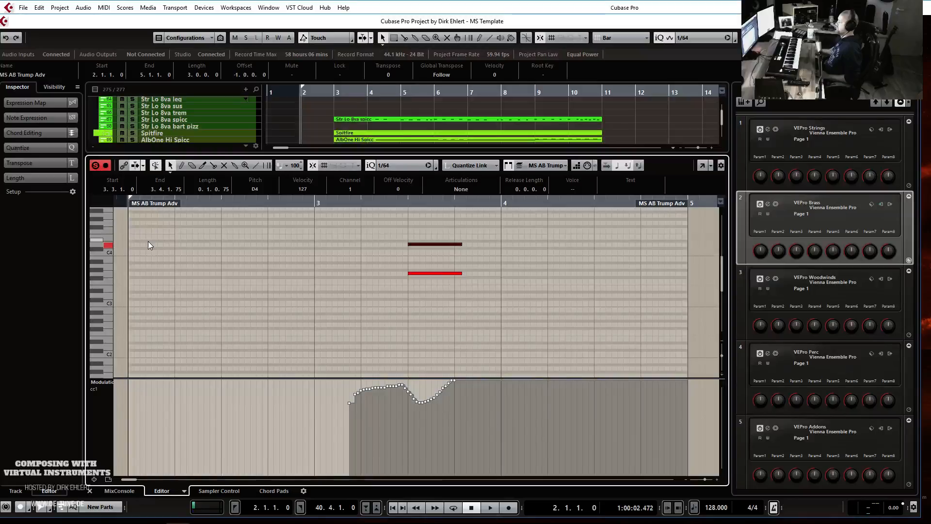
{"action": "key", "text": "KP_Multiply"}
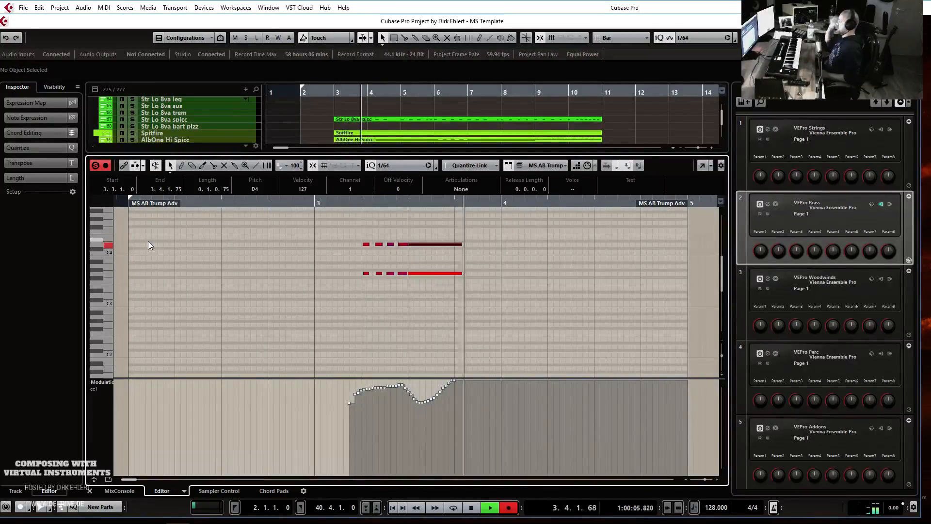
{"action": "key", "text": "space"}
- Shift the recorded short trumpet pairs slightly earlier, trim the fourth pair to about 0.0.0.50, and audition the phrase
{"action": "left_click_drag", "start_coordinate": [359, 225], "coordinate": [365, 276]}
{"action": "left_click", "coordinate": [399, 286]}
{"action": "left_click_drag", "start_coordinate": [398, 227], "coordinate": [401, 274]}
{"action": "left_click", "coordinate": [350, 204]}
{"action": "key", "text": "space"}
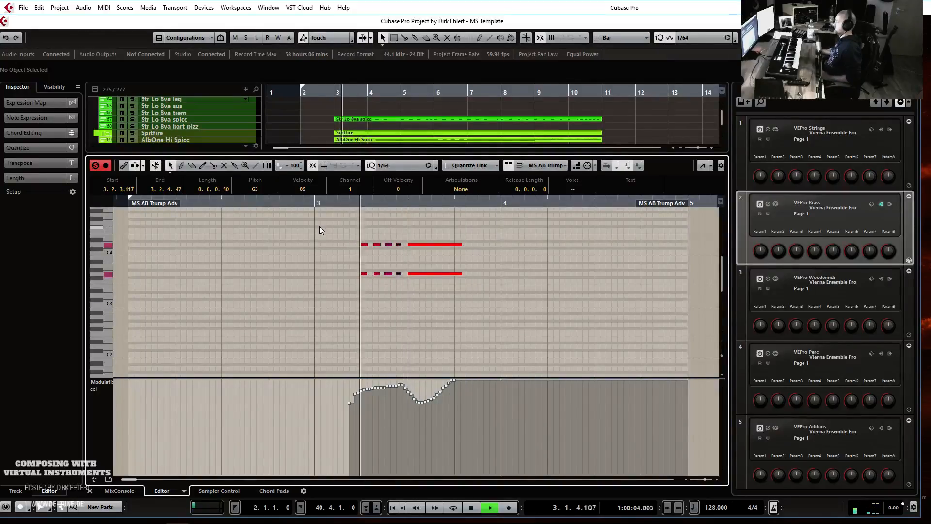
{"action": "key", "text": "space"}
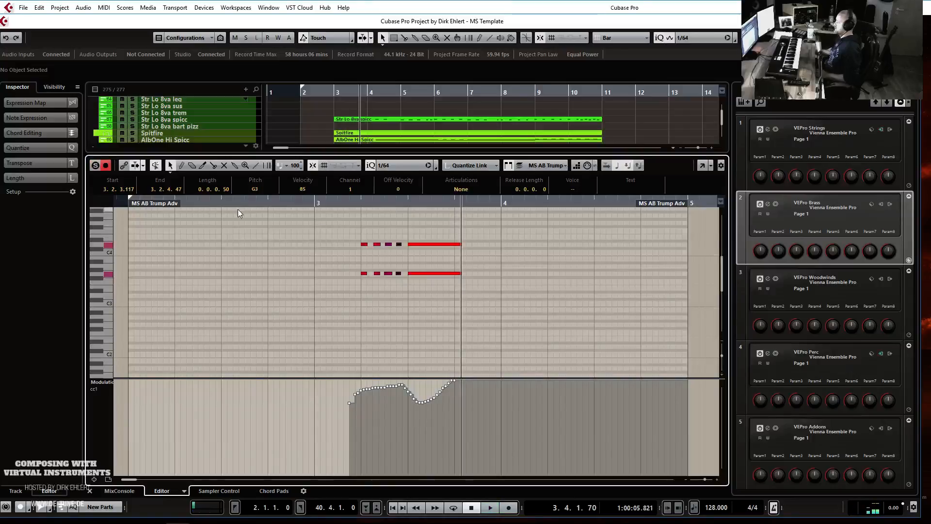
- Play the arrangement from bar 2 into bar 4 to hear the recorded trumpet notes in context
{"action": "left_click", "coordinate": [124, 204]}
{"action": "key", "text": "space"}
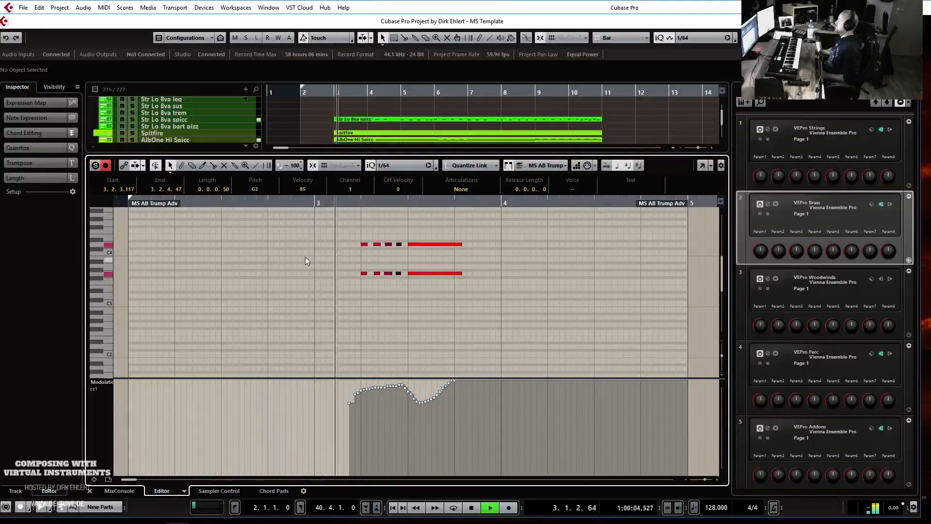
{"action": "key", "text": "g"}
{"action": "key", "text": "space"}
- Redraw the end of the modulation curve so it falls back as the long pair finishes, and play the phrase alone and with the arrangement
{"action": "left_click_drag", "start_coordinate": [365, 382], "coordinate": [372, 395]}
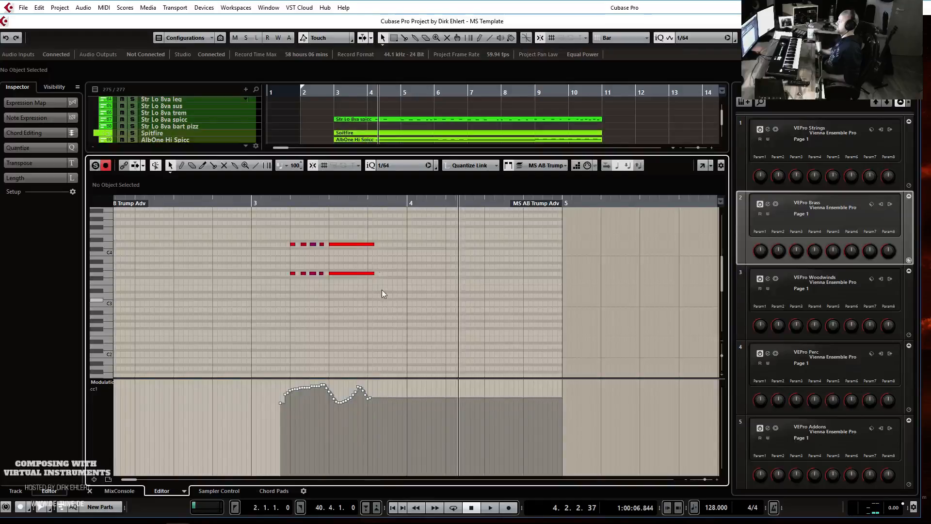
{"action": "key", "text": "space"}
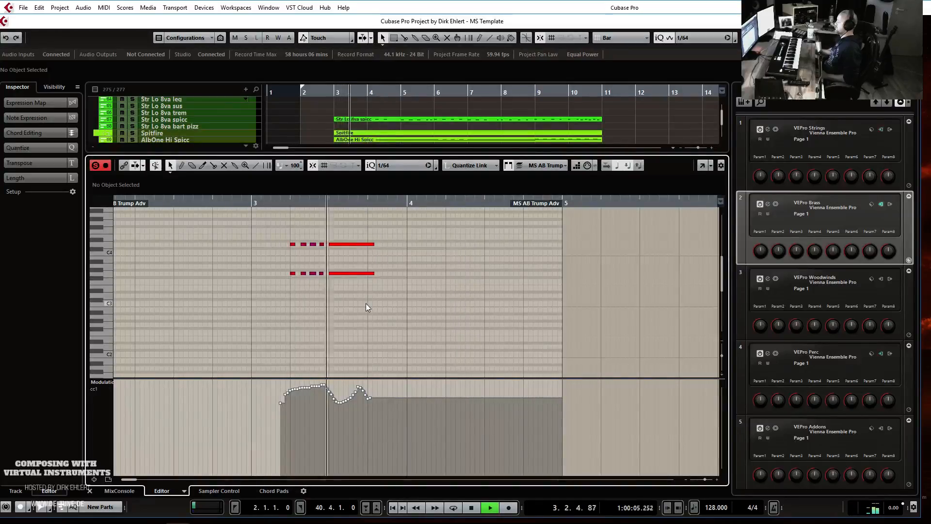
{"action": "key", "text": "space"}
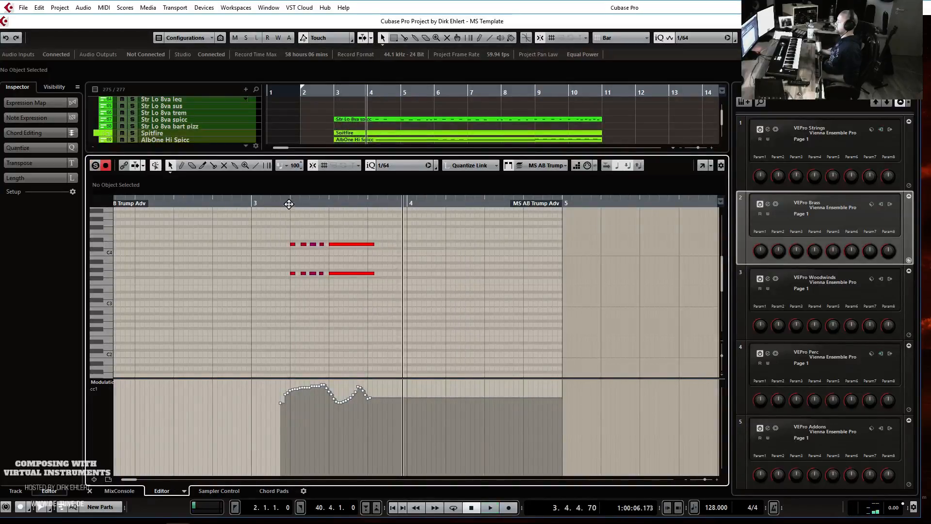
{"action": "left_click", "coordinate": [246, 203]}
{"action": "key", "text": "space"}
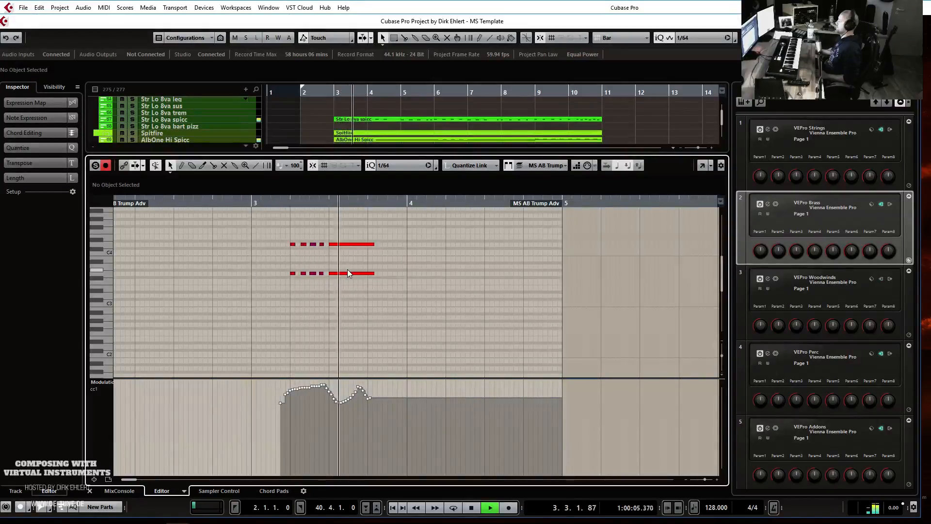
{"action": "key", "text": "space"}
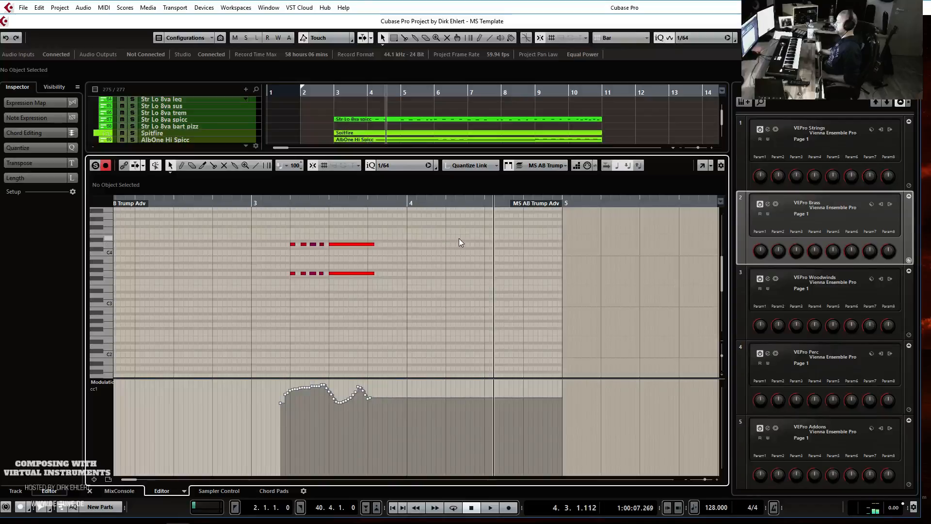
- Record a short three-note trumpet chord around beat 2 of bar 4, delete its middle G3 note, and play from bar 3
{"action": "left_click", "coordinate": [407, 204]}
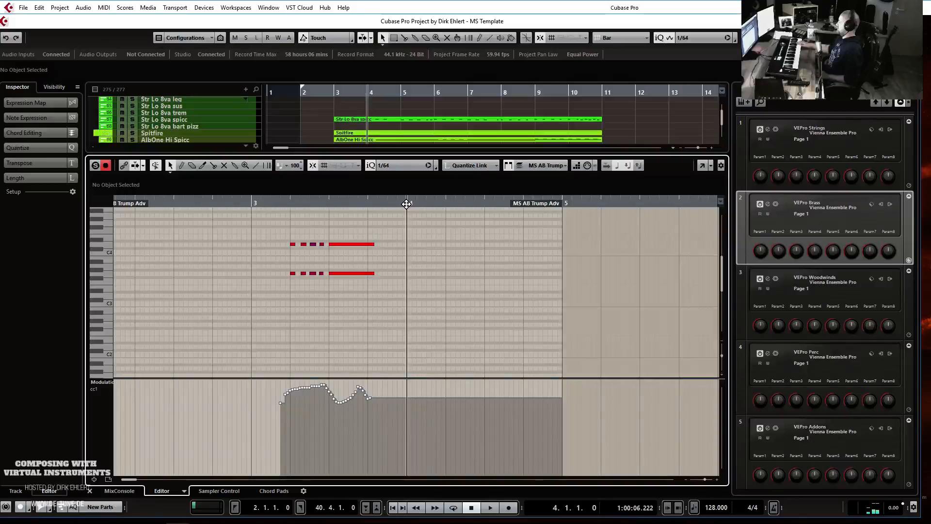
{"action": "left_click", "coordinate": [406, 203]}
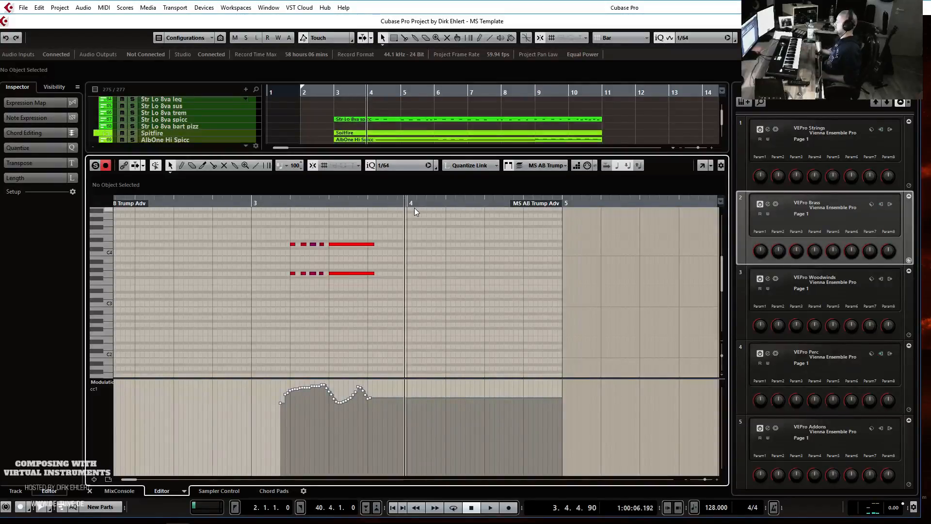
{"action": "key", "text": "KP_Multiply"}
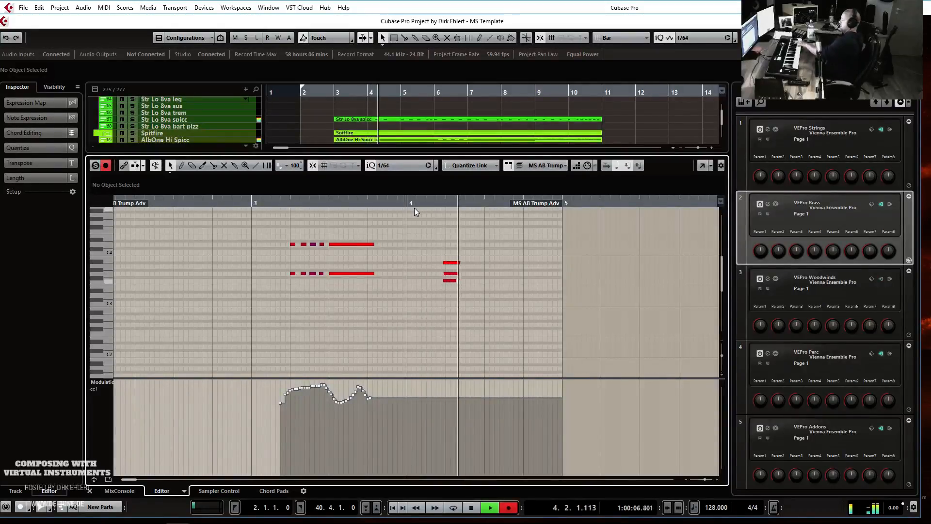
{"action": "key", "text": "space"}
{"action": "left_click", "coordinate": [444, 274]}
{"action": "key", "text": "Delete"}
{"action": "left_click", "coordinate": [252, 202]}
{"action": "key", "text": "space"}
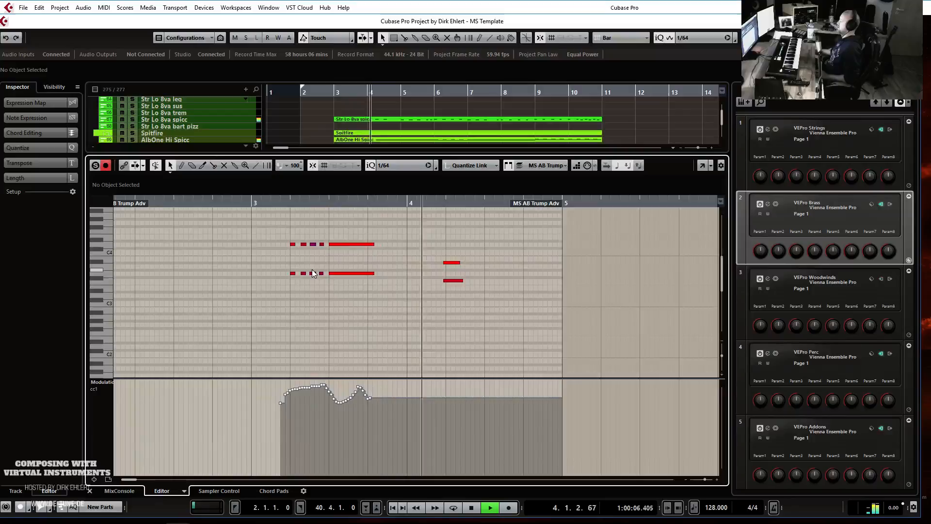
- Stop playback, delete the remaining short two-note trumpet chord in bar 4 and close the note editor
{"action": "key", "text": "space"}
{"action": "left_click_drag", "start_coordinate": [434, 254], "coordinate": [479, 299]}
{"action": "key", "text": "Delete"}
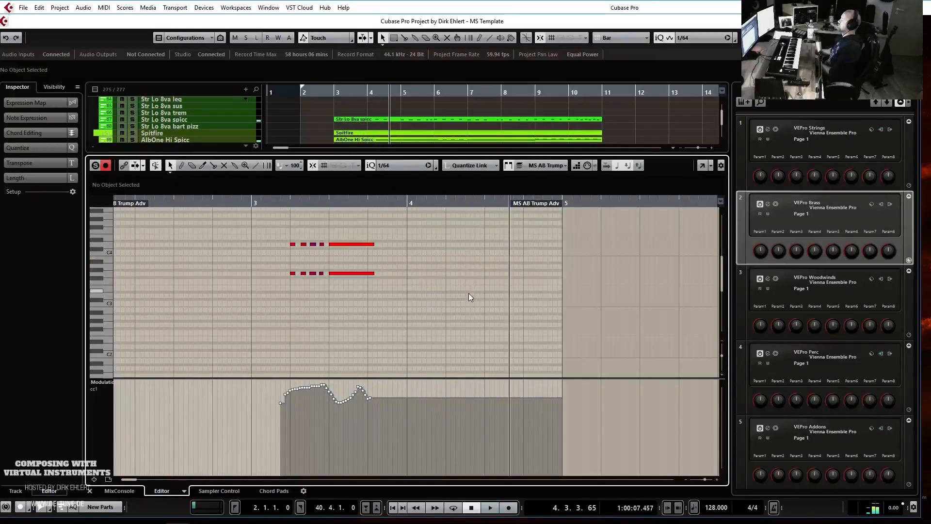
{"action": "key", "text": "Return"}
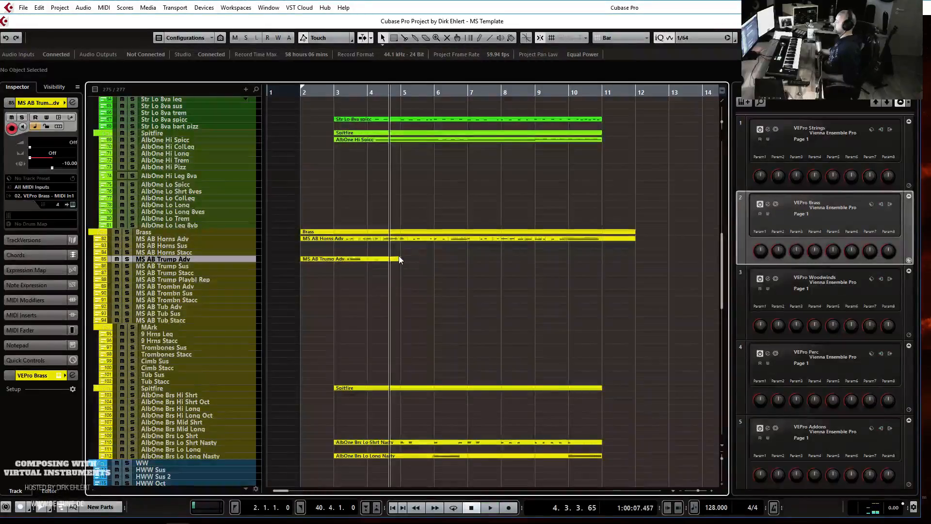
- Record a trombone chord part on the MS AB Trombn Adv track from bar 2 into bar 7
{"action": "left_click", "coordinate": [193, 287]}
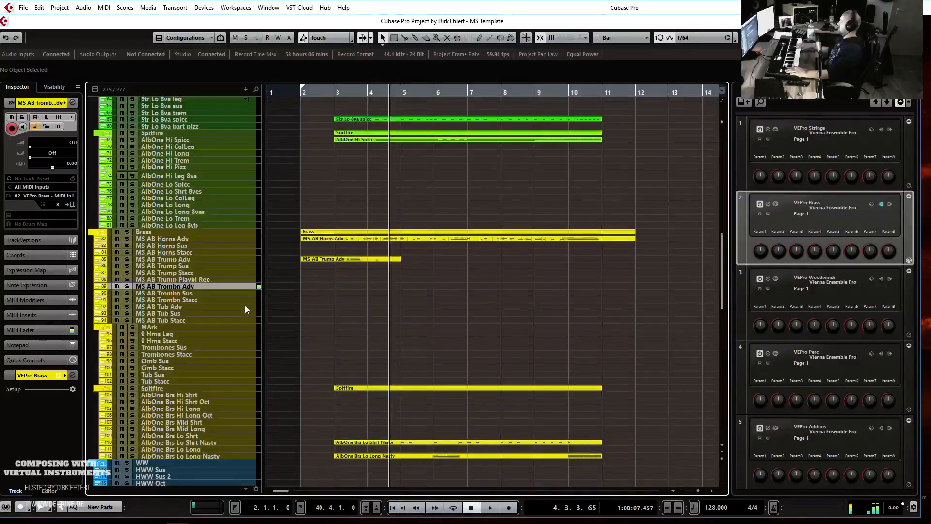
{"action": "key", "text": "KP_1"}
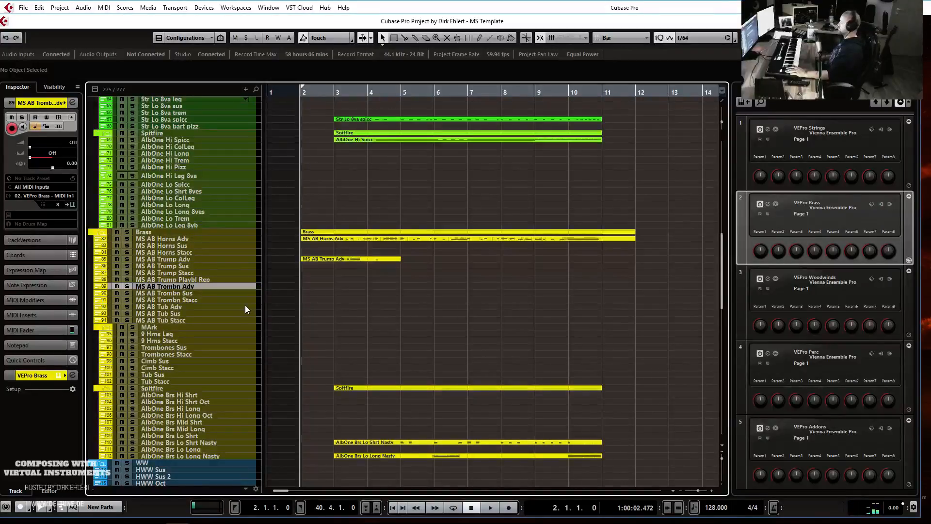
{"action": "key", "text": "KP_Multiply"}
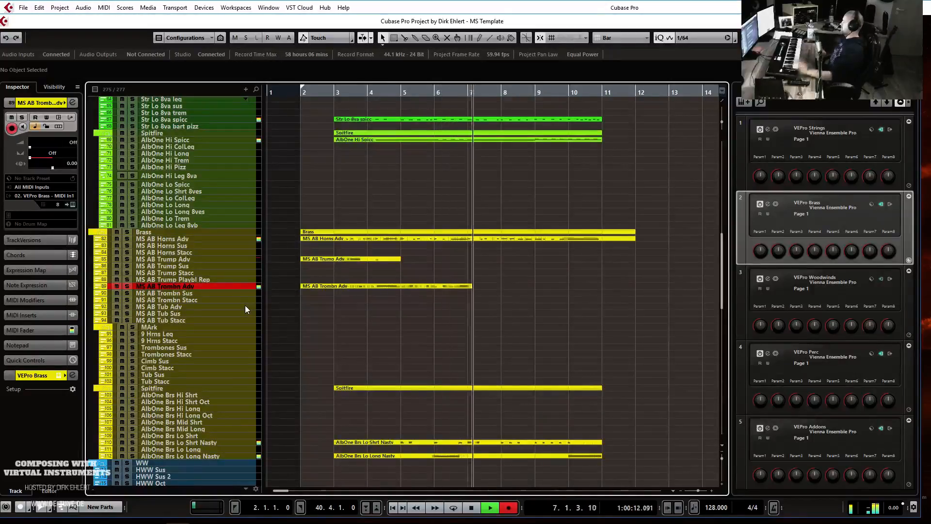
{"action": "key", "text": "space"}
- Open the recorded trombone part for note editing and quantize its chords to 1/8
{"action": "left_click_drag", "start_coordinate": [458, 278], "coordinate": [464, 312]}
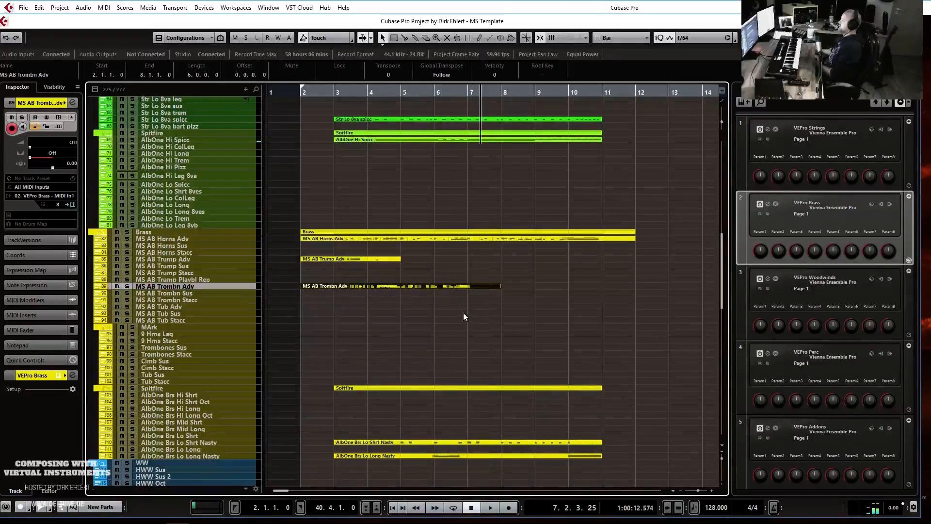
{"action": "key", "text": "Return"}
{"action": "scroll", "coordinate": [393, 285], "scroll_direction": "left", "scroll_amount": 5}
{"action": "left_click", "coordinate": [405, 166]}
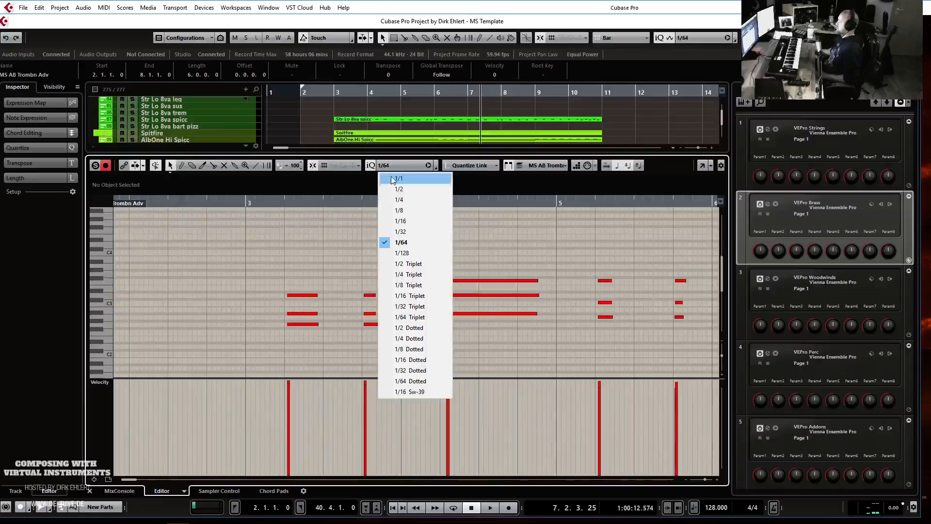
{"action": "left_click", "coordinate": [407, 209]}
{"action": "key", "text": "q"}
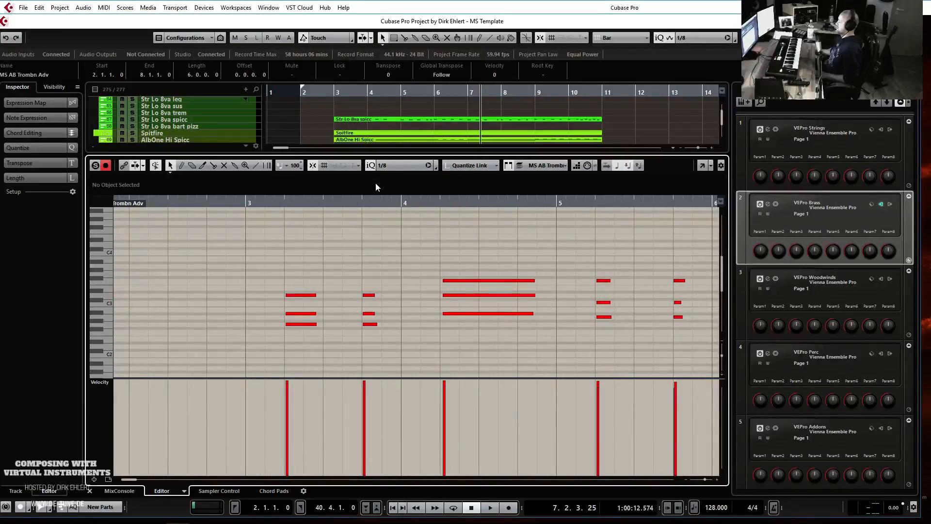
- Open the brass parts together in the note editor and play them from the end of bar 2 into bar 7
{"action": "key", "text": "Return"}
{"action": "left_click_drag", "start_coordinate": [369, 209], "coordinate": [461, 459]}
{"action": "key", "text": "Return"}
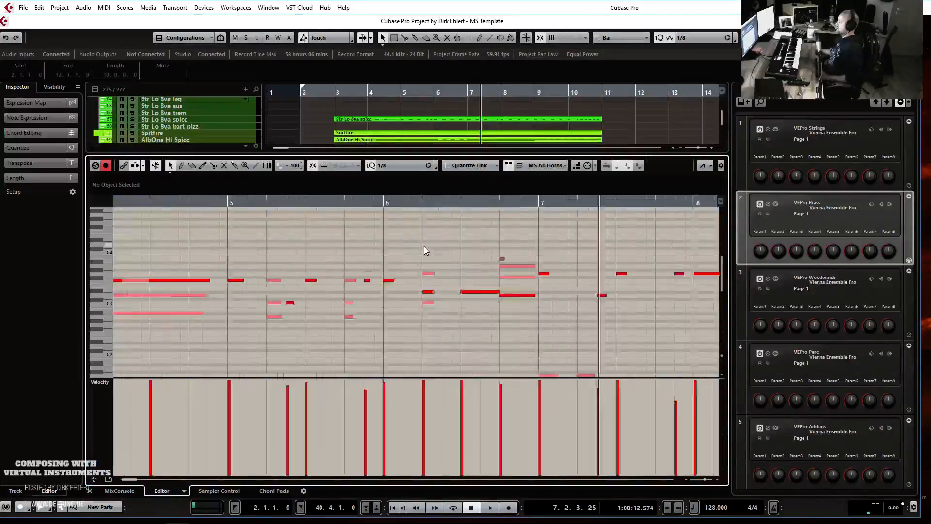
{"action": "left_click", "coordinate": [383, 206]}
{"action": "key", "text": "space"}
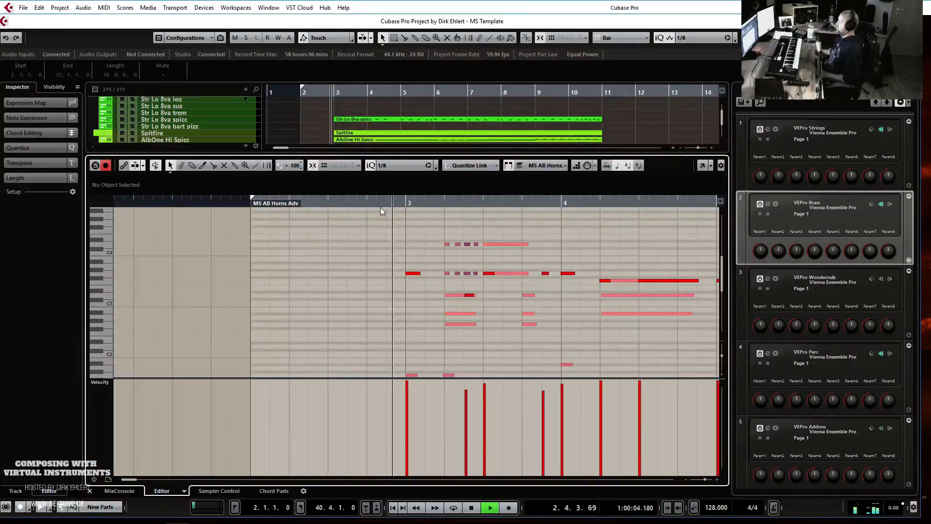
{"action": "key", "text": "space"}
{"action": "left_click", "coordinate": [364, 203]}
{"action": "key", "text": "space"}
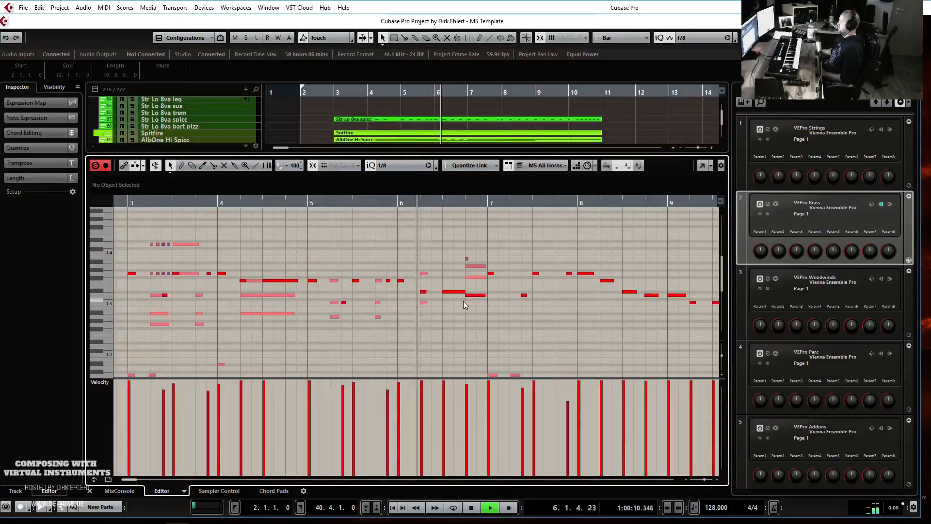
{"action": "key", "text": "space"}
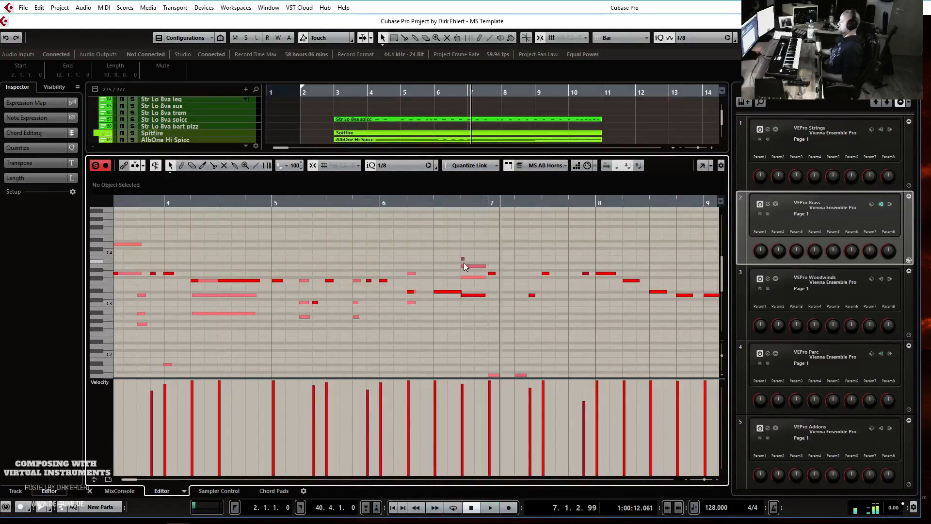
- Delete the stray short note above the last trombone chord in bar 6 and play from just before bar 6 into bar 7
{"action": "left_click", "coordinate": [462, 259]}
{"action": "key", "text": "Delete"}
{"action": "left_click", "coordinate": [368, 201]}
{"action": "key", "text": "space"}
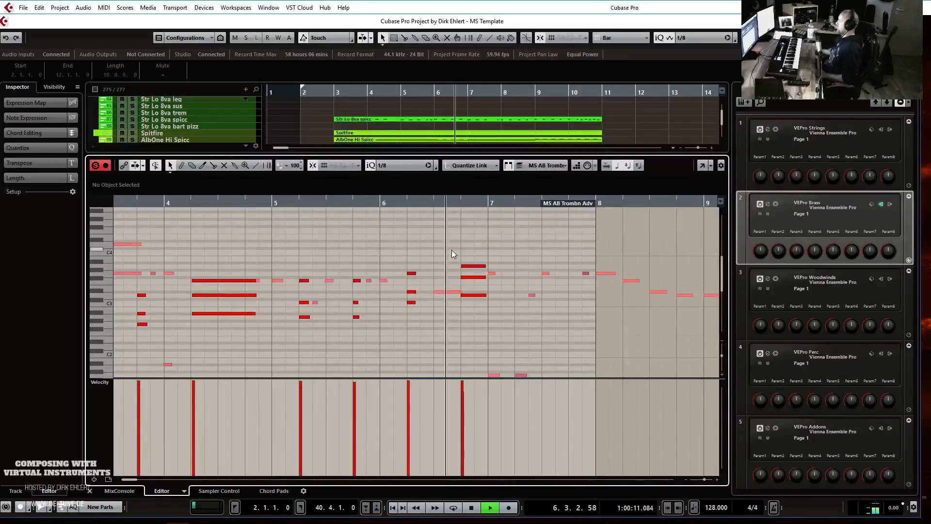
{"action": "key", "text": "space"}
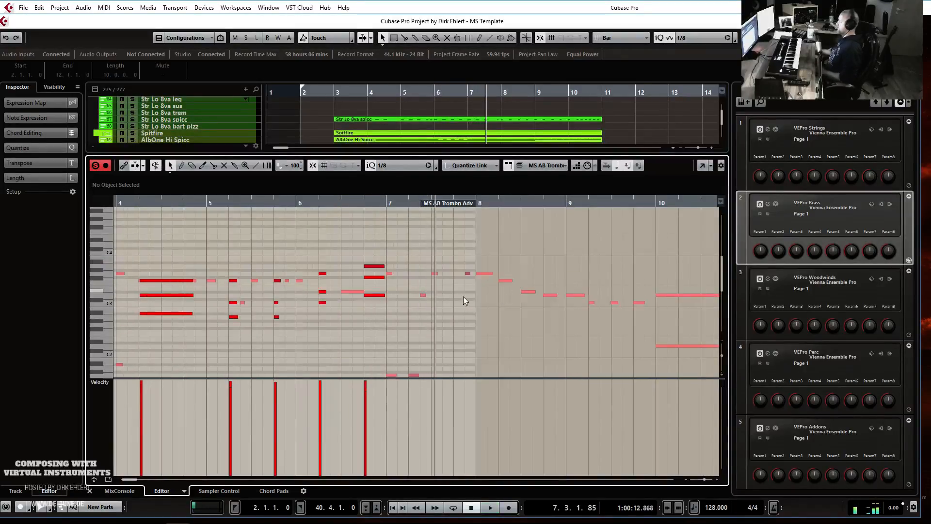
- Close the note editor and copy the MS AB Trump Adv part so the copy starts at bar 6
{"action": "key", "text": "ctrl+alt+e"}
{"action": "left_click", "coordinate": [522, 321]}
{"action": "left_click_drag", "start_coordinate": [338, 259], "coordinate": [459, 260]}
- Solo the Brass folder and play from bar 6 to hear the copied trumpet phrase with the other brass
{"action": "left_click", "coordinate": [435, 101], "text": "alt+shift"}
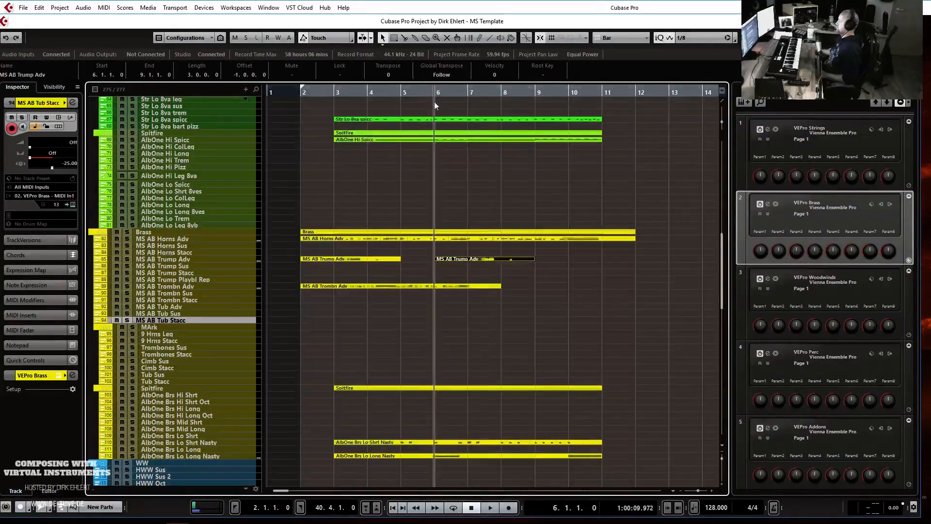
{"action": "left_click", "coordinate": [127, 232]}
{"action": "key", "text": "space"}
{"action": "key", "text": "h"}
{"action": "key", "text": "h"}
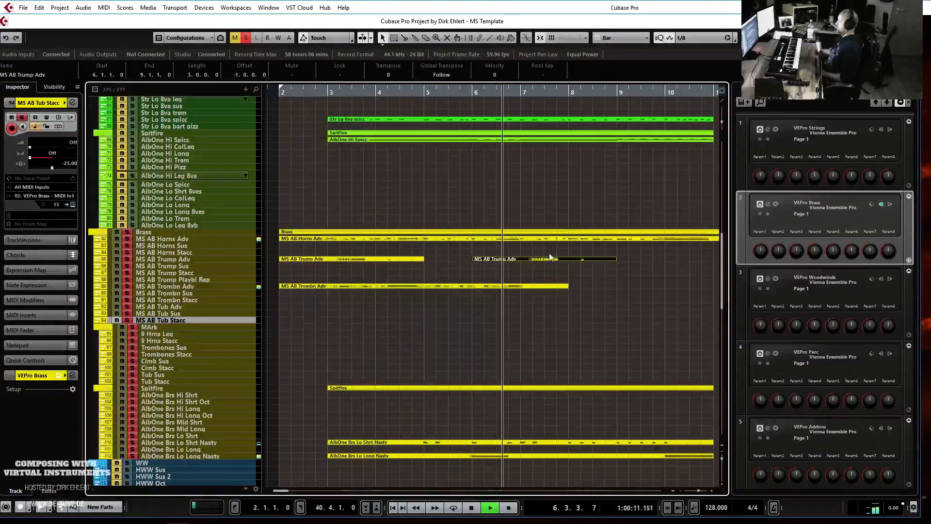
{"action": "key", "text": "space"}
- Shorten the first MS AB Trombn Adv part to end at bar 7 and record further trombone chords from bar 6 into bar 11
{"action": "left_click_drag", "start_coordinate": [566, 287], "coordinate": [538, 288]}
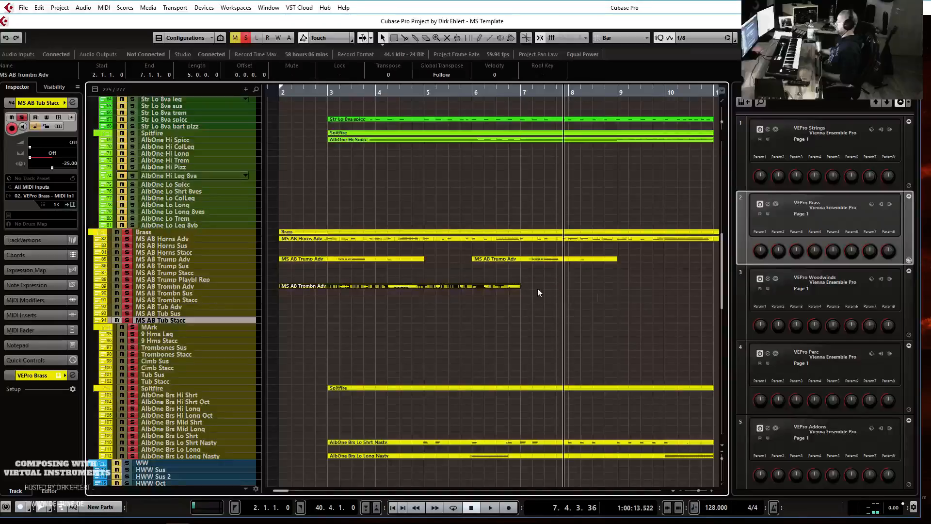
{"action": "left_click", "coordinate": [473, 91]}
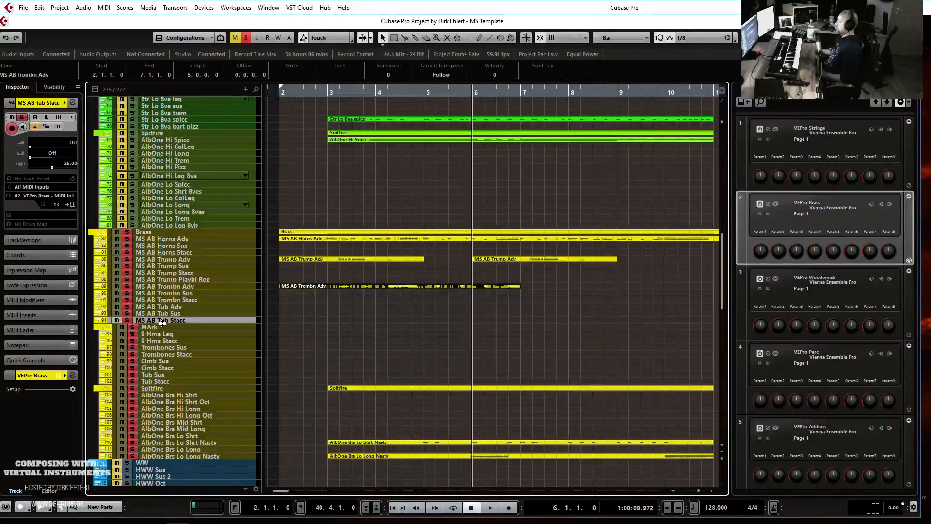
{"action": "left_click", "coordinate": [188, 300]}
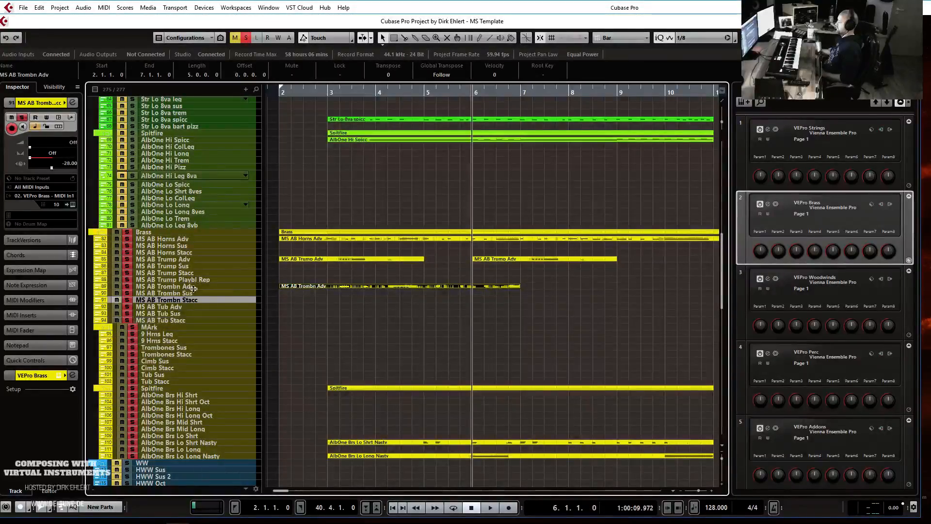
{"action": "left_click", "coordinate": [196, 287]}
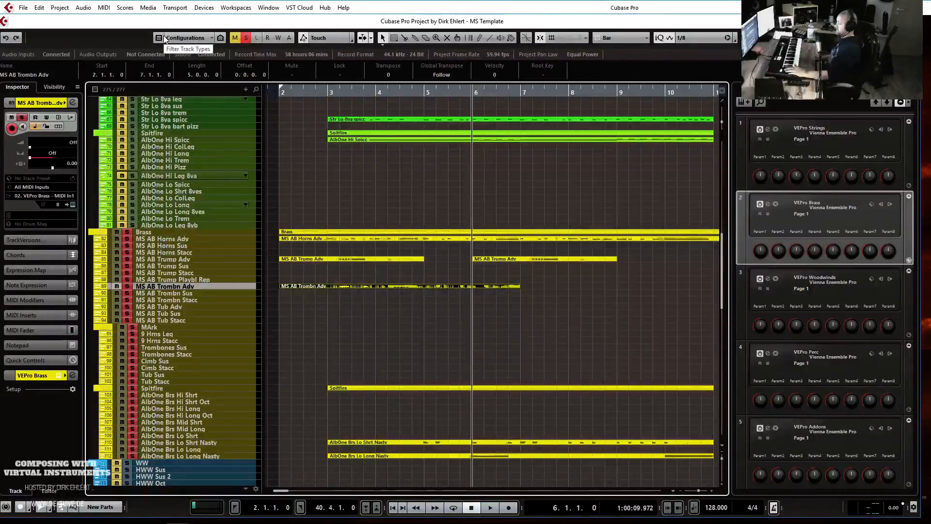
{"action": "key", "text": "KP_Multiply"}
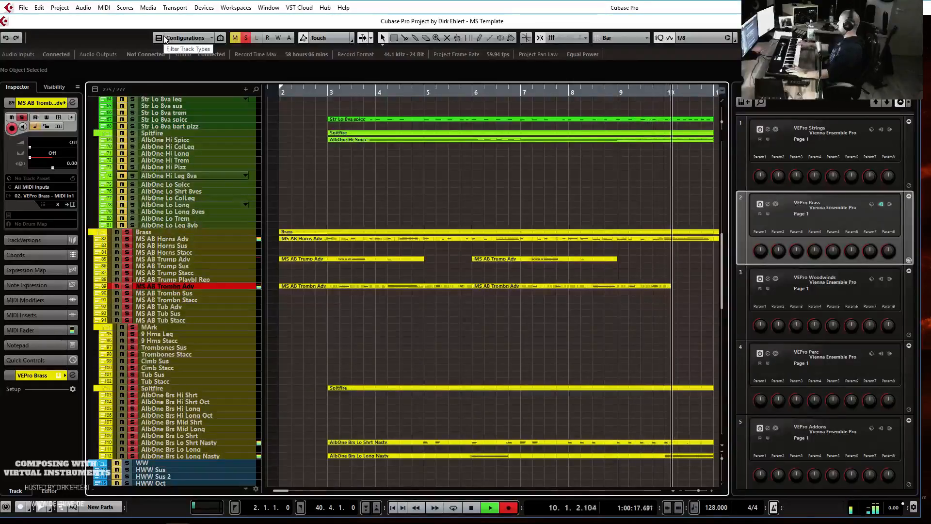
{"action": "key", "text": "space"}
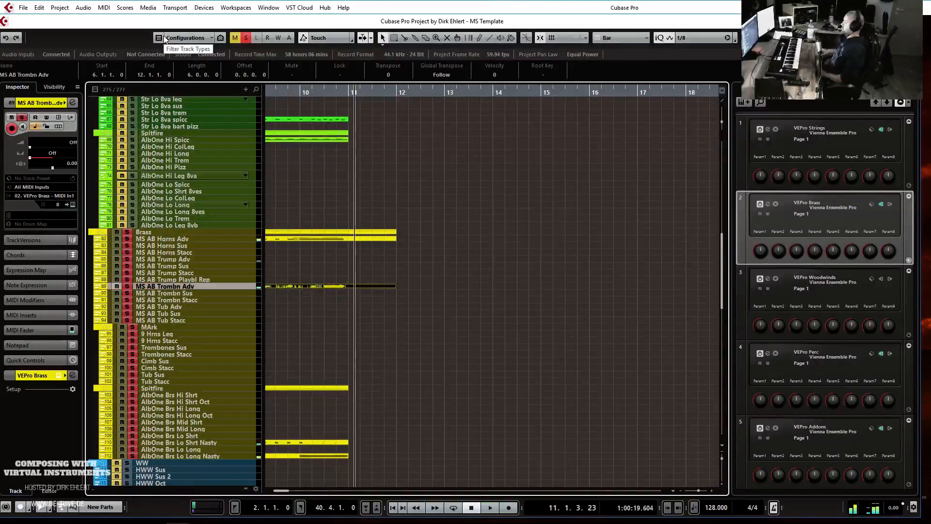
- Delete the stray short note in the bar 9 trombone chord and glue the two trombone parts into one
{"action": "key", "text": "Return"}
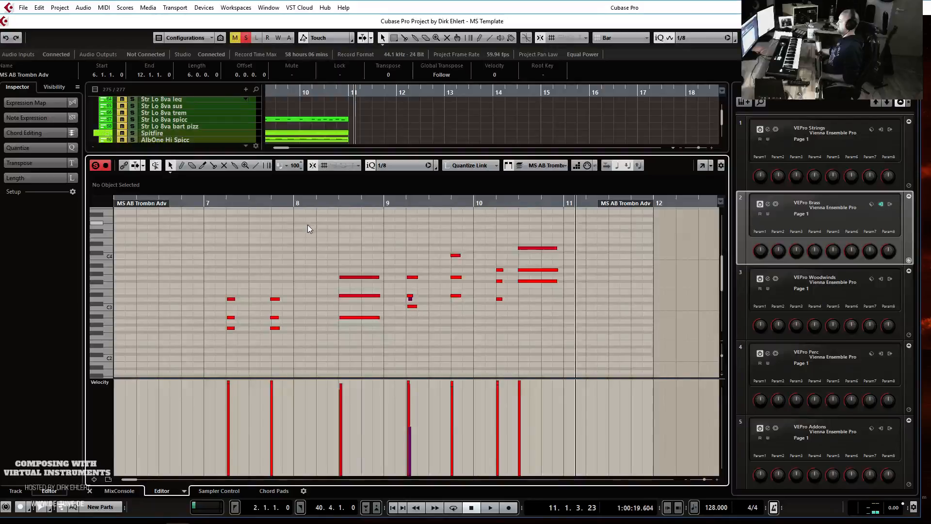
{"action": "left_click", "coordinate": [409, 298]}
{"action": "key", "text": "Return"}
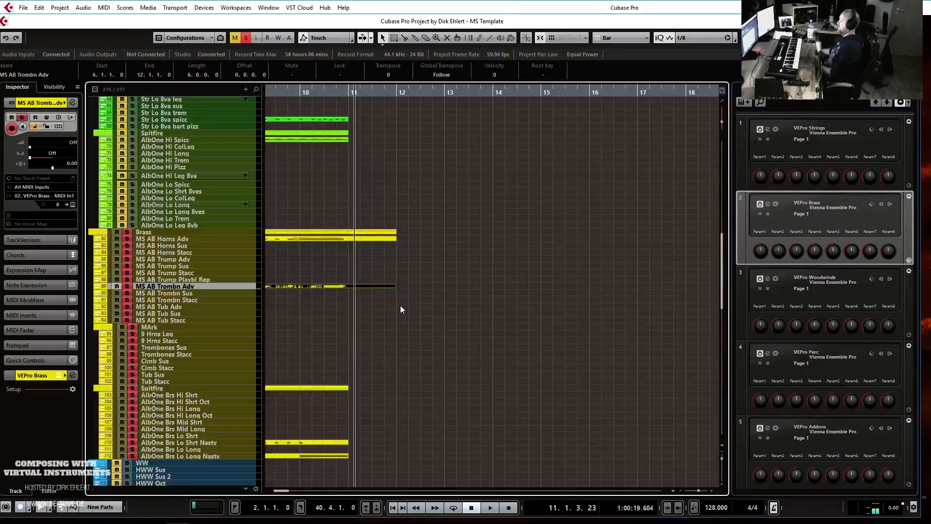
{"action": "left_click", "coordinate": [346, 287]}
{"action": "key", "text": "1"}
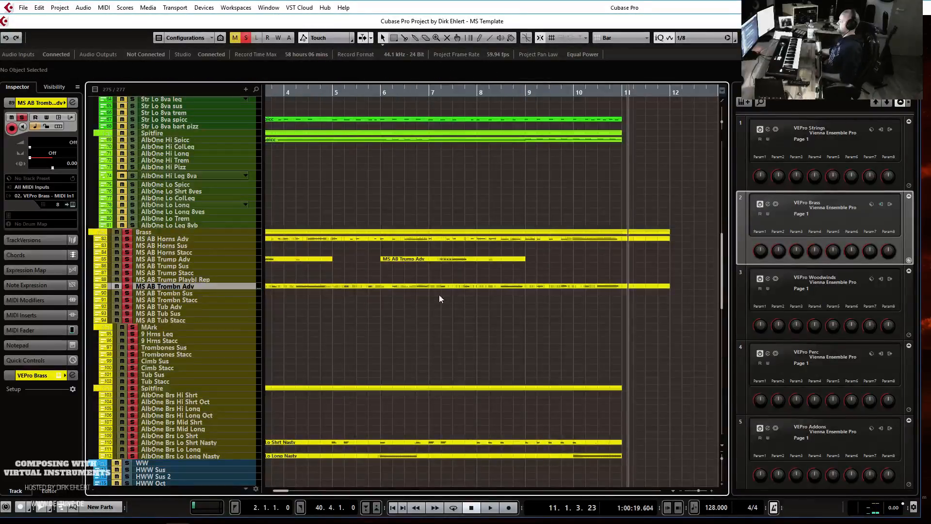
- Select the horn, trumpet, trombone and low brass parts and open them together in the note editor
{"action": "scroll", "coordinate": [458, 295], "scroll_direction": "left", "scroll_amount": 3}
{"action": "key", "text": "h"}
{"action": "key", "text": "g"}
{"action": "key", "text": "g"}
{"action": "key", "text": "g"}
{"action": "key", "text": "g"}
{"action": "key", "text": "g"}
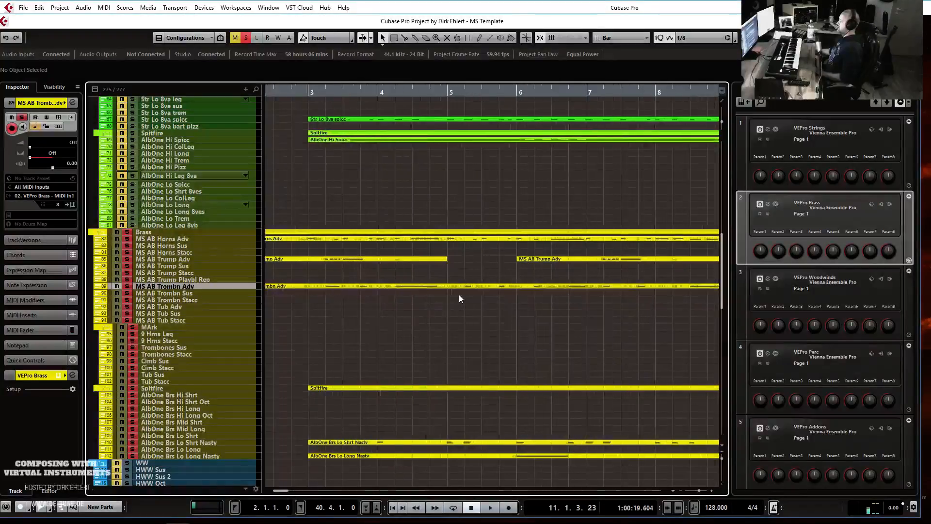
{"action": "scroll", "coordinate": [514, 288], "scroll_direction": "down", "scroll_amount": 5}
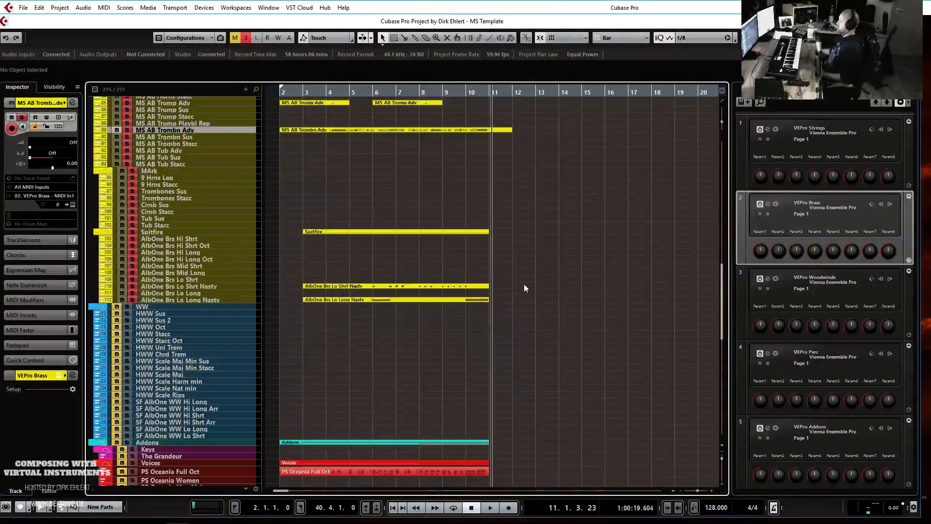
{"action": "left_click_drag", "start_coordinate": [550, 352], "coordinate": [277, 141]}
{"action": "key", "text": "Return"}
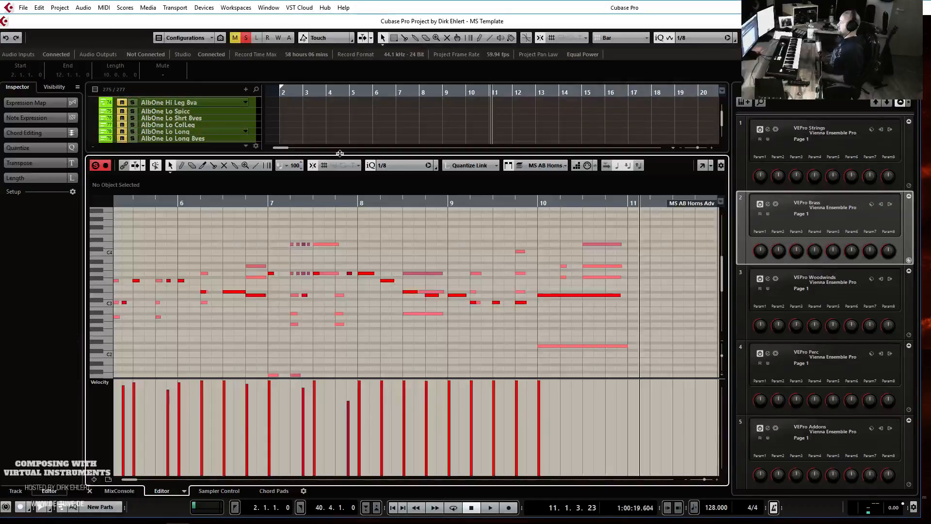
- Play back the horn and trombone parts from the left locator at bar 2 in the key editor
{"action": "scroll", "coordinate": [350, 219], "scroll_direction": "down", "scroll_amount": 2}
{"action": "key", "text": "KP_1"}
{"action": "key", "text": "space"}
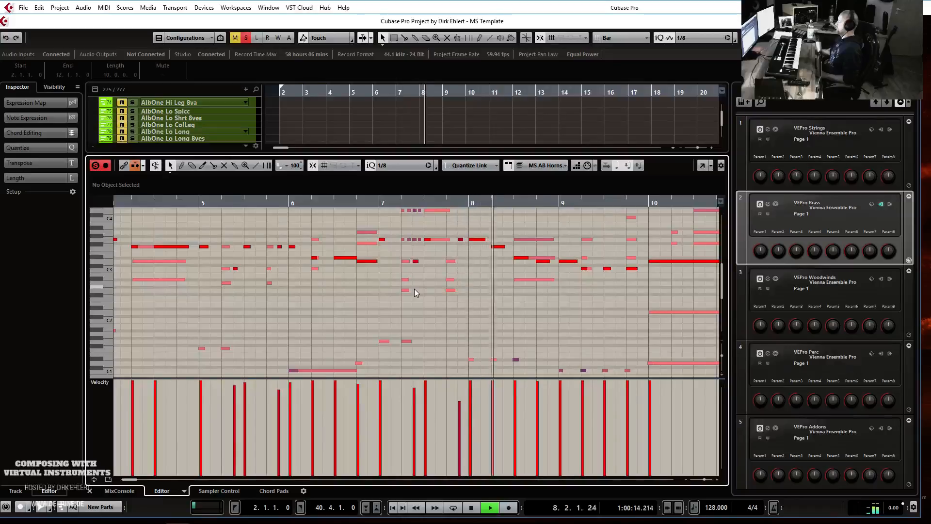
{"action": "key", "text": "space"}
- Add trombone notes on D#3 and an octave lower at the start of bar 8, and audition the passage
{"action": "left_click", "coordinate": [462, 280]}
{"action": "left_click_drag", "start_coordinate": [458, 281], "coordinate": [416, 259]}
{"action": "left_click", "coordinate": [332, 202]}
{"action": "key", "text": "space"}
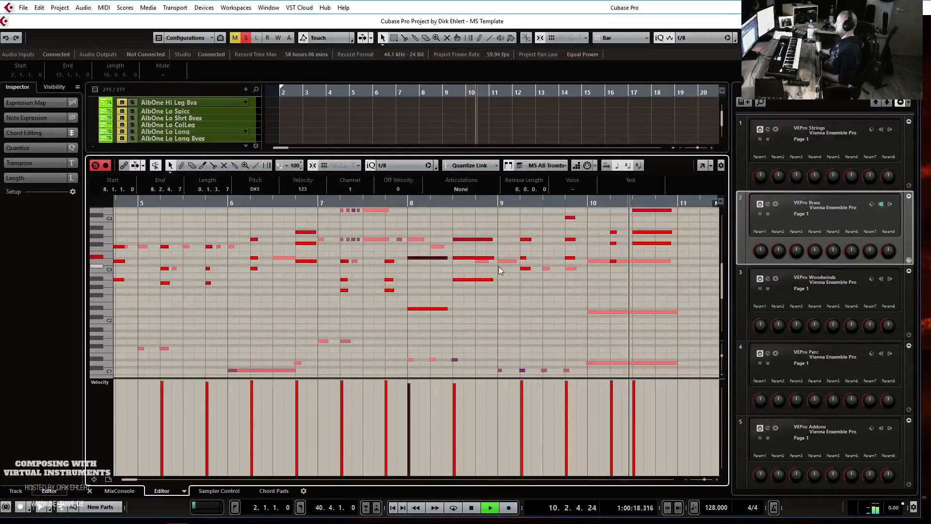
{"action": "key", "text": "space"}
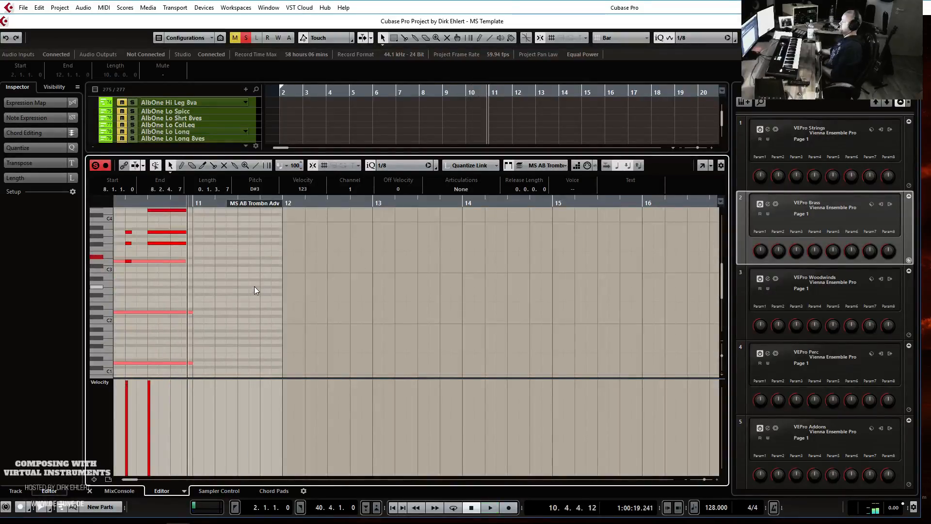
- Select the three-note trombone chord on beat 3 of bar 10 and set the quantize value to 1/8 Triplet
{"action": "key", "text": "g"}
{"action": "key", "text": "h"}
{"action": "key", "text": "h"}
{"action": "key", "text": "h"}
{"action": "key", "text": "h"}
{"action": "key", "text": "h"}
{"action": "key", "text": "h"}
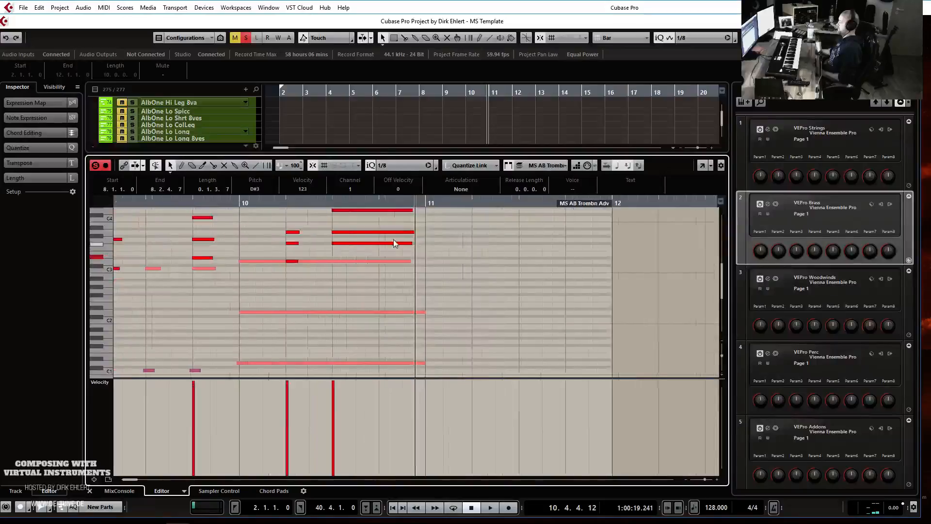
{"action": "scroll", "coordinate": [459, 233], "scroll_direction": "up", "scroll_amount": 2}
{"action": "left_click_drag", "start_coordinate": [350, 227], "coordinate": [377, 278]}
{"action": "left_click", "coordinate": [521, 244]}
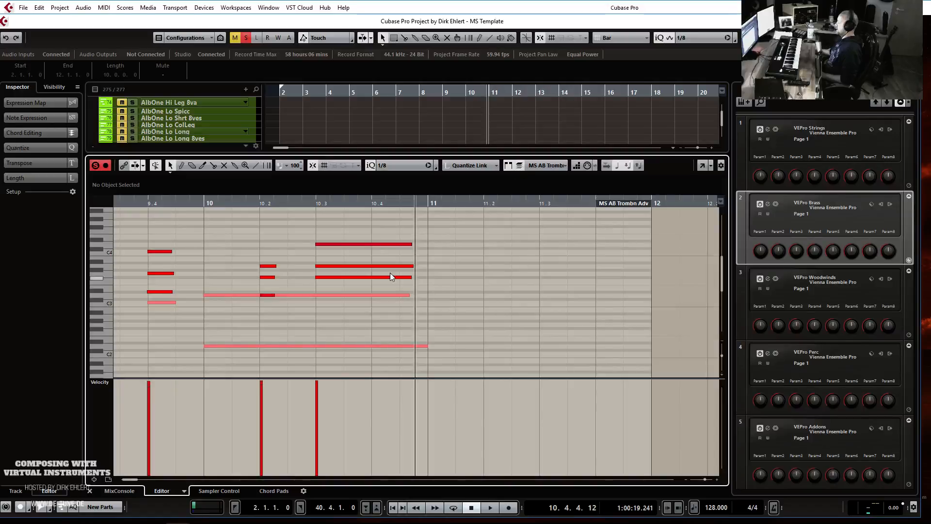
{"action": "left_click_drag", "start_coordinate": [364, 297], "coordinate": [361, 294]}
{"action": "left_click", "coordinate": [398, 165]}
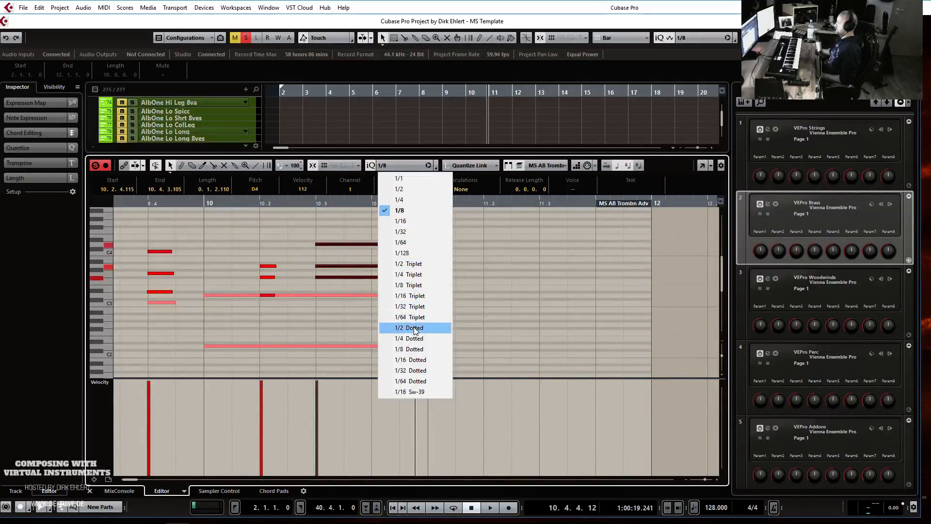
{"action": "left_click", "coordinate": [416, 287]}
- Split the chord into three eighth-triplet hits and a held chord on beat 4, shorten the hits, and audition the result
{"action": "left_click", "coordinate": [336, 244]}
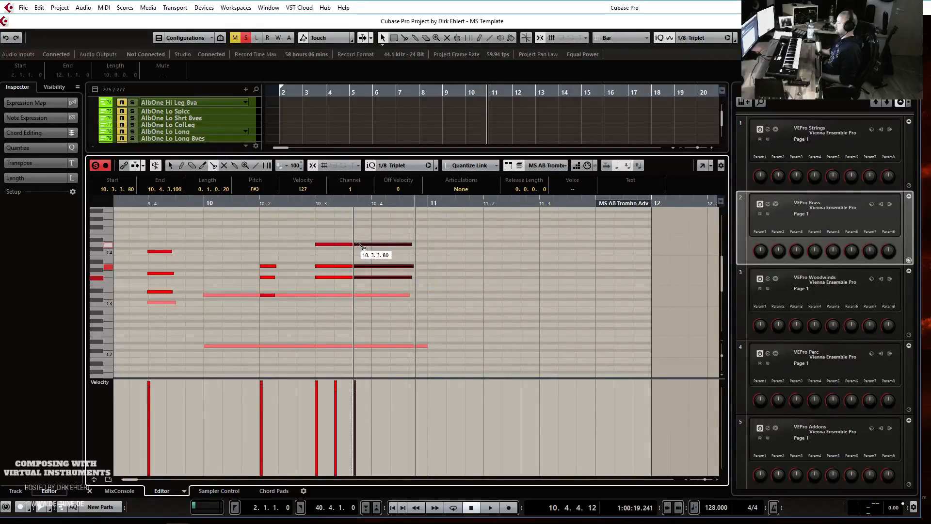
{"action": "key", "text": "1"}
{"action": "left_click", "coordinate": [343, 232]}
{"action": "left_click_drag", "start_coordinate": [365, 282], "coordinate": [361, 278]}
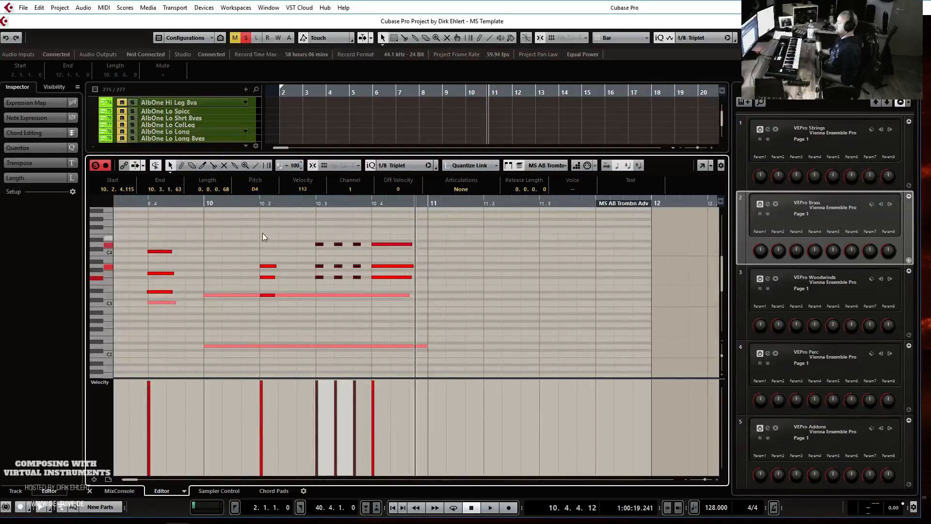
{"action": "left_click", "coordinate": [171, 200]}
{"action": "key", "text": "space"}
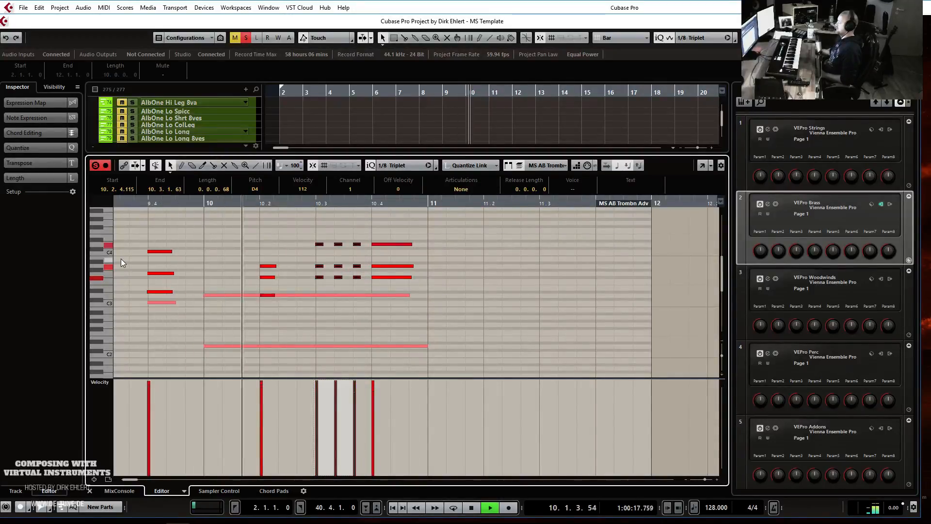
{"action": "key", "text": "space"}
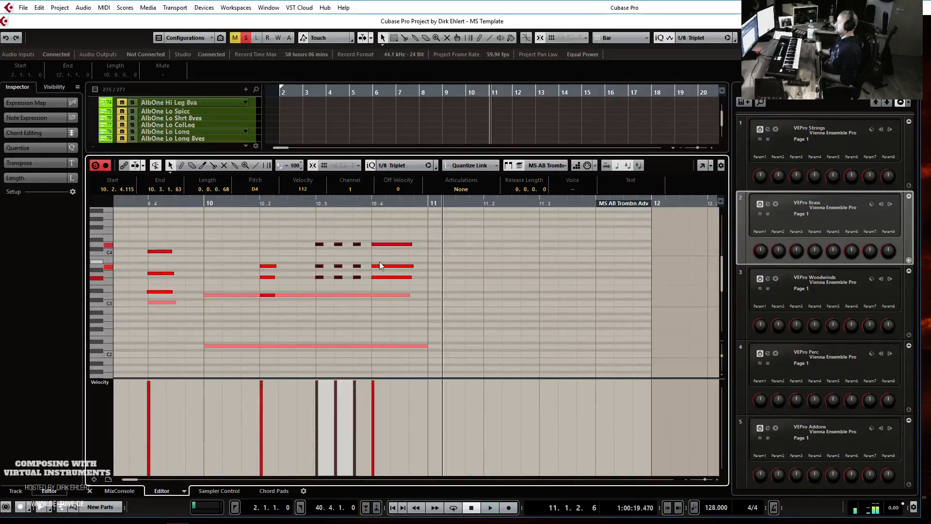
- Return from the key editor to the full arrangement and unmute the Strings folder track
{"action": "left_click", "coordinate": [470, 265]}
{"action": "key", "text": "ctrl+e"}
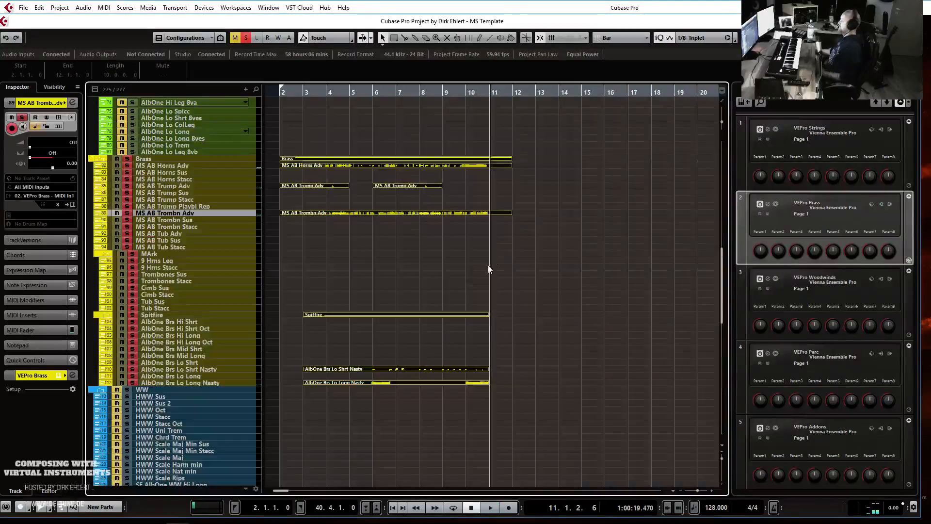
{"action": "left_click", "coordinate": [587, 239]}
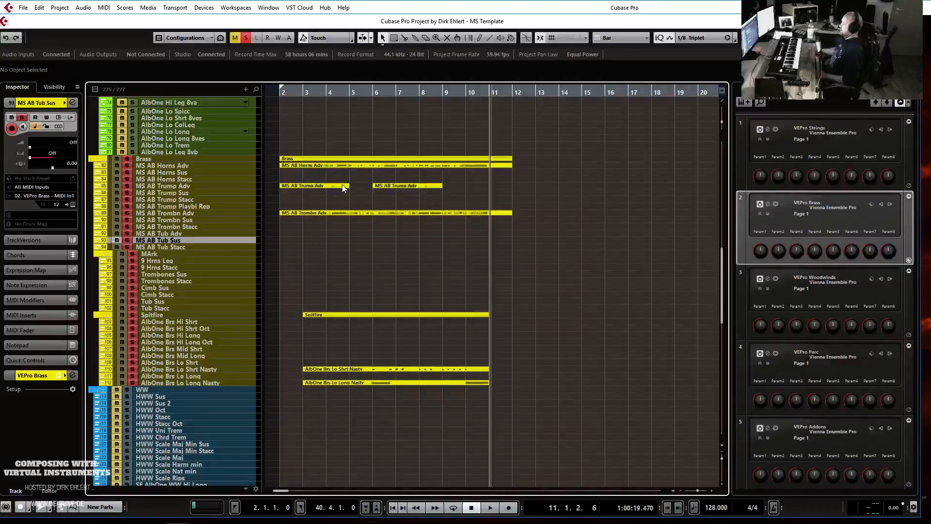
{"action": "scroll", "coordinate": [117, 148], "scroll_direction": "up", "scroll_amount": 15}
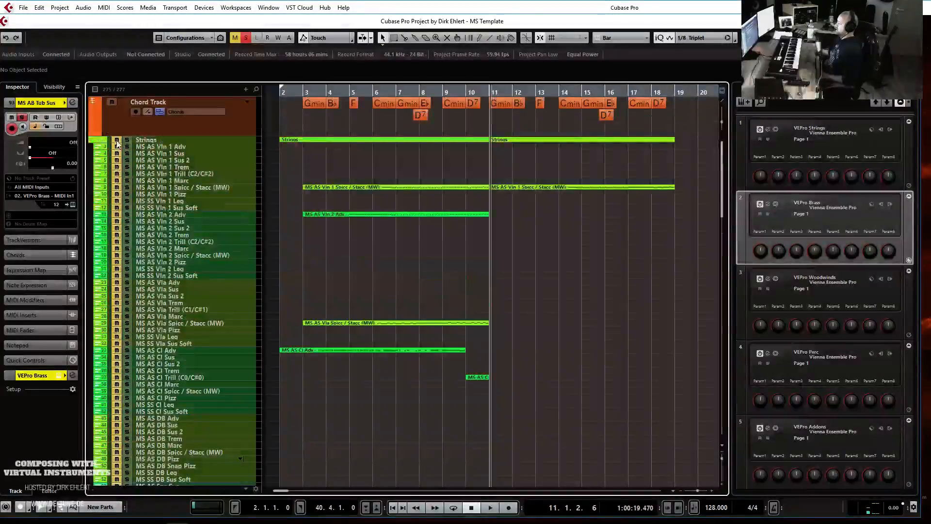
{"action": "left_click", "coordinate": [117, 141]}
- Play the arrangement from bar 2 to review the strings and brass together
{"action": "key", "text": "KP_1"}
{"action": "key", "text": "space"}
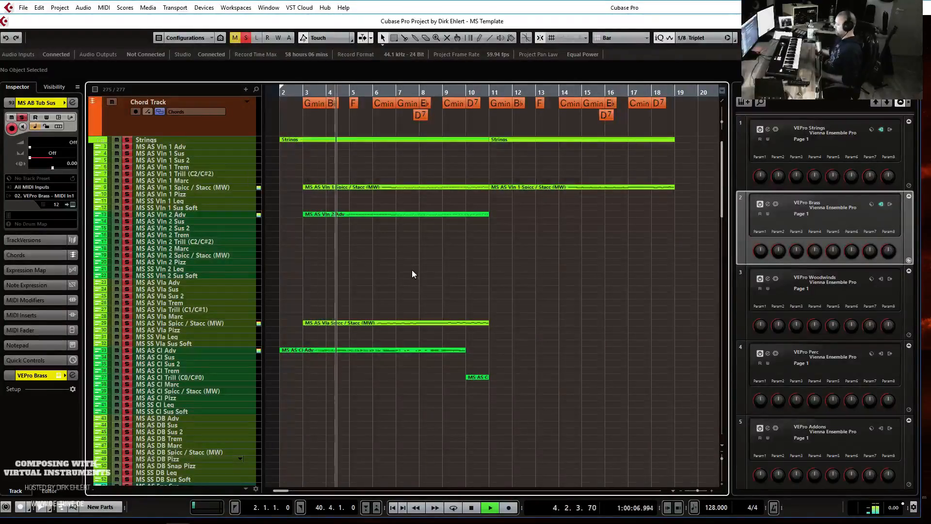
{"action": "scroll", "coordinate": [412, 274], "scroll_direction": "down", "scroll_amount": 10}
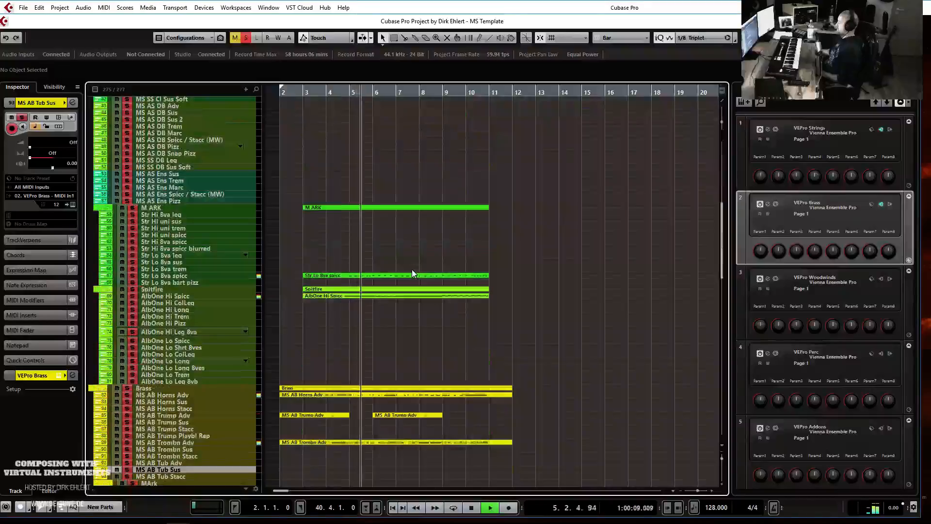
{"action": "key", "text": "h"}
{"action": "key", "text": "h"}
{"action": "key", "text": "h"}
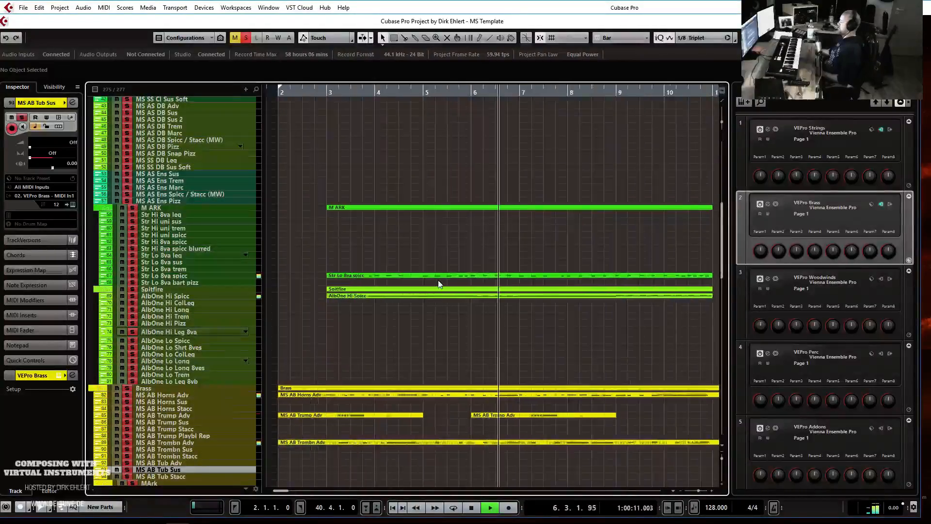
{"action": "key", "text": "h"}
{"action": "key", "text": "g"}
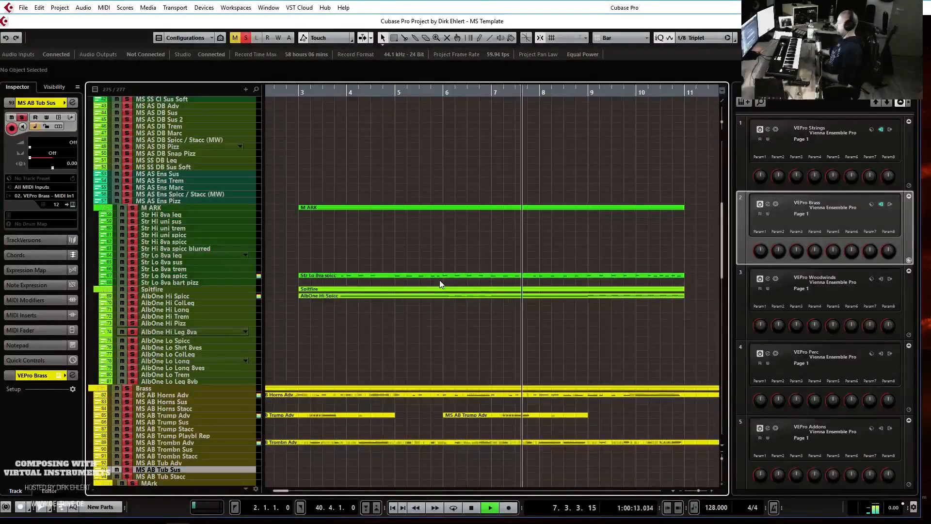
{"action": "key", "text": "g"}
{"action": "key", "text": "g"}
{"action": "key", "text": "g"}
{"action": "key", "text": "g"}
{"action": "key", "text": "h"}
{"action": "key", "text": "h"}
{"action": "scroll", "coordinate": [546, 235], "scroll_direction": "down", "scroll_amount": 5}
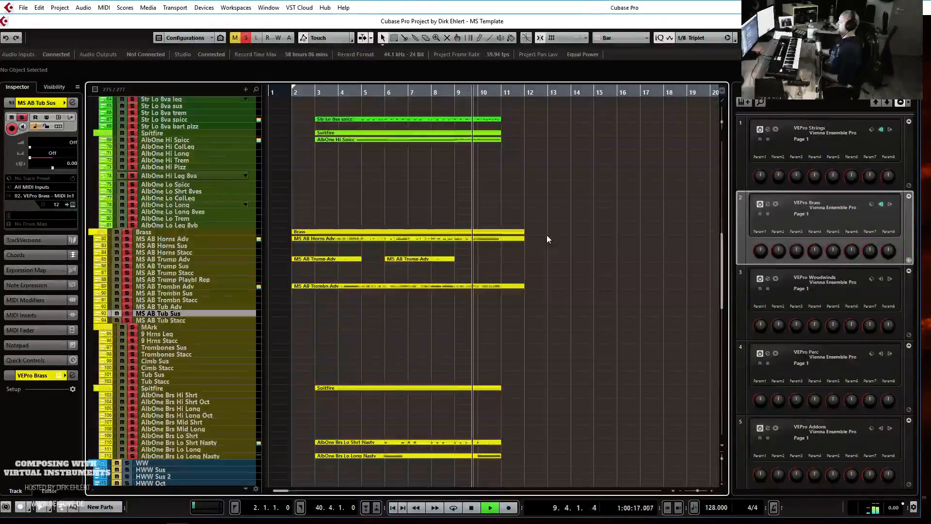
{"action": "key", "text": "h"}
{"action": "key", "text": "h"}
{"action": "key", "text": "h"}
{"action": "key", "text": "space"}
- Open the MS AB Trombn Adv part in the key editor at bars 9 and 10
{"action": "left_click", "coordinate": [467, 265]}
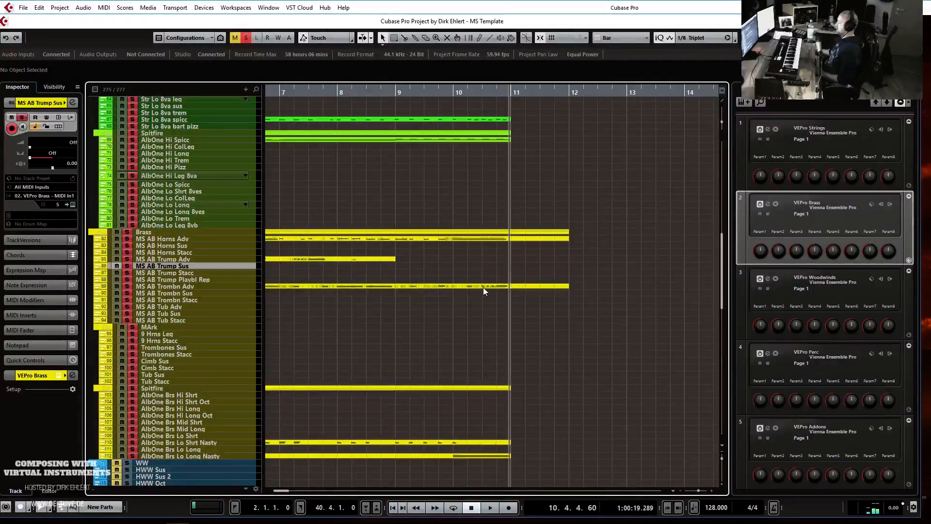
{"action": "left_click", "coordinate": [197, 287]}
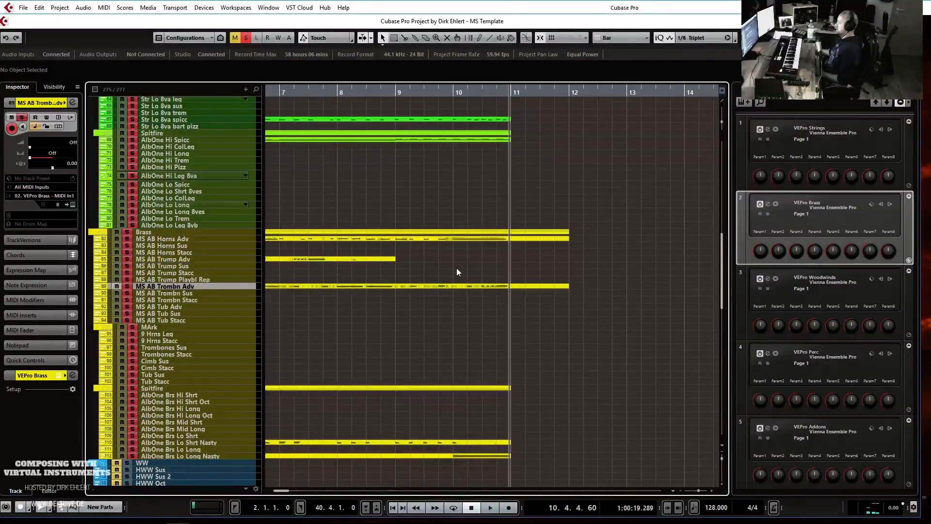
{"action": "left_click_drag", "start_coordinate": [508, 334], "coordinate": [510, 335]}
{"action": "key", "text": "Return"}
{"action": "scroll", "coordinate": [441, 286], "scroll_direction": "left", "scroll_amount": 2}
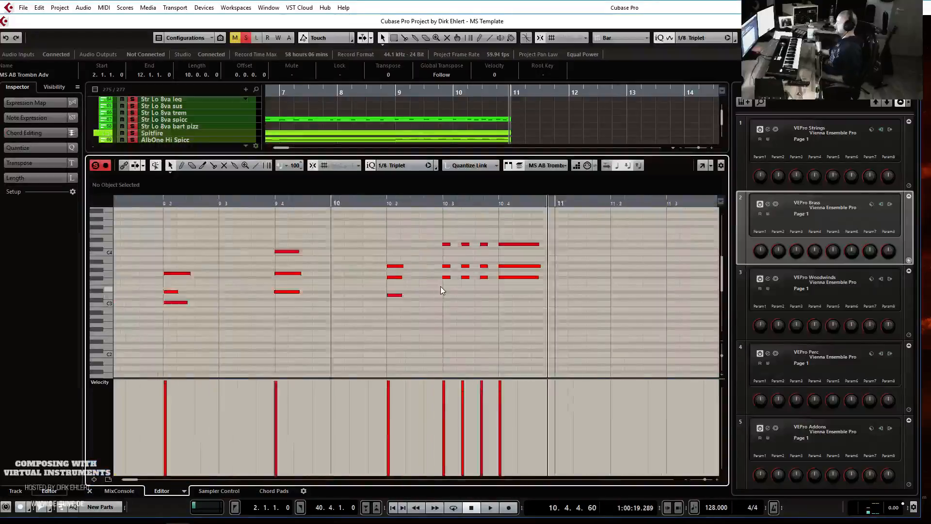
- Switch off editor solo and audition the trombones in context from bar 10 and from bar 9
{"action": "left_click", "coordinate": [455, 266]}
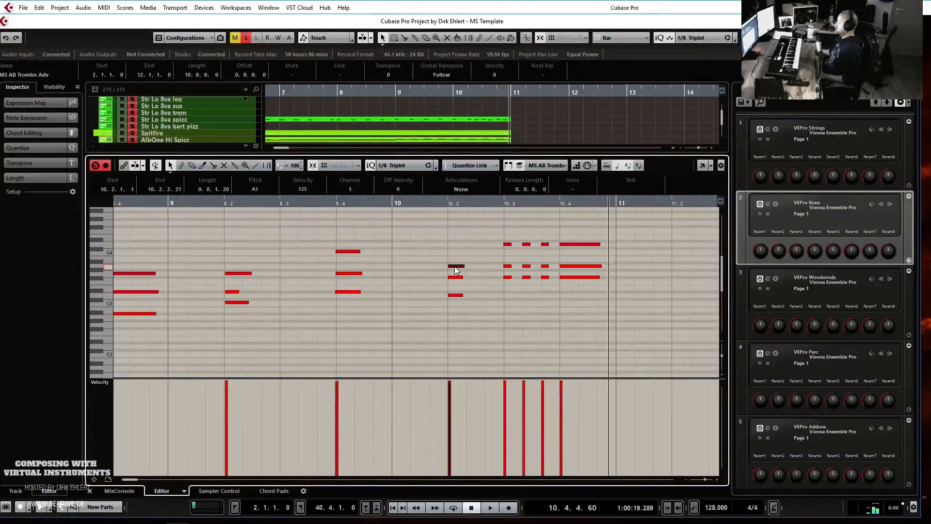
{"action": "left_click", "coordinate": [390, 203]}
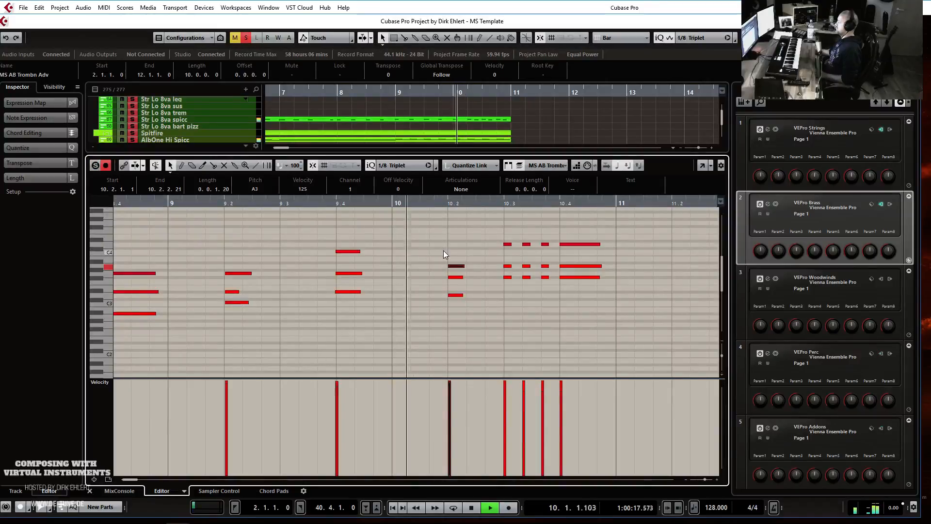
{"action": "left_click", "coordinate": [178, 204]}
{"action": "key", "text": "space"}
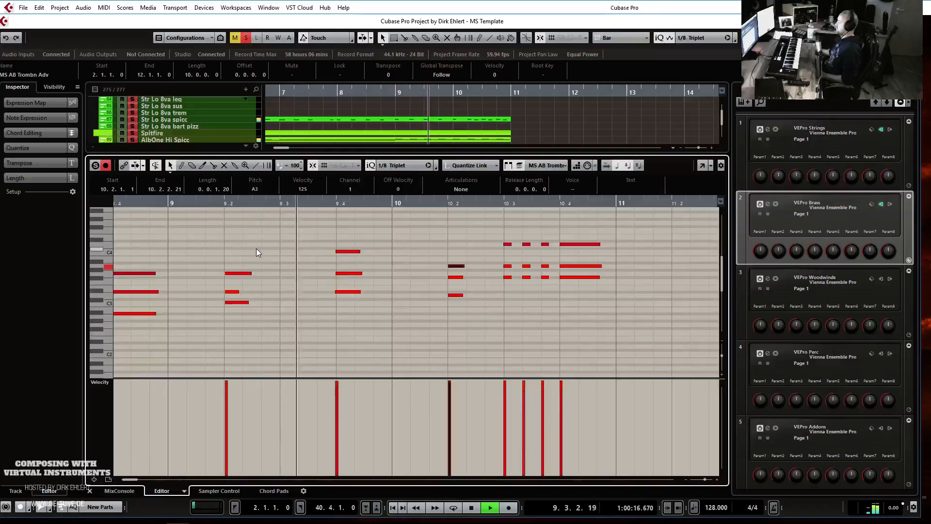
{"action": "key", "text": "space"}
- Build a descending trombone bass line from C3 to G2 on the beats of bar 9, with a long A2 from beat 2 of bar 10
{"action": "left_click", "coordinate": [241, 273]}
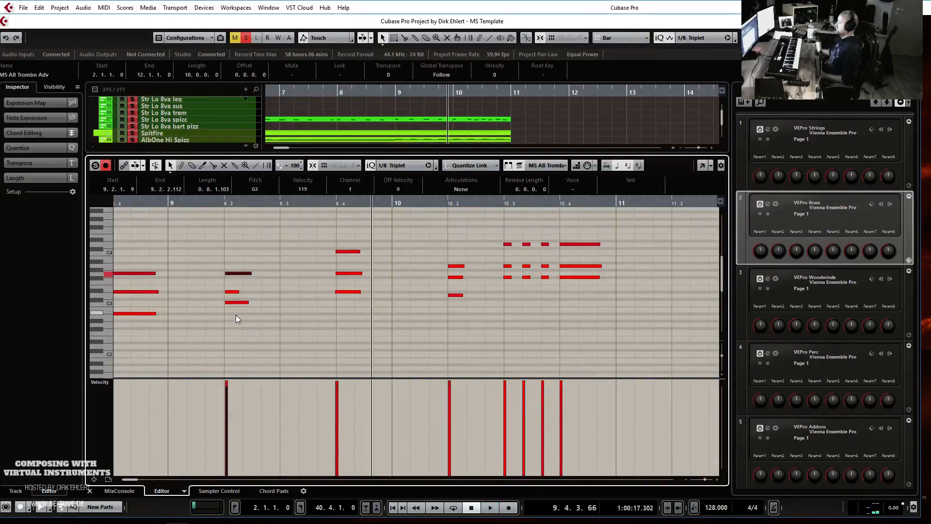
{"action": "left_click_drag", "start_coordinate": [236, 302], "coordinate": [182, 305]}
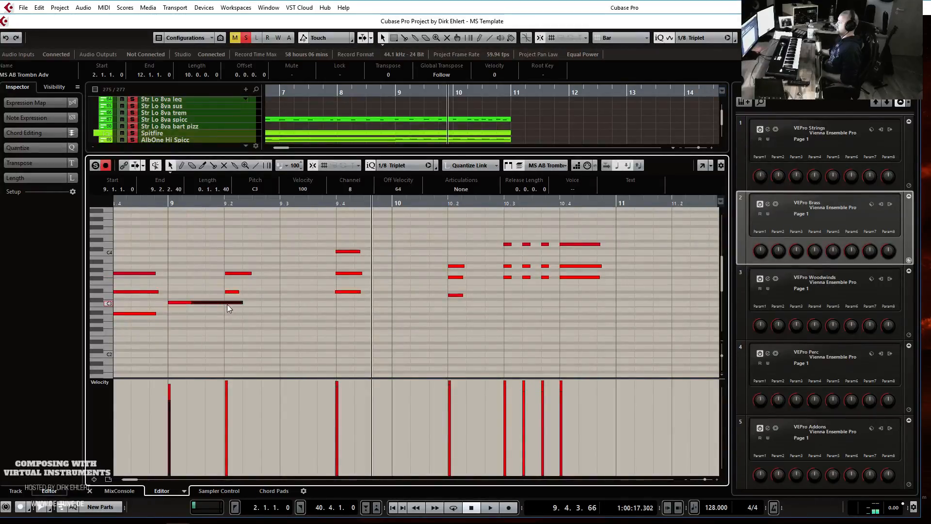
{"action": "left_click_drag", "start_coordinate": [181, 304], "coordinate": [581, 318]}
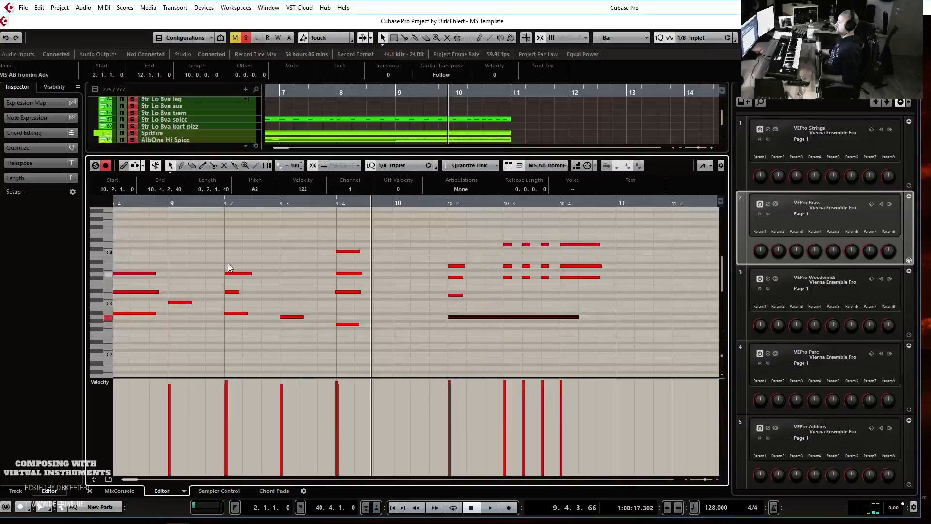
- Audition the new bass line from bar 8 and extend the long A2 back to the start of bar 10
{"action": "key", "text": "g"}
{"action": "key", "text": "g"}
{"action": "key", "text": "g"}
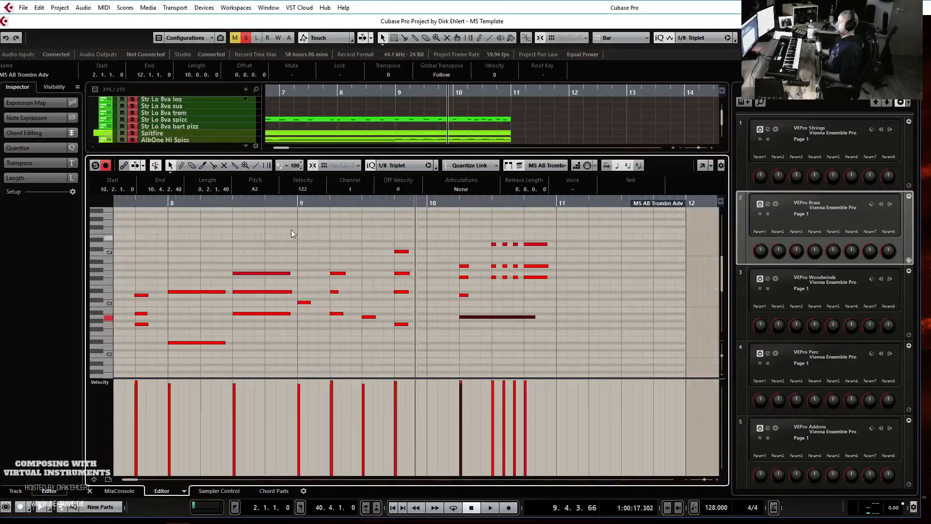
{"action": "double_click", "coordinate": [159, 200]}
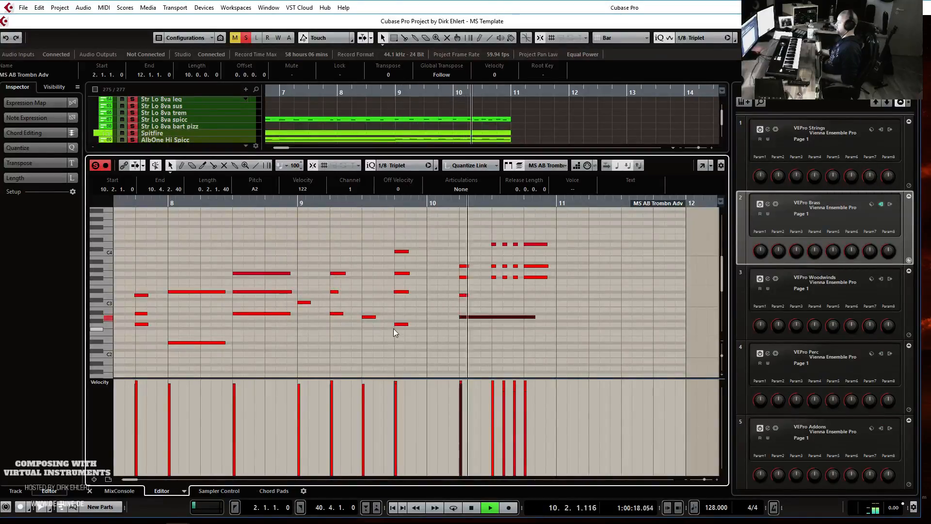
{"action": "key", "text": "space"}
{"action": "left_click_drag", "start_coordinate": [459, 318], "coordinate": [431, 318]}
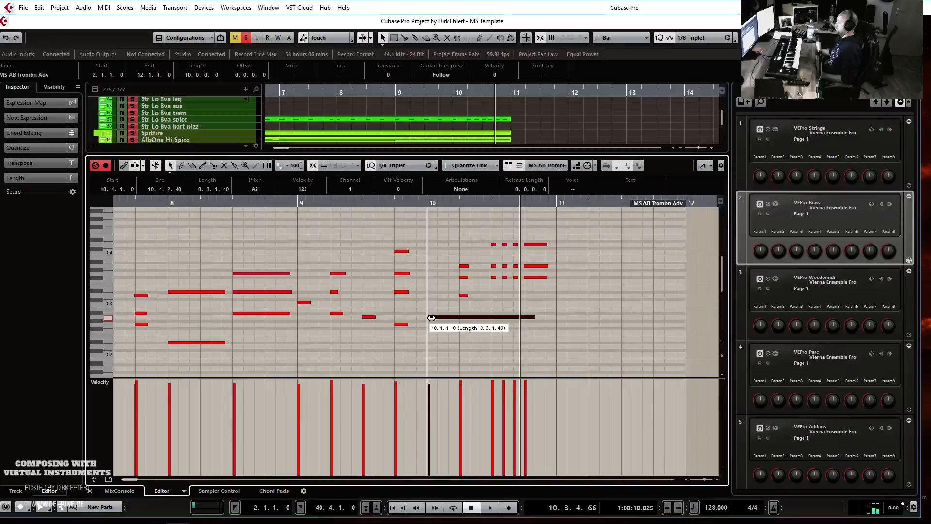
- Copy the four descending bass notes in bar 9 one octave lower, starting on C2
{"action": "scroll", "coordinate": [436, 275], "scroll_direction": "down", "scroll_amount": 3}
{"action": "left_click_drag", "start_coordinate": [302, 230], "coordinate": [323, 253]}
{"action": "left_click_drag", "start_coordinate": [400, 281], "coordinate": [399, 281]}
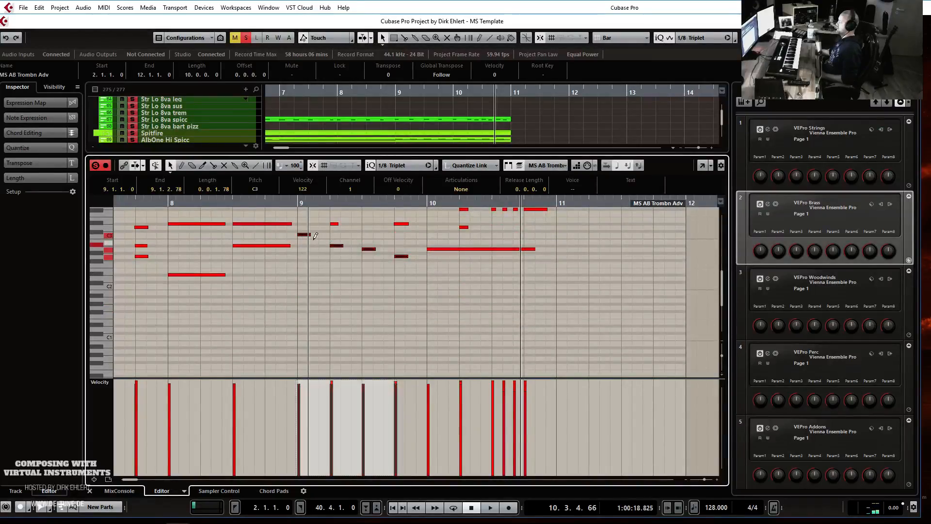
{"action": "left_click_drag", "start_coordinate": [306, 251], "coordinate": [307, 290]}
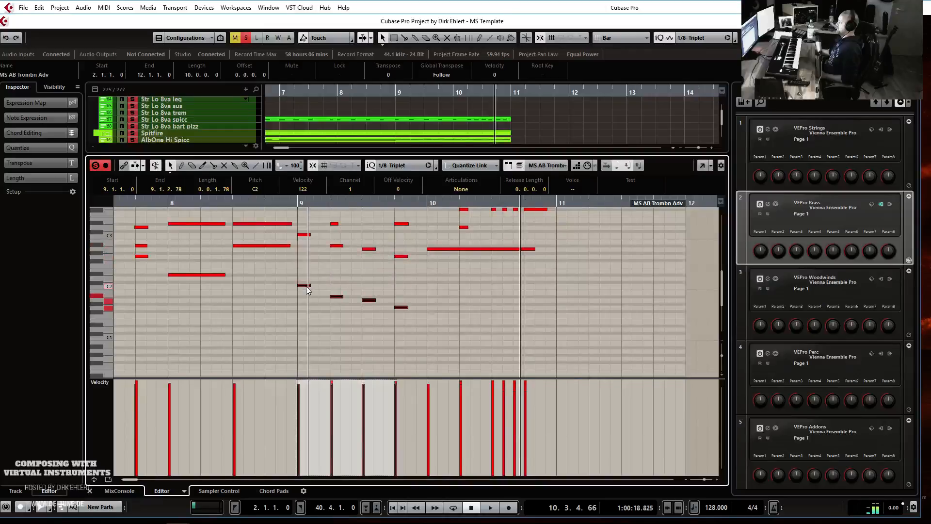
- Play back the doubled trombone line from bar 9, and again from bar 8 together with the strings
{"action": "left_click", "coordinate": [290, 204]}
{"action": "key", "text": "space"}
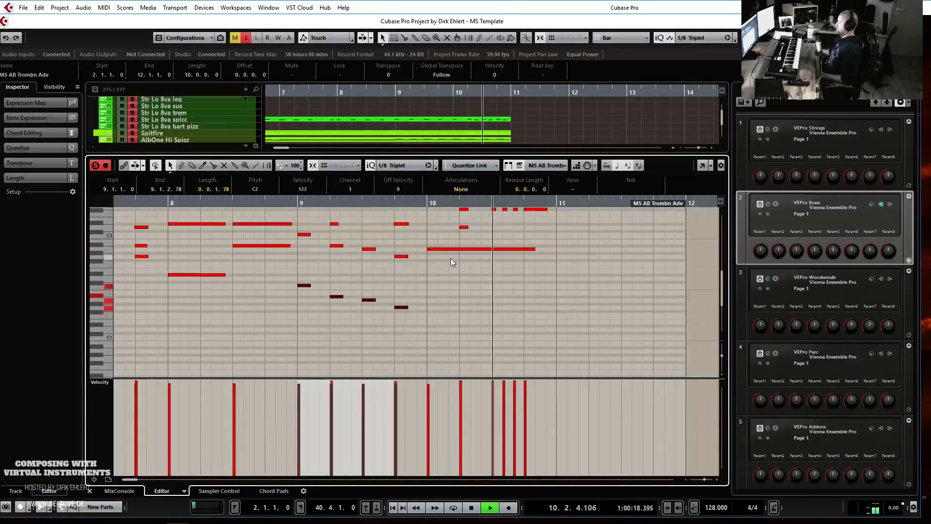
{"action": "key", "text": "space"}
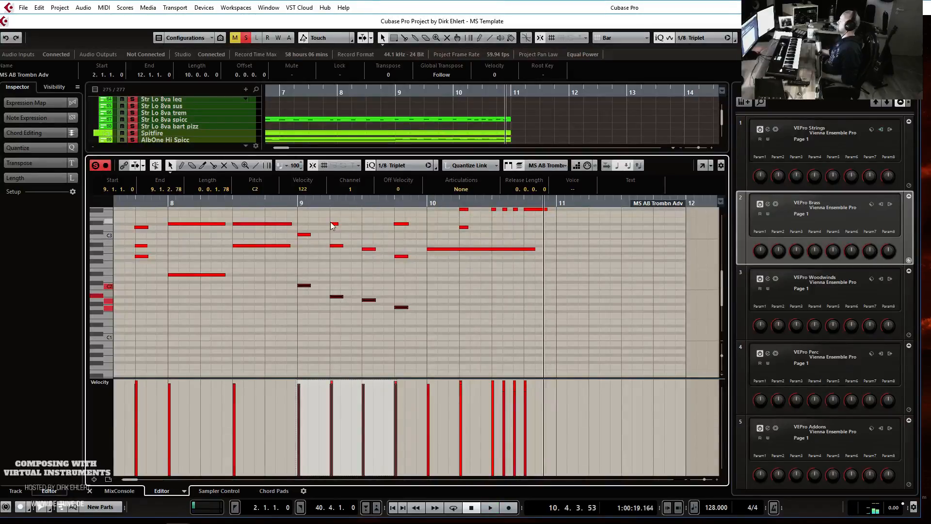
{"action": "left_click", "coordinate": [164, 203]}
{"action": "key", "text": "space"}
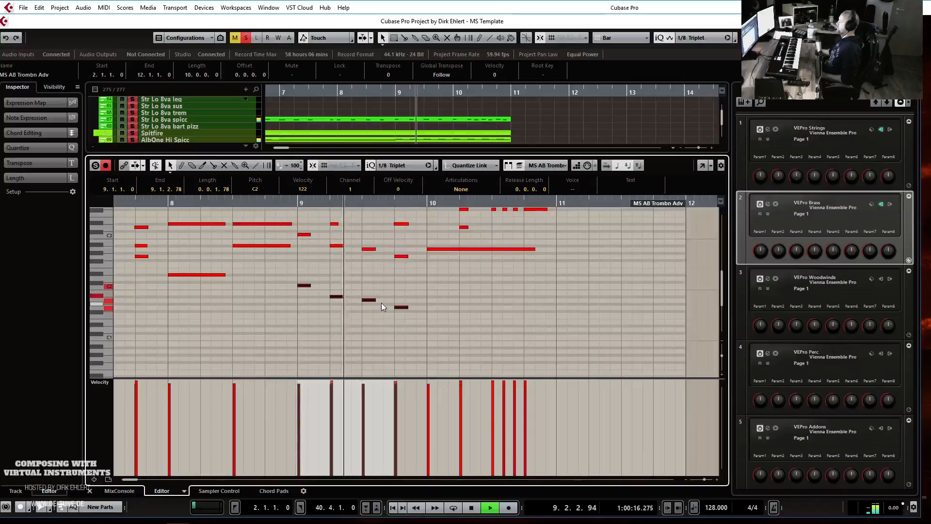
- Listen to the rest of the doubled trombone line through bar 10 and stop playback at bar 11
{"action": "key", "text": "g"}
{"action": "key", "text": "g"}
{"action": "key", "text": "g"}
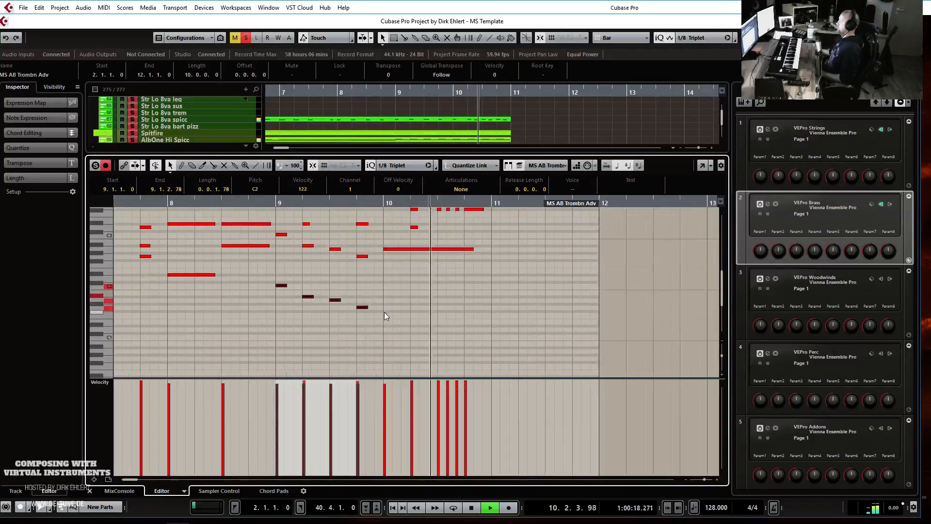
{"action": "key", "text": "space"}
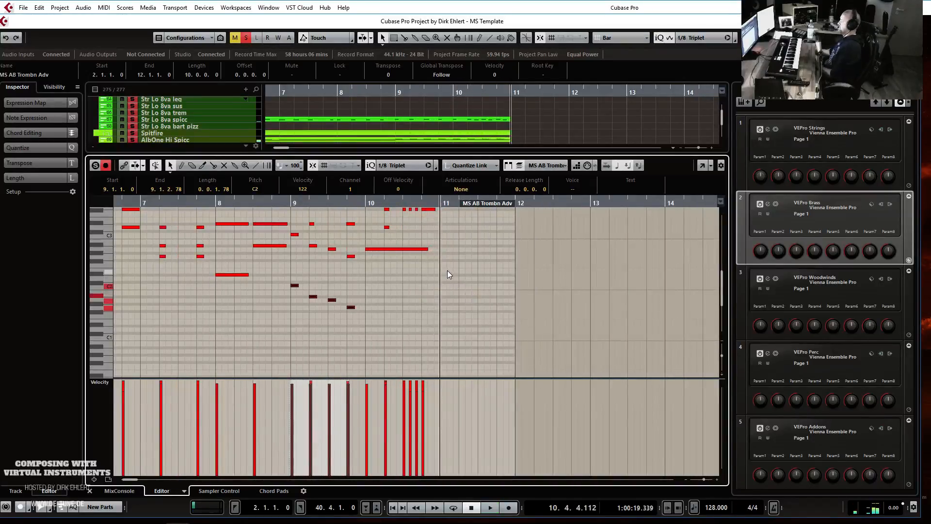
- Close the note editor and split the MS AS Vln 1 Spicc / Stacc part at the start of bar 10
{"action": "key", "text": "ctrl+alt+e"}
{"action": "scroll", "coordinate": [524, 155], "scroll_direction": "up", "scroll_amount": 6}
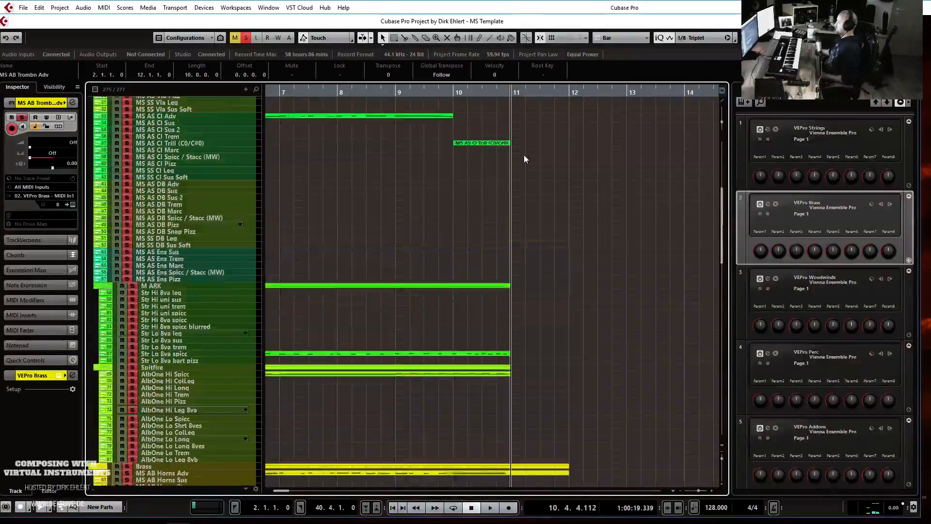
{"action": "scroll", "coordinate": [524, 156], "scroll_direction": "up", "scroll_amount": 8}
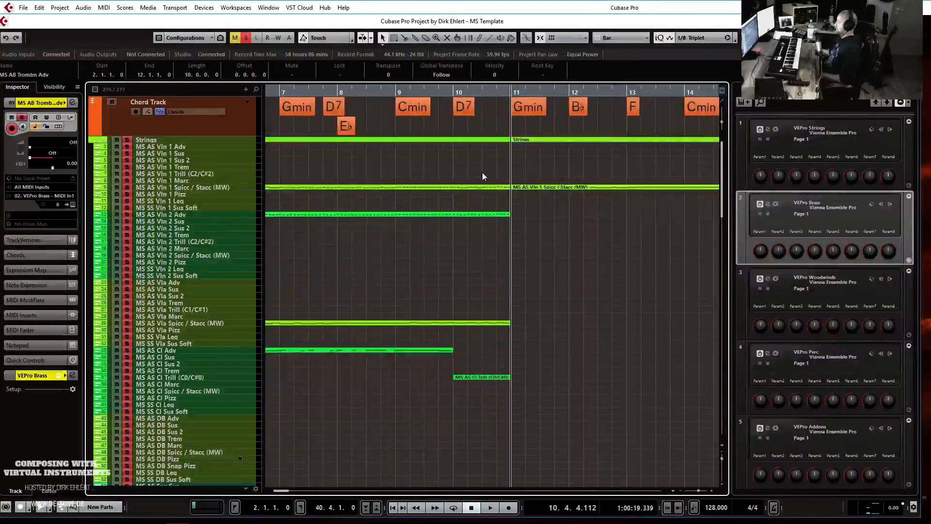
{"action": "key", "text": "3"}
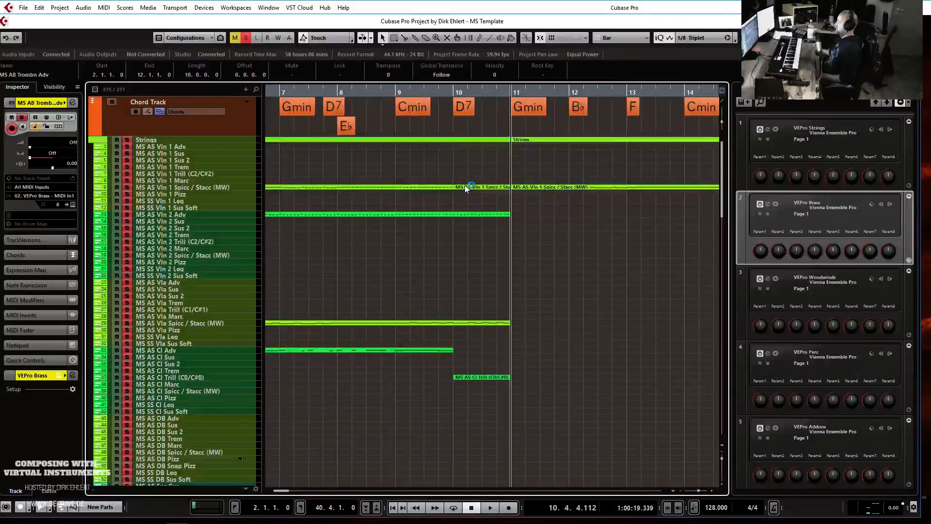
{"action": "left_click", "coordinate": [452, 92]}
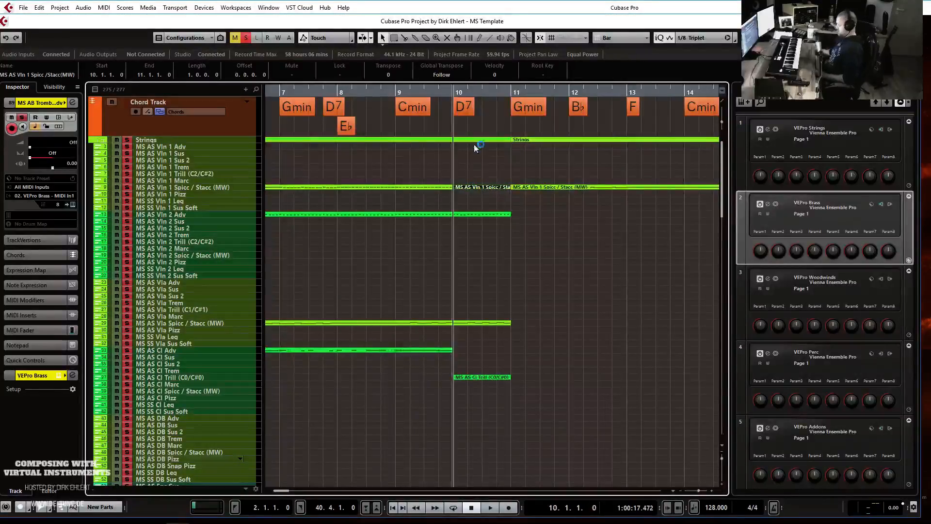
- Clear all solos and copy the bar 10 violin 1 spiccato part to the SF AlbOne WW Hi Shrt Arr track at bar 10
{"action": "left_click", "coordinate": [209, 189]}
{"action": "scroll", "coordinate": [461, 204], "scroll_direction": "down", "scroll_amount": 20}
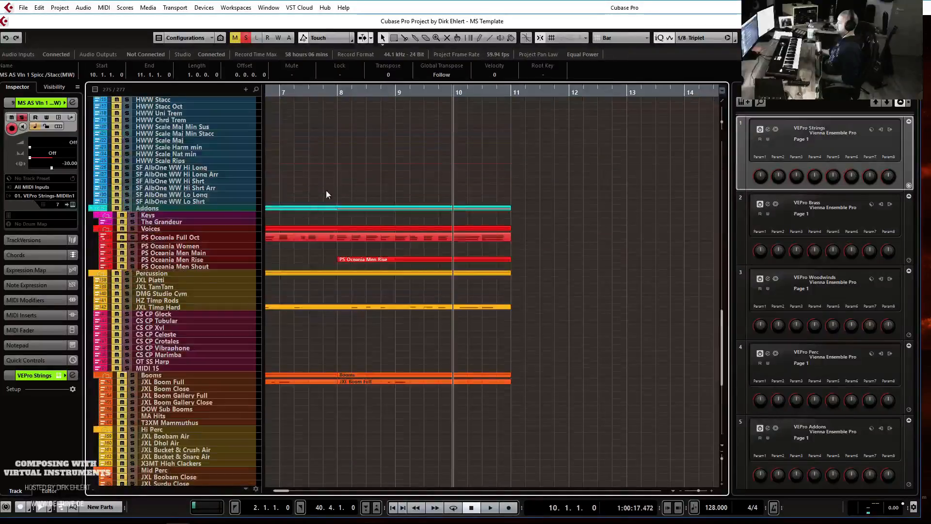
{"action": "scroll", "coordinate": [326, 192], "scroll_direction": "up", "scroll_amount": 5}
{"action": "left_click", "coordinate": [246, 38]}
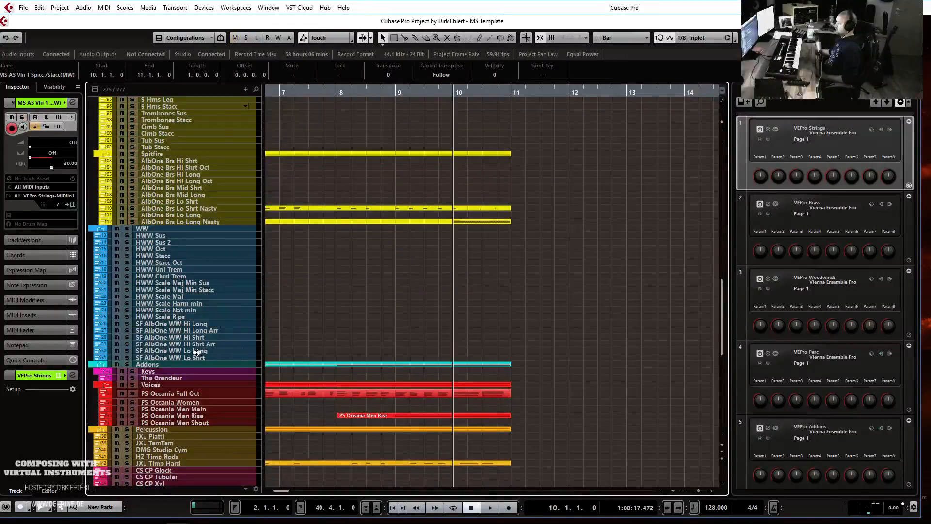
{"action": "left_click", "coordinate": [193, 338]}
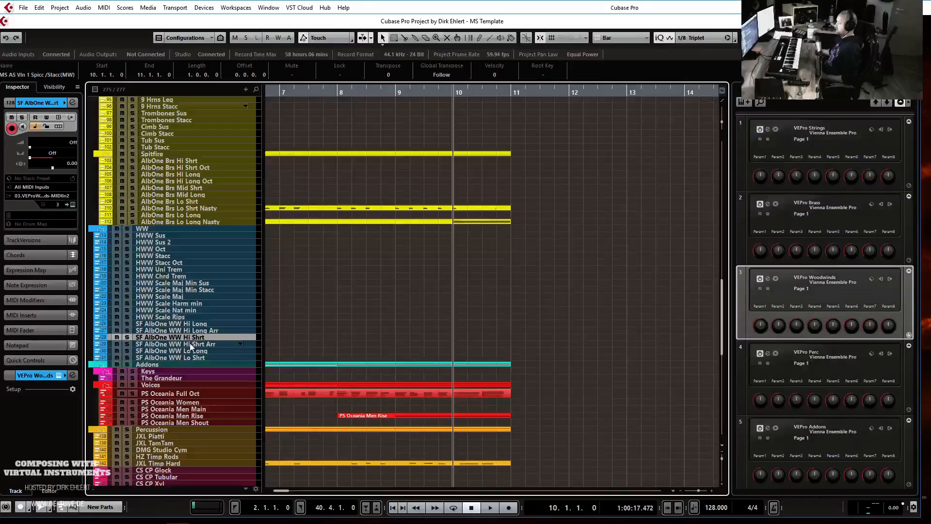
{"action": "left_click", "coordinate": [194, 344]}
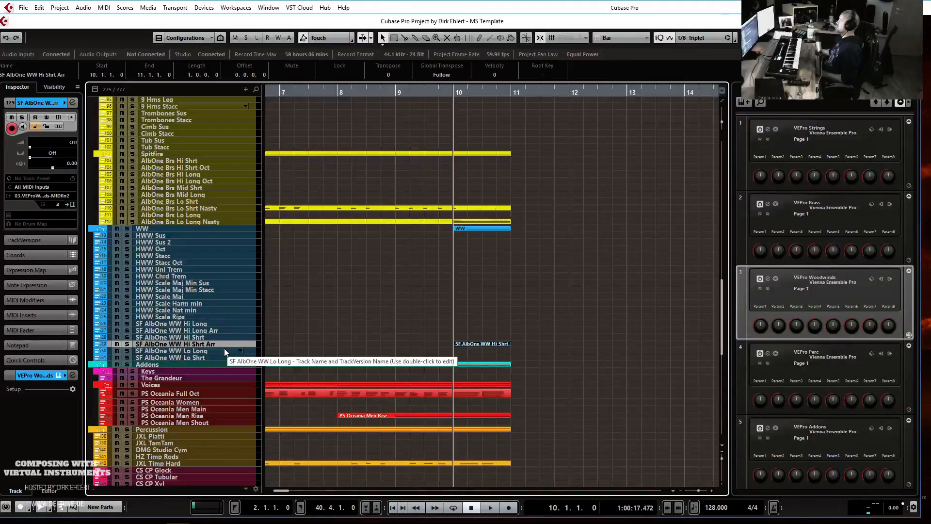
- Open the copied woodwind part in bar 10 in the note editor and audition it
{"action": "double_click", "coordinate": [483, 345]}
{"action": "key", "text": "space"}
{"action": "key", "text": "space"}
{"action": "scroll", "coordinate": [325, 287], "scroll_direction": "left", "scroll_amount": 3}
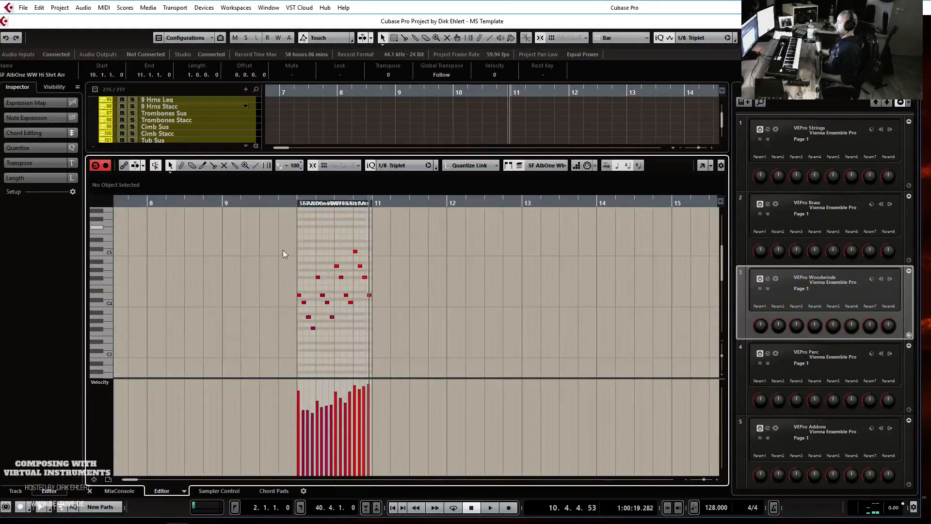
- Scale the velocities of all notes in the bar 10 woodwind part so the first is 108, audition them and close the editor
{"action": "key", "text": "ctrl+a"}
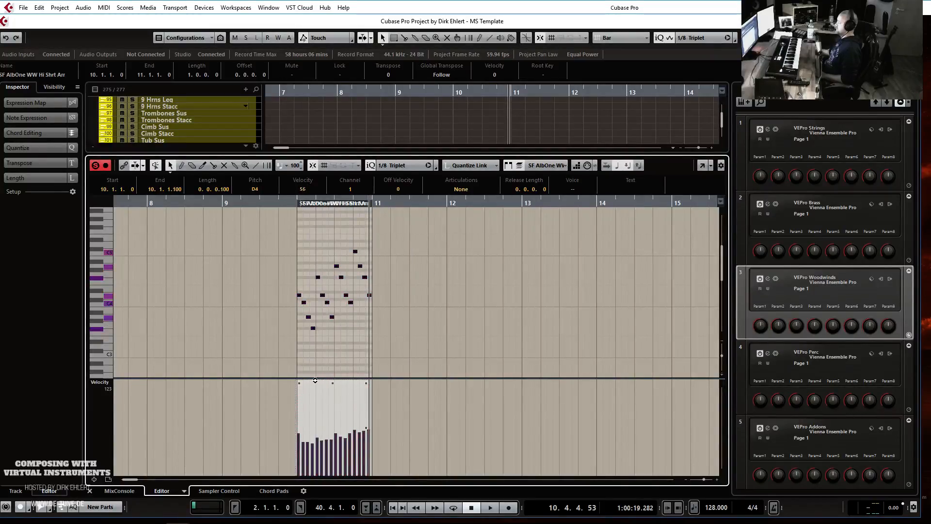
{"action": "left_click_drag", "start_coordinate": [315, 381], "coordinate": [317, 360]}
{"action": "double_click", "coordinate": [296, 200]}
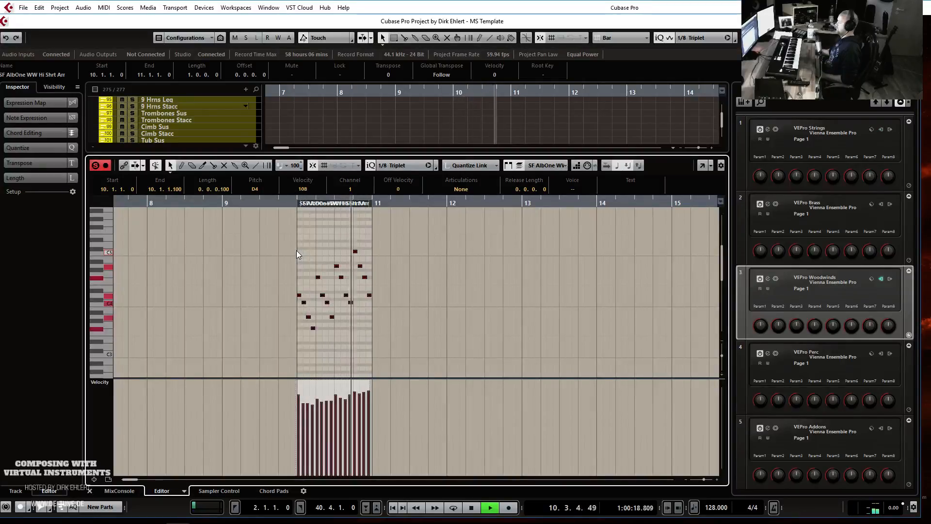
{"action": "key", "text": "space"}
{"action": "key", "text": "Return"}
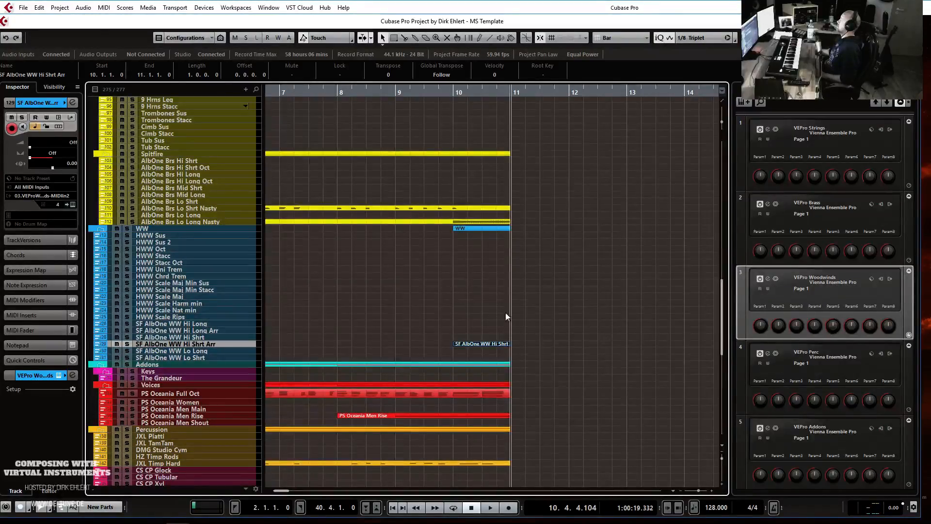
- Play the full orchestra from bar 9 to check the woodwind run, and select the SF AlbOne WW Lo Long track
{"action": "double_click", "coordinate": [398, 91]}
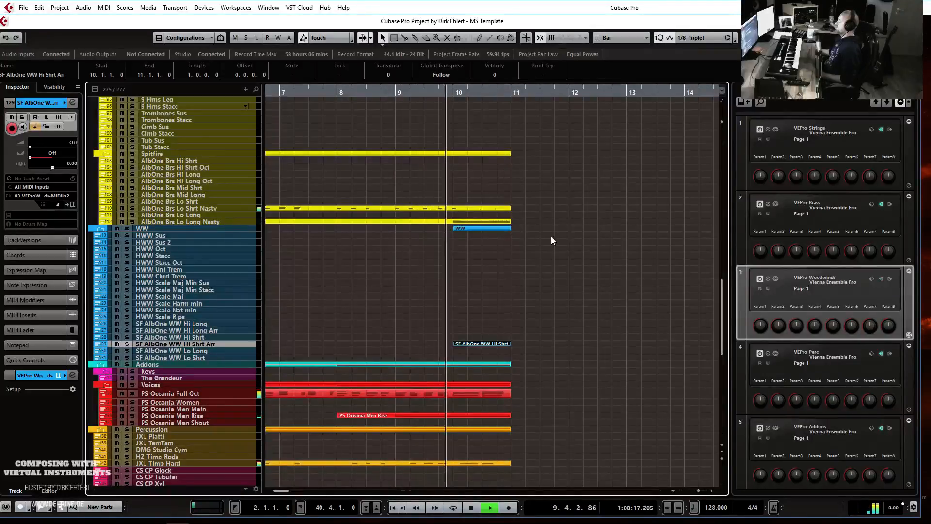
{"action": "key", "text": "space"}
{"action": "key", "text": "Down"}
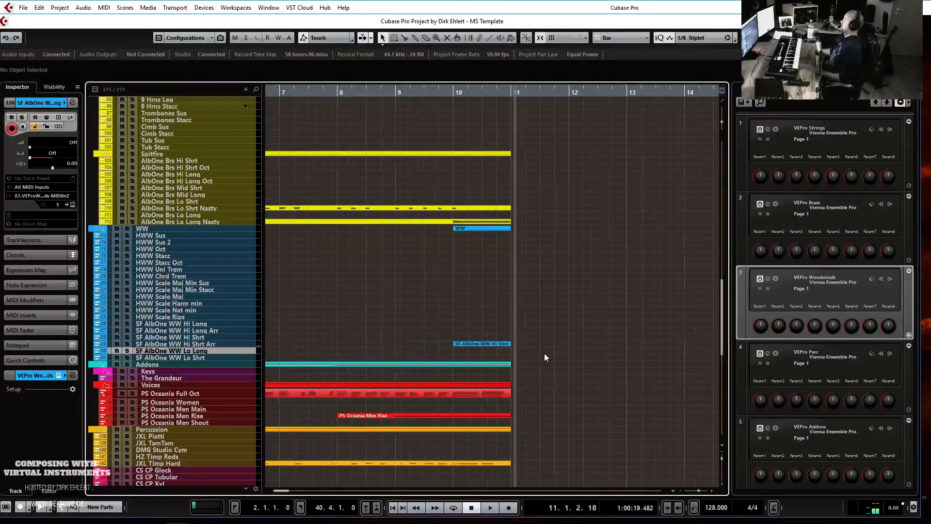
{"action": "key", "text": "h"}
{"action": "scroll", "coordinate": [542, 317], "scroll_direction": "left", "scroll_amount": 2}
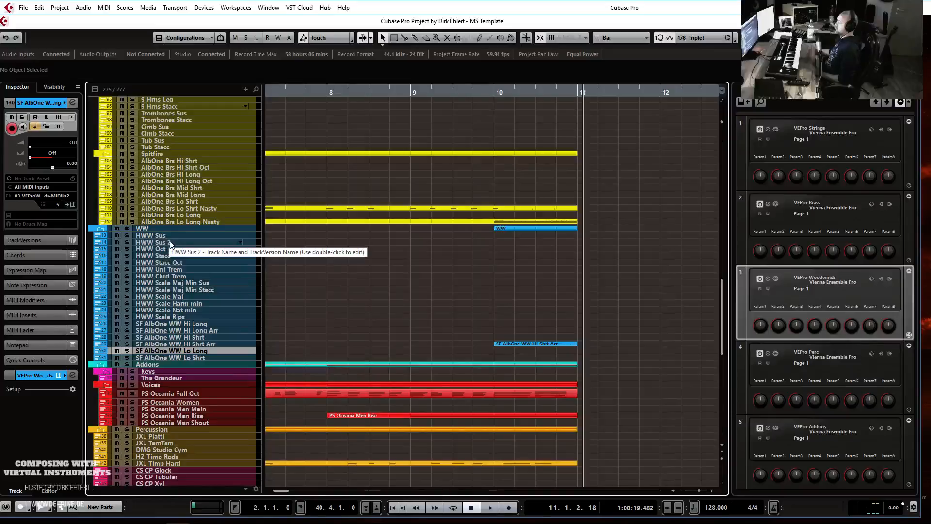
- Play the whole cue from bar 2 past bar 10 while reviewing the woodwind, voice and percussion tracks
{"action": "key", "text": "g"}
{"action": "key", "text": "g"}
{"action": "key", "text": "g"}
{"action": "key", "text": "g"}
{"action": "key", "text": "g"}
{"action": "key", "text": "KP_1"}
{"action": "key", "text": "space"}
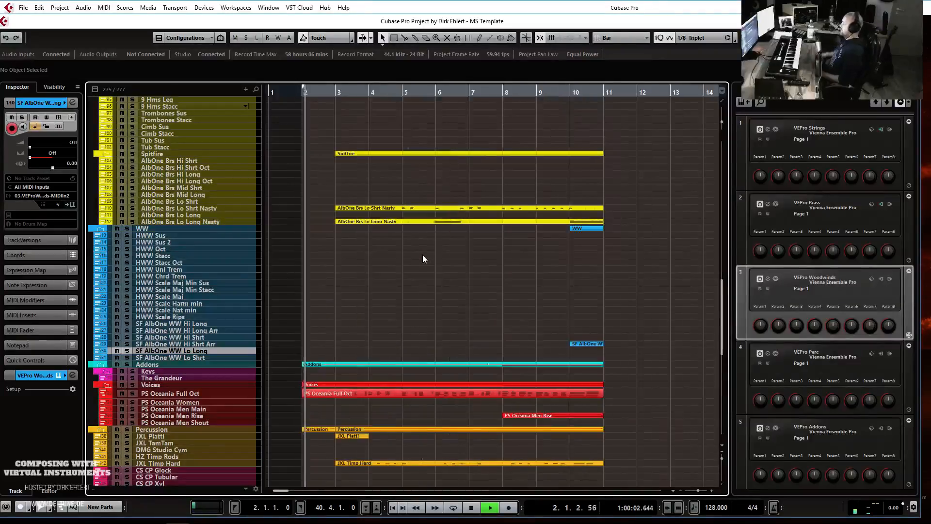
{"action": "scroll", "coordinate": [432, 267], "scroll_direction": "down", "scroll_amount": 4}
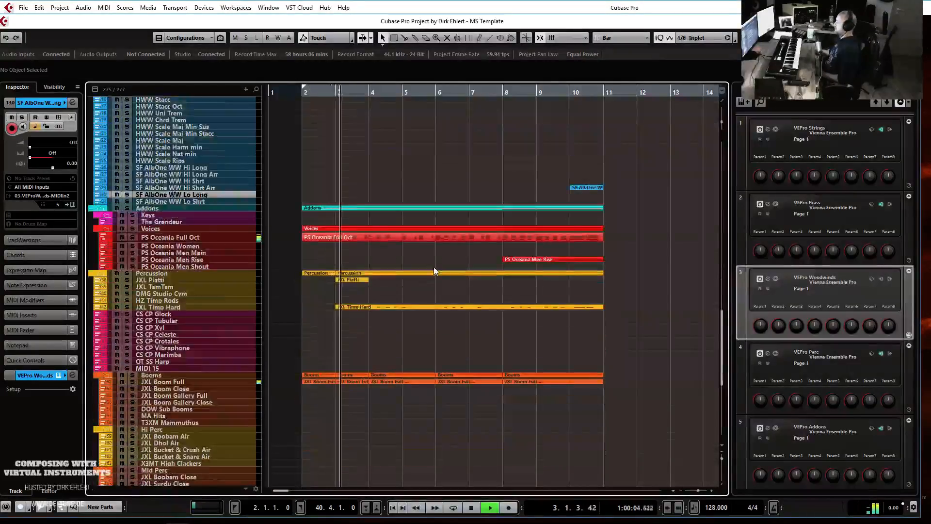
{"action": "key", "text": "h"}
{"action": "key", "text": "h"}
{"action": "key", "text": "h"}
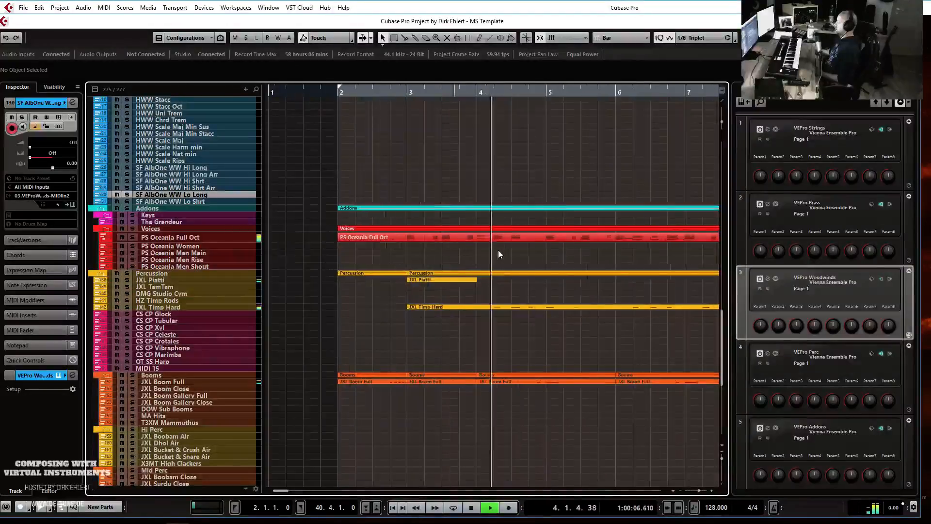
{"action": "key", "text": "g"}
{"action": "scroll", "coordinate": [491, 254], "scroll_direction": "down", "scroll_amount": 4}
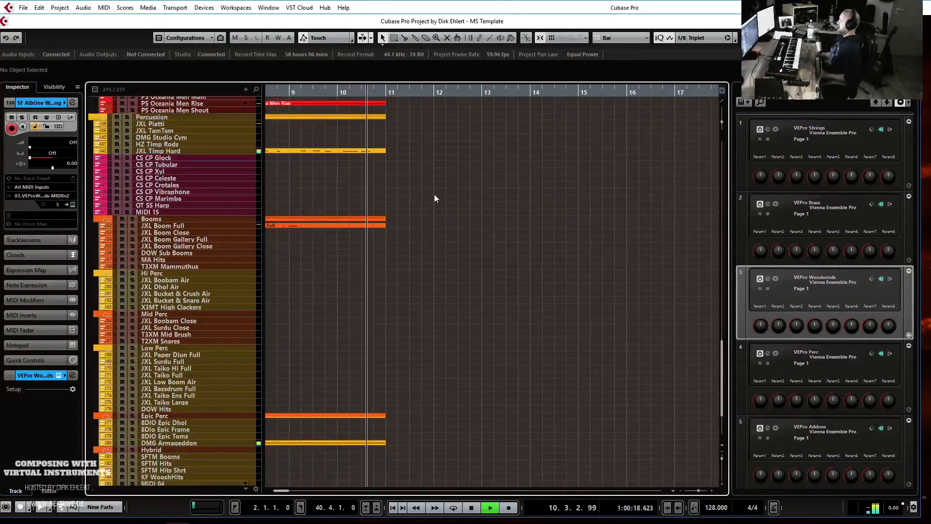
{"action": "scroll", "coordinate": [435, 194], "scroll_direction": "up", "scroll_amount": 10}
{"action": "key", "text": "space"}
{"action": "scroll", "coordinate": [491, 195], "scroll_direction": "left", "scroll_amount": 8}
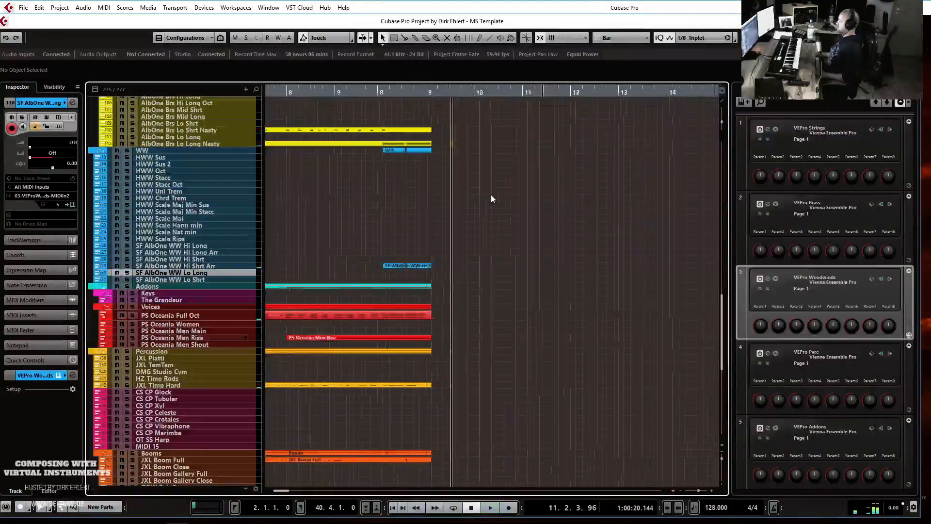
- Record a low drum part on the JXL Paper Djun Full track from bar 2 to the start of bar 11
{"action": "scroll", "coordinate": [464, 176], "scroll_direction": "down", "scroll_amount": 6}
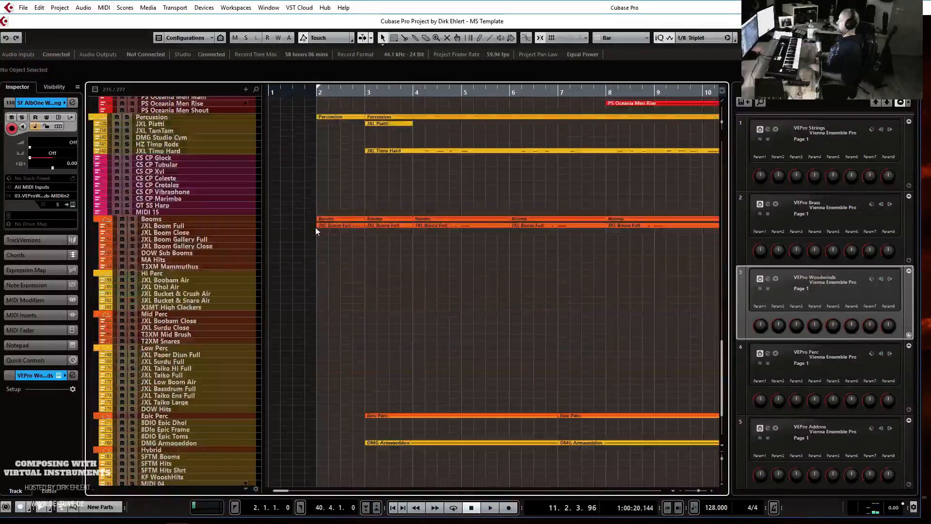
{"action": "left_click", "coordinate": [203, 319]}
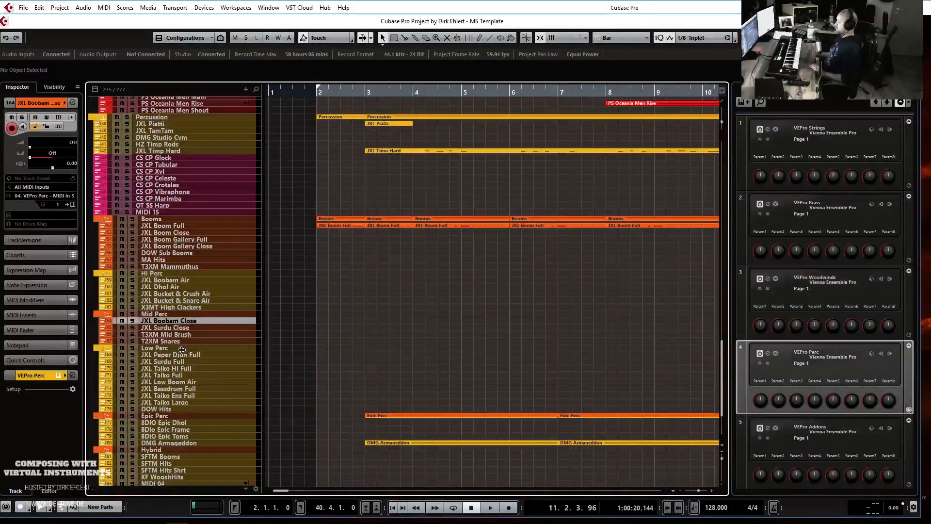
{"action": "left_click", "coordinate": [179, 354]}
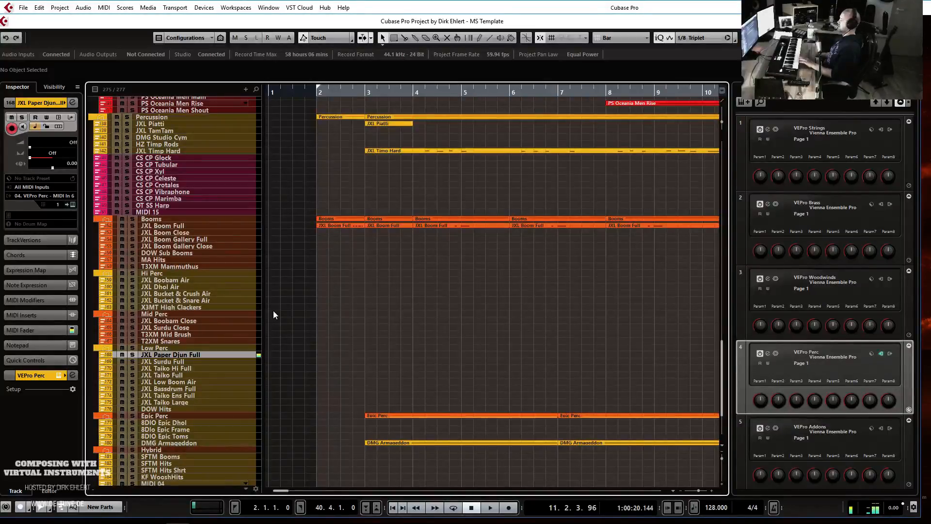
{"action": "key", "text": "KP_Multiply"}
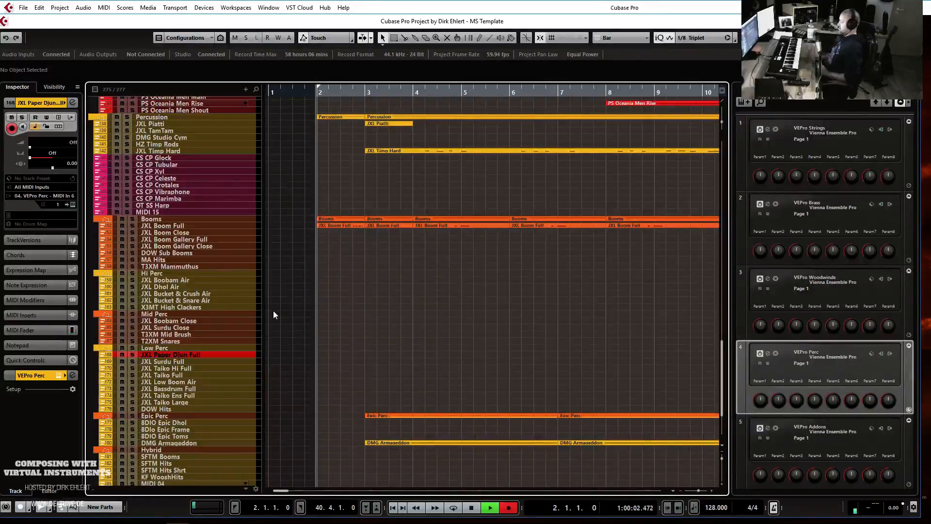
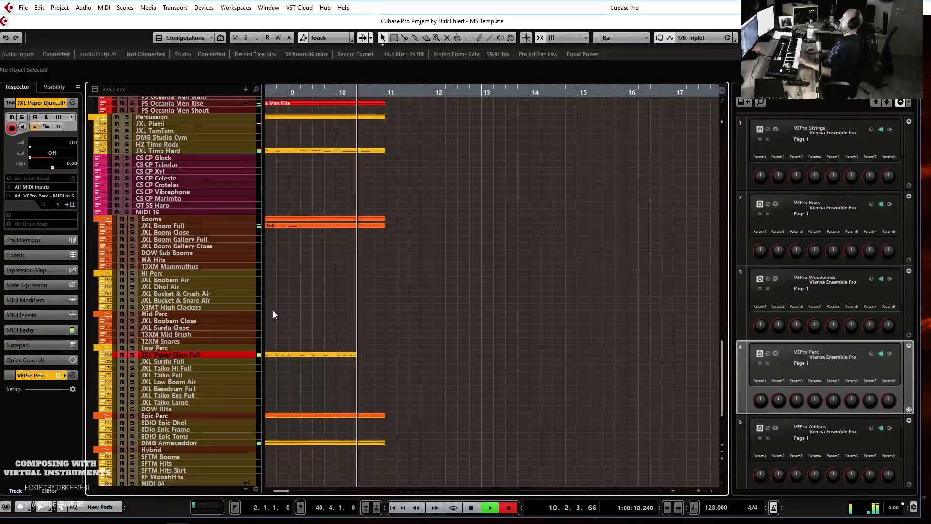
{"action": "key", "text": "space"}
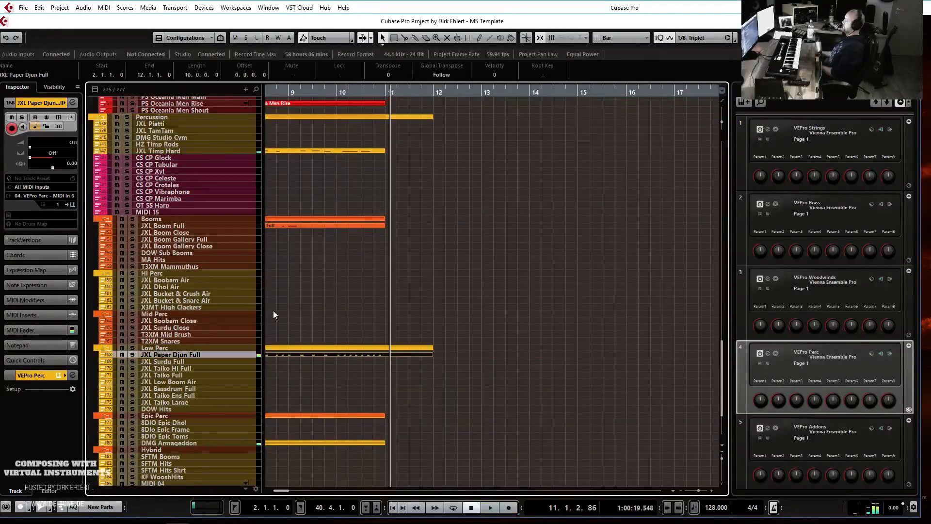
- Quantize the recorded JXL Paper Djun Full notes to 1/8 and close the note editor
{"action": "key", "text": "Return"}
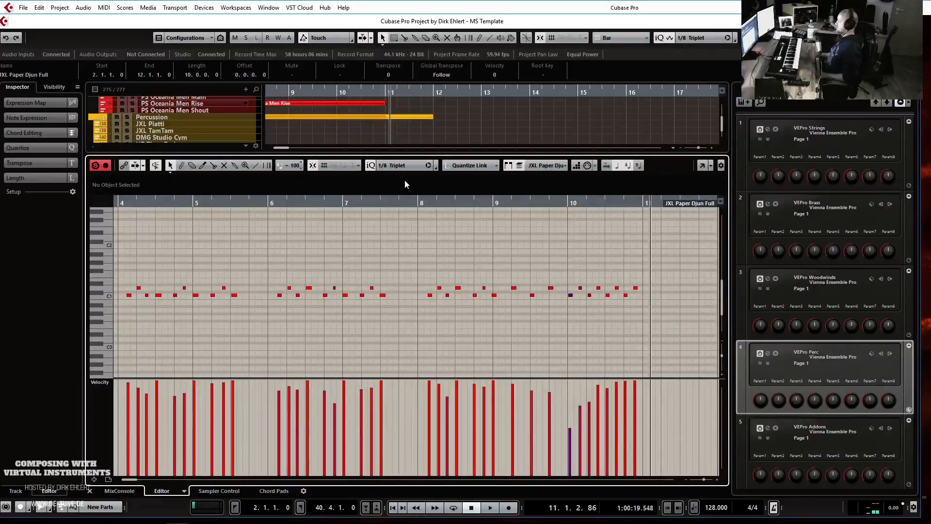
{"action": "left_click", "coordinate": [398, 165]}
{"action": "left_click", "coordinate": [412, 210]}
{"action": "key", "text": "q"}
{"action": "key", "text": "q"}
{"action": "key", "text": "q"}
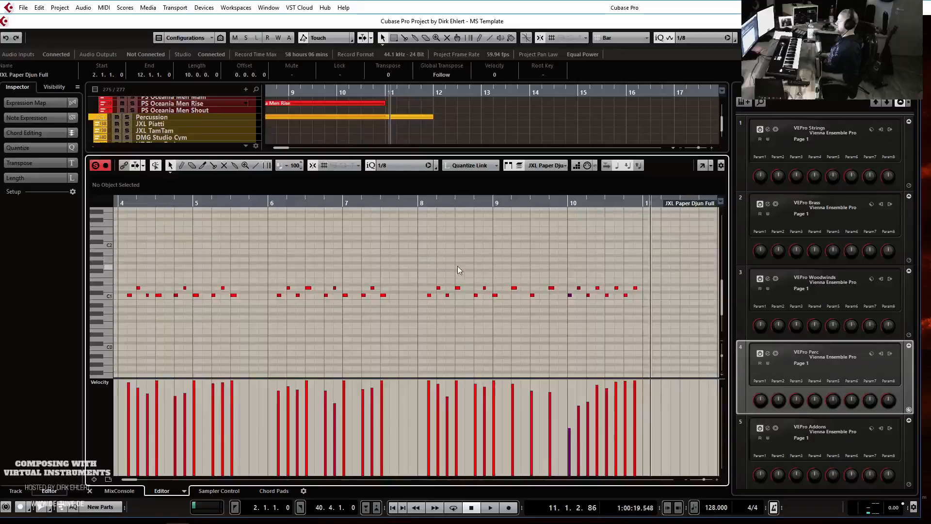
{"action": "scroll", "coordinate": [478, 252], "scroll_direction": "left", "scroll_amount": 5}
{"action": "key", "text": "Return"}
{"action": "scroll", "coordinate": [617, 262], "scroll_direction": "left", "scroll_amount": 8}
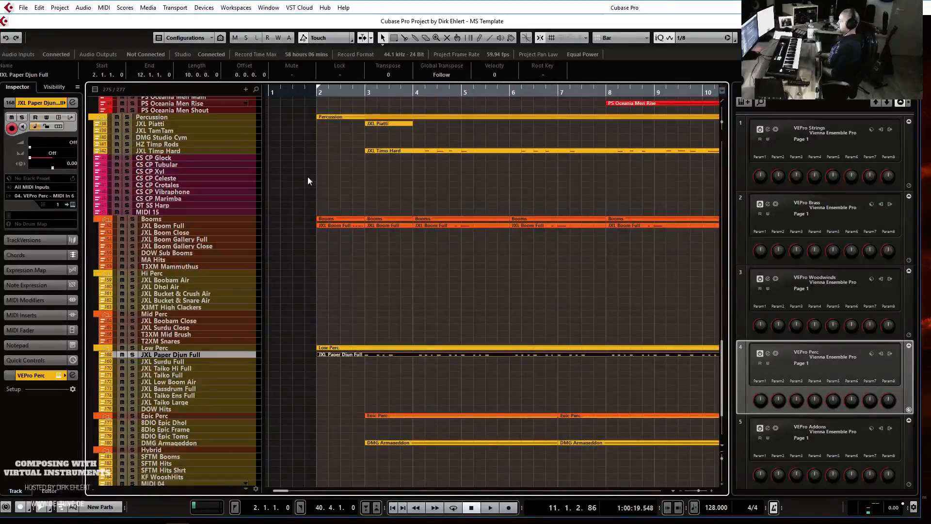
- Solo the Percussion folder and play it back from bar 2
{"action": "left_click", "coordinate": [129, 117]}
{"action": "left_click", "coordinate": [321, 92]}
{"action": "key", "text": "space"}
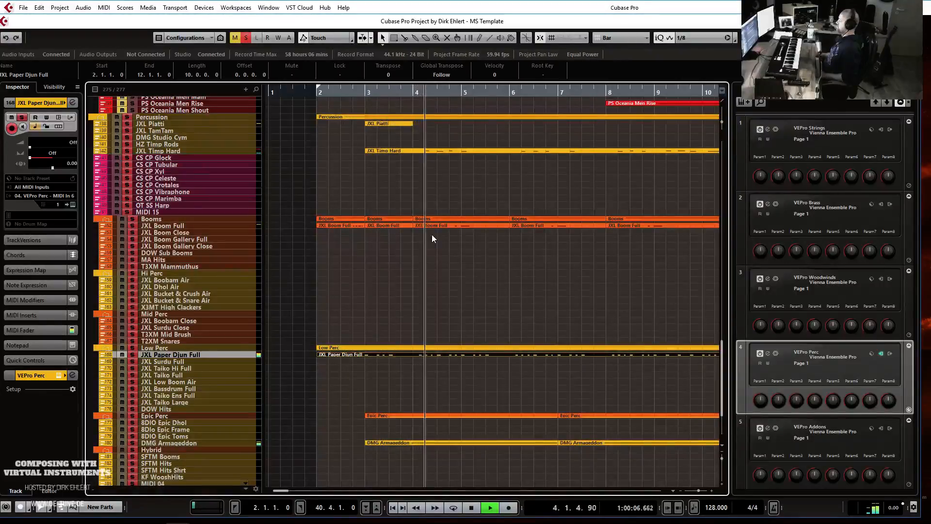
- Copy the JXL Piatti part from bar 3 to bar 7 while playback continues
{"action": "key", "text": "g"}
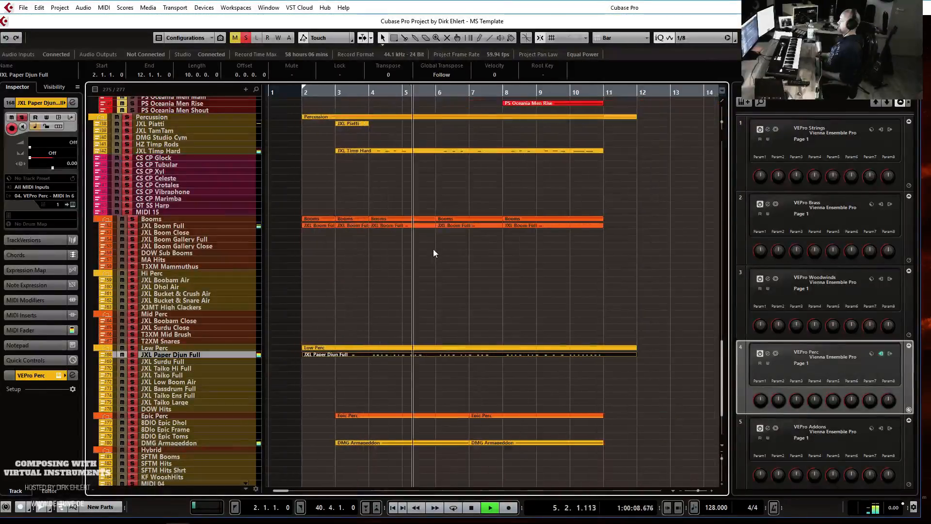
{"action": "left_click_drag", "start_coordinate": [354, 123], "coordinate": [480, 123]}
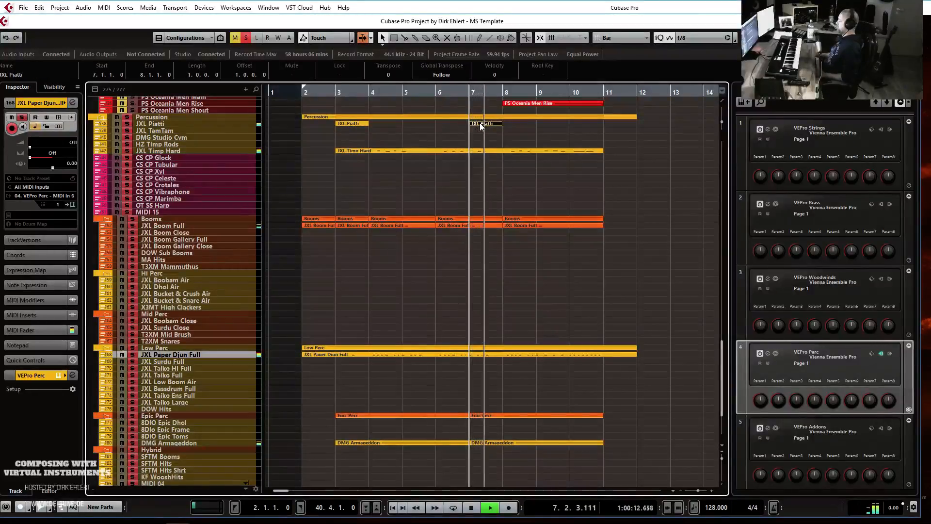
{"action": "key", "text": "g"}
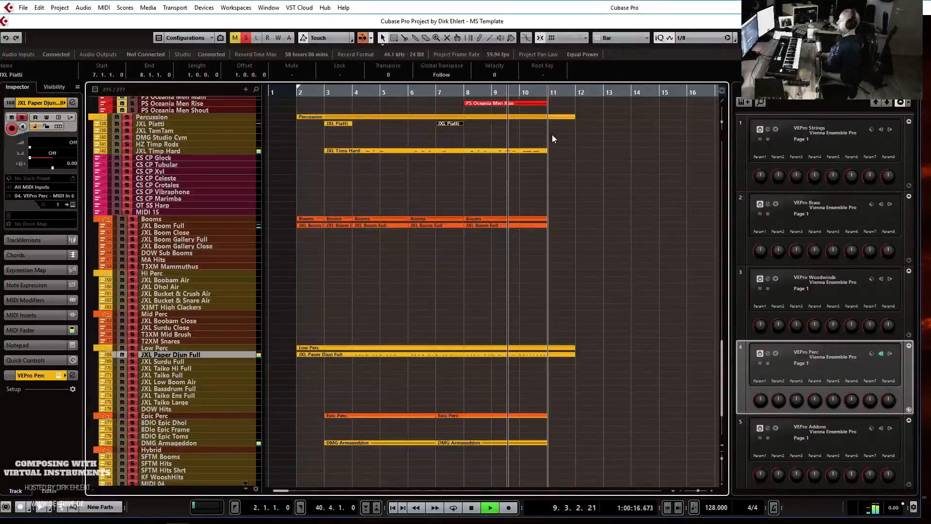
- Stop playback and record a tubular bell part on the CS CP Tubular track from bar 2 to the start of bar 11
{"action": "key", "text": "h"}
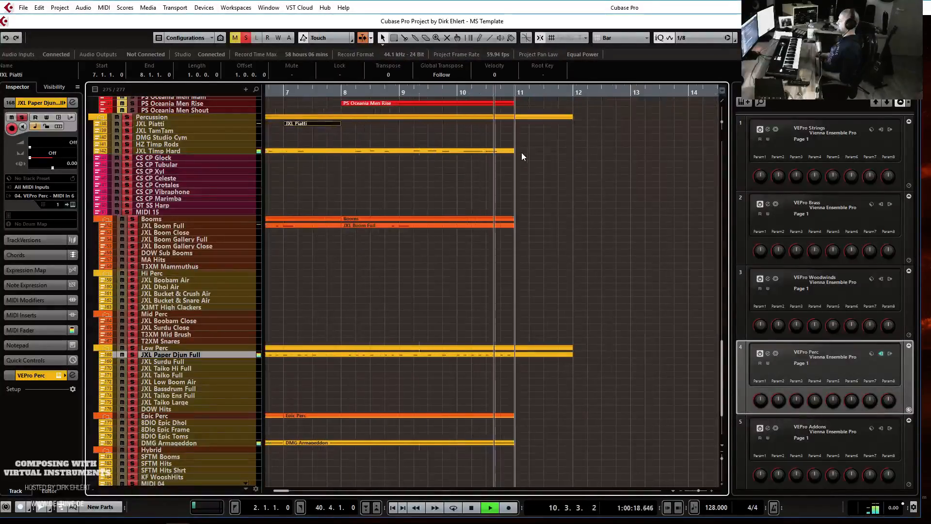
{"action": "key", "text": "space"}
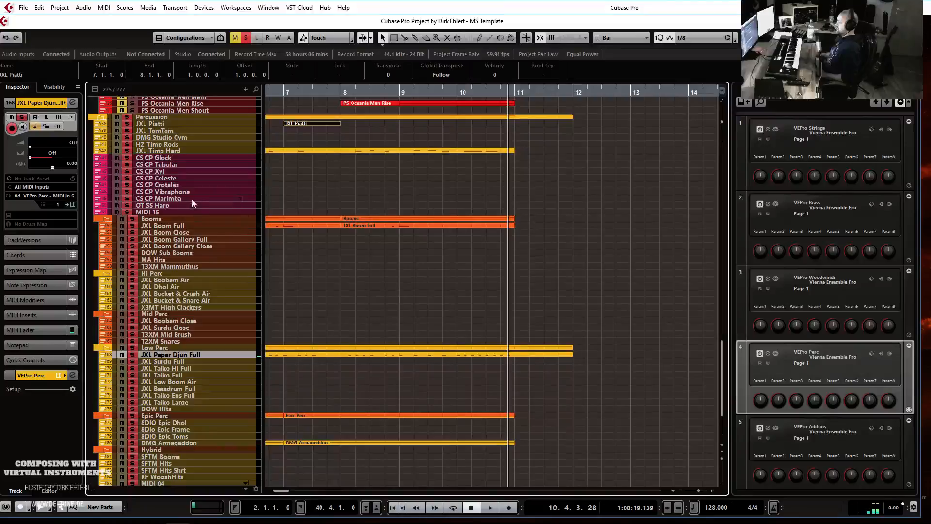
{"action": "left_click", "coordinate": [180, 165]}
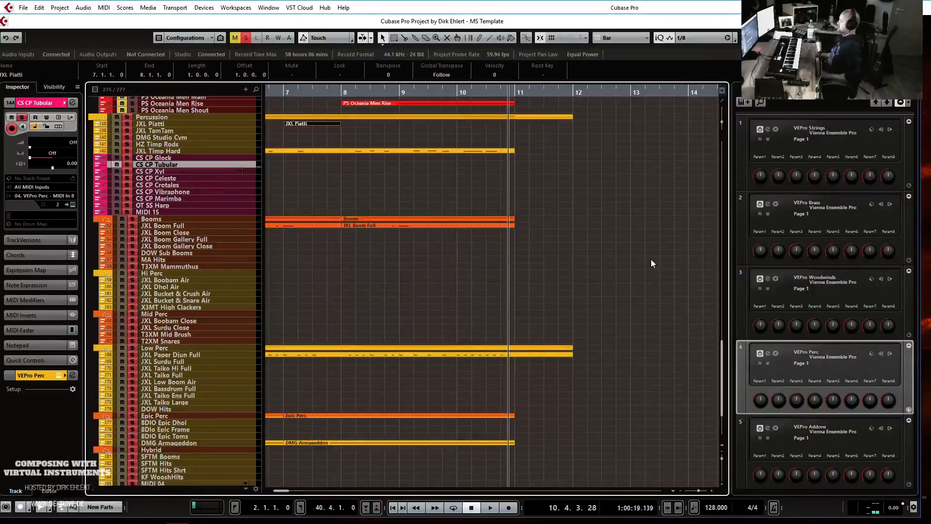
{"action": "scroll", "coordinate": [651, 263], "scroll_direction": "left", "scroll_amount": 6}
{"action": "key", "text": "KP_Multiply"}
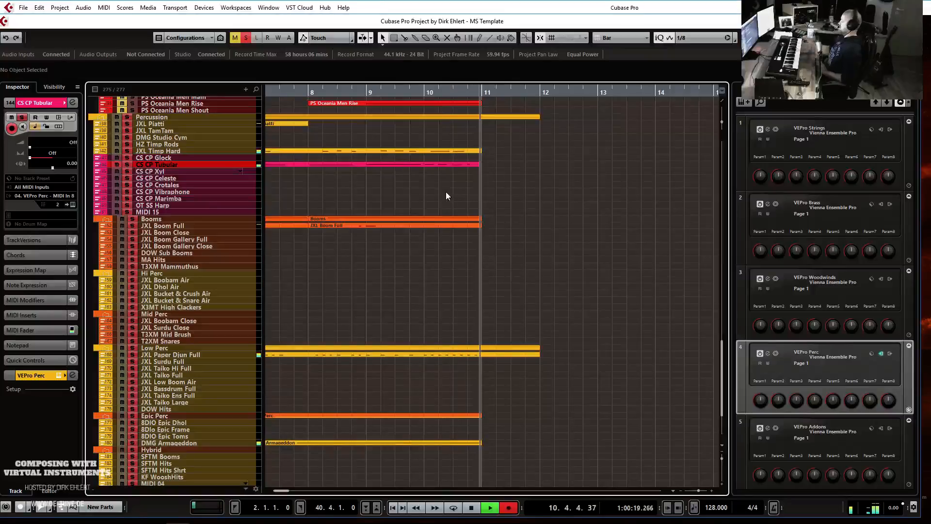
{"action": "key", "text": "space"}
- Delete the two short stray notes of equal pitch in bar 10 of the CS CP Tubular part and close the note editor
{"action": "double_click", "coordinate": [462, 164]}
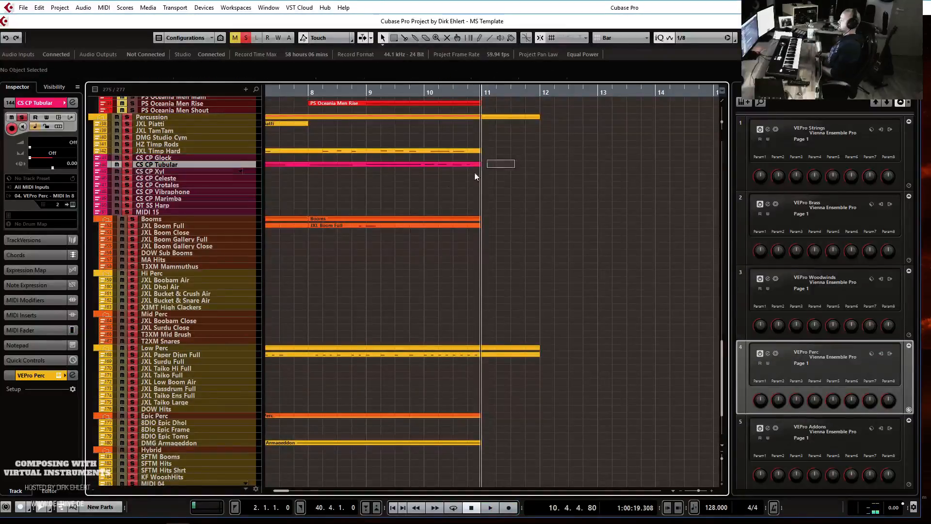
{"action": "scroll", "coordinate": [582, 280], "scroll_direction": "right", "scroll_amount": 3}
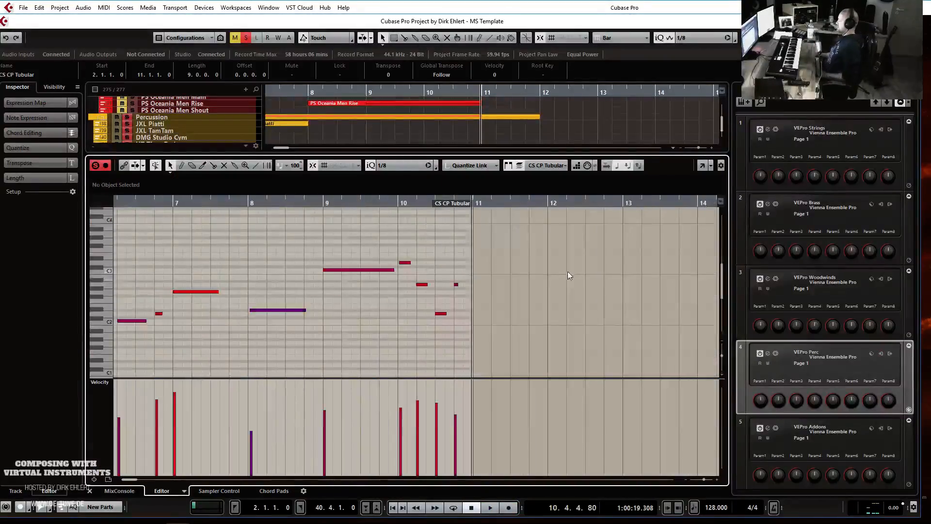
{"action": "double_click", "coordinate": [421, 285]}
{"action": "double_click", "coordinate": [456, 285]}
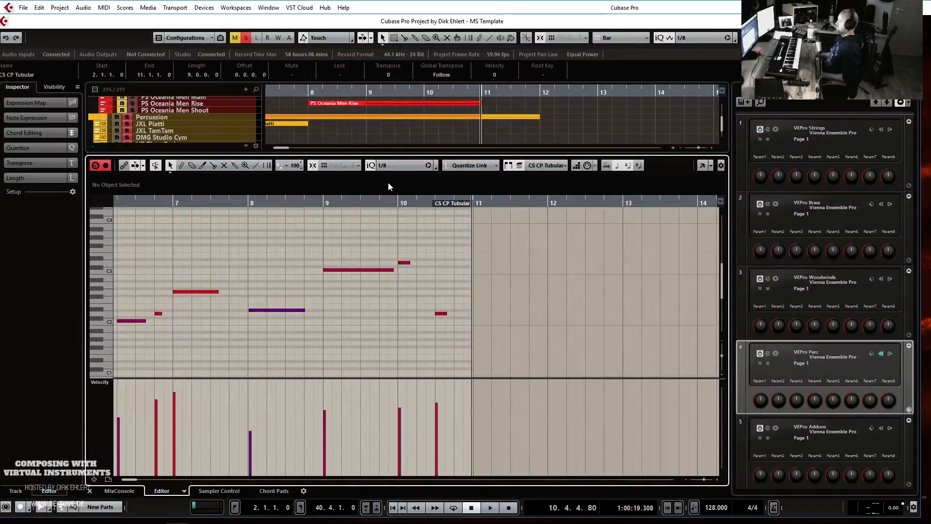
{"action": "scroll", "coordinate": [421, 252], "scroll_direction": "left", "scroll_amount": 7}
{"action": "scroll", "coordinate": [421, 253], "scroll_direction": "right", "scroll_amount": 1}
{"action": "scroll", "coordinate": [421, 251], "scroll_direction": "down", "scroll_amount": 4}
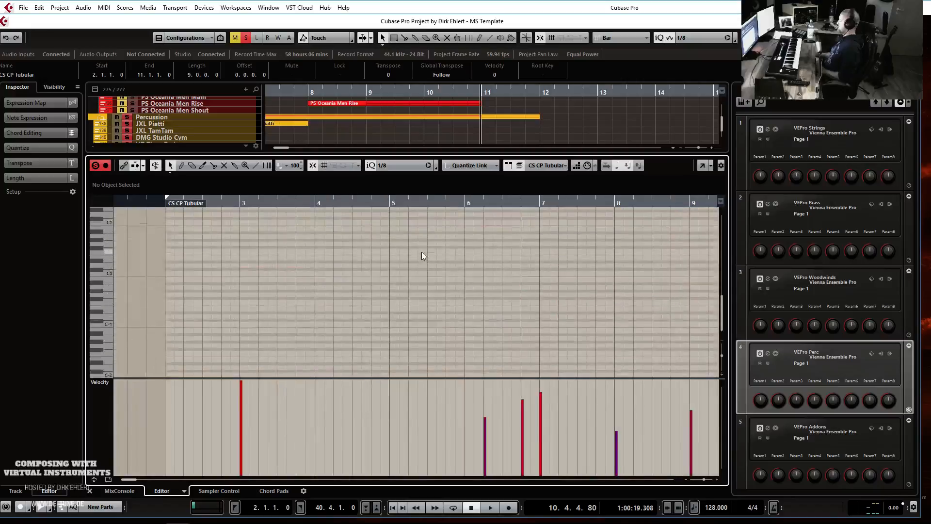
{"action": "key", "text": "Return"}
- Play back the soloed percussion with the tubular bells from just before bar 2 and stop in bar 5
{"action": "scroll", "coordinate": [516, 202], "scroll_direction": "left", "scroll_amount": 8}
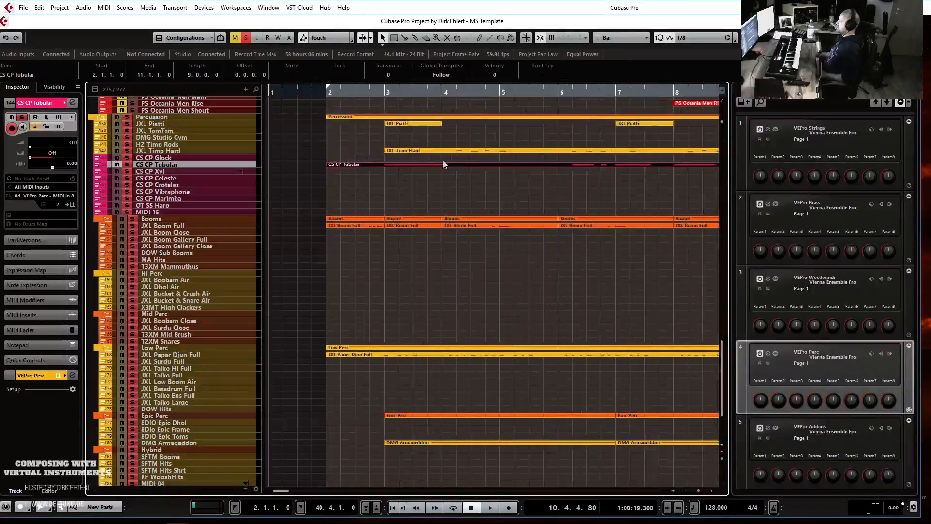
{"action": "left_click", "coordinate": [315, 94]}
{"action": "key", "text": "space"}
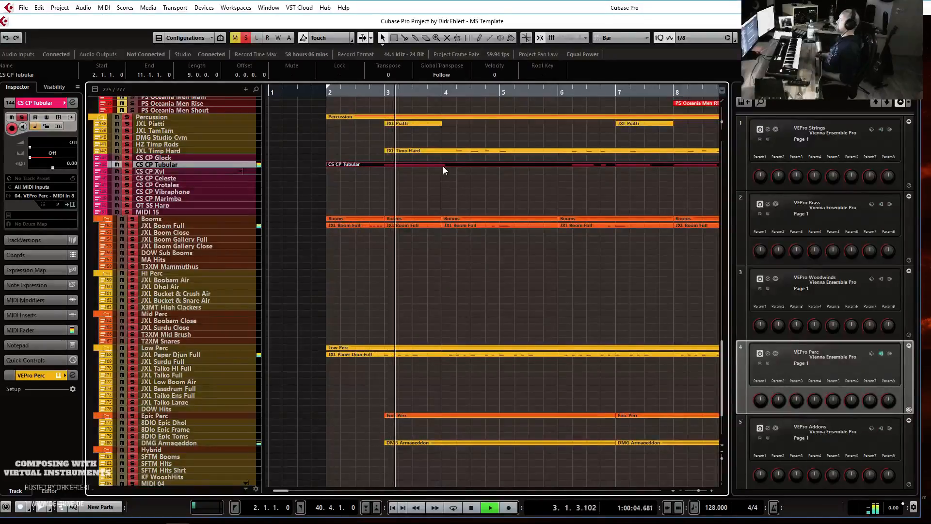
{"action": "key", "text": "g"}
{"action": "key", "text": "g"}
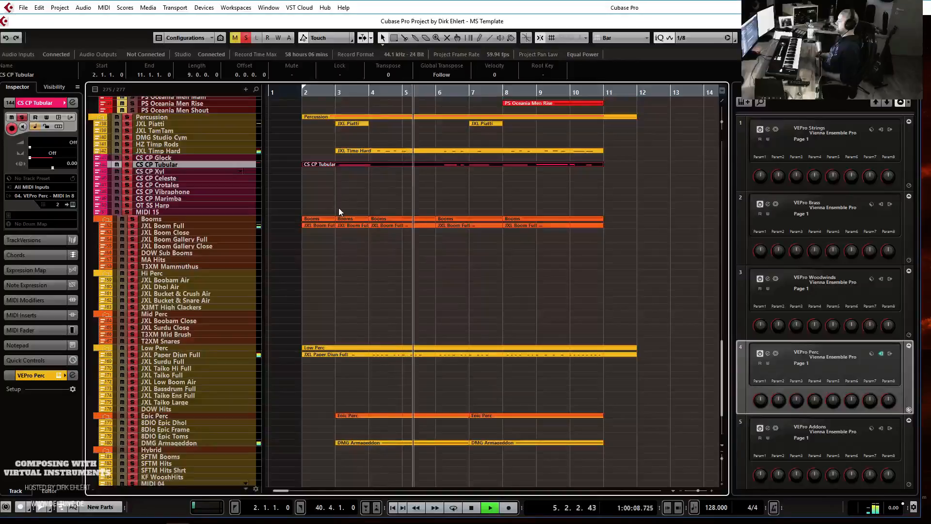
{"action": "key", "text": "space"}
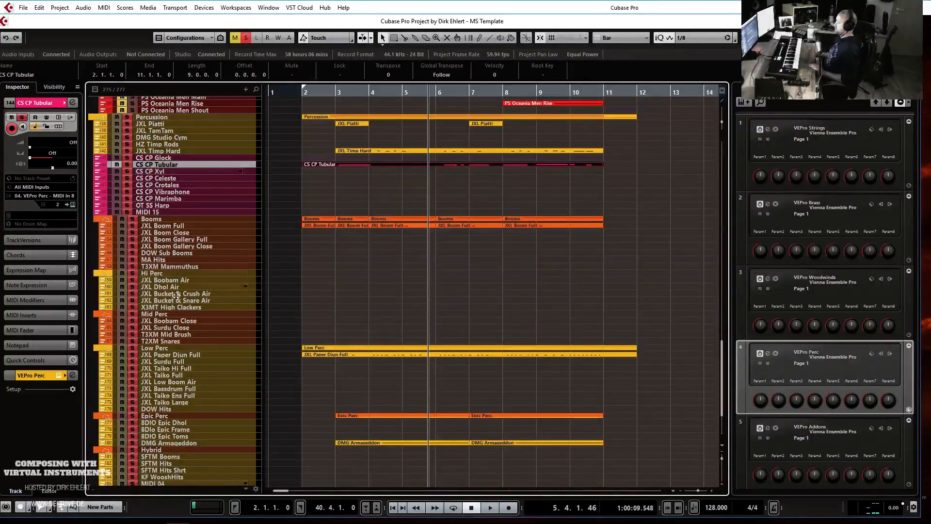
- Select the T2XM Snares track and examine the PercVerb LexRandomHall and StringRoom ValhallaRoom reverb settings in the MixConsole
{"action": "left_click", "coordinate": [180, 340]}
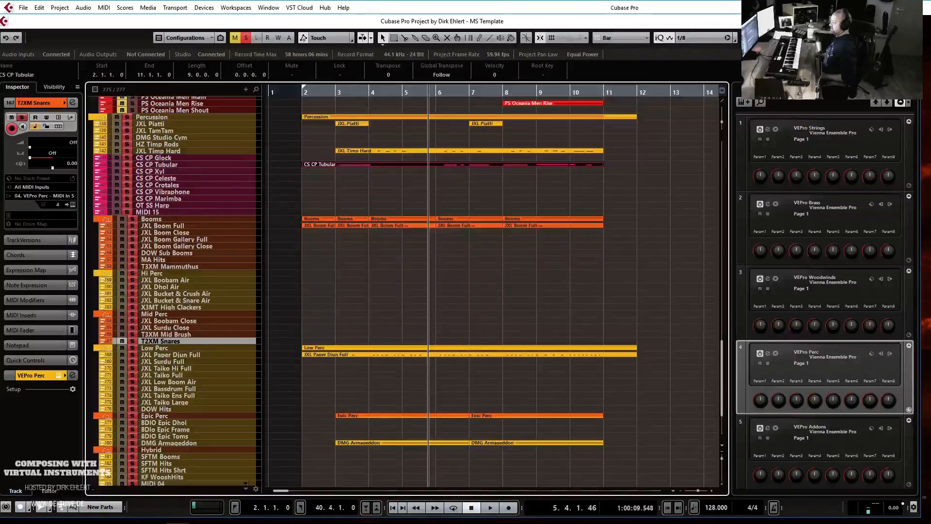
{"action": "key", "text": "F3"}
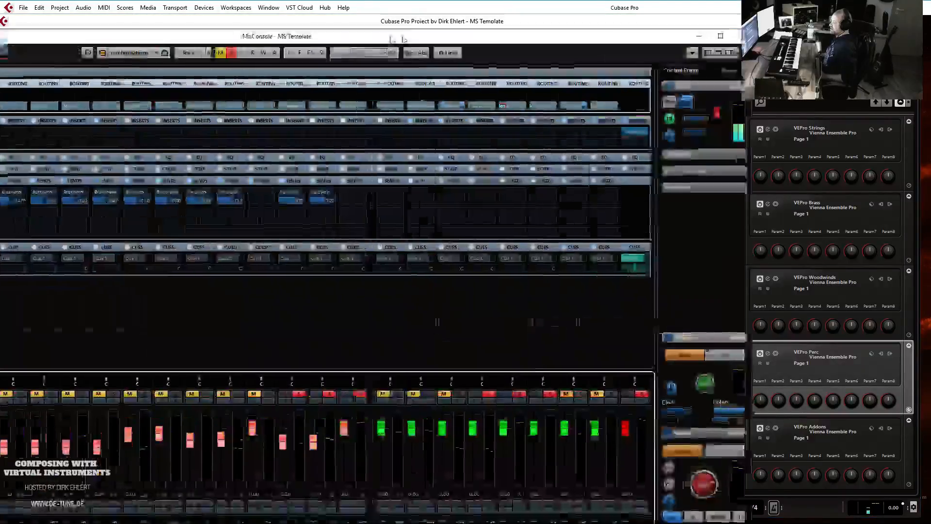
{"action": "left_click_drag", "start_coordinate": [356, 517], "coordinate": [655, 518]}
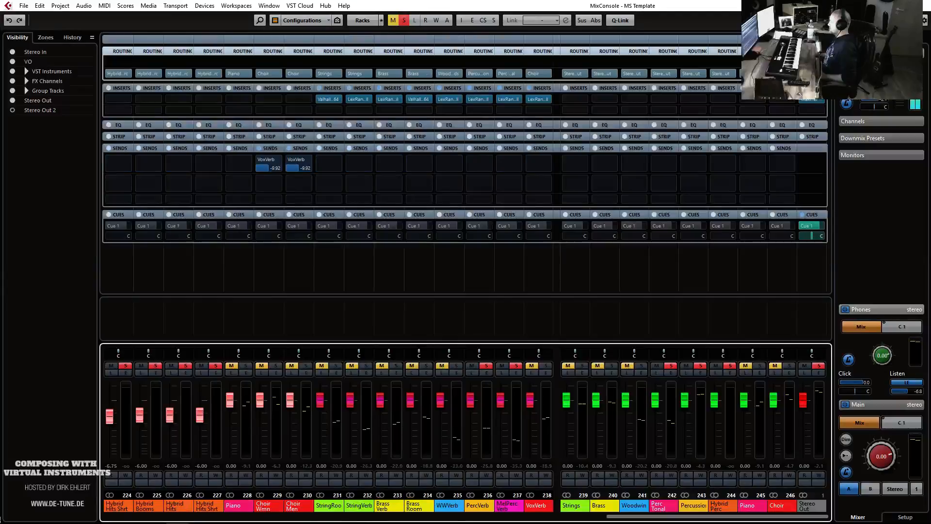
{"action": "left_click", "coordinate": [480, 100]}
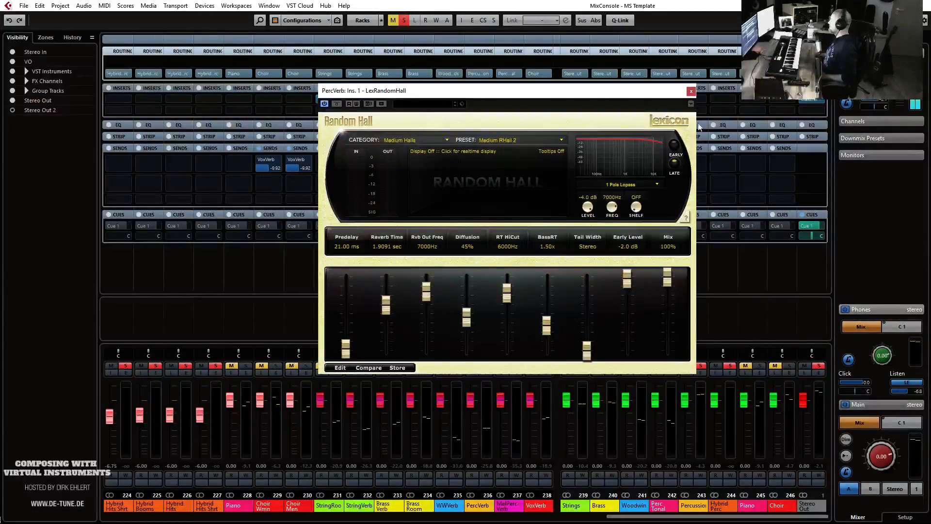
{"action": "left_click", "coordinate": [691, 91]}
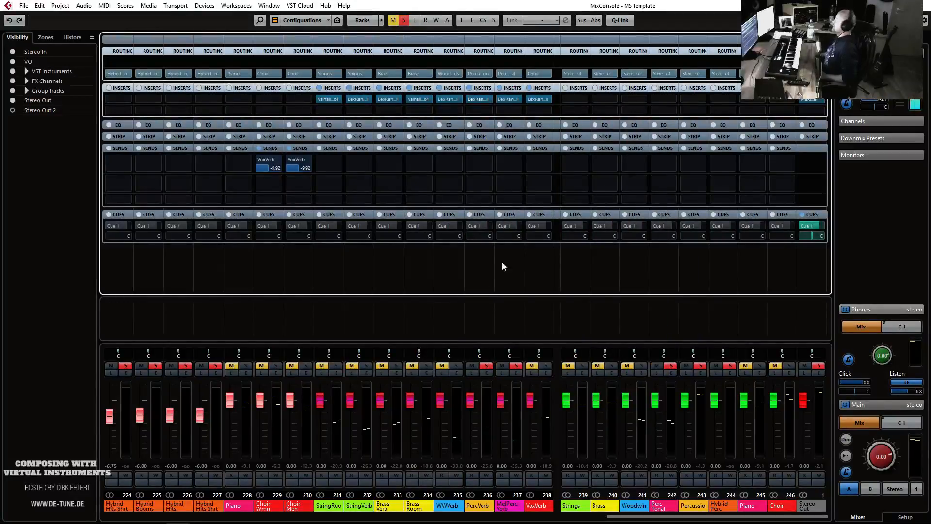
{"action": "left_click", "coordinate": [330, 98]}
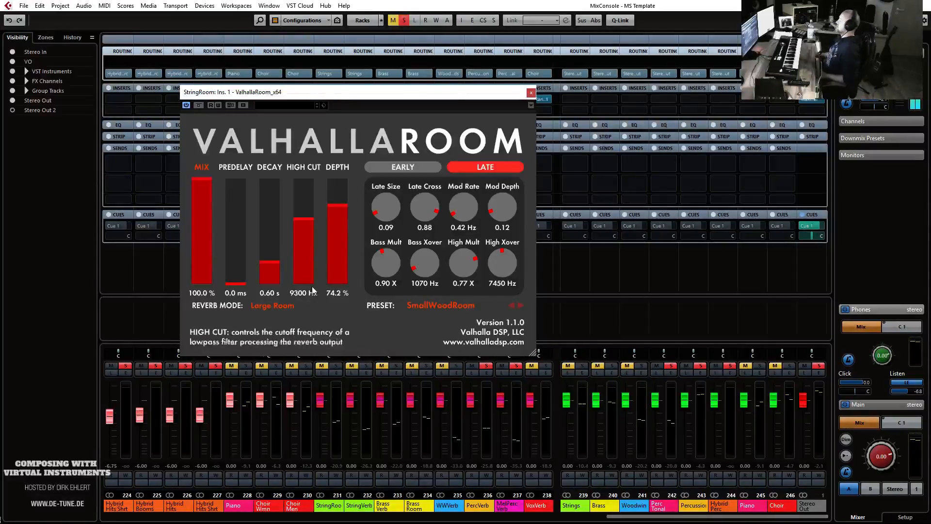
{"action": "left_click", "coordinate": [531, 93]}
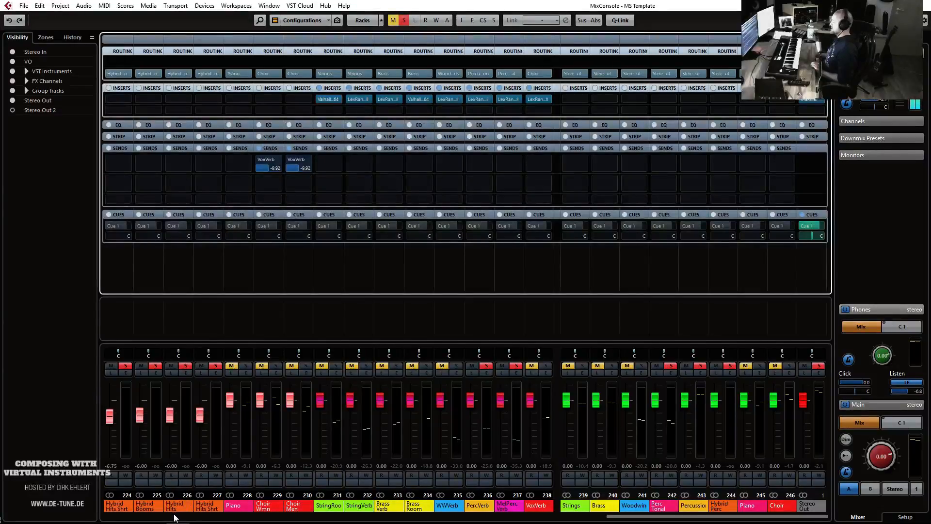
- Examine the reverb sends of the percussion, woodwind, brass and string channels and close the MixConsole
{"action": "left_click", "coordinate": [150, 517]}
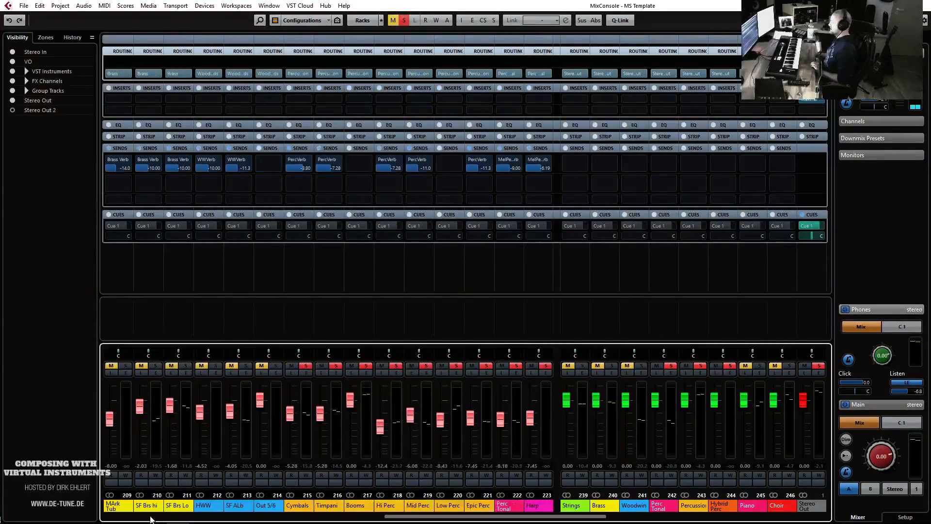
{"action": "left_click", "coordinate": [150, 517]}
{"action": "left_click", "coordinate": [151, 516]}
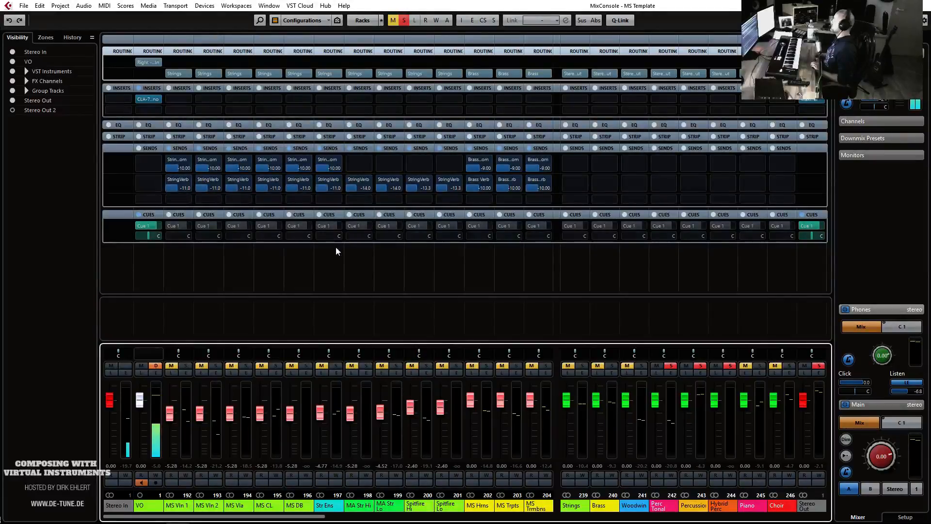
{"action": "left_click", "coordinate": [921, 5]}
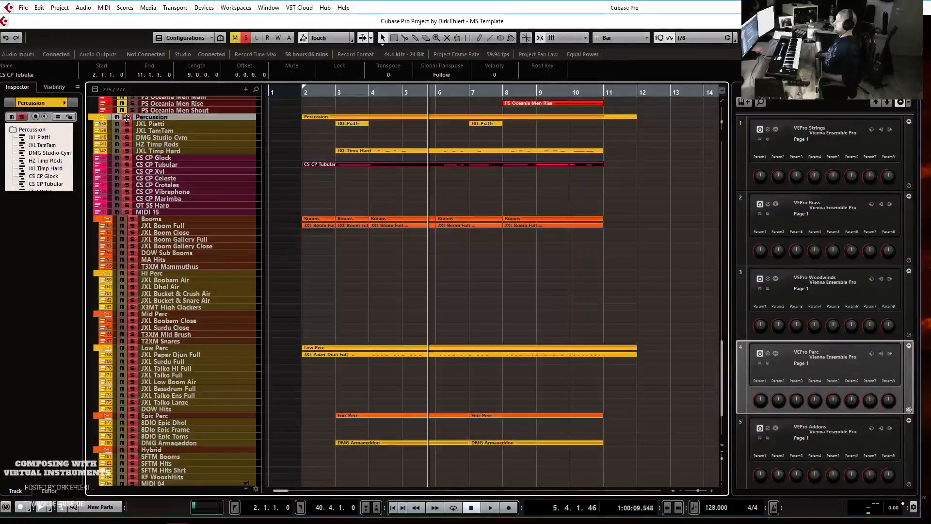
- Unsolo the Percussion folder and play back the full cue from bar 2, stopping in bar 6
{"action": "key", "text": "KP_1"}
{"action": "key", "text": "space"}
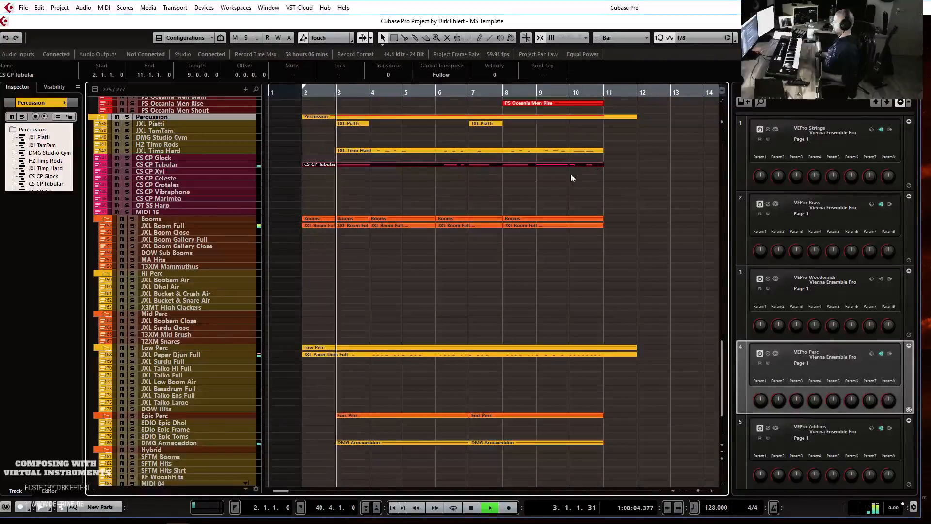
{"action": "key", "text": "g"}
{"action": "key", "text": "g"}
{"action": "key", "text": "g"}
{"action": "key", "text": "g"}
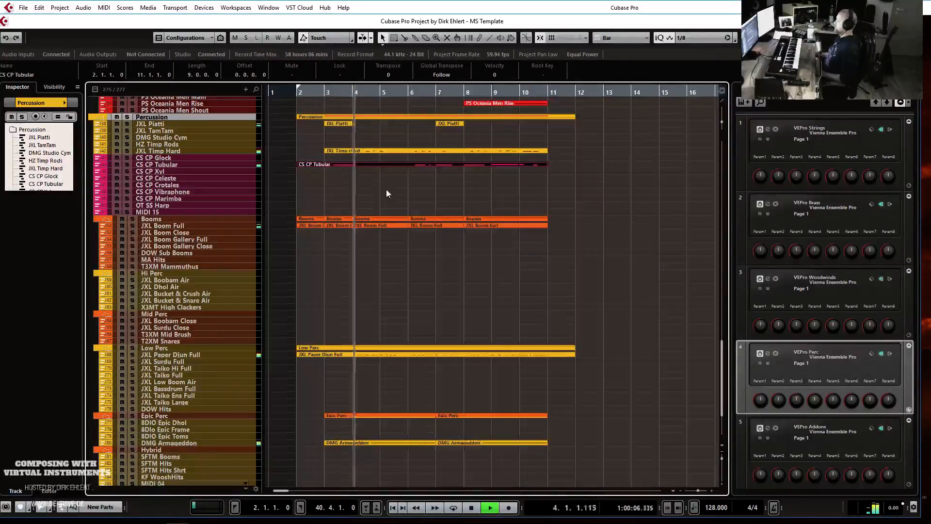
{"action": "key", "text": "h"}
{"action": "key", "text": "h"}
{"action": "key", "text": "h"}
{"action": "key", "text": "h"}
{"action": "key", "text": "h"}
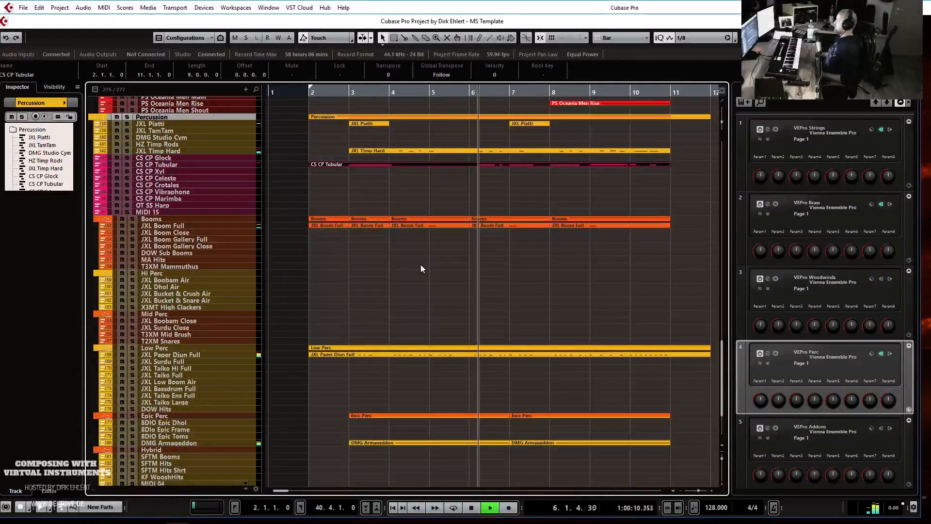
{"action": "key", "text": "space"}
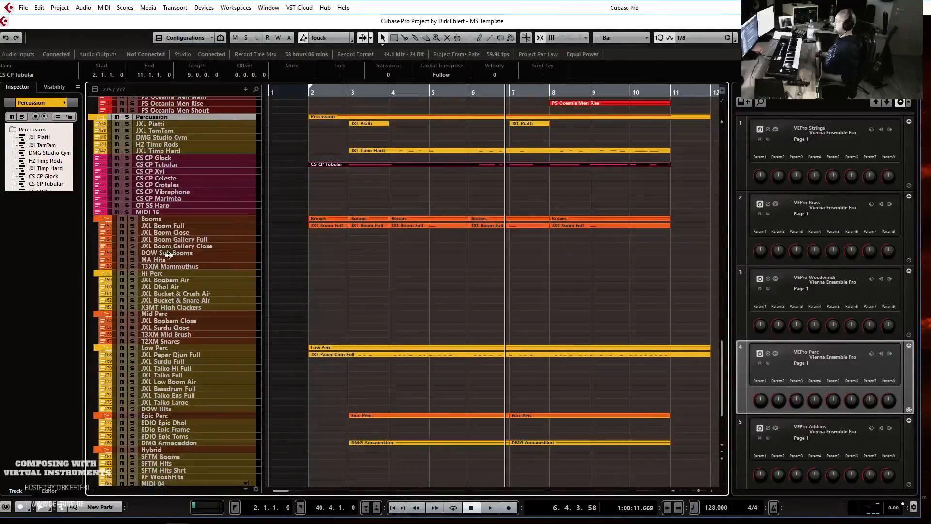
- Create an empty T2XM Snares part from bar 3 to bar 5, open it in the note editor and set the quantize value to 1/16
{"action": "left_click", "coordinate": [167, 342]}
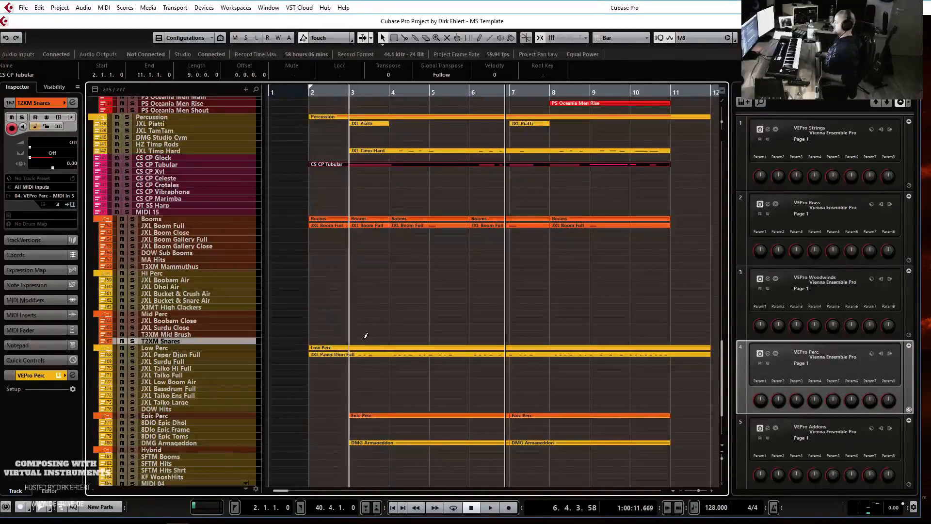
{"action": "mouse_move", "coordinate": [355, 337]}
{"action": "left_mouse_down"}
{"action": "mouse_move", "coordinate": [445, 338]}
{"action": "mouse_move", "coordinate": [429, 334]}
{"action": "left_mouse_up"}
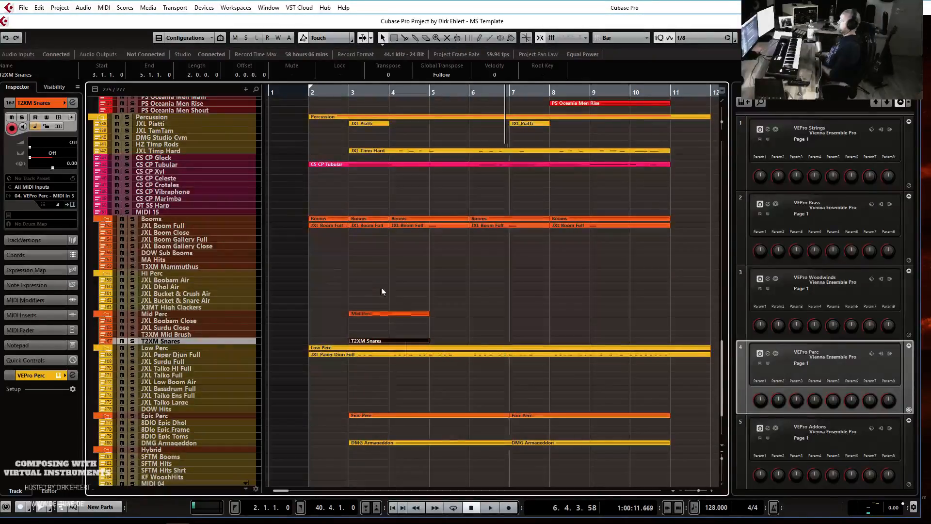
{"action": "key", "text": "ctrl+e"}
{"action": "left_click", "coordinate": [397, 165]}
{"action": "left_click", "coordinate": [399, 219]}
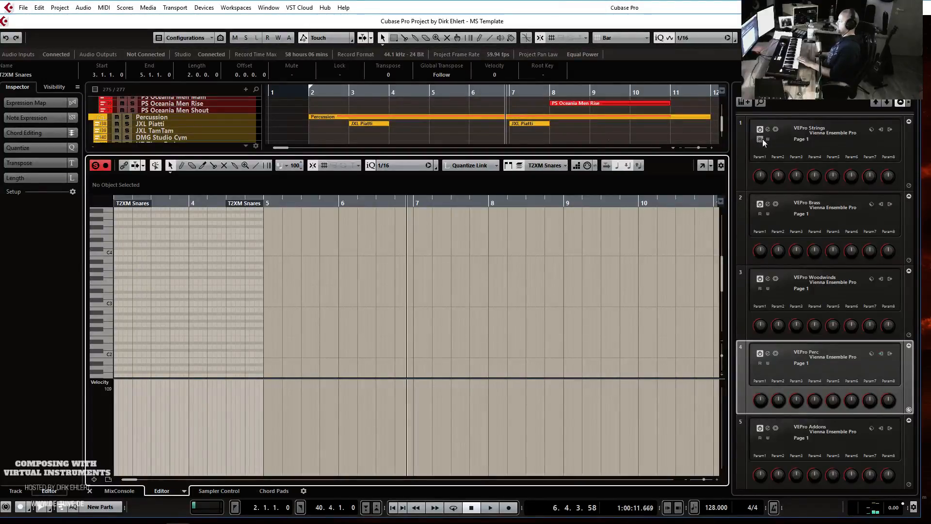
- Enter a 1/16 snare pattern with rests across bars 3 and 4 of the T2XM Snares part using step input
{"action": "left_click", "coordinate": [115, 290]}
{"action": "key", "text": "Right"}
{"action": "key", "text": "Right"}
{"action": "key", "text": "Right"}
{"action": "key", "text": "Right"}
{"action": "key", "text": "Right"}
{"action": "key", "text": "Right"}
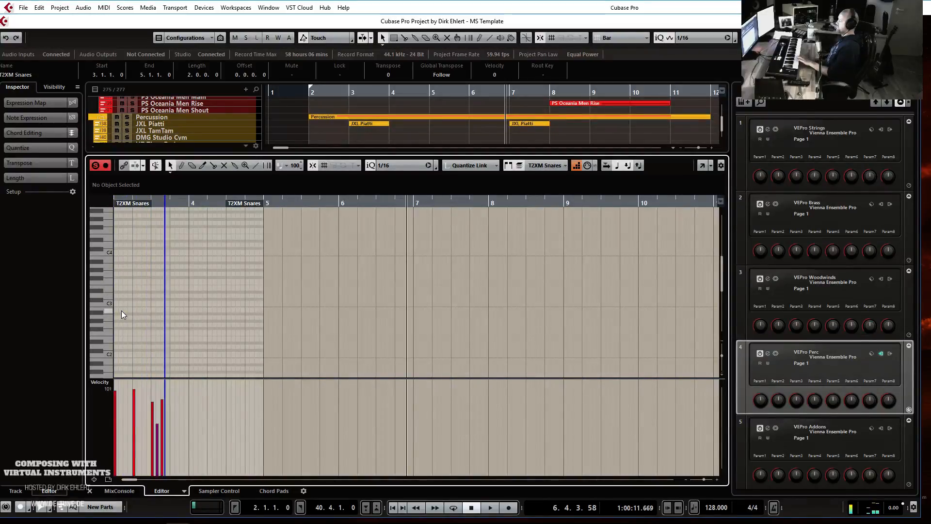
{"action": "key", "text": "Right"}
{"action": "key", "text": "Right"}
{"action": "key", "text": "Right"}
{"action": "key", "text": "Right"}
{"action": "key", "text": "Right"}
{"action": "key", "text": "Right"}
{"action": "key", "text": "Right"}
{"action": "key", "text": "Right"}
{"action": "key", "text": "Right"}
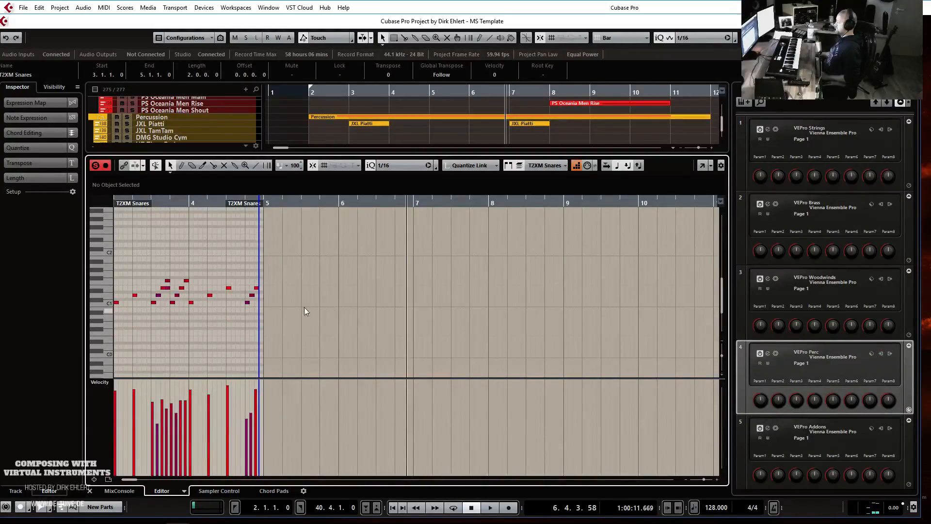
- Play back the T2XM Snares pattern from the end of bar 2 to the start of bar 5
{"action": "left_click", "coordinate": [168, 281]}
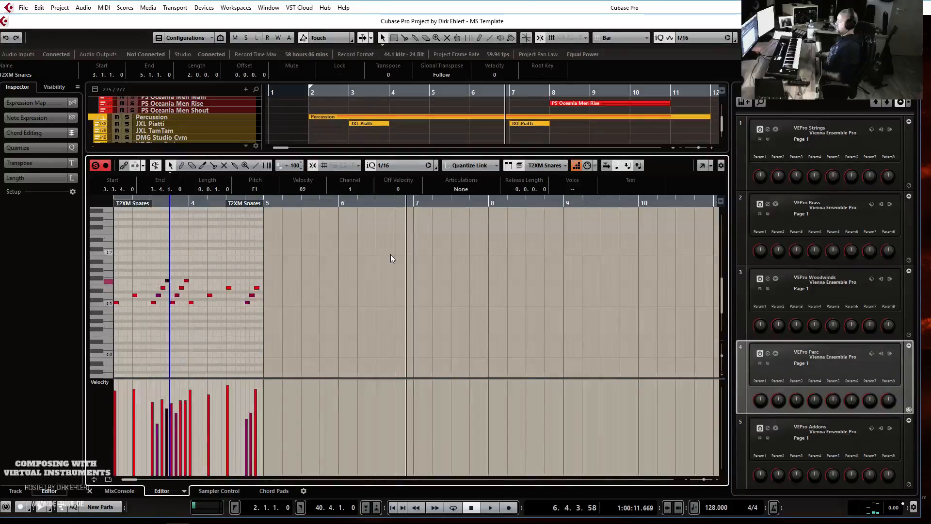
{"action": "scroll", "coordinate": [391, 255], "scroll_direction": "left", "scroll_amount": 3}
{"action": "left_click", "coordinate": [221, 203]}
{"action": "key", "text": "space"}
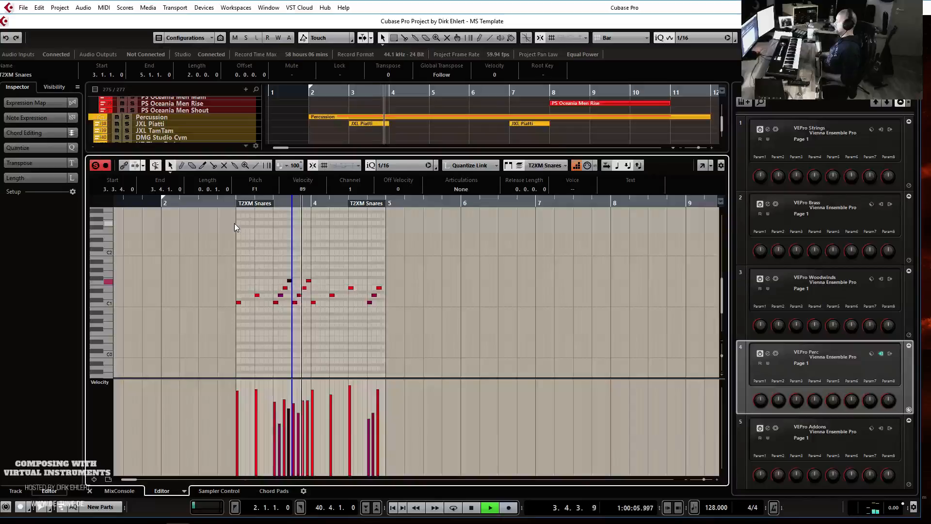
{"action": "key", "text": "space"}
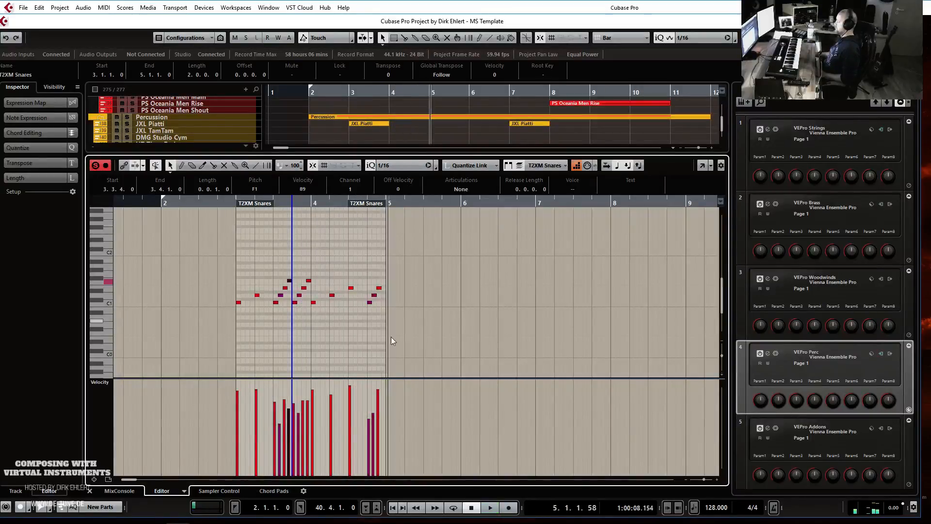
- Lower the velocities of the fast 1/16 snare runs in bars 3 and 4, setting the F1 note at 3.3.4 to 82, and audition them
{"action": "left_click", "coordinate": [367, 410]}
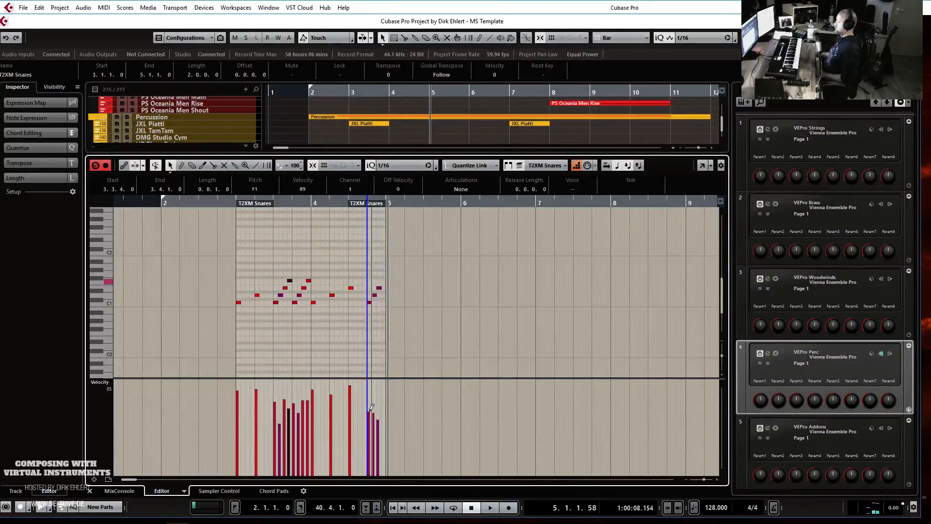
{"action": "left_click", "coordinate": [284, 411]}
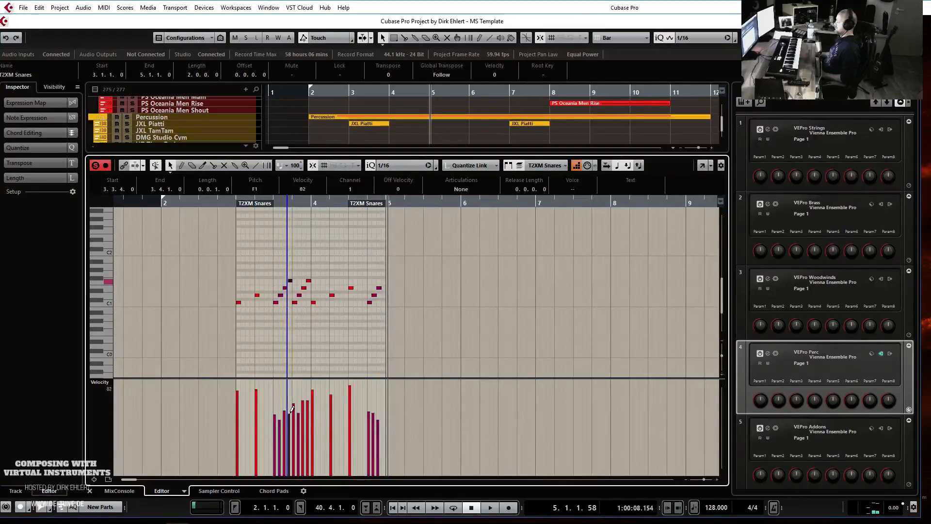
{"action": "left_click", "coordinate": [302, 400]}
{"action": "left_click", "coordinate": [308, 405]}
{"action": "left_click", "coordinate": [233, 203]}
{"action": "key", "text": "space"}
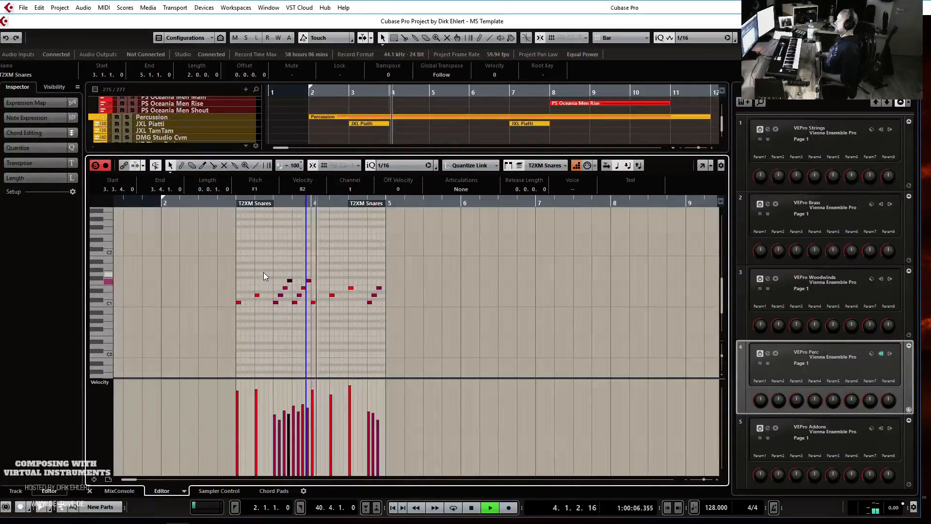
{"action": "key", "text": "space"}
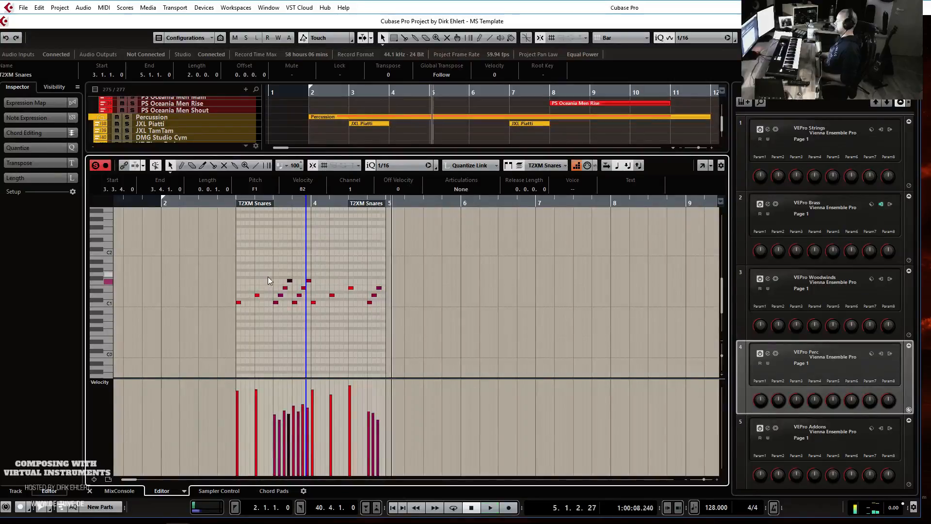
- Leave the note editor and, during playback from bar 2, duplicate the two-bar T2XM Snares part until it fills bars 3 to 10
{"action": "key", "text": "Return"}
{"action": "left_click", "coordinate": [317, 93]}
{"action": "key", "text": "space"}
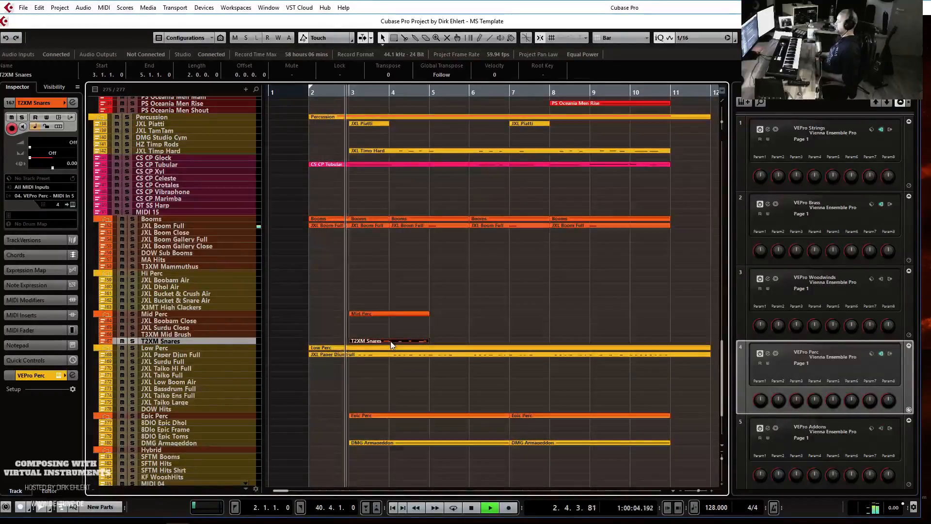
{"action": "key", "text": "ctrl+d"}
{"action": "key", "text": "g"}
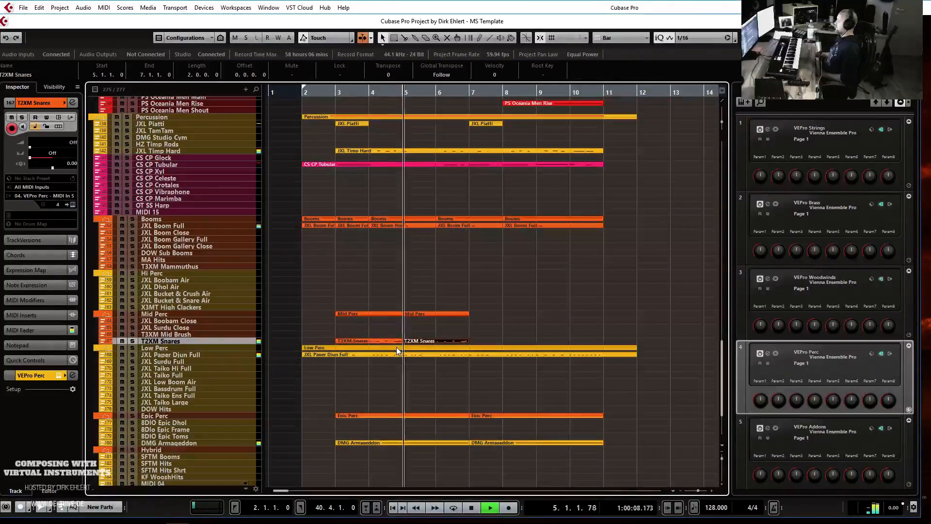
{"action": "key", "text": "g"}
{"action": "left_click_drag", "start_coordinate": [450, 332], "coordinate": [363, 342]}
{"action": "key", "text": "ctrl+d"}
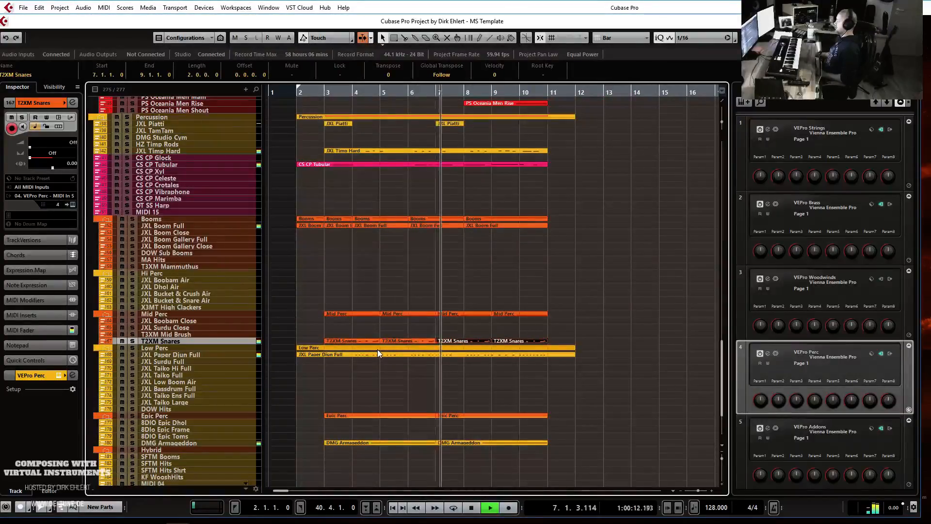
{"action": "key", "text": "g"}
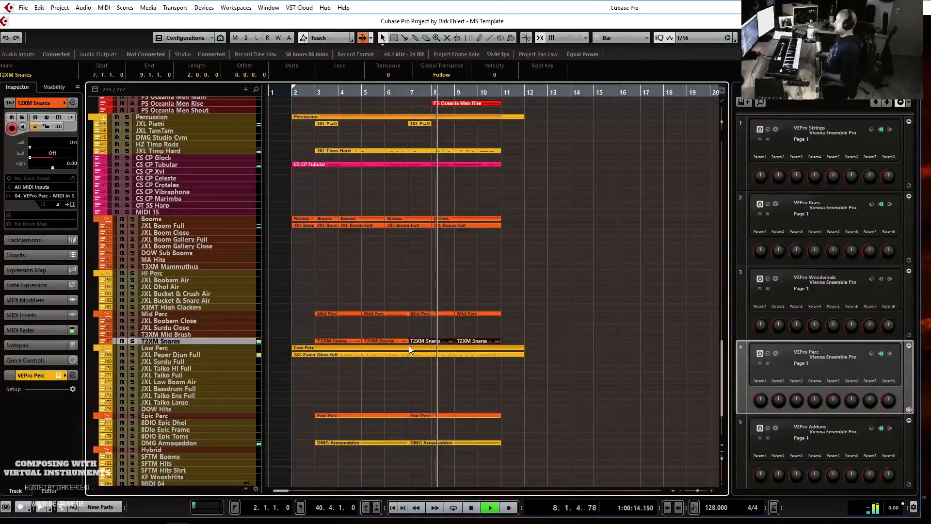
{"action": "key", "text": "h"}
{"action": "key", "text": "h"}
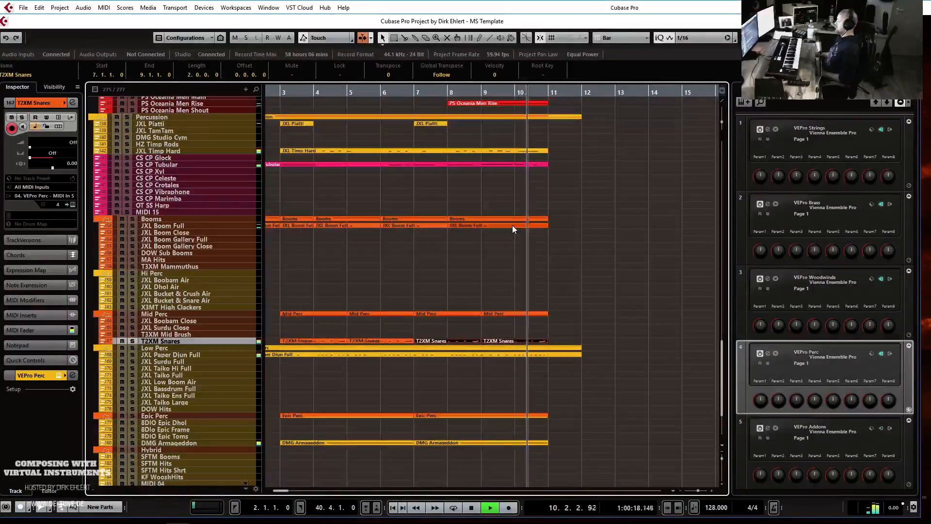
{"action": "key", "text": "space"}
- Add a short D1 note at the start of bar 7 in the second JXL Piatti part with velocity 89
{"action": "double_click", "coordinate": [430, 124]}
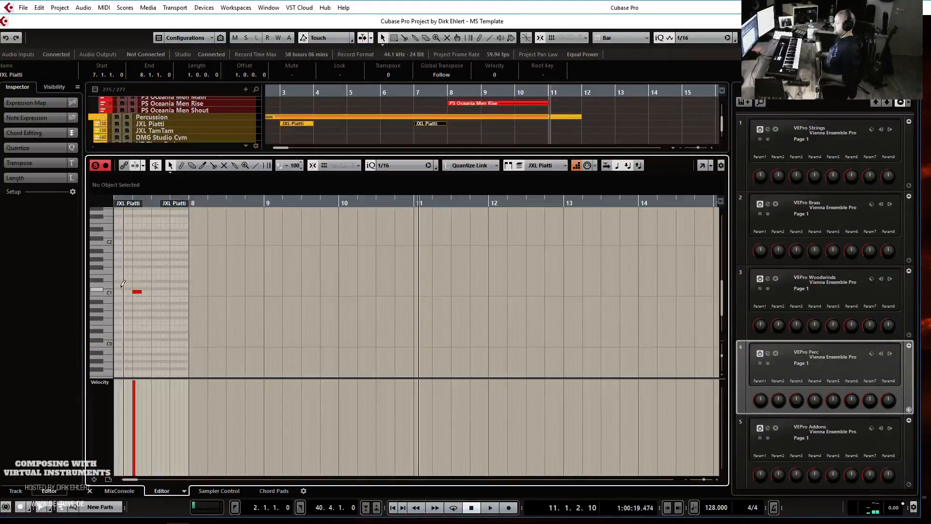
{"action": "left_click", "coordinate": [117, 285]}
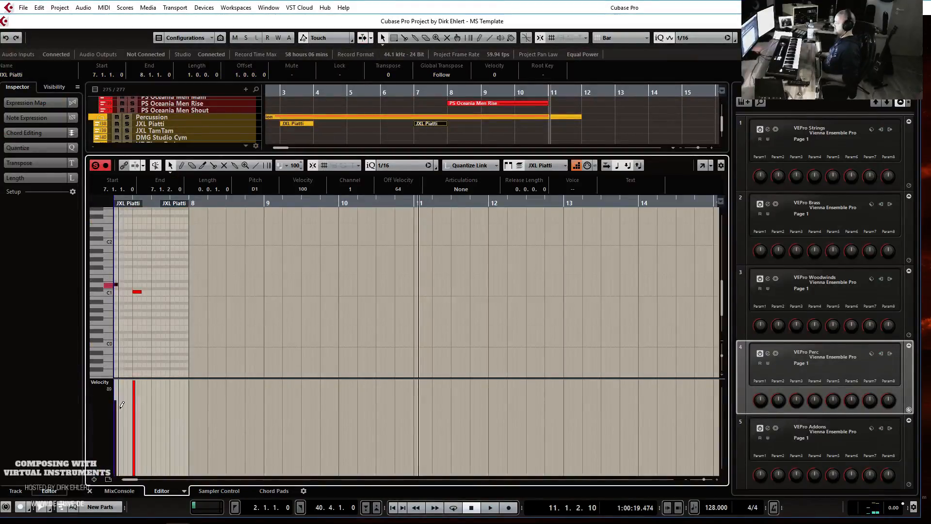
{"action": "left_click", "coordinate": [135, 343]}
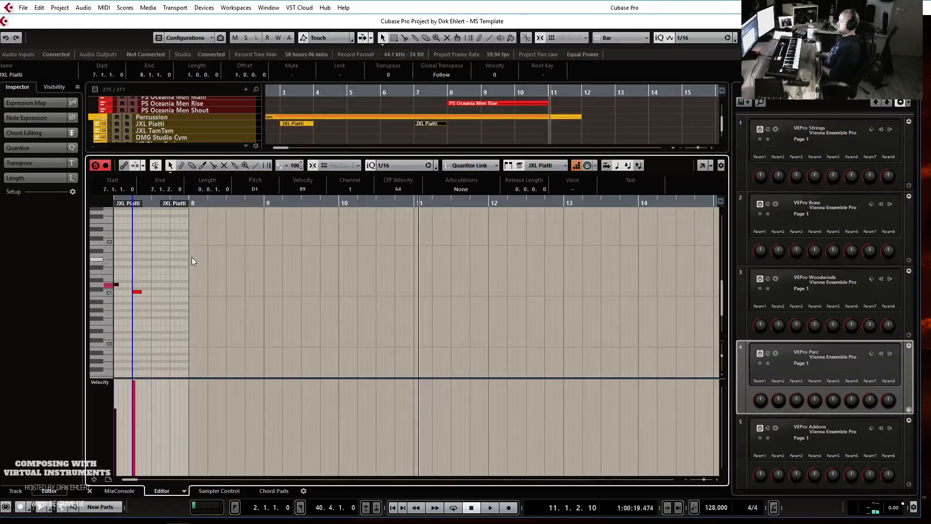
{"action": "key", "text": "Return"}
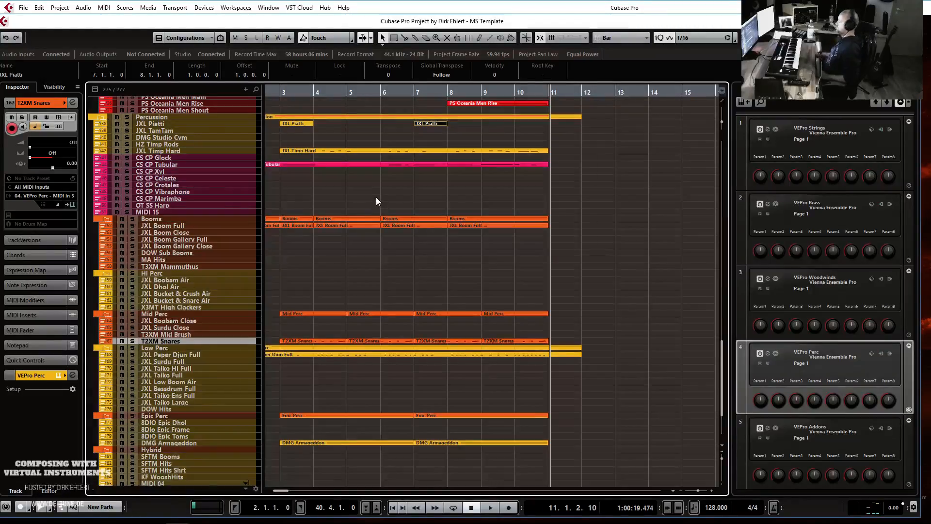
- Create a one-bar DMG Studio Cym part at bar 7 and add a C3 cymbal note on its second beat
{"action": "left_click", "coordinate": [183, 137]}
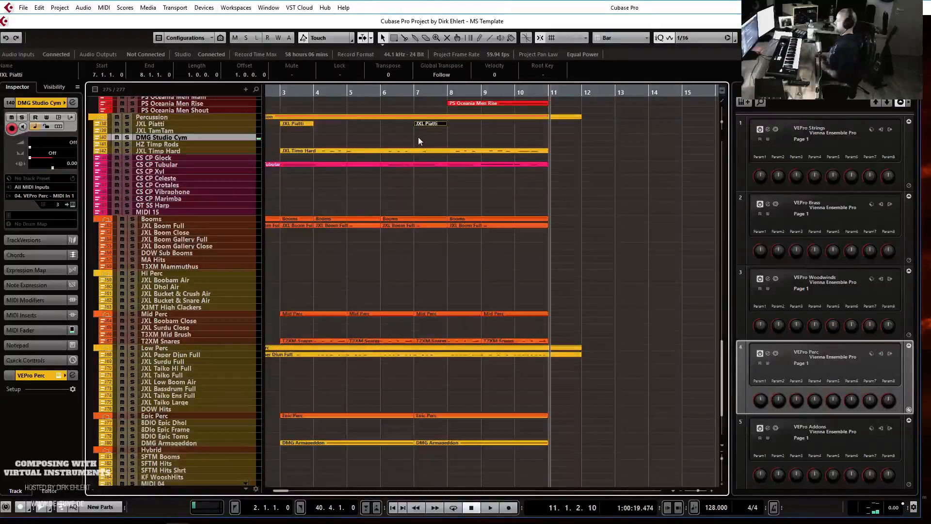
{"action": "mouse_move", "coordinate": [421, 134]}
{"action": "left_mouse_down"}
{"action": "mouse_move", "coordinate": [524, 139]}
{"action": "mouse_move", "coordinate": [438, 139]}
{"action": "left_mouse_up"}
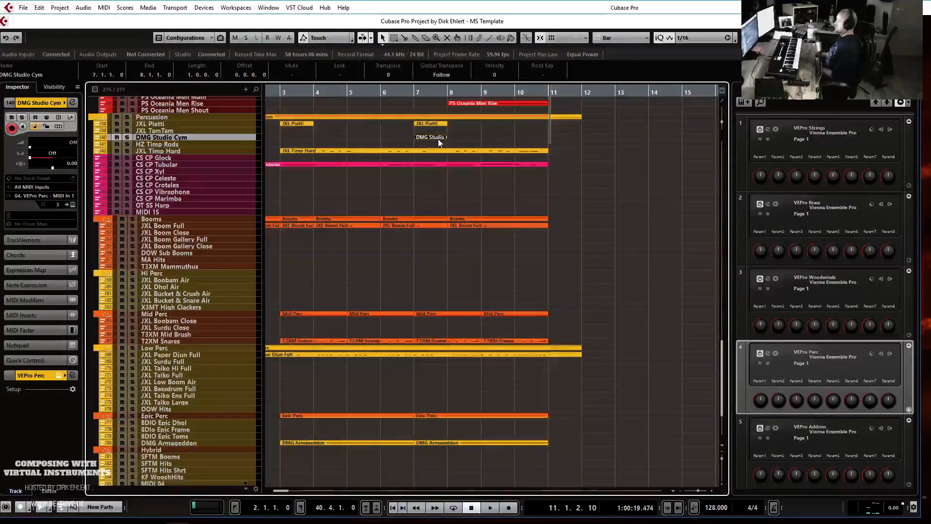
{"action": "double_click", "coordinate": [438, 139]}
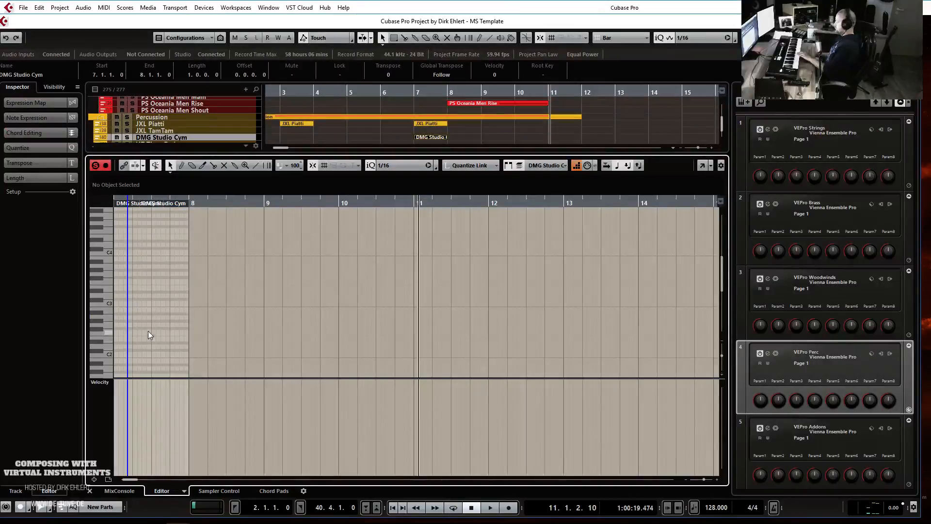
{"action": "left_click", "coordinate": [133, 336]}
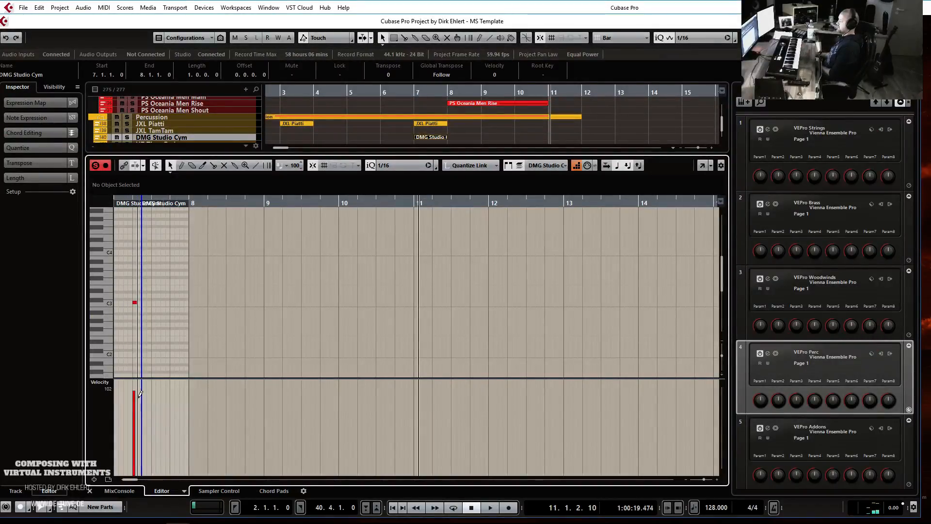
{"action": "key", "text": "Return"}
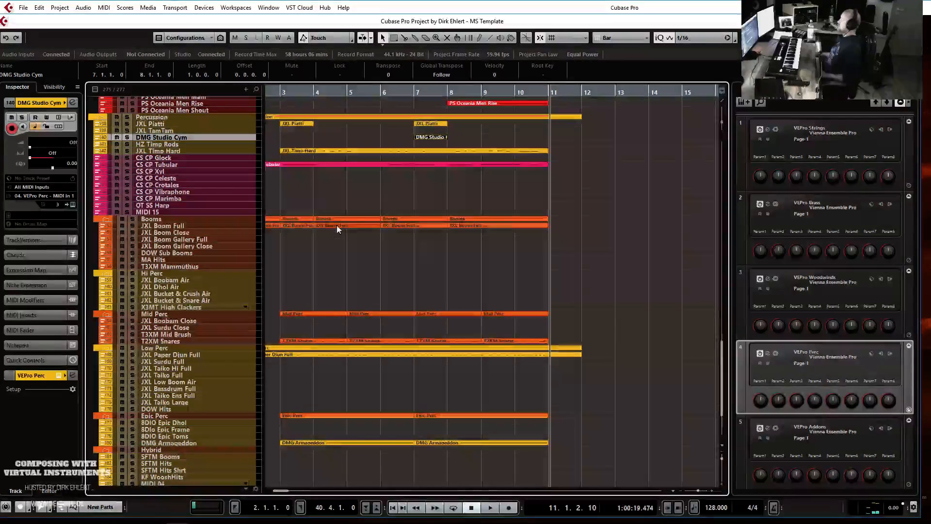
- Play back the full cue from bar 2 to bar 7 while reviewing the percussion, voice and woodwind tracks
{"action": "key", "text": "KP_1"}
{"action": "key", "text": "space"}
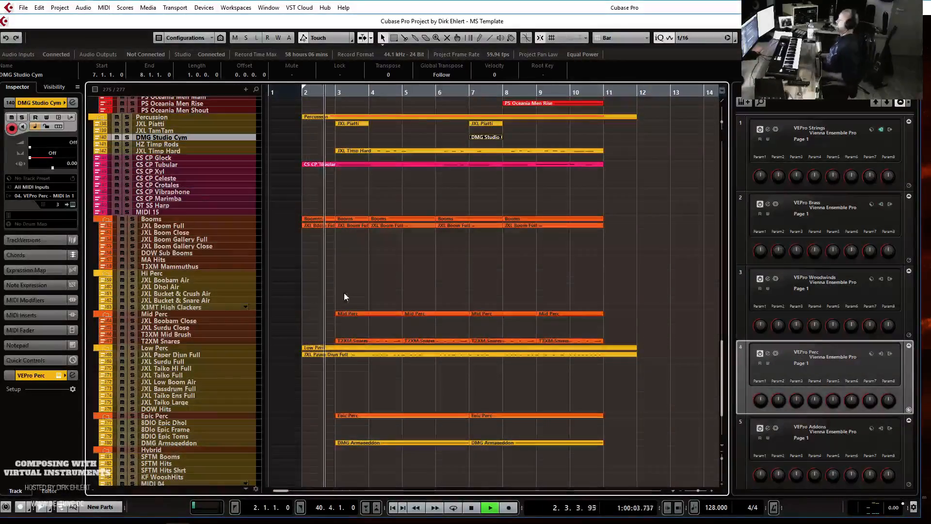
{"action": "key", "text": "h"}
{"action": "key", "text": "h"}
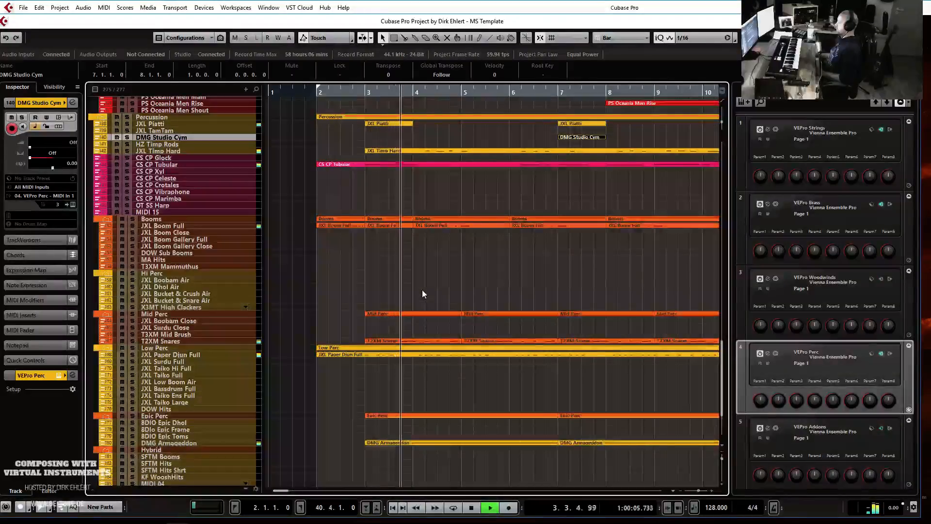
{"action": "key", "text": "g"}
{"action": "key", "text": "g"}
{"action": "key", "text": "g"}
{"action": "key", "text": "g"}
{"action": "key", "text": "g"}
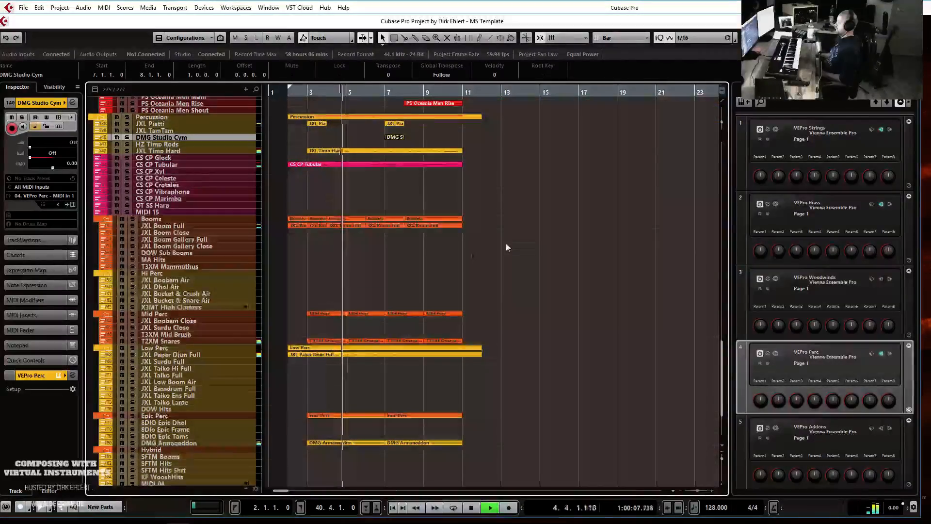
{"action": "scroll", "coordinate": [506, 248], "scroll_direction": "up", "scroll_amount": 5}
{"action": "key", "text": "h"}
{"action": "key", "text": "h"}
{"action": "key", "text": "h"}
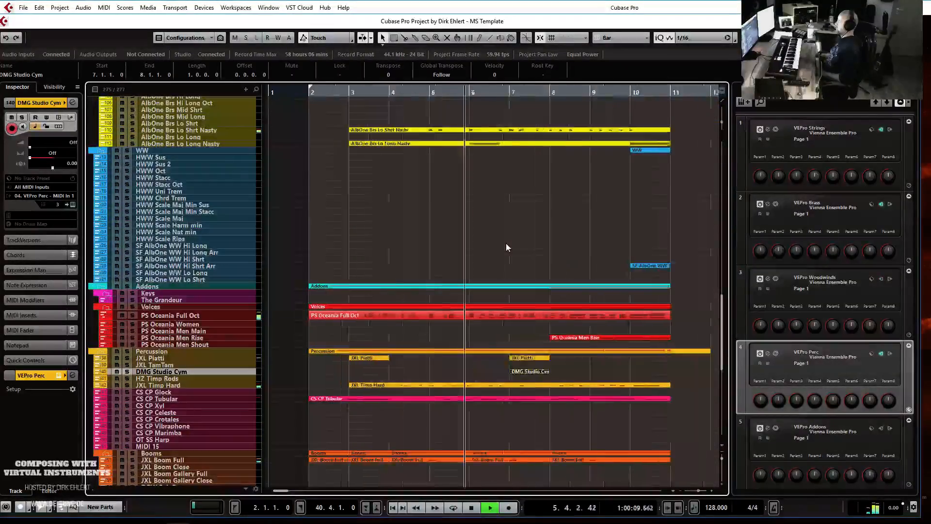
{"action": "key", "text": "g"}
{"action": "key", "text": "g"}
{"action": "key", "text": "space"}
- Copy the MS AS Vln 1 Spicc / Stacc part at bar 3 to SF AlbOne WW Hi Shrt Arr, then move the copy to SF AlbOne WW Hi Shrt
{"action": "scroll", "coordinate": [526, 219], "scroll_direction": "up", "scroll_amount": 10}
{"action": "scroll", "coordinate": [526, 223], "scroll_direction": "up", "scroll_amount": 5}
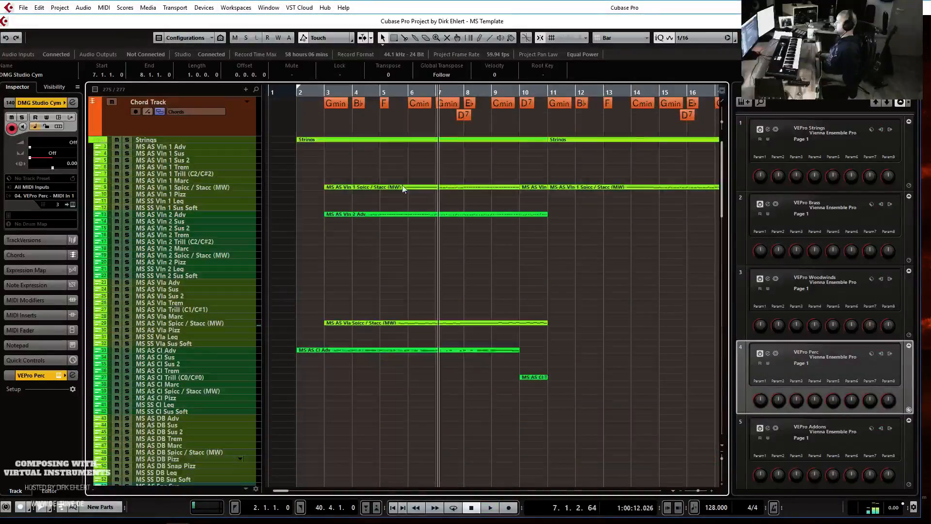
{"action": "left_click_drag", "start_coordinate": [392, 187], "coordinate": [384, 424]}
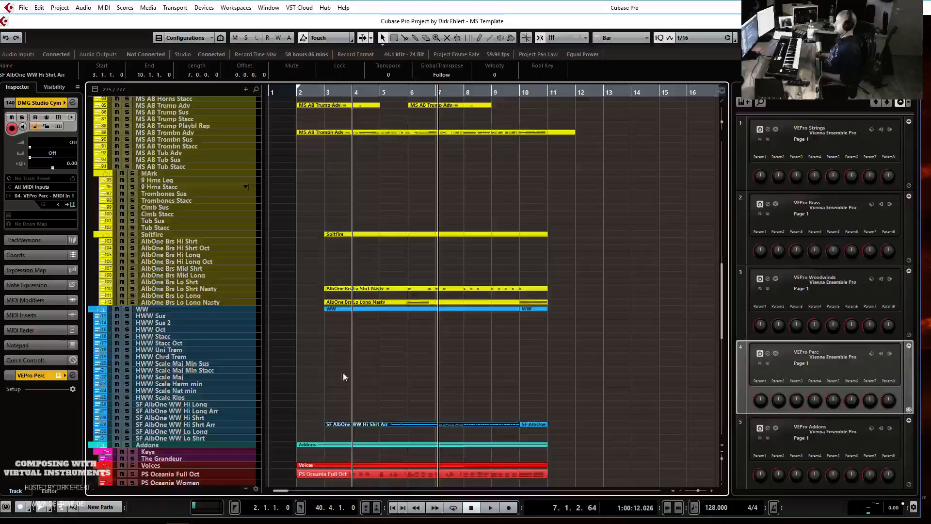
{"action": "left_click", "coordinate": [324, 92]}
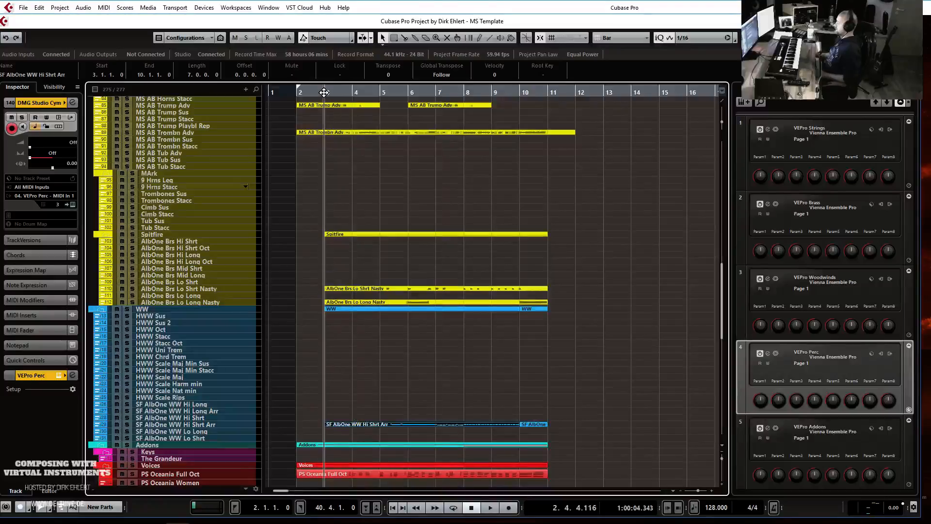
{"action": "left_click", "coordinate": [194, 426]}
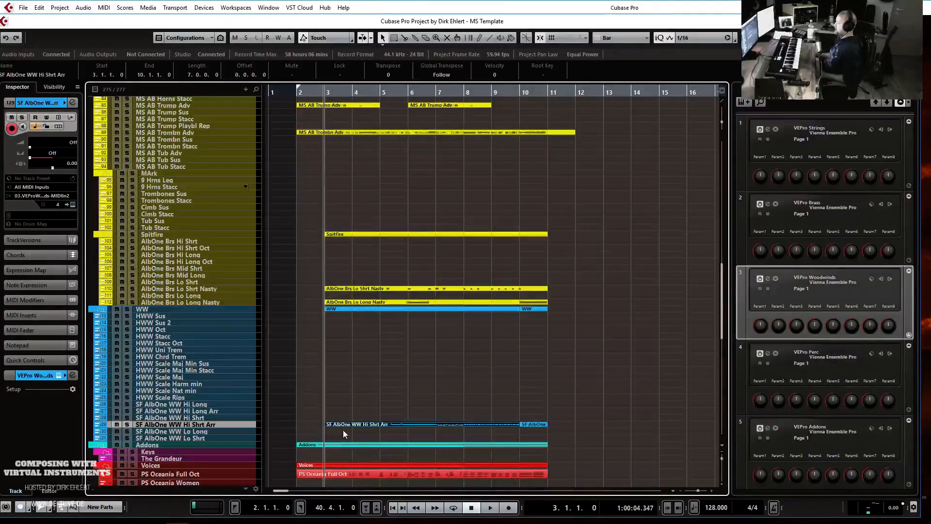
{"action": "left_click_drag", "start_coordinate": [336, 424], "coordinate": [336, 417]}
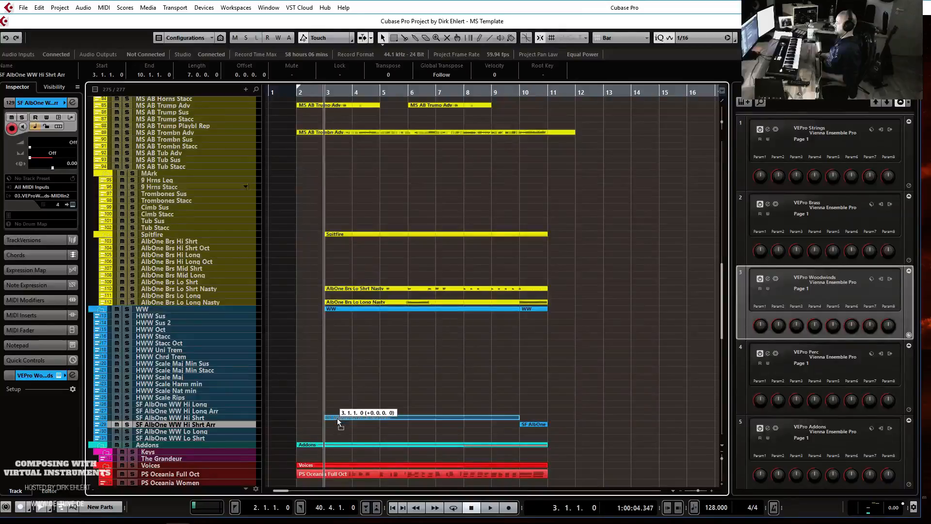
- Audition the SF AlbOne WW Hi Shrt part from bar 3 to bar 7, comparing it soloed and within the full mix
{"action": "left_click", "coordinate": [212, 418]}
{"action": "key", "text": "s"}
{"action": "key", "text": "space"}
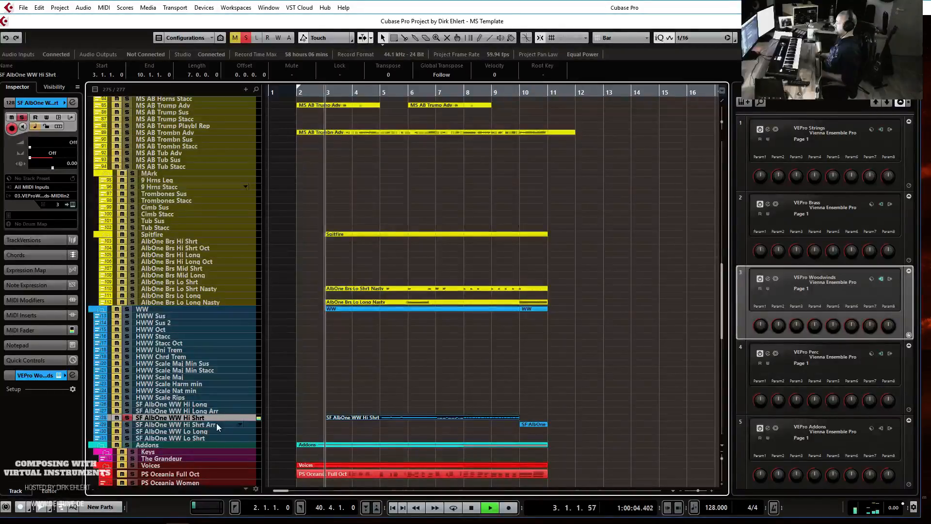
{"action": "left_click", "coordinate": [127, 418]}
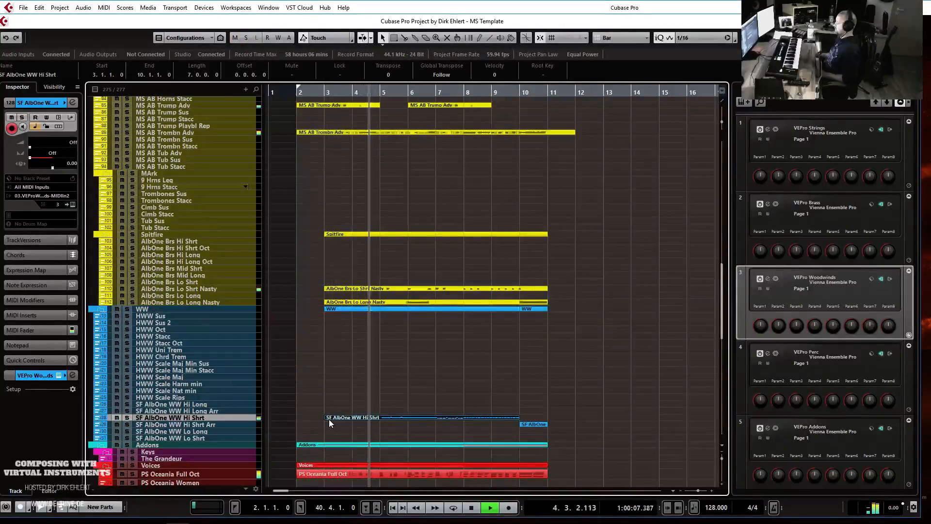
{"action": "left_click", "coordinate": [127, 418]}
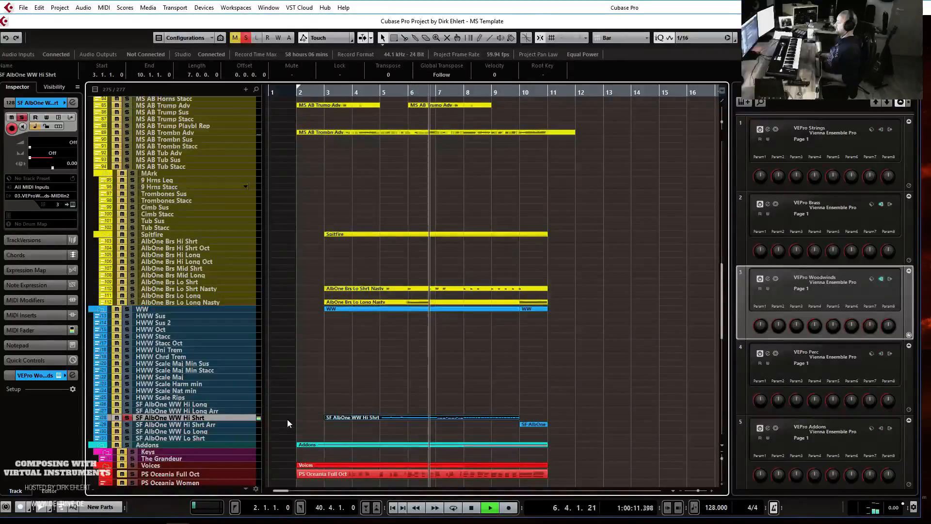
{"action": "key", "text": "space"}
- Set the SF AlbOne WW Hi Shrt track delay to -10.00 and play the soloed part from bar 3 into bar 4
{"action": "double_click", "coordinate": [70, 163]}
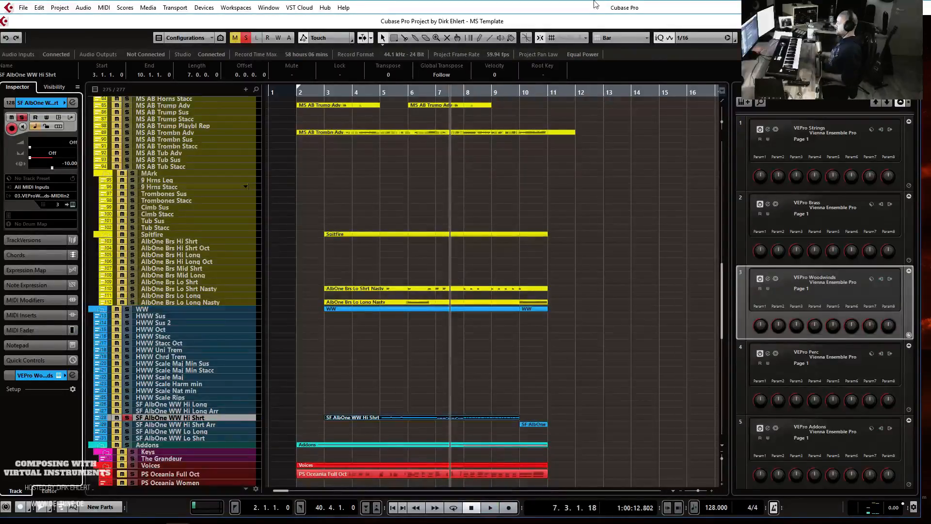
{"action": "left_click", "coordinate": [329, 92]}
{"action": "key", "text": "space"}
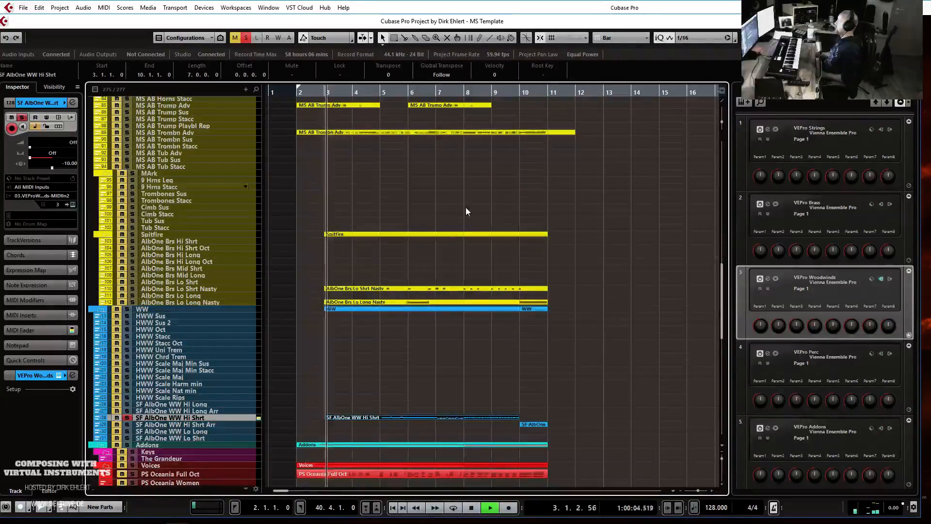
{"action": "key", "text": "space"}
- Unsolo SF AlbOne WW Hi Shrt and play the full arrangement from bar 3
{"action": "left_click", "coordinate": [127, 417]}
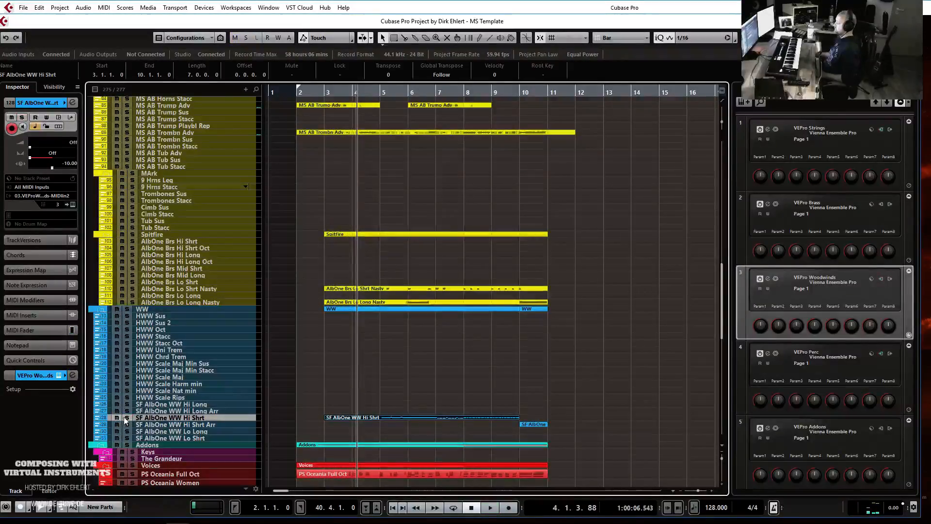
{"action": "scroll", "coordinate": [503, 278], "scroll_direction": "up", "scroll_amount": 8}
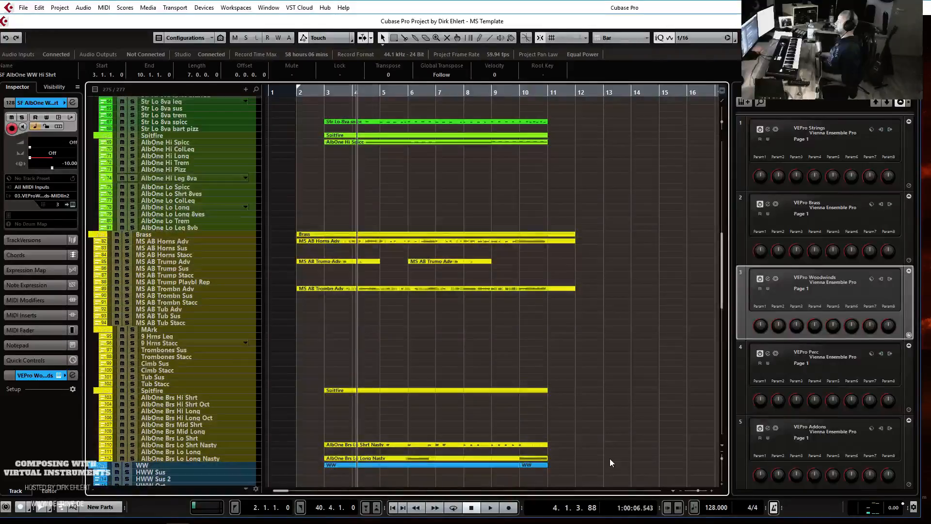
{"action": "key", "text": "space"}
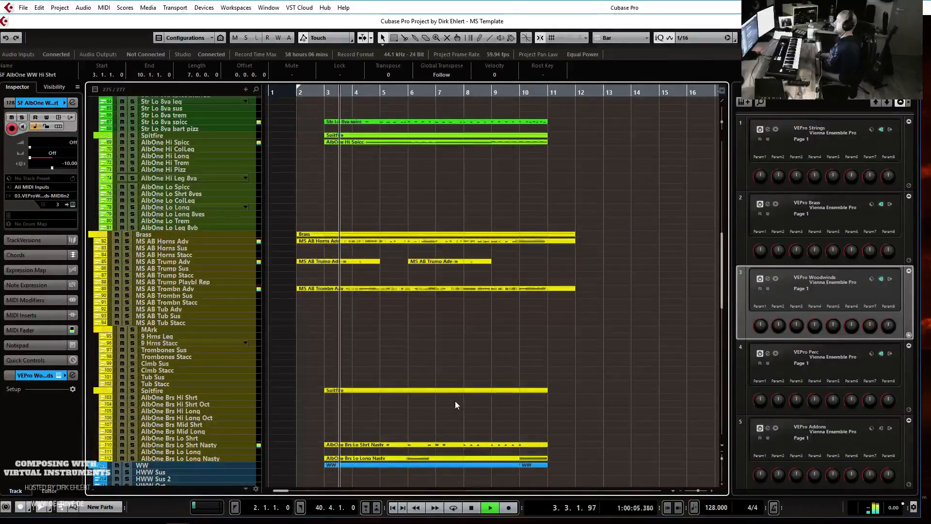
{"action": "key", "text": "h"}
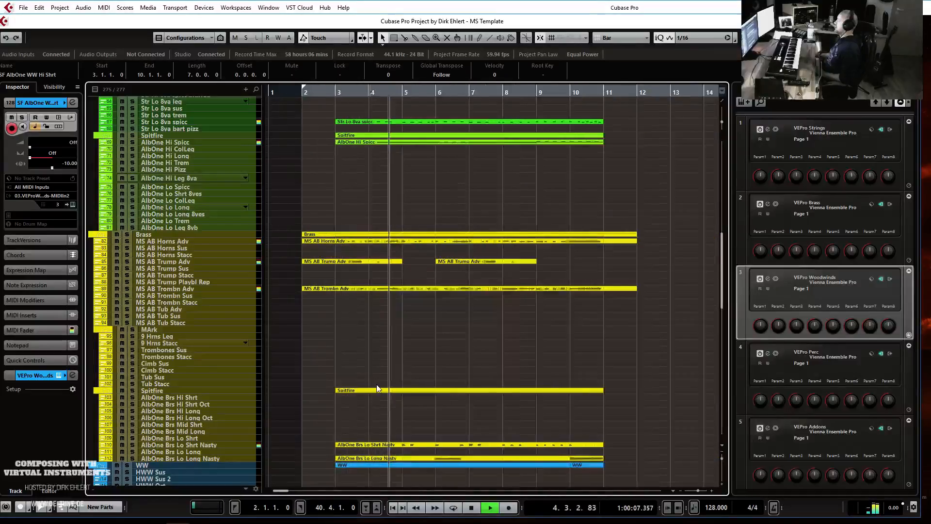
{"action": "key", "text": "g"}
{"action": "key", "text": "g"}
{"action": "scroll", "coordinate": [441, 305], "scroll_direction": "down", "scroll_amount": 8}
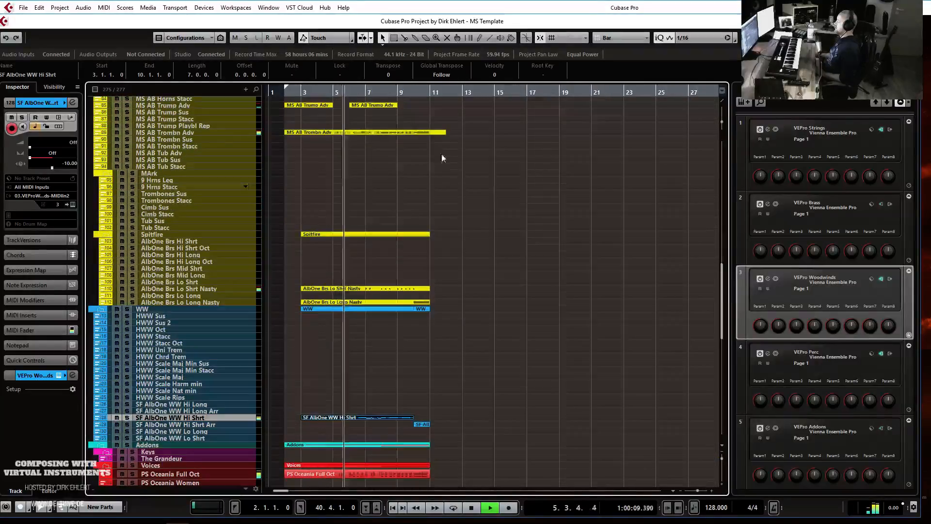
- Shorten the MS AB Trombn Adv and MS AB Horns Adv parts to end at bar 11 during playback
{"action": "left_click_drag", "start_coordinate": [446, 133], "coordinate": [438, 136]}
{"action": "scroll", "coordinate": [486, 179], "scroll_direction": "up", "scroll_amount": 5}
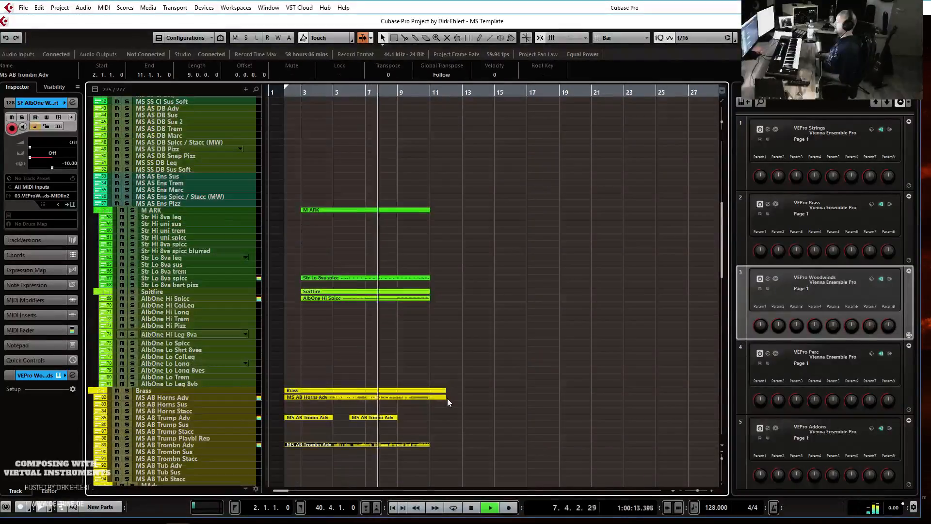
{"action": "left_click_drag", "start_coordinate": [445, 398], "coordinate": [430, 398]}
{"action": "scroll", "coordinate": [470, 414], "scroll_direction": "down", "scroll_amount": 10}
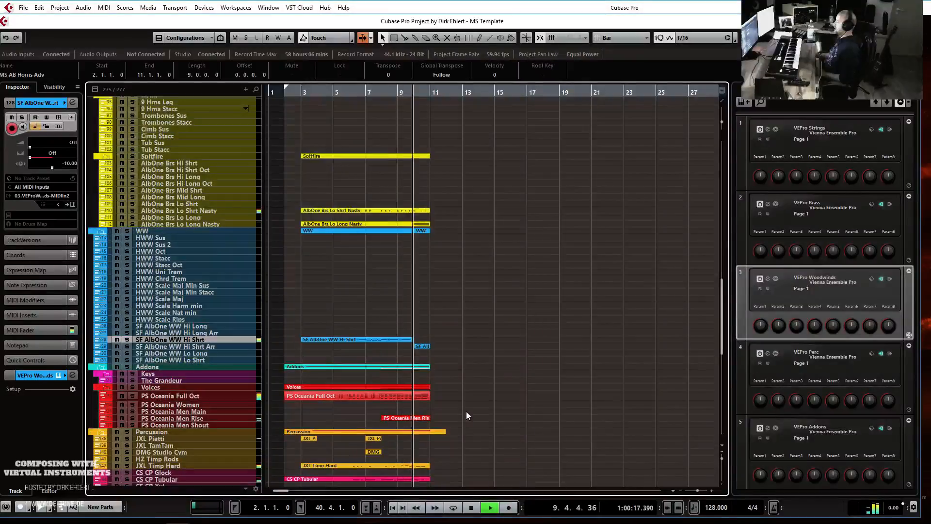
{"action": "key", "text": "h"}
{"action": "key", "text": "h"}
{"action": "key", "text": "h"}
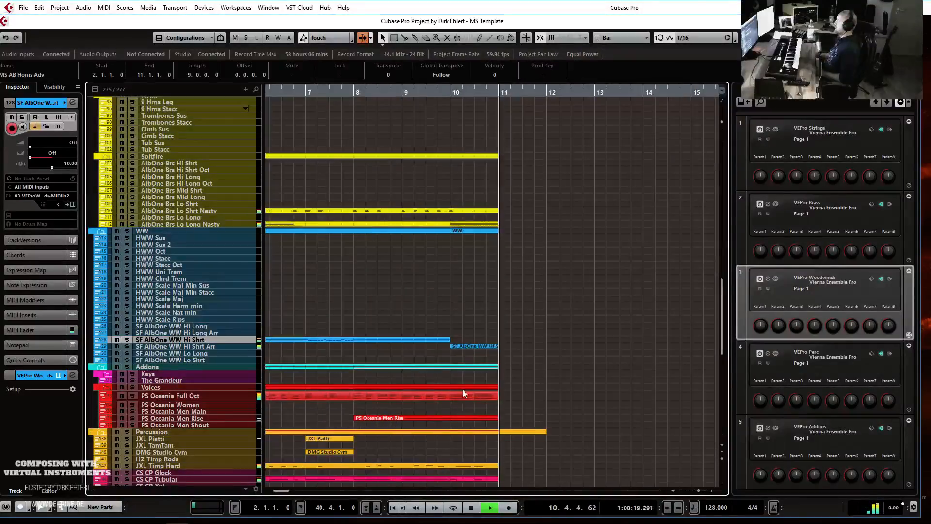
{"action": "key", "text": "space"}
{"action": "scroll", "coordinate": [581, 323], "scroll_direction": "left", "scroll_amount": 3}
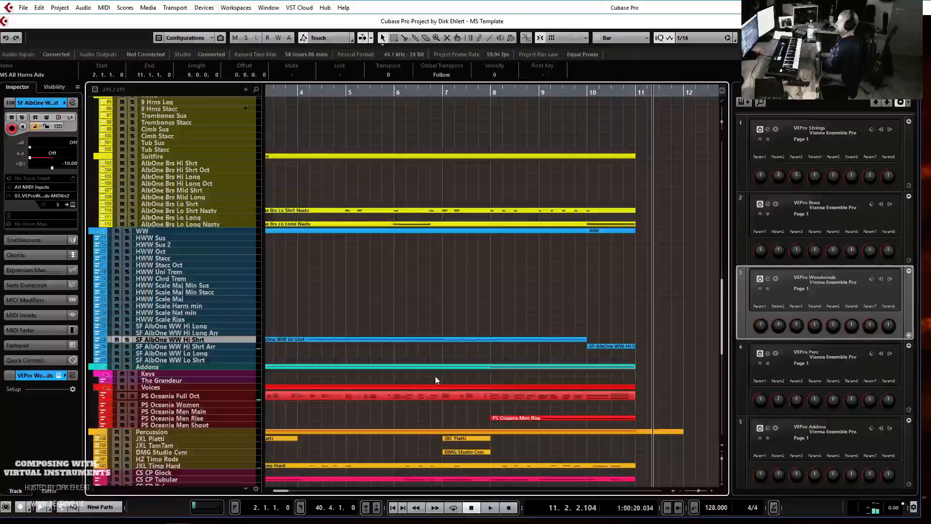
- Try the PS Oceania men's voice tracks, record a PS Oceania Men Shout note at bar 11 and open the part for editing
{"action": "left_click", "coordinate": [215, 411]}
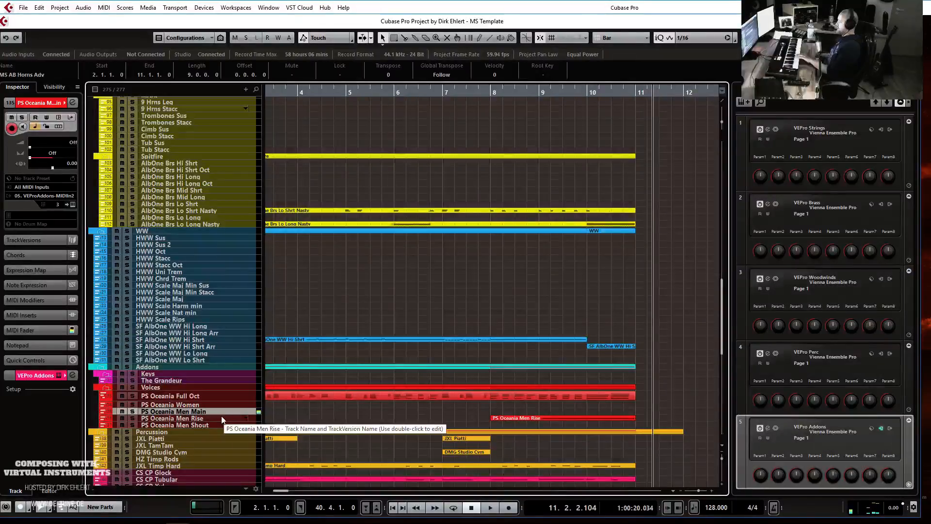
{"action": "left_click", "coordinate": [205, 419]}
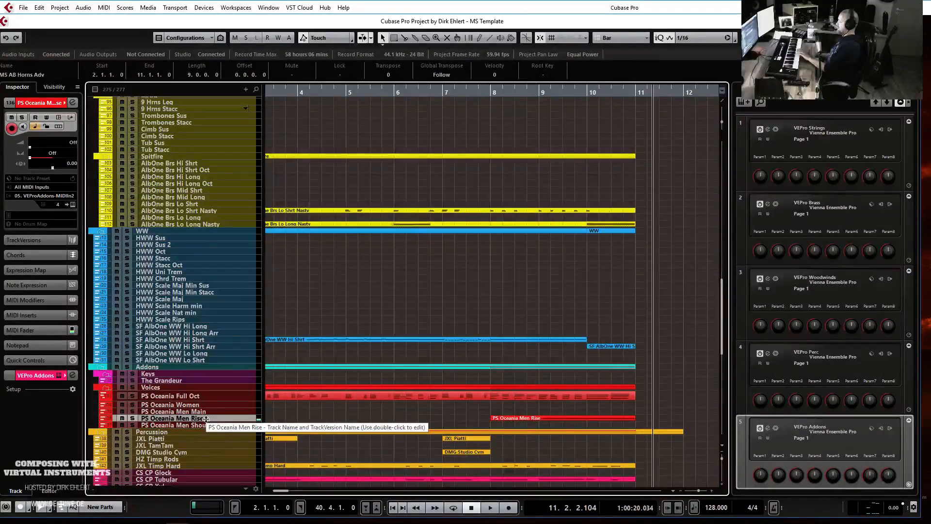
{"action": "left_click", "coordinate": [193, 424]}
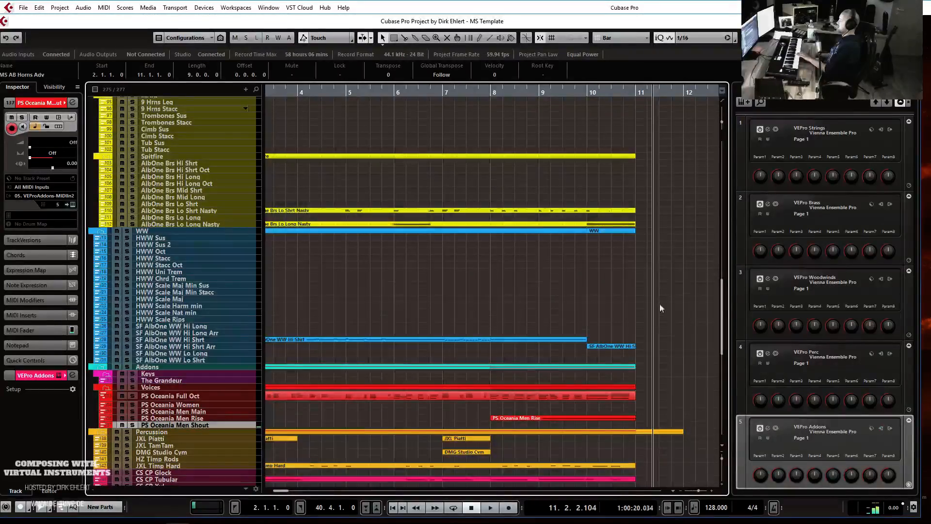
{"action": "left_click", "coordinate": [637, 93]}
{"action": "key", "text": "KP_Multiply"}
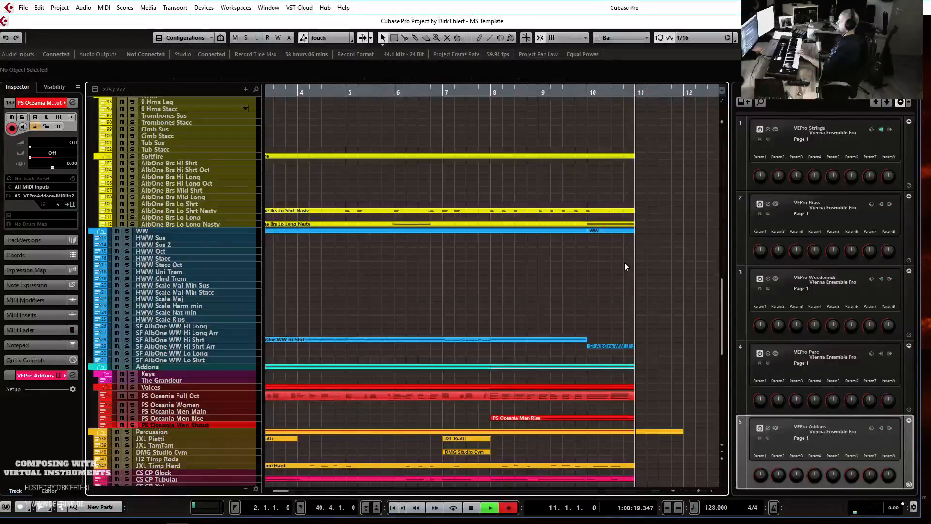
{"action": "key", "text": "space"}
{"action": "key", "text": "ctrl+e"}
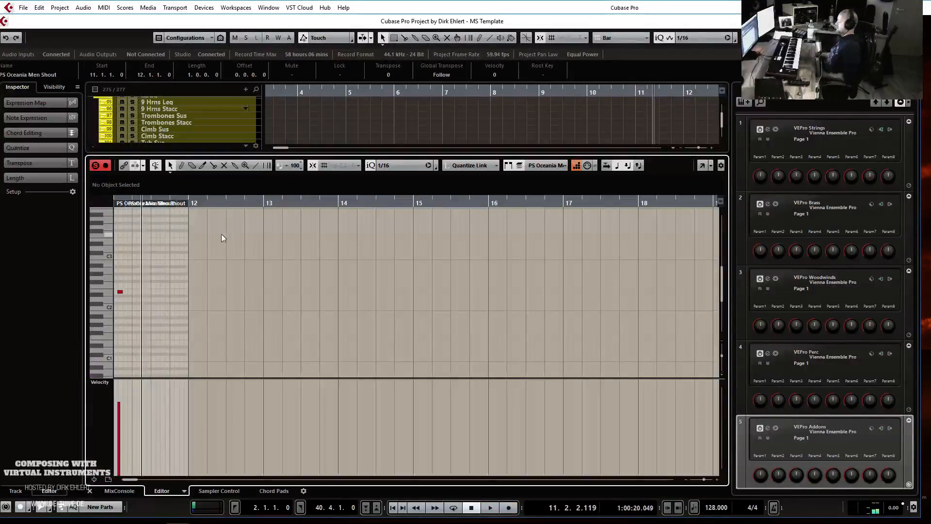
- Extend the PS Oceania Men Shout part back to bar 10, set its note's start to 10.4.4.72 and play it
{"action": "left_click_drag", "start_coordinate": [429, 207], "coordinate": [353, 210]}
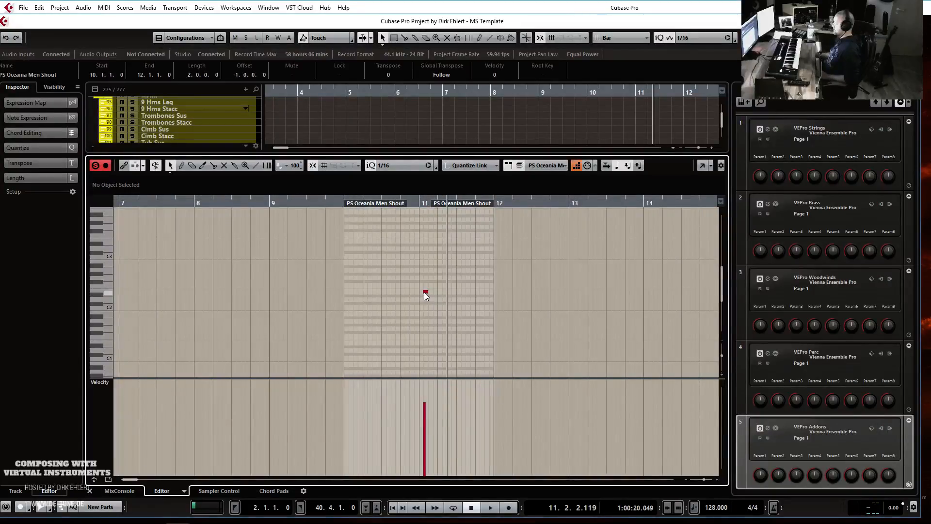
{"action": "left_click_drag", "start_coordinate": [424, 293], "coordinate": [409, 293]}
{"action": "scroll", "coordinate": [420, 296], "scroll_direction": "up", "scroll_amount": 3}
{"action": "scroll", "coordinate": [411, 297], "scroll_direction": "up", "scroll_amount": 3}
{"action": "left_click", "coordinate": [151, 207]}
{"action": "key", "text": "space"}
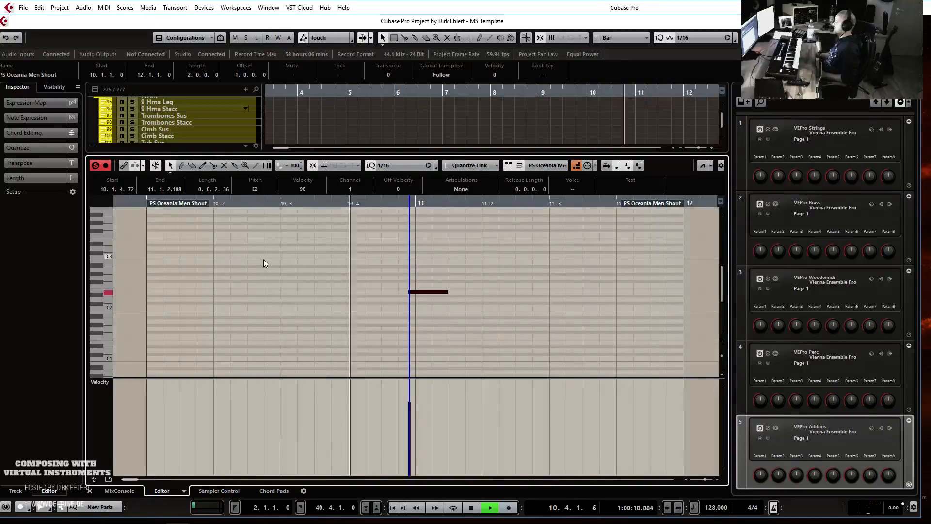
- Pull the PS Oceania Men Shout note's start back to 10.4.4.20 and finally 10.4.3.116, replaying from bar 10, and close the editor
{"action": "key", "text": "space"}
{"action": "left_click_drag", "start_coordinate": [411, 293], "coordinate": [402, 293]}
{"action": "left_click", "coordinate": [139, 204]}
{"action": "key", "text": "space"}
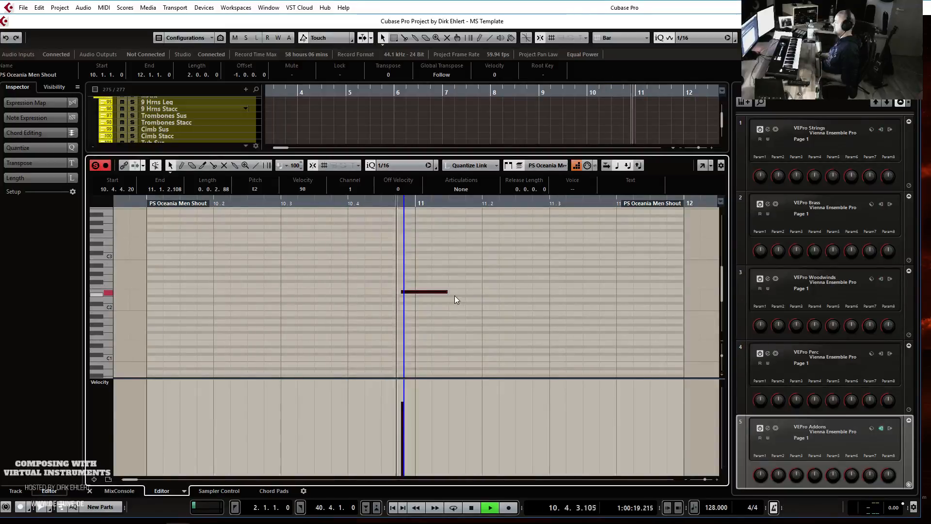
{"action": "key", "text": "space"}
{"action": "left_click_drag", "start_coordinate": [403, 293], "coordinate": [398, 292]}
{"action": "left_click", "coordinate": [138, 206]}
{"action": "key", "text": "space"}
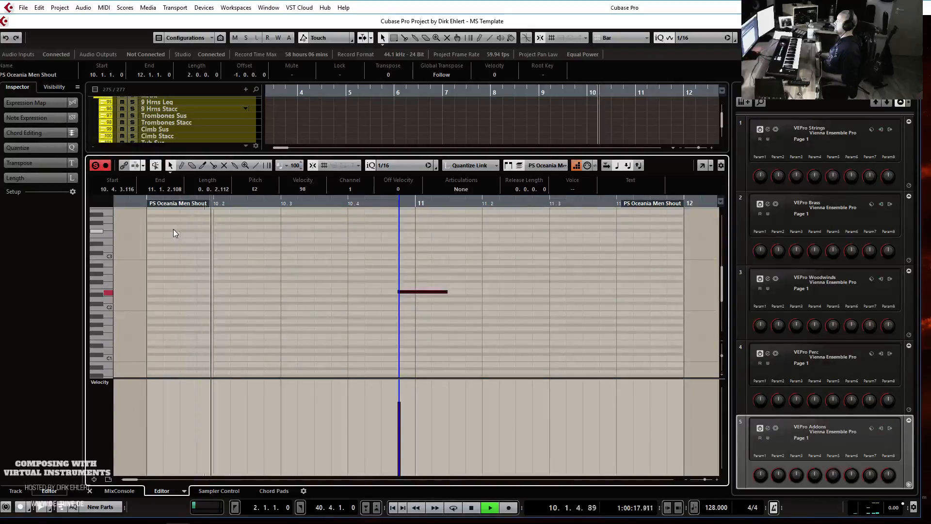
{"action": "key", "text": "space"}
{"action": "key", "text": "Return"}
{"action": "key", "text": "g"}
{"action": "key", "text": "g"}
{"action": "key", "text": "g"}
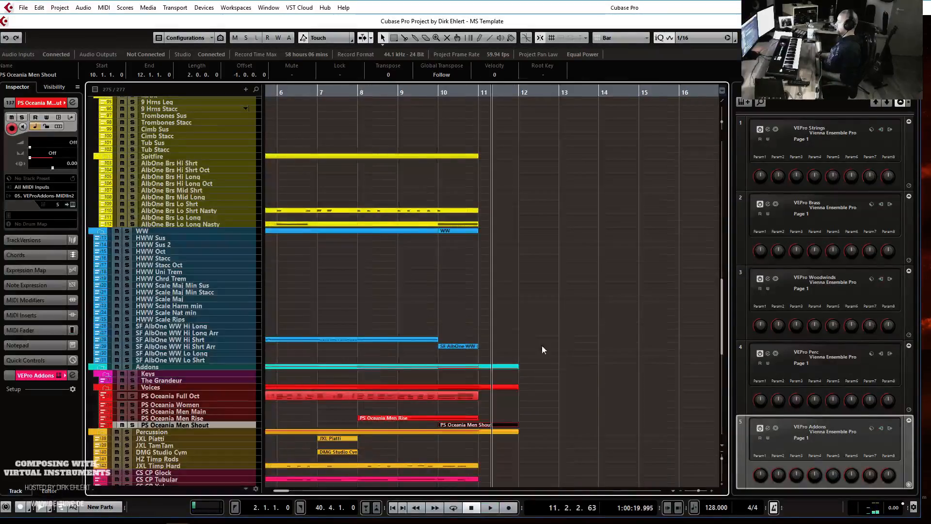
- Enlarge the PS Oceania Full Oct track, split its part at bar 3 and duplicate the eight-bar section to bar 11
{"action": "left_click", "coordinate": [319, 398]}
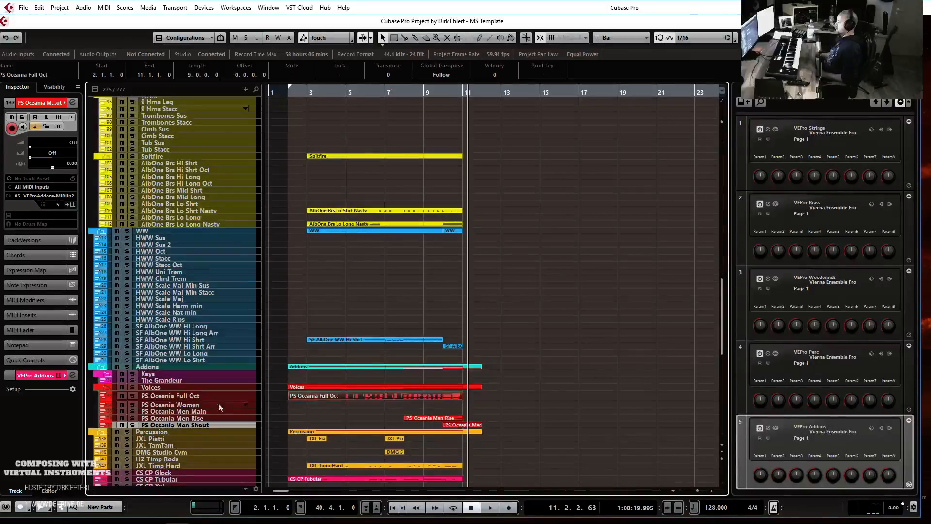
{"action": "left_click_drag", "start_coordinate": [188, 399], "coordinate": [191, 432]}
{"action": "left_click_drag", "start_coordinate": [290, 427], "coordinate": [307, 425]}
{"action": "double_click", "coordinate": [313, 415]}
{"action": "key", "text": "ctrl+e"}
{"action": "key", "text": "ctrl+d"}
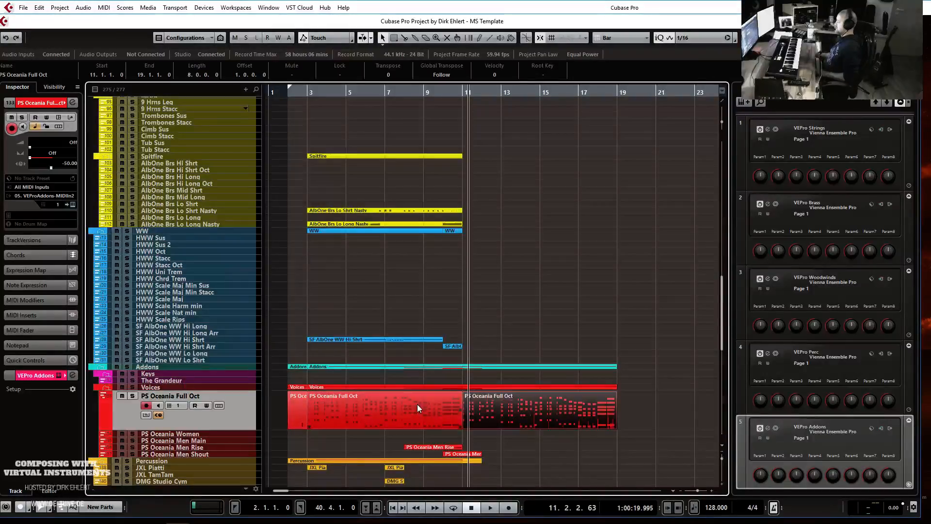
- Duplicate the SF AlbOne WW Hi Shrt, WW Hi Shrt Arr and both AlbOne Brs Lo Nasty parts to follow from bar 11
{"action": "left_click_drag", "start_coordinate": [406, 318], "coordinate": [453, 347]}
{"action": "key", "text": "ctrl+d"}
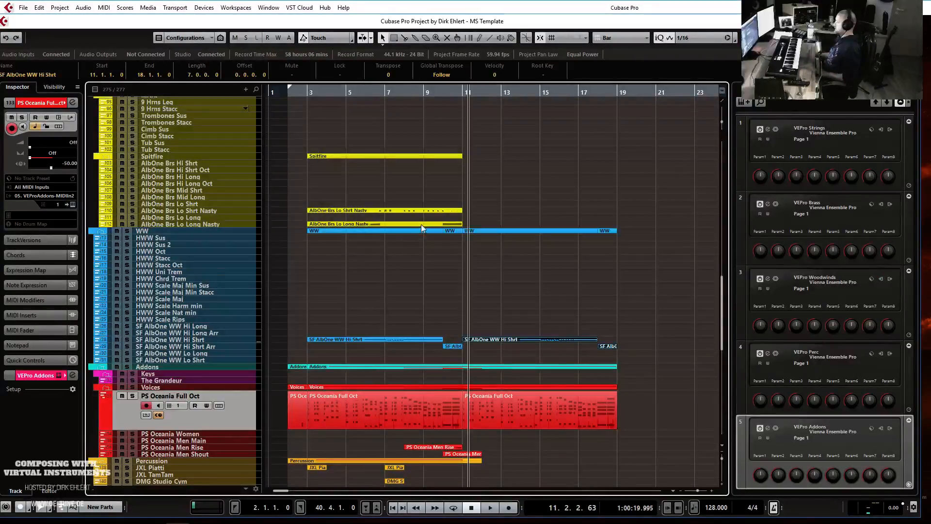
{"action": "scroll", "coordinate": [421, 224], "scroll_direction": "up", "scroll_amount": 4}
{"action": "left_click_drag", "start_coordinate": [346, 264], "coordinate": [423, 381]}
{"action": "key", "text": "ctrl+d"}
{"action": "scroll", "coordinate": [417, 272], "scroll_direction": "down", "scroll_amount": 4}
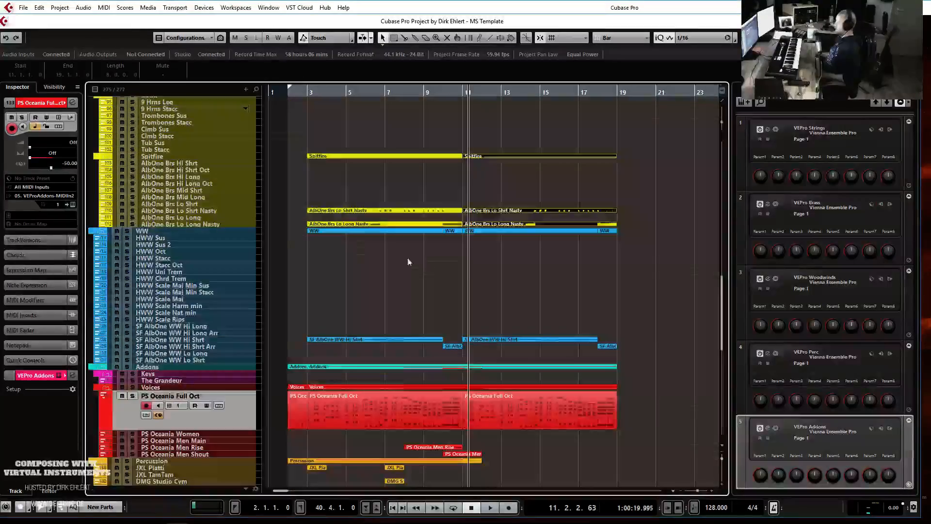
- Copy the AlbOne Brs Lo Shrt Nasty part at bar 3 to SF AlbOne WW Lo Shrt and open the copy for editing
{"action": "left_click", "coordinate": [335, 211]}
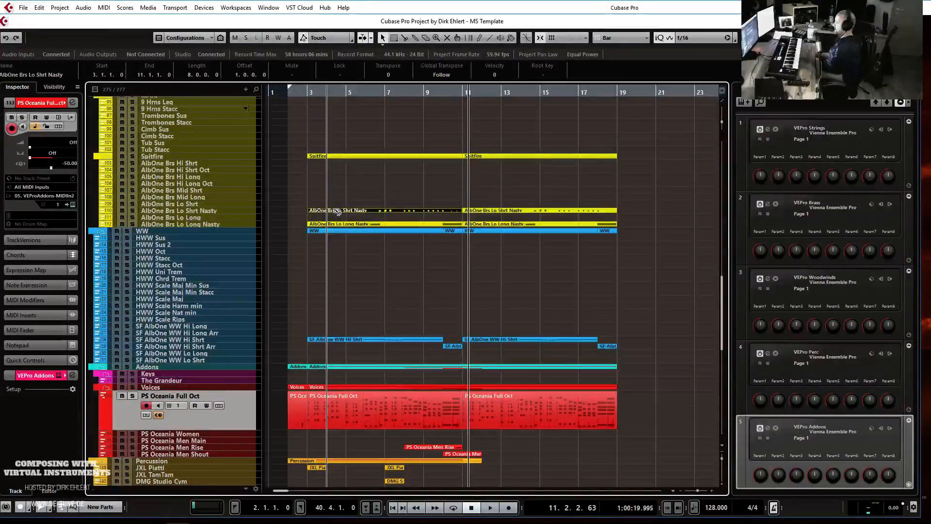
{"action": "left_click_drag", "start_coordinate": [337, 212], "coordinate": [333, 361]}
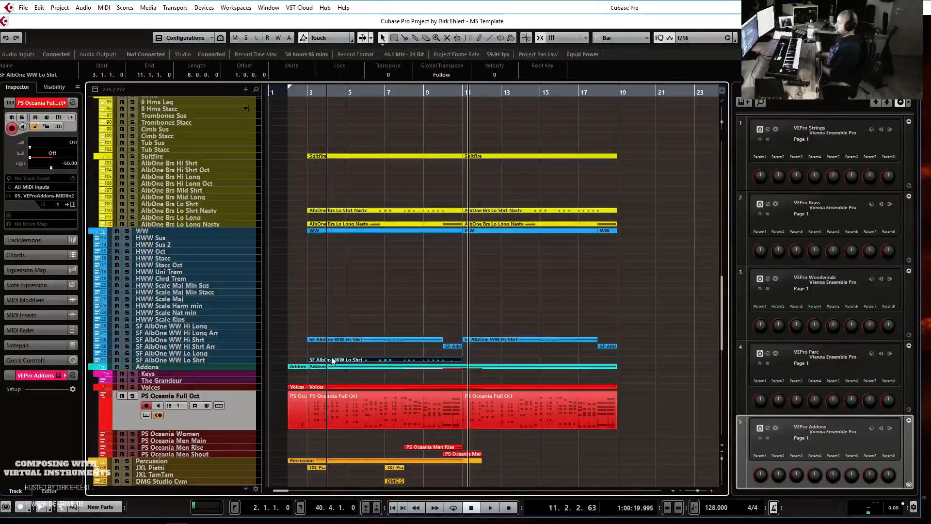
{"action": "double_click", "coordinate": [333, 360]}
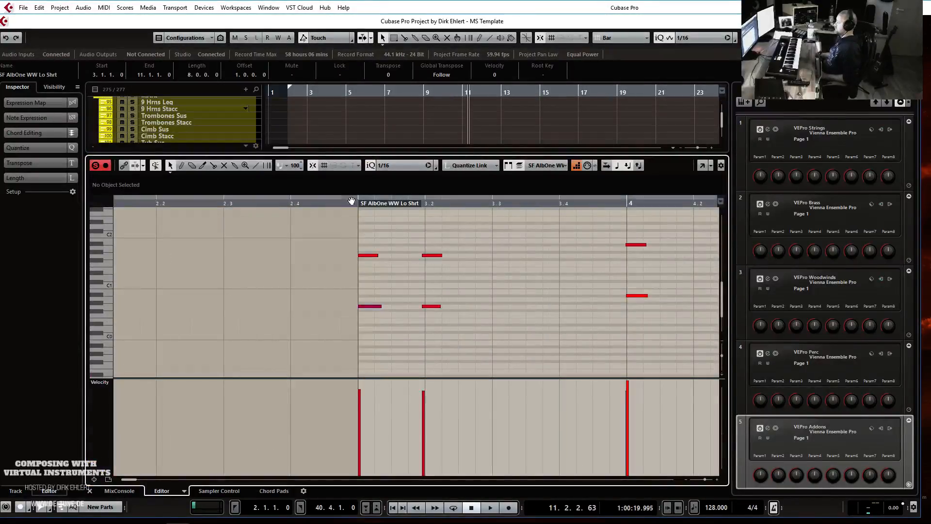
- Play the SF AlbOne WW Lo Shrt part from bar 3 to bar 7 while reviewing its notes
{"action": "left_click", "coordinate": [341, 199]}
{"action": "key", "text": "space"}
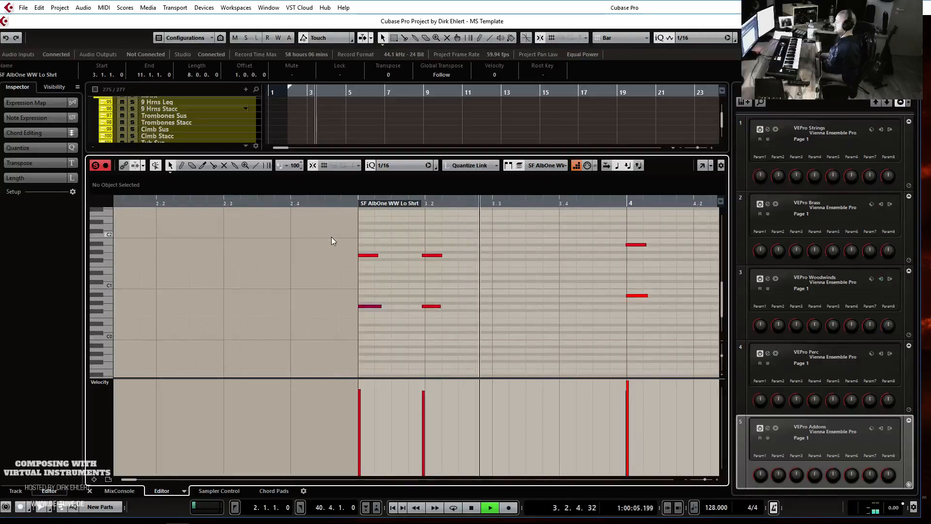
{"action": "key", "text": "g"}
{"action": "key", "text": "g"}
{"action": "key", "text": "g"}
{"action": "key", "text": "g"}
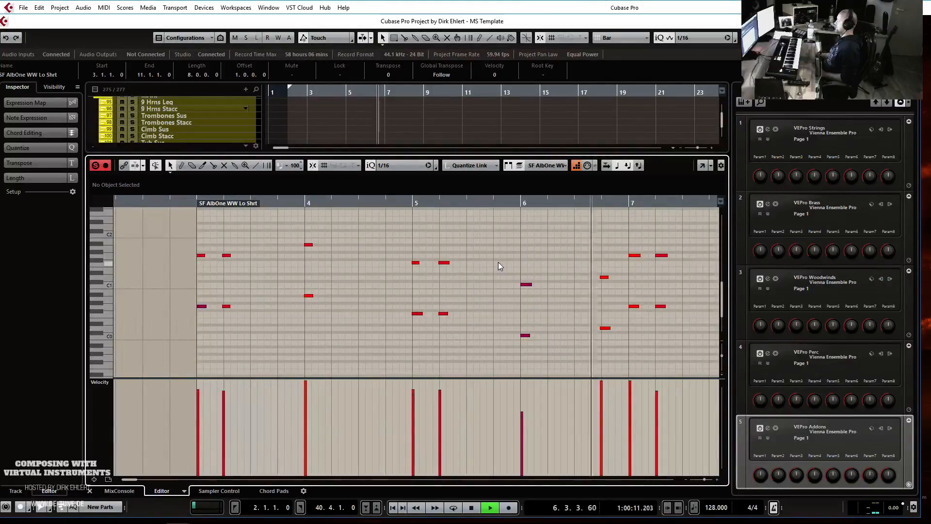
{"action": "key", "text": "space"}
{"action": "key", "text": "ctrl+e"}
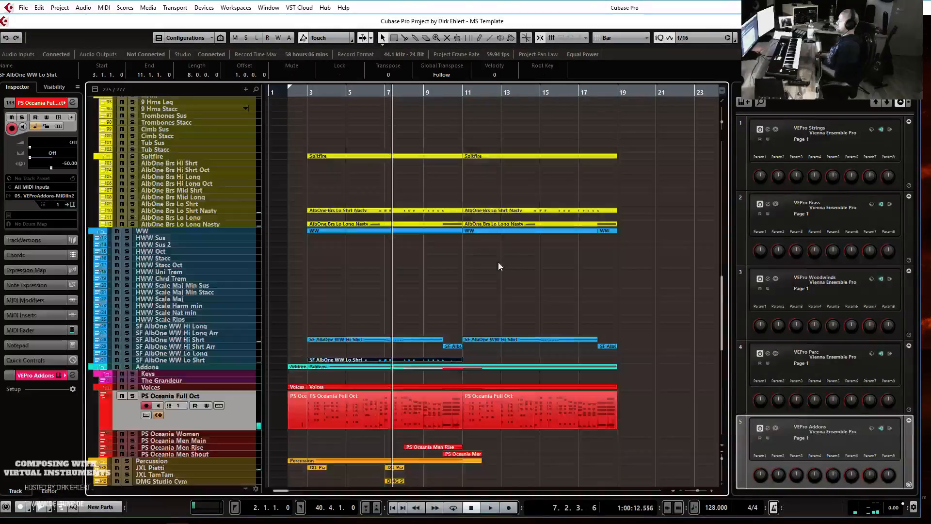
- Duplicate the SF AlbOne WW Lo Shrt part to bar 11 and play the arrangement from bar 2
{"action": "key", "text": "ctrl+d"}
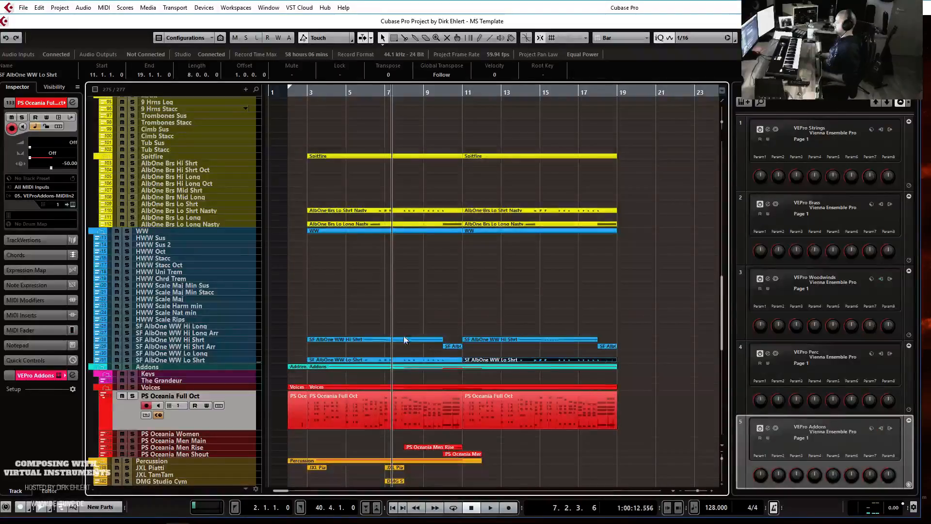
{"action": "left_click", "coordinate": [295, 93]}
{"action": "key", "text": "space"}
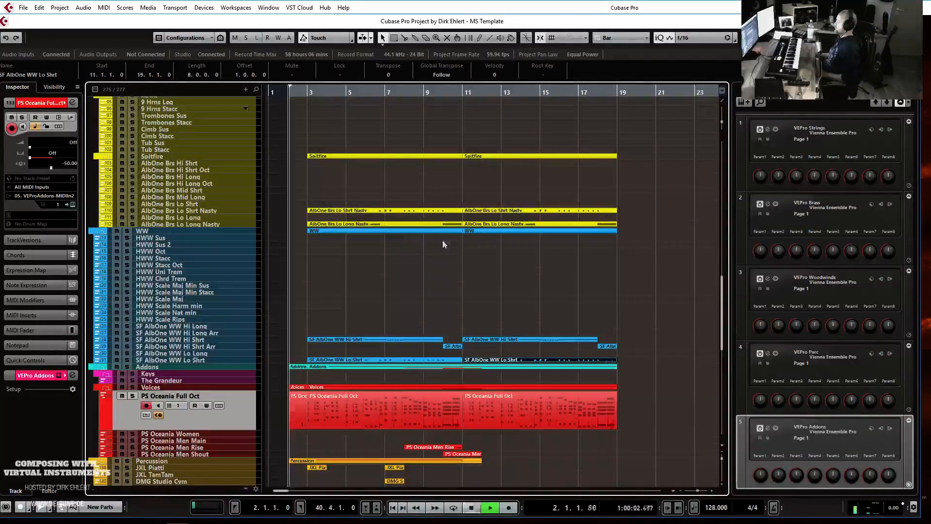
- Duplicate the string section parts above the M ARK folder to continue from bar 11
{"action": "scroll", "coordinate": [448, 223], "scroll_direction": "up", "scroll_amount": 15}
{"action": "left_click_drag", "start_coordinate": [486, 209], "coordinate": [386, 240]}
{"action": "key", "text": "ctrl+d"}
{"action": "left_click_drag", "start_coordinate": [402, 311], "coordinate": [427, 335]}
{"action": "key", "text": "ctrl+d"}
{"action": "left_click_drag", "start_coordinate": [210, 353], "coordinate": [216, 380]}
{"action": "left_click_drag", "start_coordinate": [289, 374], "coordinate": [477, 440]}
{"action": "key", "text": "ctrl+d"}
{"action": "scroll", "coordinate": [542, 321], "scroll_direction": "down", "scroll_amount": 3}
{"action": "scroll", "coordinate": [542, 320], "scroll_direction": "down", "scroll_amount": 3}
- Duplicate the Str Lo 8va spicc and AlbOne Hi Spicc parts to span bars 11 to 19
{"action": "left_click_drag", "start_coordinate": [369, 275], "coordinate": [399, 300]}
{"action": "key", "text": "ctrl+d"}
{"action": "scroll", "coordinate": [423, 263], "scroll_direction": "down", "scroll_amount": 3}
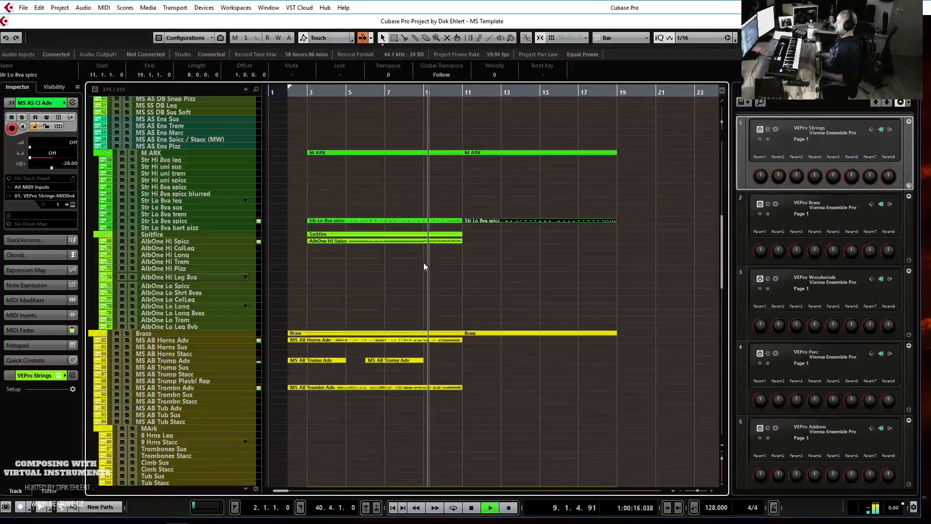
{"action": "left_click", "coordinate": [367, 242]}
{"action": "key", "text": "ctrl+d"}
{"action": "scroll", "coordinate": [498, 291], "scroll_direction": "down", "scroll_amount": 3}
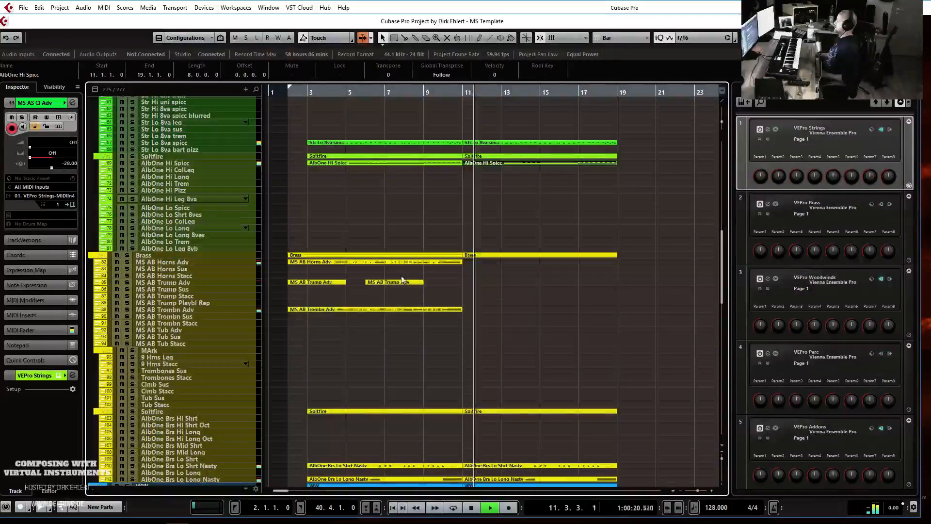
- Duplicate the MS AB Horns Adv part to bar 11 and place a two-bar copy of MS AB Trump Adv there
{"action": "left_click", "coordinate": [379, 264]}
{"action": "key", "text": "ctrl+d"}
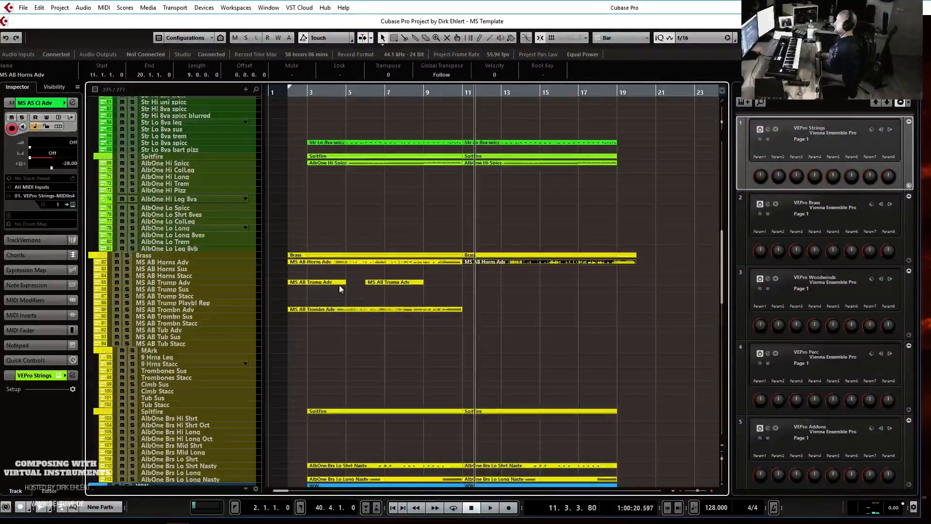
{"action": "left_click_drag", "start_coordinate": [336, 272], "coordinate": [382, 315]}
{"action": "left_click_drag", "start_coordinate": [314, 273], "coordinate": [483, 284]}
{"action": "key", "text": "ctrl+d"}
{"action": "scroll", "coordinate": [476, 295], "scroll_direction": "down", "scroll_amount": 5}
{"action": "scroll", "coordinate": [451, 275], "scroll_direction": "down", "scroll_amount": 5}
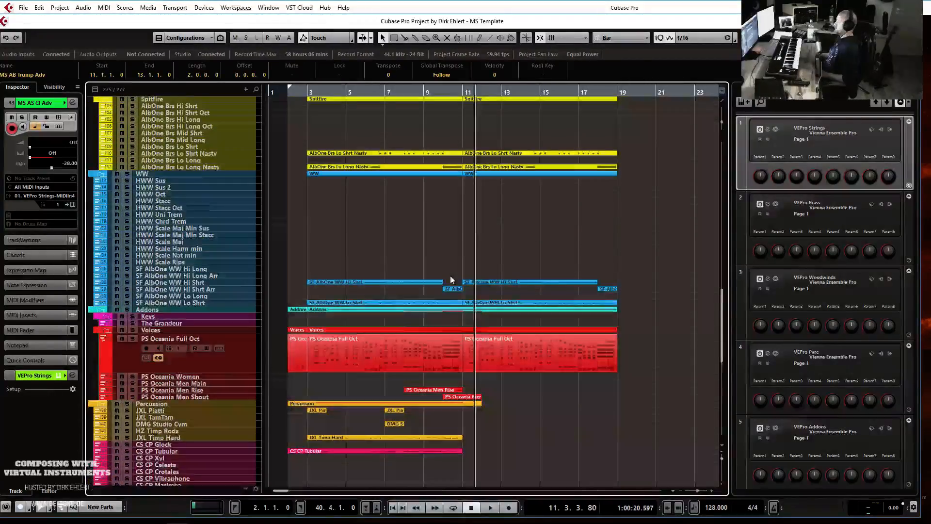
- Trim the start of the CS CP Tubular part to bar 3
{"action": "scroll", "coordinate": [450, 276], "scroll_direction": "down", "scroll_amount": 5}
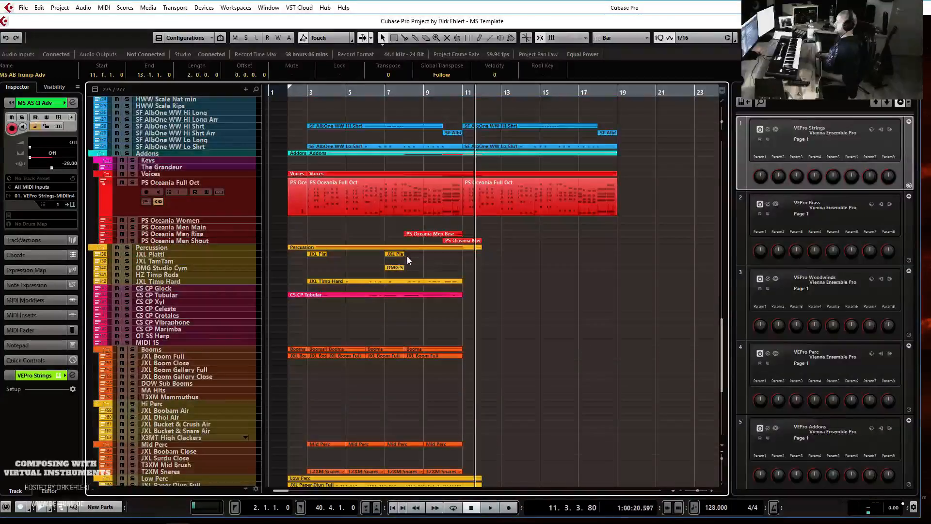
{"action": "left_click", "coordinate": [391, 255]}
{"action": "double_click", "coordinate": [312, 296]}
{"action": "left_click_drag", "start_coordinate": [131, 206], "coordinate": [238, 206]}
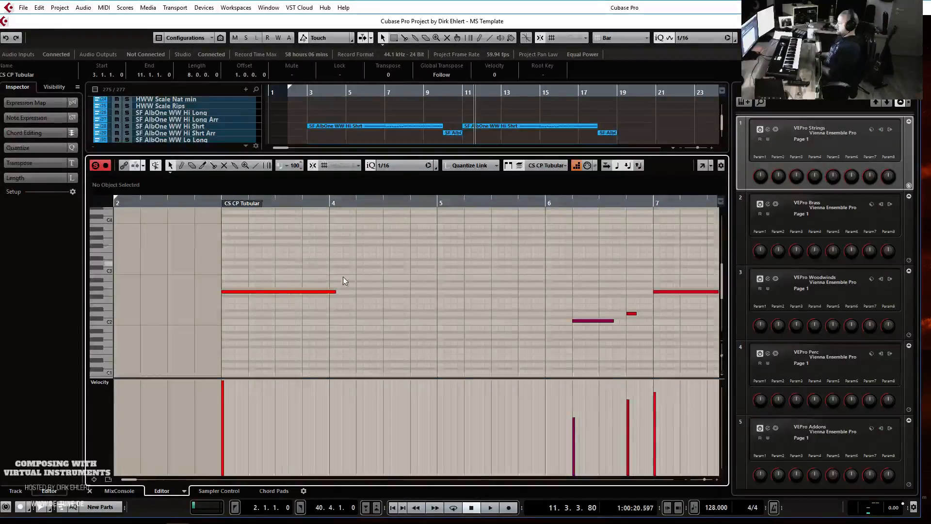
{"action": "key", "text": "Return"}
- Trim the JXL Paper Djun Full part at both ends so it spans bars 3 to 11
{"action": "scroll", "coordinate": [336, 311], "scroll_direction": "down", "scroll_amount": 6}
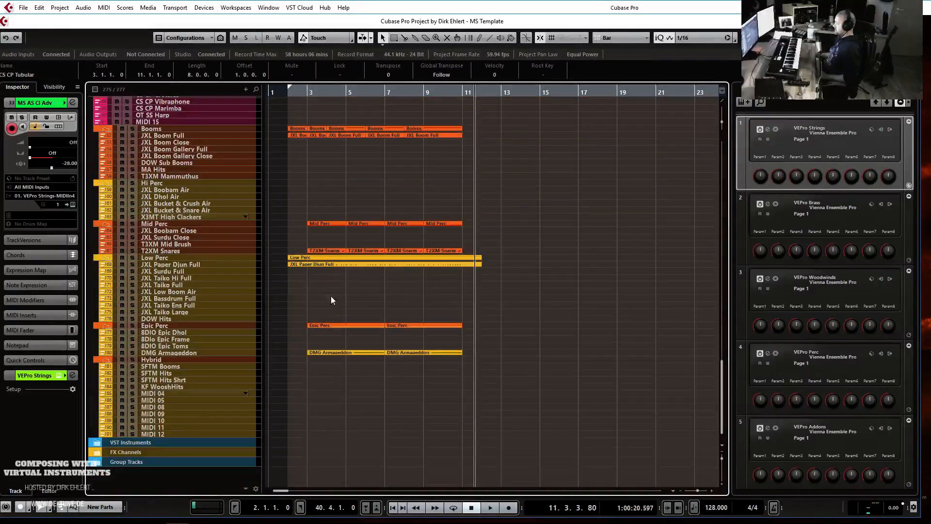
{"action": "double_click", "coordinate": [320, 265]}
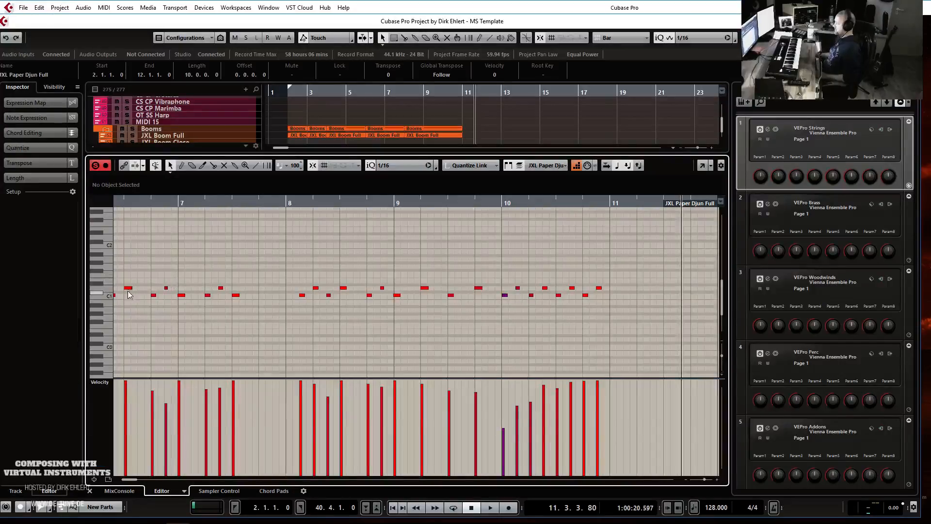
{"action": "scroll", "coordinate": [226, 290], "scroll_direction": "left", "scroll_amount": 10}
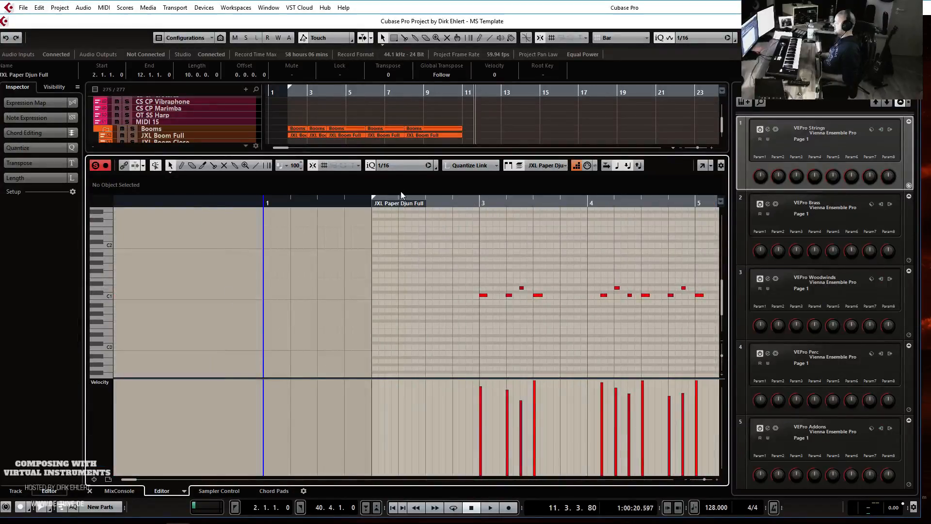
{"action": "left_click_drag", "start_coordinate": [400, 197], "coordinate": [502, 208]}
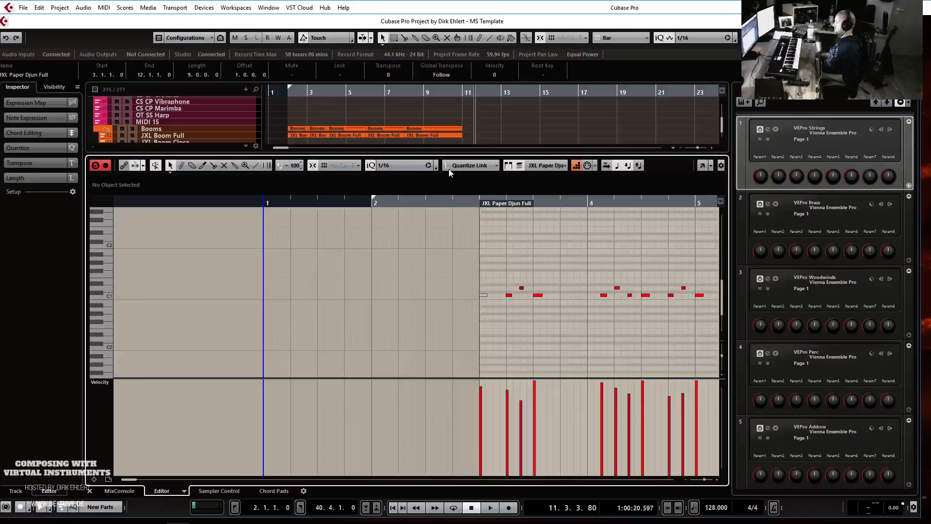
{"action": "left_click_drag", "start_coordinate": [494, 272], "coordinate": [467, 325]}
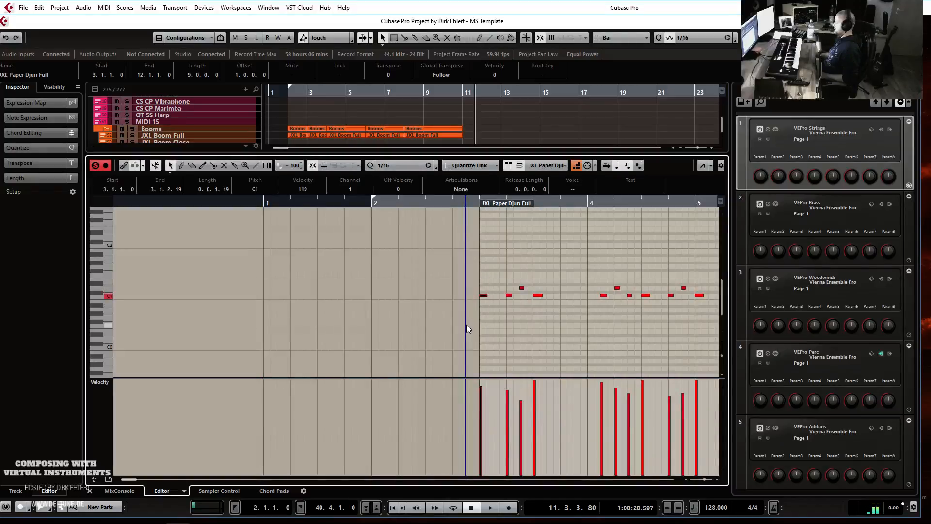
{"action": "key", "text": "Return"}
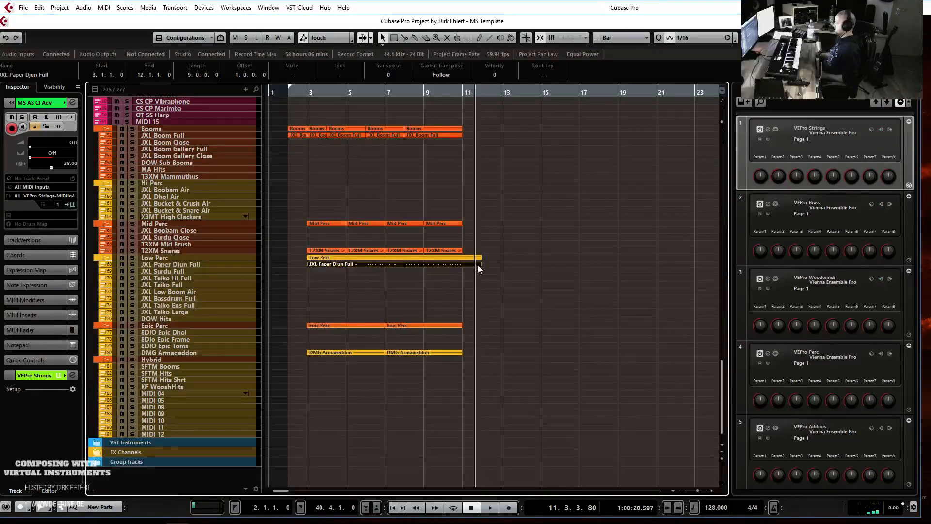
{"action": "left_click_drag", "start_coordinate": [480, 265], "coordinate": [462, 266]}
- Duplicate the percussion parts starting at bar 3, from JXL Piatti down to DMG Armageddon, to continue from bar 11
{"action": "left_click_drag", "start_coordinate": [474, 366], "coordinate": [314, 222]}
{"action": "key", "text": "ctrl+d"}
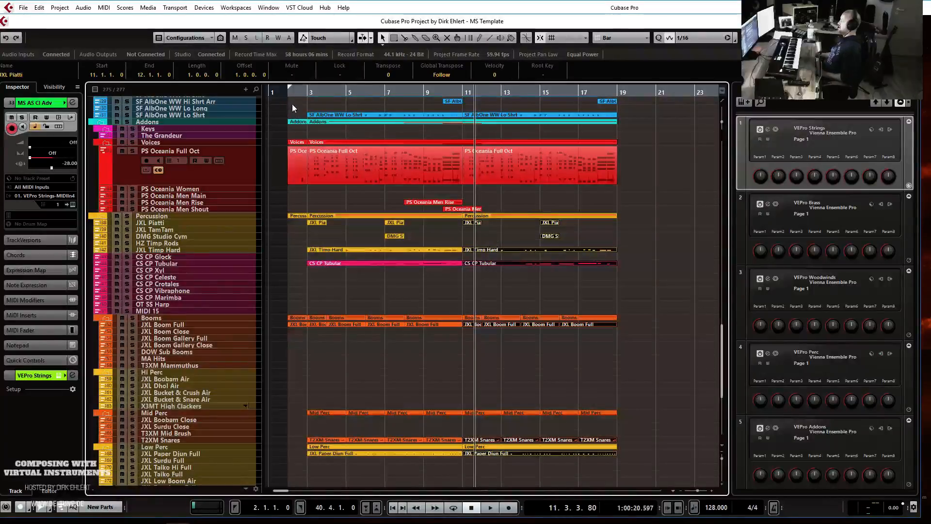
- Set the right locator to bar 19, play the arrangement's opening from bar 2, and turn the cycle on
{"action": "left_click", "coordinate": [619, 92]}
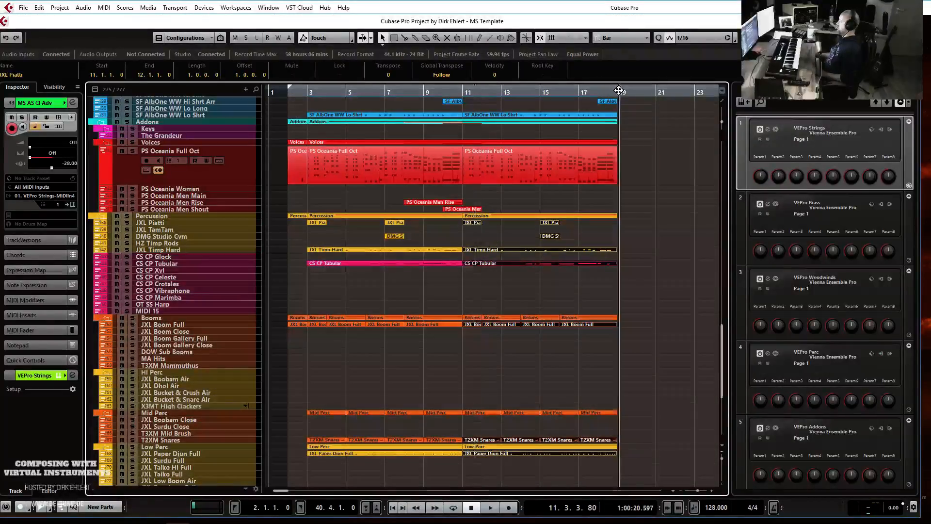
{"action": "key", "text": "ctrl+KP_2"}
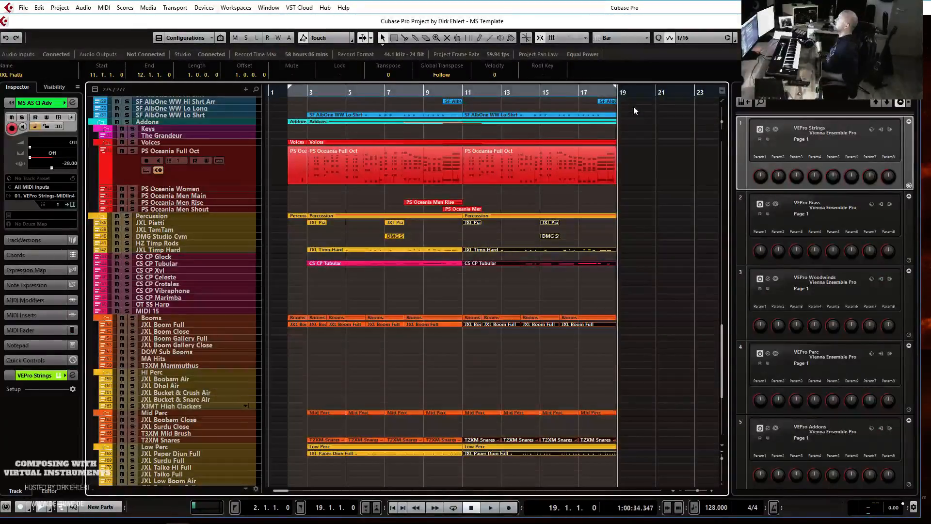
{"action": "key", "text": "KP_1"}
{"action": "key", "text": "space"}
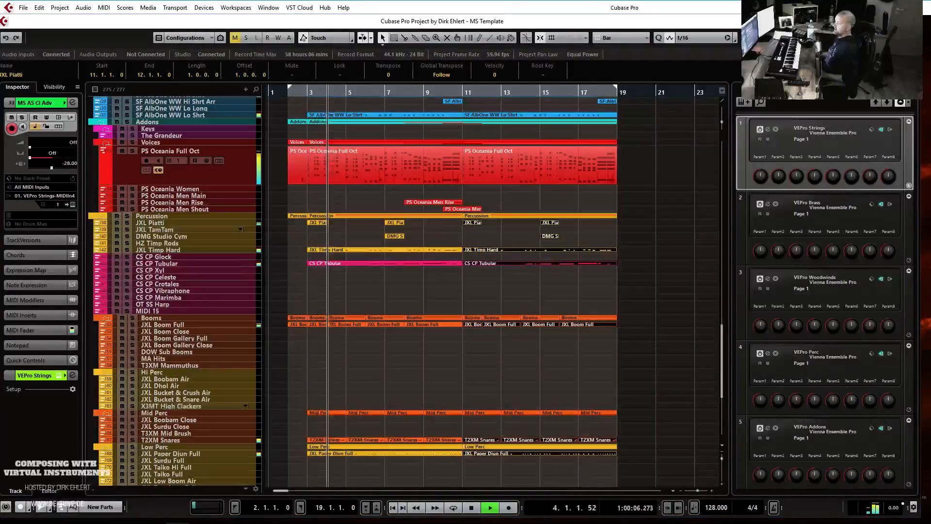
{"action": "key", "text": "space"}
{"action": "left_click", "coordinate": [532, 91]}
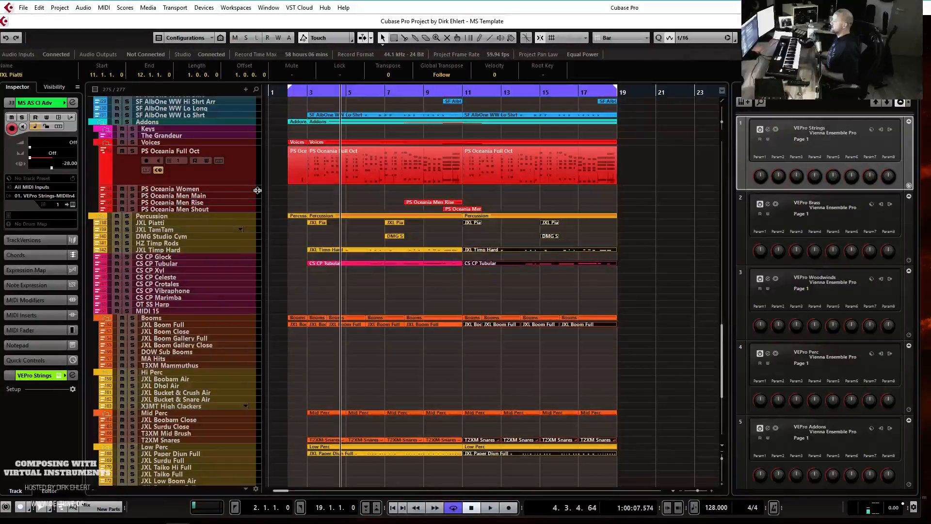
- Reduce the heights of the PS Oceania Full Oct, MS AS Cl Adv and Chord Track tracks
{"action": "left_click_drag", "start_coordinate": [247, 184], "coordinate": [248, 156]}
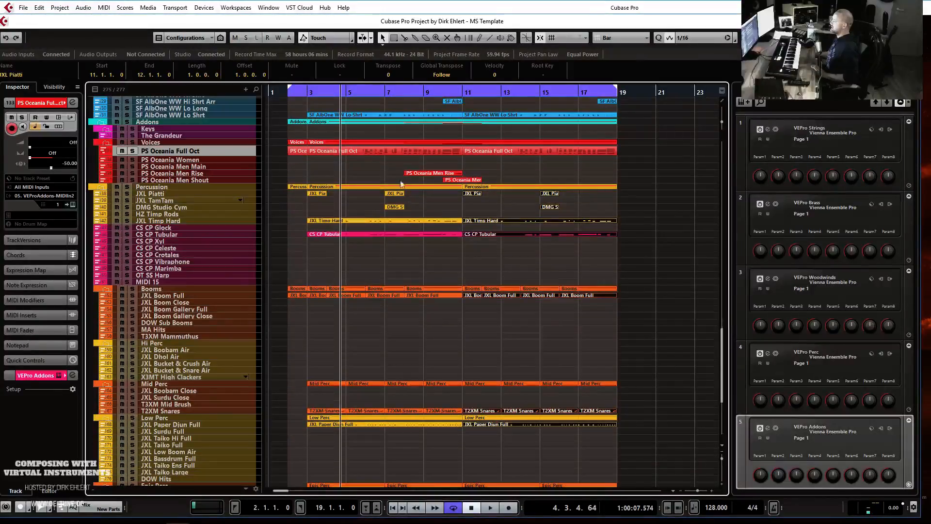
{"action": "scroll", "coordinate": [408, 196], "scroll_direction": "up", "scroll_amount": 20}
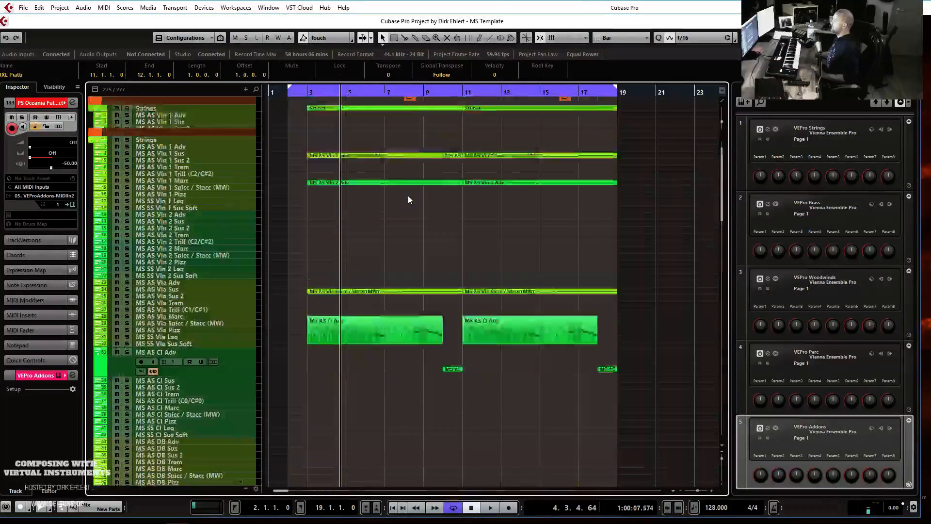
{"action": "left_click", "coordinate": [332, 89]}
{"action": "left_click", "coordinate": [332, 88]}
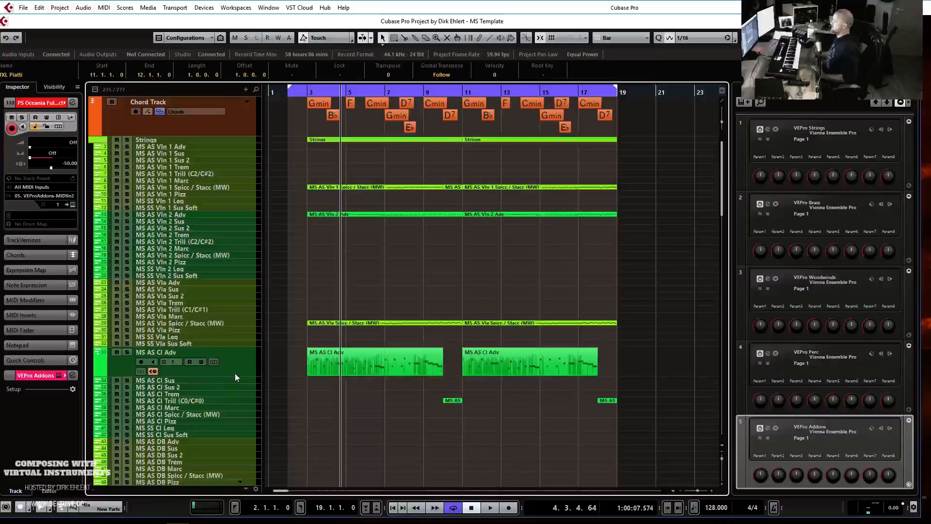
{"action": "left_click_drag", "start_coordinate": [241, 377], "coordinate": [243, 357]}
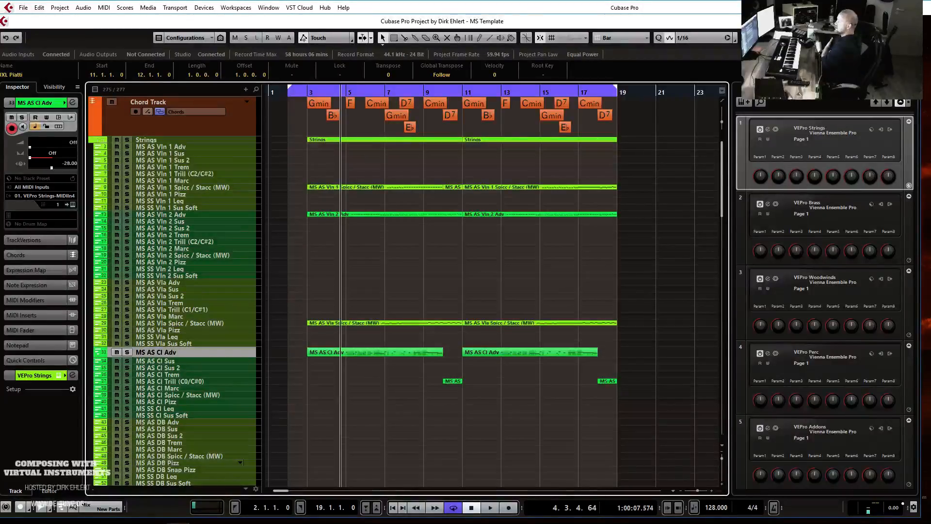
{"action": "left_click_drag", "start_coordinate": [215, 136], "coordinate": [222, 110]}
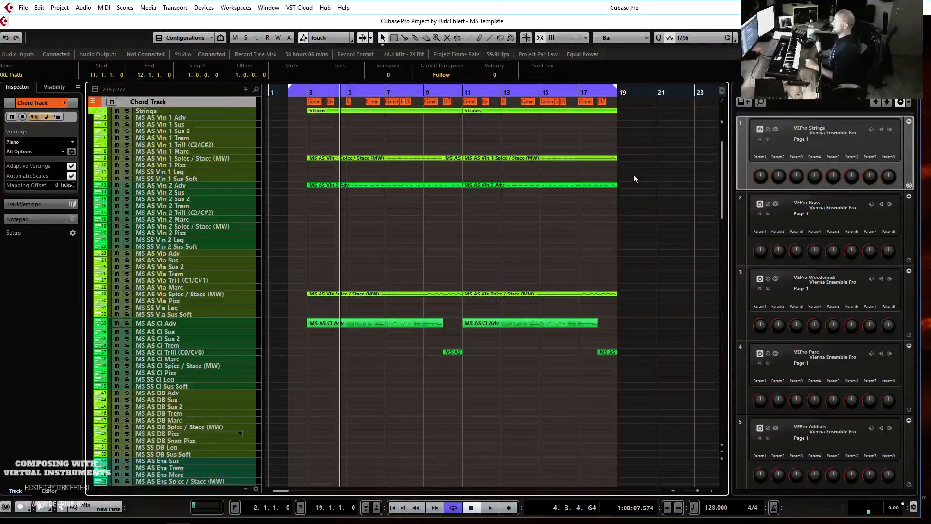
- Play the whole arrangement from bar 2 to bar 19 with the percussion tracks in view
{"action": "key", "text": "space"}
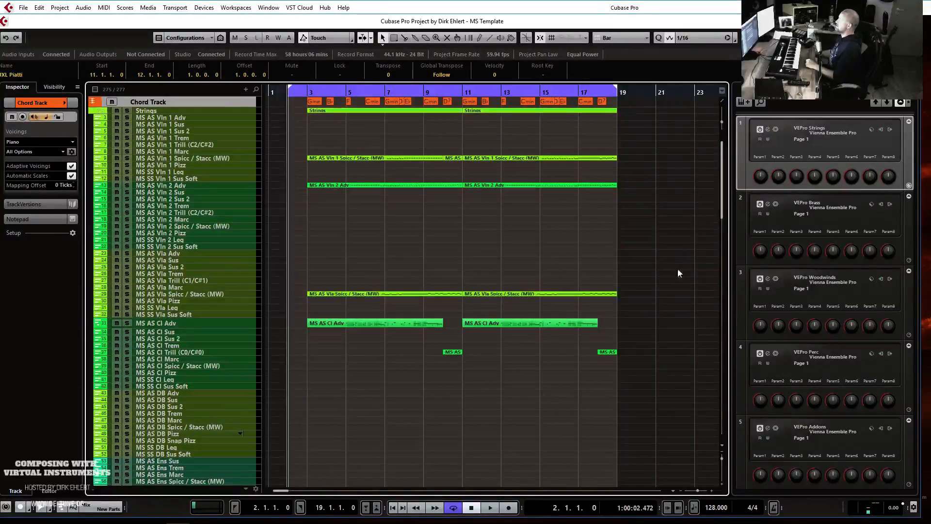
{"action": "scroll", "coordinate": [518, 289], "scroll_direction": "down", "scroll_amount": 3}
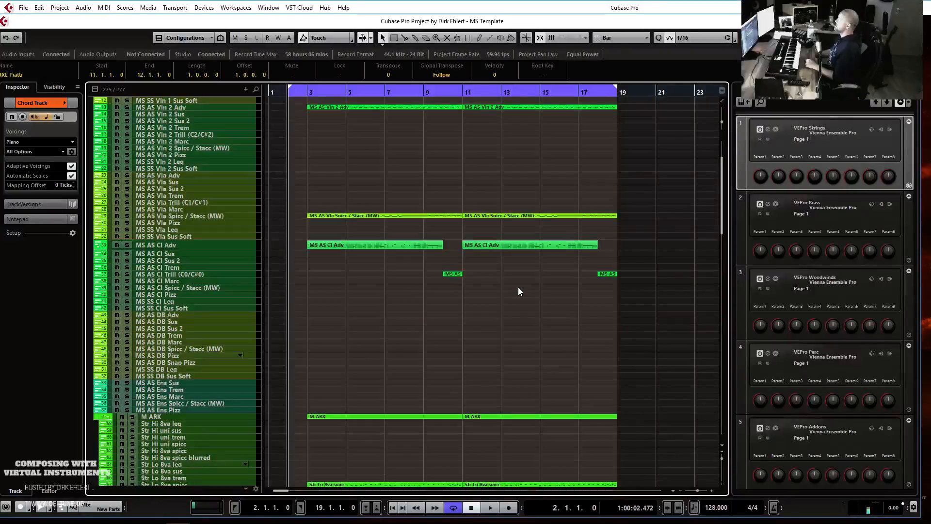
{"action": "scroll", "coordinate": [518, 289], "scroll_direction": "down", "scroll_amount": 20}
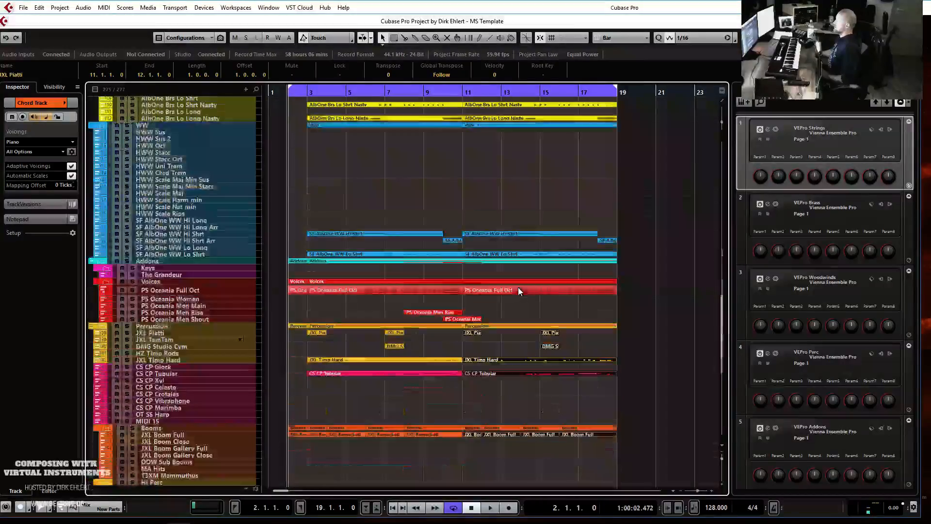
{"action": "scroll", "coordinate": [518, 287], "scroll_direction": "down", "scroll_amount": 6}
{"action": "left_click", "coordinate": [611, 279]}
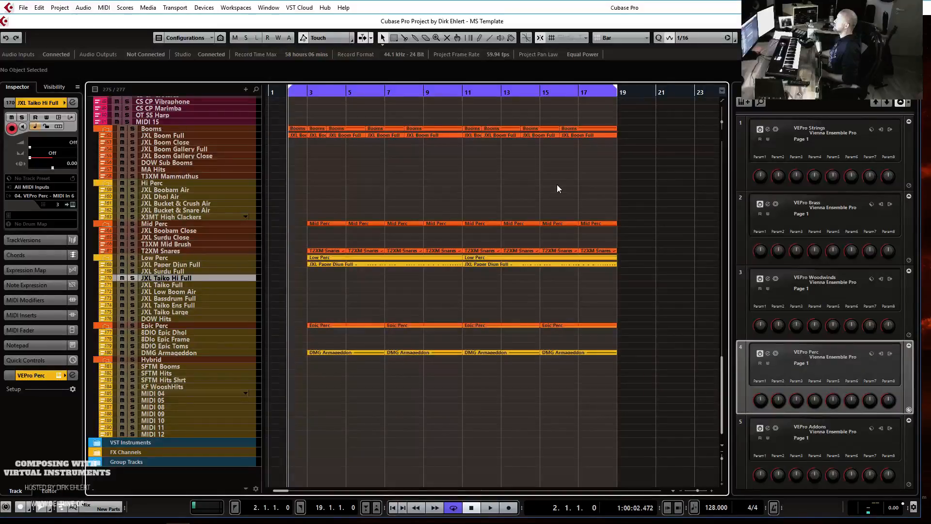
{"action": "key", "text": "space"}
{"action": "left_click", "coordinate": [354, 175]}
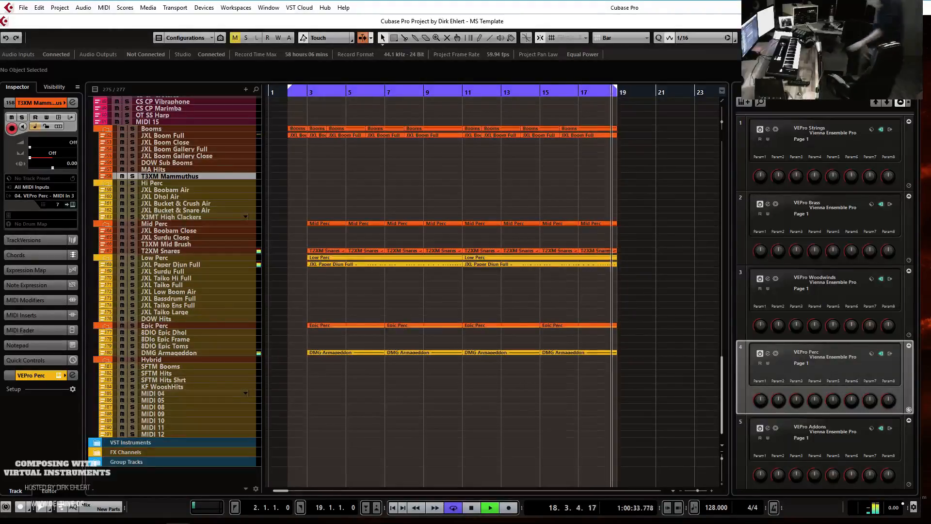
{"action": "key", "text": "space"}
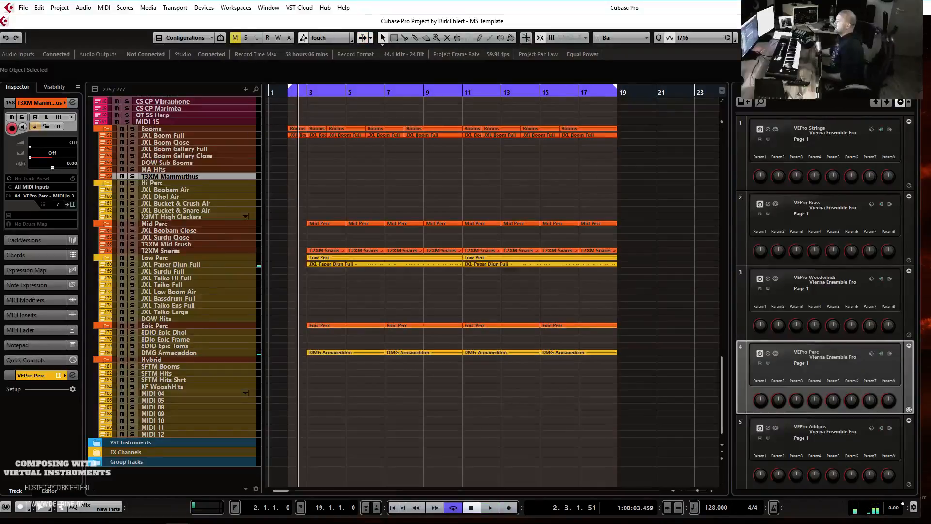
- Solo the Brass folder and play the brass parts from bar 11
{"action": "scroll", "coordinate": [557, 170], "scroll_direction": "up", "scroll_amount": 10}
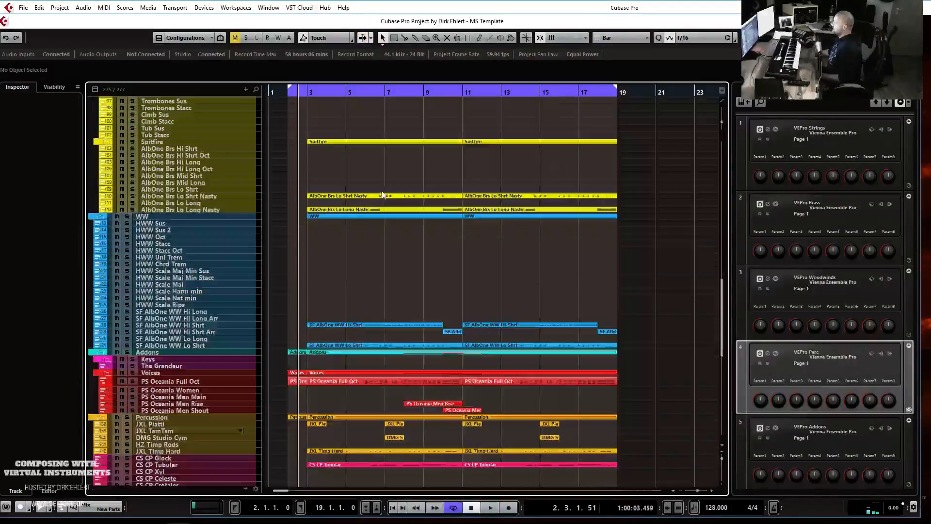
{"action": "scroll", "coordinate": [289, 309], "scroll_direction": "up", "scroll_amount": 3}
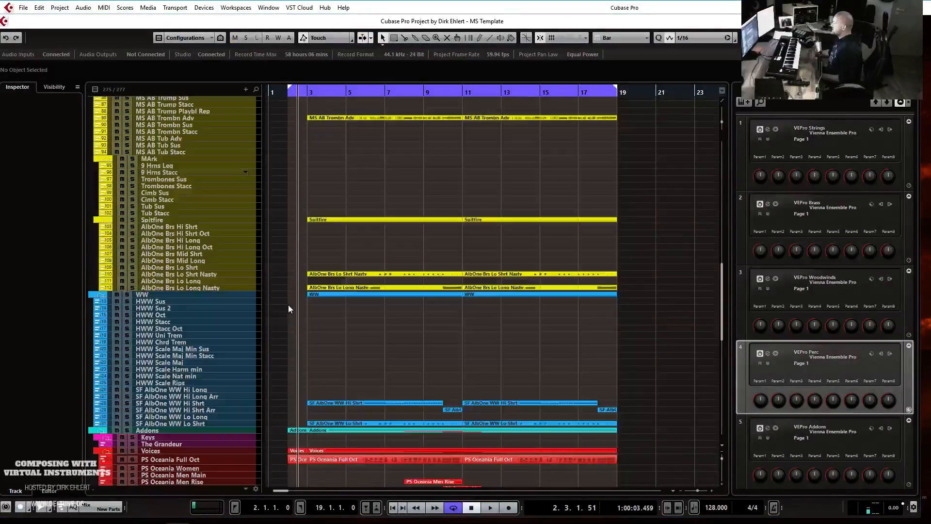
{"action": "scroll", "coordinate": [536, 300], "scroll_direction": "up", "scroll_amount": 3}
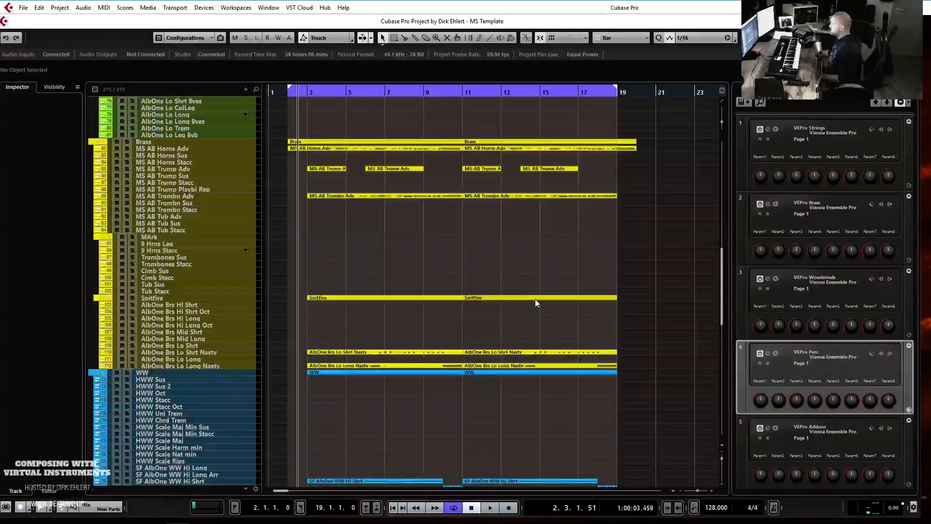
{"action": "left_click", "coordinate": [304, 95]}
{"action": "left_click", "coordinate": [127, 143]}
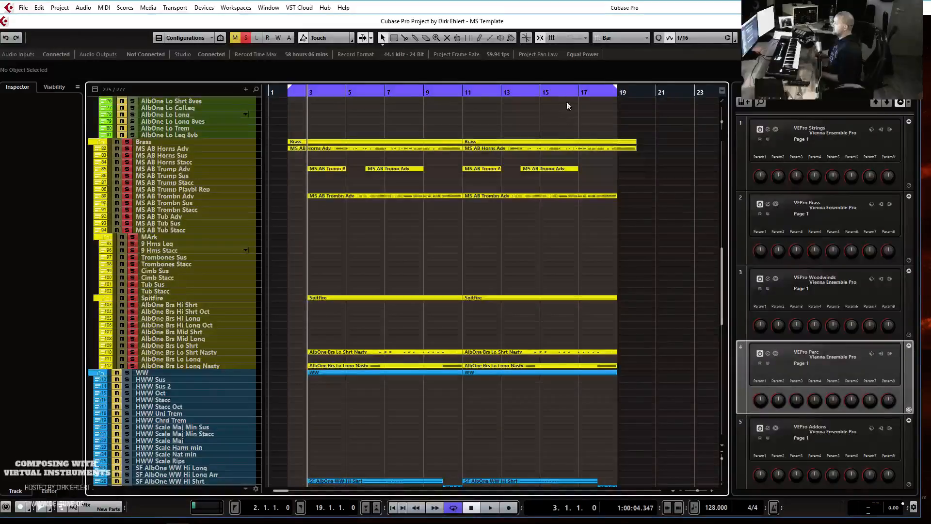
{"action": "left_click", "coordinate": [463, 94]}
{"action": "key", "text": "space"}
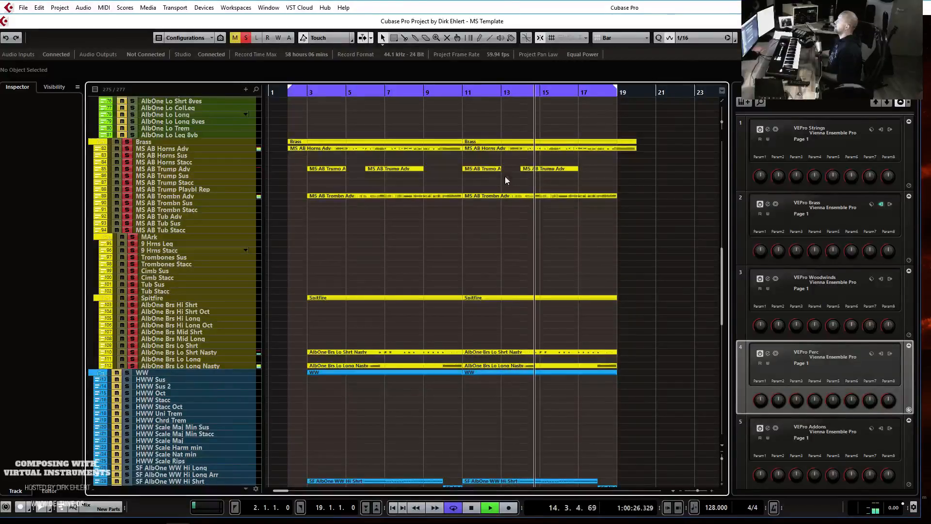
{"action": "key", "text": "h"}
{"action": "key", "text": "h"}
{"action": "key", "text": "space"}
{"action": "double_click", "coordinate": [492, 151]}
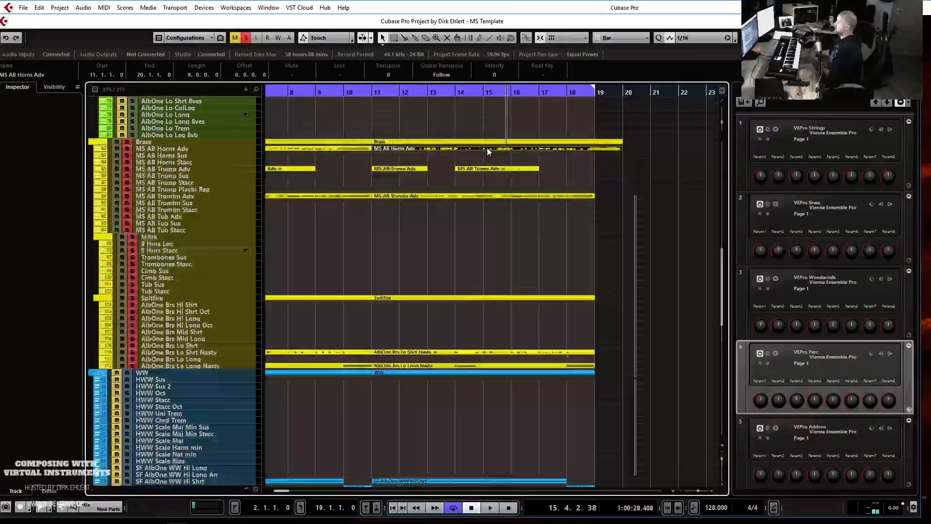
{"action": "key", "text": "Return"}
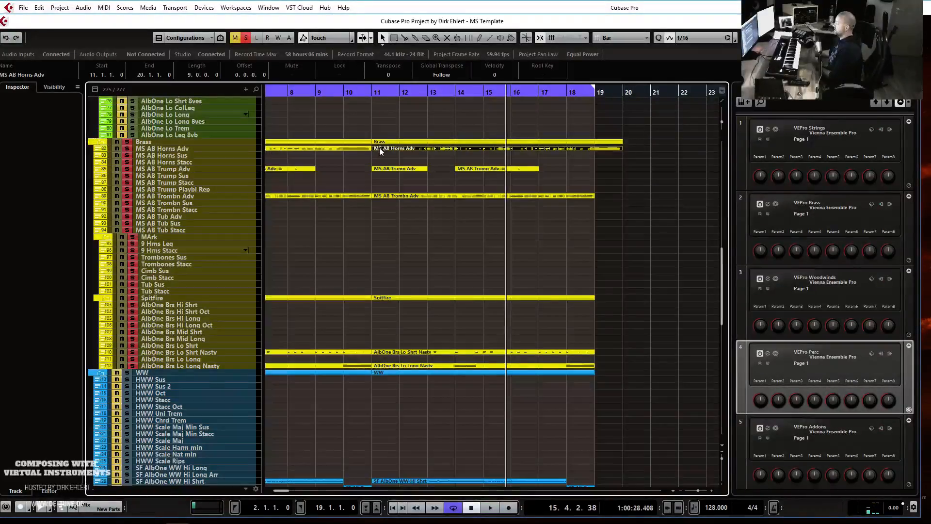
{"action": "left_click_drag", "start_coordinate": [374, 150], "coordinate": [408, 147]}
{"action": "key", "text": "Return"}
{"action": "key", "text": "Return"}
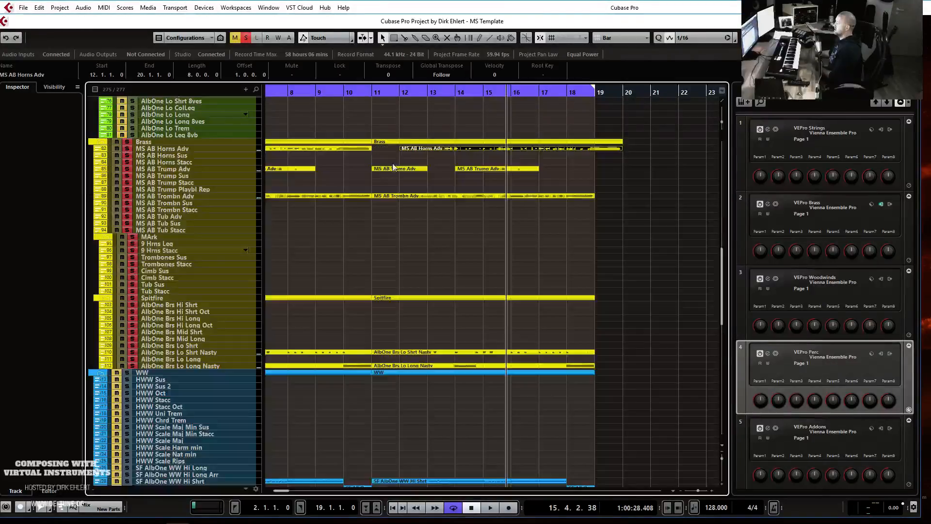
{"action": "key", "text": "ctrl+z"}
- Trim the end of the second MS AB Horns Adv part to bar 19 and play the soloed brass from bar 11
{"action": "left_click", "coordinate": [371, 91]}
{"action": "key", "text": "space"}
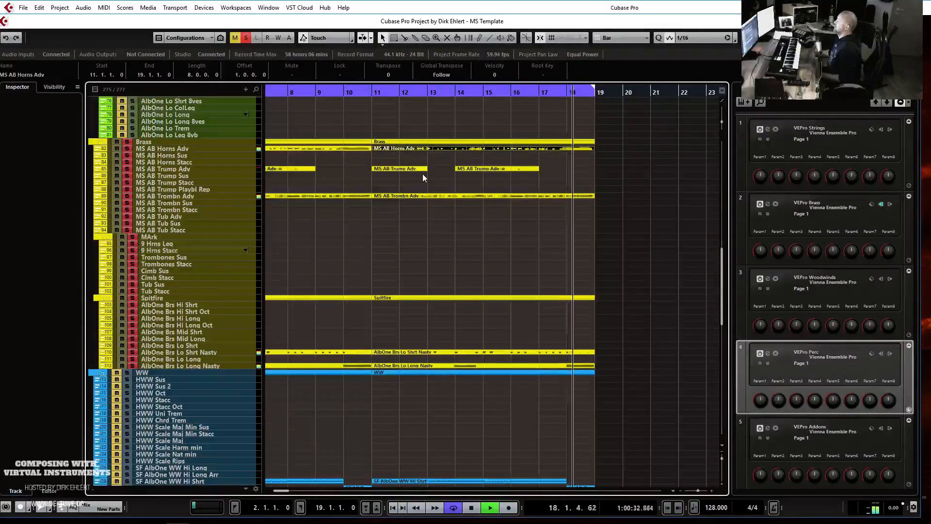
{"action": "key", "text": "space"}
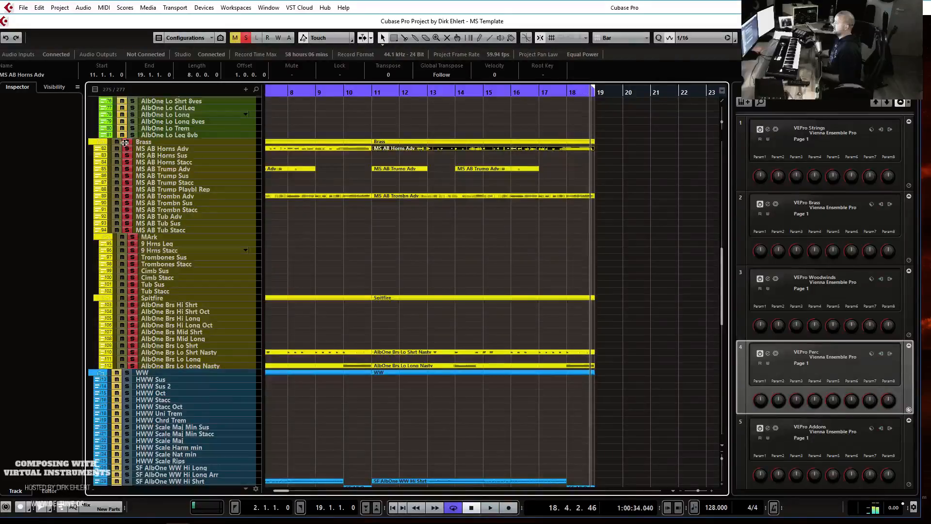
- Turn off solo on the Brass folder
{"action": "left_click", "coordinate": [125, 143]}
{"action": "scroll", "coordinate": [551, 193], "scroll_direction": "down", "scroll_amount": 5, "text": "ctrl"}
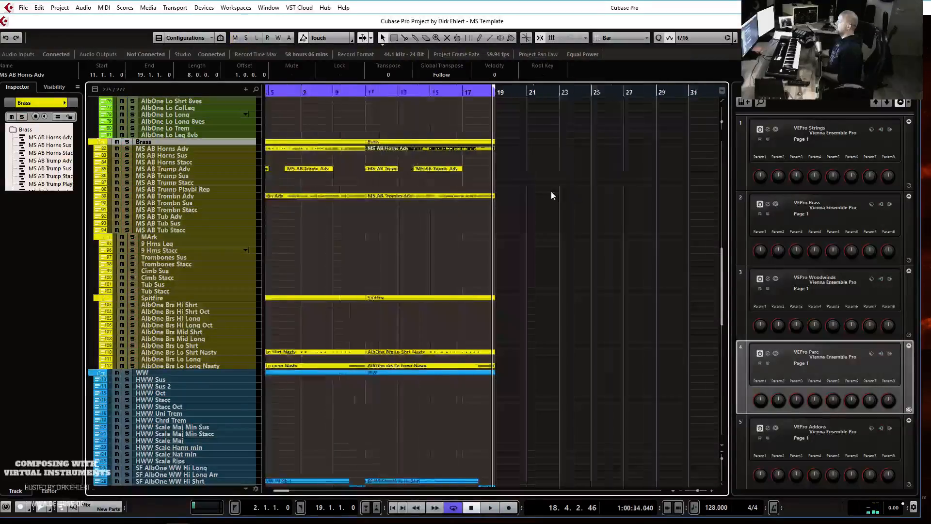
- Trim the start of the first MS AB Horns Adv part to bar 3
{"action": "scroll", "coordinate": [539, 192], "scroll_direction": "down", "scroll_amount": 10}
{"action": "scroll", "coordinate": [526, 192], "scroll_direction": "down", "scroll_amount": 4}
{"action": "left_click_drag", "start_coordinate": [443, 402], "coordinate": [286, 100]}
{"action": "scroll", "coordinate": [377, 163], "scroll_direction": "down", "scroll_amount": 7}
{"action": "scroll", "coordinate": [377, 163], "scroll_direction": "up", "scroll_amount": 1}
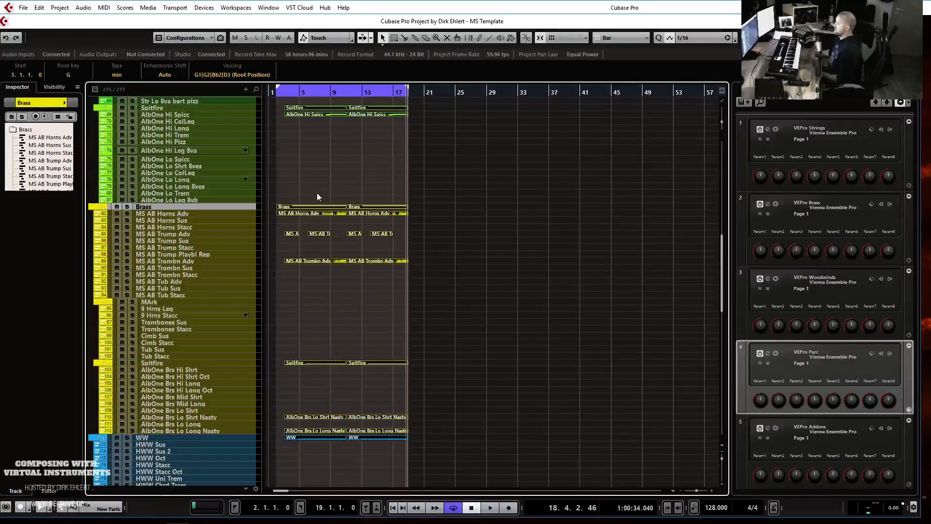
{"action": "left_click", "coordinate": [284, 221]}
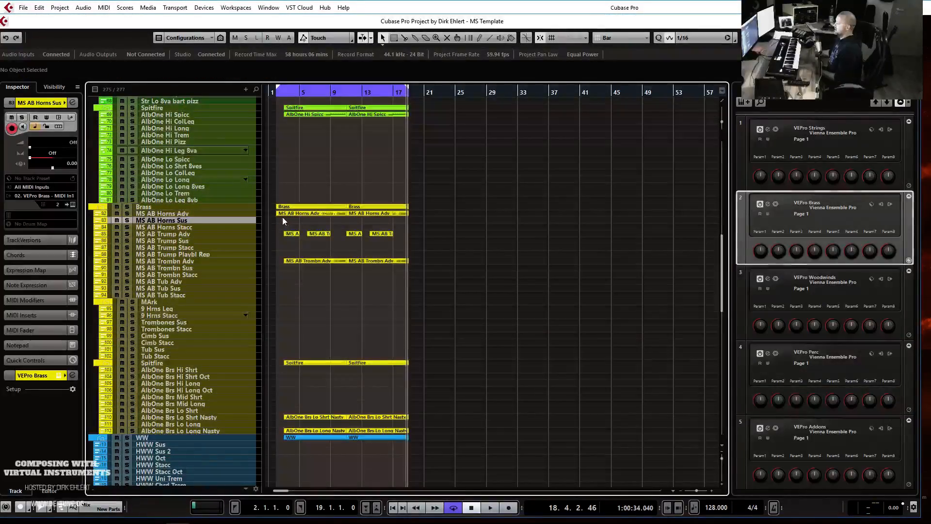
{"action": "left_click_drag", "start_coordinate": [278, 214], "coordinate": [281, 214]}
- Duplicate all parts between bars 3 and 19 to bar 19 and extend the cycle range to bar 35
{"action": "scroll", "coordinate": [351, 196], "scroll_direction": "down", "scroll_amount": 12}
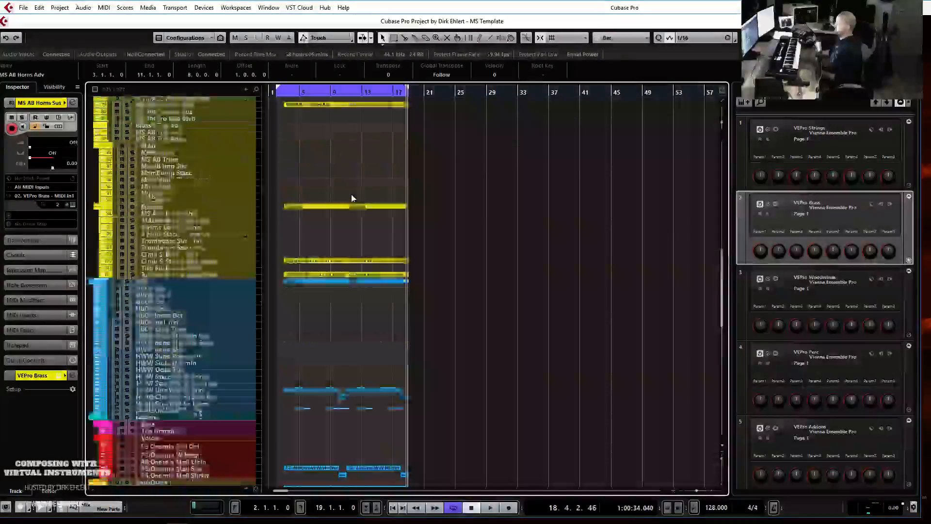
{"action": "scroll", "coordinate": [357, 204], "scroll_direction": "down", "scroll_amount": 5}
{"action": "left_click_drag", "start_coordinate": [458, 388], "coordinate": [288, 13]}
{"action": "scroll", "coordinate": [411, 157], "scroll_direction": "down", "scroll_amount": 12}
{"action": "scroll", "coordinate": [411, 157], "scroll_direction": "down", "scroll_amount": 5}
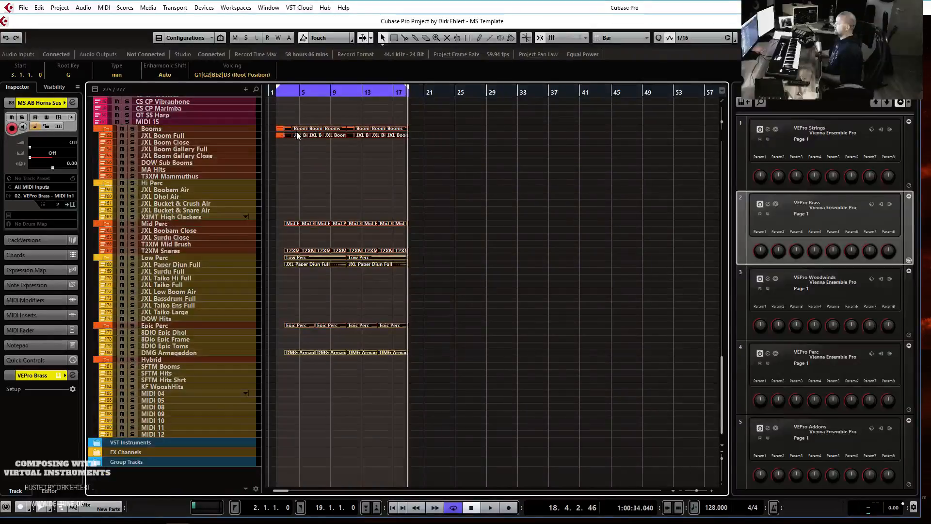
{"action": "left_click_drag", "start_coordinate": [290, 130], "coordinate": [410, 129]}
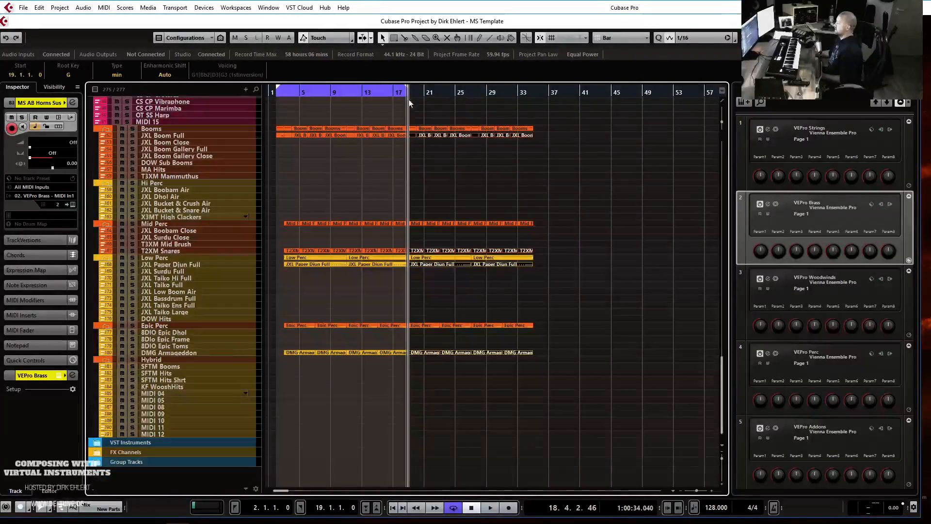
{"action": "left_click_drag", "start_coordinate": [409, 91], "coordinate": [534, 94]}
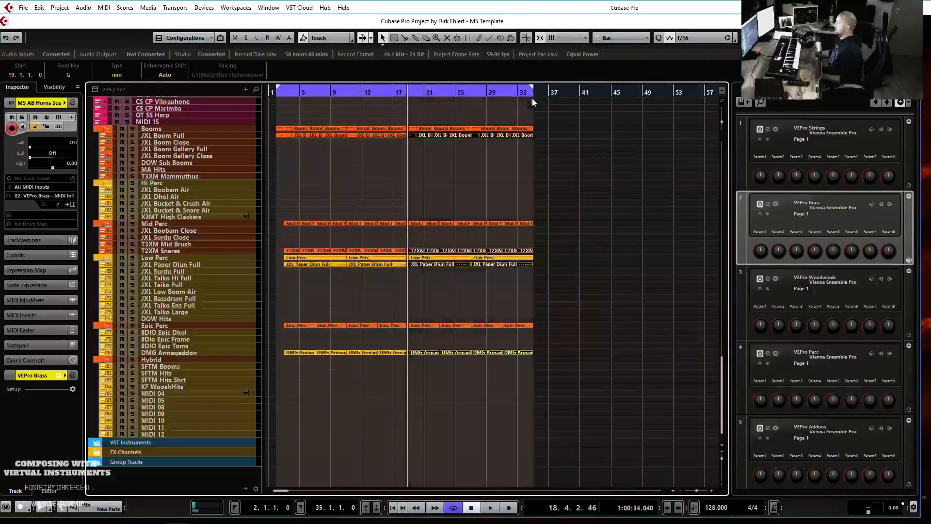
- Delete the repeated PS Oceania Full Oct, Men Rise and Men Shout parts after bar 19
{"action": "scroll", "coordinate": [604, 154], "scroll_direction": "up", "scroll_amount": 5}
{"action": "left_click", "coordinate": [500, 156]}
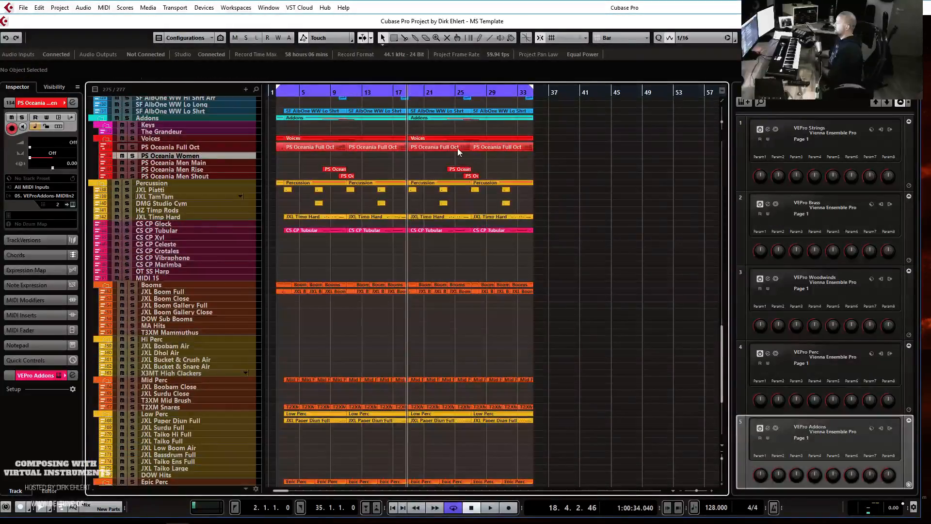
{"action": "left_click", "coordinate": [458, 148]}
{"action": "key", "text": "Delete"}
{"action": "left_click", "coordinate": [494, 148]}
{"action": "key", "text": "Delete"}
{"action": "left_click_drag", "start_coordinate": [457, 163], "coordinate": [488, 176]}
{"action": "key", "text": "Delete"}
- Play the extended arrangement from bar 2 into the repeated section and look over the percussion tracks
{"action": "key", "text": "KP_1"}
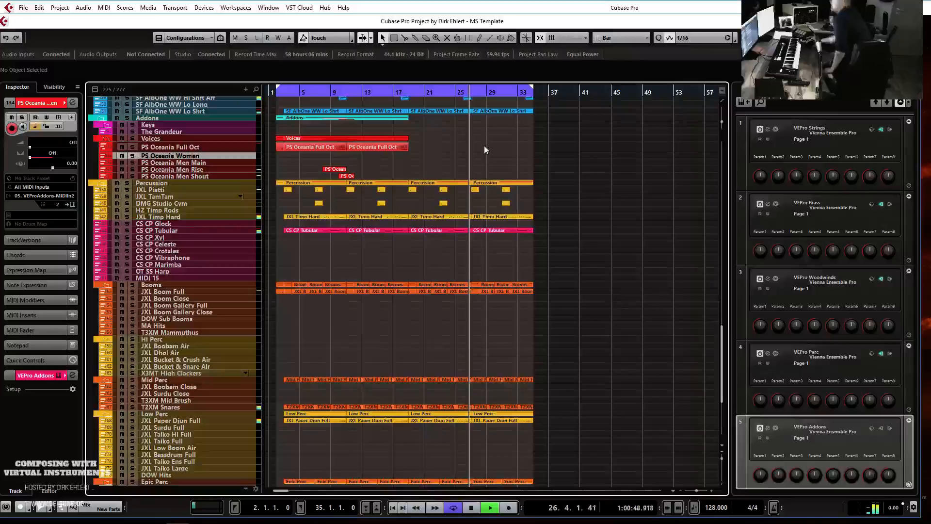
{"action": "key", "text": "space"}
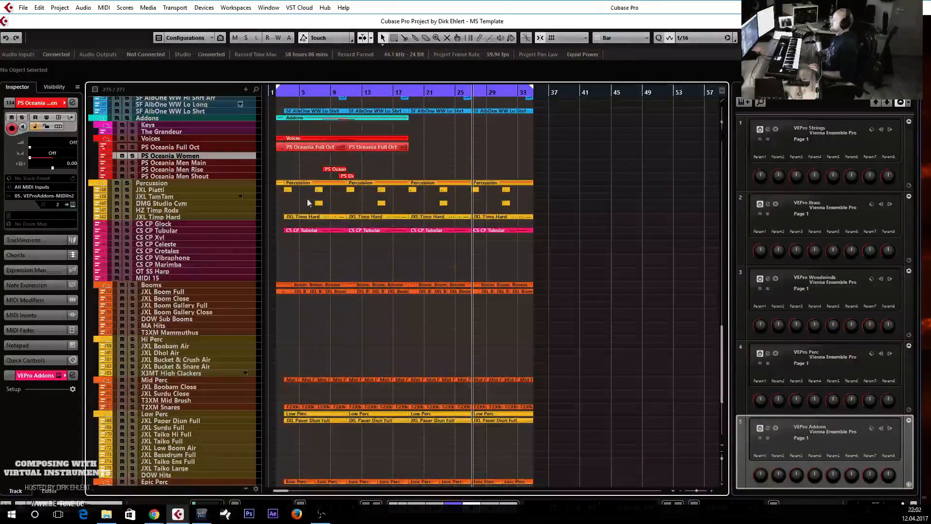
{"action": "scroll", "coordinate": [387, 184], "scroll_direction": "down", "scroll_amount": 5}
{"action": "scroll", "coordinate": [386, 186], "scroll_direction": "up", "scroll_amount": 5}
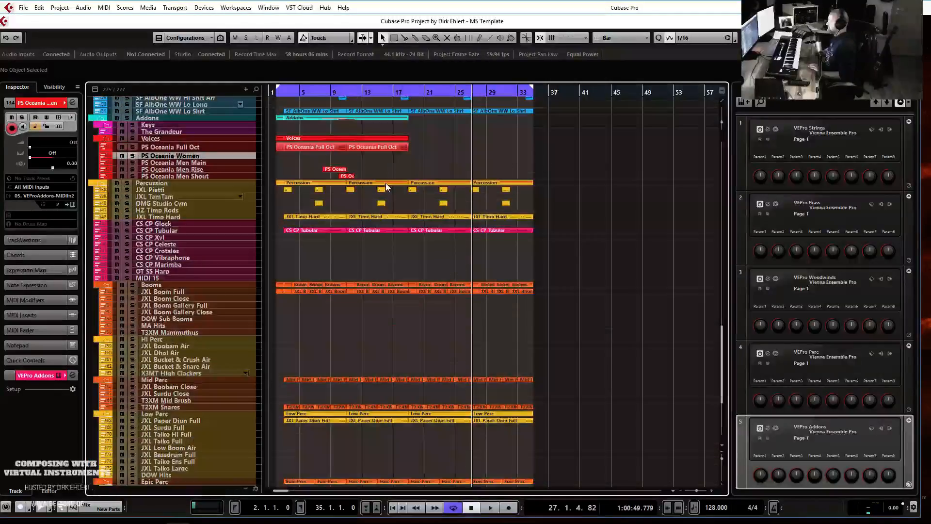
{"action": "scroll", "coordinate": [491, 194], "scroll_direction": "down", "scroll_amount": 5}
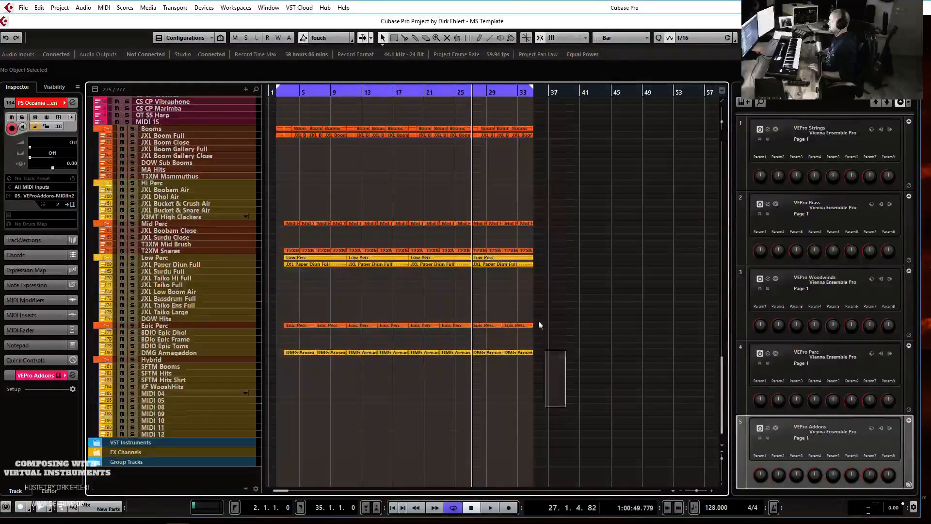
- Delete all duplicated parts from bar 19 to bar 35 across every section
{"action": "scroll", "coordinate": [557, 370], "scroll_direction": "up", "scroll_amount": 15}
{"action": "left_click_drag", "start_coordinate": [428, 34], "coordinate": [413, 45]}
{"action": "key", "text": "Delete"}
- Move all parts and chord events from bar 3 to bar 19, leaving the bar 2 pickup parts in place
{"action": "scroll", "coordinate": [531, 179], "scroll_direction": "down", "scroll_amount": 15}
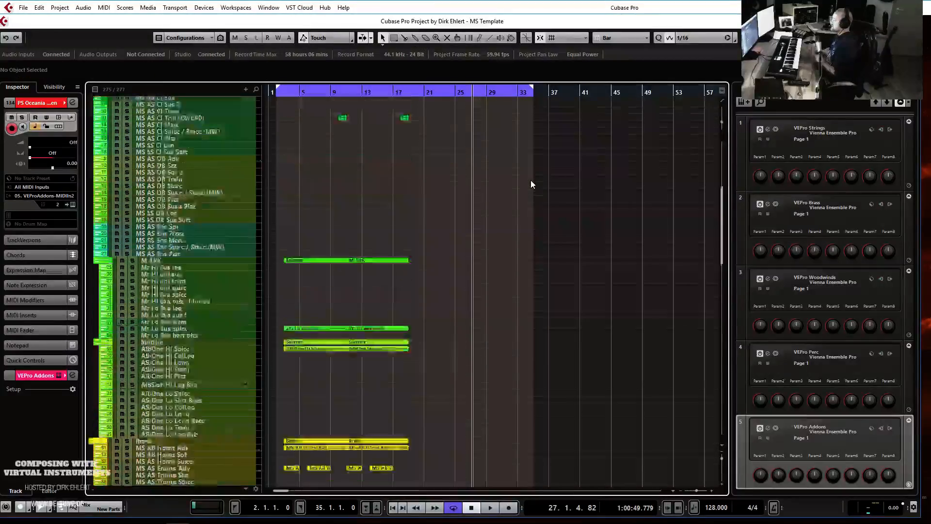
{"action": "scroll", "coordinate": [457, 383], "scroll_direction": "down", "scroll_amount": 10}
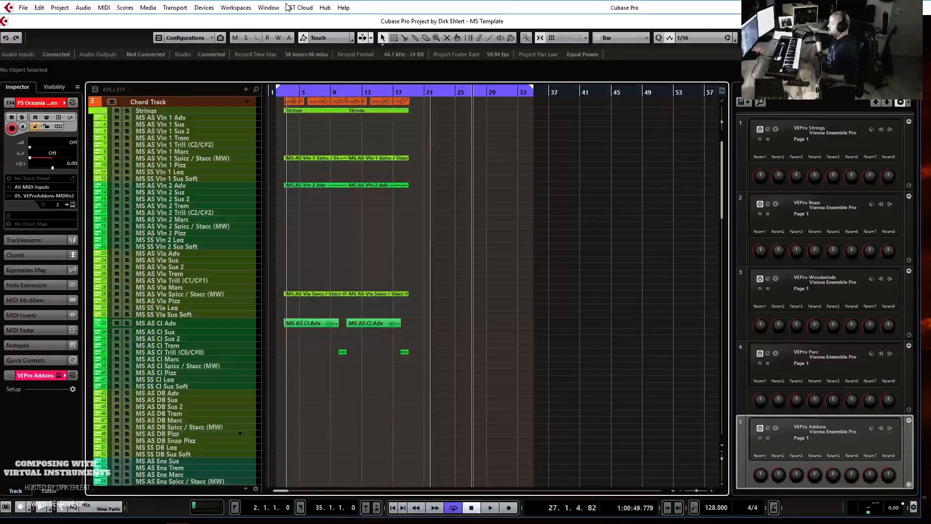
{"action": "left_click_drag", "start_coordinate": [287, 103], "coordinate": [409, 101]}
{"action": "scroll", "coordinate": [424, 153], "scroll_direction": "down", "scroll_amount": 5}
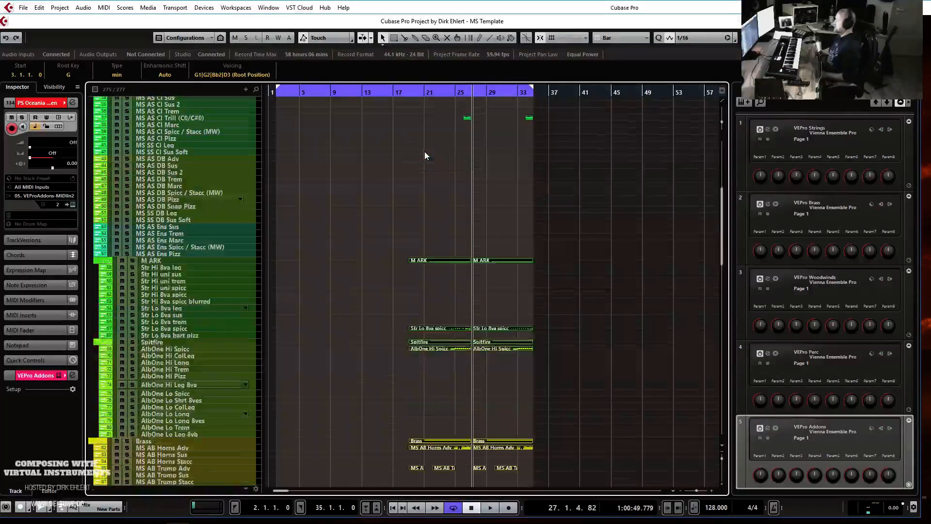
- Deselect the moved parts and select the PS Oceania Full Oct track
{"action": "left_click", "coordinate": [423, 206]}
{"action": "key", "text": "h"}
{"action": "key", "text": "h"}
{"action": "key", "text": "g"}
{"action": "key", "text": "g"}
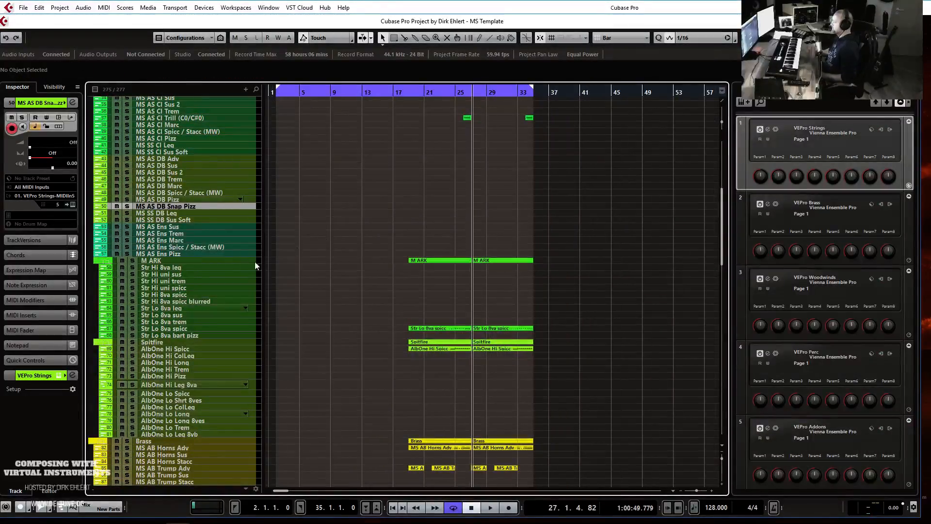
{"action": "scroll", "coordinate": [404, 328], "scroll_direction": "down", "scroll_amount": 15}
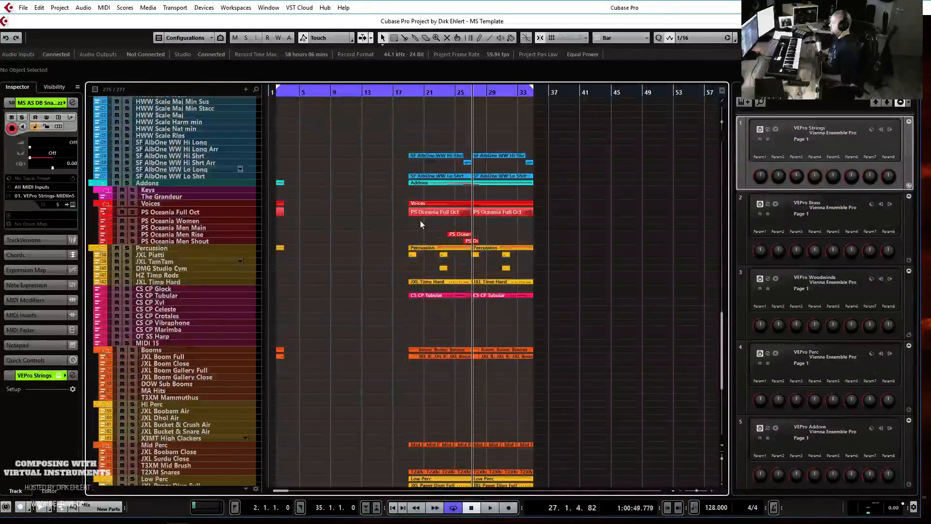
{"action": "left_click", "coordinate": [206, 214]}
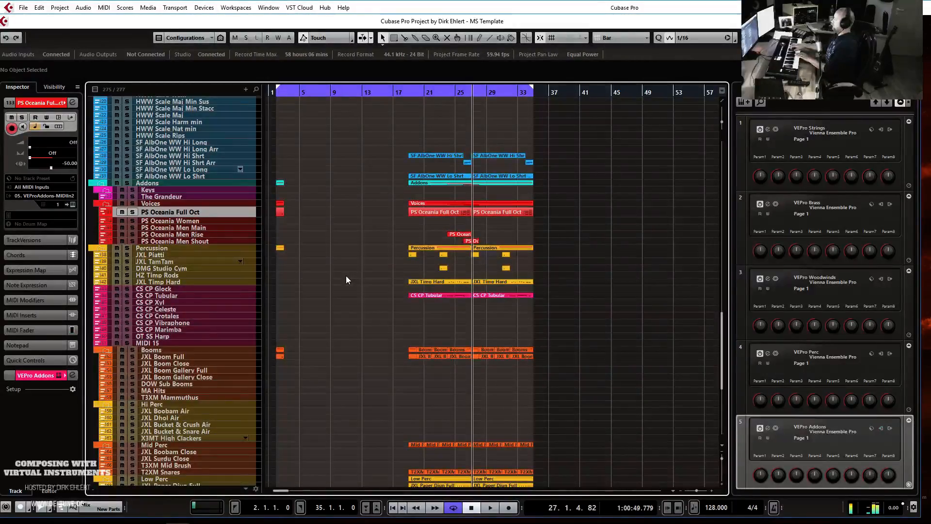
- Play the opening from bar 2 and move the JXL Boom Full pickup part from bar 2 to bar 18
{"action": "key", "text": "h"}
{"action": "key", "text": "h"}
{"action": "key", "text": "h"}
{"action": "key", "text": "h"}
{"action": "key", "text": "h"}
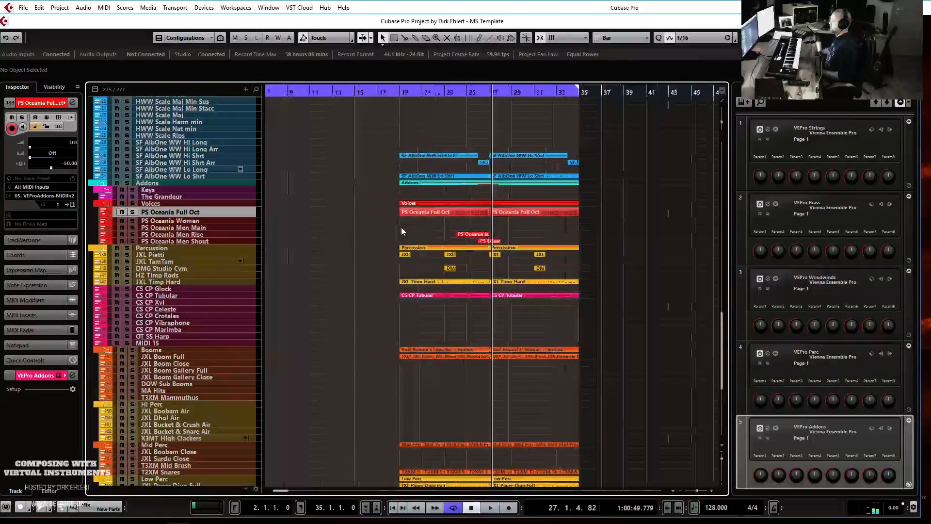
{"action": "scroll", "coordinate": [411, 220], "scroll_direction": "left", "scroll_amount": 10}
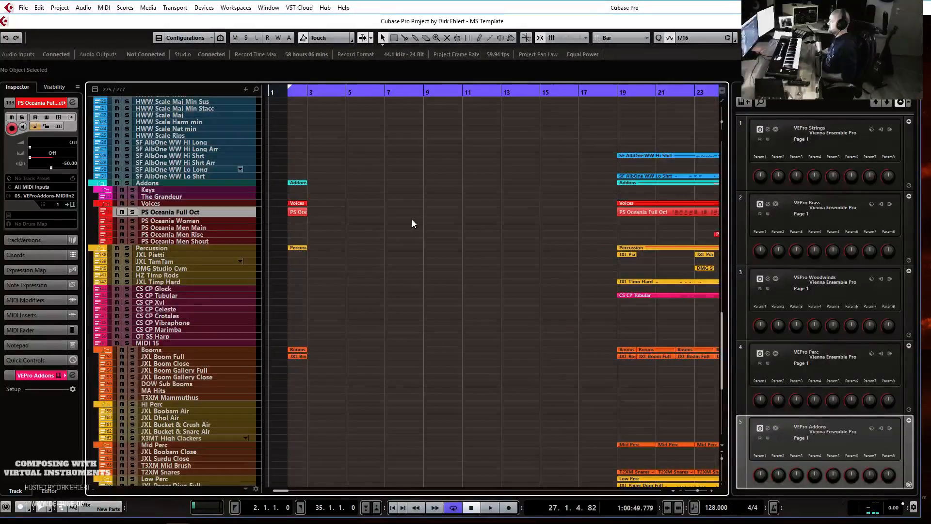
{"action": "key", "text": "Home"}
{"action": "key", "text": "space"}
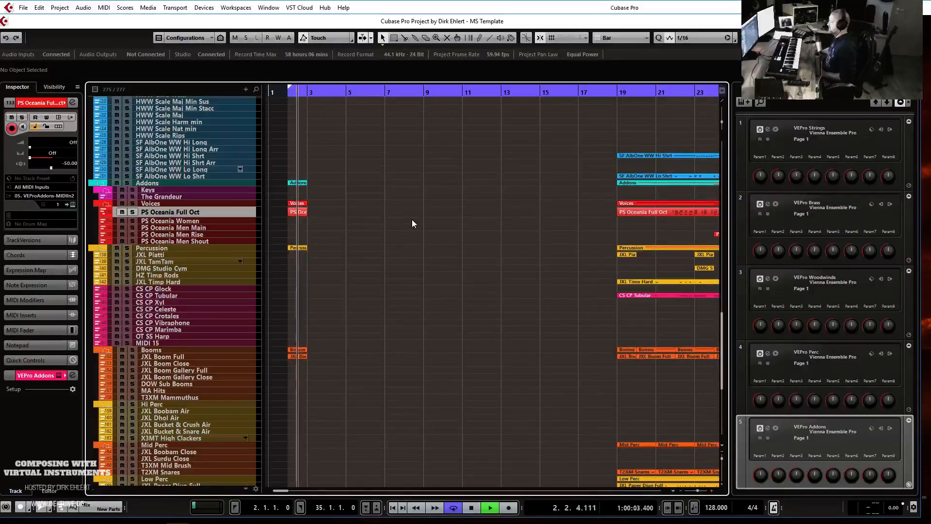
{"action": "key", "text": "space"}
{"action": "left_click_drag", "start_coordinate": [295, 356], "coordinate": [601, 358]}
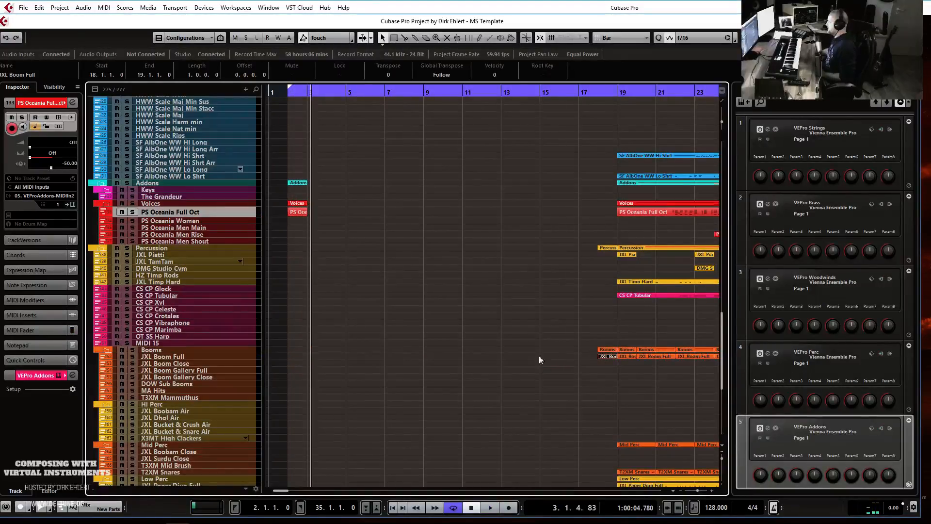
- Record a choir part on PS Oceania Full Oct from bar 2, split it at bar 11 and delete the remainder
{"action": "key", "text": "KP_1"}
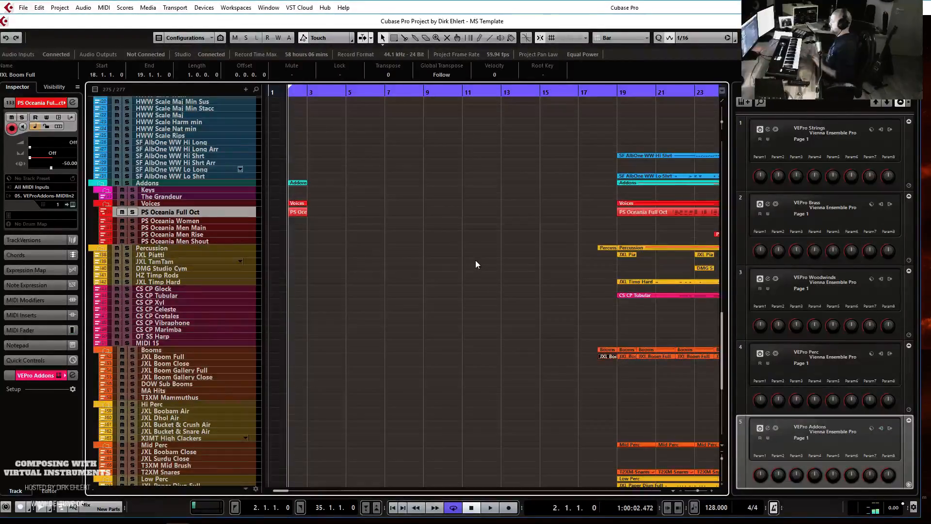
{"action": "key", "text": "KP_Multiply"}
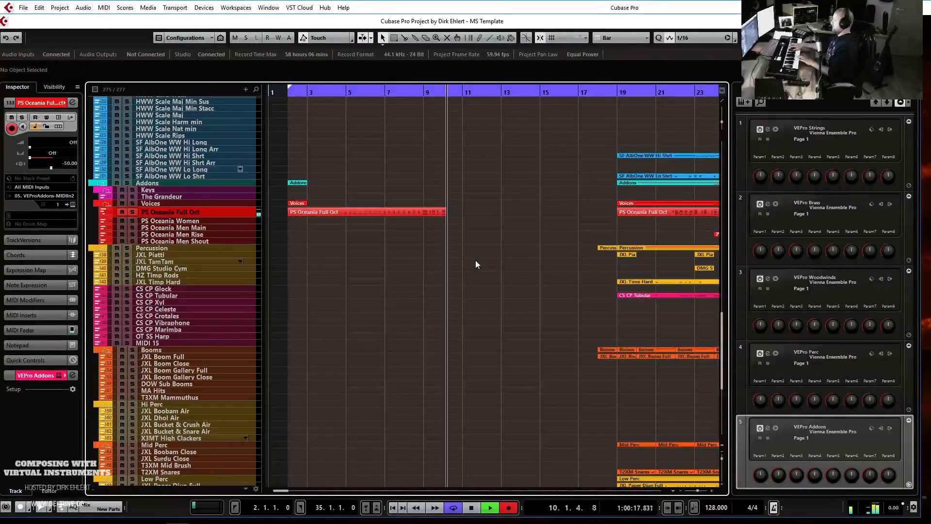
{"action": "key", "text": "space"}
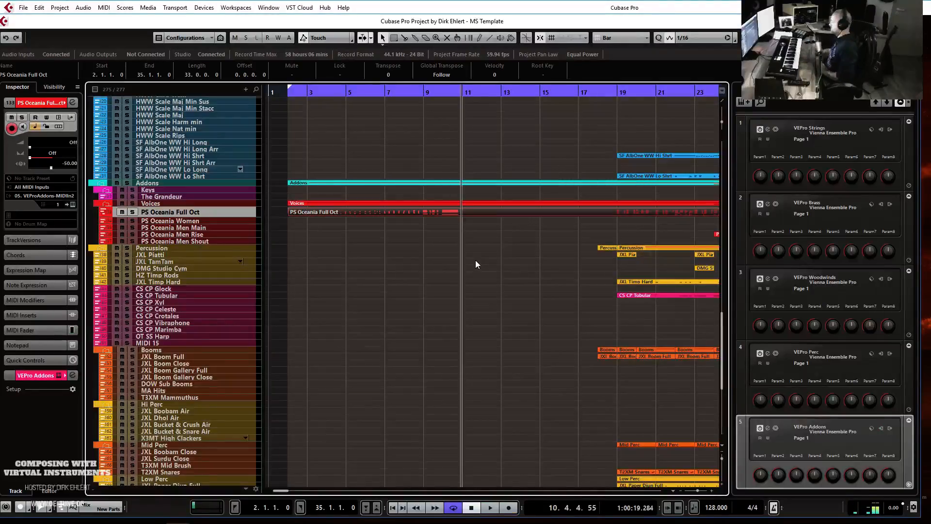
{"action": "left_click", "coordinate": [471, 213], "text": "alt"}
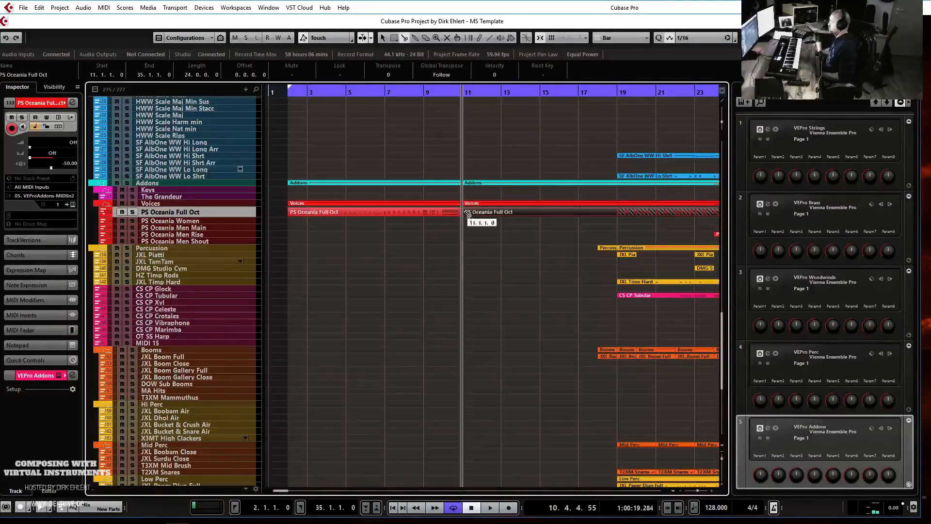
{"action": "key", "text": "Delete"}
- Open the recorded choir part for note editing and apply iterative quantize repeatedly at 1/8
{"action": "double_click", "coordinate": [437, 212]}
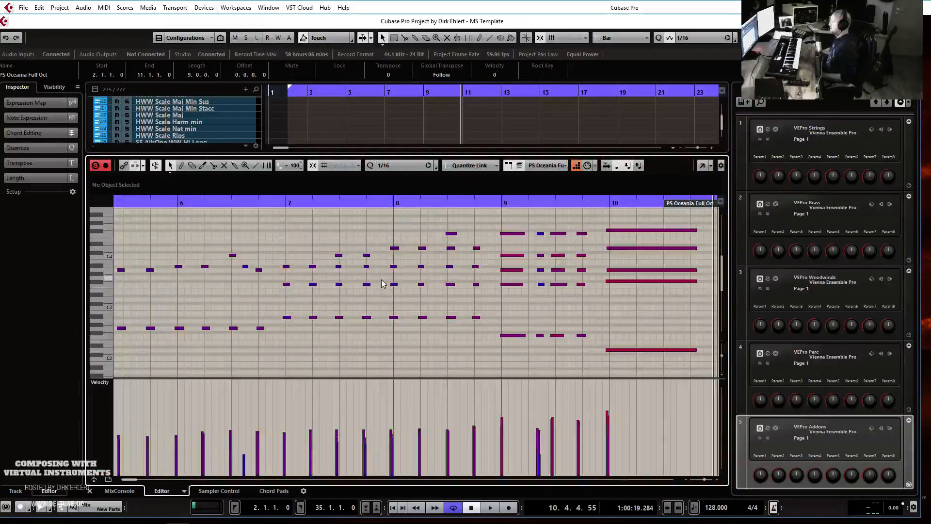
{"action": "left_click", "coordinate": [411, 166]}
{"action": "left_click", "coordinate": [402, 210]}
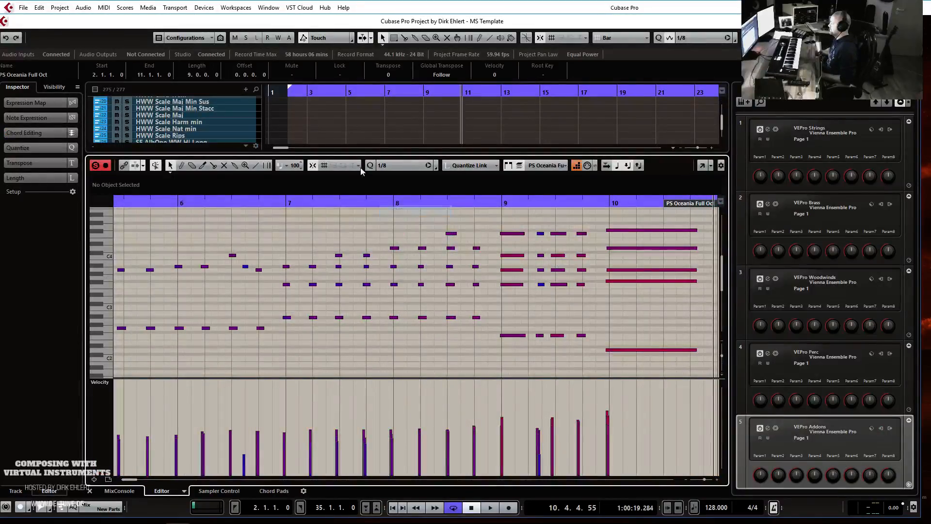
{"action": "key", "text": "q"}
{"action": "key", "text": "q"}
{"action": "key", "text": "q"}
{"action": "key", "text": "q"}
{"action": "key", "text": "q"}
{"action": "key", "text": "q"}
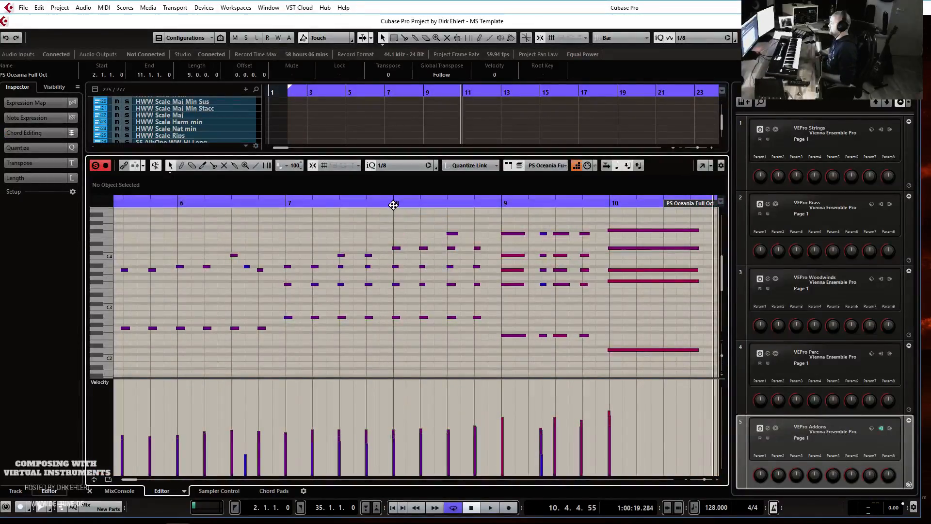
{"action": "key", "text": "q"}
{"action": "key", "text": "q"}
{"action": "key", "text": "q"}
- Insert a short C0 note on beat 4 of bar 2 in the choir part, before its first notes
{"action": "scroll", "coordinate": [394, 233], "scroll_direction": "left", "scroll_amount": 8}
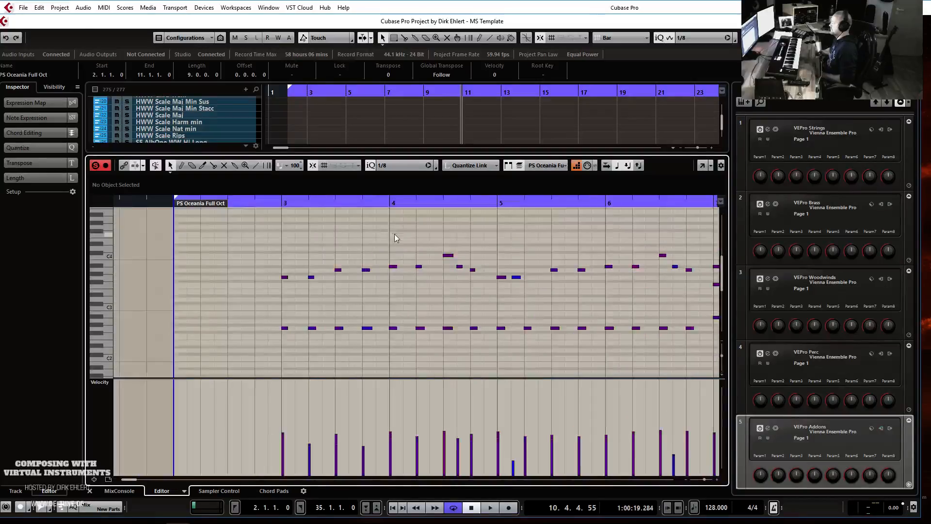
{"action": "scroll", "coordinate": [340, 301], "scroll_direction": "down", "scroll_amount": 3}
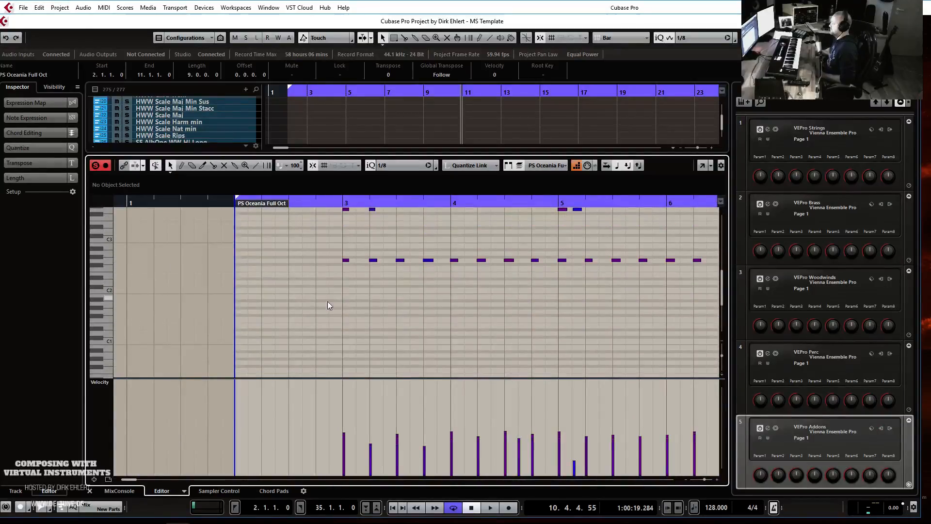
{"action": "scroll", "coordinate": [325, 340], "scroll_direction": "down", "scroll_amount": 2}
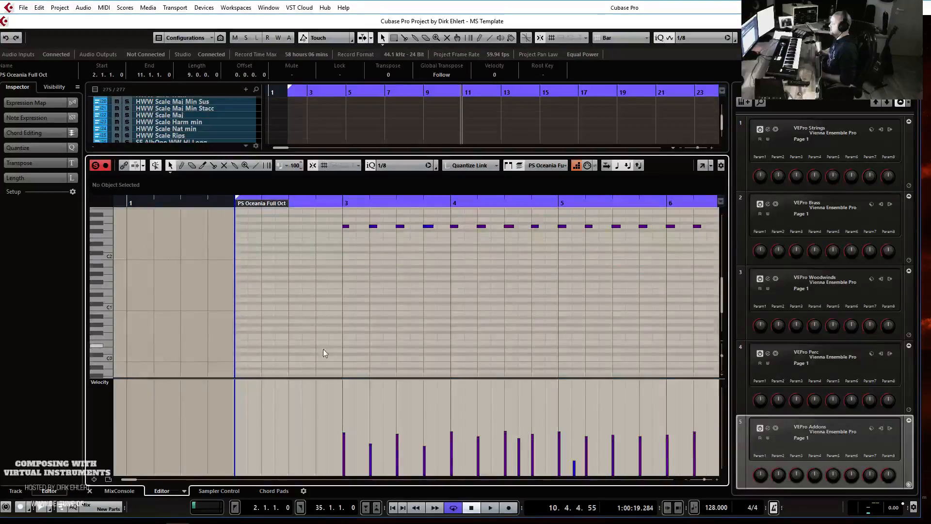
{"action": "left_click", "coordinate": [322, 356]}
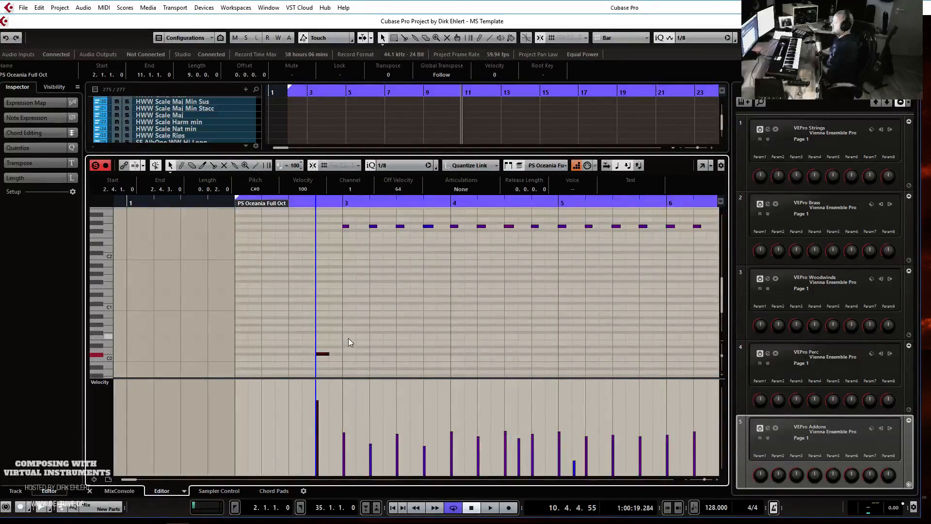
- Play the choir part in the note editor and move the second G3 note in bar 5 to beat 2
{"action": "left_click", "coordinate": [320, 199]}
{"action": "key", "text": "space"}
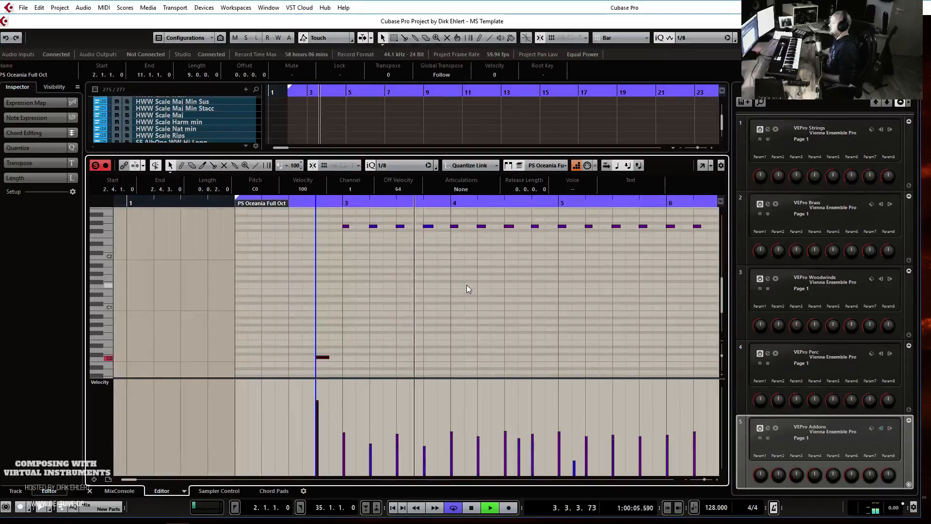
{"action": "scroll", "coordinate": [467, 286], "scroll_direction": "down", "scroll_amount": 3}
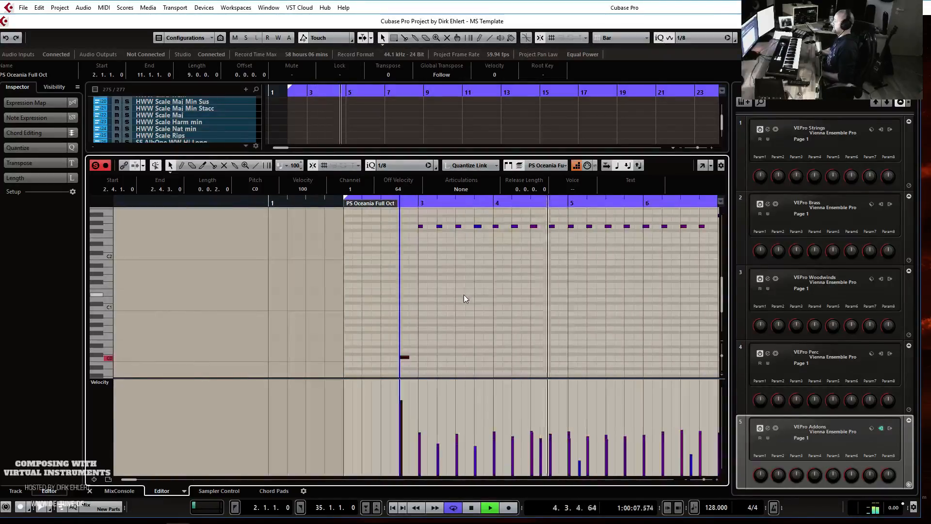
{"action": "scroll", "coordinate": [471, 292], "scroll_direction": "up", "scroll_amount": 2}
{"action": "scroll", "coordinate": [492, 285], "scroll_direction": "up", "scroll_amount": 2}
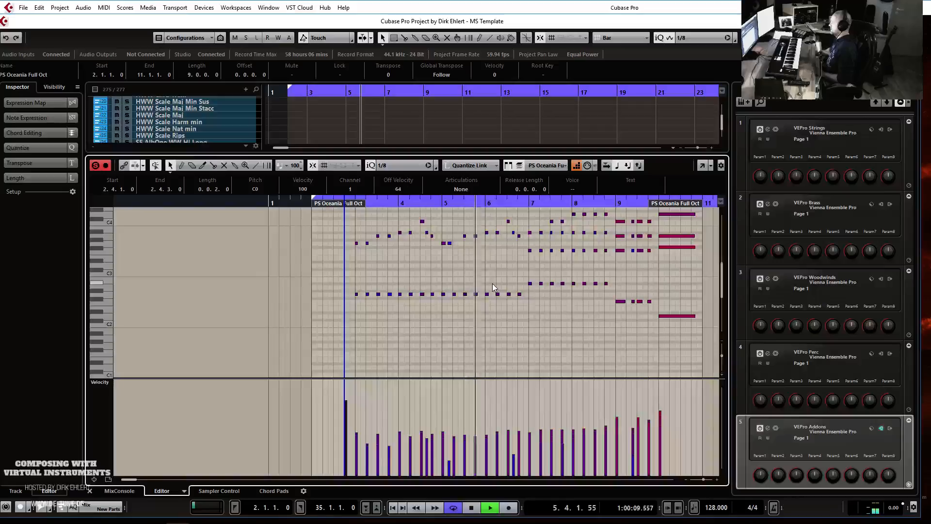
{"action": "key", "text": "space"}
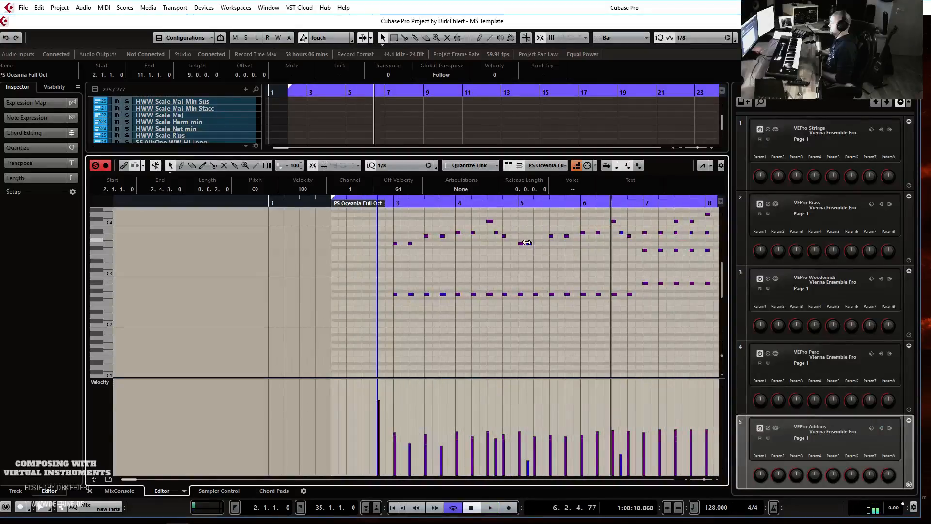
{"action": "left_click_drag", "start_coordinate": [529, 243], "coordinate": [536, 245]}
- Play the choir part from bar 5 through bar 10 to check its rhythm
{"action": "key", "text": "space"}
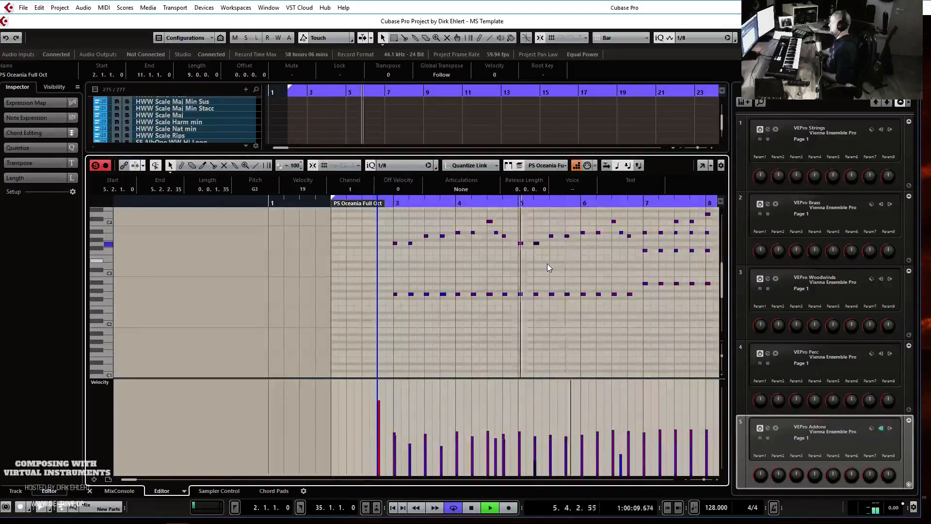
{"action": "key", "text": "g"}
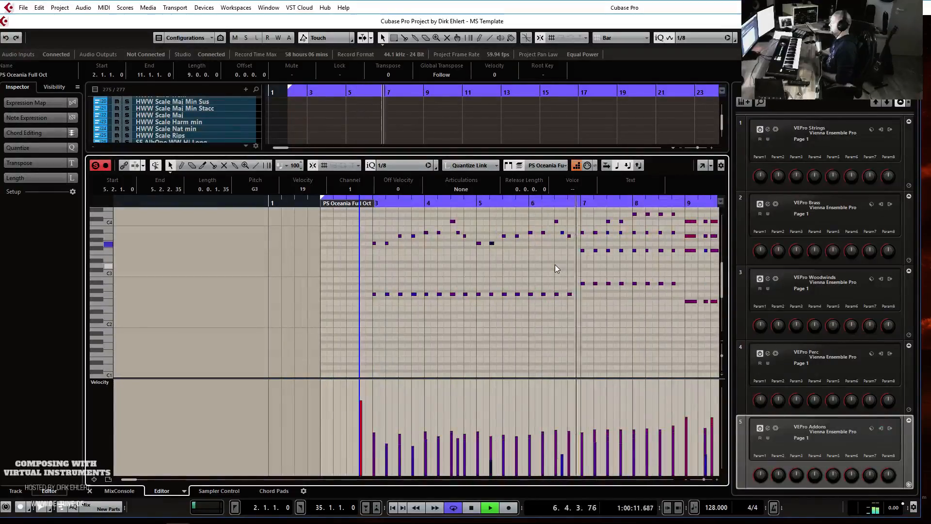
{"action": "key", "text": "g"}
{"action": "key", "text": "g"}
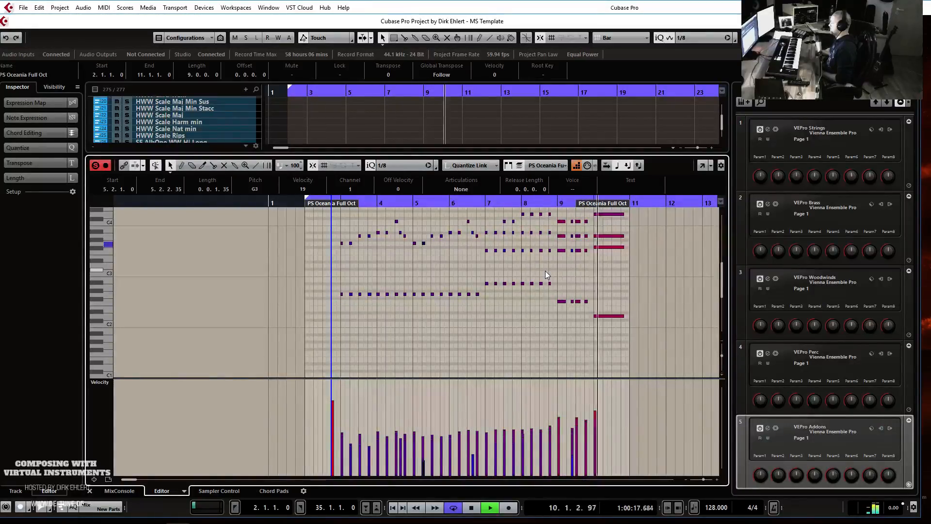
{"action": "key", "text": "space"}
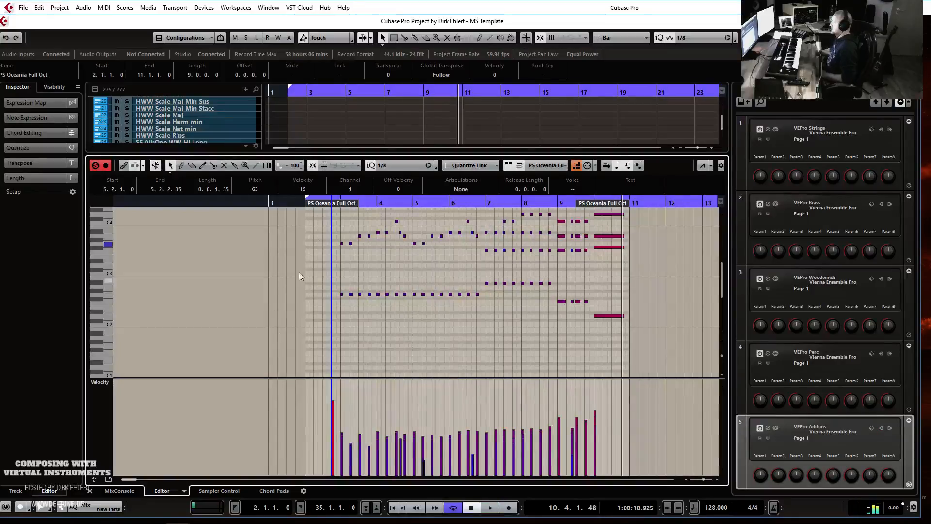
- Record a CC 1 (Modulation) pass over the choir part from bar 2 with the modulation controller lane displayed
{"action": "key", "text": "KP_1"}
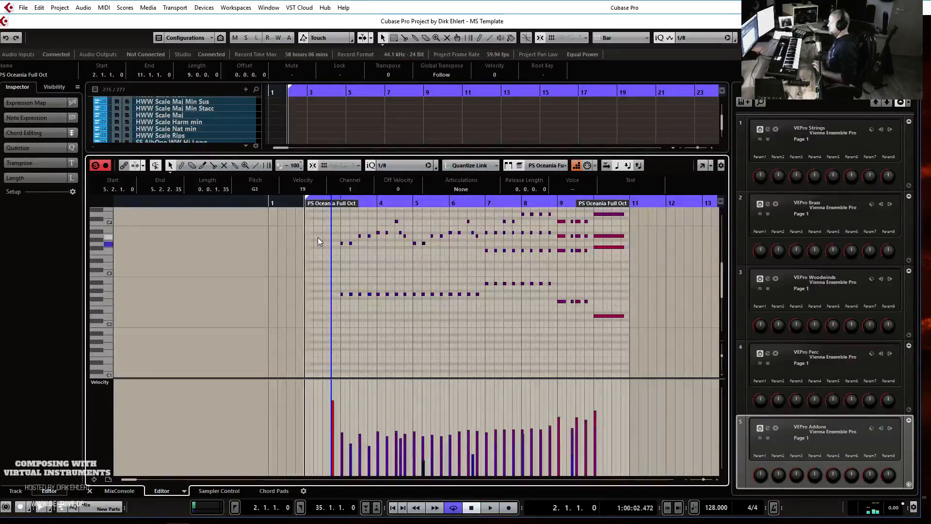
{"action": "key", "text": "KP_Multiply"}
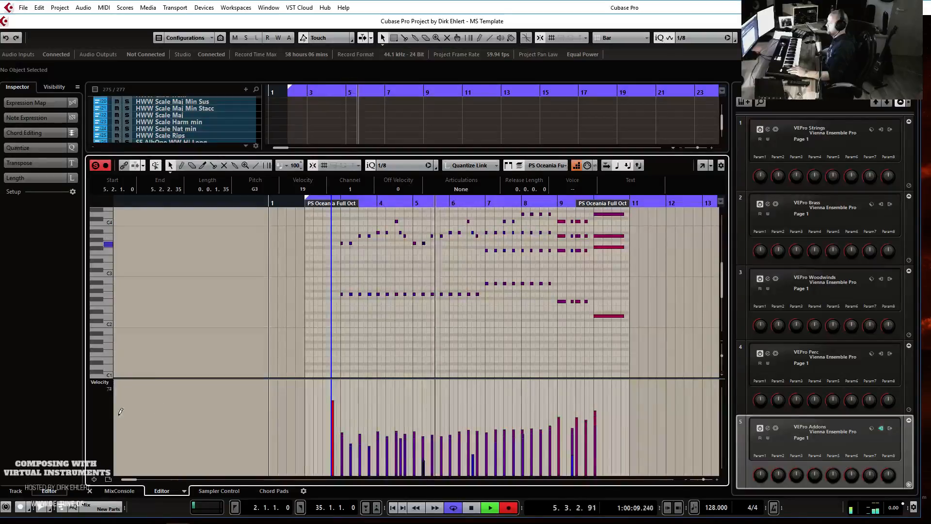
{"action": "left_click", "coordinate": [107, 380]}
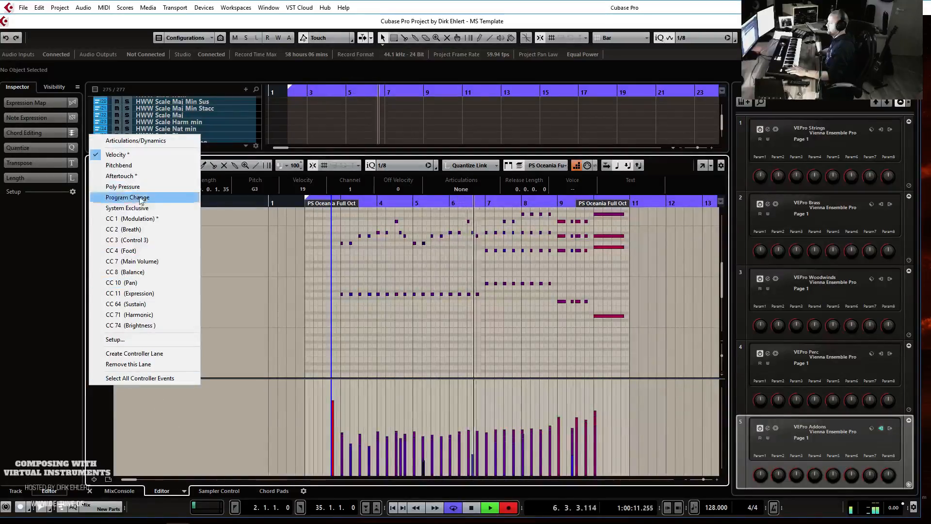
{"action": "left_click", "coordinate": [139, 222]}
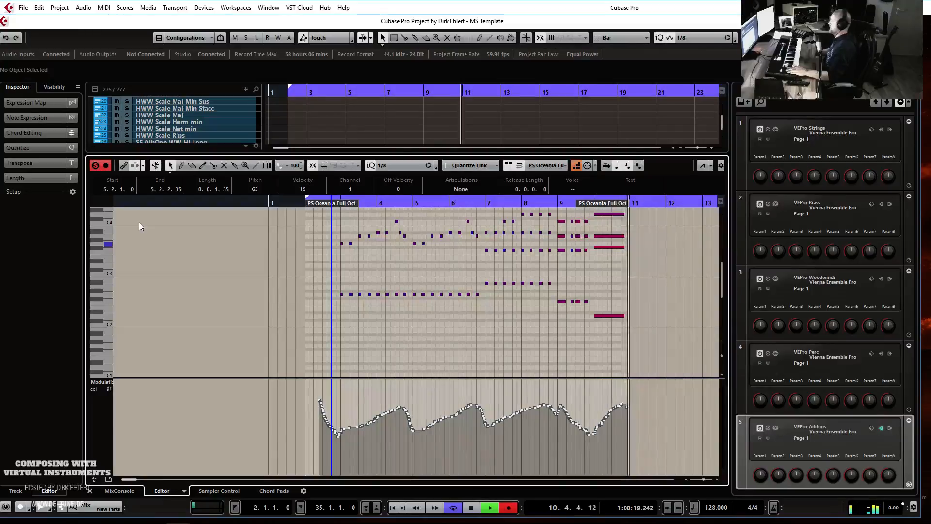
{"action": "key", "text": "space"}
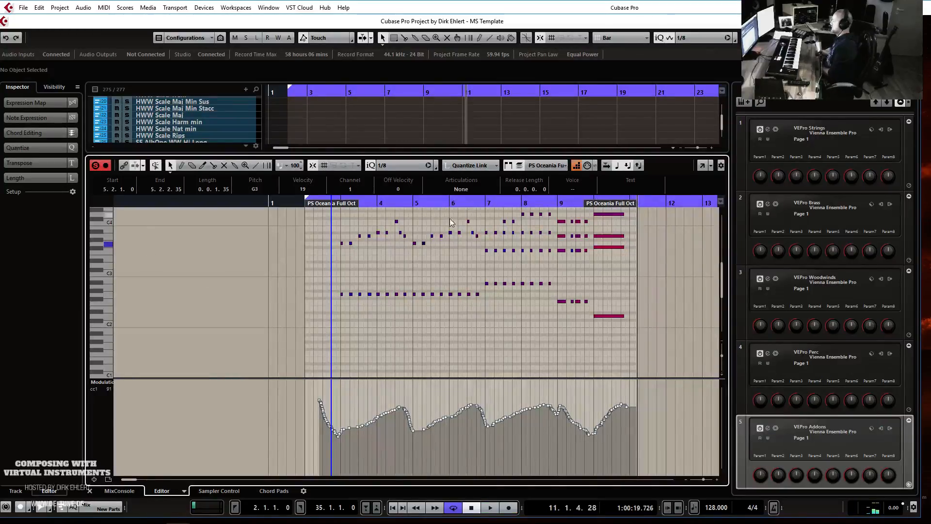
- Turn off cycling, leave the note editor and move the long PS Oceania Full Oct part to span bars 10 to 19
{"action": "left_click", "coordinate": [392, 201]}
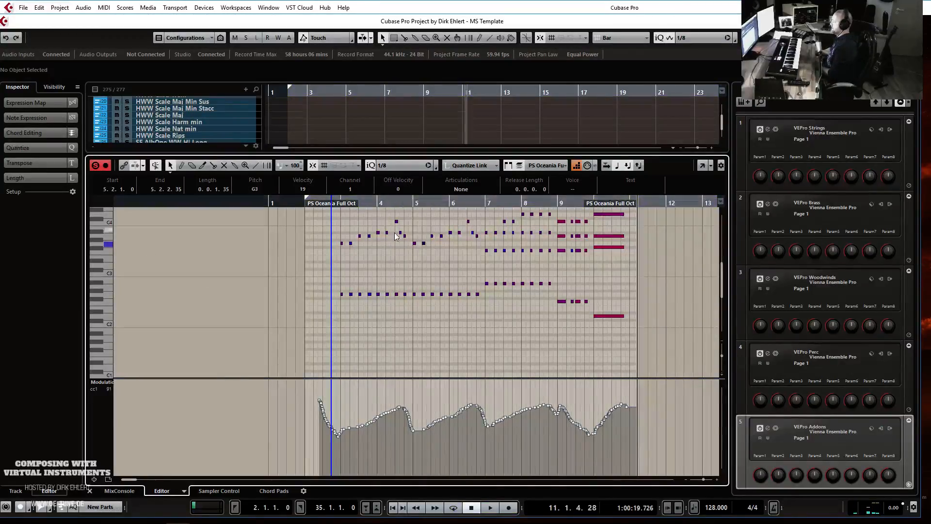
{"action": "key", "text": "Return"}
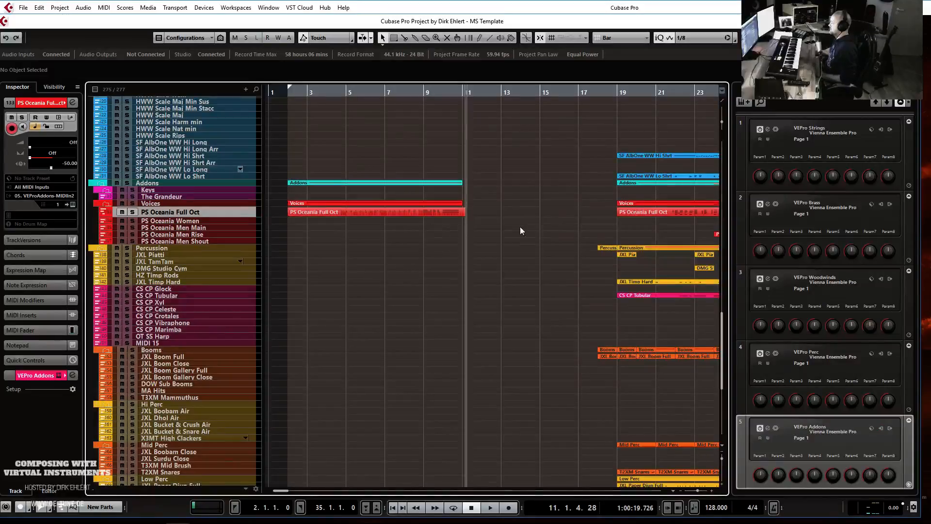
{"action": "left_click", "coordinate": [463, 214]}
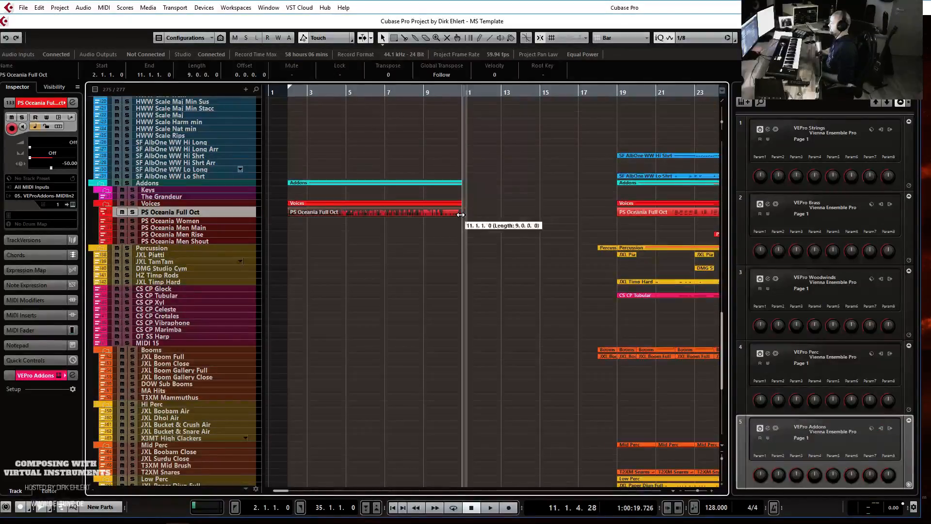
{"action": "left_click_drag", "start_coordinate": [450, 214], "coordinate": [607, 215]}
- Play the moved choir part through the transition at bar 19 into the full arrangement
{"action": "left_click", "coordinate": [447, 96]}
{"action": "key", "text": "space"}
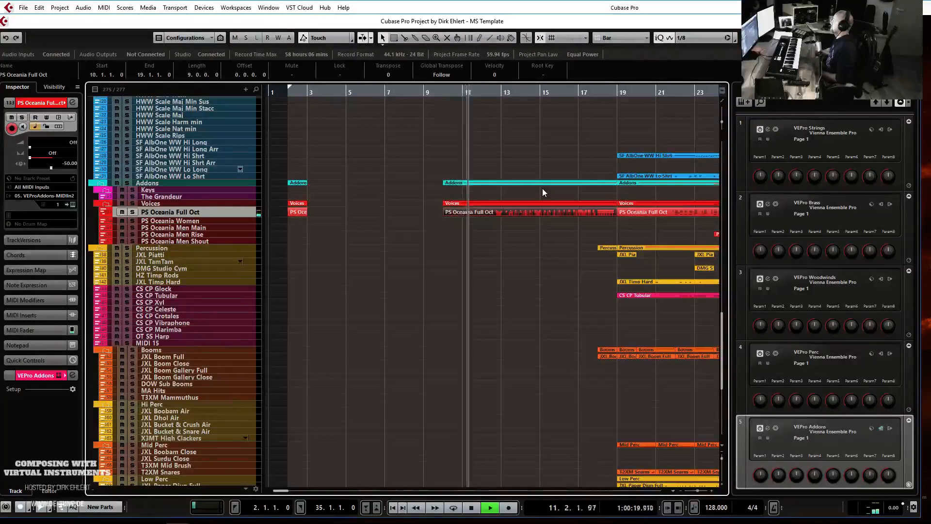
{"action": "key", "text": "h"}
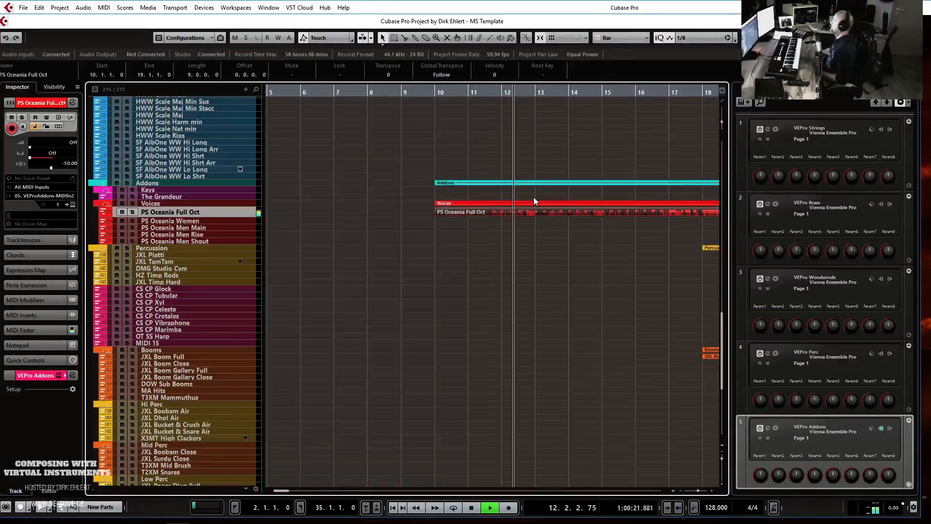
{"action": "key", "text": "g"}
{"action": "key", "text": "g"}
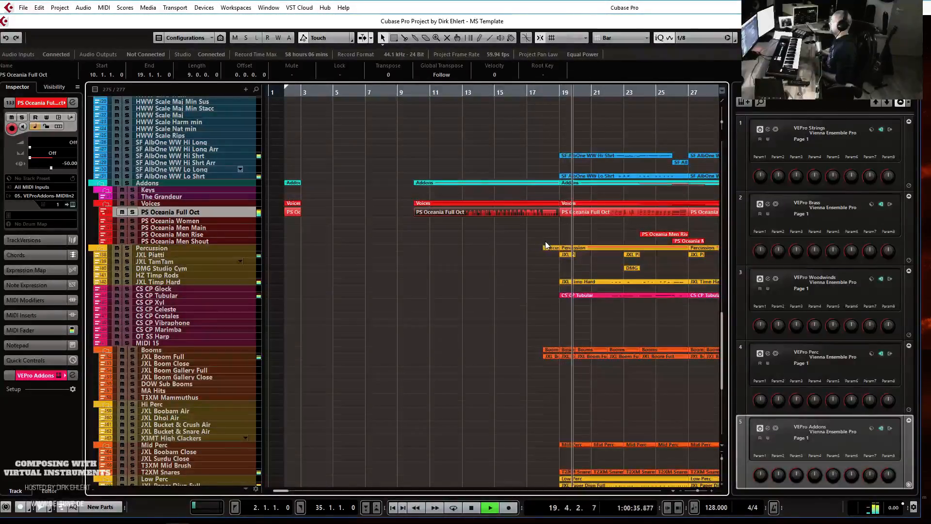
{"action": "key", "text": "h"}
{"action": "key", "text": "g"}
{"action": "key", "text": "g"}
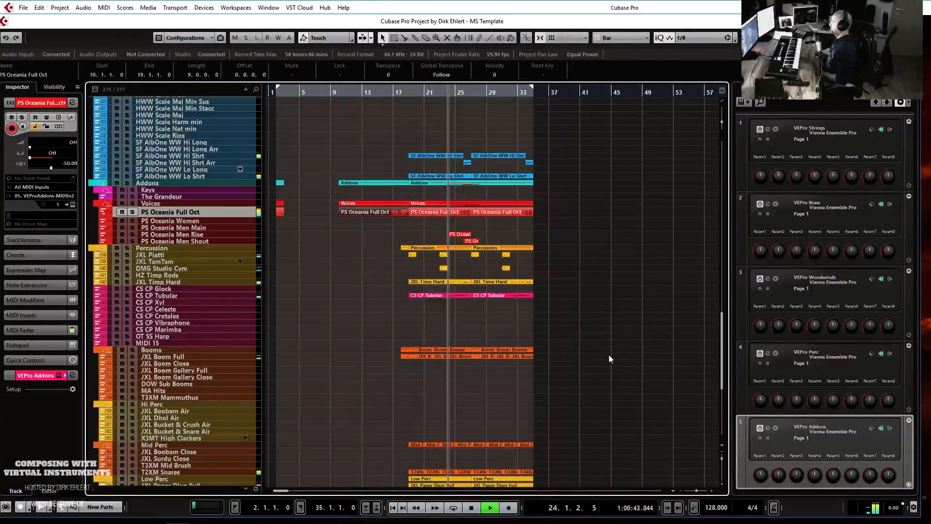
{"action": "key", "text": "space"}
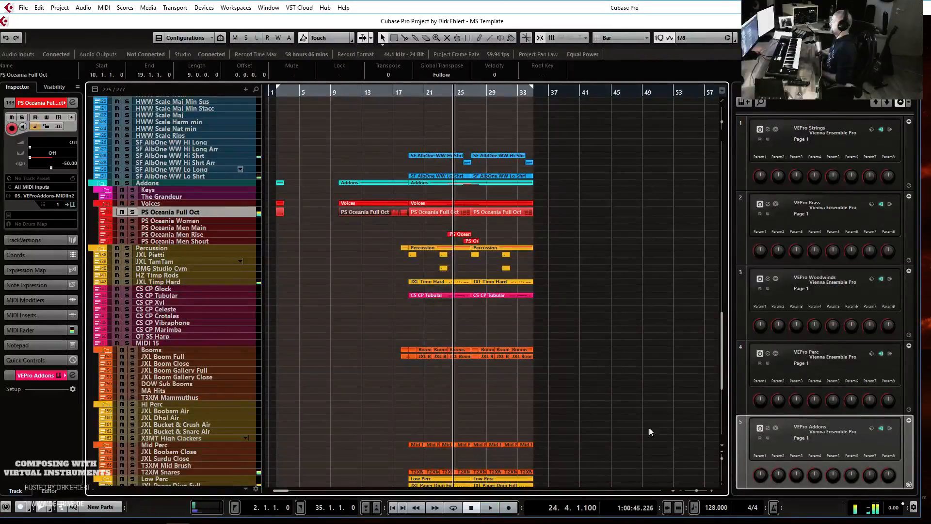
- Set the project tempo to 132 BPM and the left locator to bar 10
{"action": "double_click", "coordinate": [714, 507]}
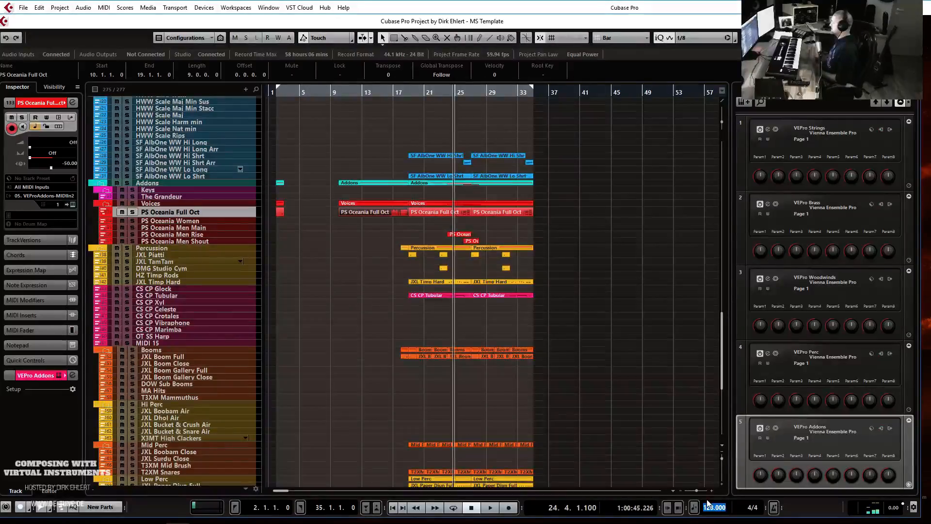
{"action": "left_click", "coordinate": [334, 96]}
{"action": "key", "text": "h"}
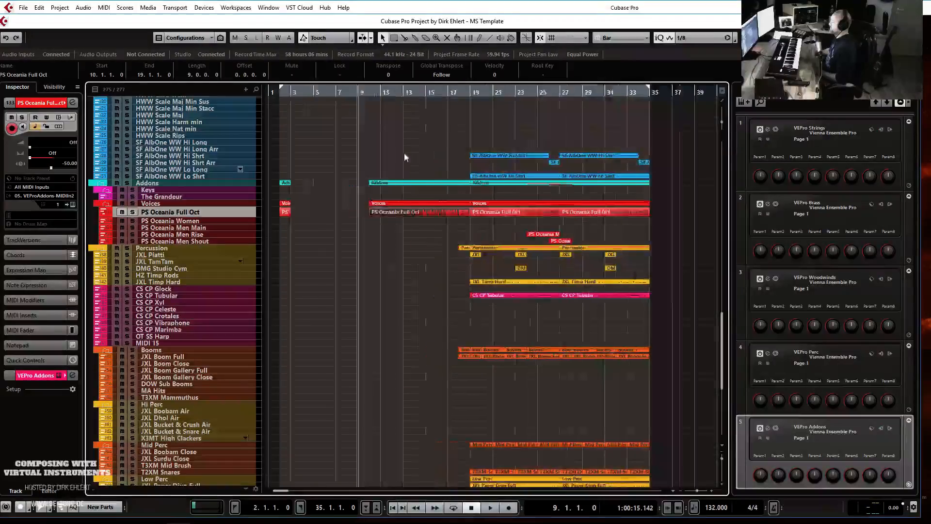
{"action": "key", "text": "h"}
{"action": "key", "text": "h"}
{"action": "key", "text": "h"}
{"action": "key", "text": "h"}
{"action": "left_click", "coordinate": [480, 93]}
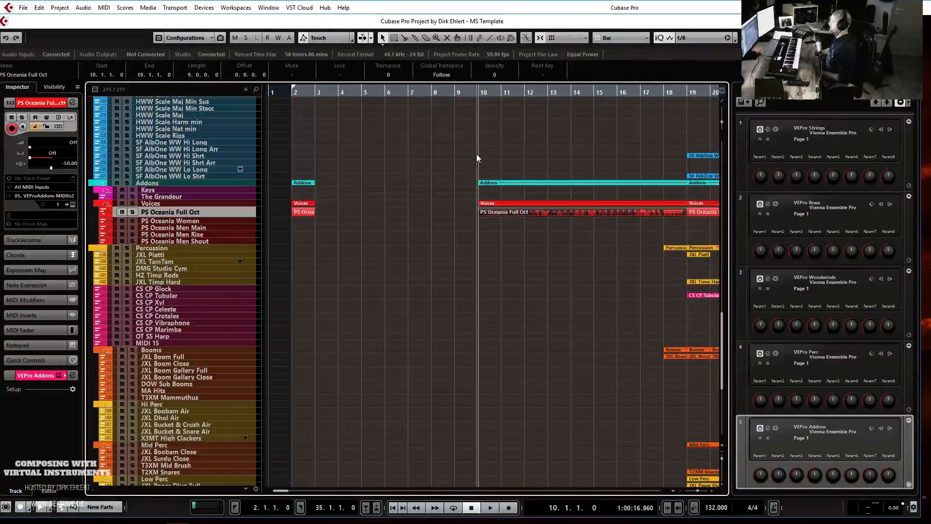
{"action": "key", "text": "ctrl+KP_1"}
- Collapse the Brass folder and try out the MS AS DB Spicc / Stacc (MW) and Str Hi 8va leg string tracks
{"action": "scroll", "coordinate": [479, 211], "scroll_direction": "up", "scroll_amount": 4}
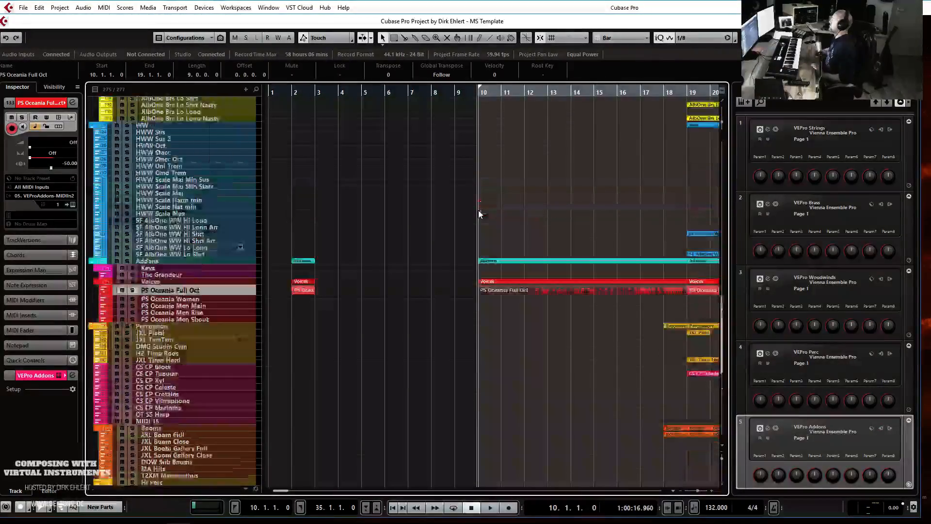
{"action": "scroll", "coordinate": [478, 211], "scroll_direction": "up", "scroll_amount": 15}
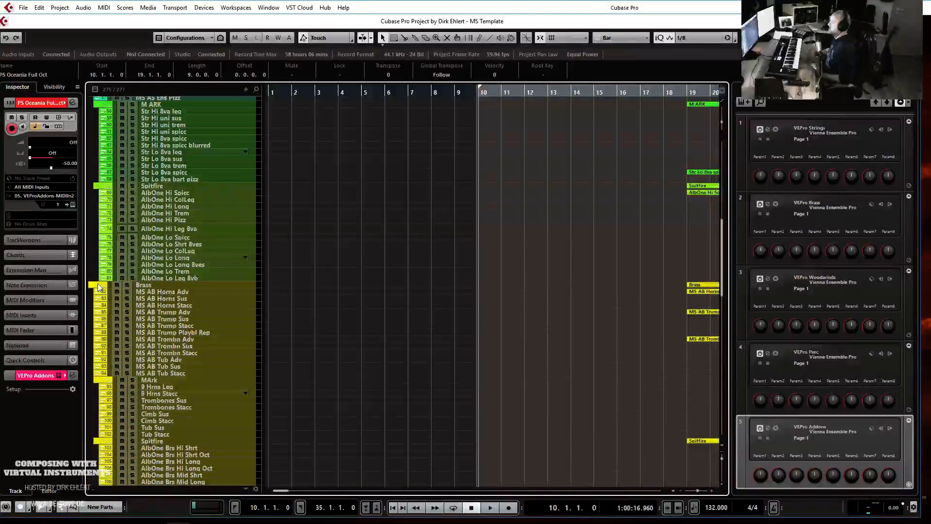
{"action": "left_click", "coordinate": [103, 287]}
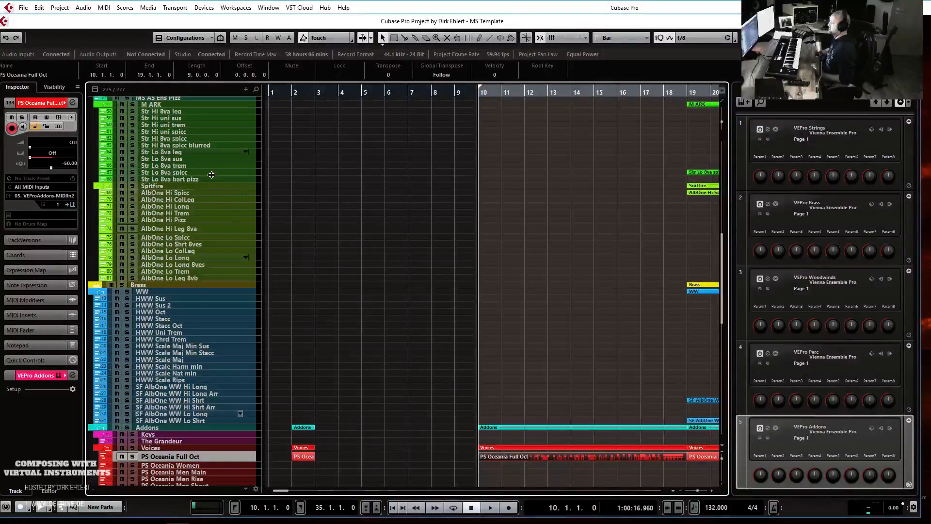
{"action": "scroll", "coordinate": [212, 174], "scroll_direction": "up", "scroll_amount": 4}
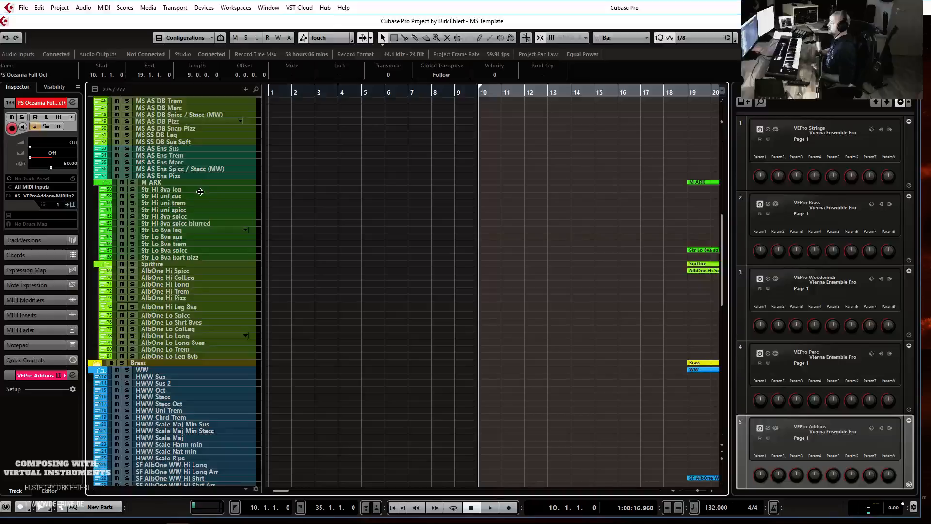
{"action": "scroll", "coordinate": [201, 177], "scroll_direction": "up", "scroll_amount": 4}
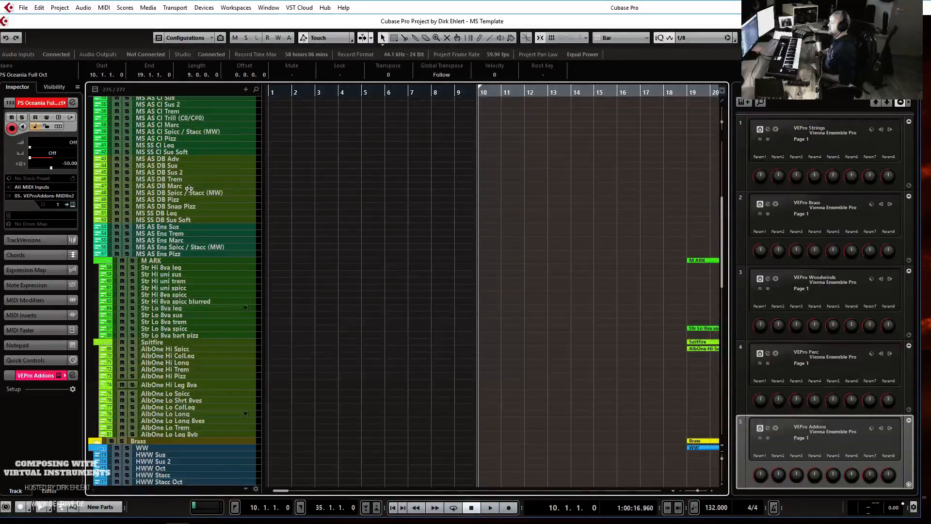
{"action": "left_click", "coordinate": [187, 191]}
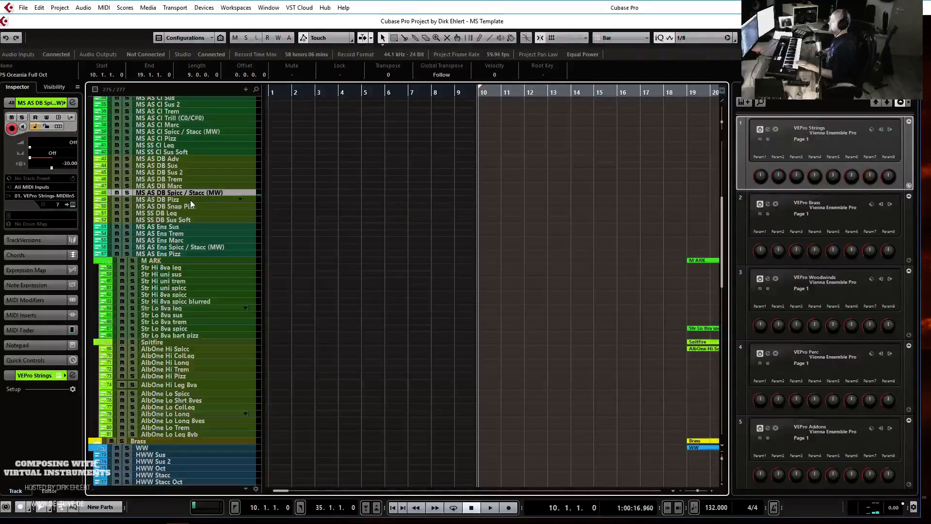
{"action": "left_click", "coordinate": [191, 267]}
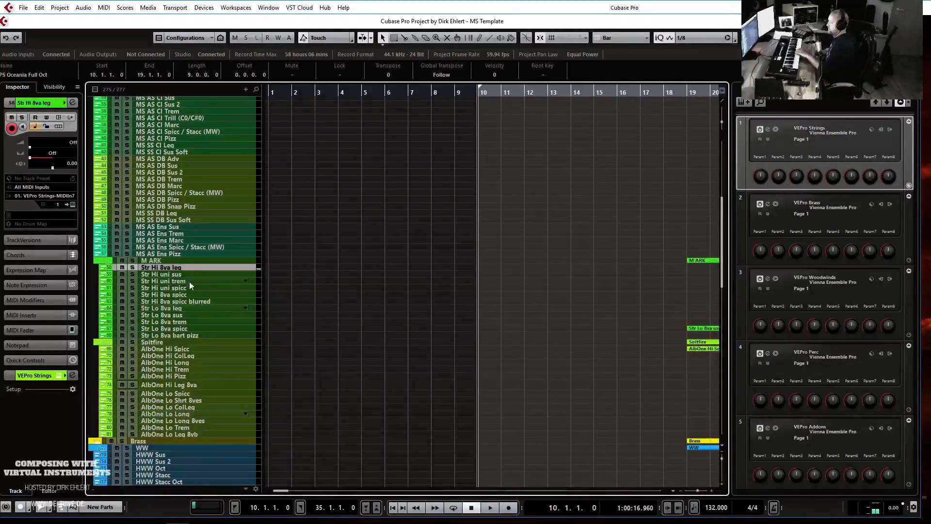
- Perform and capture a low string part on Str Lo 8va sus from bar 10 into bar 19
{"action": "left_click", "coordinate": [187, 315]}
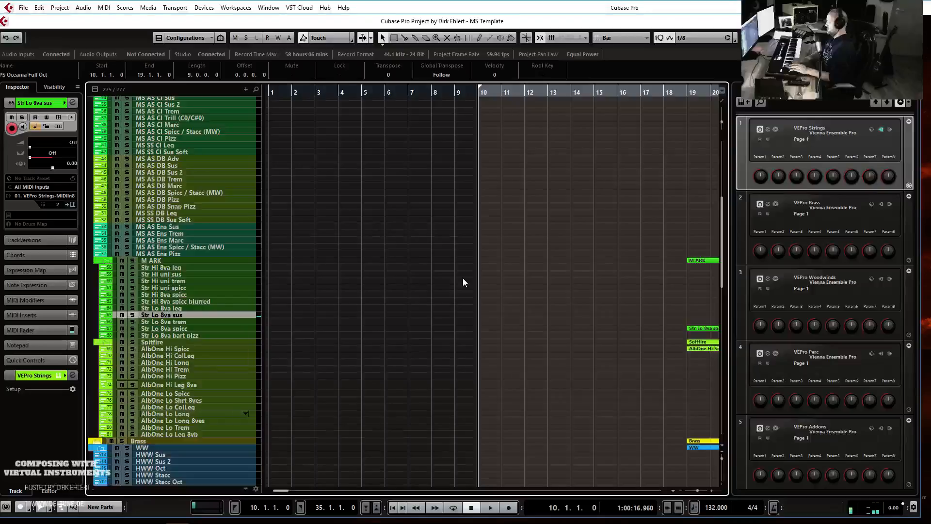
{"action": "key", "text": "space"}
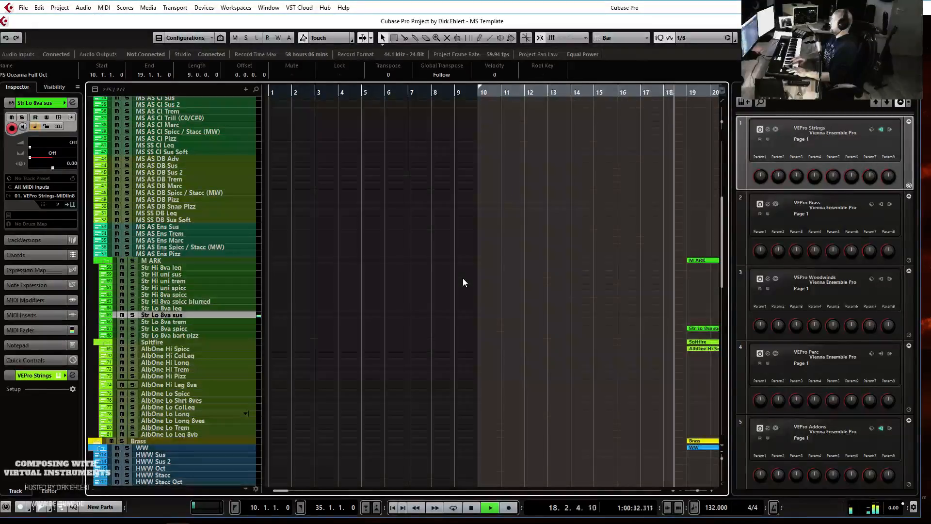
{"action": "key", "text": "space"}
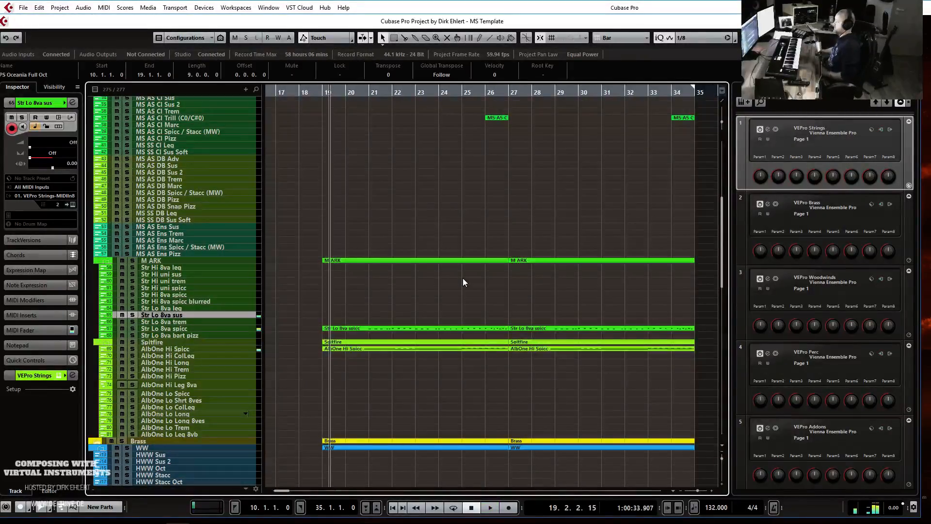
{"action": "scroll", "coordinate": [440, 284], "scroll_direction": "left", "scroll_amount": 6}
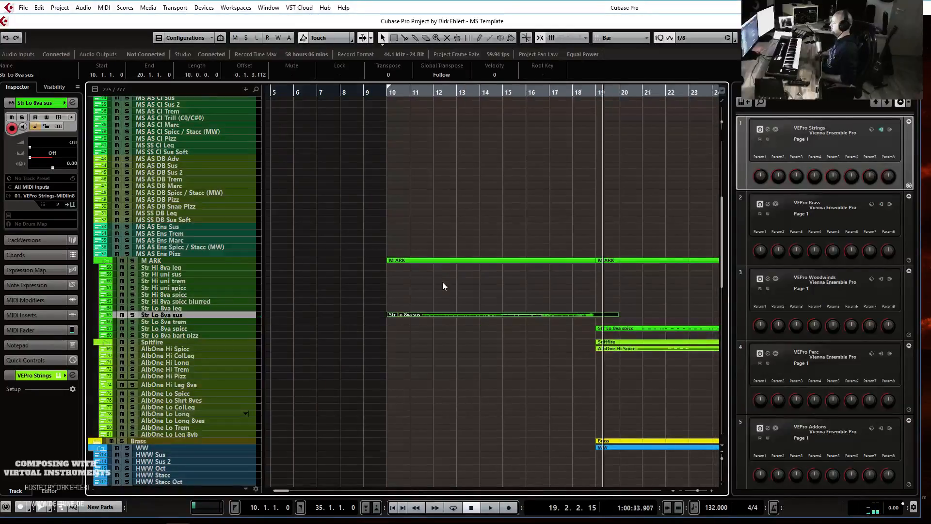
- Open the Str Lo 8va sus recording and trim the start of its second note to bar 15
{"action": "double_click", "coordinate": [453, 315]}
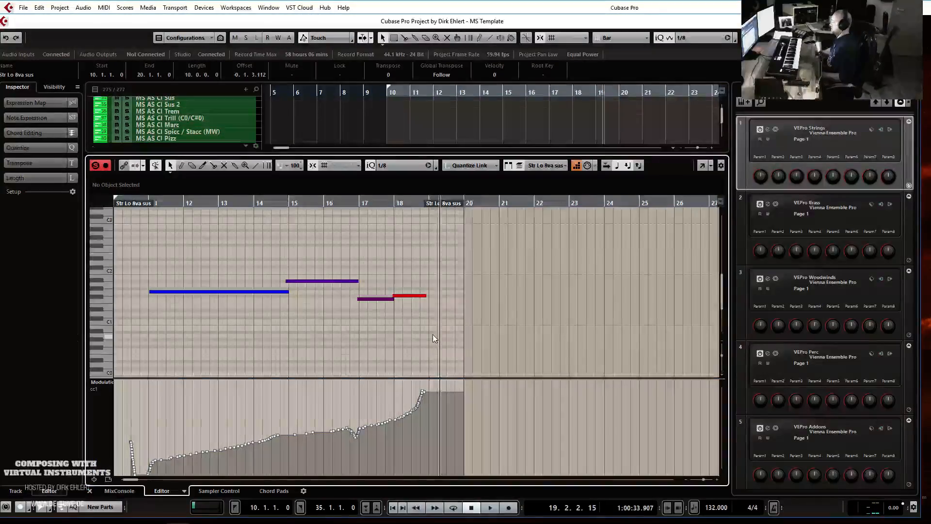
{"action": "left_click_drag", "start_coordinate": [288, 283], "coordinate": [291, 283]}
{"action": "key", "text": "Return"}
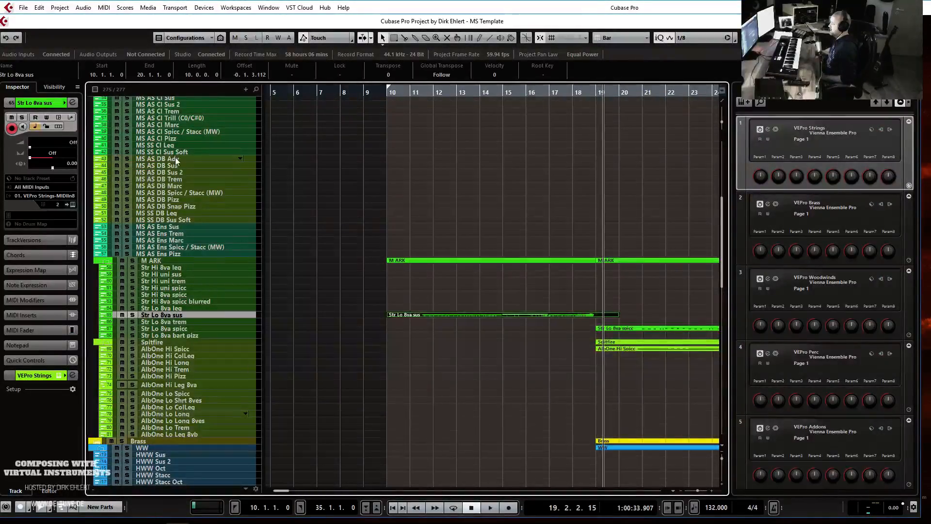
- Record a moving cello part on MS AS Cl Adv from bar 10 into bar 19
{"action": "scroll", "coordinate": [176, 157], "scroll_direction": "up", "scroll_amount": 4}
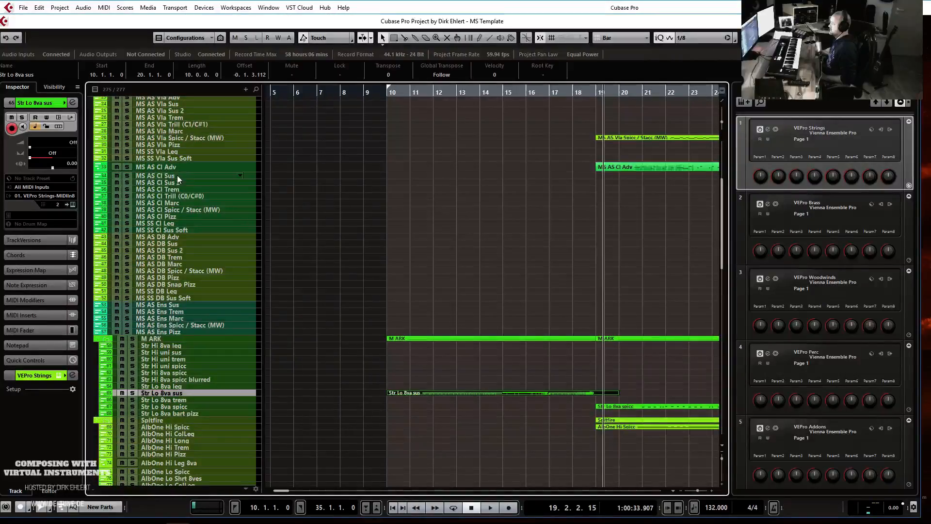
{"action": "left_click", "coordinate": [178, 167]}
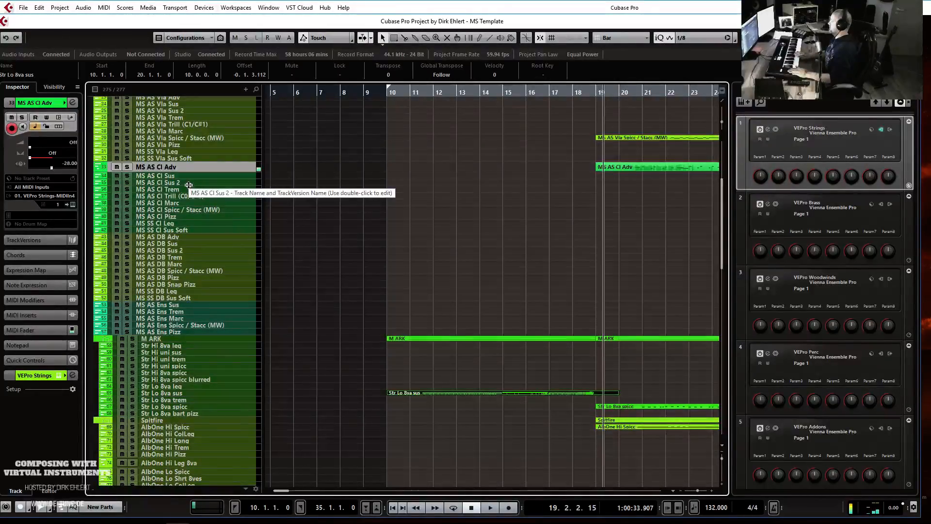
{"action": "key", "text": "space"}
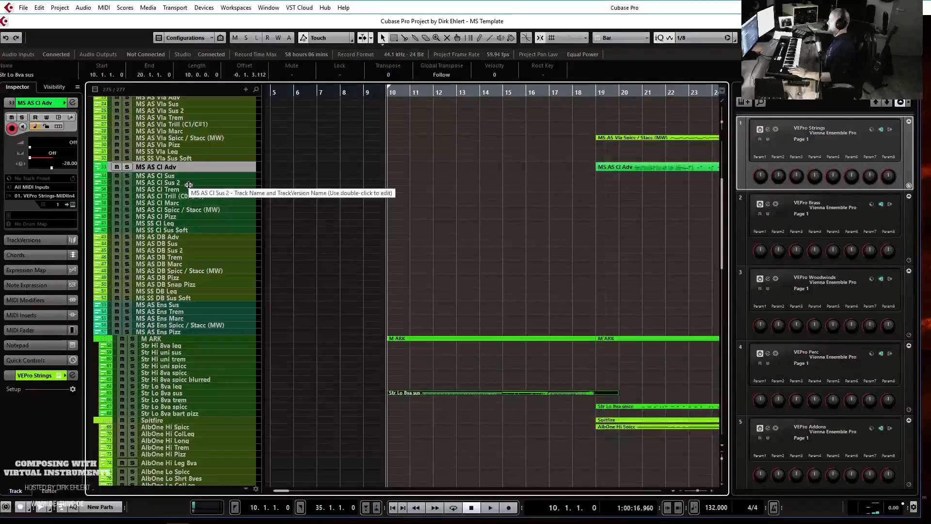
{"action": "key", "text": "space"}
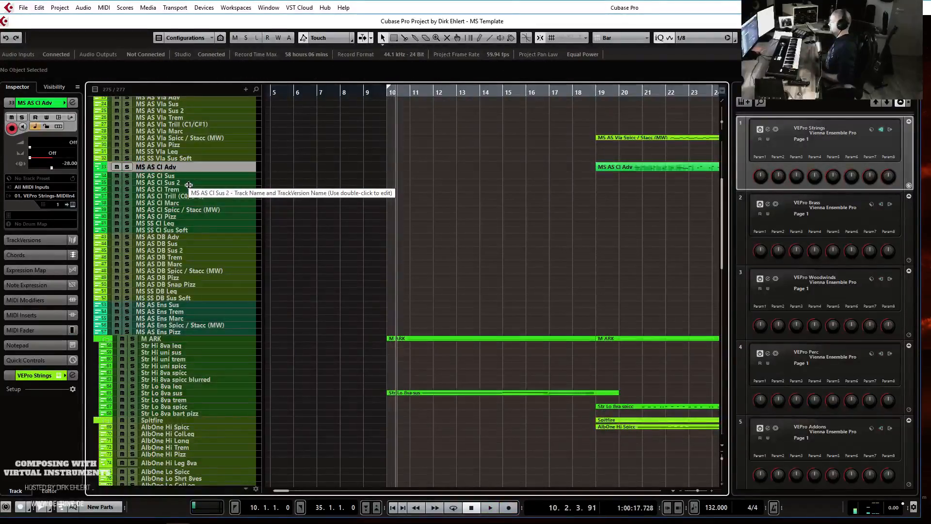
{"action": "key", "text": "space"}
{"action": "key", "text": "KP_Multiply"}
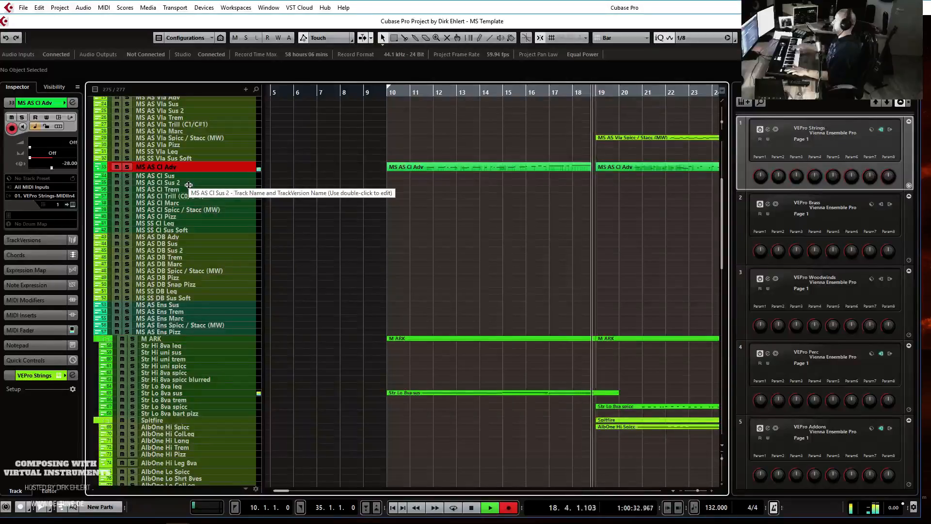
{"action": "key", "text": "space"}
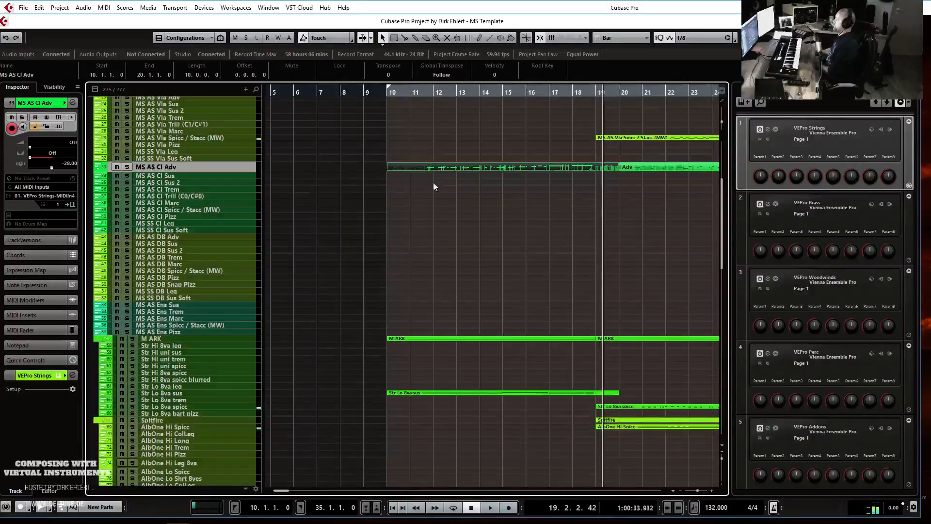
- Open the new MS AS Cl Adv part together with the Str Lo 8va sus part in the note editor
{"action": "key", "text": "Return"}
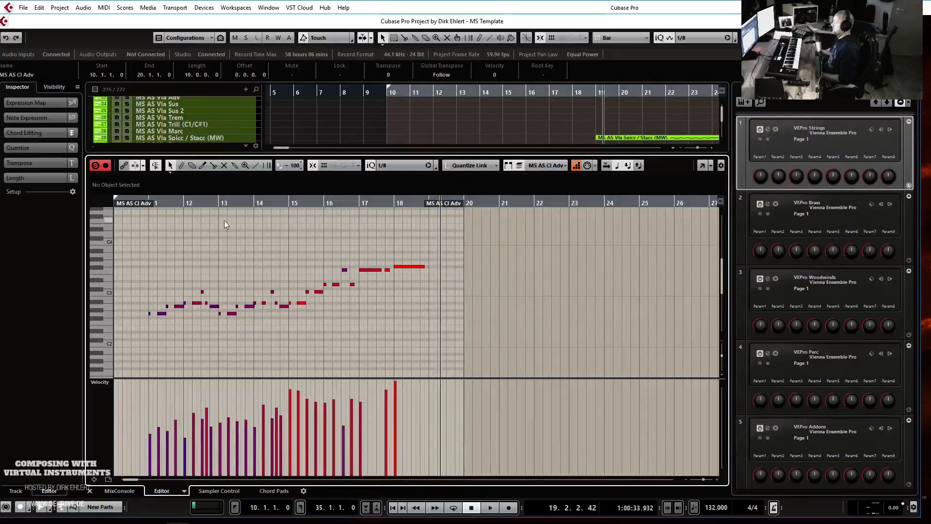
{"action": "key", "text": "Return"}
{"action": "left_click_drag", "start_coordinate": [448, 139], "coordinate": [476, 372]}
{"action": "left_click_drag", "start_coordinate": [475, 411], "coordinate": [475, 412]}
{"action": "key", "text": "Return"}
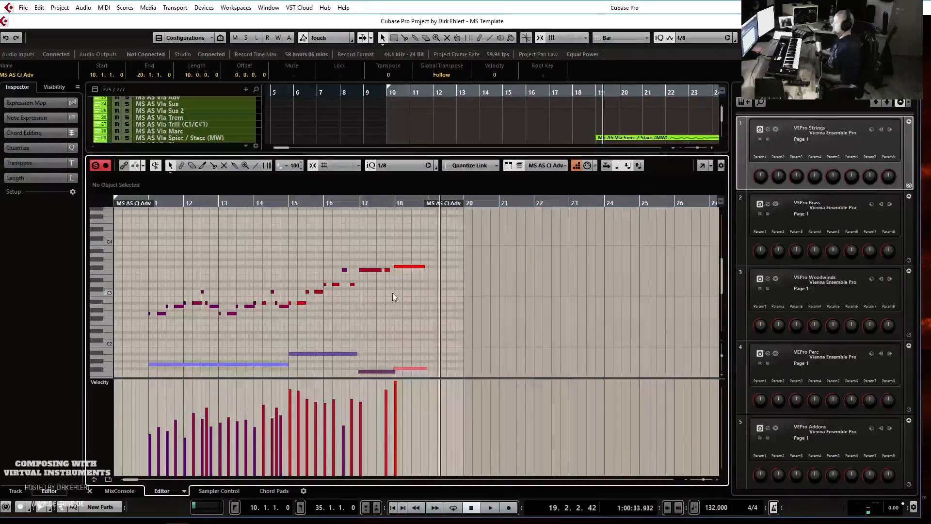
- Play the cello line against the low sustained strings from just before bar 11 through bar 18, and close the editor
{"action": "scroll", "coordinate": [444, 278], "scroll_direction": "left", "scroll_amount": 4}
{"action": "left_click_drag", "start_coordinate": [292, 204], "coordinate": [267, 204]}
{"action": "scroll", "coordinate": [410, 246], "scroll_direction": "up", "scroll_amount": 6}
{"action": "scroll", "coordinate": [462, 252], "scroll_direction": "left", "scroll_amount": 5}
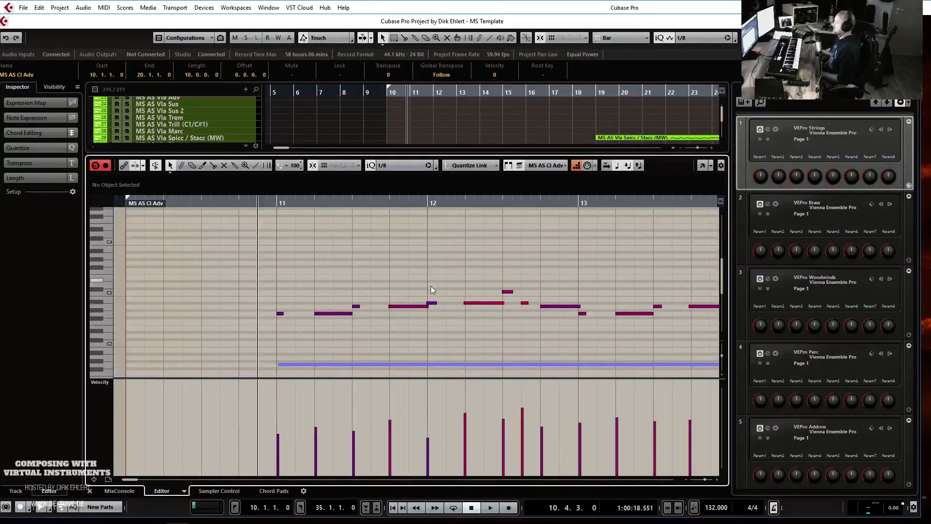
{"action": "key", "text": "space"}
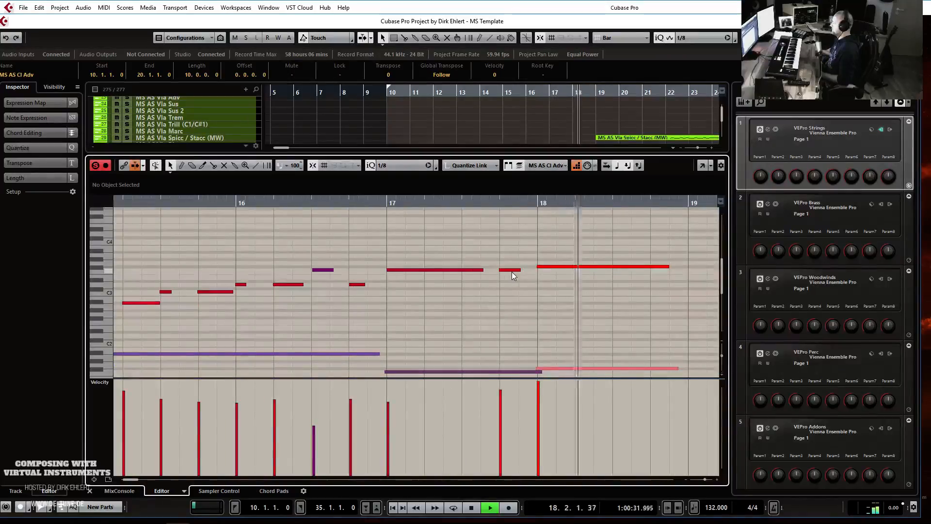
{"action": "key", "text": "ctrl+alt+e"}
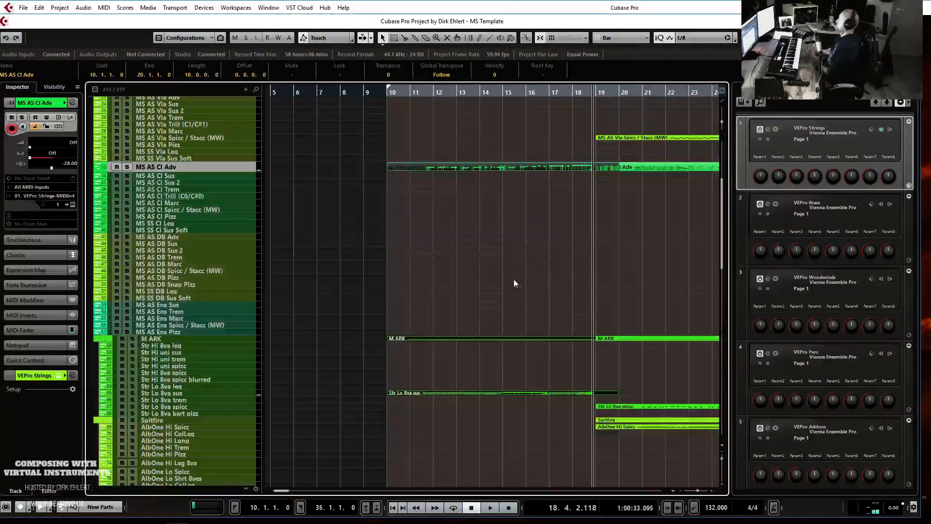
- Record a viola part on MS AS Vla Adv from bar 10 and trim the part's end to bar 19
{"action": "scroll", "coordinate": [556, 304], "scroll_direction": "left", "scroll_amount": 2}
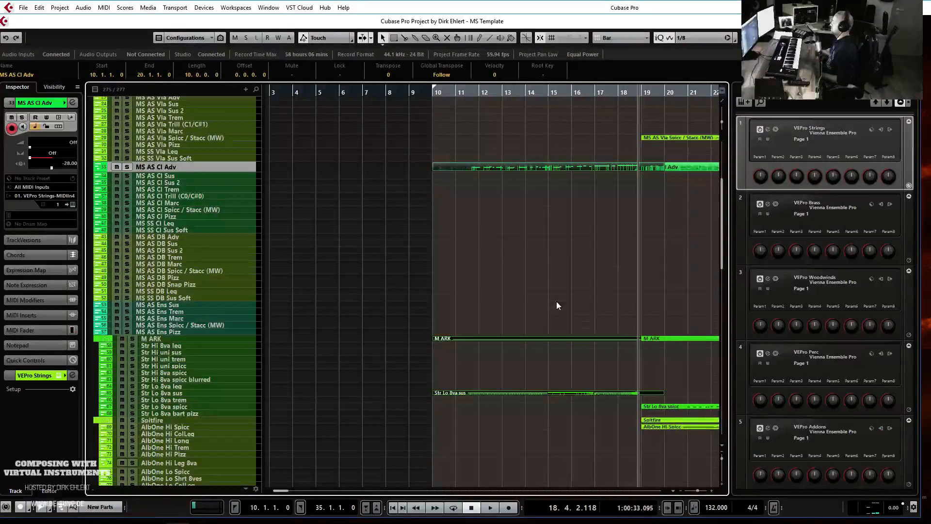
{"action": "left_click", "coordinate": [575, 310]}
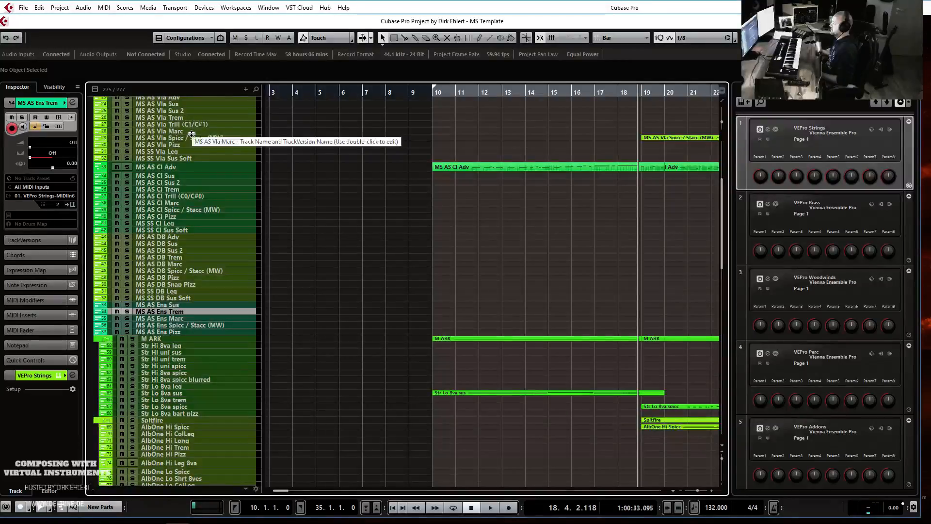
{"action": "scroll", "coordinate": [194, 125], "scroll_direction": "up", "scroll_amount": 4}
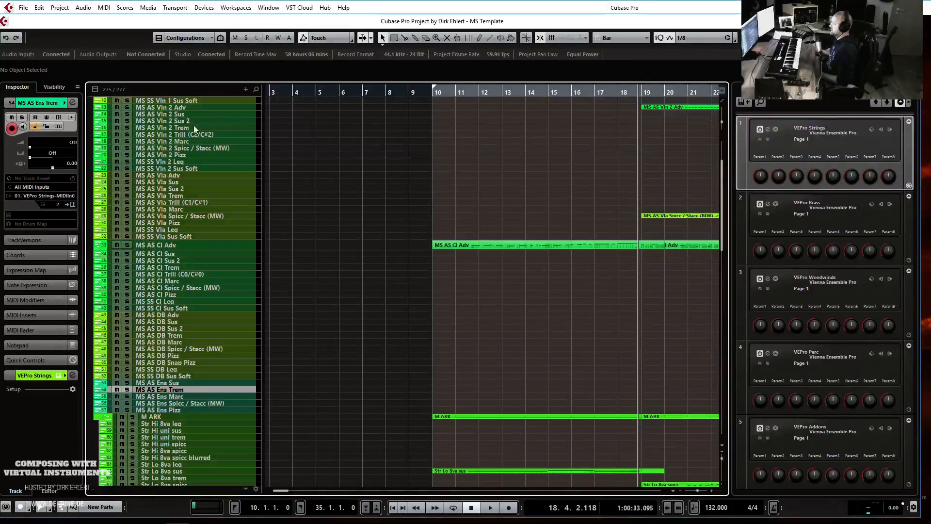
{"action": "left_click", "coordinate": [180, 176]}
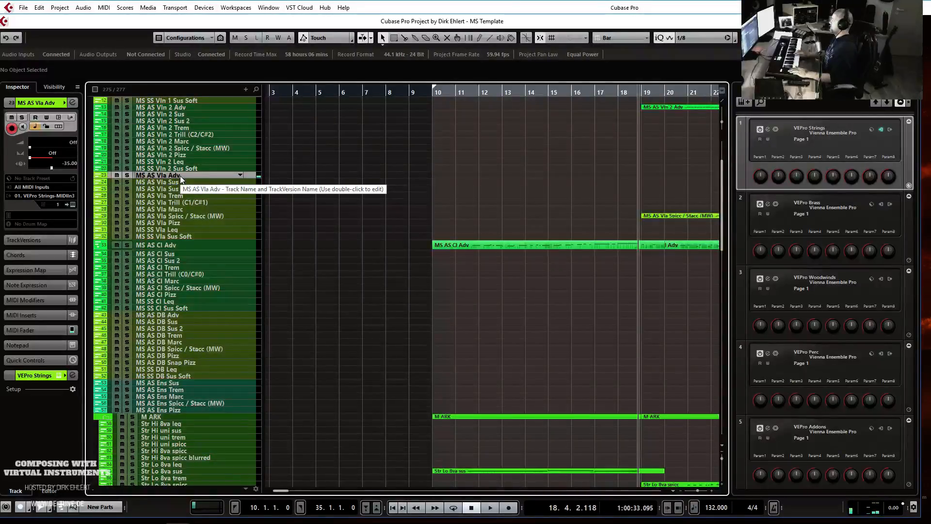
{"action": "key", "text": "KP_Multiply"}
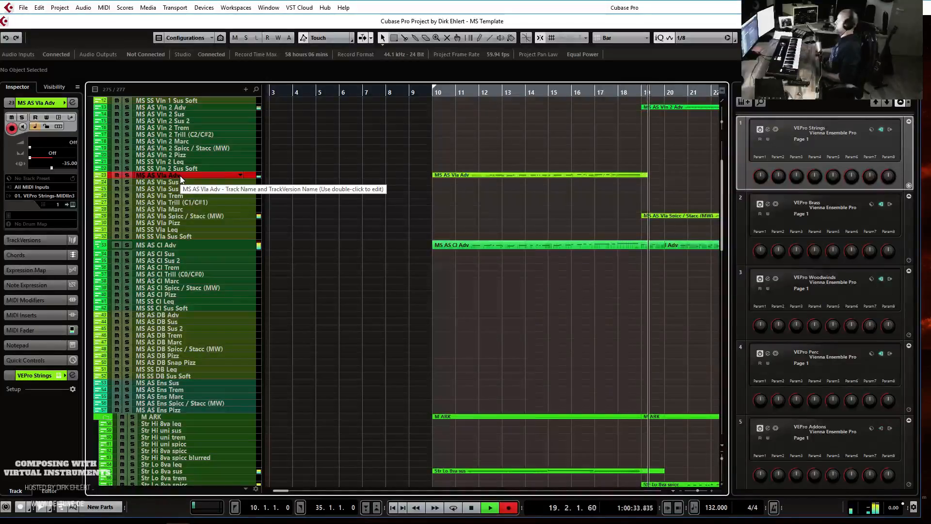
{"action": "key", "text": "space"}
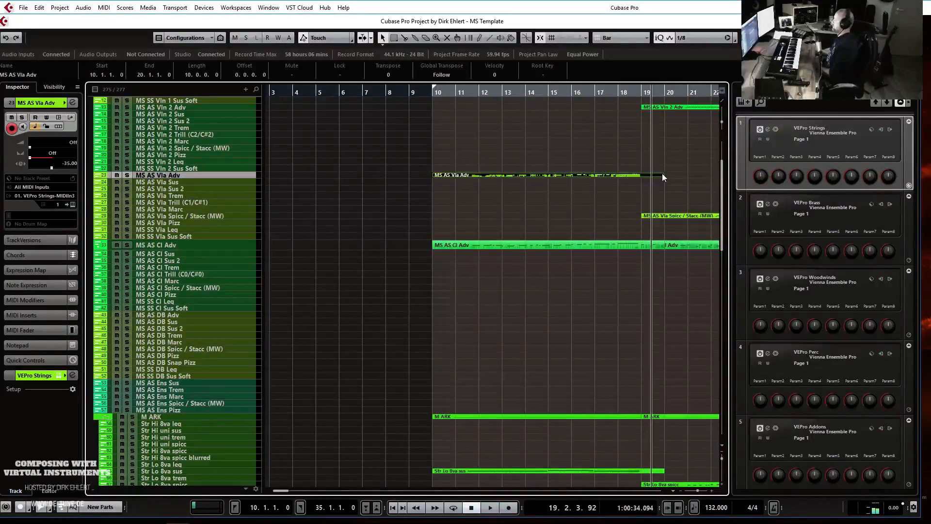
{"action": "left_click_drag", "start_coordinate": [663, 176], "coordinate": [650, 177]}
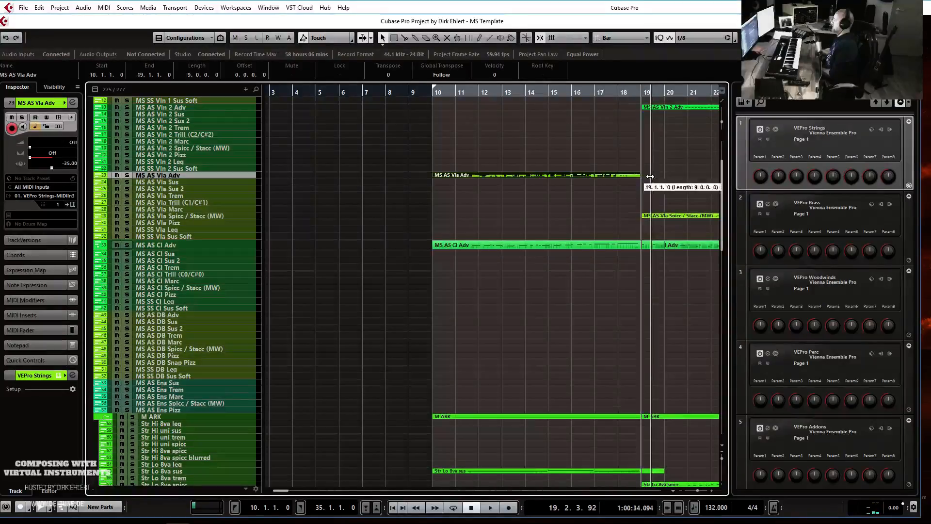
- Copy the one-bar MS AS Vln 1 Spicc / Stacc (MW) run from bar 26 to bar 18 and shape its velocities into a crescendo
{"action": "scroll", "coordinate": [684, 180], "scroll_direction": "up", "scroll_amount": 4}
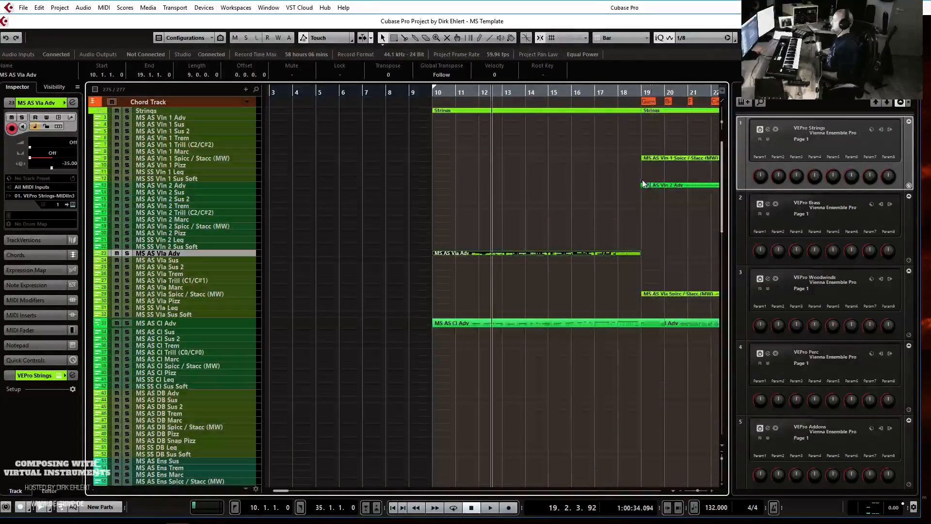
{"action": "key", "text": "g"}
{"action": "left_click", "coordinate": [586, 159]}
{"action": "double_click", "coordinate": [480, 158]}
{"action": "left_click_drag", "start_coordinate": [335, 227], "coordinate": [245, 403]}
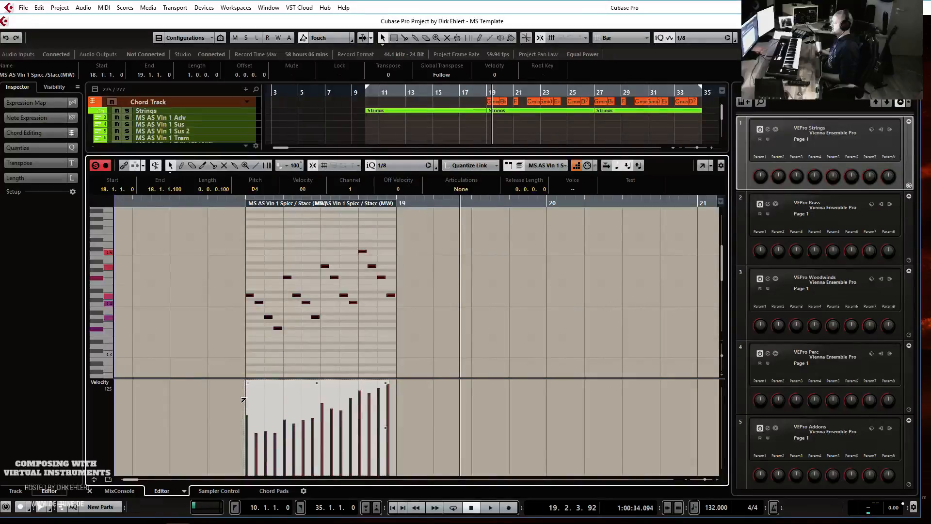
- Copy the bar 18 violin run to MS AS Vln 2 Adv and glue it to the part starting at bar 19
{"action": "key", "text": "Return"}
{"action": "left_click_drag", "start_coordinate": [479, 160], "coordinate": [482, 189]}
{"action": "key", "text": "4"}
{"action": "left_click", "coordinate": [482, 186]}
{"action": "key", "text": "1"}
- Draw a rising modulation (CC1) ramp across bar 18 of MS AS Vln 2 Adv and slightly shorten the run's notes
{"action": "double_click", "coordinate": [482, 186]}
{"action": "scroll", "coordinate": [334, 301], "scroll_direction": "left", "scroll_amount": 3}
{"action": "left_click", "coordinate": [244, 445]}
{"action": "left_click_drag", "start_coordinate": [245, 445], "coordinate": [384, 420]}
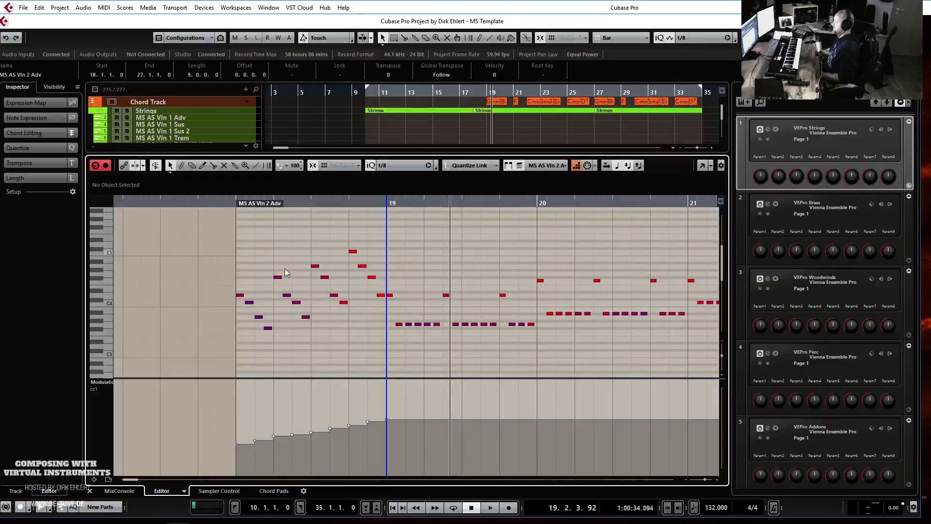
{"action": "left_click_drag", "start_coordinate": [382, 231], "coordinate": [194, 363]}
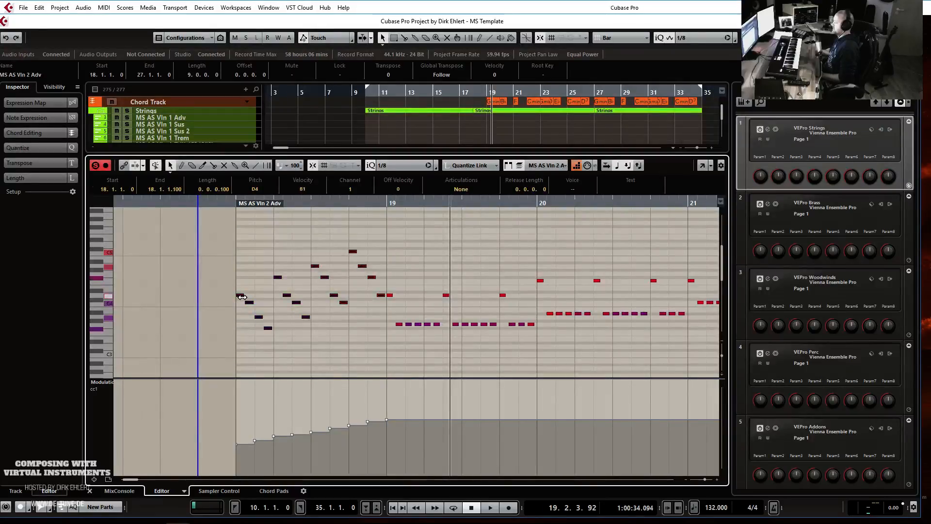
{"action": "left_click_drag", "start_coordinate": [243, 297], "coordinate": [241, 297]}
{"action": "key", "text": "Return"}
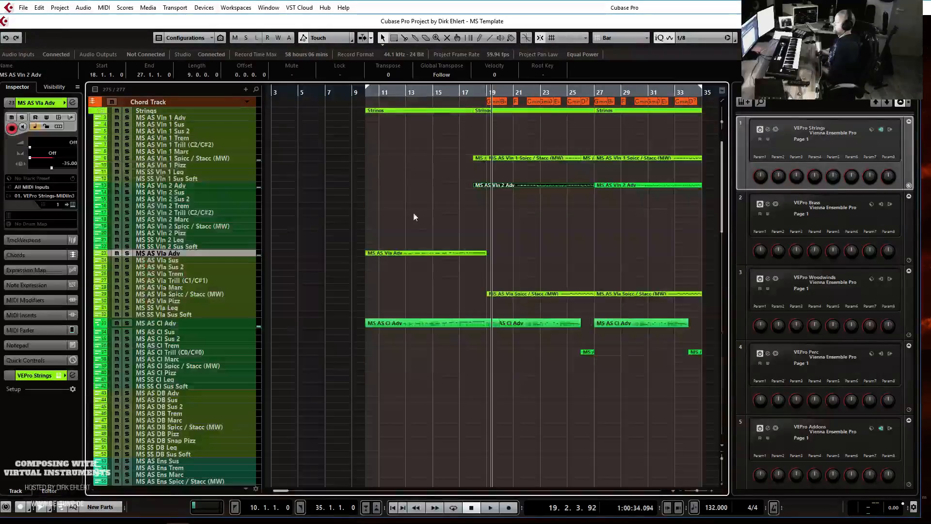
- Play the introduction from bar 10 to about bar 13 while reviewing the string, woodwind, choir and percussion tracks
{"action": "left_click", "coordinate": [364, 93]}
{"action": "key", "text": "space"}
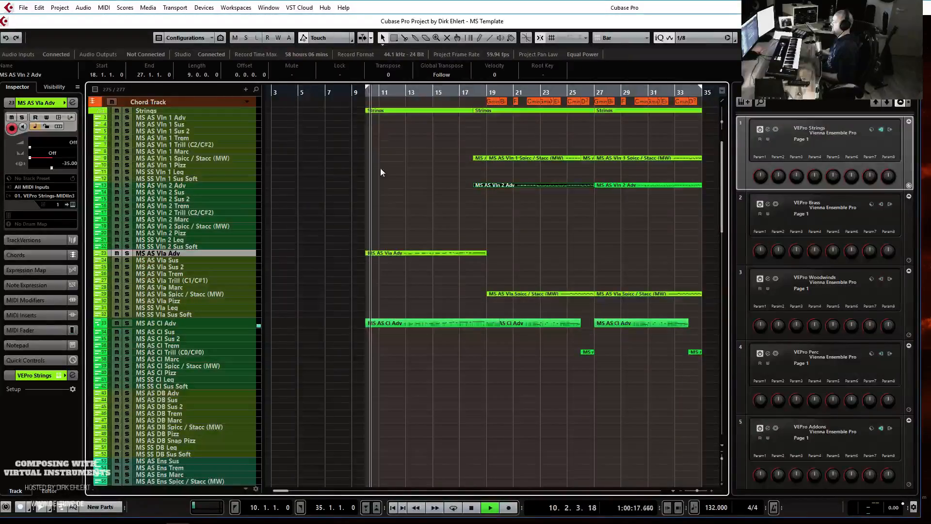
{"action": "key", "text": "h"}
{"action": "key", "text": "h"}
{"action": "scroll", "coordinate": [476, 216], "scroll_direction": "down", "scroll_amount": 4}
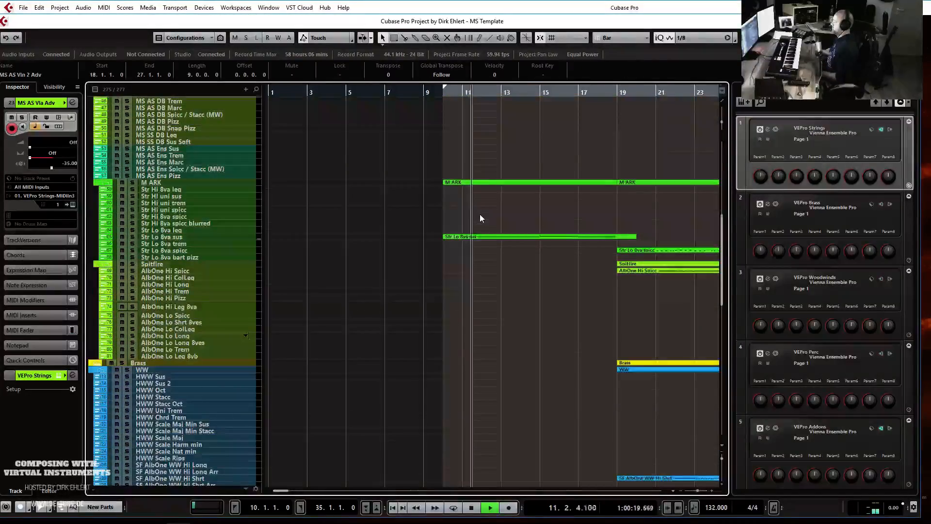
{"action": "scroll", "coordinate": [479, 214], "scroll_direction": "down", "scroll_amount": 5}
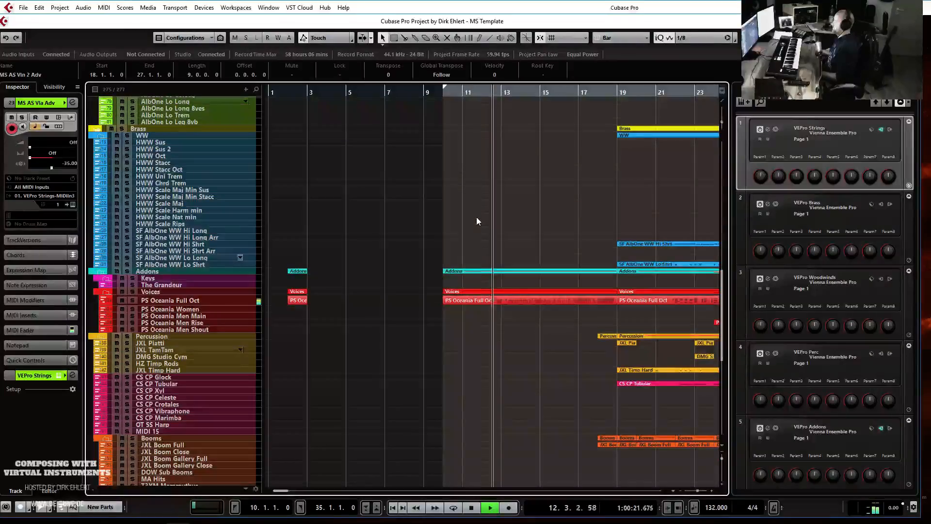
{"action": "key", "text": "space"}
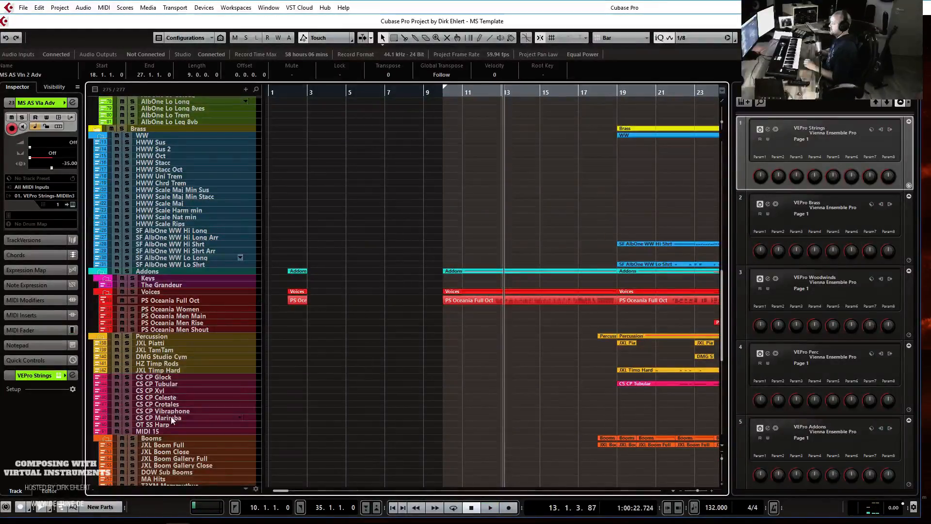
- Record a short MIDI part on the MA Hits percussion track, starting at bar 10
{"action": "left_click", "coordinate": [174, 477]}
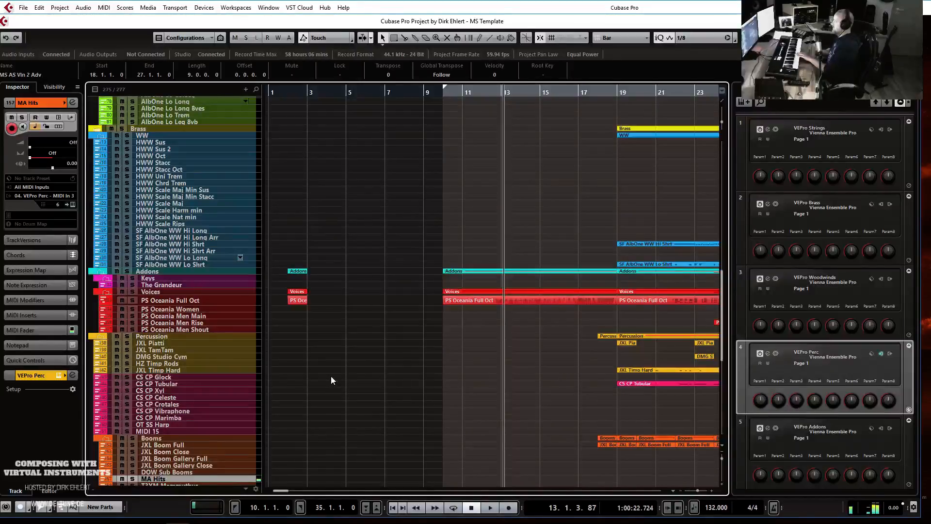
{"action": "scroll", "coordinate": [477, 325], "scroll_direction": "down", "scroll_amount": 8}
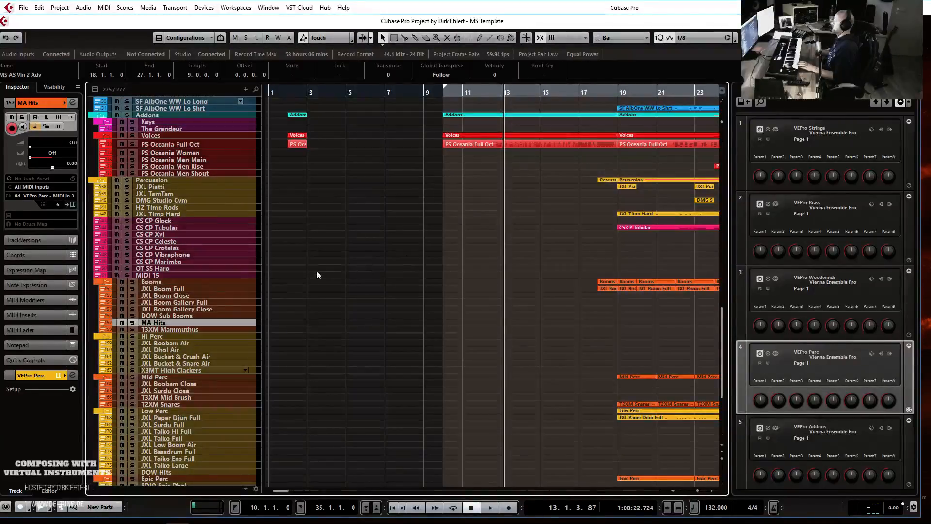
{"action": "key", "text": "space"}
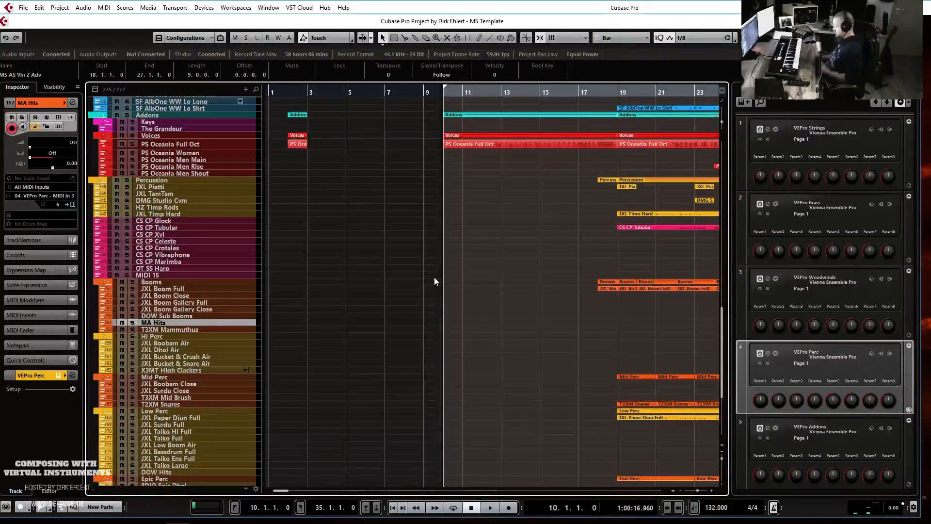
{"action": "key", "text": "KP_Multiply"}
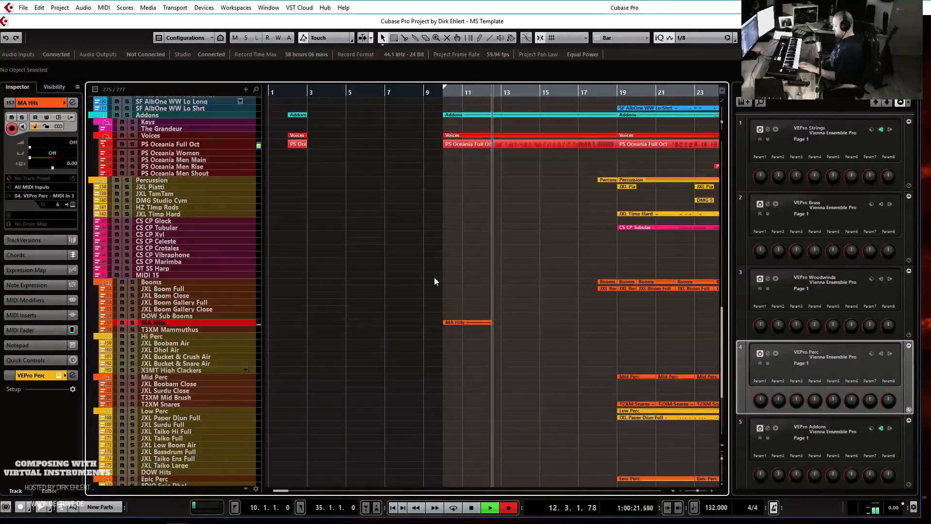
{"action": "key", "text": "space"}
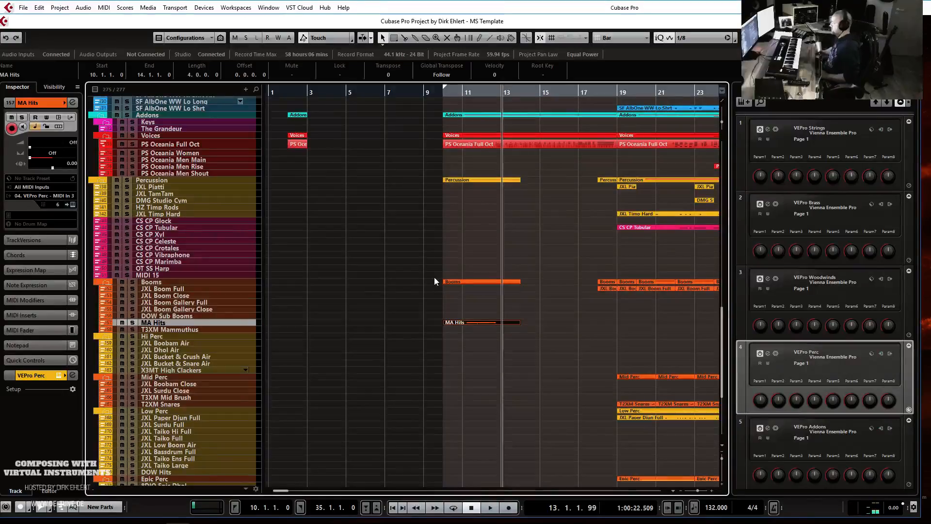
- Record a MIDI part on the T3XM Mammuthus track from bar 10, layered with the MA Hits part
{"action": "left_click", "coordinate": [185, 328]}
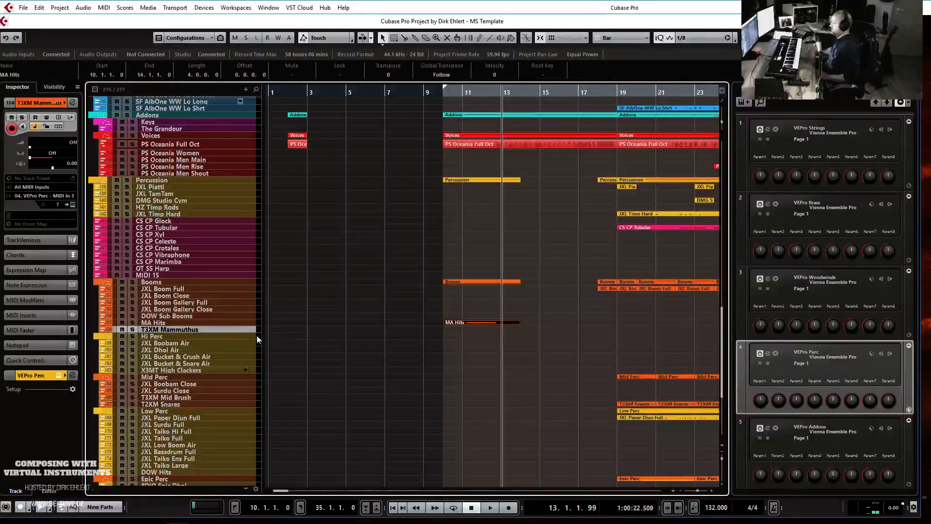
{"action": "key", "text": "KP_1"}
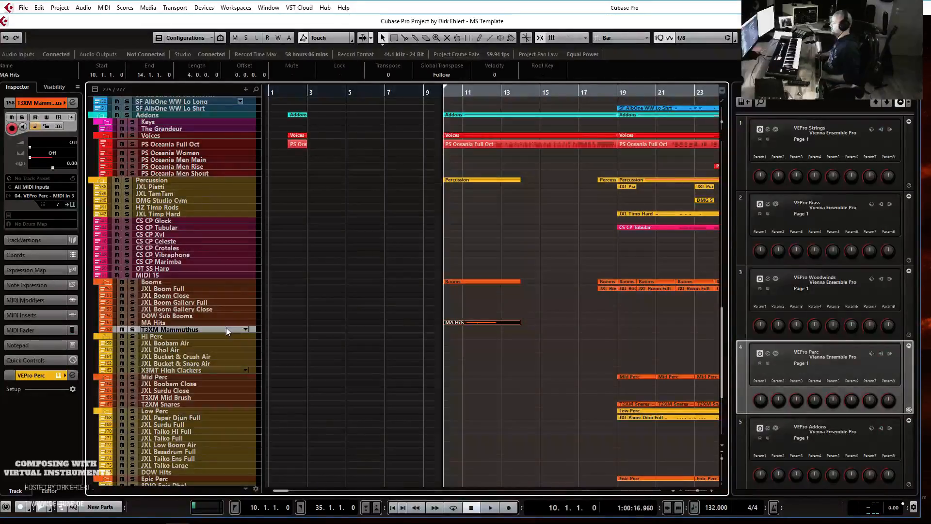
{"action": "key", "text": "KP_Multiply"}
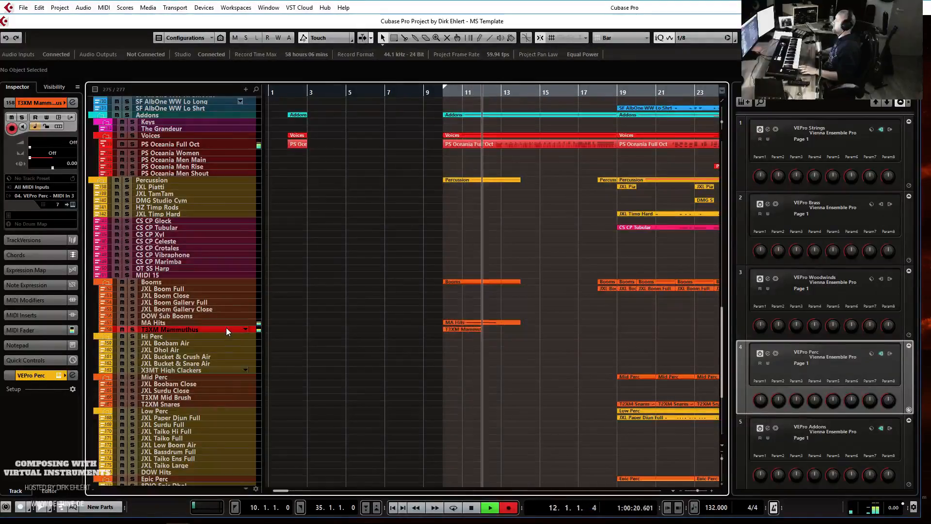
{"action": "key", "text": "space"}
- Inspect the notes of the new MA Hits part in the editor, play them back, and return to the arrangement
{"action": "double_click", "coordinate": [454, 322]}
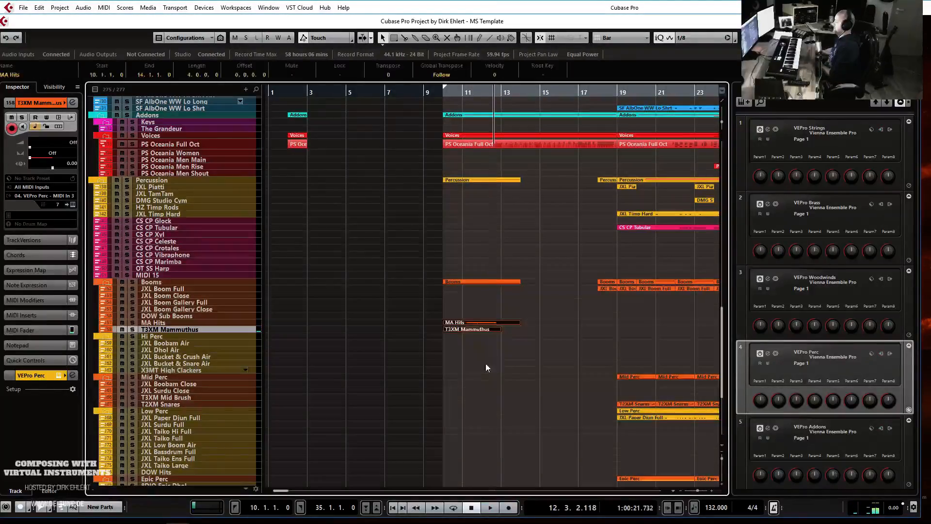
{"action": "left_click", "coordinate": [228, 203]}
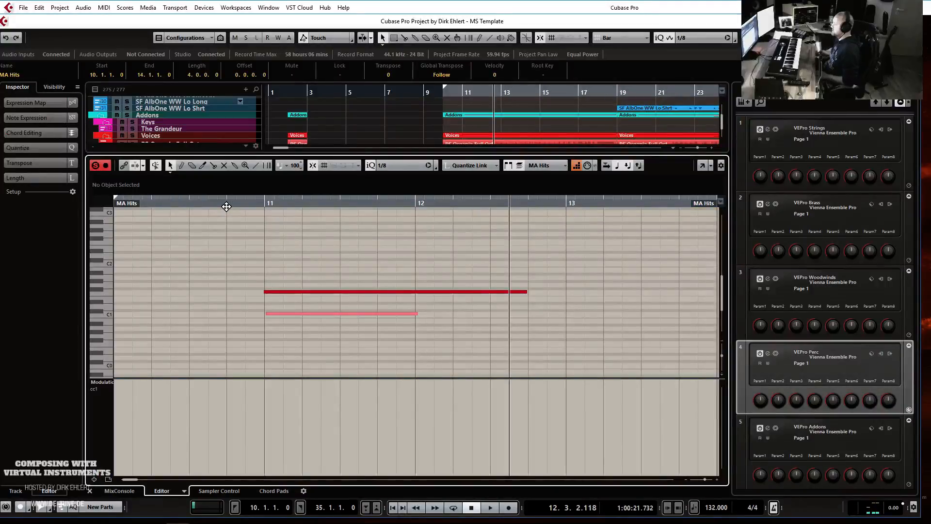
{"action": "key", "text": "space"}
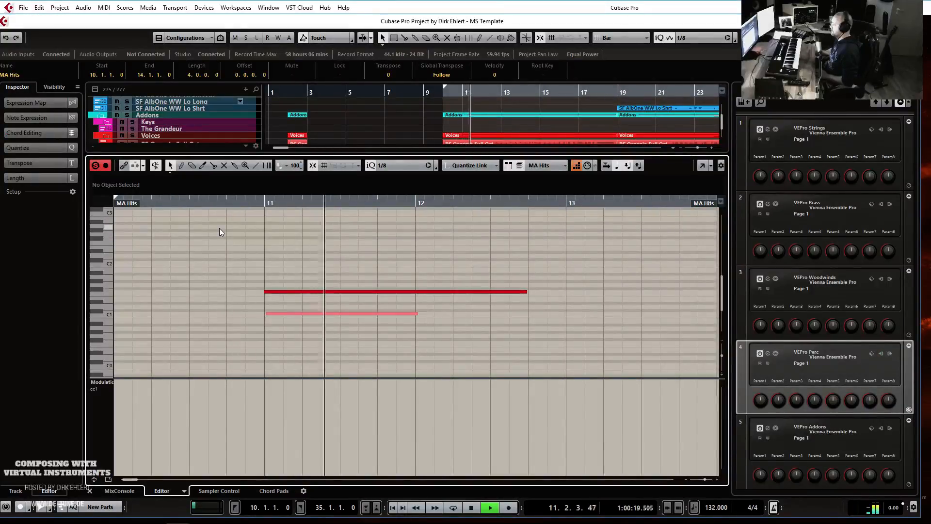
{"action": "key", "text": "space"}
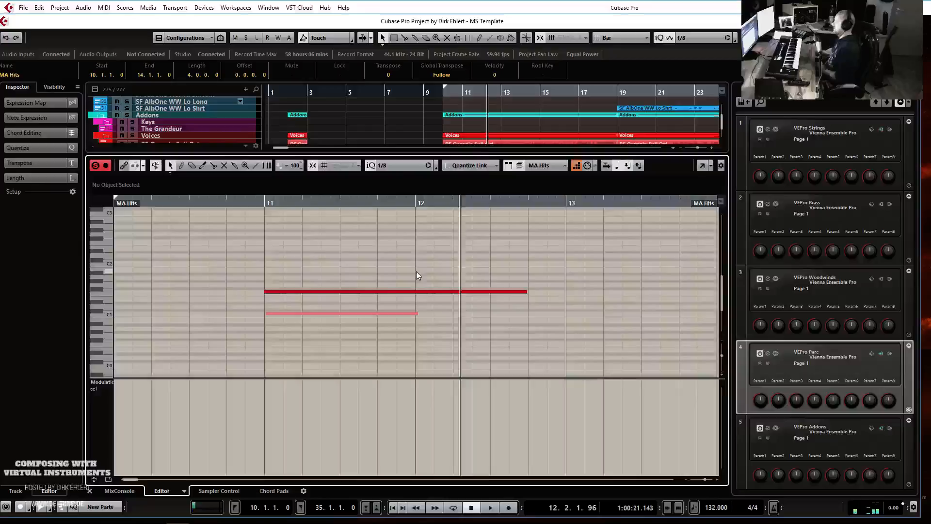
{"action": "key", "text": "Return"}
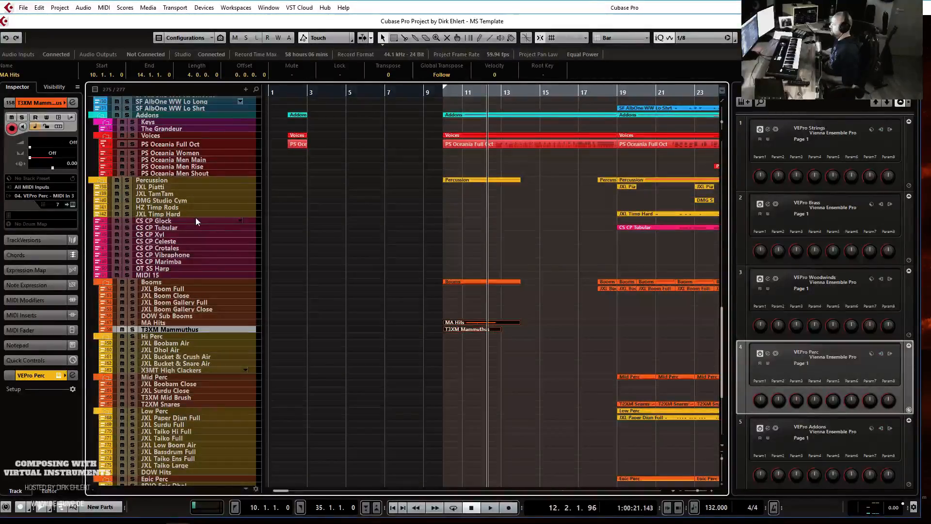
- Record a tubular bells part on the CS CP Tubular track from bar 10 through bar 18
{"action": "left_click", "coordinate": [184, 225]}
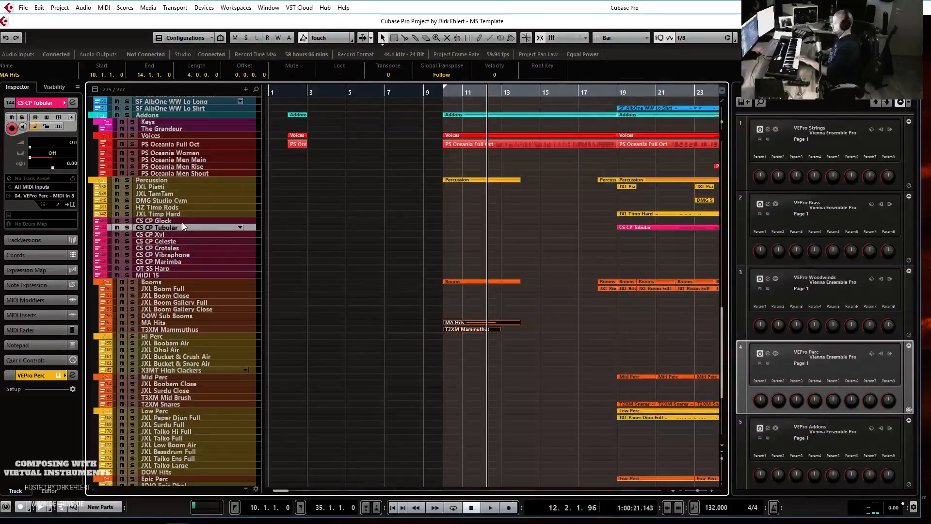
{"action": "key", "text": "KP_Multiply"}
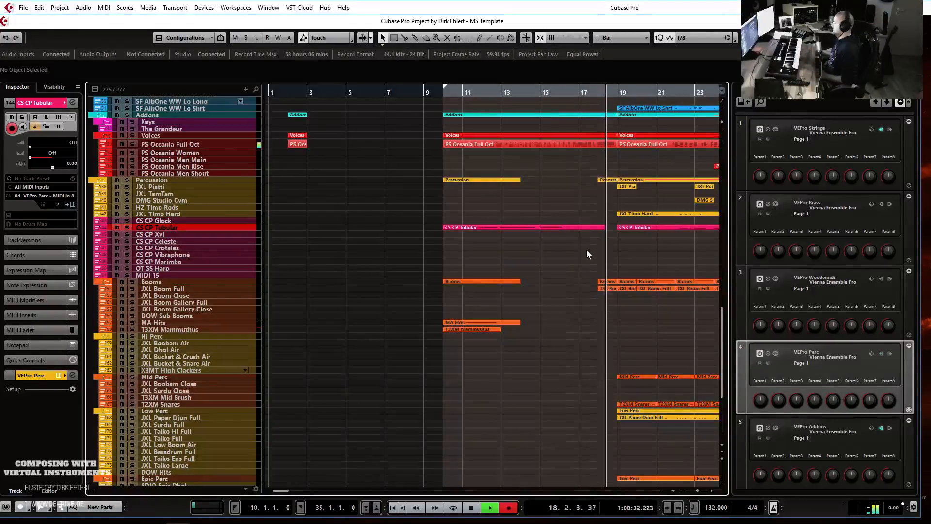
{"action": "key", "text": "space"}
- Expand the Brass folder to show its instrument tracks
{"action": "scroll", "coordinate": [429, 243], "scroll_direction": "up", "scroll_amount": 5}
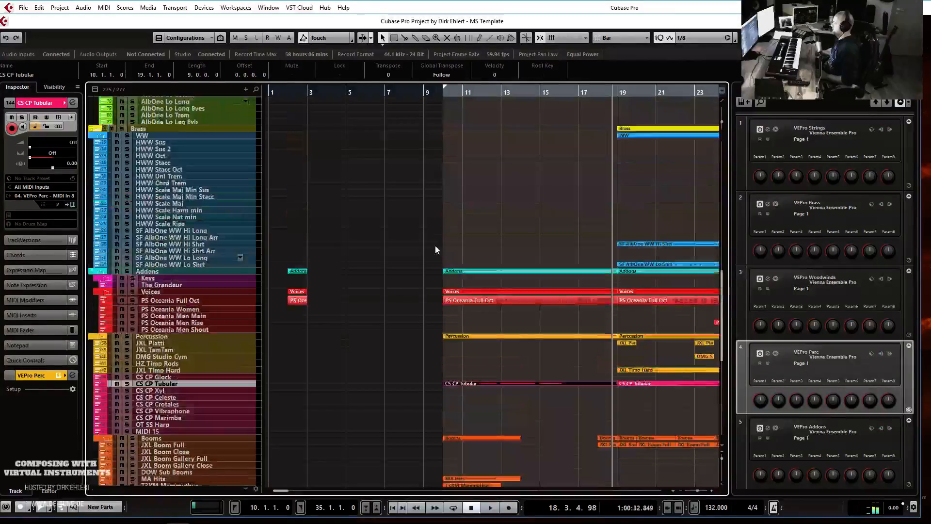
{"action": "scroll", "coordinate": [340, 262], "scroll_direction": "up", "scroll_amount": 5}
{"action": "left_click", "coordinate": [108, 284]}
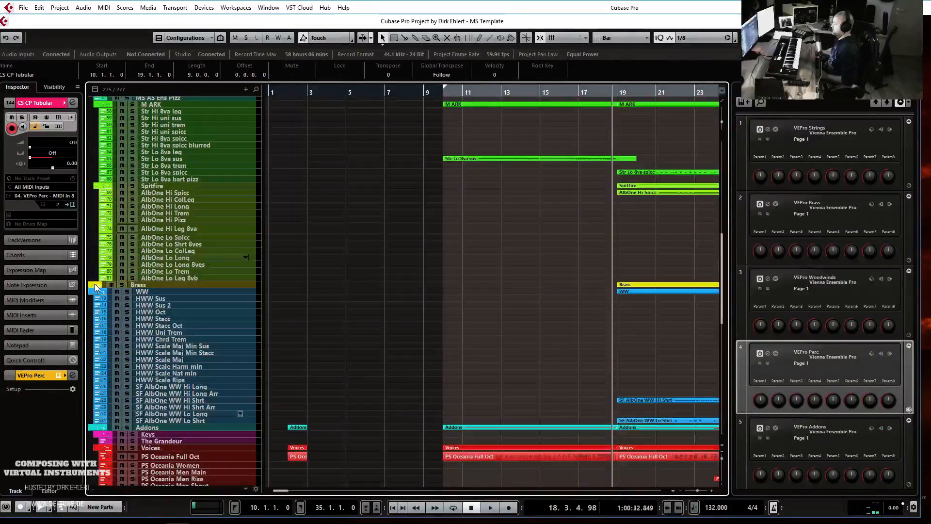
{"action": "scroll", "coordinate": [337, 311], "scroll_direction": "down", "scroll_amount": 5}
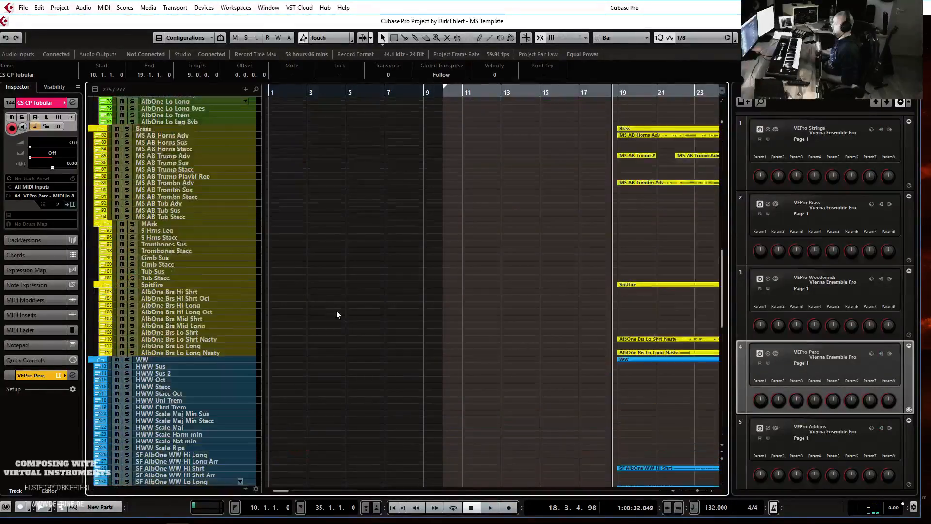
- Record a sustained cimbasso part on the Cimb Sus track, starting at bar 15
{"action": "left_click", "coordinate": [174, 257]}
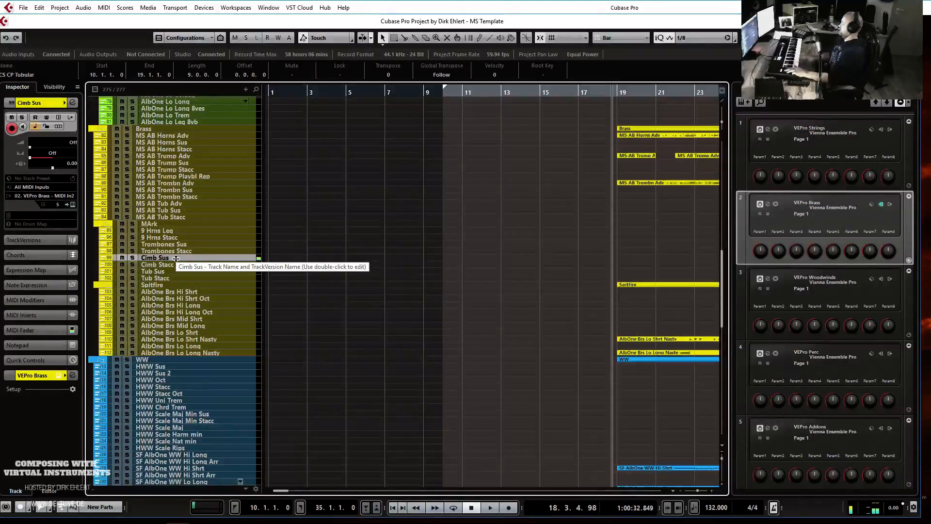
{"action": "left_click", "coordinate": [538, 90]}
{"action": "key", "text": "KP_Multiply"}
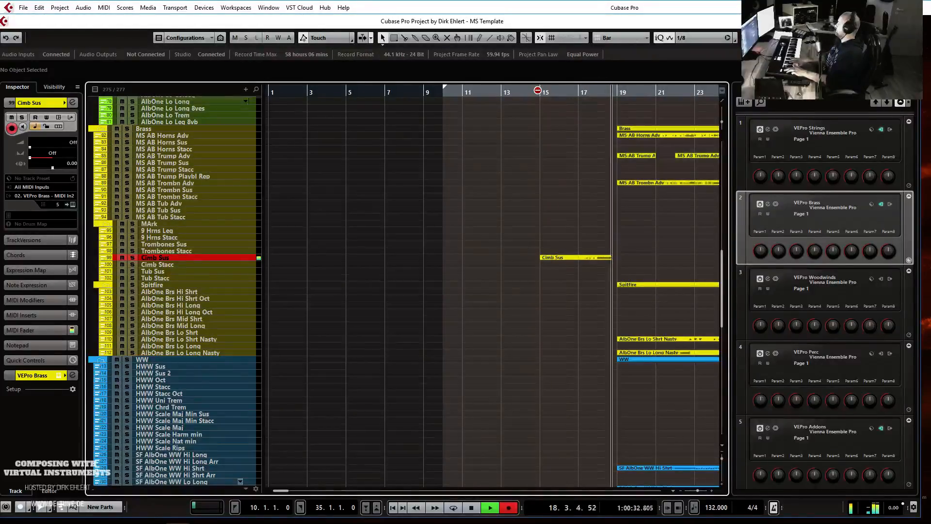
{"action": "key", "text": "space"}
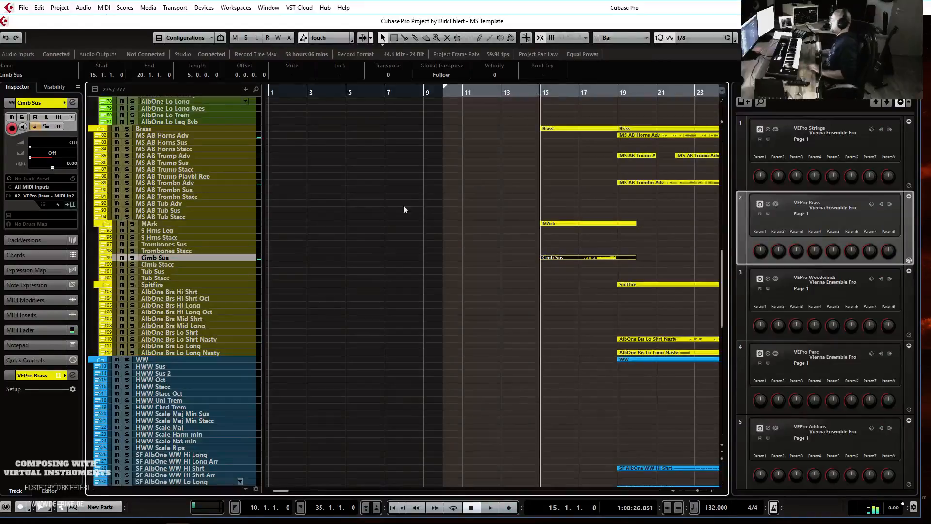
- Record a low brass part on the AlbOne Brs Lo Long Nasty track from bar 15 into bar 19
{"action": "left_click", "coordinate": [208, 340]}
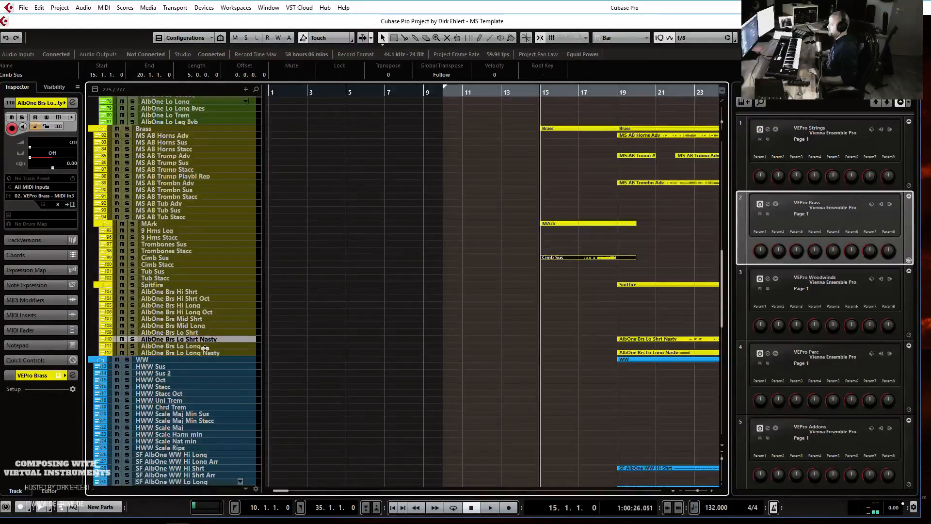
{"action": "left_click", "coordinate": [204, 353]}
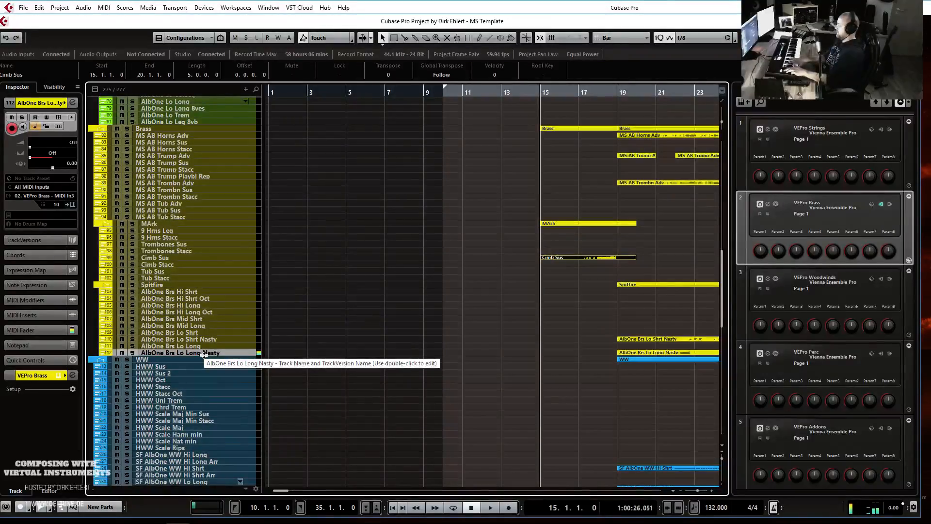
{"action": "key", "text": "KP_Multiply"}
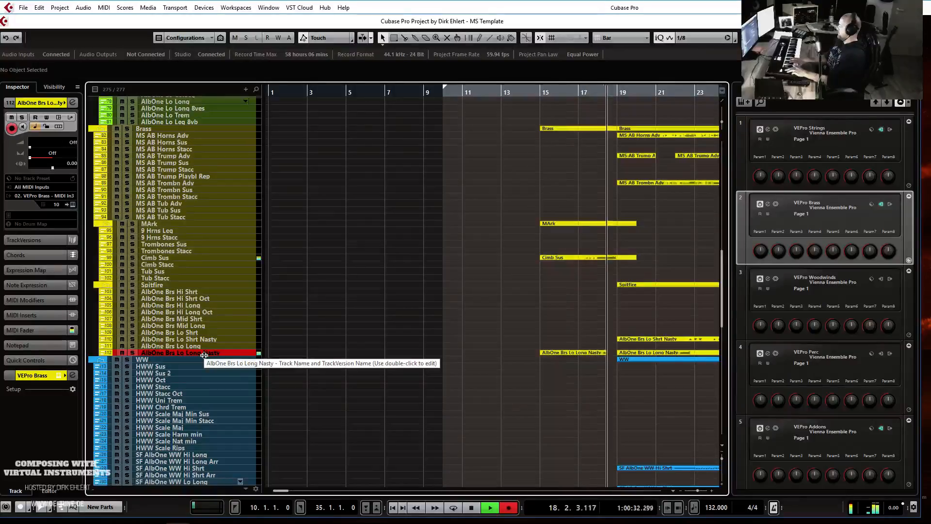
{"action": "key", "text": "space"}
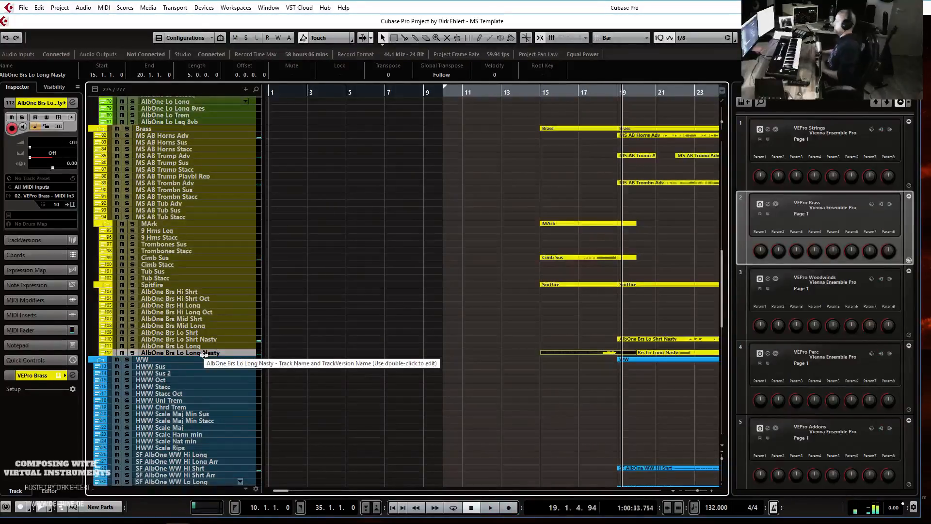
- Record a cymbal part on the DMG Studio Cym percussion track from bar 17 into bar 19
{"action": "scroll", "coordinate": [596, 217], "scroll_direction": "down", "scroll_amount": 5}
{"action": "scroll", "coordinate": [234, 365], "scroll_direction": "down", "scroll_amount": 7}
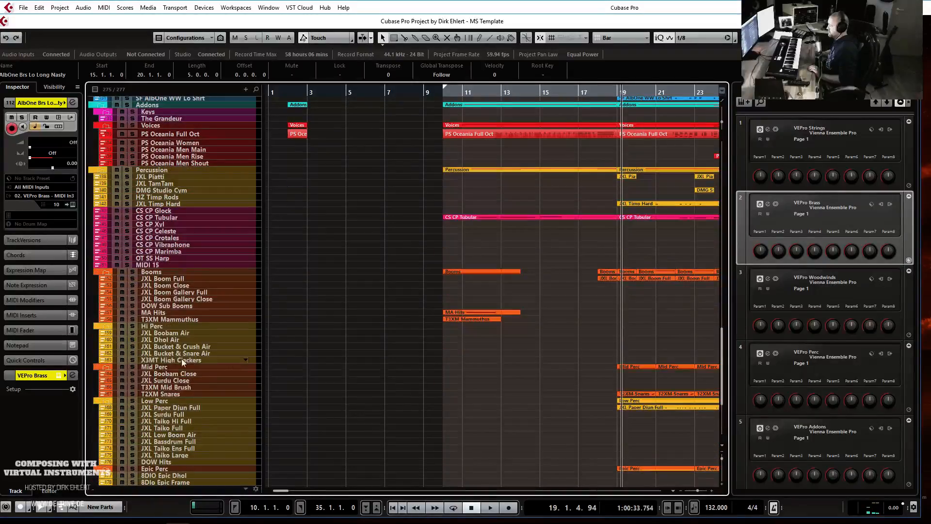
{"action": "left_click", "coordinate": [170, 191]}
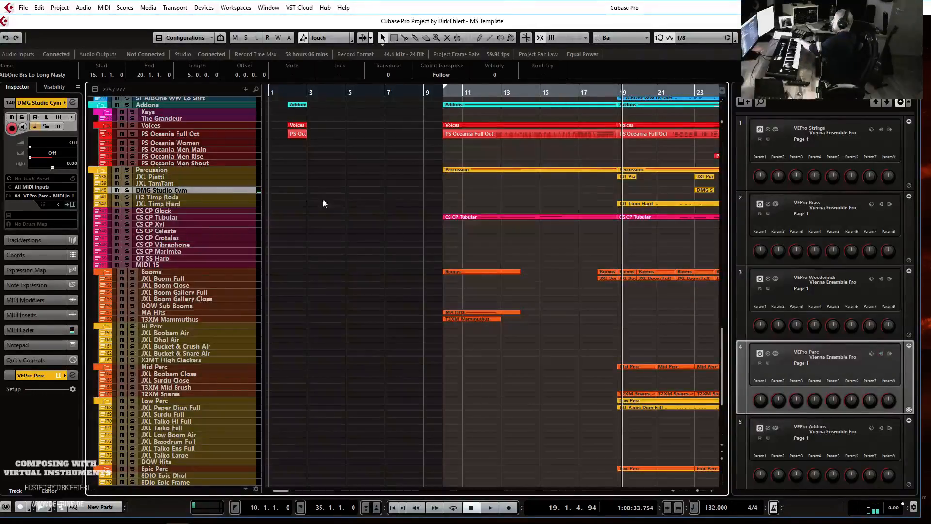
{"action": "left_click", "coordinate": [579, 93]}
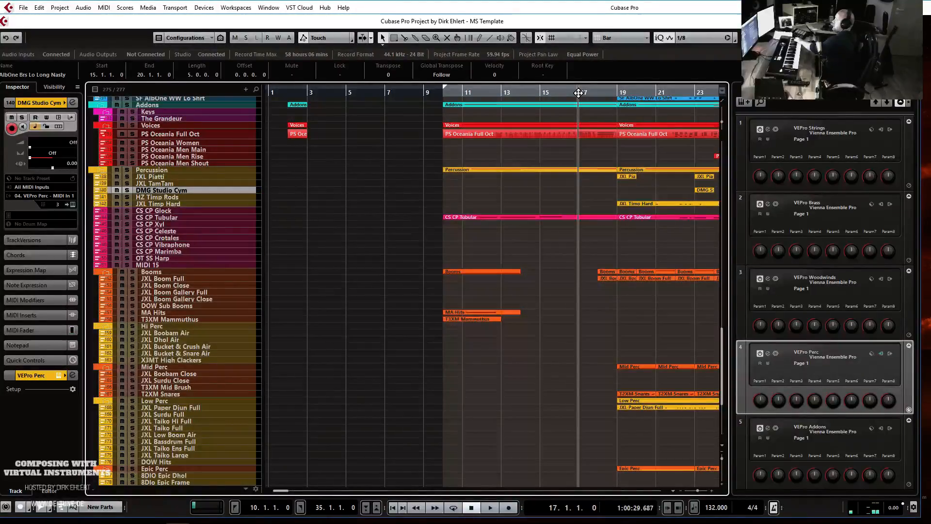
{"action": "key", "text": "KP_Multiply"}
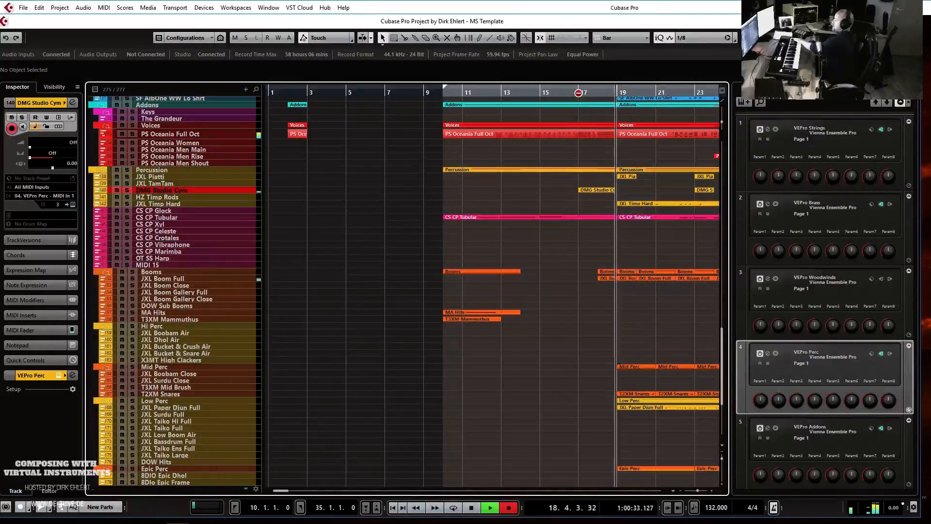
{"action": "key", "text": "space"}
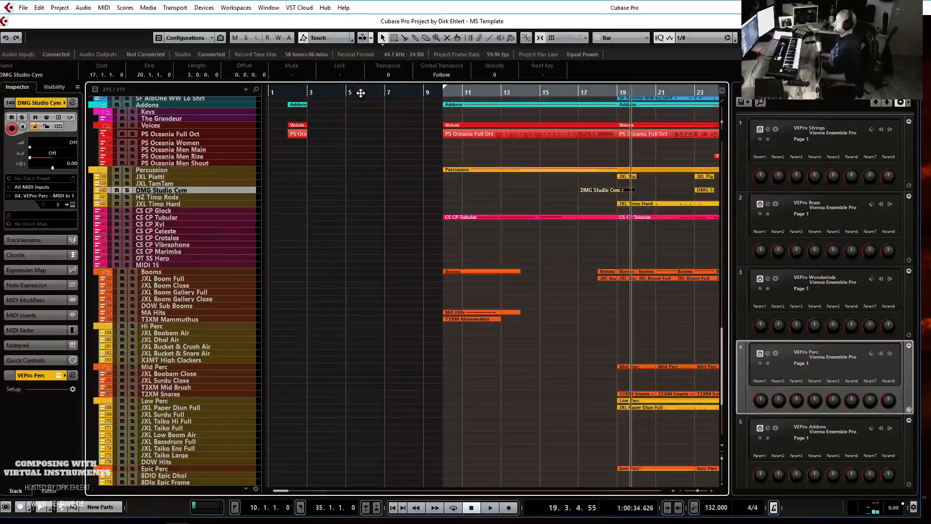
- Play the arrangement from bar 10 and shorten the new CS CP Tubular part so it ends at bar 17
{"action": "key", "text": "KP_1"}
{"action": "key", "text": "space"}
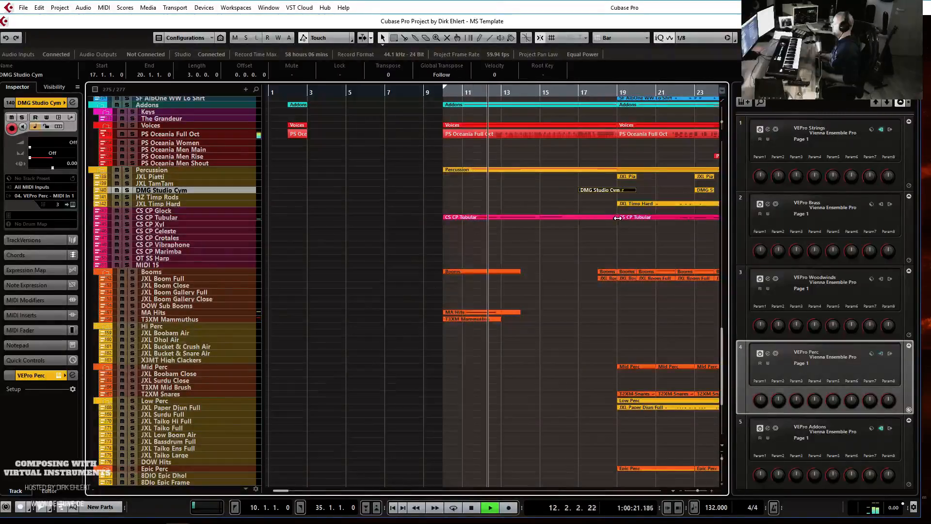
{"action": "left_click_drag", "start_coordinate": [615, 218], "coordinate": [585, 218]}
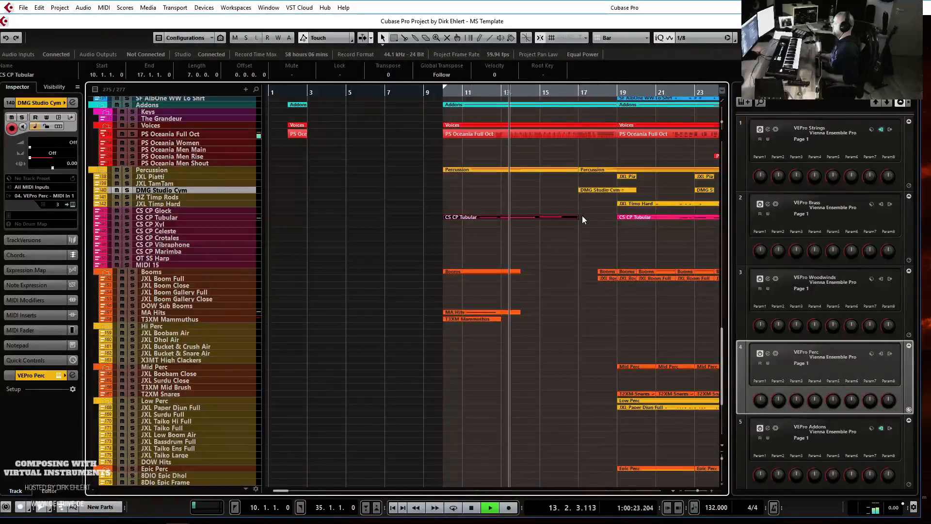
- Look over the brass, woodwind and string parts during playback, going up to the Chord Track
{"action": "scroll", "coordinate": [582, 216], "scroll_direction": "up", "scroll_amount": 4}
{"action": "scroll", "coordinate": [582, 210], "scroll_direction": "up", "scroll_amount": 8}
{"action": "scroll", "coordinate": [582, 209], "scroll_direction": "up", "scroll_amount": 3}
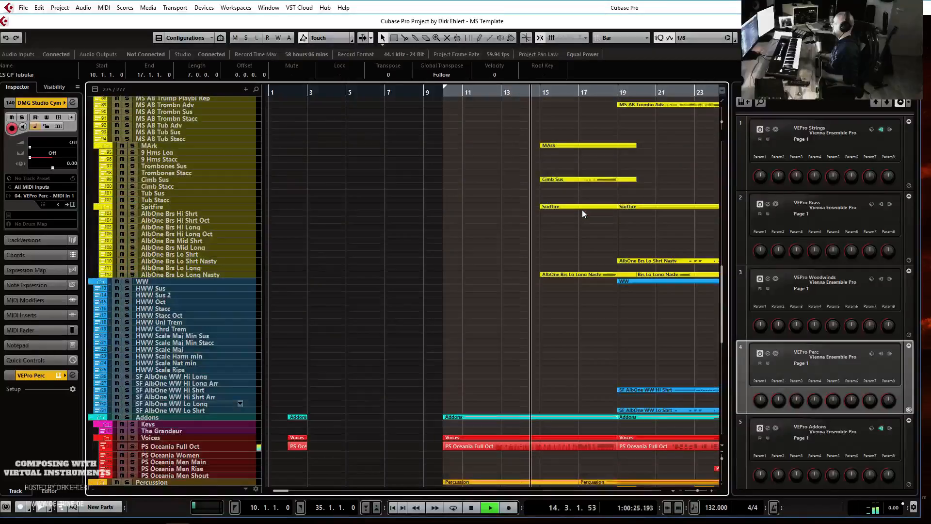
{"action": "scroll", "coordinate": [581, 209], "scroll_direction": "up", "scroll_amount": 8}
{"action": "scroll", "coordinate": [581, 208], "scroll_direction": "up", "scroll_amount": 3}
{"action": "scroll", "coordinate": [581, 209], "scroll_direction": "up", "scroll_amount": 8}
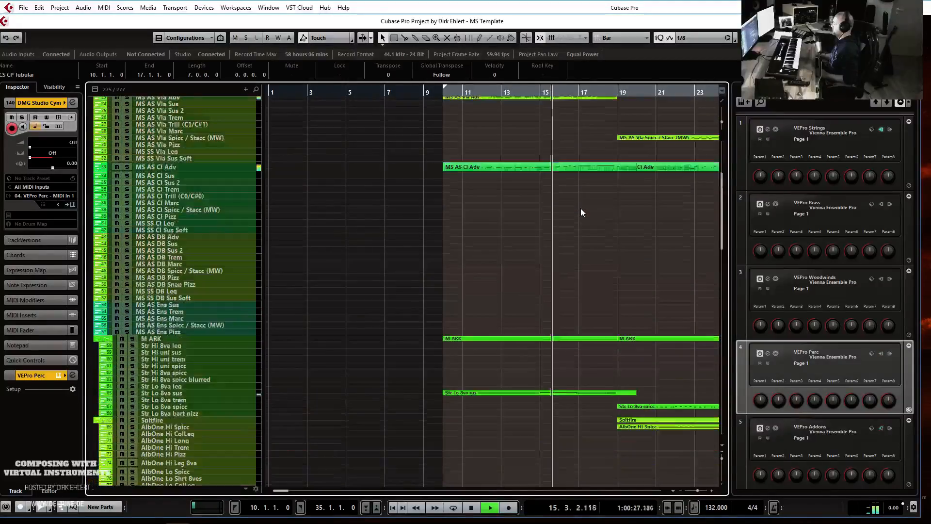
{"action": "scroll", "coordinate": [580, 209], "scroll_direction": "down", "scroll_amount": 2}
{"action": "scroll", "coordinate": [579, 208], "scroll_direction": "up", "scroll_amount": 3}
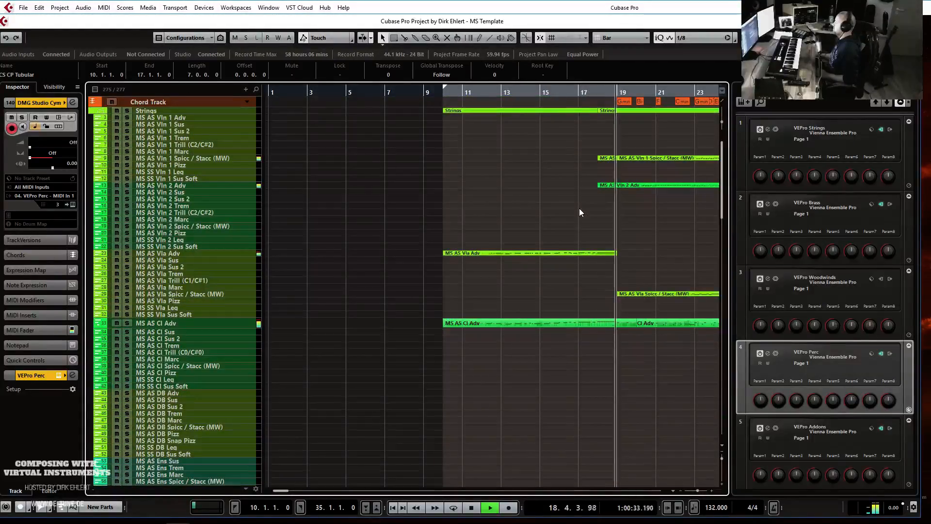
- Copy the PS Oceania Men Shout part from bar 26 so that the copy starts at bar 30
{"action": "scroll", "coordinate": [579, 209], "scroll_direction": "down", "scroll_amount": 15}
{"action": "scroll", "coordinate": [574, 206], "scroll_direction": "down", "scroll_amount": 5}
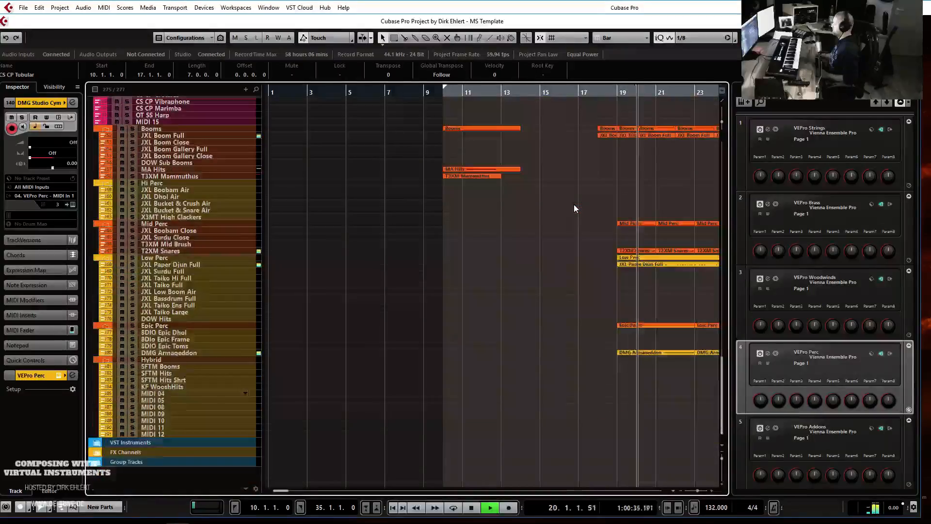
{"action": "scroll", "coordinate": [574, 206], "scroll_direction": "up", "scroll_amount": 6}
{"action": "key", "text": "g"}
{"action": "key", "text": "g"}
{"action": "key", "text": "g"}
{"action": "key", "text": "g"}
{"action": "key", "text": "g"}
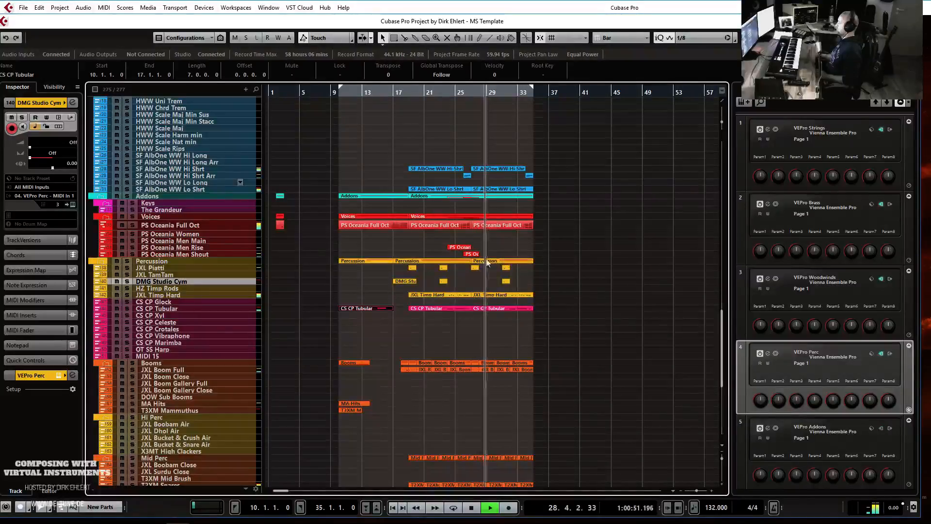
{"action": "left_click_drag", "start_coordinate": [470, 255], "coordinate": [501, 260]}
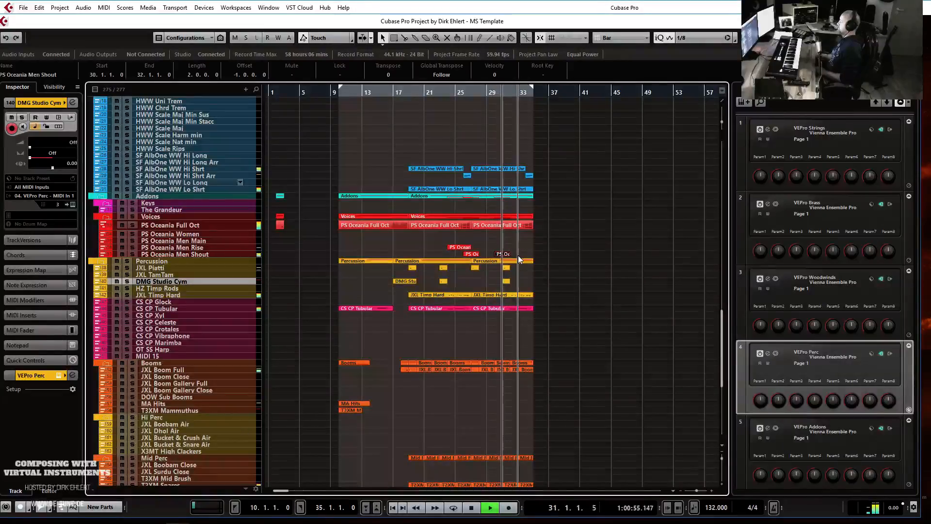
- Examine the copied Men Shout part and listen to the arrangement until just past bar 35
{"action": "key", "text": "h"}
{"action": "key", "text": "h"}
{"action": "key", "text": "h"}
{"action": "key", "text": "h"}
{"action": "key", "text": "h"}
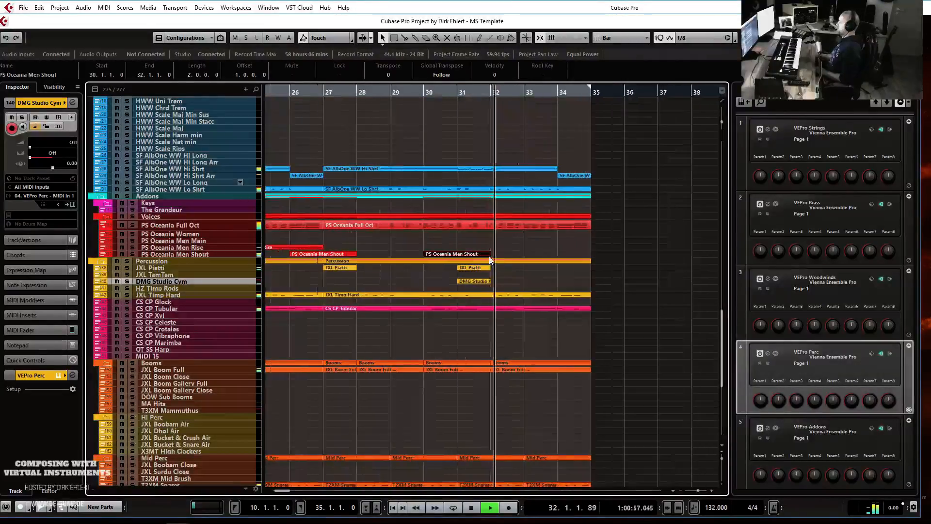
{"action": "key", "text": "g"}
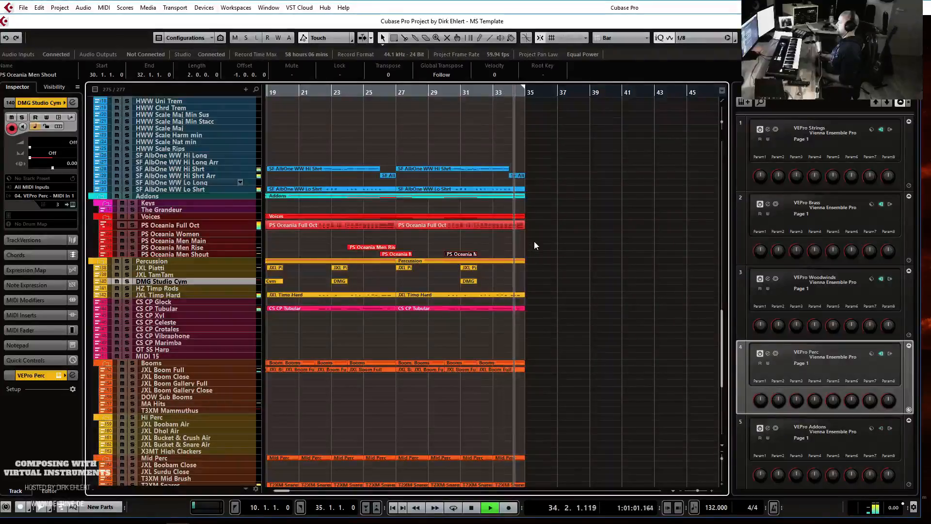
{"action": "key", "text": "space"}
{"action": "key", "text": "h"}
{"action": "key", "text": "h"}
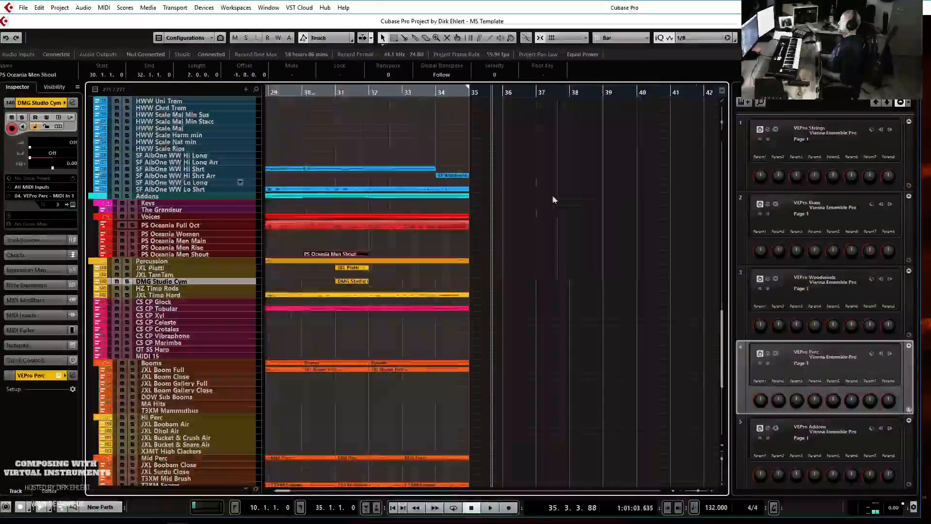
- Move the one-bar PS Oceania Full Oct part from the project's opening to bar 9, directly before the existing choir part
{"action": "left_click", "coordinate": [208, 227]}
{"action": "key", "text": "g"}
{"action": "key", "text": "g"}
{"action": "key", "text": "g"}
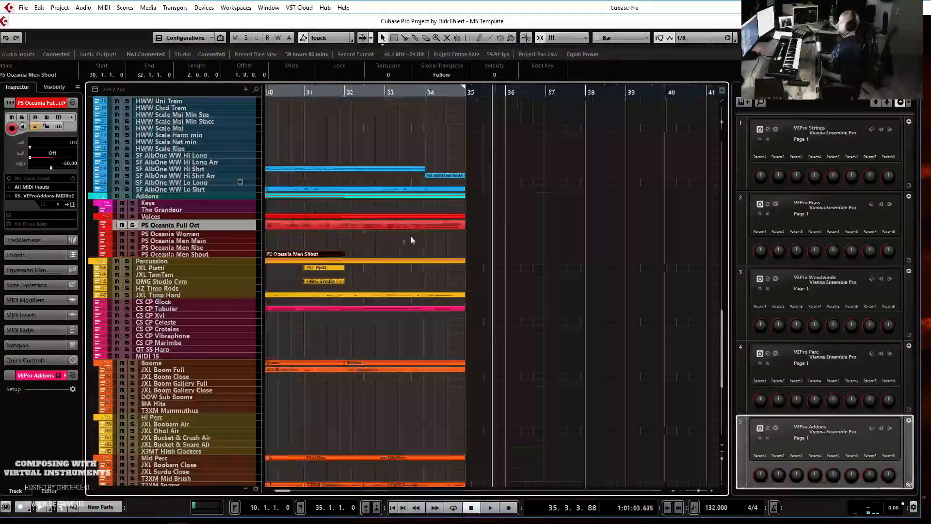
{"action": "key", "text": "g"}
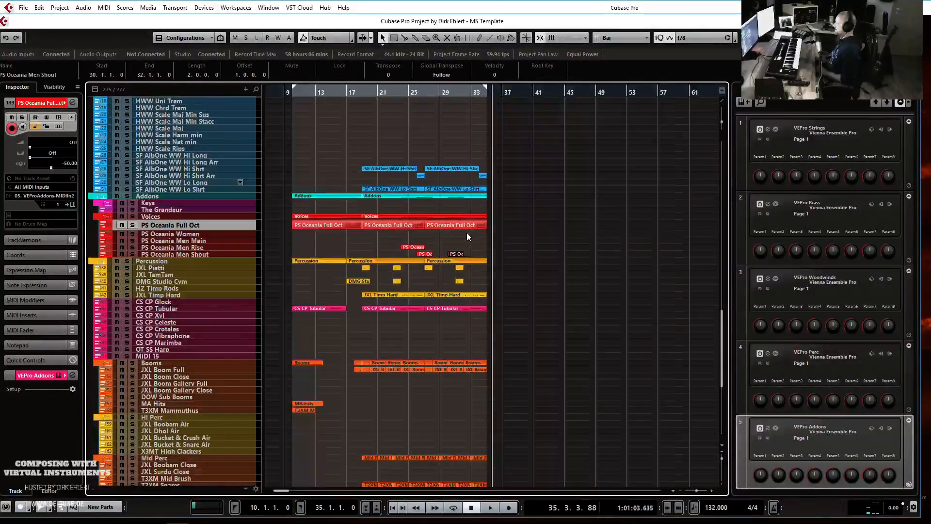
{"action": "key", "text": "KP_1"}
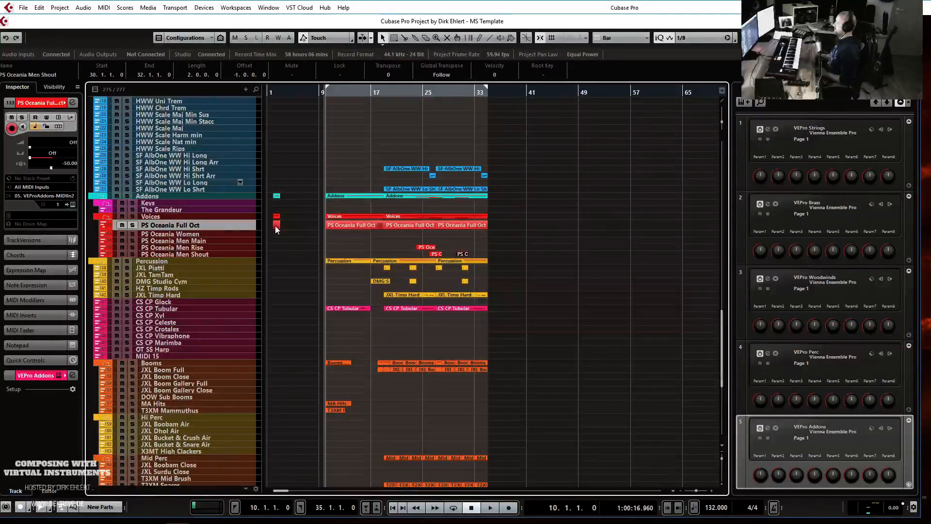
{"action": "key", "text": "h"}
{"action": "left_click_drag", "start_coordinate": [279, 225], "coordinate": [331, 225]}
{"action": "key", "text": "h"}
{"action": "key", "text": "h"}
{"action": "key", "text": "h"}
{"action": "key", "text": "h"}
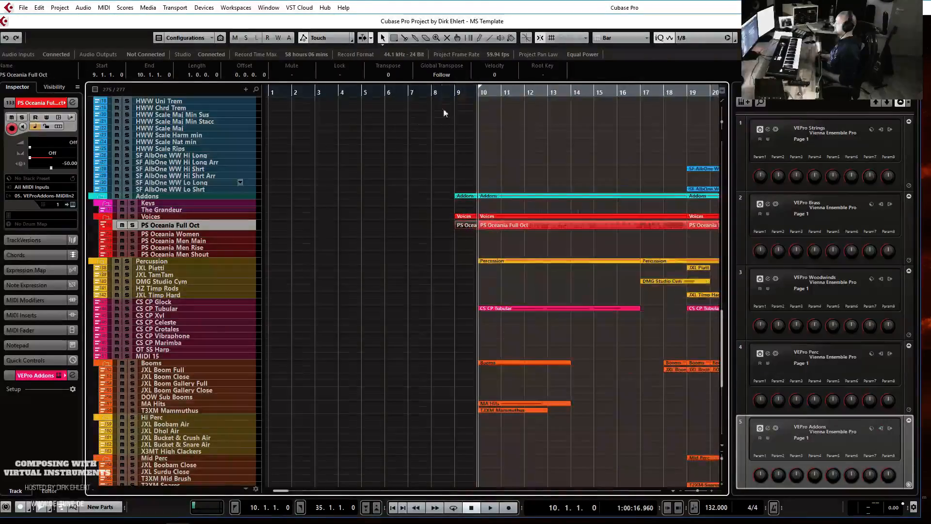
- Set the left locator to bar 9 and return the project cursor to it
{"action": "left_click_drag", "start_coordinate": [478, 90], "coordinate": [458, 91]}
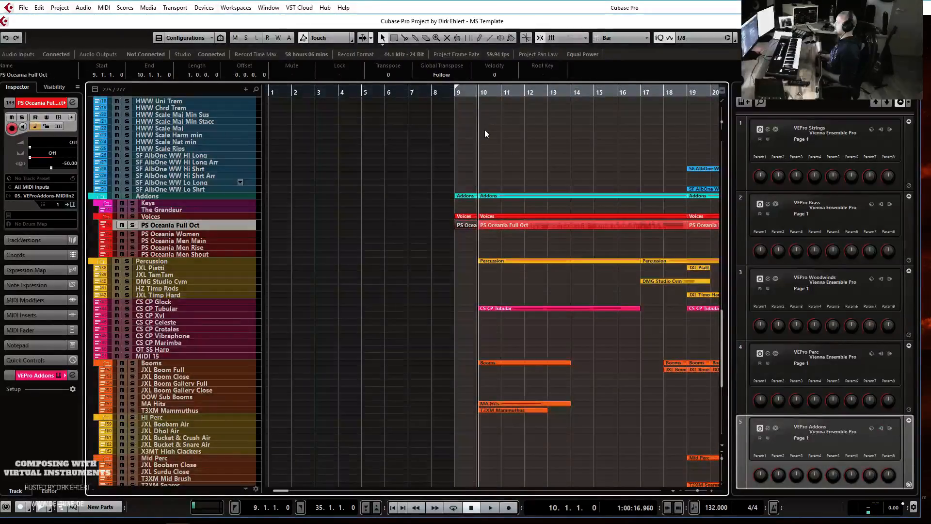
{"action": "key", "text": "g"}
{"action": "key", "text": "g"}
{"action": "key", "text": "KP_1"}
{"action": "key", "text": "g"}
{"action": "key", "text": "g"}
{"action": "key", "text": "g"}
{"action": "key", "text": "g"}
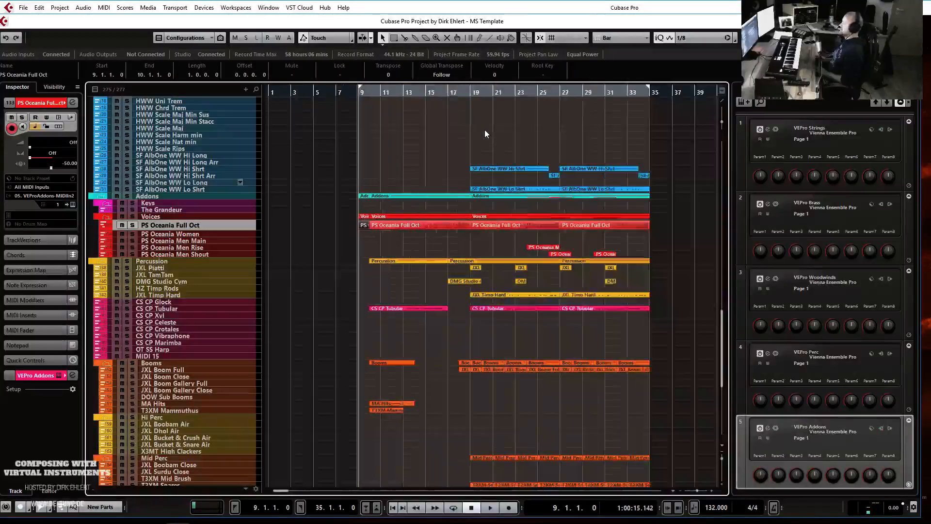
{"action": "key", "text": "g"}
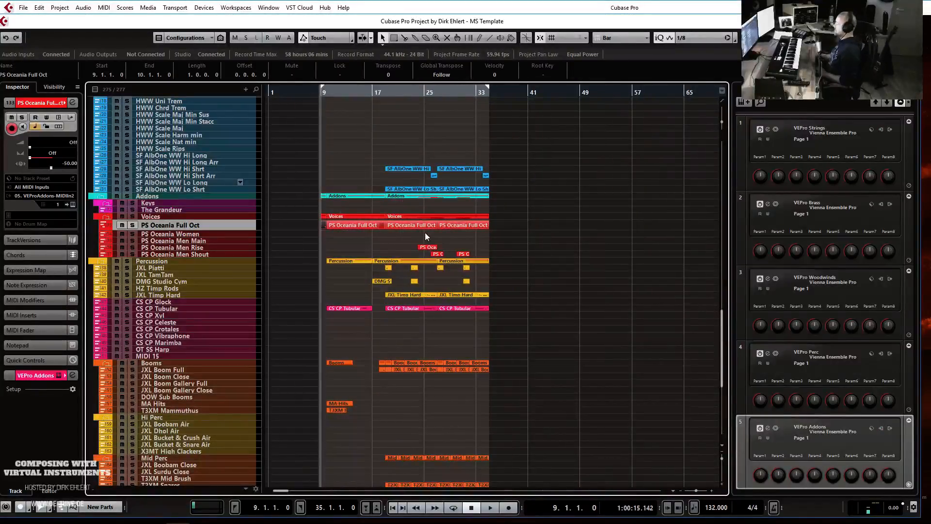
- Select the PS Oceania Women track and play the arrangement from bar 17 to rehearse its part
{"action": "key", "text": "Down"}
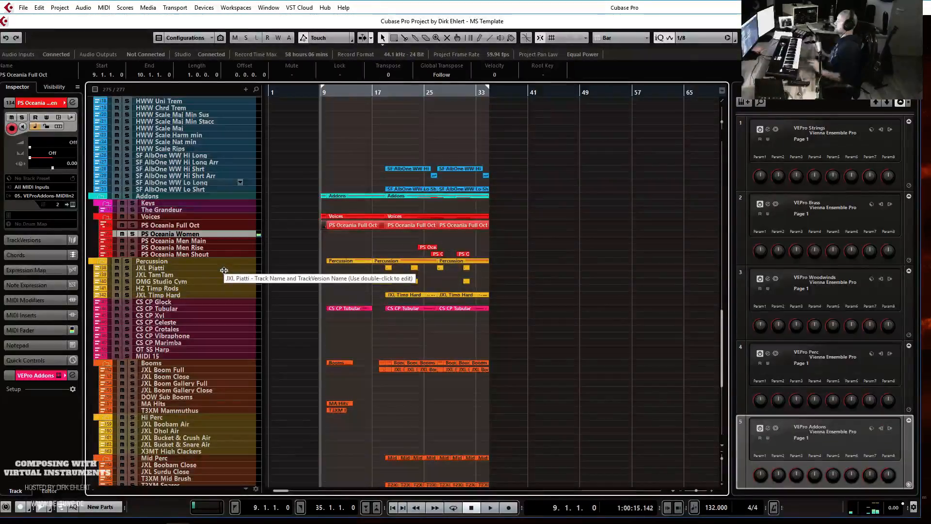
{"action": "left_click", "coordinate": [379, 93]}
{"action": "key", "text": "space"}
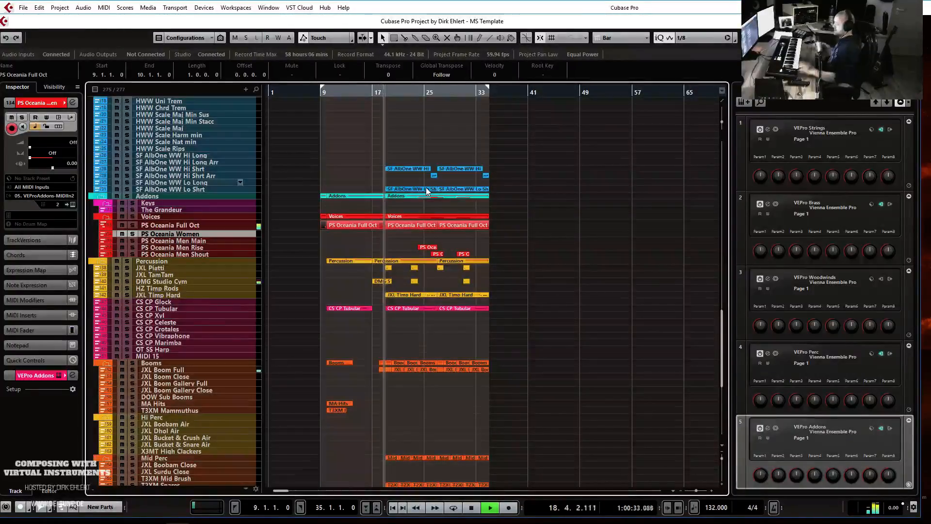
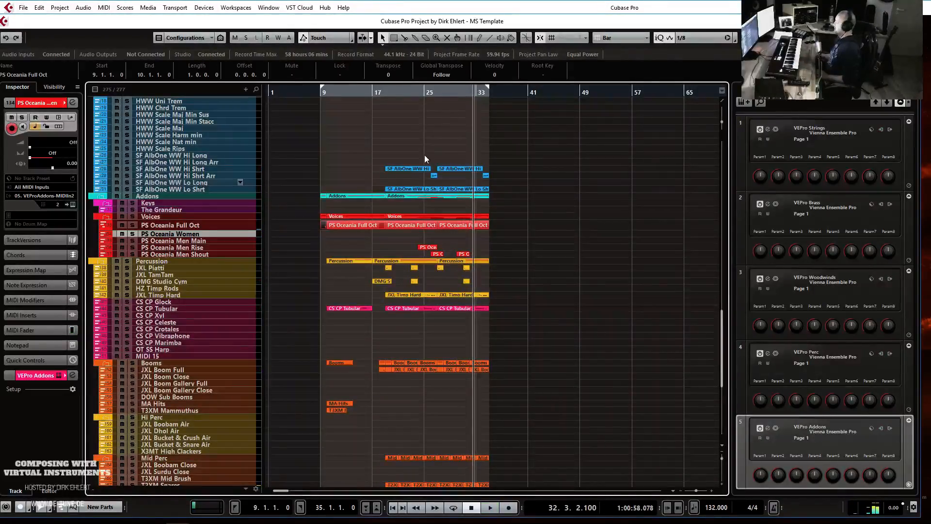
- Try recording a PS Oceania Women take from bar 26 and delete it
{"action": "left_click", "coordinate": [432, 93]}
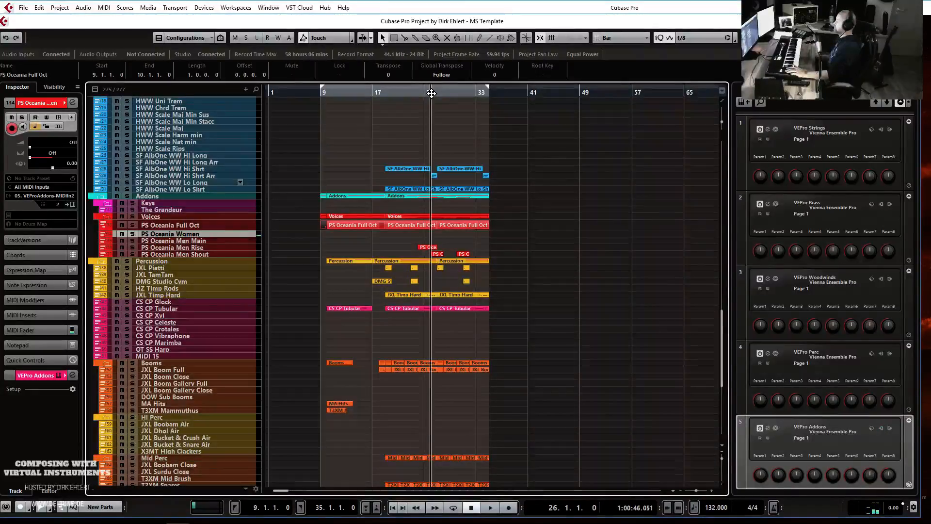
{"action": "key", "text": "KP_Multiply"}
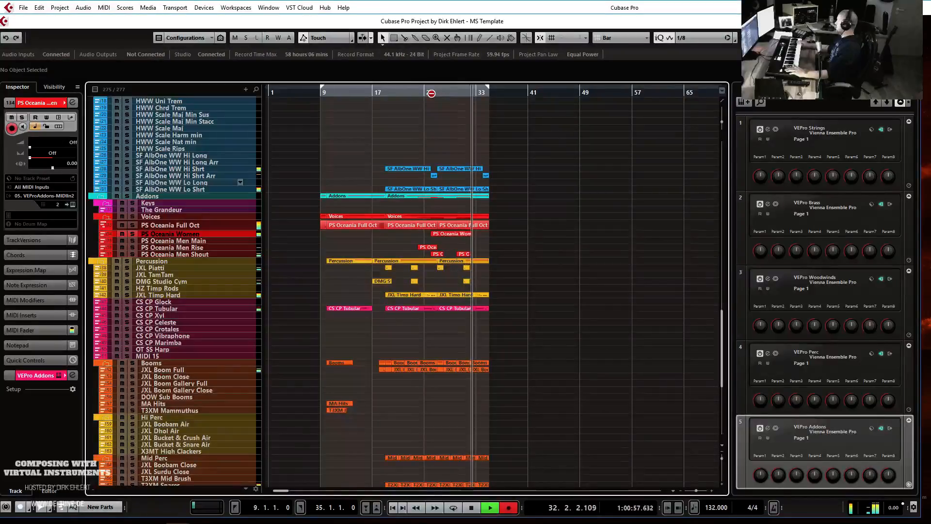
{"action": "key", "text": "space"}
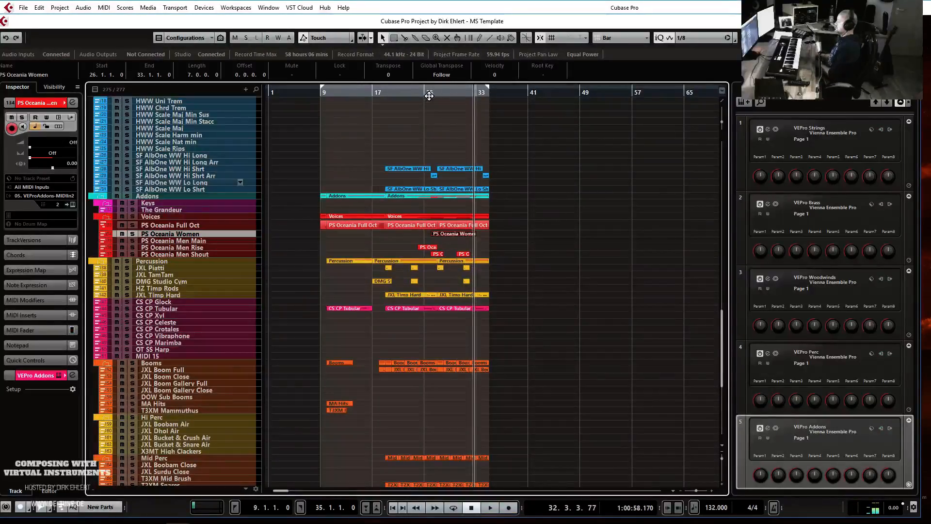
{"action": "key", "text": "Delete"}
- Record a new PS Oceania Women part from bar 26 to past bar 35 and review its closing notes in the Key Editor
{"action": "left_click", "coordinate": [430, 94]}
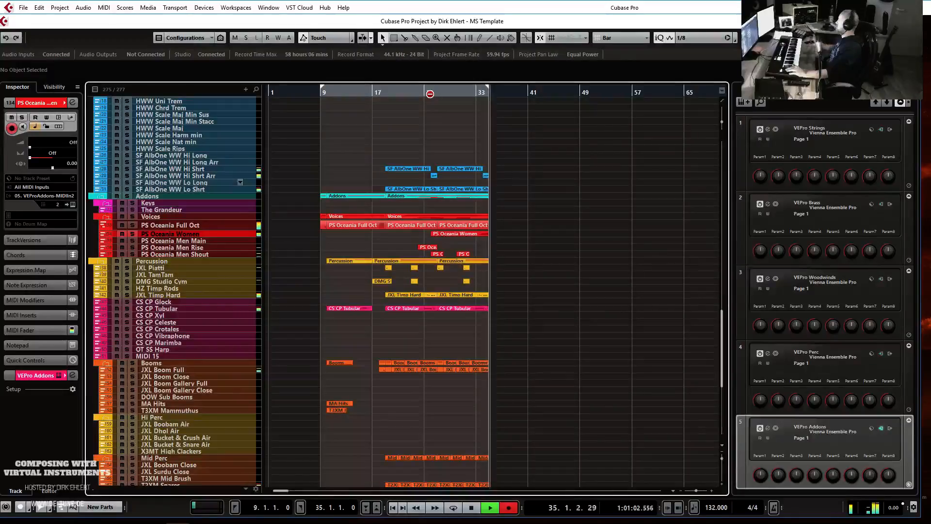
{"action": "key", "text": "space"}
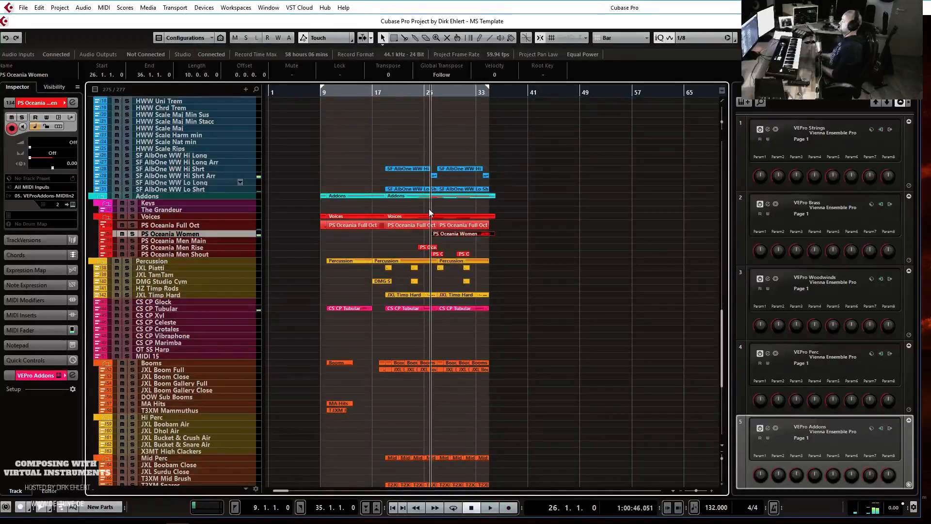
{"action": "double_click", "coordinate": [479, 233]}
{"action": "scroll", "coordinate": [509, 275], "scroll_direction": "right", "scroll_amount": 6}
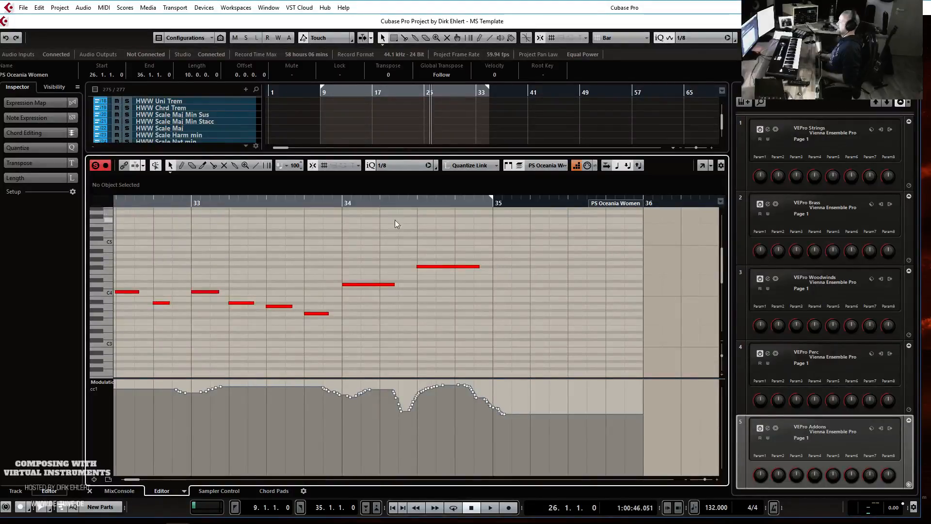
{"action": "key", "text": "ctrl+e"}
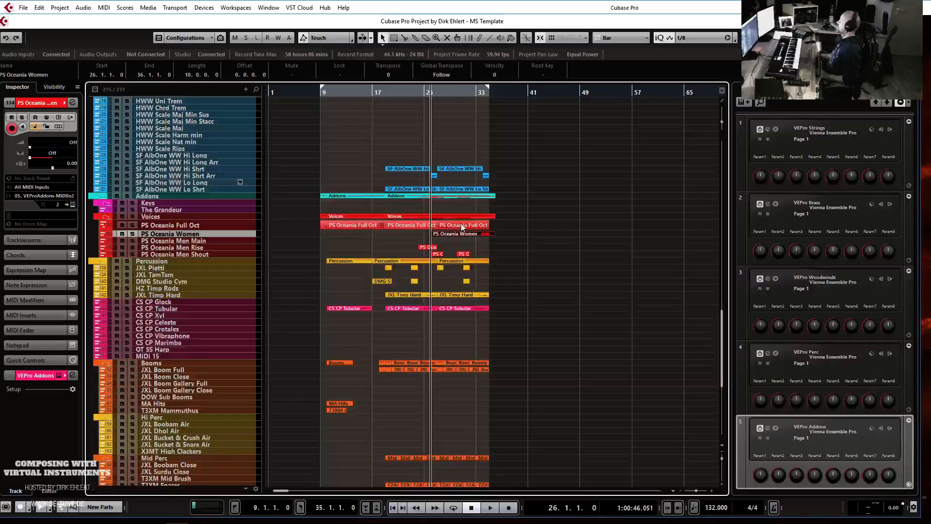
- Compare the PS Oceania Women notes with the Full Oct notes in the Key Editor while playing from just before bar 27
{"action": "double_click", "coordinate": [461, 225]}
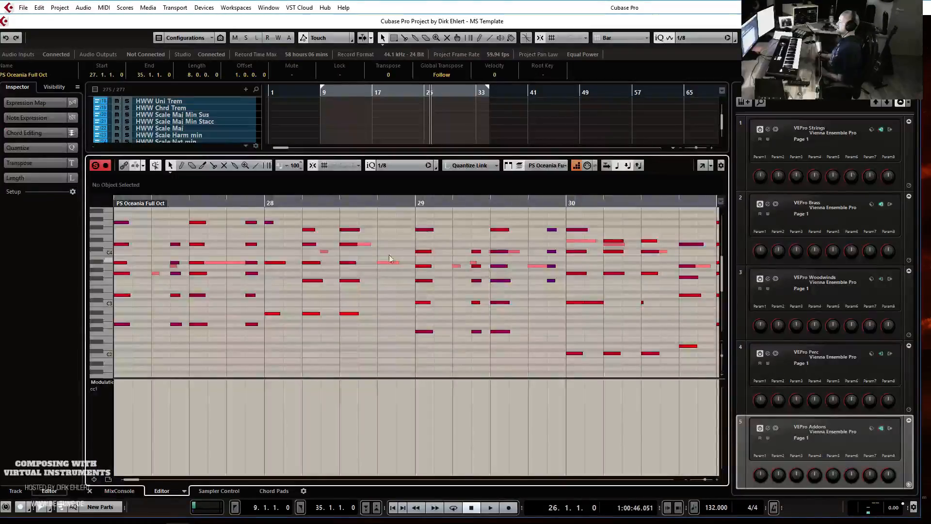
{"action": "left_click", "coordinate": [546, 166]}
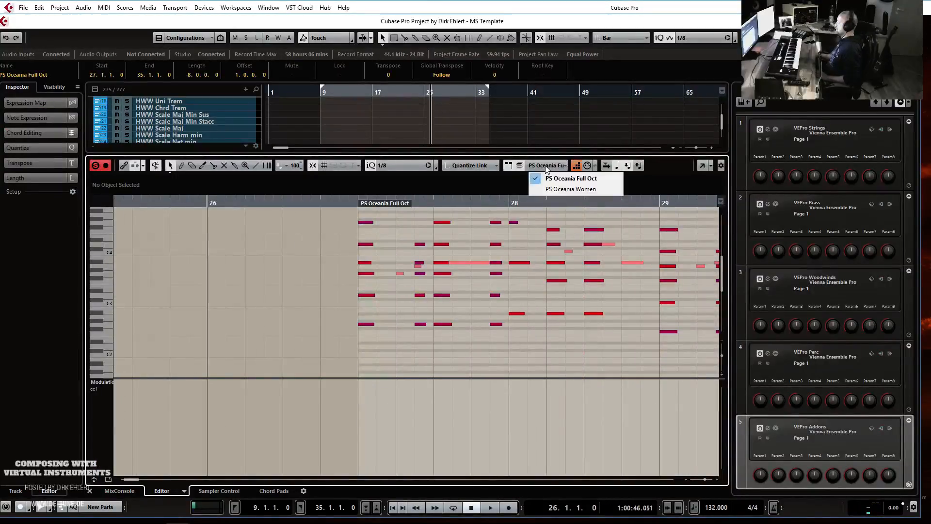
{"action": "left_click", "coordinate": [557, 189]}
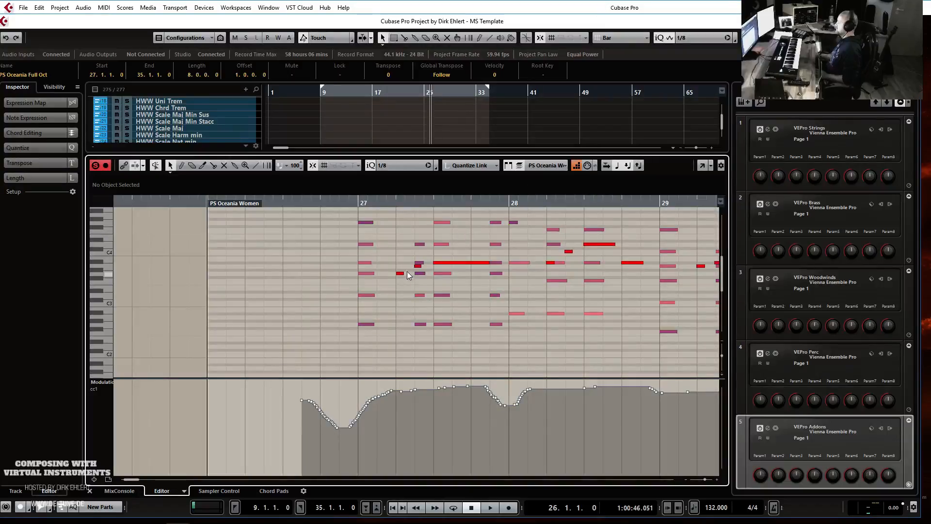
{"action": "left_click", "coordinate": [325, 205]}
{"action": "key", "text": "space"}
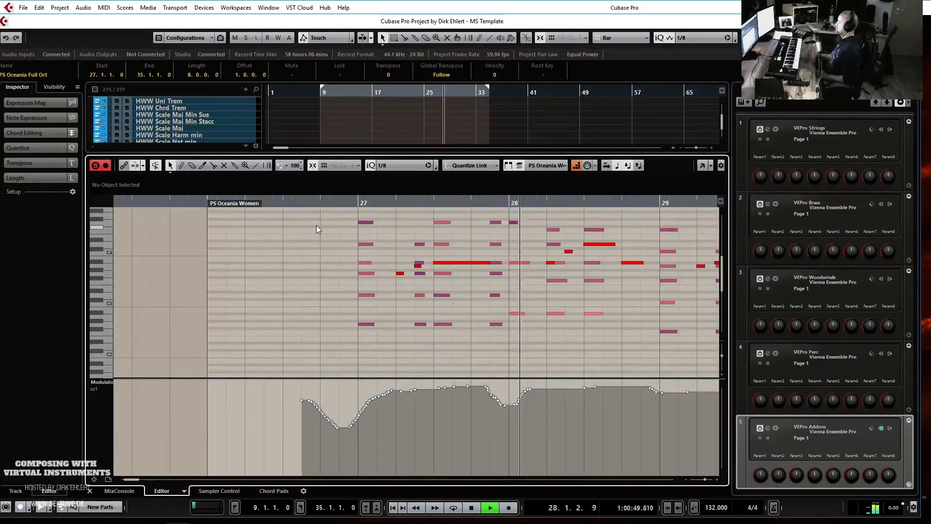
{"action": "key", "text": "g"}
{"action": "key", "text": "g"}
{"action": "key", "text": "g"}
{"action": "key", "text": "g"}
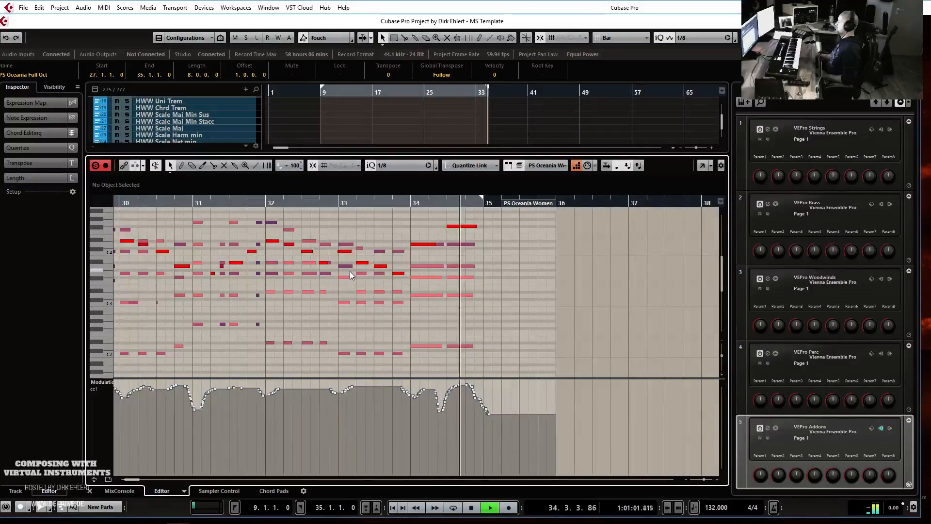
{"action": "key", "text": "space"}
{"action": "key", "text": "ctrl+alt+e"}
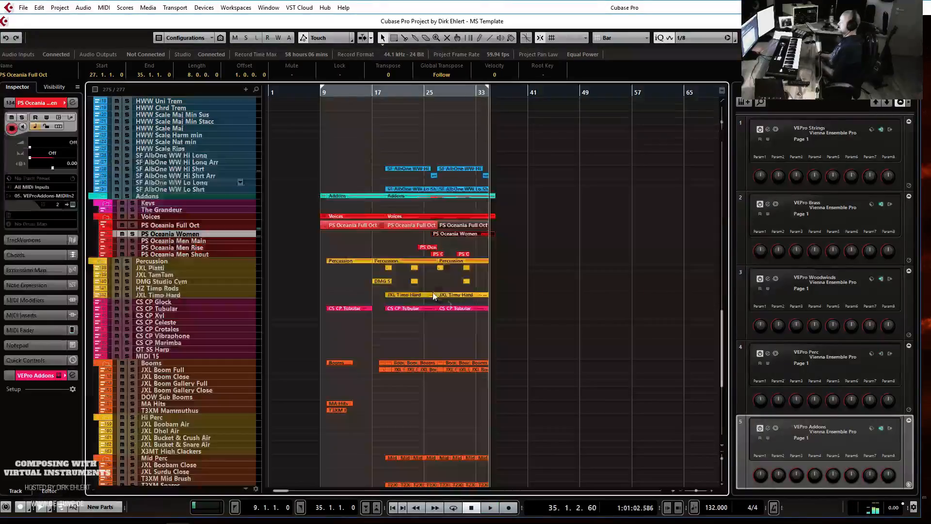
- Perform a PS Oceania Men Main part during playback and capture it with Retrospective Record, covering bars 26 to 35
{"action": "left_click", "coordinate": [211, 241]}
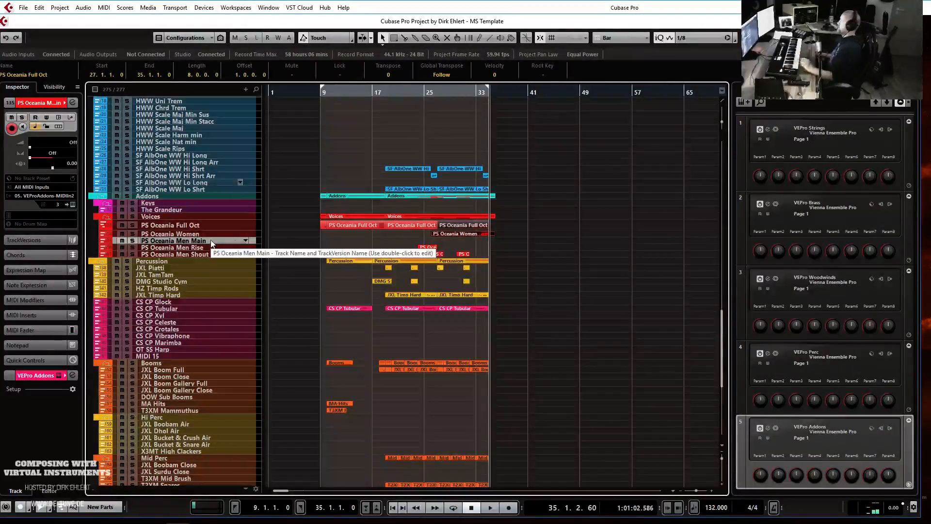
{"action": "left_click", "coordinate": [422, 96]}
{"action": "key", "text": "space"}
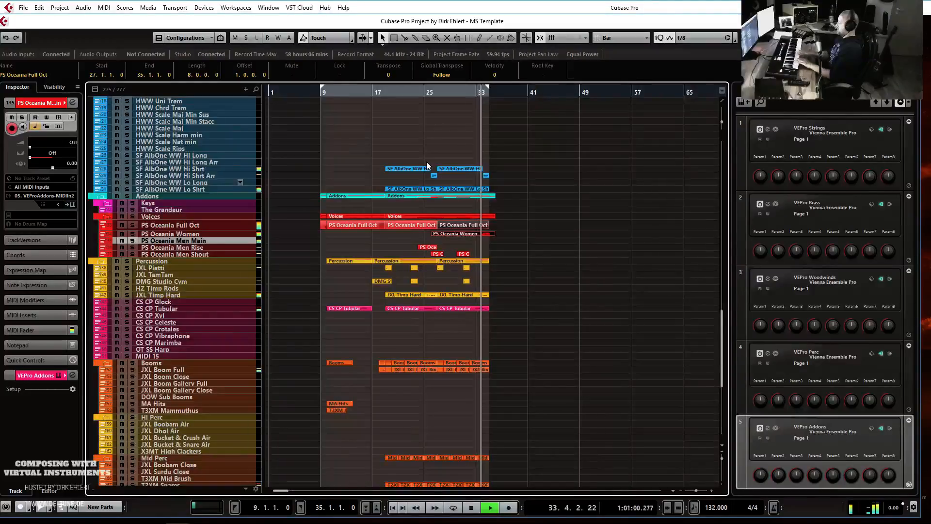
{"action": "key", "text": "space"}
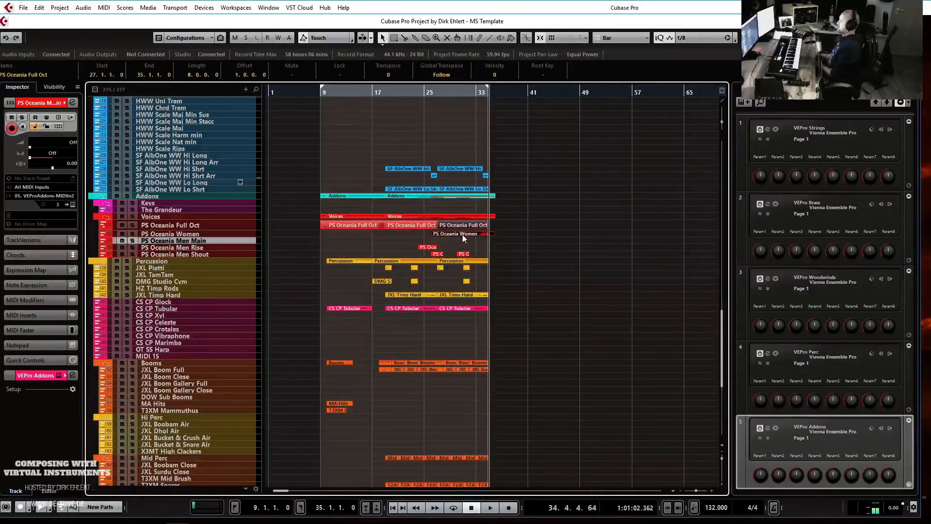
{"action": "key", "text": "shift+KP_Multiply"}
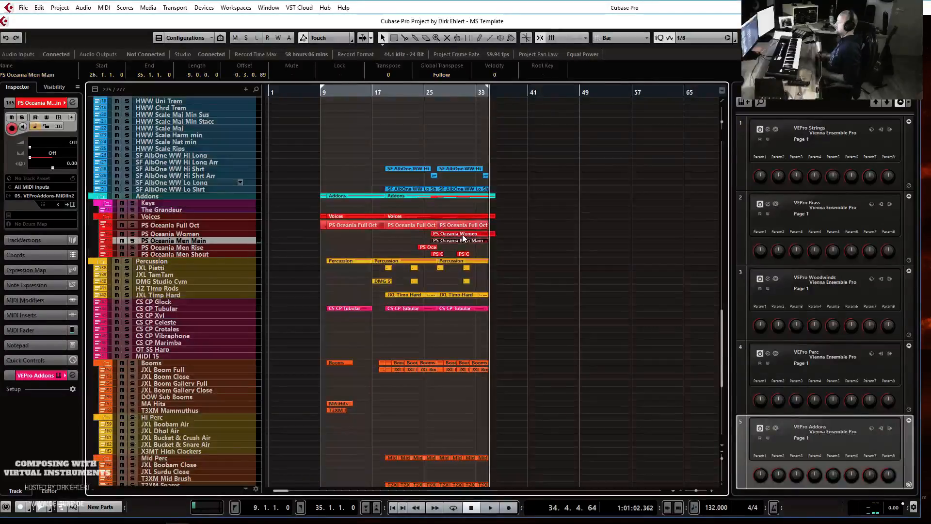
- Open the PS Oceania Men Main part in the Key Editor and split both held notes at beat 3 of bar 29
{"action": "double_click", "coordinate": [448, 244]}
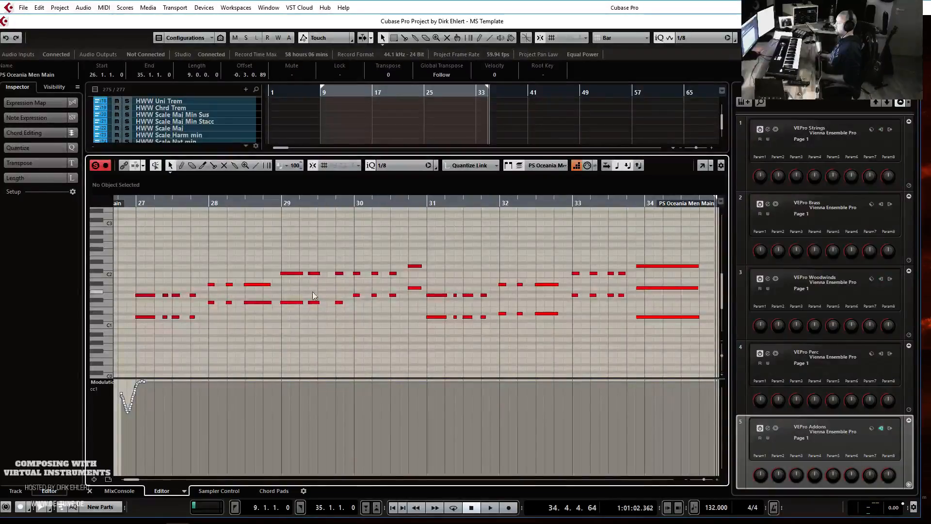
{"action": "left_click_drag", "start_coordinate": [319, 258], "coordinate": [320, 306]}
{"action": "left_click", "coordinate": [319, 315]}
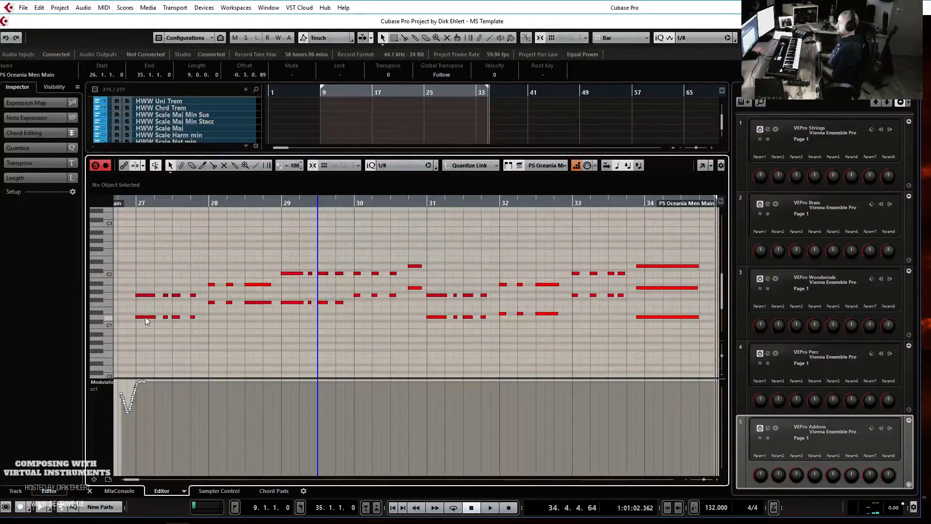
- Open the PS Oceania Full Oct part in the Key Editor and bring up the PS Oceania Women notes for comparison
{"action": "key", "text": "ctrl+e"}
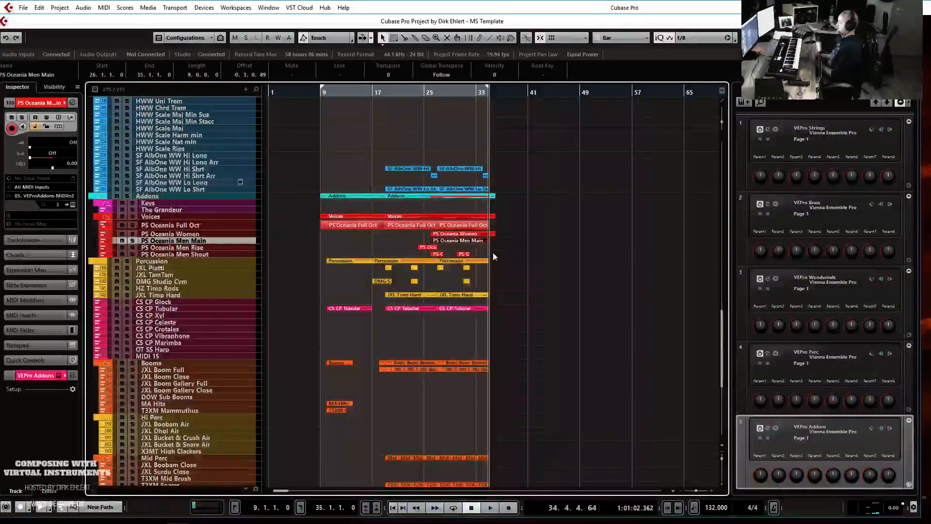
{"action": "double_click", "coordinate": [450, 225]}
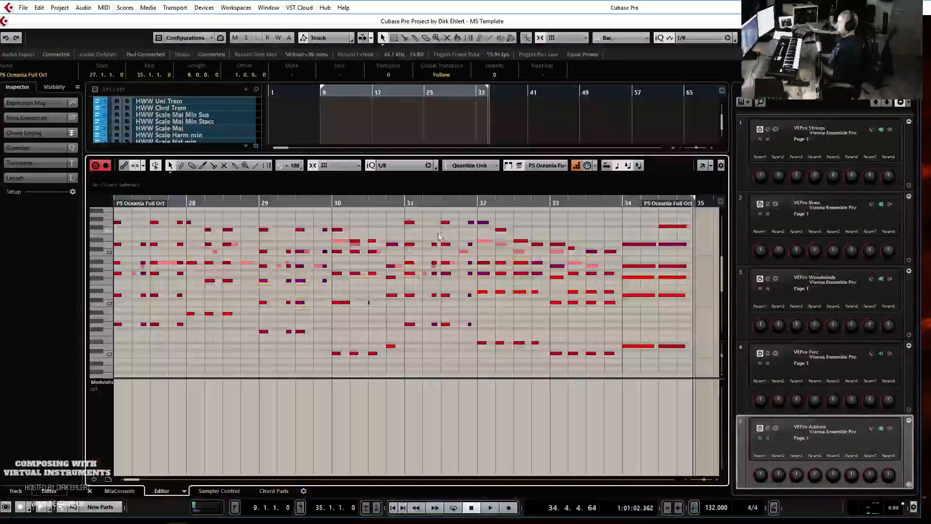
{"action": "left_click", "coordinate": [544, 167]}
{"action": "left_click", "coordinate": [556, 190]}
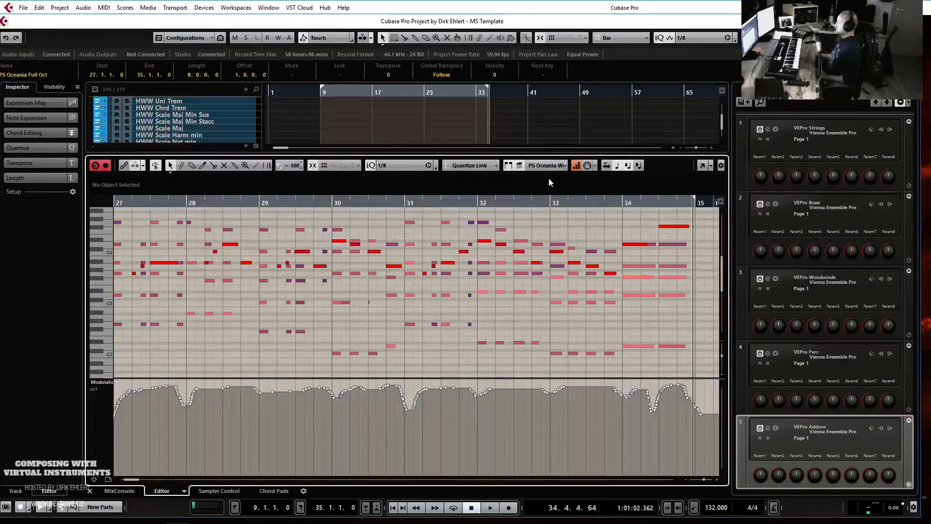
{"action": "key", "text": "ctrl+alt+e"}
{"action": "left_click_drag", "start_coordinate": [497, 243], "coordinate": [476, 227]}
{"action": "key", "text": "Return"}
- Play from just before bar 27 and compare the low Full Oct notes with the PS Oceania Men Main notes
{"action": "scroll", "coordinate": [489, 248], "scroll_direction": "left", "scroll_amount": 4}
{"action": "left_click", "coordinate": [347, 203]}
{"action": "key", "text": "space"}
{"action": "scroll", "coordinate": [488, 277], "scroll_direction": "down", "scroll_amount": 2}
{"action": "scroll", "coordinate": [488, 277], "scroll_direction": "down", "scroll_amount": 2}
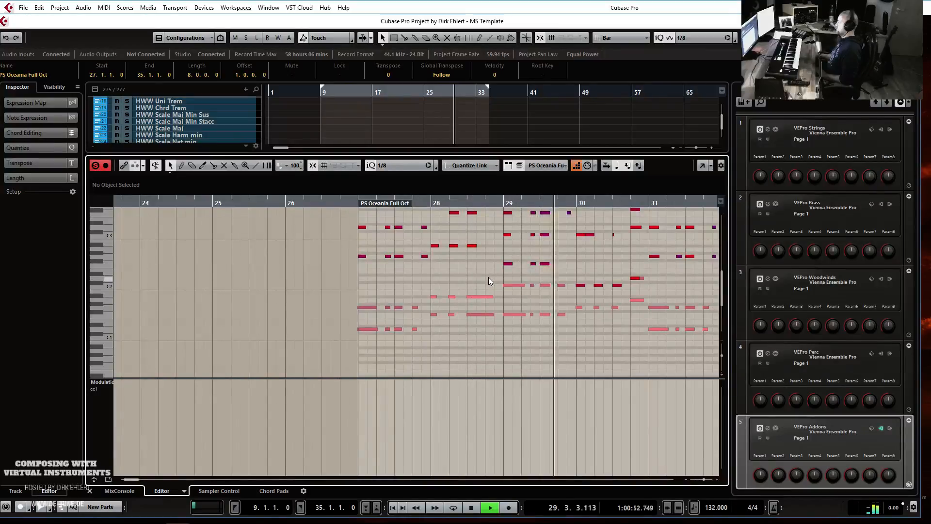
{"action": "scroll", "coordinate": [488, 277], "scroll_direction": "up", "scroll_amount": 2}
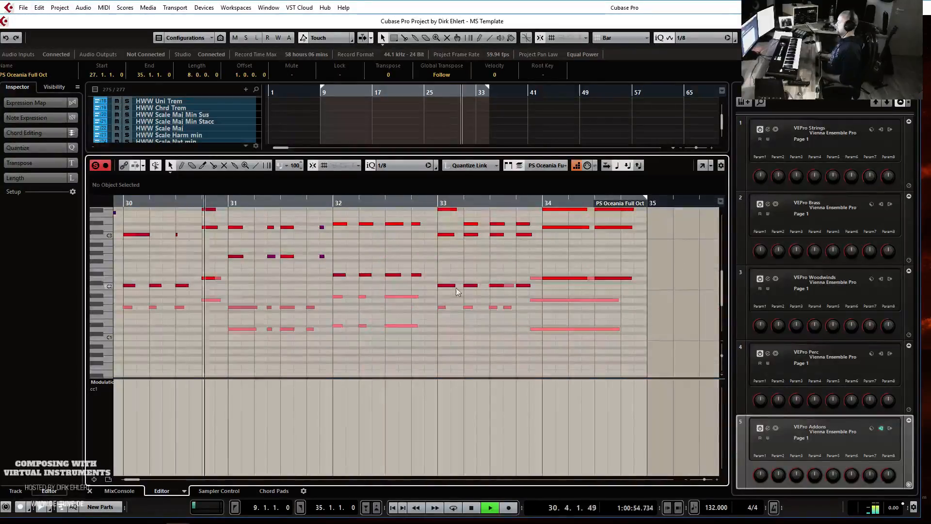
- Place a separate C3 eighth note on beat 2 of bar 30 in the Full Oct part and play on through bar 34
{"action": "key", "text": "space"}
{"action": "left_click_drag", "start_coordinate": [144, 233], "coordinate": [152, 234]}
{"action": "scroll", "coordinate": [160, 266], "scroll_direction": "up", "scroll_amount": 3}
{"action": "key", "text": "space"}
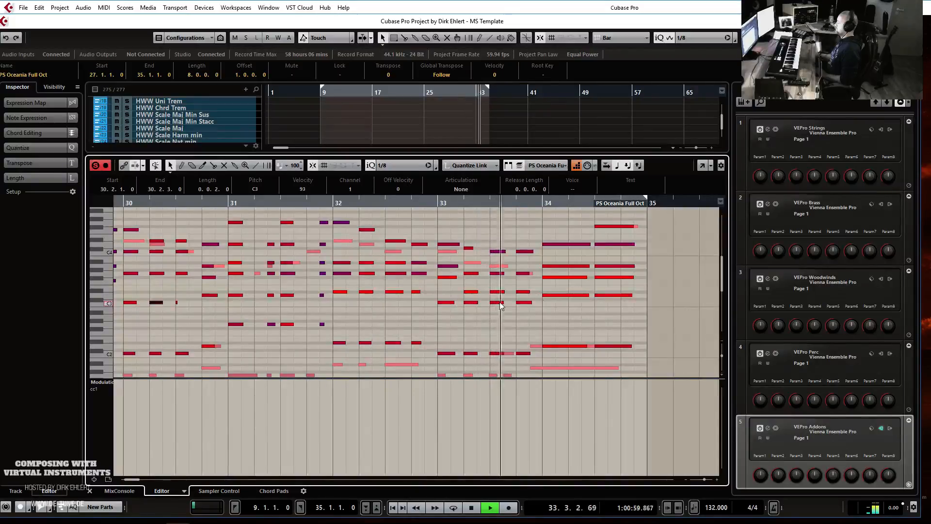
{"action": "scroll", "coordinate": [552, 291], "scroll_direction": "up", "scroll_amount": 2}
{"action": "key", "text": "space"}
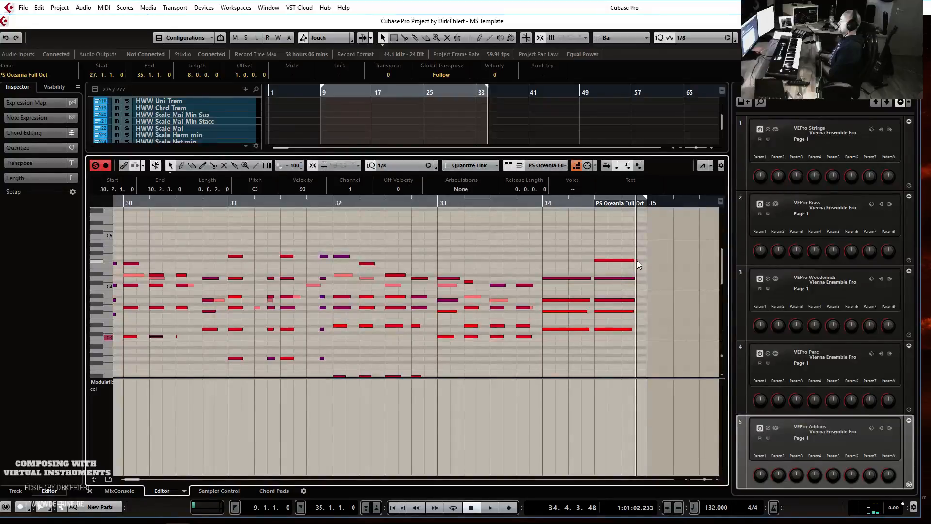
- Extend the end of the PS Oceania Full Oct part to the start of bar 36
{"action": "scroll", "coordinate": [612, 289], "scroll_direction": "up", "scroll_amount": 2}
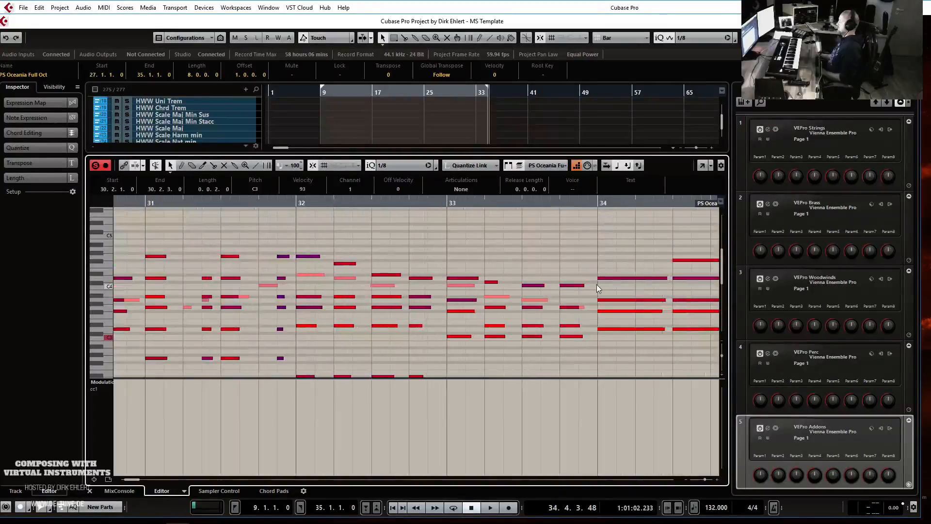
{"action": "scroll", "coordinate": [596, 286], "scroll_direction": "right", "scroll_amount": 4}
{"action": "left_click_drag", "start_coordinate": [358, 207], "coordinate": [499, 211]}
- Copy the chord on beat 3 of bar 34, without its lowest note, to bar 35, hold it for the bar and add a higher top note
{"action": "left_click", "coordinate": [346, 261]}
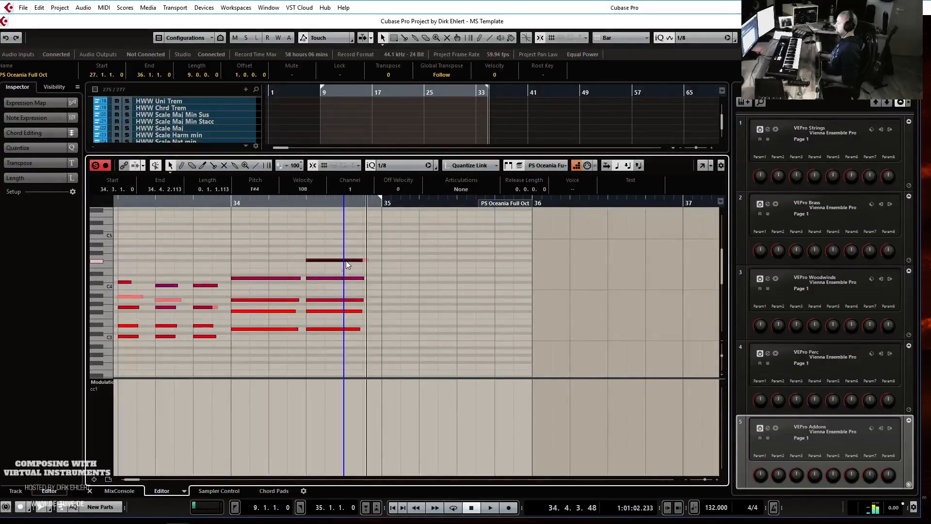
{"action": "left_click_drag", "start_coordinate": [365, 211], "coordinate": [408, 331]}
{"action": "left_click", "coordinate": [459, 257]}
{"action": "left_click_drag", "start_coordinate": [424, 262], "coordinate": [524, 330]}
{"action": "left_click", "coordinate": [109, 379]}
{"action": "left_click", "coordinate": [310, 348]}
{"action": "key", "text": "h"}
{"action": "key", "text": "h"}
{"action": "key", "text": "h"}
{"action": "key", "text": "h"}
{"action": "key", "text": "h"}
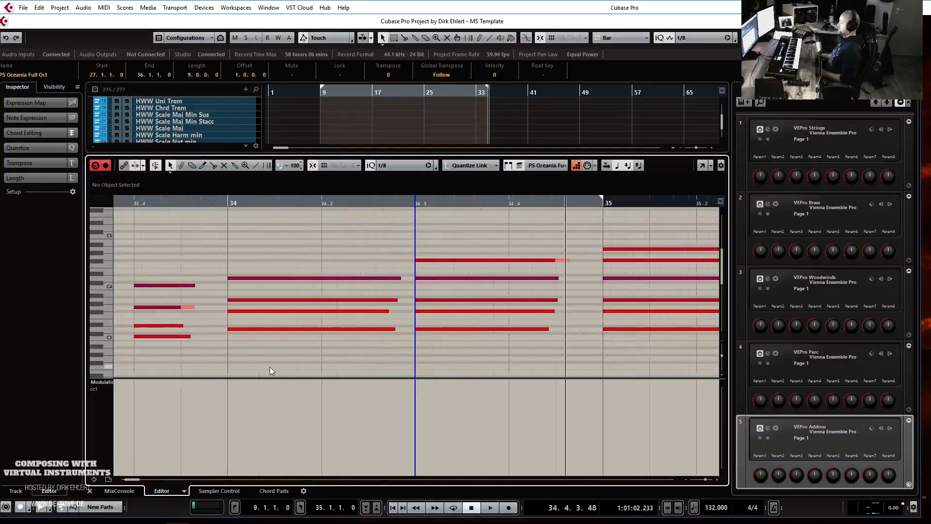
{"action": "key", "text": "g"}
{"action": "key", "text": "g"}
{"action": "key", "text": "g"}
{"action": "key", "text": "g"}
{"action": "key", "text": "g"}
{"action": "key", "text": "g"}
{"action": "key", "text": "g"}
{"action": "key", "text": "g"}
{"action": "key", "text": "Return"}
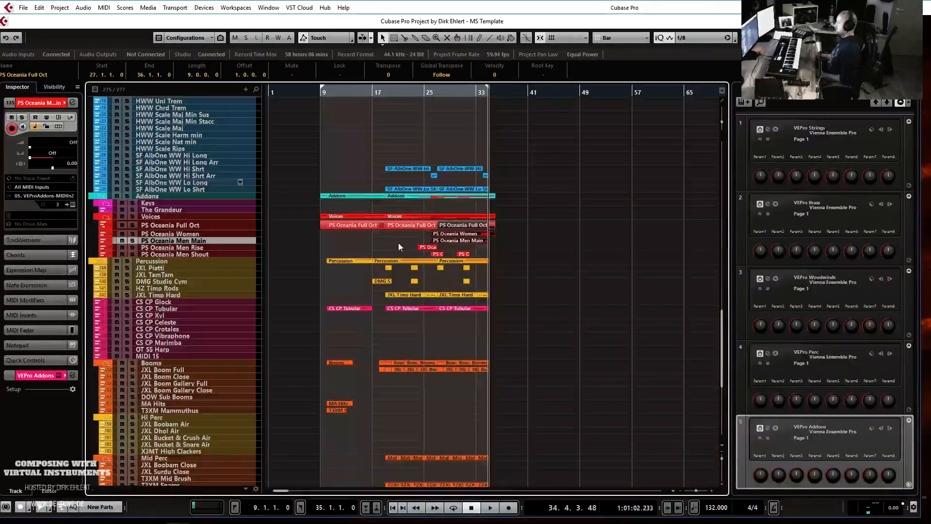
- Glue the three PS Oceania Full Oct parts into one continuous part starting at bar 10
{"action": "left_click", "coordinate": [381, 233]}
{"action": "key", "text": "4"}
{"action": "left_click", "coordinate": [374, 226]}
{"action": "left_click", "coordinate": [373, 227]}
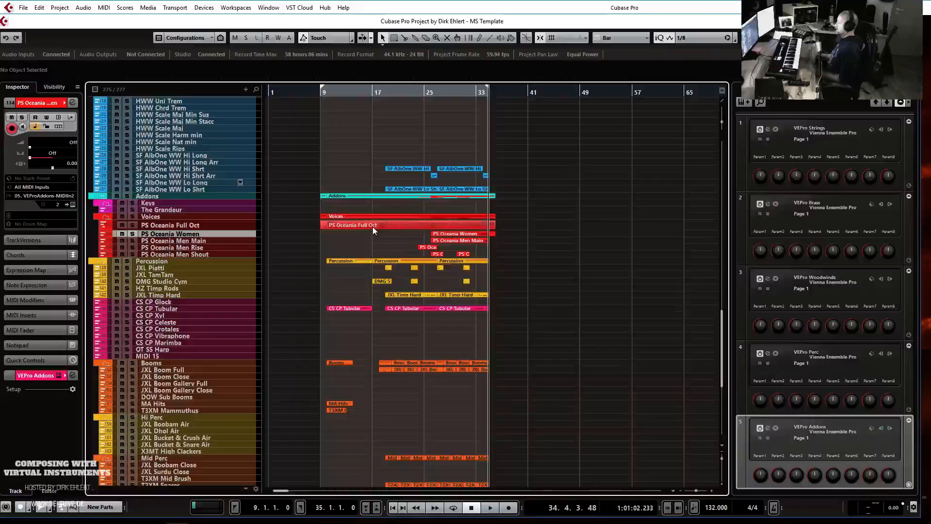
{"action": "key", "text": "1"}
- Draw a gently rising modulation curve for the glued Full Oct part from bar 19 into bar 34
{"action": "left_click", "coordinate": [373, 226]}
{"action": "key", "text": "Return"}
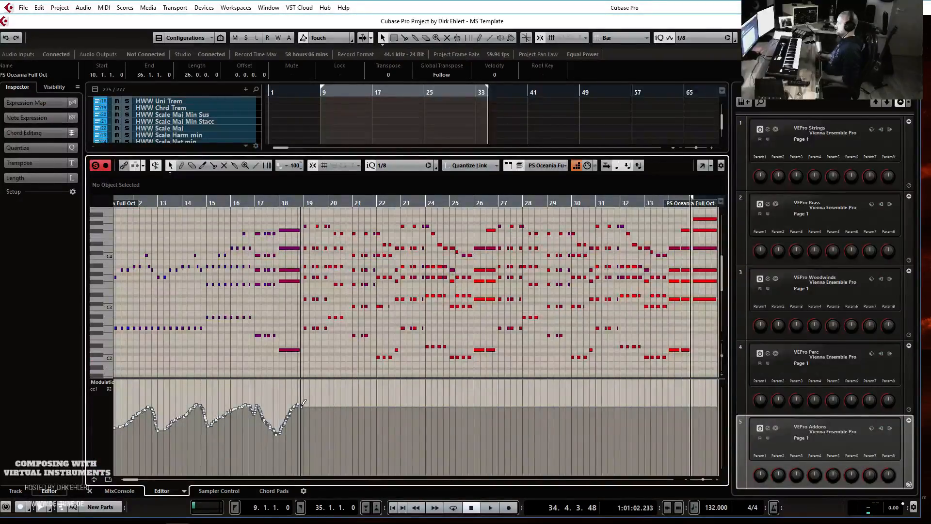
{"action": "left_click_drag", "start_coordinate": [306, 402], "coordinate": [686, 391]}
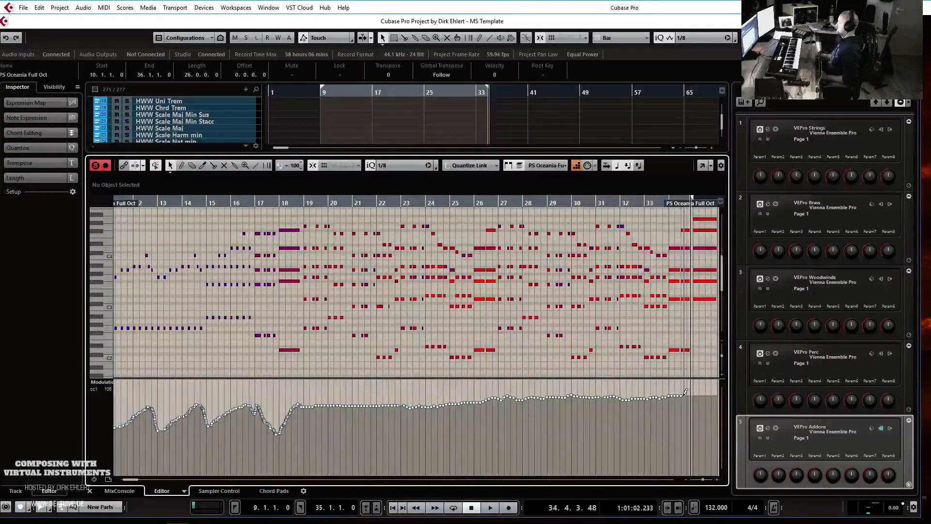
- Set the quantize value to 1/32, draw a finer modulation dip and swell from mid-bar 34 through bar 35, and play it back
{"action": "key", "text": "h"}
{"action": "key", "text": "h"}
{"action": "key", "text": "h"}
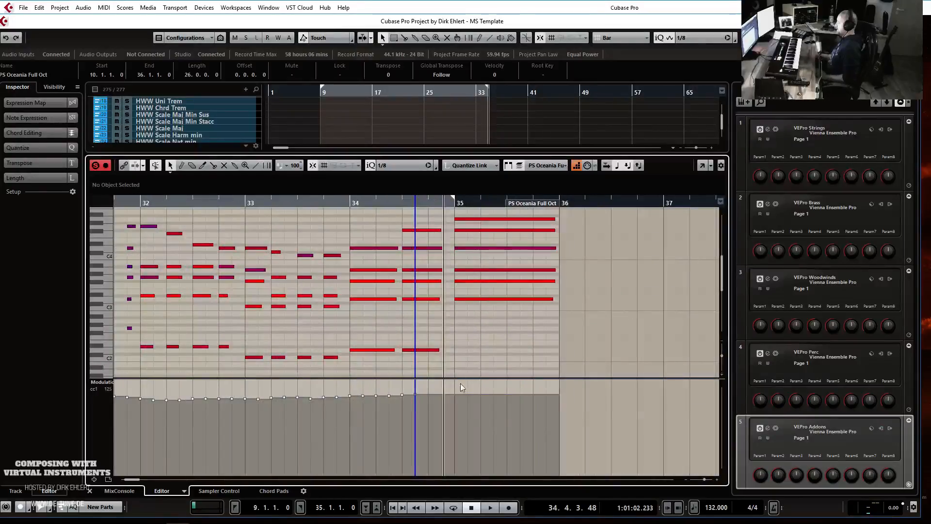
{"action": "left_click", "coordinate": [383, 166]}
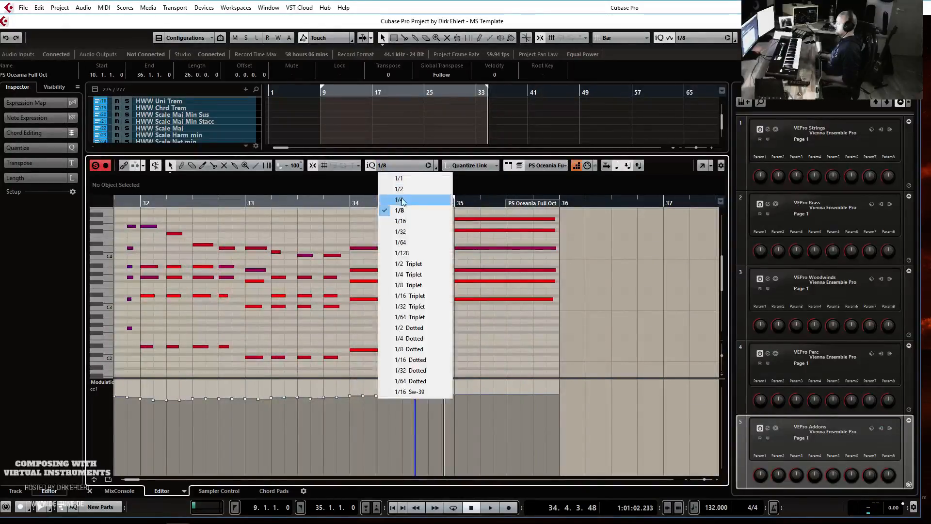
{"action": "left_click", "coordinate": [410, 232]}
{"action": "mouse_move", "coordinate": [417, 393]}
{"action": "left_mouse_down"}
{"action": "mouse_move", "coordinate": [505, 398]}
{"action": "mouse_move", "coordinate": [528, 387]}
{"action": "left_mouse_up"}
{"action": "left_click", "coordinate": [232, 202]}
{"action": "key", "text": "space"}
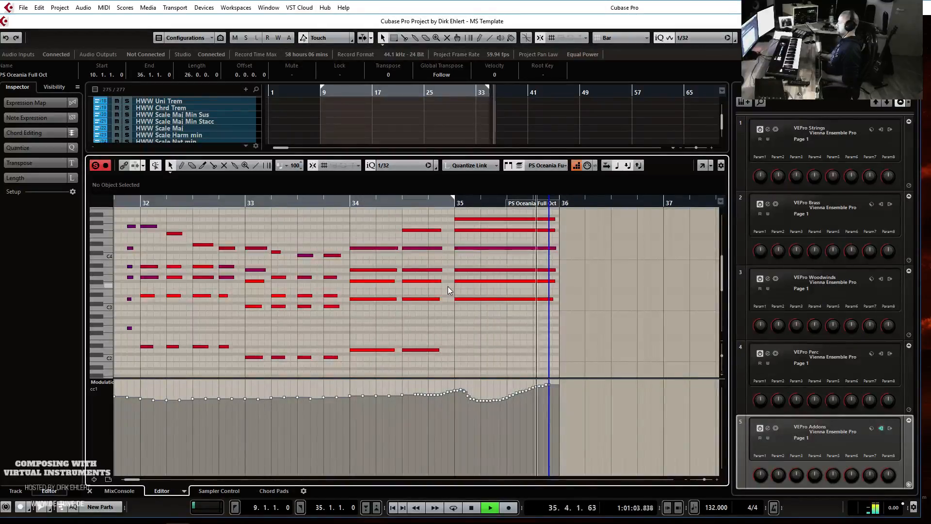
{"action": "key", "text": "space"}
{"action": "key", "text": "ctrl+e"}
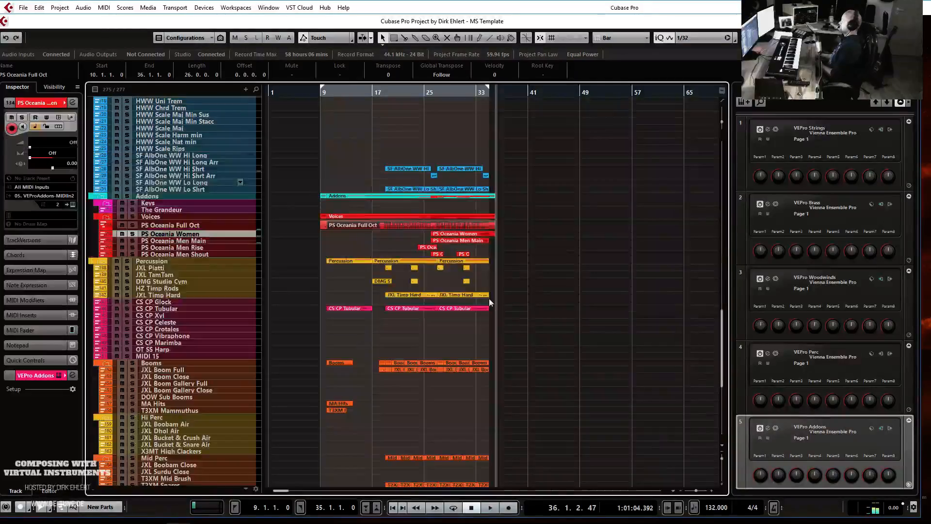
- Play the full arrangement from around bar 30 to bar 36 to check the new choir ending
{"action": "left_click", "coordinate": [463, 92]}
{"action": "key", "text": "space"}
{"action": "key", "text": "h"}
{"action": "key", "text": "h"}
{"action": "key", "text": "h"}
{"action": "key", "text": "h"}
{"action": "key", "text": "h"}
{"action": "key", "text": "h"}
{"action": "key", "text": "h"}
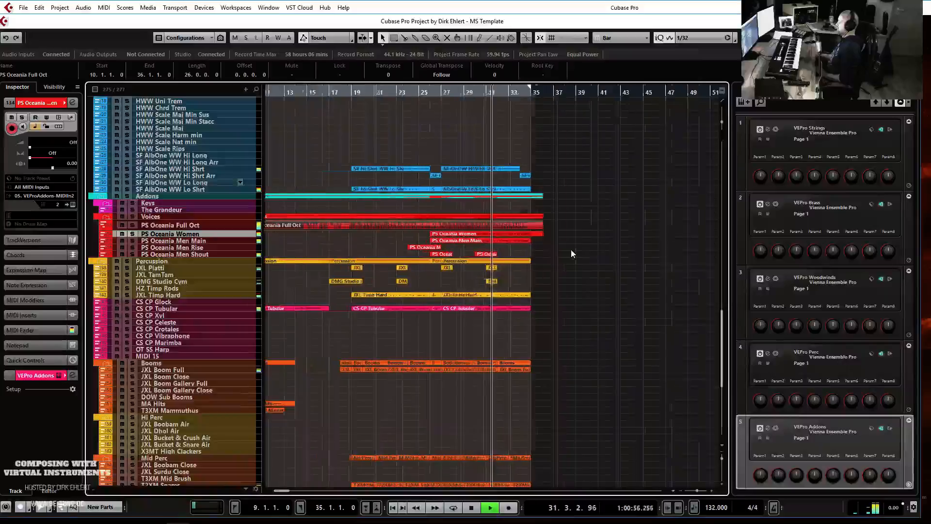
{"action": "left_click", "coordinate": [595, 275]}
{"action": "key", "text": "g"}
{"action": "key", "text": "g"}
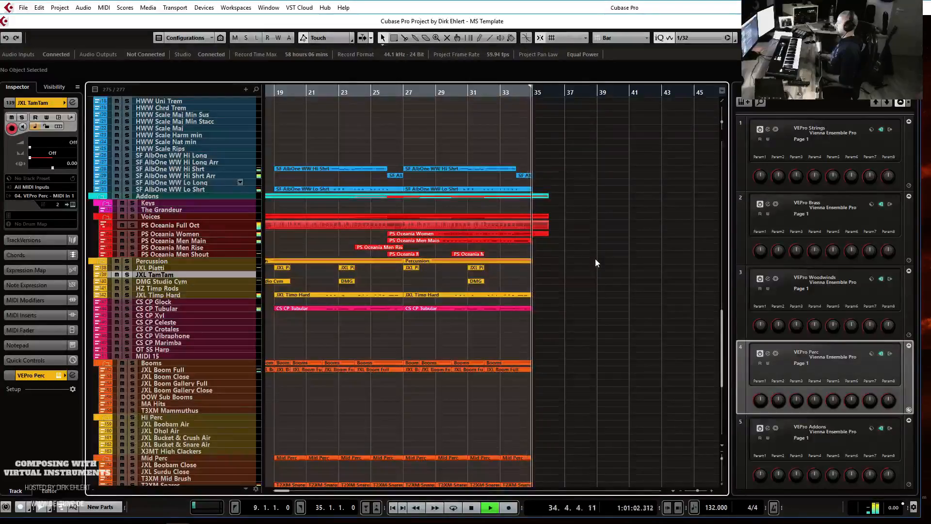
{"action": "key", "text": "space"}
- Extend the PS Oceania Full Oct part to the start of bar 37
{"action": "key", "text": "h"}
{"action": "key", "text": "h"}
{"action": "key", "text": "h"}
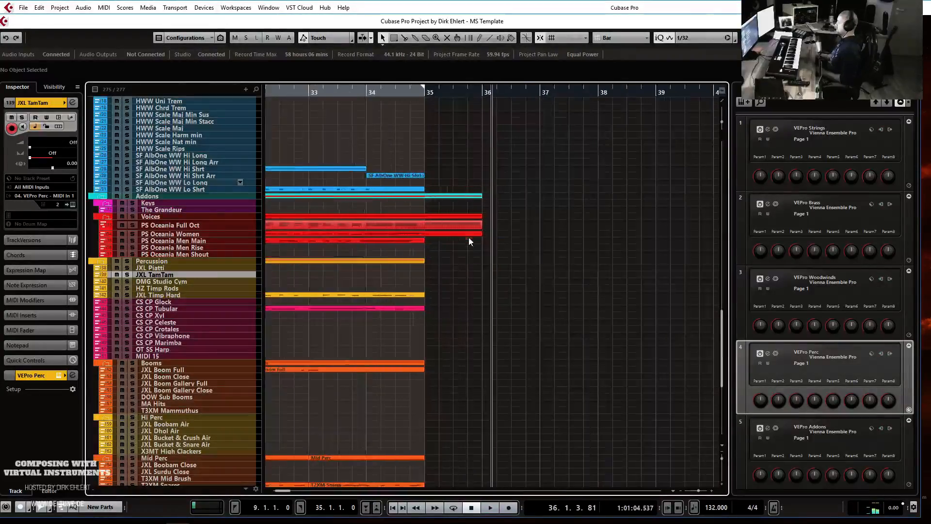
{"action": "left_click_drag", "start_coordinate": [479, 228], "coordinate": [514, 228]}
- Copy the one-bar JXL Boom Full part to bars 35 and 36
{"action": "key", "text": "g"}
{"action": "key", "text": "g"}
{"action": "key", "text": "g"}
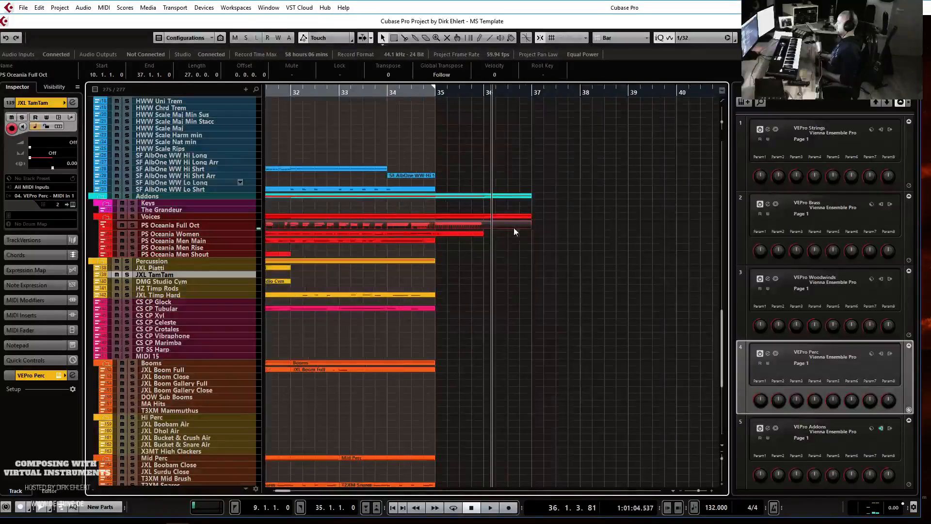
{"action": "key", "text": "g"}
{"action": "key", "text": "g"}
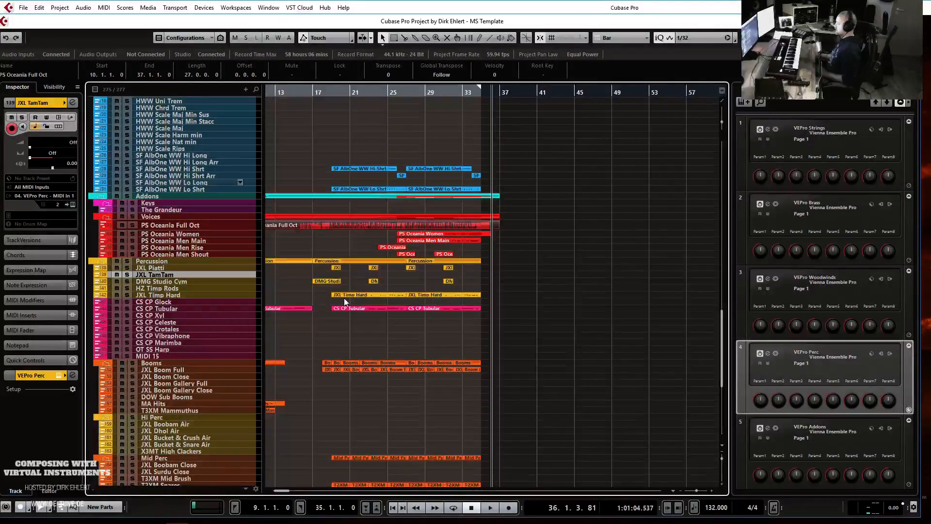
{"action": "left_click_drag", "start_coordinate": [330, 381], "coordinate": [339, 369]}
{"action": "left_click_drag", "start_coordinate": [338, 370], "coordinate": [492, 369]}
- Play from bar 34 into bar 36 to hear the copied JXL Boom Full parts with the choir
{"action": "key", "text": "h"}
{"action": "left_click", "coordinate": [469, 93]}
{"action": "key", "text": "space"}
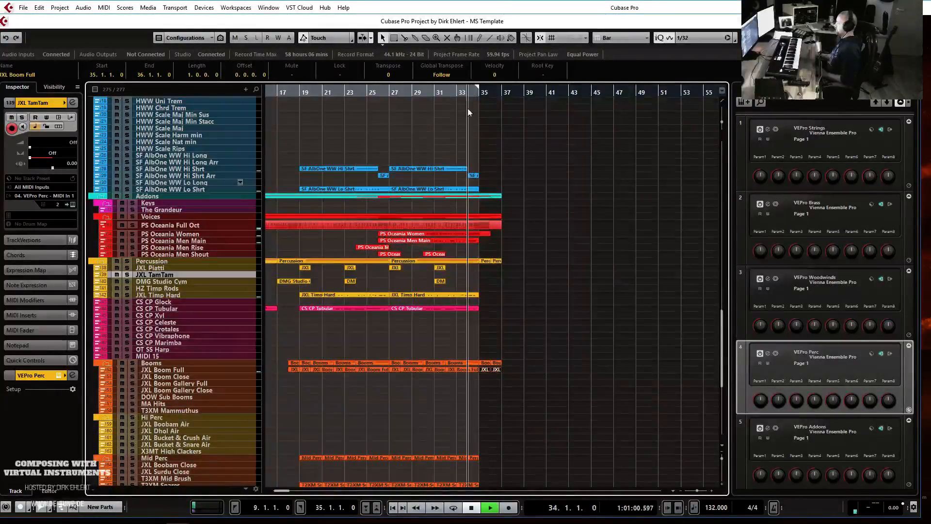
{"action": "key", "text": "h"}
{"action": "key", "text": "h"}
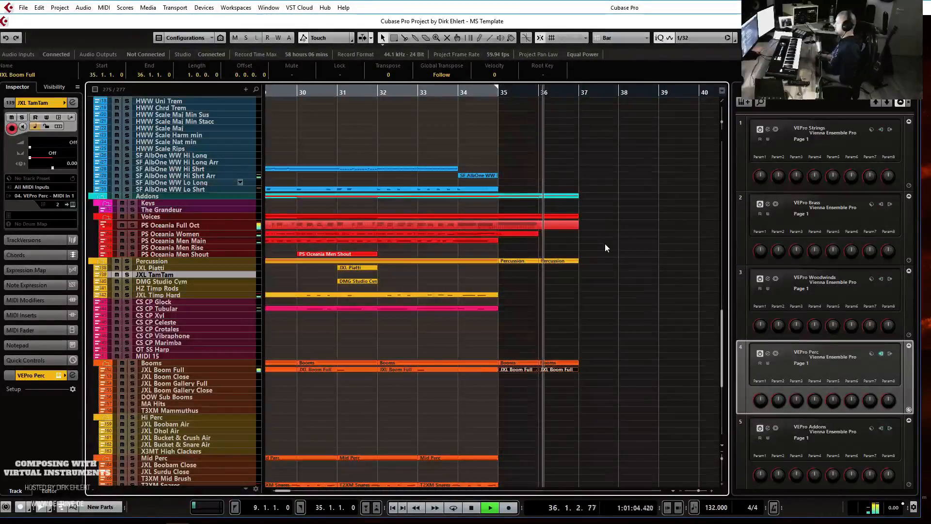
{"action": "key", "text": "g"}
{"action": "key", "text": "space"}
- Enter short five-note chords on beats 3 and 4 of bar 36 in the PS Oceania Full Oct part
{"action": "double_click", "coordinate": [499, 224]}
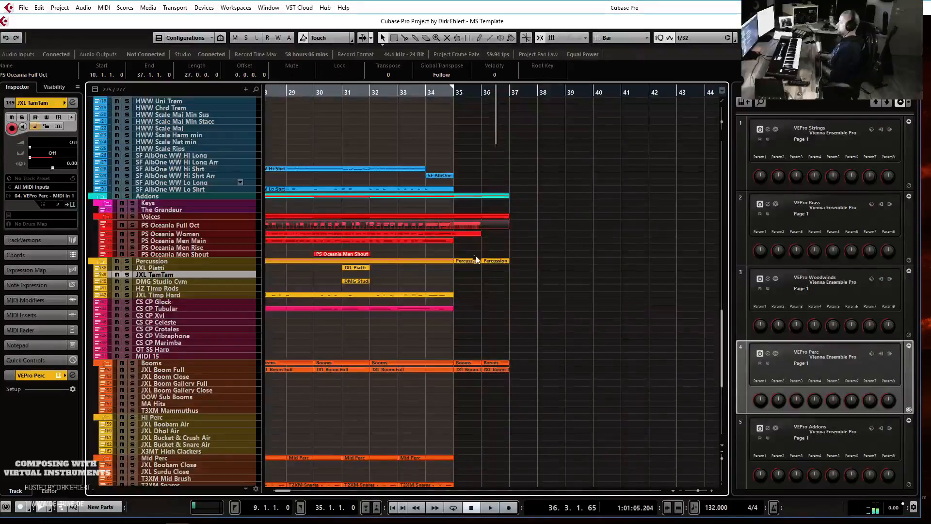
{"action": "scroll", "coordinate": [592, 274], "scroll_direction": "right", "scroll_amount": 3}
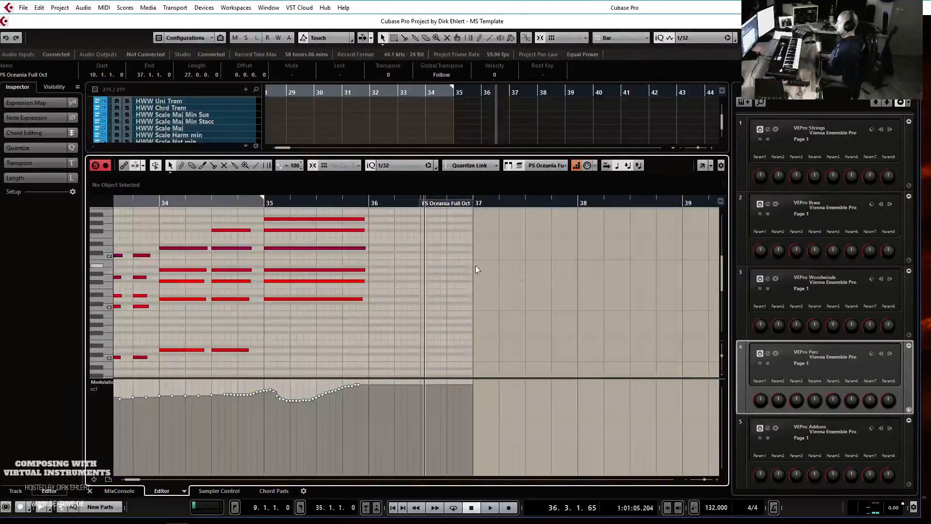
{"action": "key", "text": "h"}
{"action": "key", "text": "h"}
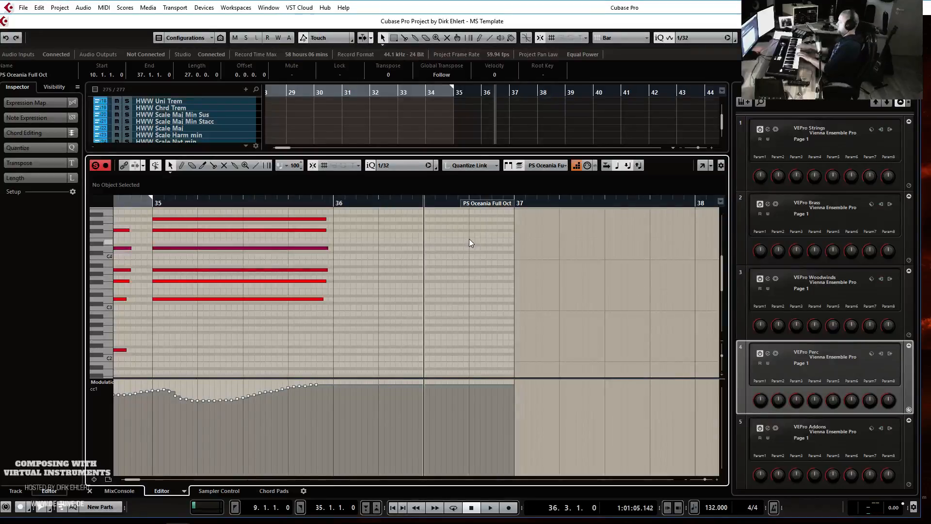
{"action": "left_click_drag", "start_coordinate": [199, 246], "coordinate": [125, 402]}
{"action": "key", "text": "Delete"}
{"action": "key", "text": "Delete"}
{"action": "key", "text": "Return"}
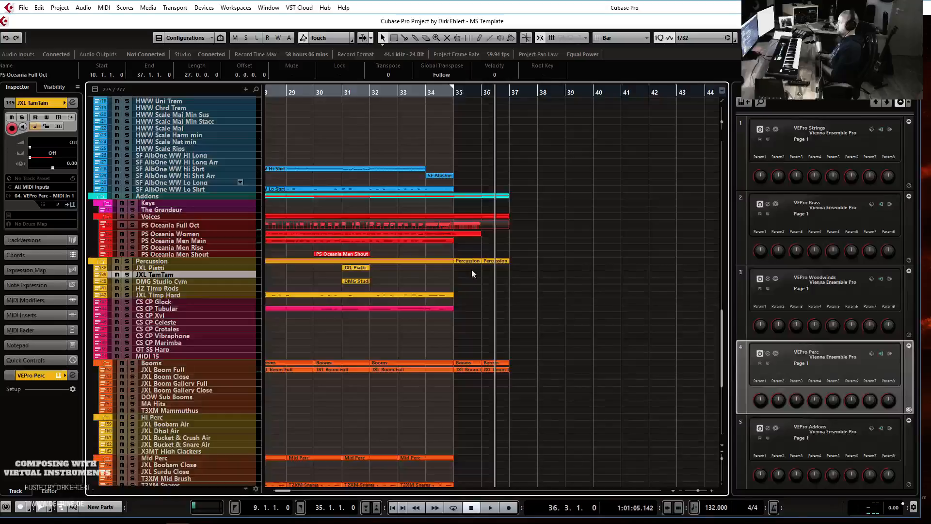
{"action": "key", "text": "Return"}
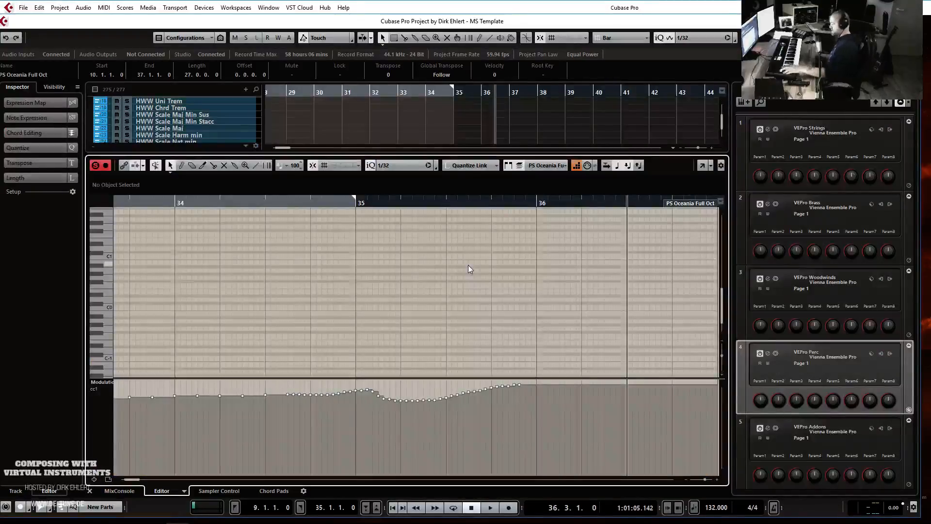
{"action": "scroll", "coordinate": [598, 262], "scroll_direction": "down", "scroll_amount": 3}
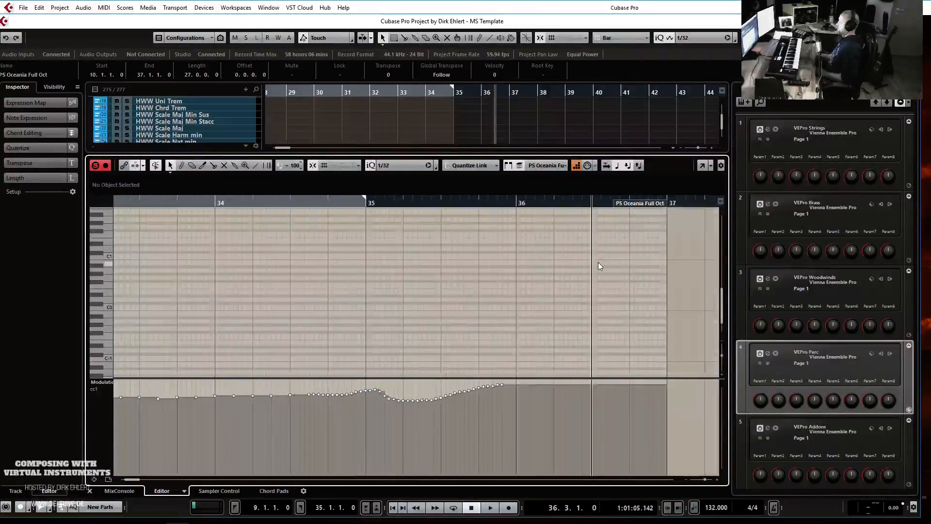
{"action": "scroll", "coordinate": [584, 263], "scroll_direction": "up", "scroll_amount": 5}
{"action": "scroll", "coordinate": [584, 262], "scroll_direction": "up", "scroll_amount": 2}
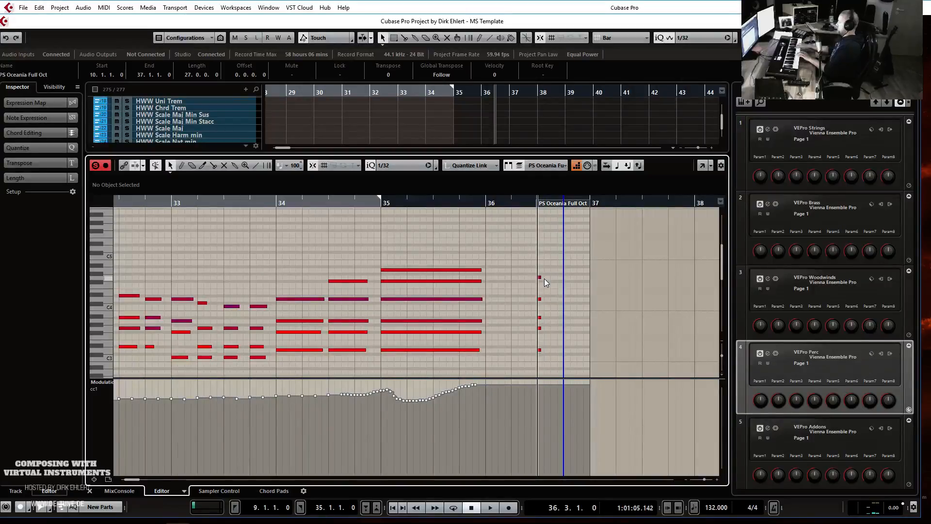
- Play the Full Oct ending from just before bar 35 to bar 37, close the Key Editor and select the PS Oceania Men Main track
{"action": "left_click", "coordinate": [374, 201]}
{"action": "key", "text": "space"}
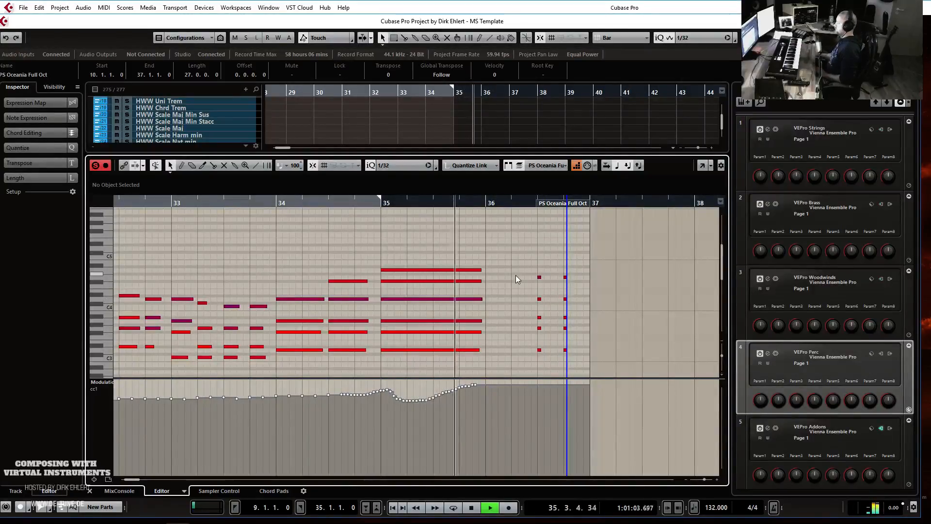
{"action": "key", "text": "space"}
{"action": "key", "text": "Return"}
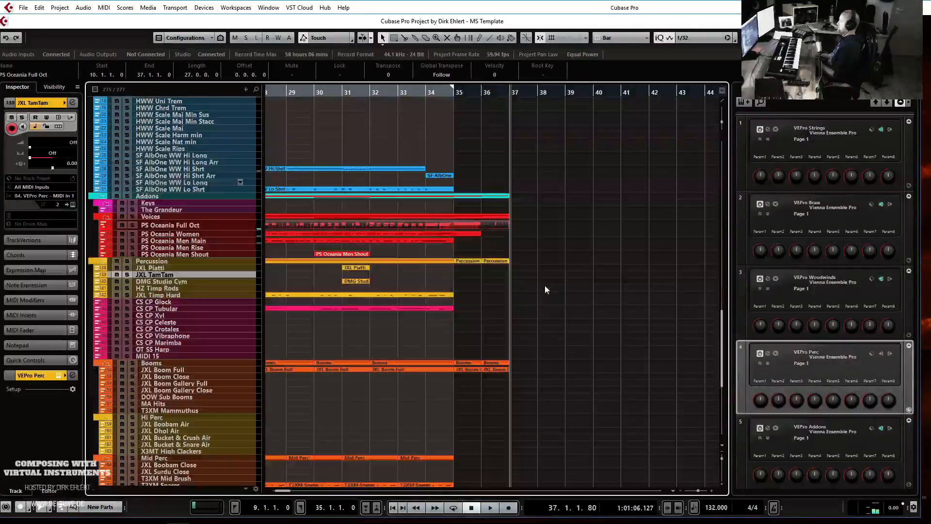
{"action": "left_click", "coordinate": [539, 239]}
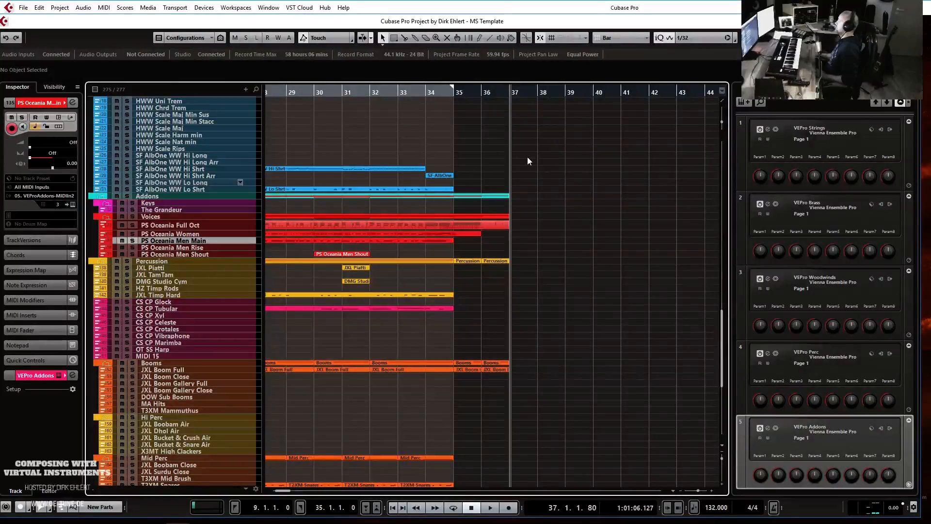
- Add two modulation (CC1) points around the short closing chords in bar 36 of the PS Oceania Full Oct part
{"action": "left_click", "coordinate": [494, 225]}
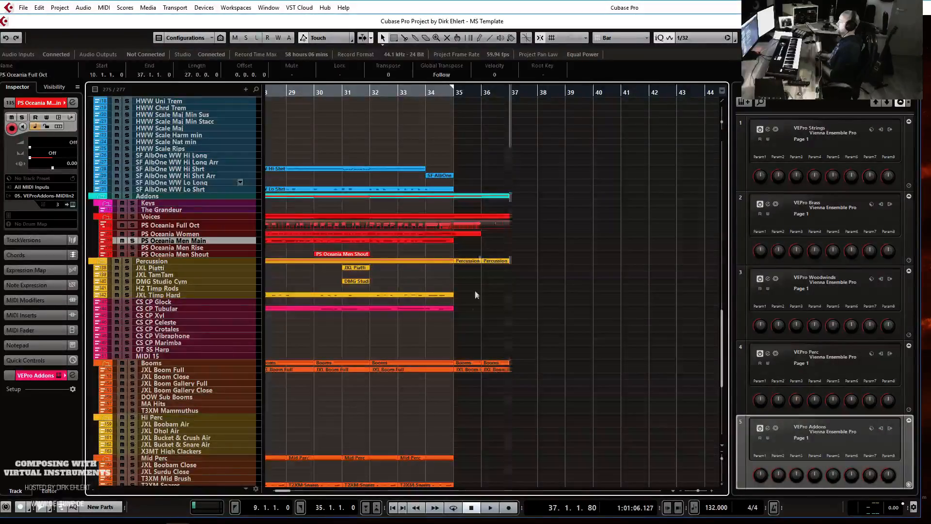
{"action": "key", "text": "Return"}
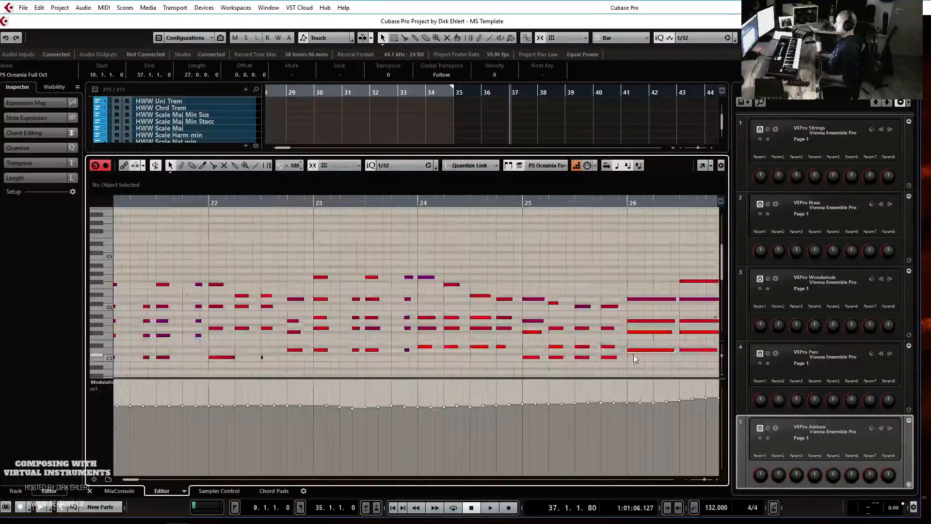
{"action": "scroll", "coordinate": [631, 348], "scroll_direction": "right", "scroll_amount": 10}
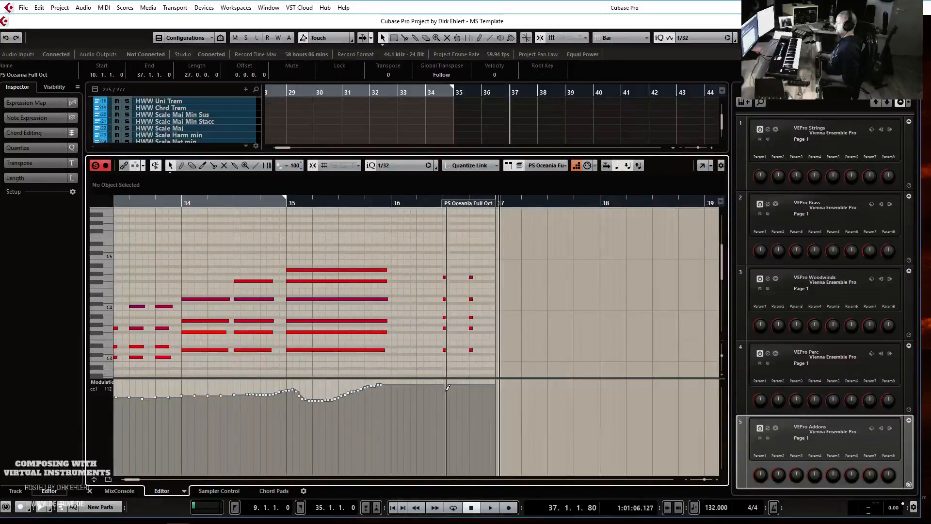
{"action": "left_click", "coordinate": [441, 386]}
{"action": "left_click", "coordinate": [463, 383]}
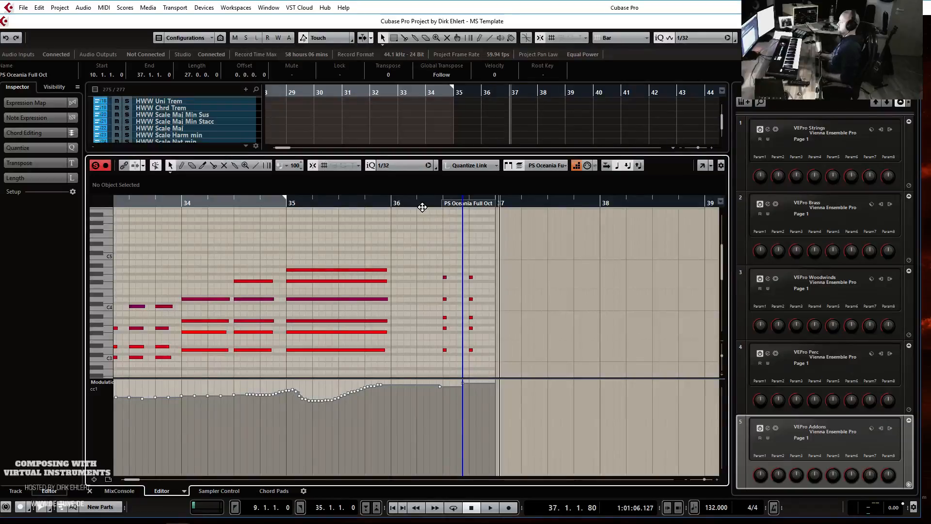
{"action": "key", "text": "space"}
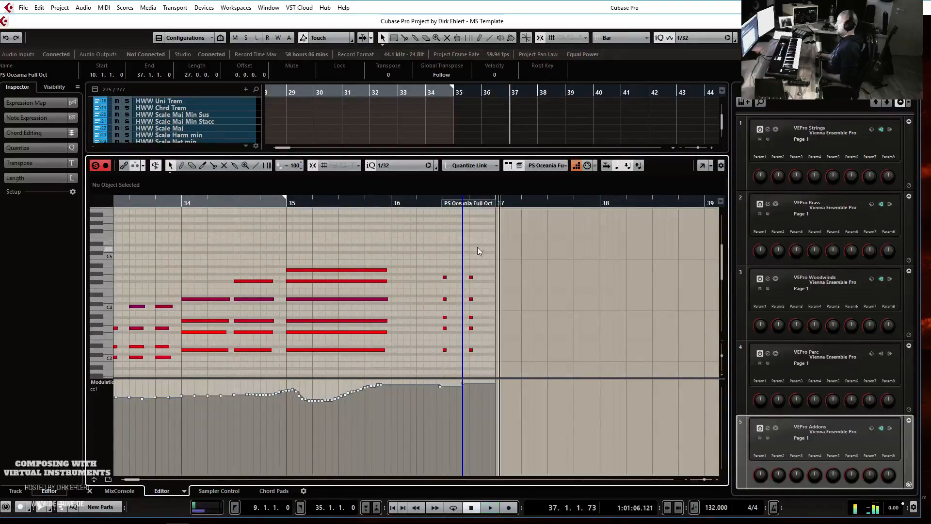
{"action": "key", "text": "Return"}
- Add short JXL Boom Full notes in bar 36, C1 on beat 3 and D1 on beat 4
{"action": "key", "text": "h"}
{"action": "key", "text": "h"}
{"action": "key", "text": "h"}
{"action": "key", "text": "h"}
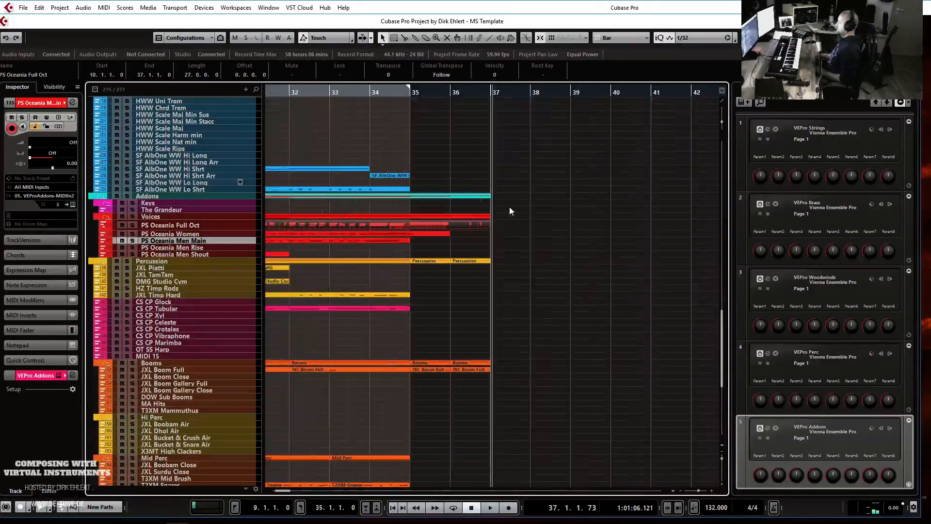
{"action": "double_click", "coordinate": [468, 368]}
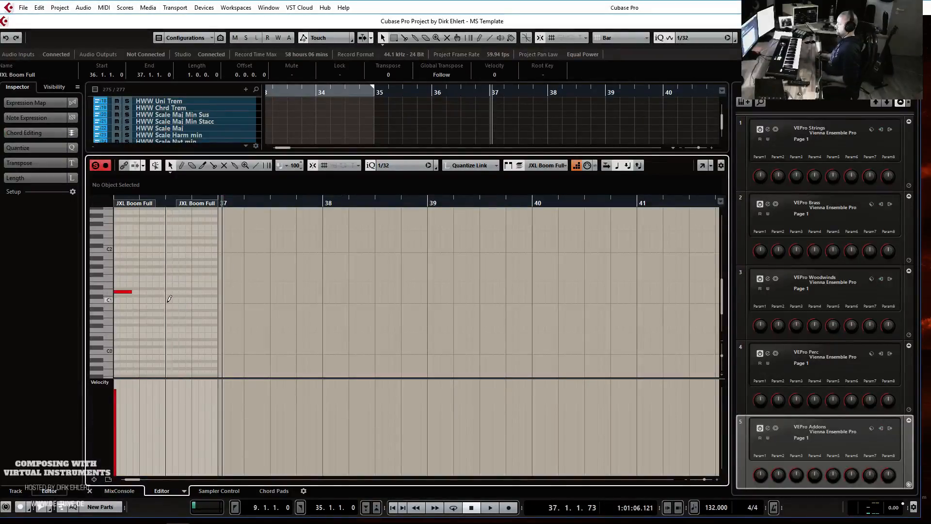
{"action": "left_click", "coordinate": [167, 299], "text": "alt"}
{"action": "left_click", "coordinate": [193, 292], "text": "alt"}
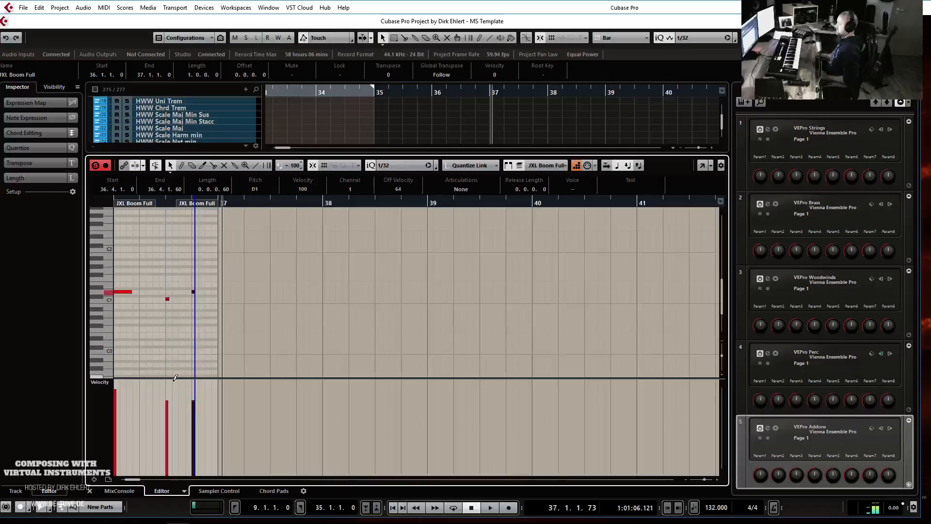
{"action": "key", "text": "ctrl+e"}
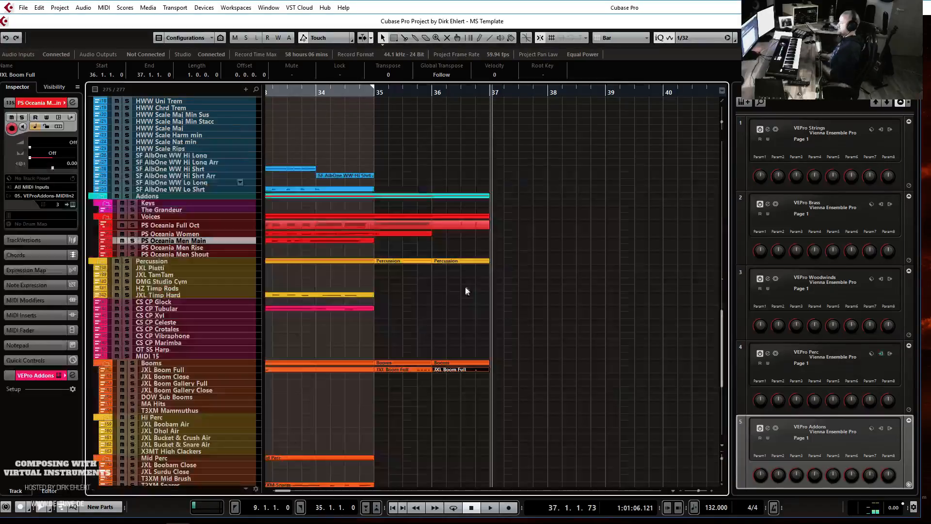
- Play the ending from just before bar 34 past bar 37, and select the JXL Timp Hard track
{"action": "double_click", "coordinate": [308, 94]}
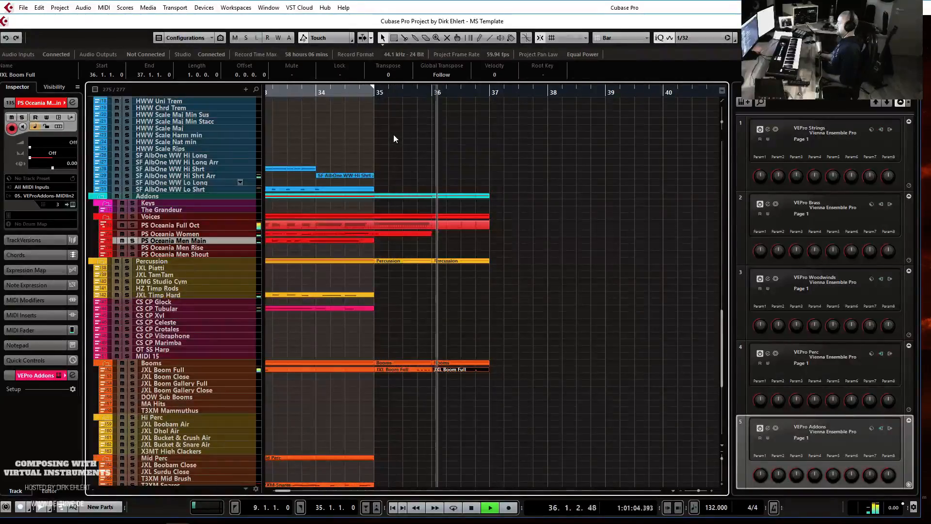
{"action": "key", "text": "space"}
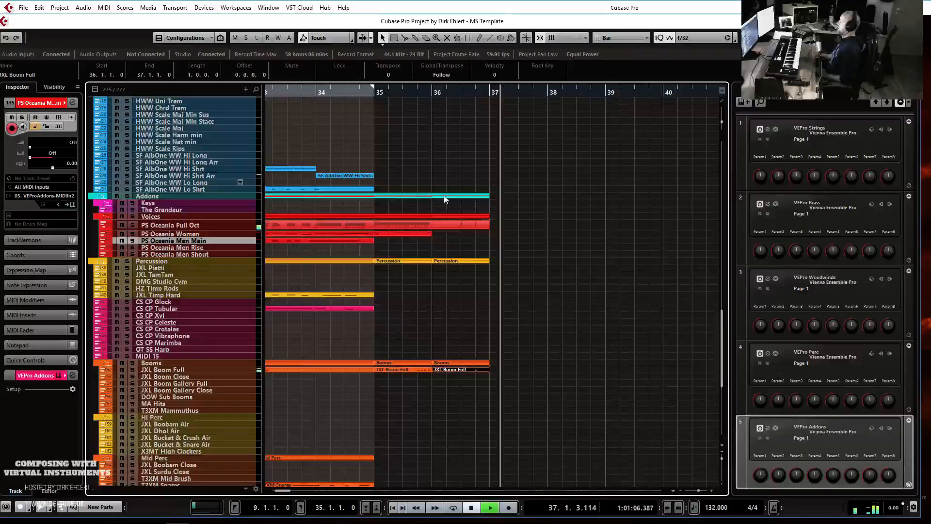
{"action": "left_click", "coordinate": [413, 301]}
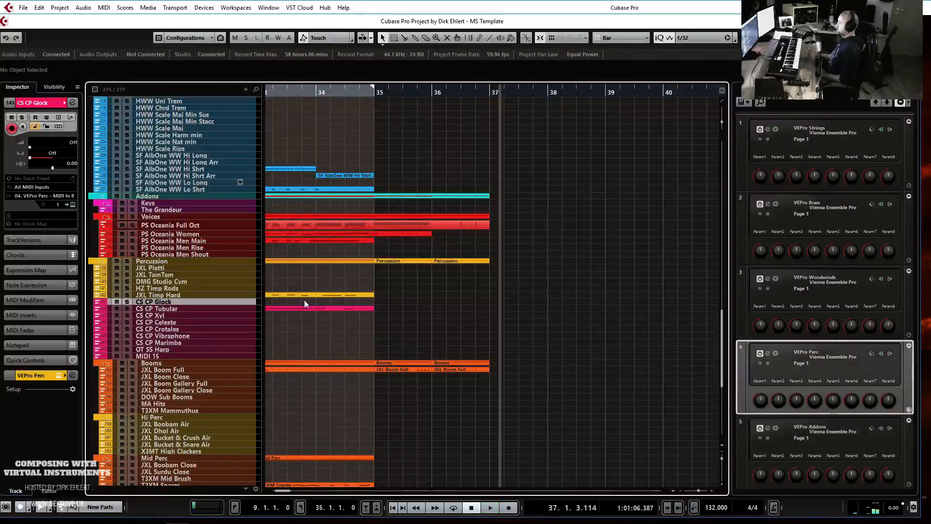
{"action": "left_click", "coordinate": [205, 295]}
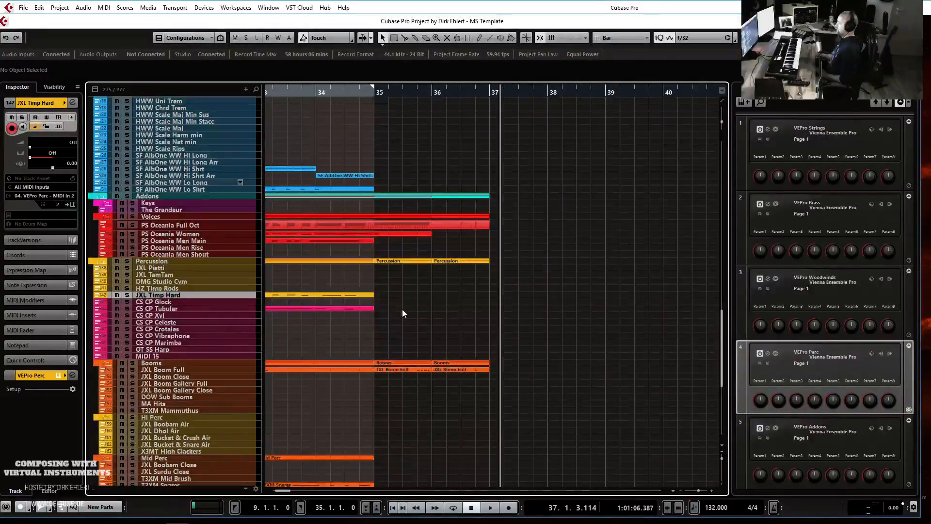
- Extend the CS CP Tubular part to bar 36, add a short D2 note at the start of bar 35, and play the ending
{"action": "double_click", "coordinate": [368, 308]}
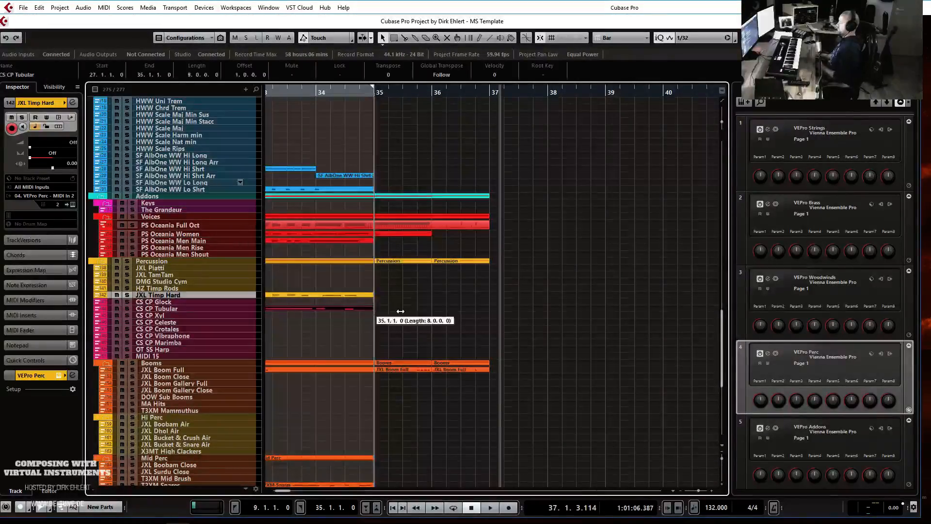
{"action": "scroll", "coordinate": [559, 270], "scroll_direction": "right", "scroll_amount": 10}
{"action": "scroll", "coordinate": [514, 286], "scroll_direction": "left", "scroll_amount": 4}
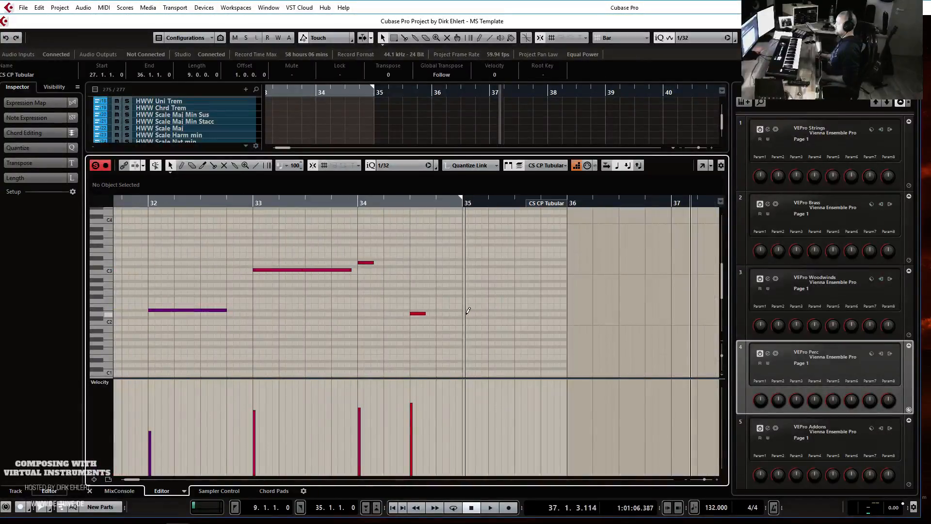
{"action": "left_click", "coordinate": [464, 314]}
{"action": "left_click_drag", "start_coordinate": [465, 313], "coordinate": [479, 313]}
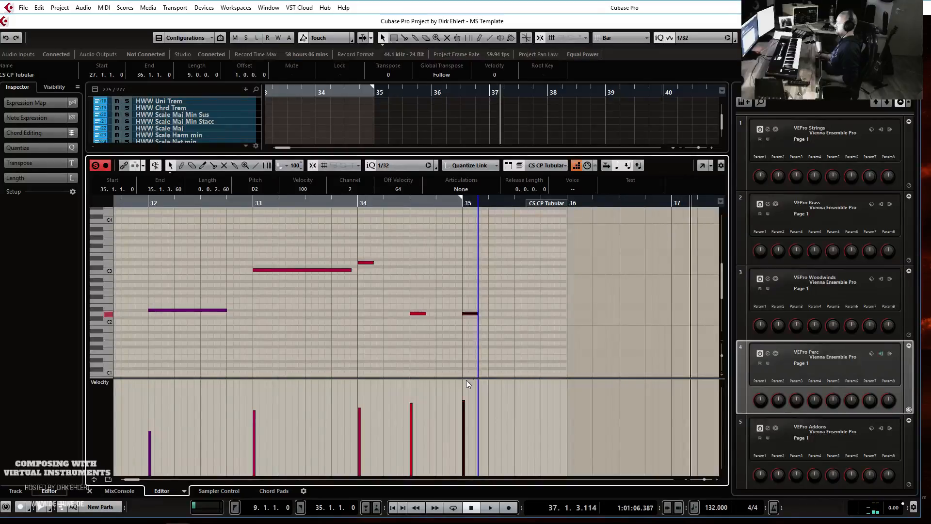
{"action": "key", "text": "ctrl+e"}
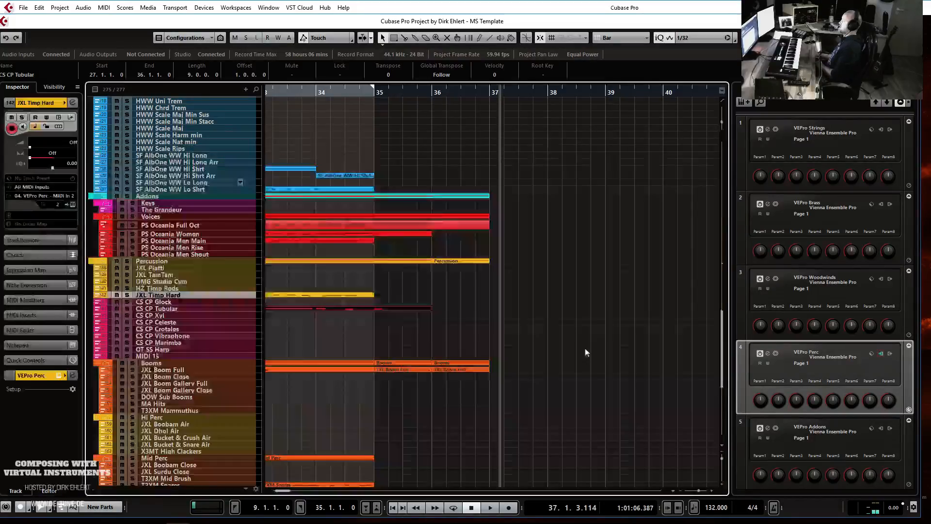
{"action": "key", "text": "space"}
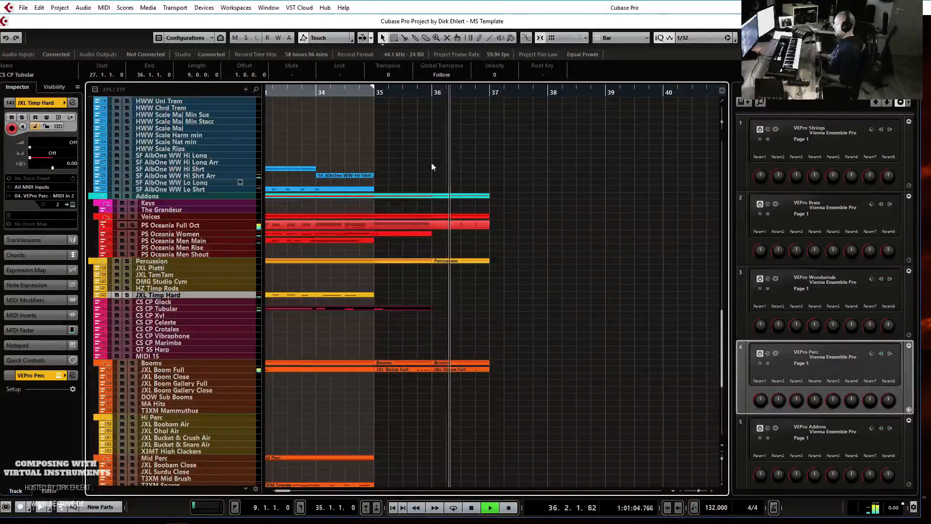
{"action": "key", "text": "space"}
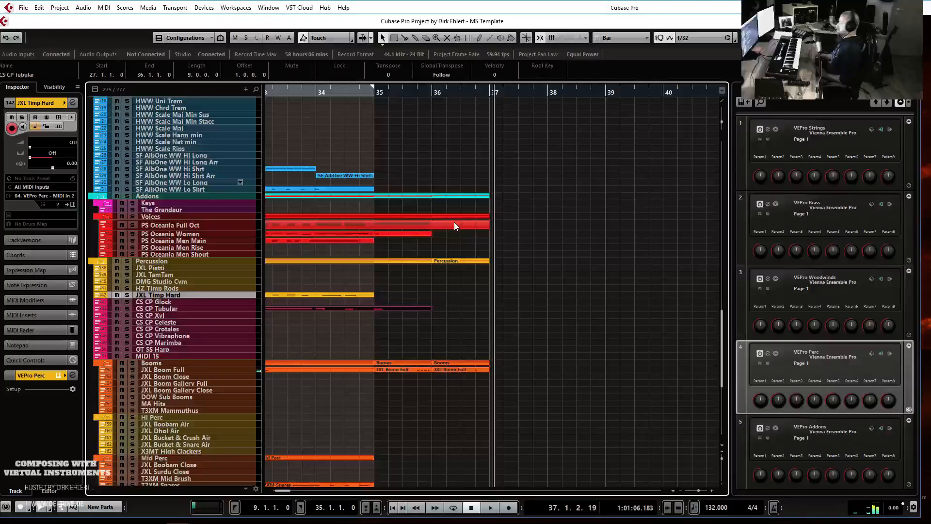
- Create a part at bar 36 on the MS AS Vln 1 Spicc / Stacc (MW) track and record the violin ending into it
{"action": "scroll", "coordinate": [455, 225], "scroll_direction": "up", "scroll_amount": 10}
{"action": "scroll", "coordinate": [455, 226], "scroll_direction": "up", "scroll_amount": 3}
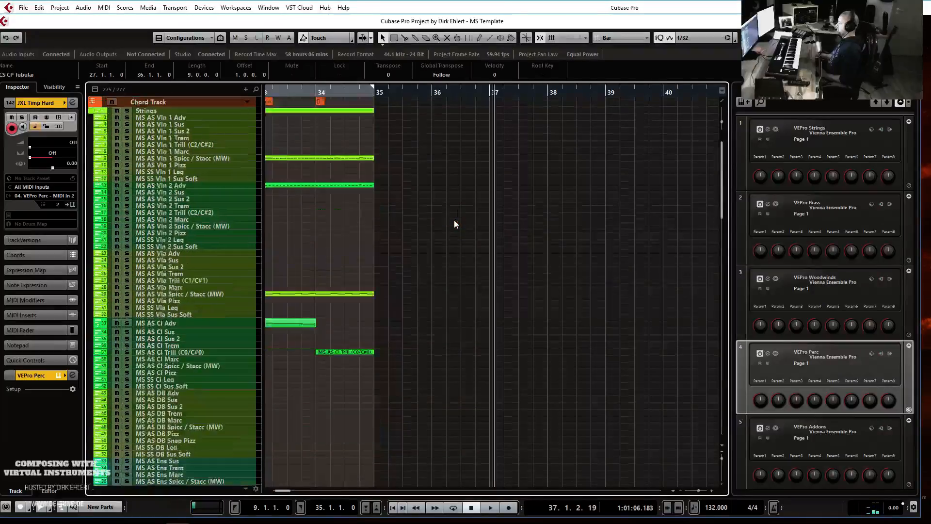
{"action": "mouse_move", "coordinate": [439, 154]}
{"action": "left_mouse_down"}
{"action": "mouse_move", "coordinate": [491, 160]}
{"action": "mouse_move", "coordinate": [476, 158]}
{"action": "left_mouse_up"}
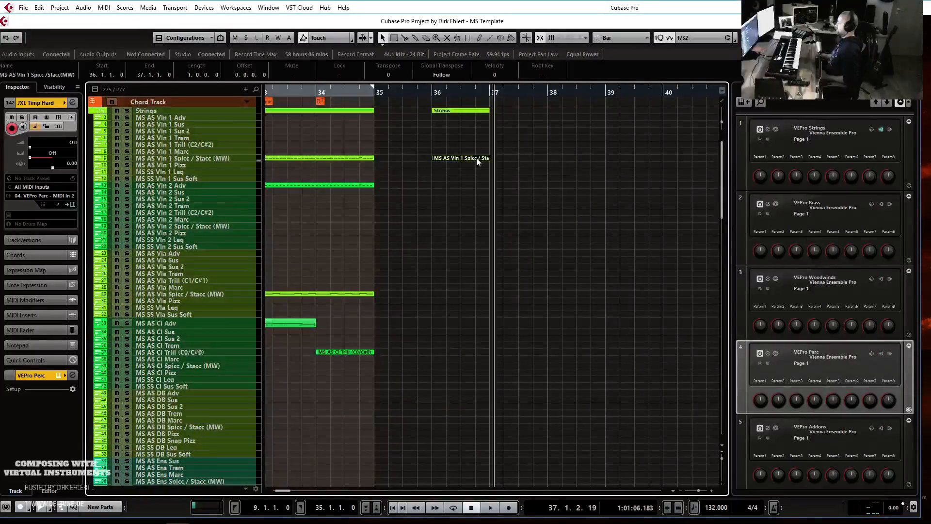
{"action": "left_click", "coordinate": [174, 157]}
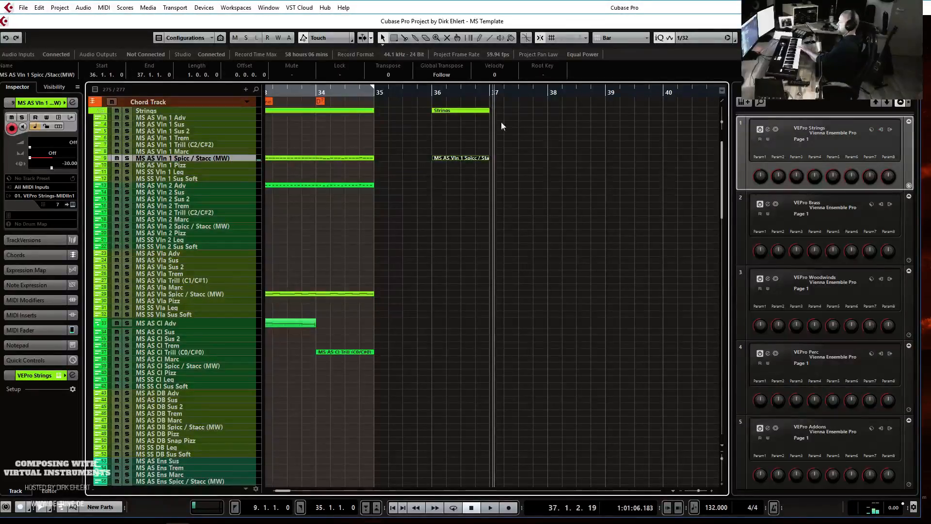
{"action": "left_click", "coordinate": [432, 92]}
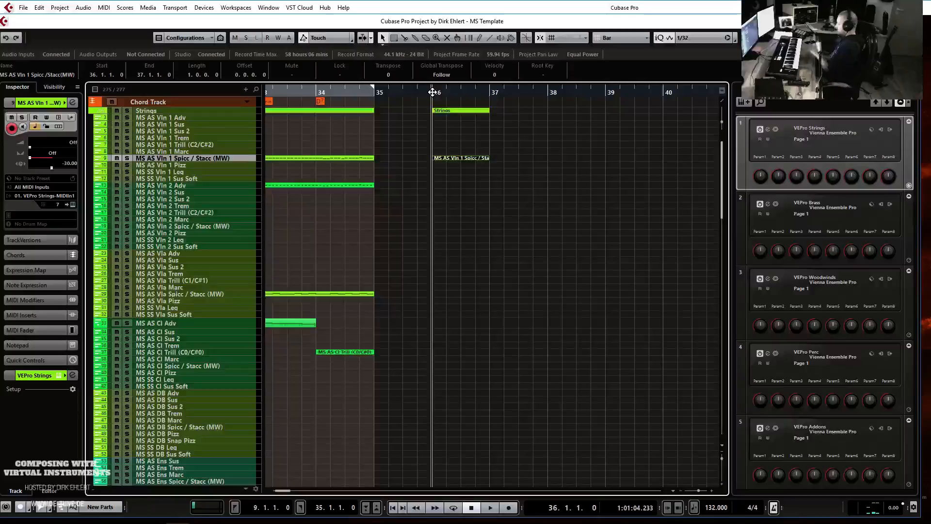
{"action": "key", "text": "KP_Multiply"}
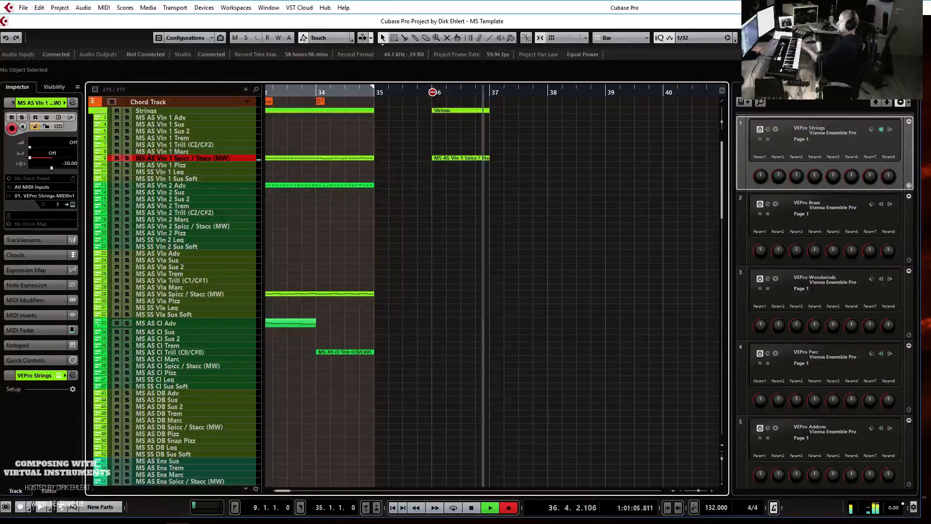
{"action": "key", "text": "space"}
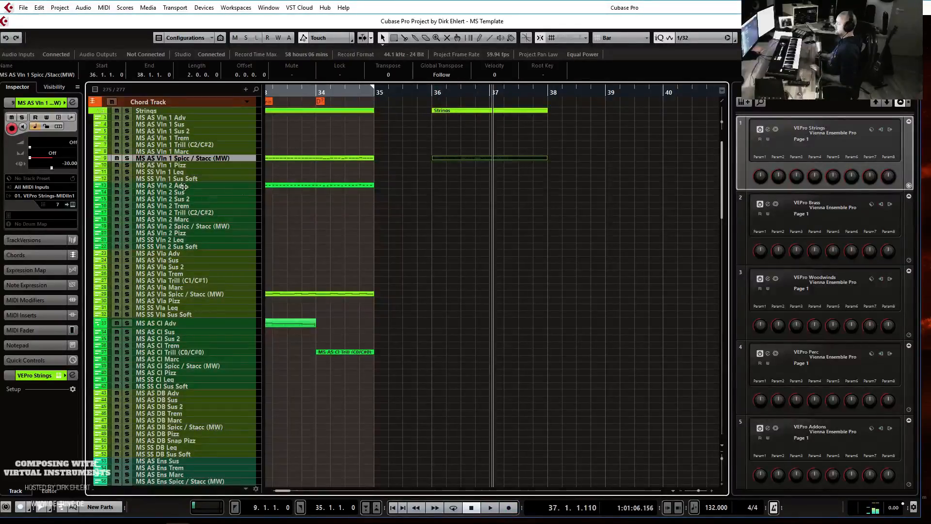
- Record the second violin ending from bar 36 on the MS AS Vln 2 Adv track
{"action": "left_click", "coordinate": [183, 187]}
{"action": "left_click", "coordinate": [428, 92]}
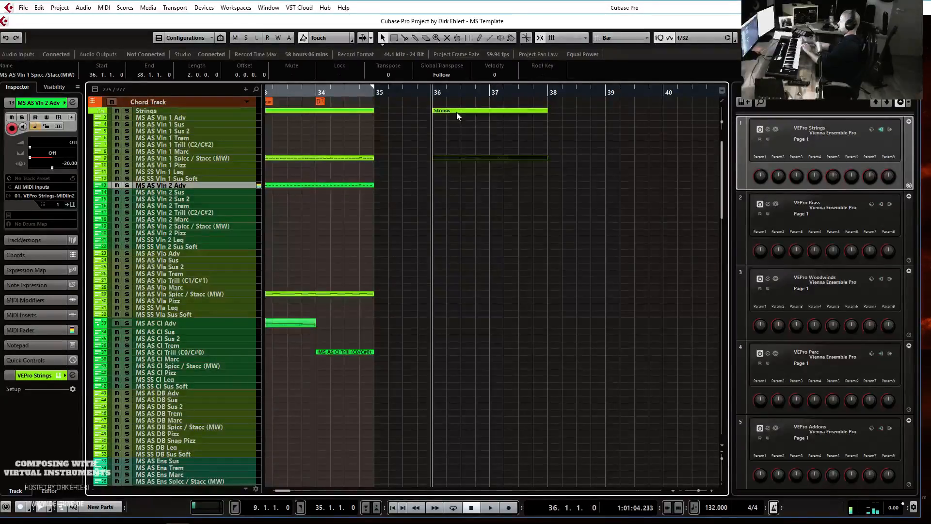
{"action": "key", "text": "KP_Multiply"}
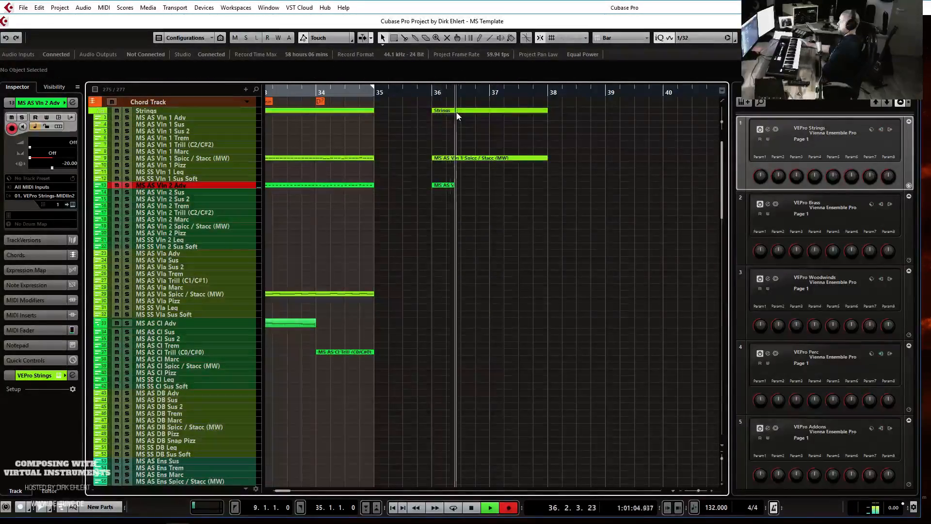
{"action": "key", "text": "space"}
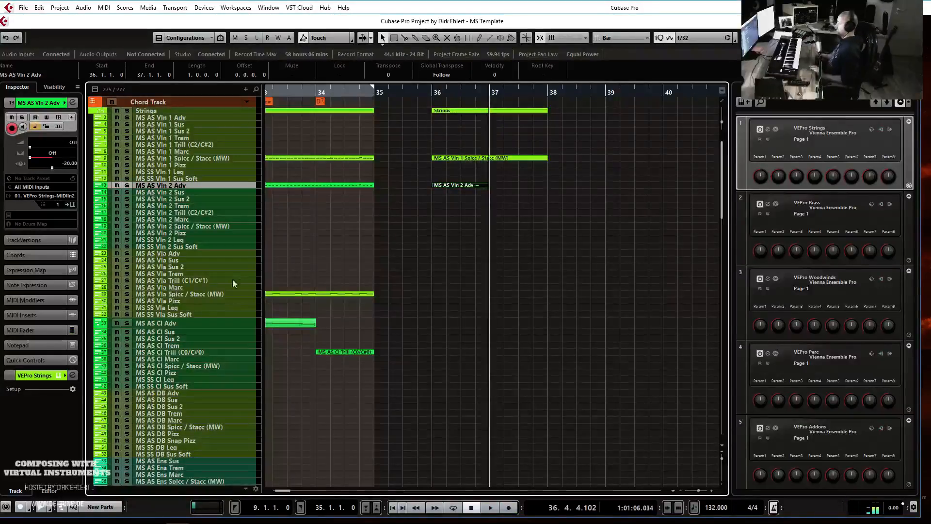
- Record the viola ending from bar 36 on the MS AS Vla Spicc / Stacc (MW) track
{"action": "left_click", "coordinate": [180, 294]}
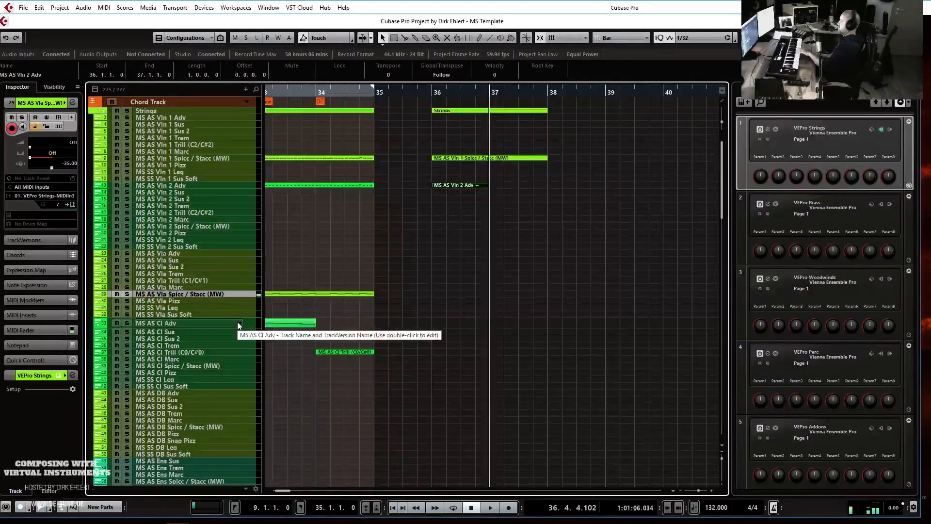
{"action": "left_click", "coordinate": [433, 92]}
{"action": "key", "text": "KP_Multiply"}
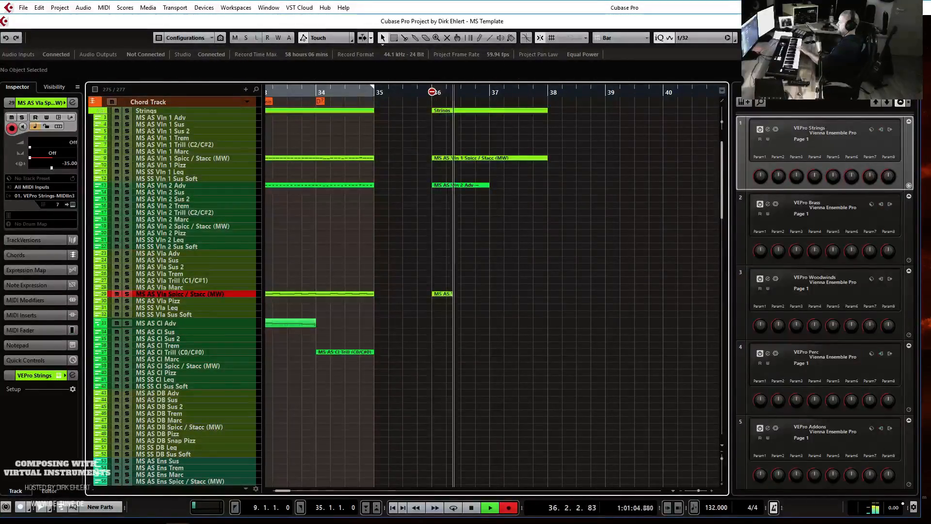
{"action": "key", "text": "space"}
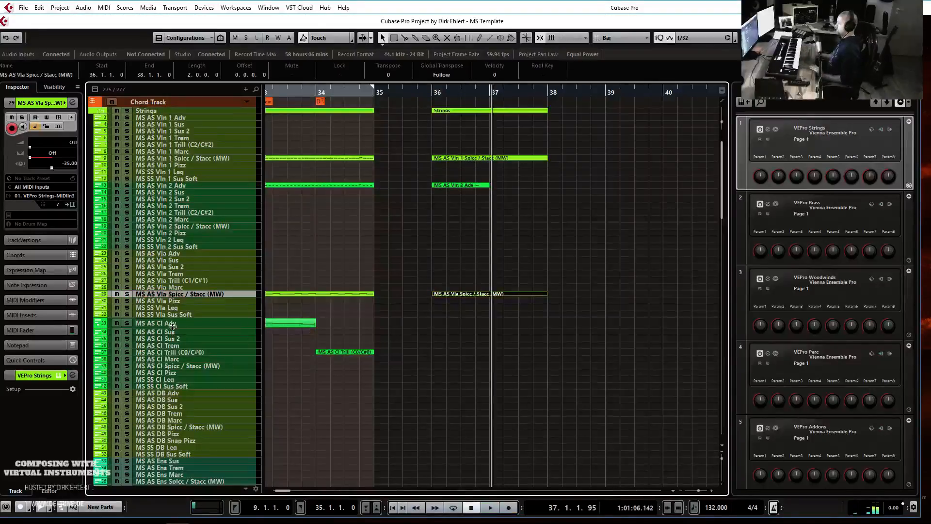
- Record the cello ending from bar 36 on the MS AS Cl Adv track
{"action": "left_click", "coordinate": [176, 326]}
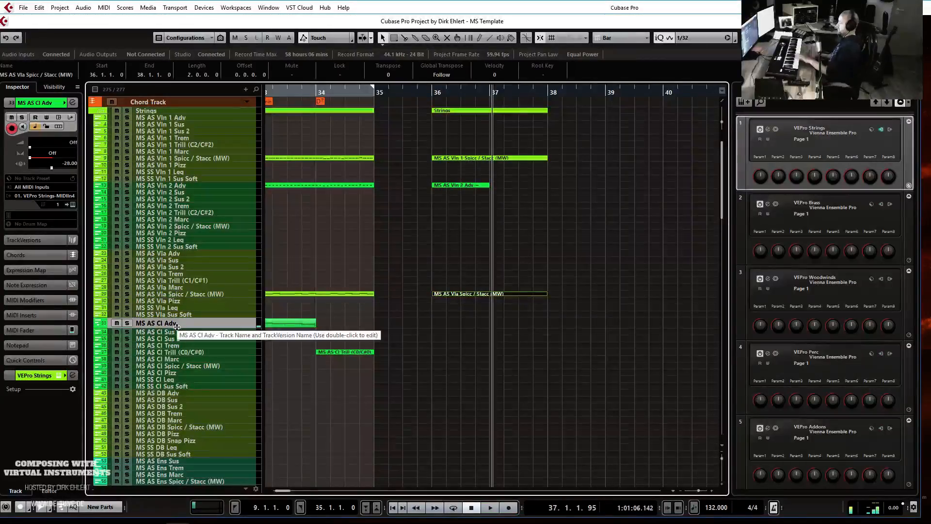
{"action": "left_click", "coordinate": [425, 97]}
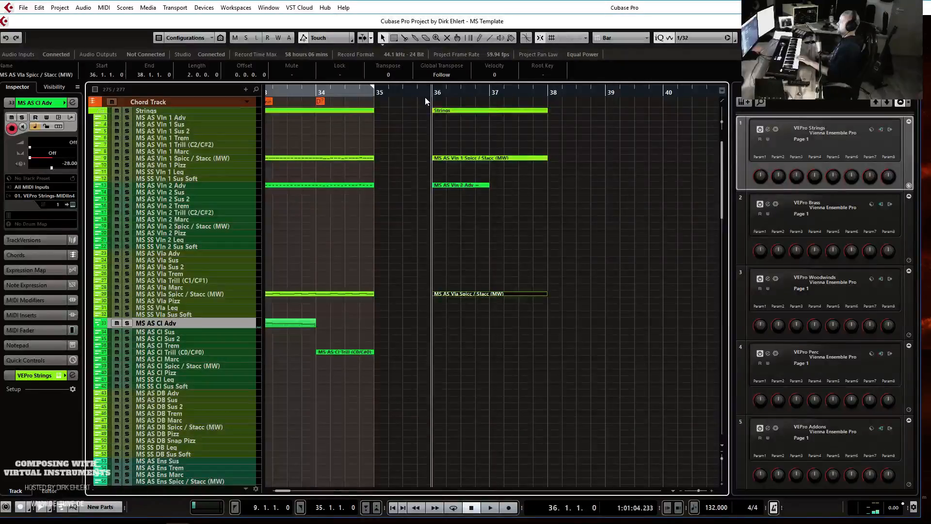
{"action": "key", "text": "KP_Multiply"}
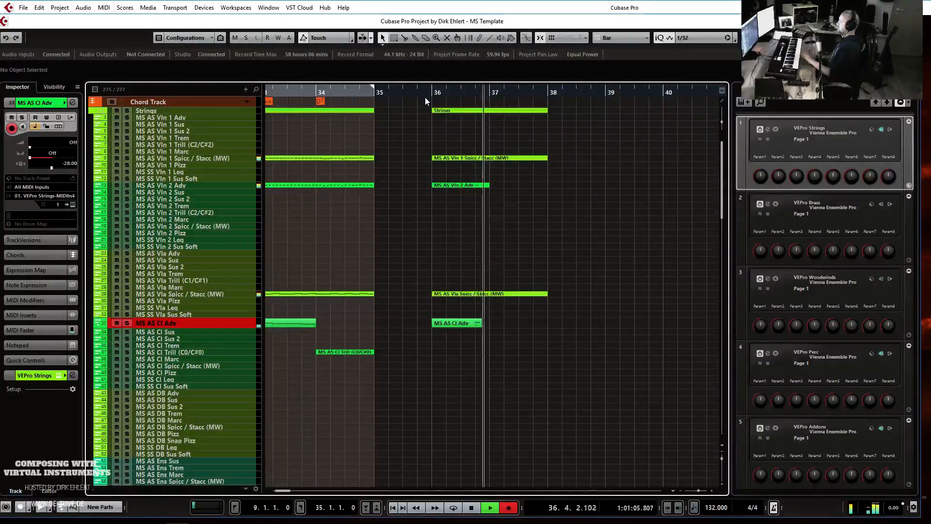
{"action": "key", "text": "space"}
{"action": "scroll", "coordinate": [181, 395], "scroll_direction": "down", "scroll_amount": 8}
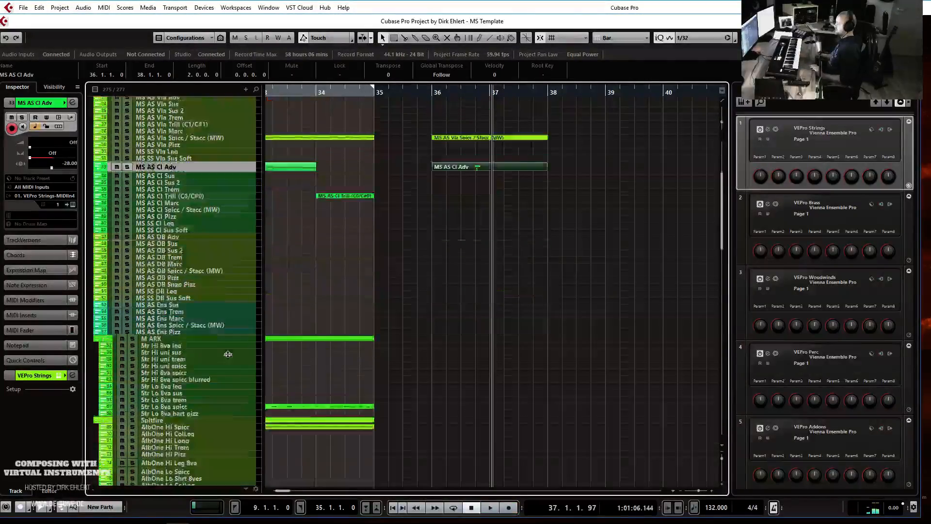
- Record the low string spiccato ending from bar 36 on the Str Lo 8va spicc track
{"action": "left_click", "coordinate": [185, 330]}
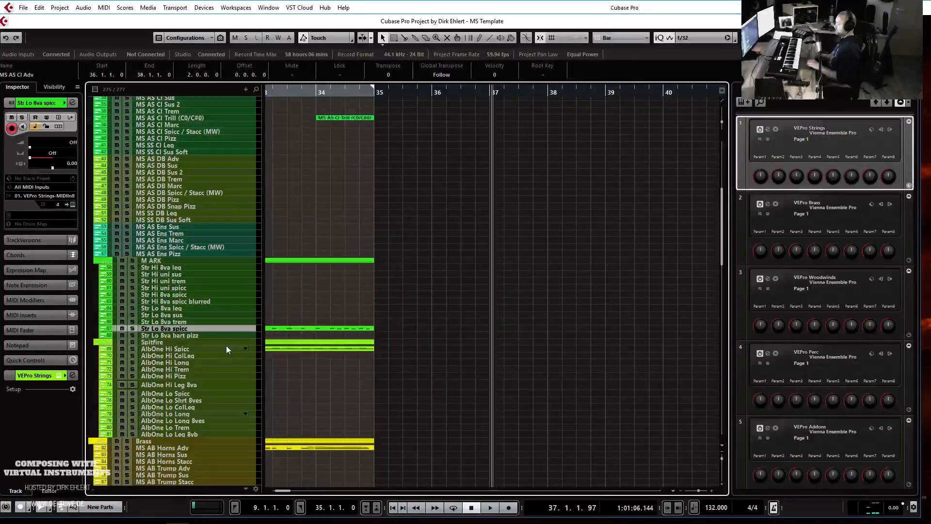
{"action": "left_click", "coordinate": [429, 93]}
{"action": "key", "text": "KP_Multiply"}
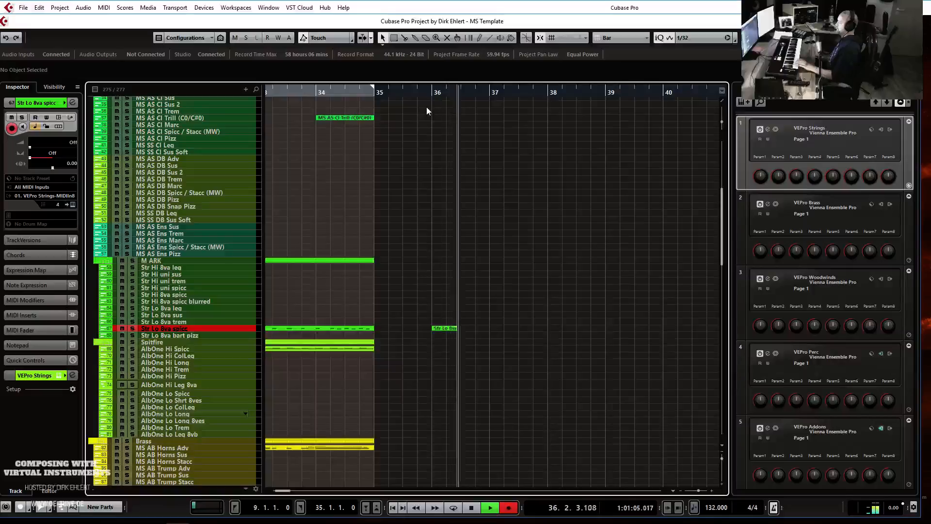
{"action": "key", "text": "space"}
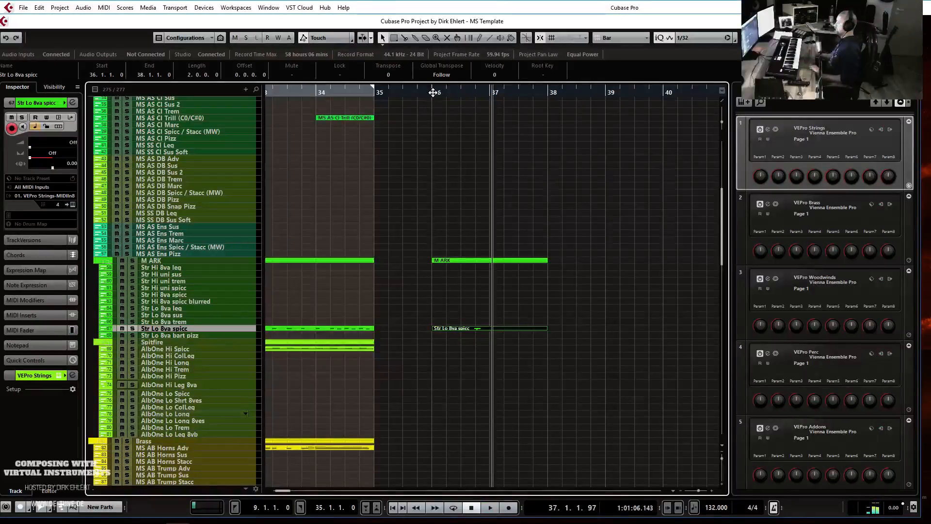
- Record the trombone ending from bar 36 on the MS AB Trombn Adv track
{"action": "scroll", "coordinate": [398, 196], "scroll_direction": "down", "scroll_amount": 10}
{"action": "scroll", "coordinate": [400, 199], "scroll_direction": "up", "scroll_amount": 5}
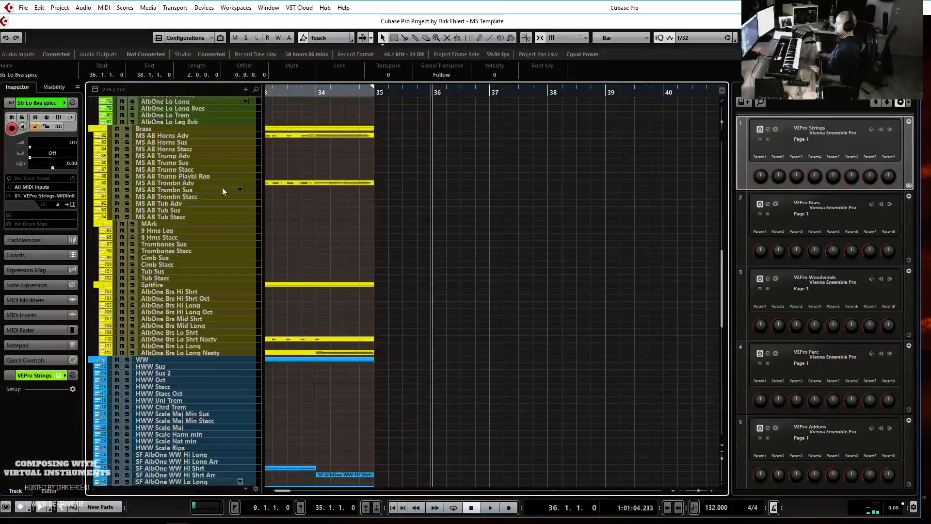
{"action": "left_click", "coordinate": [178, 184]}
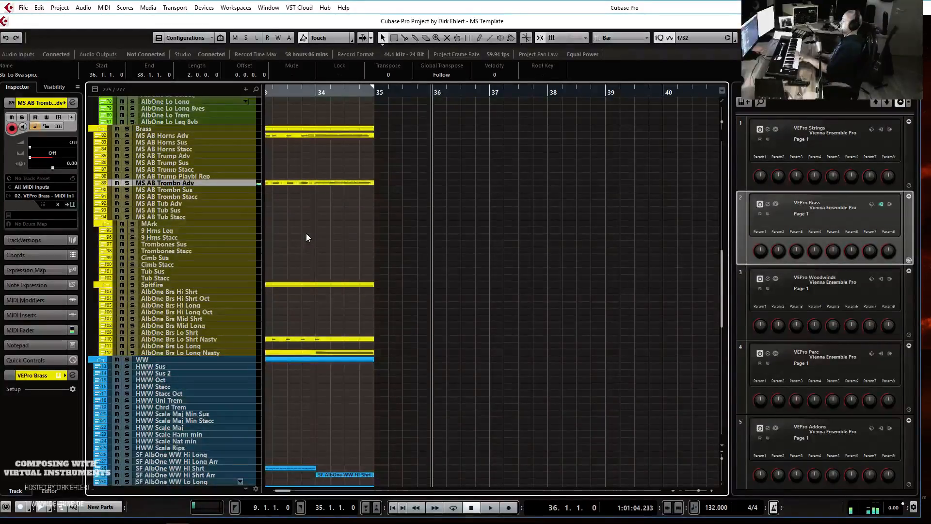
{"action": "key", "text": "KP_Multiply"}
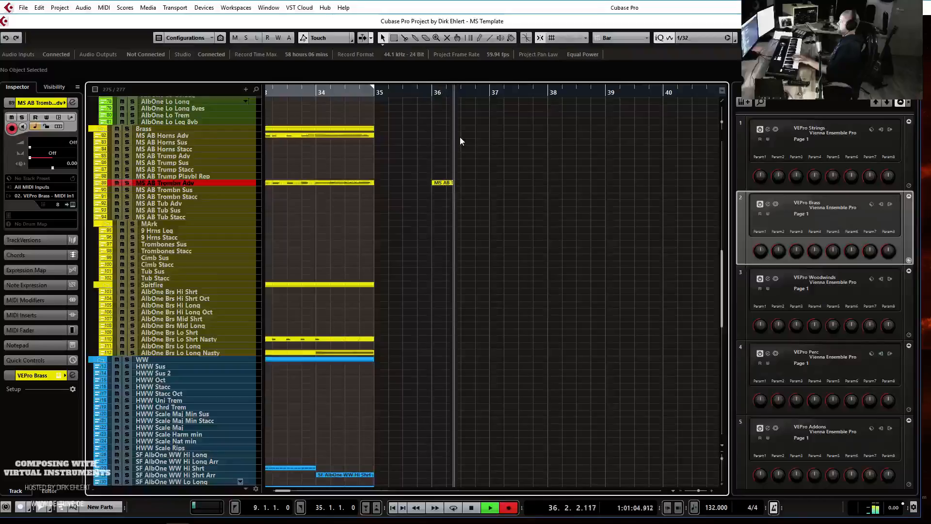
{"action": "key", "text": "space"}
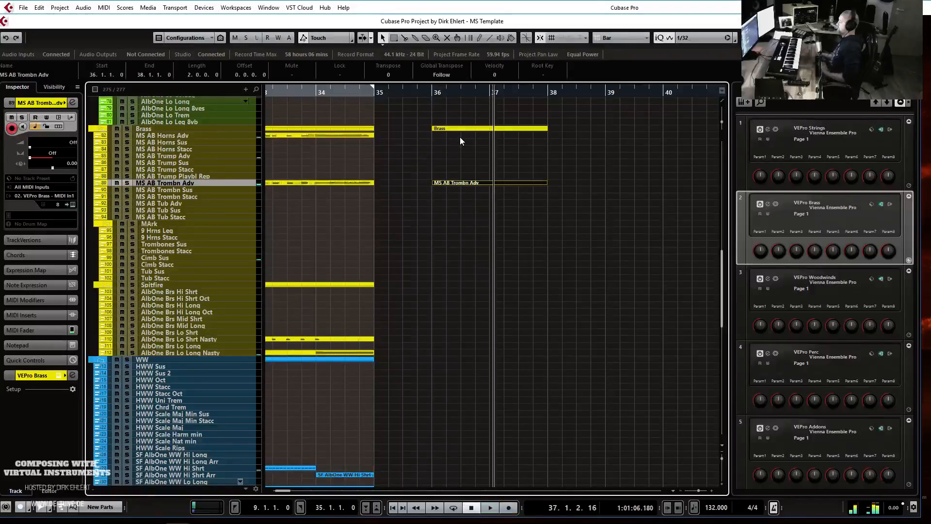
- Record the horn ending from bar 36 on the MS AB Horns Adv track
{"action": "left_click", "coordinate": [174, 139]}
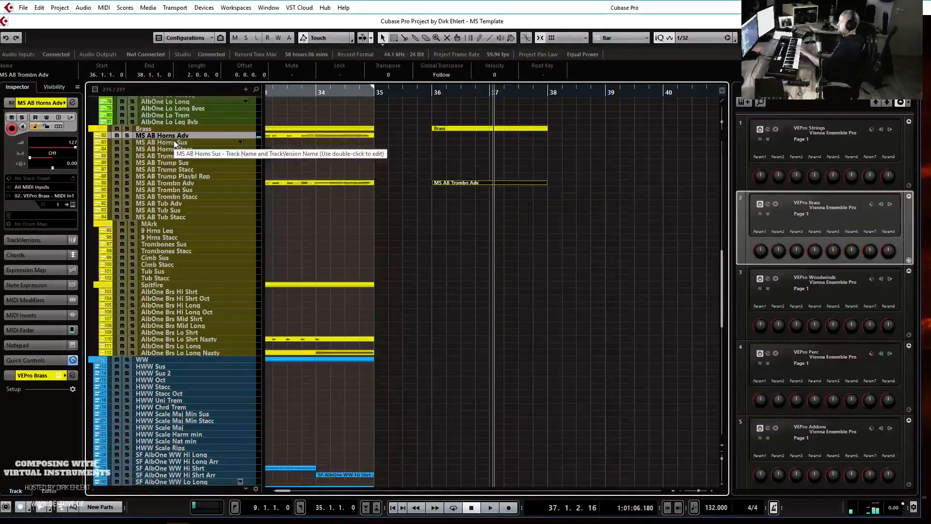
{"action": "left_click", "coordinate": [433, 90]}
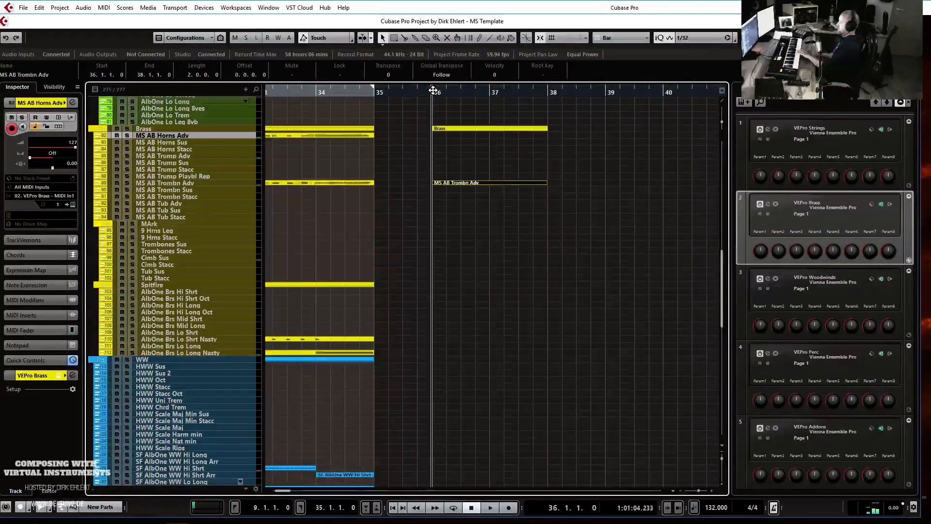
{"action": "key", "text": "KP_Multiply"}
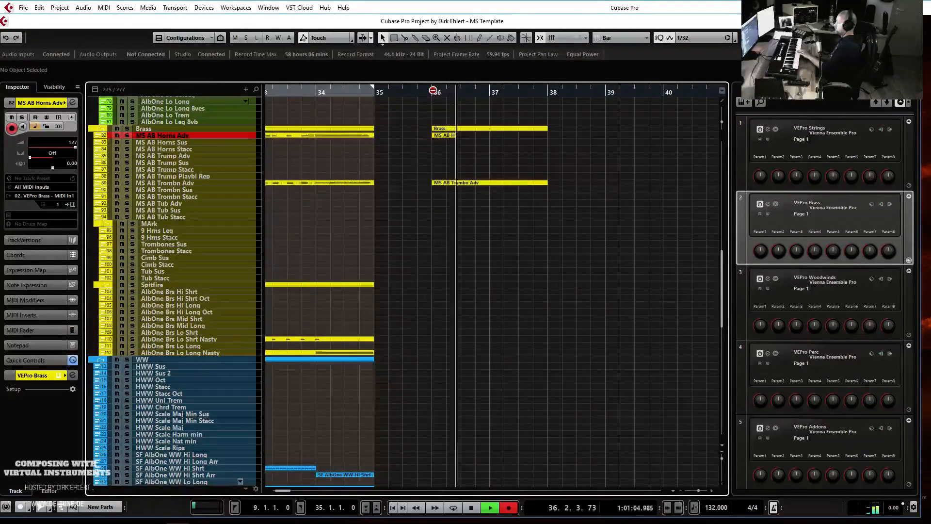
{"action": "key", "text": "space"}
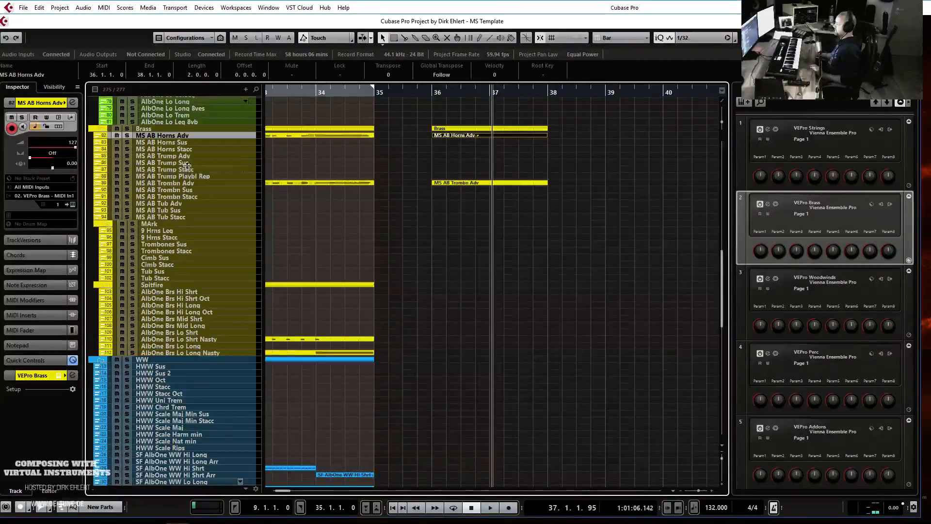
- Record the tuba staccato ending from bar 36 on the MS AB Tub Stacc track
{"action": "left_click", "coordinate": [185, 217]}
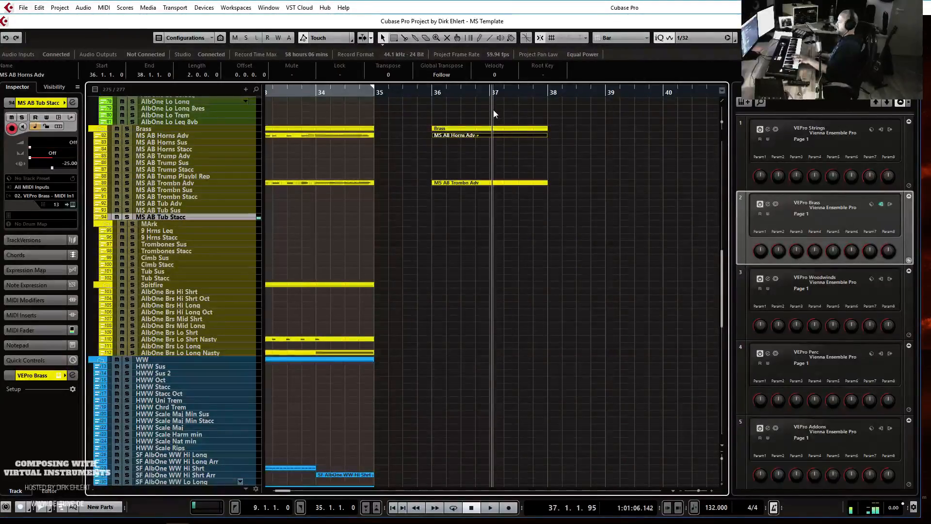
{"action": "left_click", "coordinate": [429, 94]}
{"action": "key", "text": "KP_Multiply"}
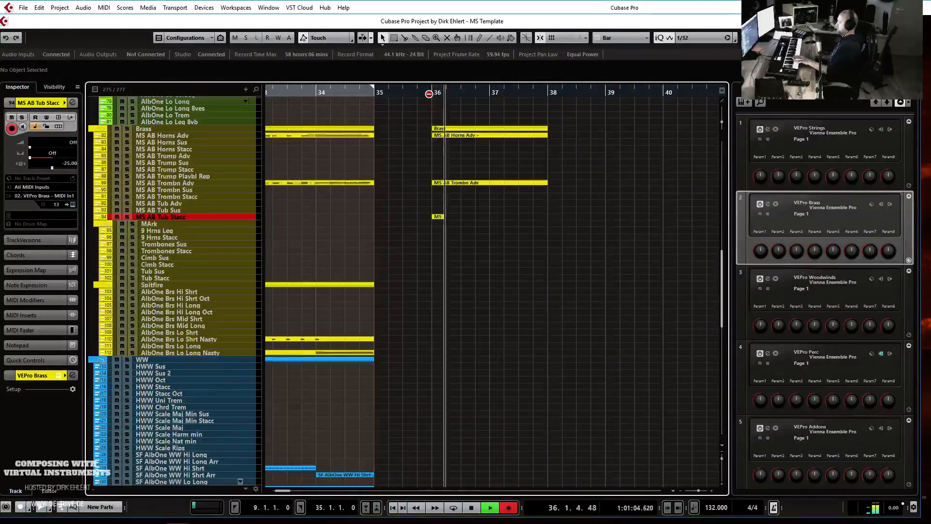
{"action": "key", "text": "space"}
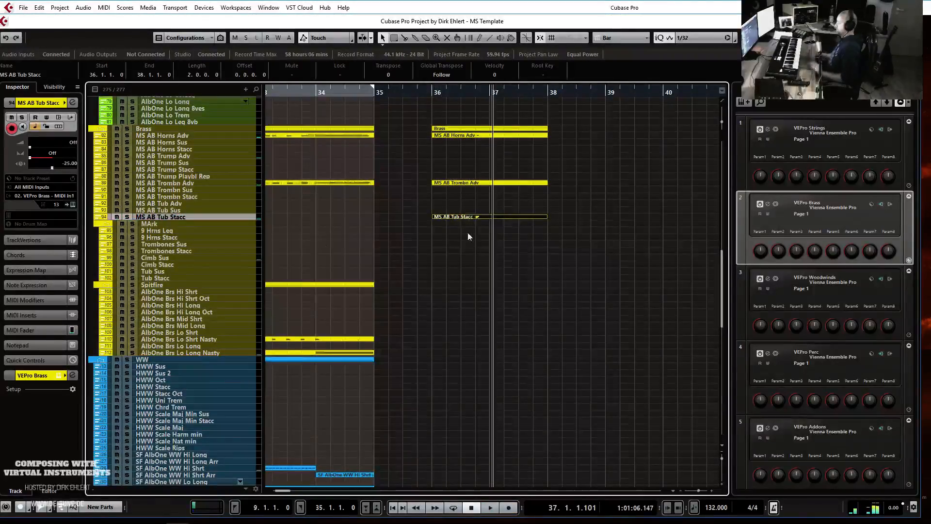
- Record the short low brass ending from bar 36 on the AlbOne Brs Lo Shrt Nasty track
{"action": "left_click", "coordinate": [201, 339]}
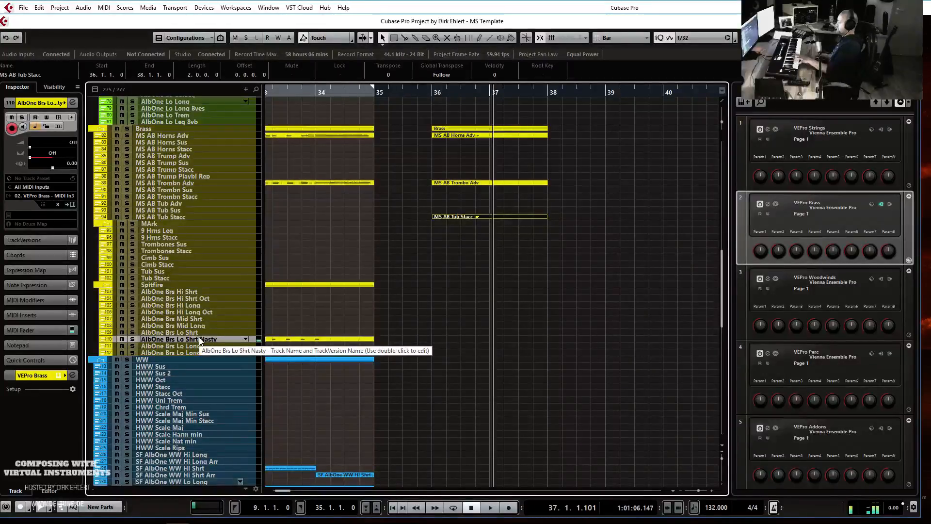
{"action": "left_click", "coordinate": [440, 115]}
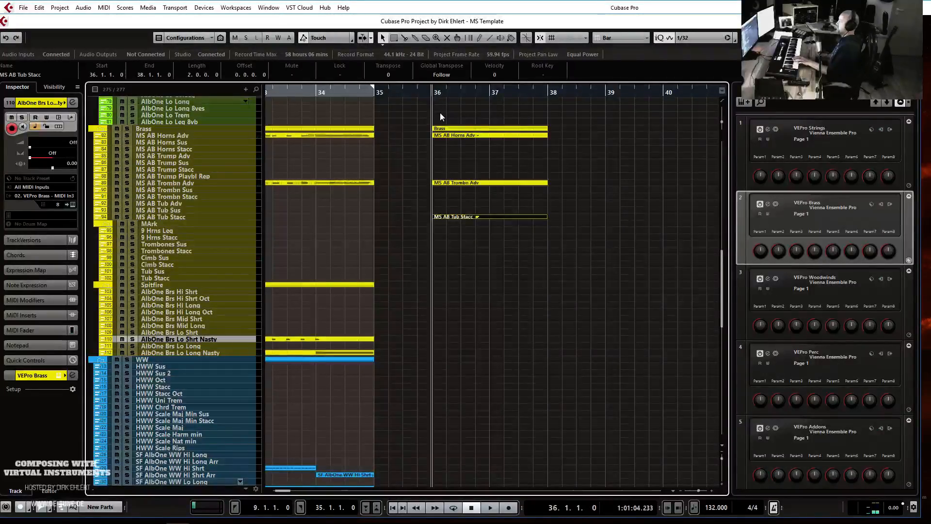
{"action": "key", "text": "KP_Multiply"}
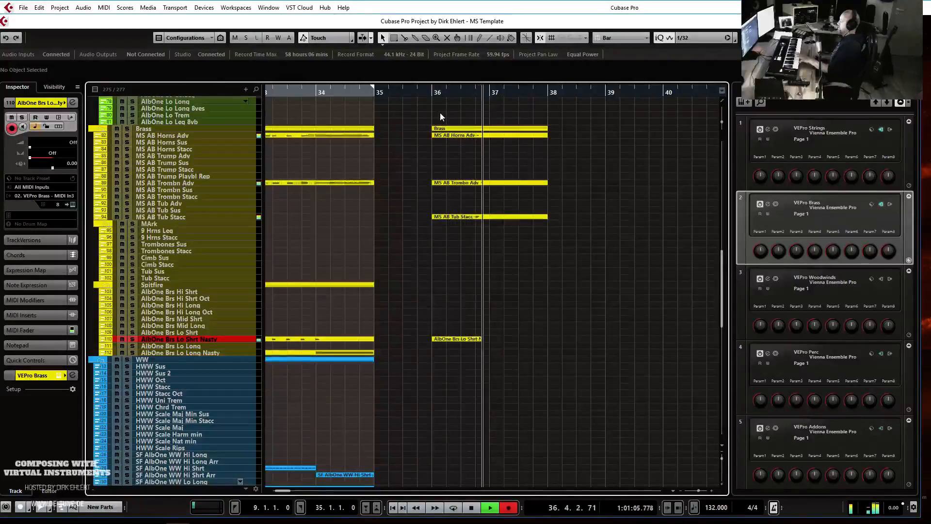
{"action": "key", "text": "space"}
- Record the short low woodwind ending from bar 36 on the SF AlbOne WW Lo Shrt track
{"action": "scroll", "coordinate": [467, 194], "scroll_direction": "down", "scroll_amount": 5}
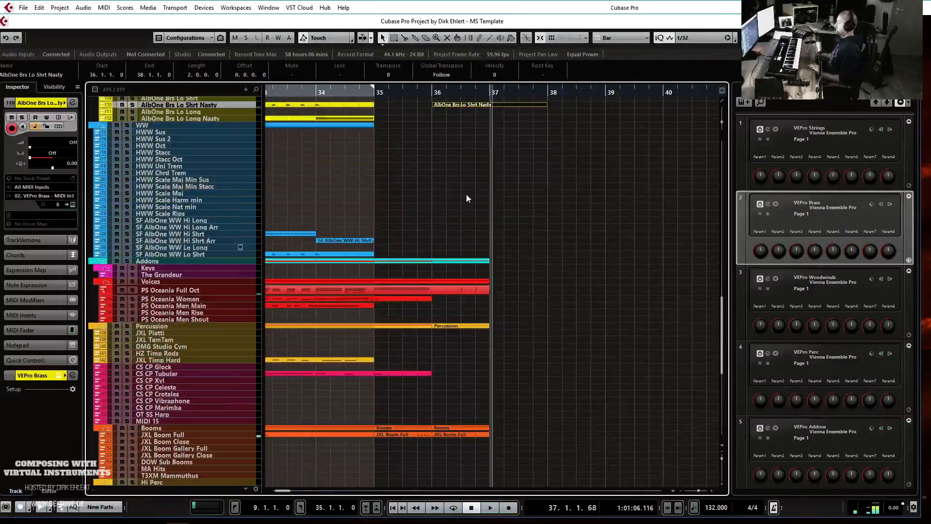
{"action": "left_click", "coordinate": [193, 254]}
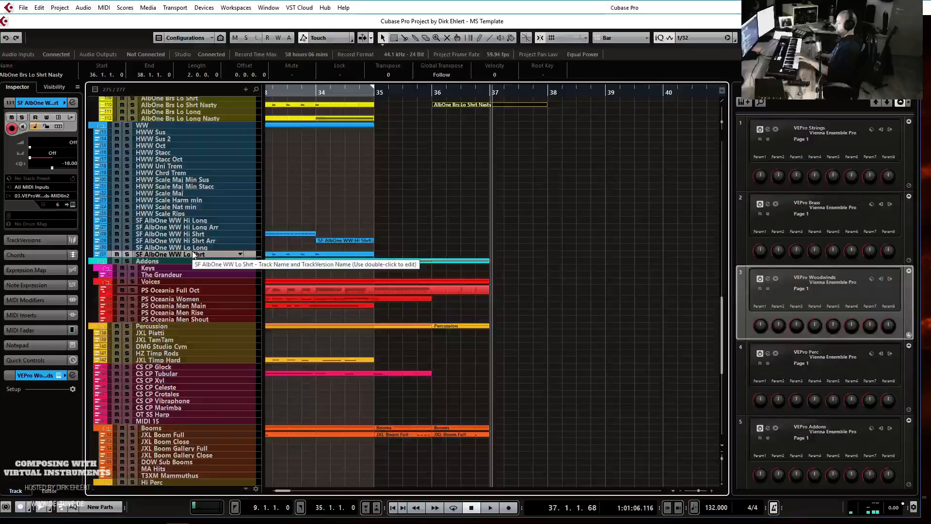
{"action": "left_click", "coordinate": [437, 95]}
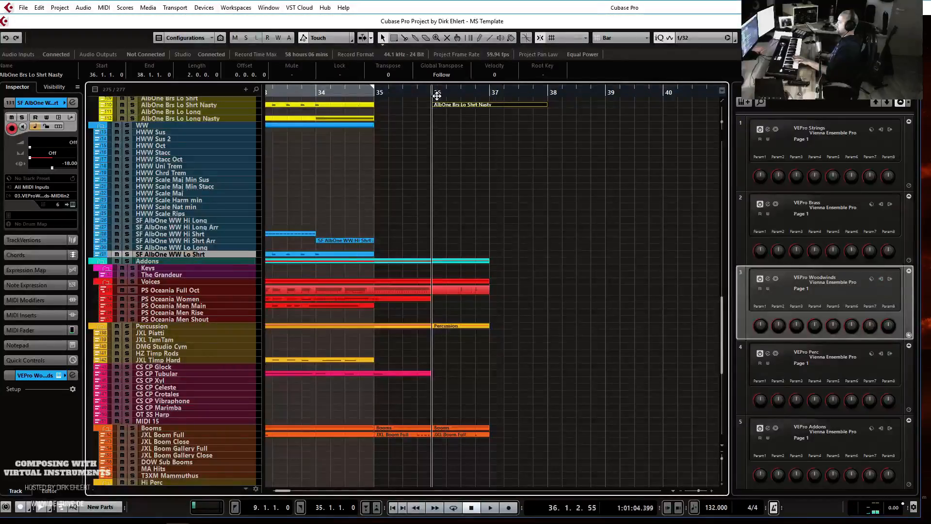
{"action": "key", "text": "KP_Multiply"}
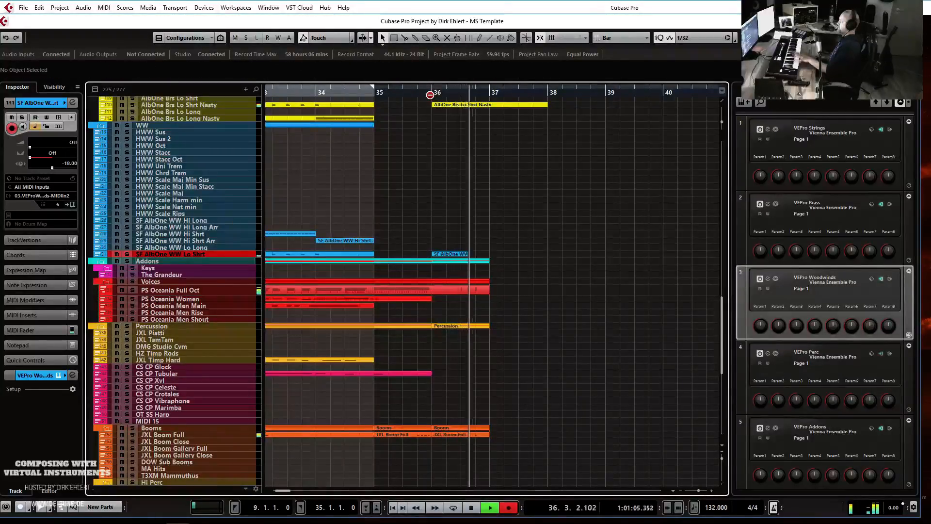
{"action": "key", "text": "space"}
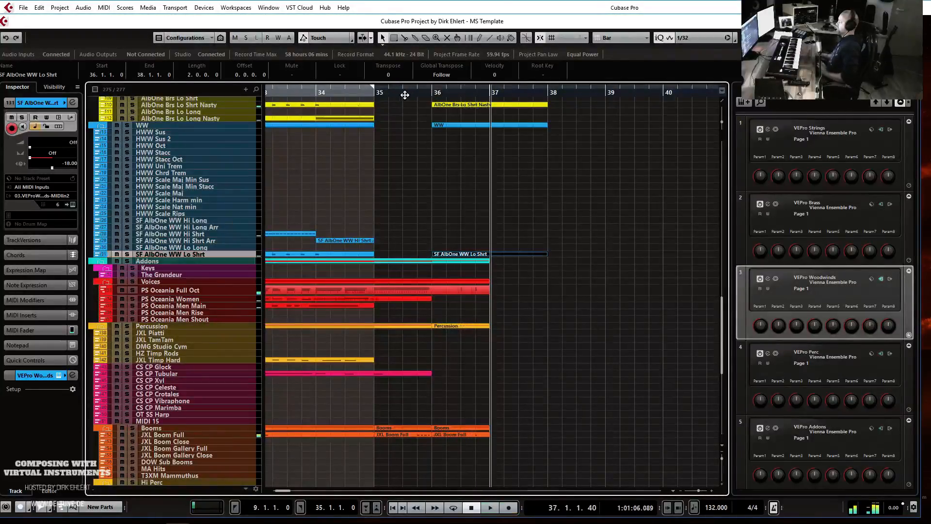
- Shift all notes of the bar 36 AlbOne Brs Lo Shrt Nasty part slightly later, starting at 36.2.4.118
{"action": "double_click", "coordinate": [452, 114]}
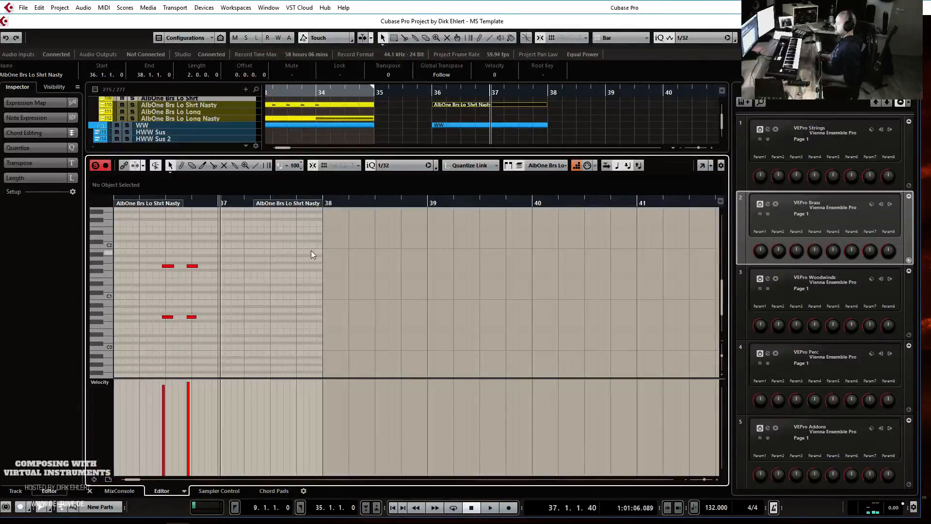
{"action": "left_click_drag", "start_coordinate": [169, 238], "coordinate": [224, 329]}
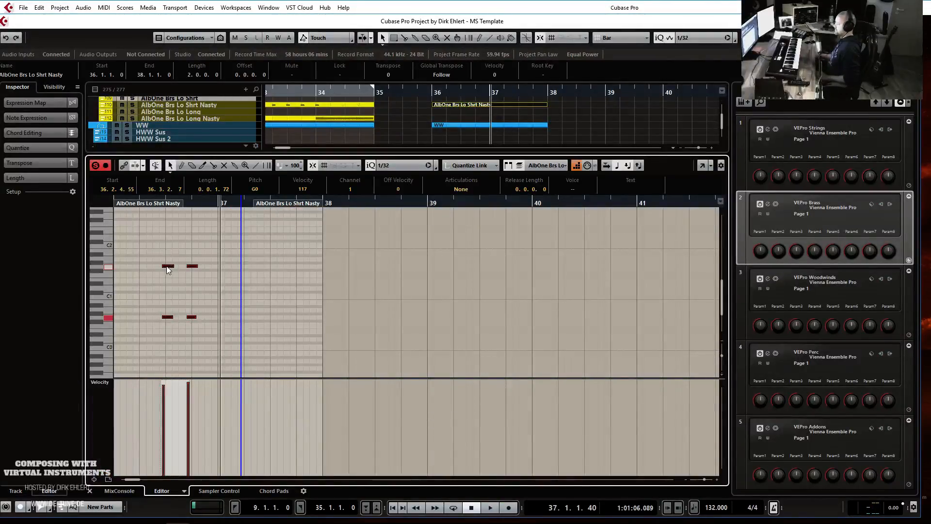
{"action": "left_click_drag", "start_coordinate": [167, 271], "coordinate": [171, 271]}
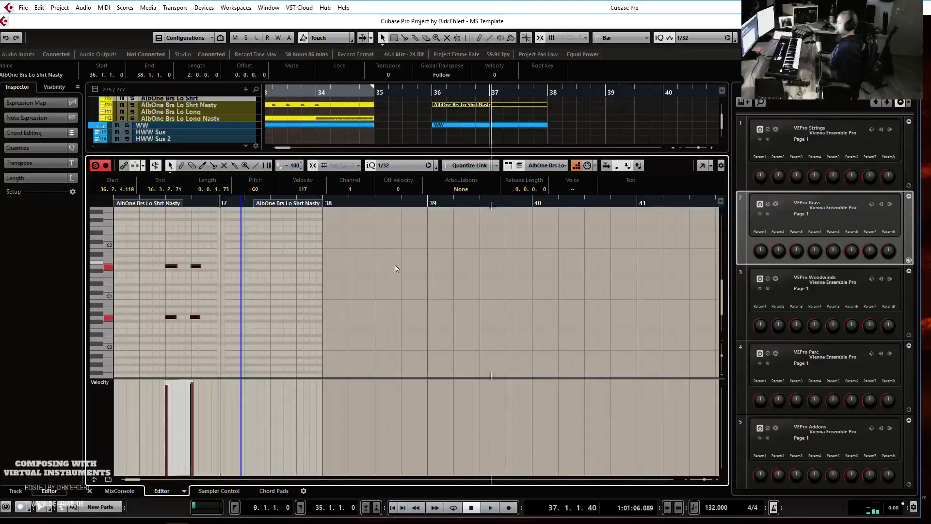
{"action": "key", "text": "Return"}
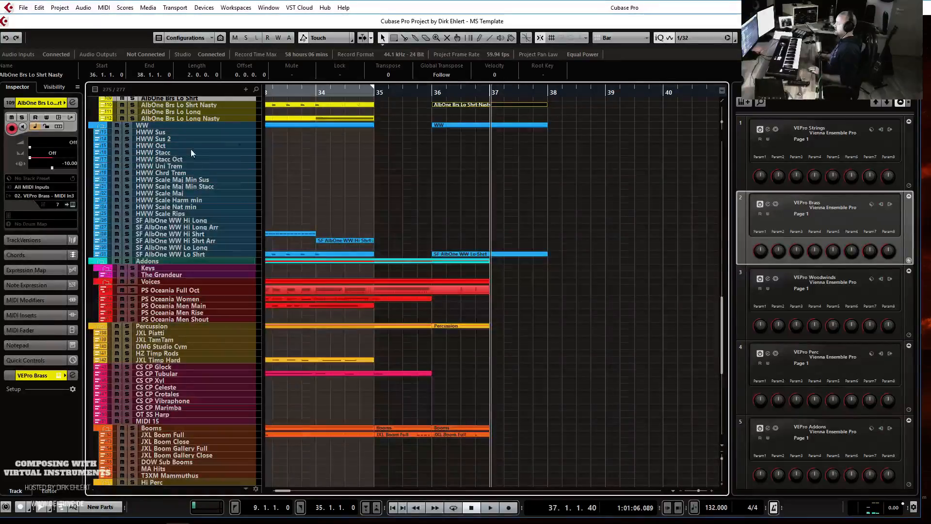
- Record another short low brass layer from bar 36 on the AlbOne Brs Lo Shrt track
{"action": "left_click", "coordinate": [211, 242]}
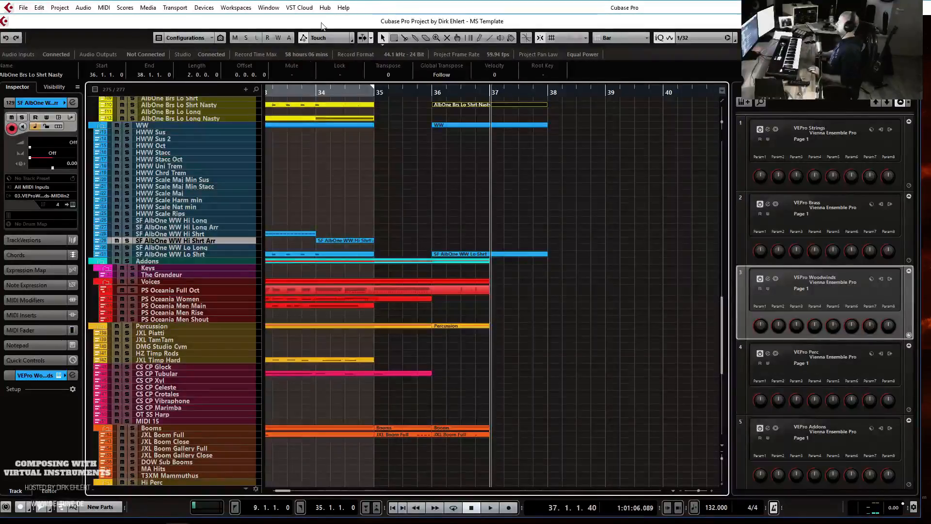
{"action": "left_click", "coordinate": [427, 98]}
{"action": "left_click", "coordinate": [429, 92]}
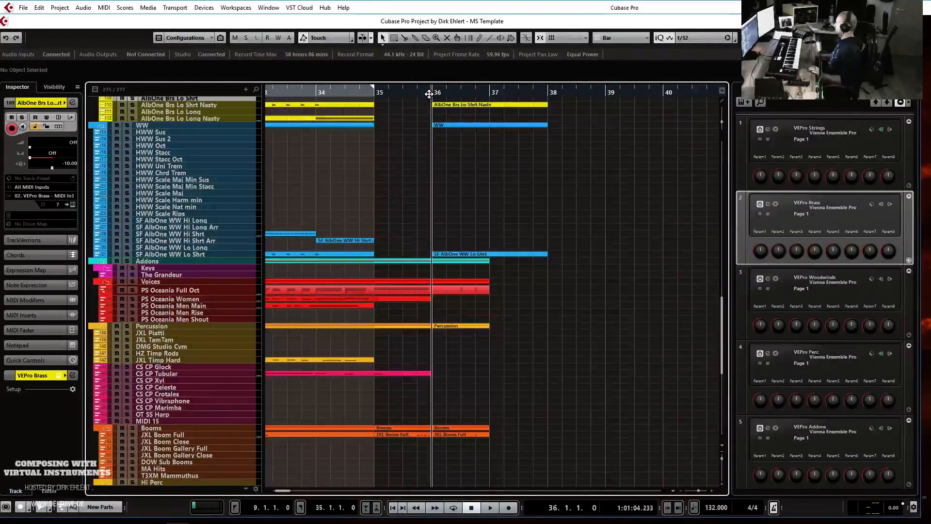
{"action": "key", "text": "KP_Multiply"}
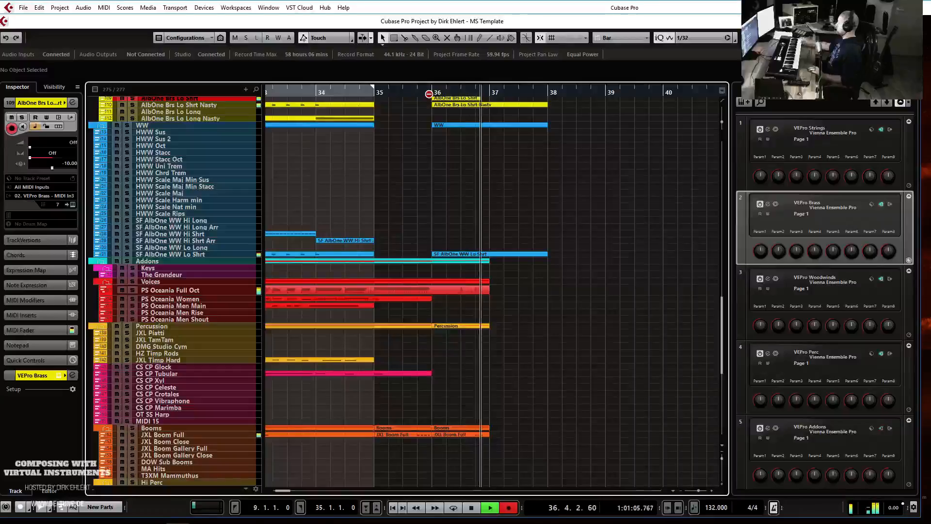
{"action": "key", "text": "space"}
- Record the low percussion ending from bar 36 on the JXL Paper Djun Full track
{"action": "scroll", "coordinate": [460, 250], "scroll_direction": "down", "scroll_amount": 10}
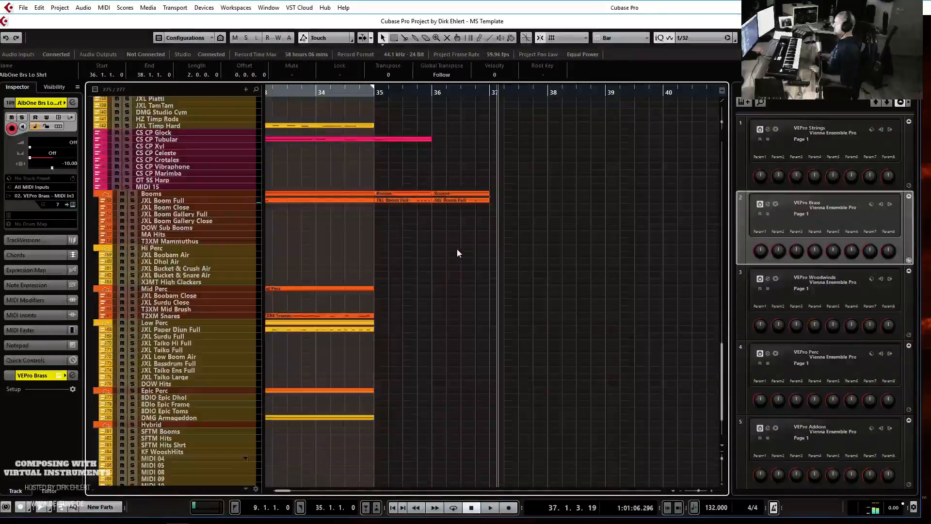
{"action": "left_click", "coordinate": [189, 282]}
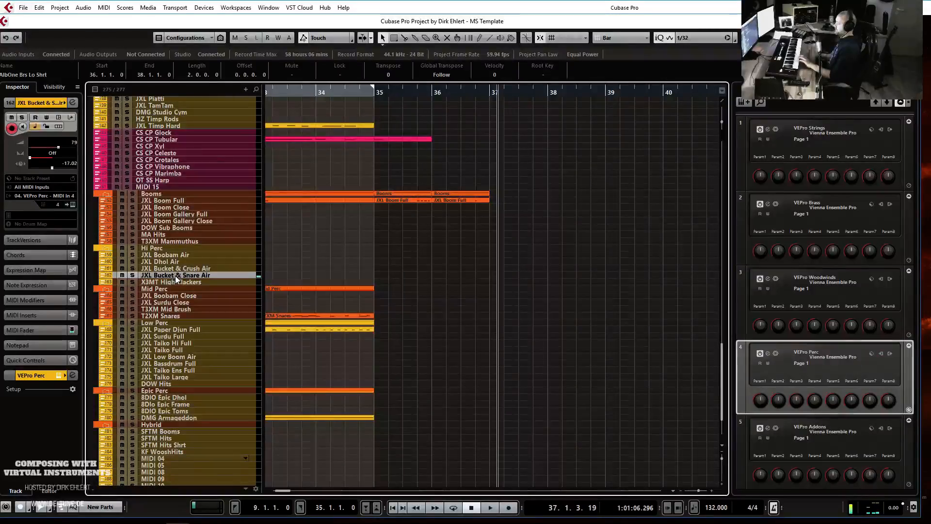
{"action": "left_click", "coordinate": [177, 268]}
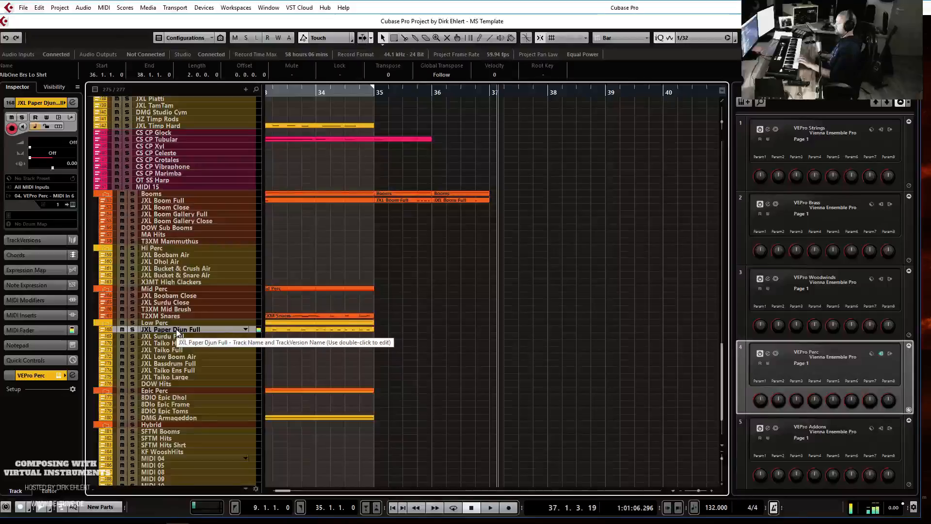
{"action": "left_click", "coordinate": [434, 93]}
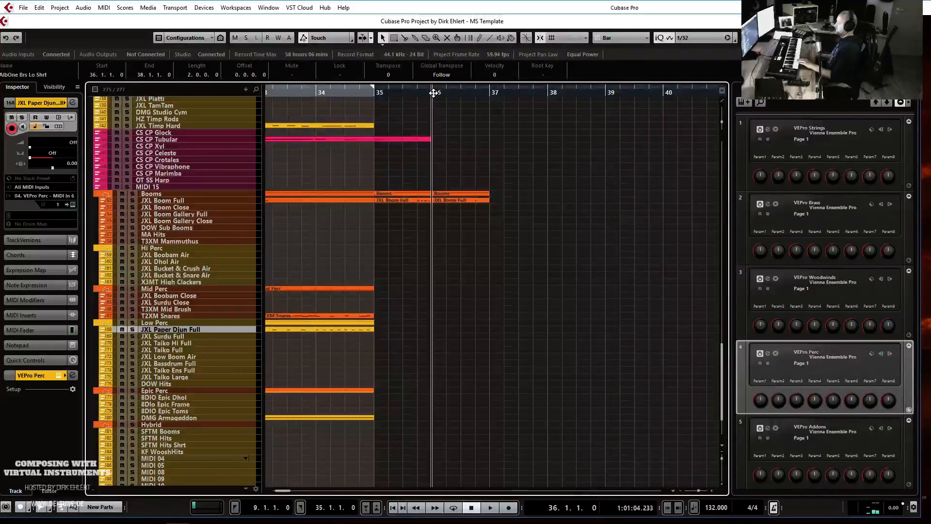
{"action": "key", "text": "KP_Multiply"}
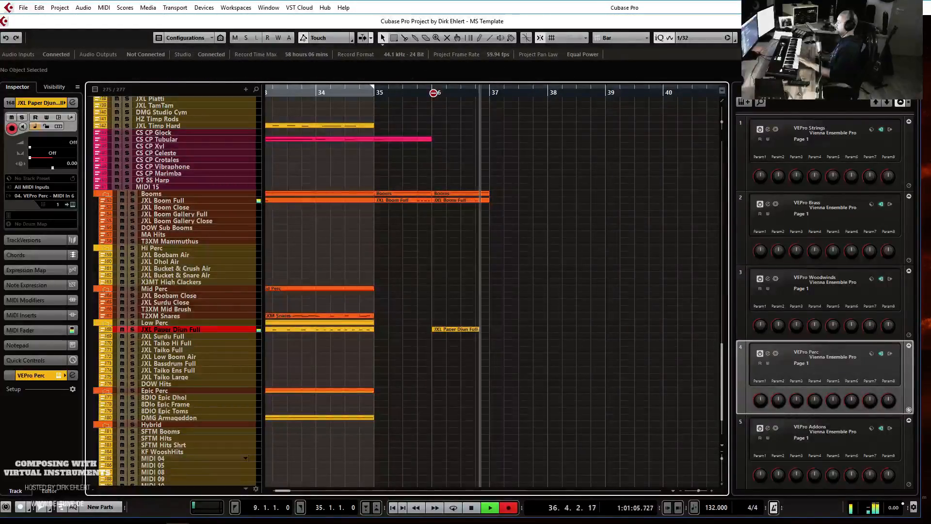
{"action": "key", "text": "space"}
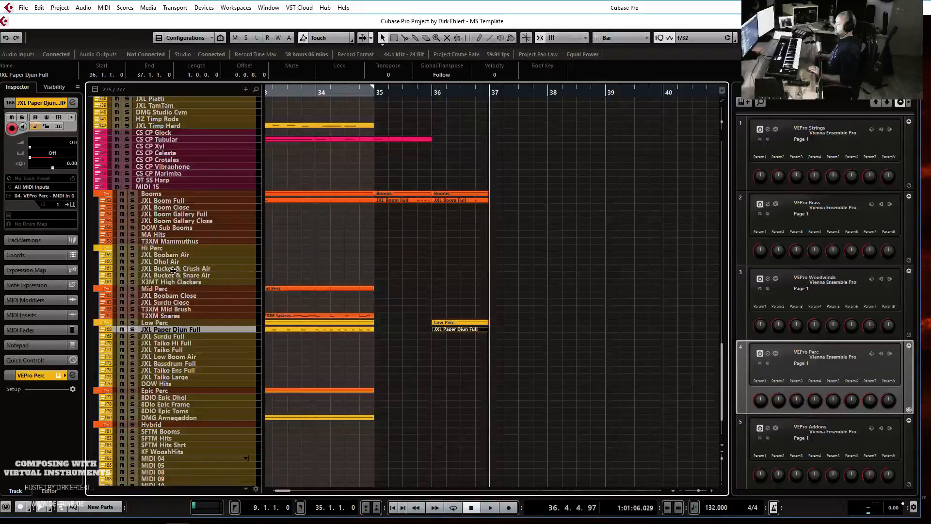
- Record the snare ending from bar 36 on the T2XM Snares track
{"action": "left_click", "coordinate": [165, 316]}
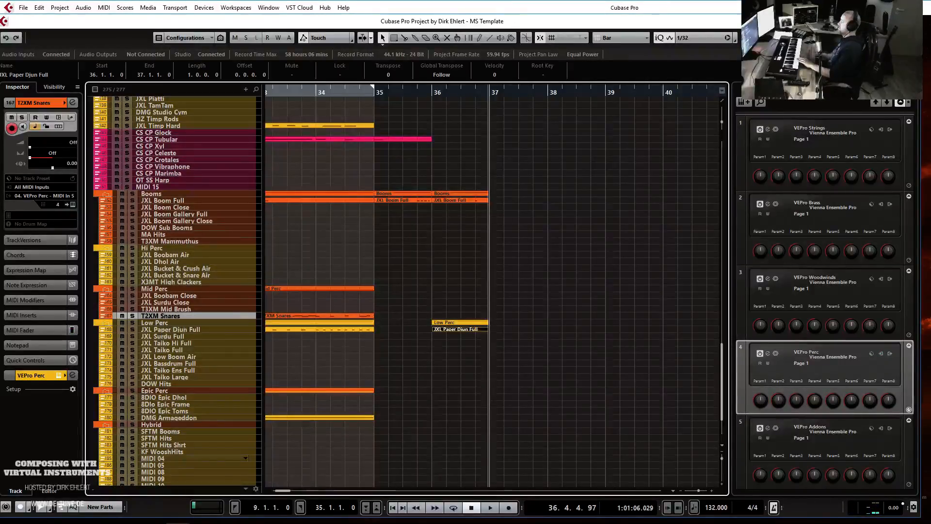
{"action": "left_click", "coordinate": [431, 90]}
{"action": "key", "text": "KP_Multiply"}
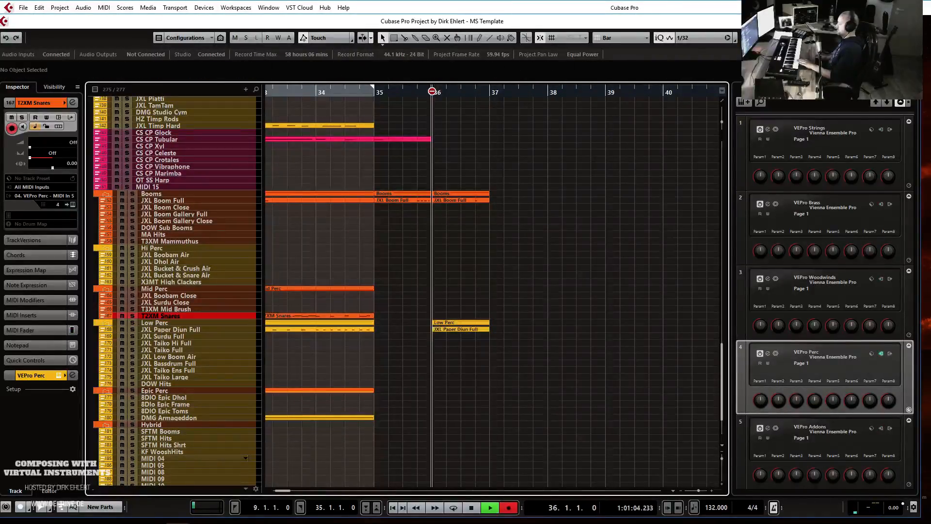
{"action": "key", "text": "space"}
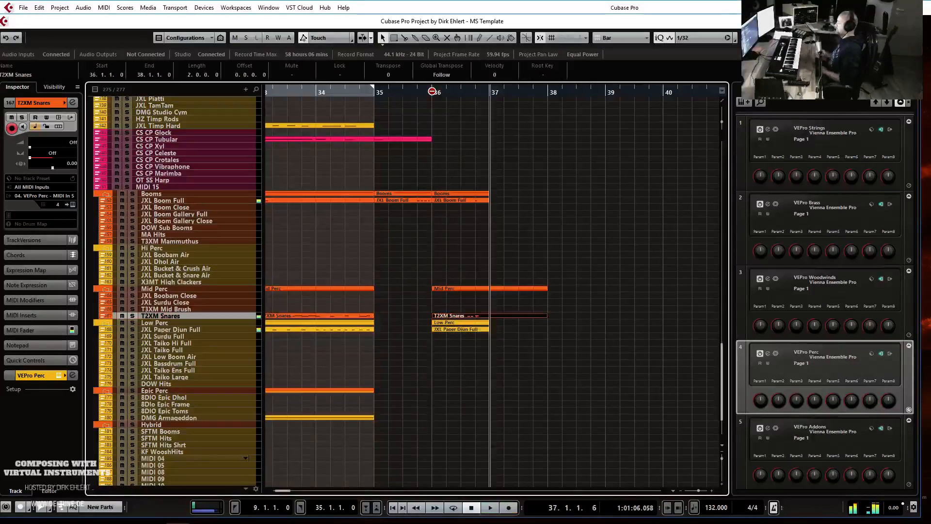
- Quantize the recorded bar 36 T2XM Snares notes to a 1/16 grid
{"action": "key", "text": "Return"}
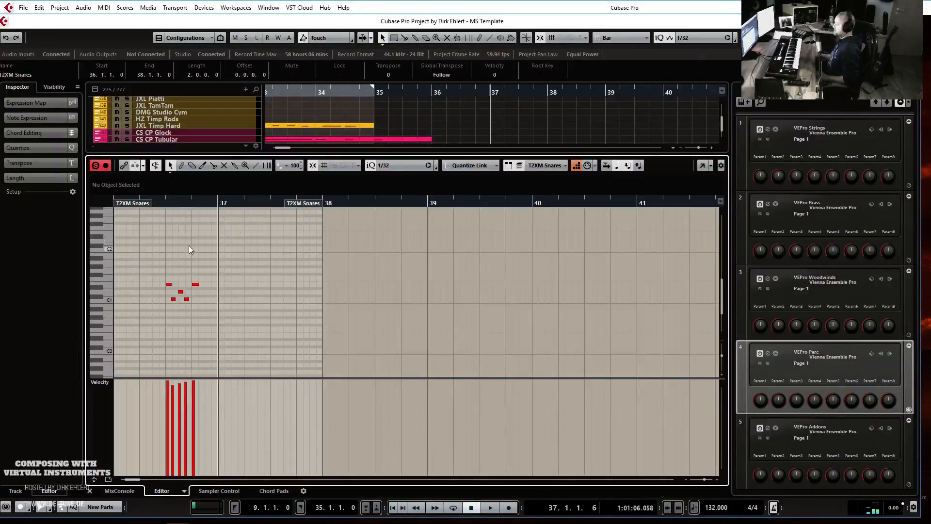
{"action": "left_click", "coordinate": [391, 165]}
{"action": "left_click", "coordinate": [406, 221]}
{"action": "left_click_drag", "start_coordinate": [167, 255], "coordinate": [267, 330]}
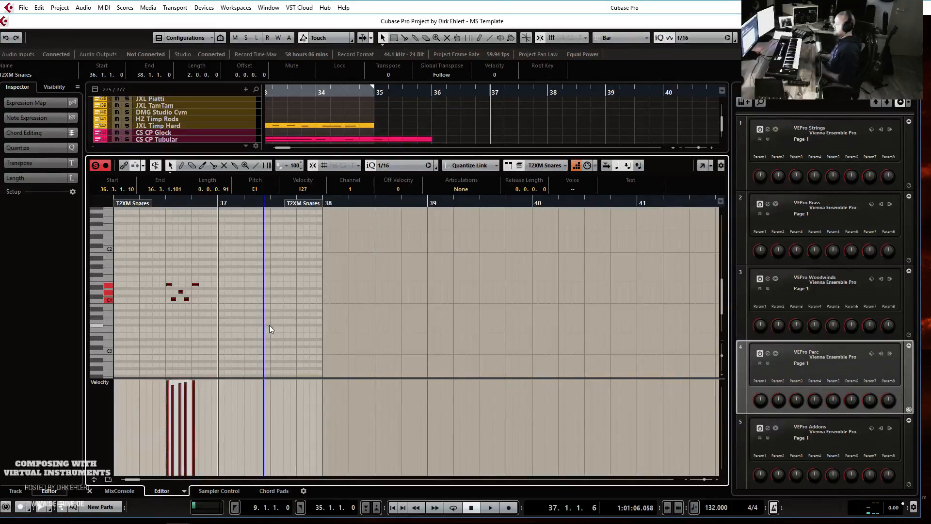
{"action": "key", "text": "q"}
{"action": "key", "text": "q"}
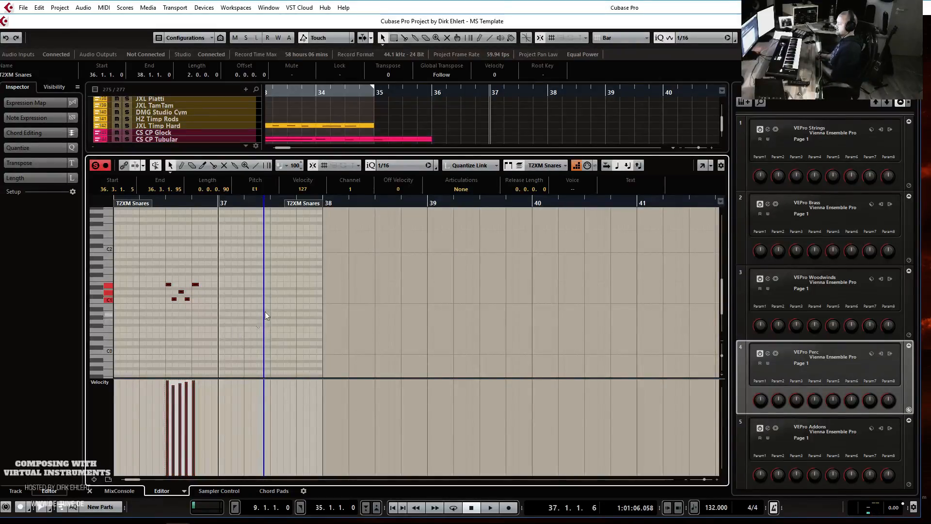
{"action": "key", "text": "Return"}
- Set the right locator to bar 38 and return the playhead to the left locator at bar 9
{"action": "left_click", "coordinate": [541, 93]}
{"action": "key", "text": "ctrl+KP_2"}
{"action": "key", "text": "KP_1"}
- Play the arrangement from bar 9 through the ending to review the string, woodwind, choir and percussion parts
{"action": "key", "text": "g"}
{"action": "key", "text": "g"}
{"action": "key", "text": "g"}
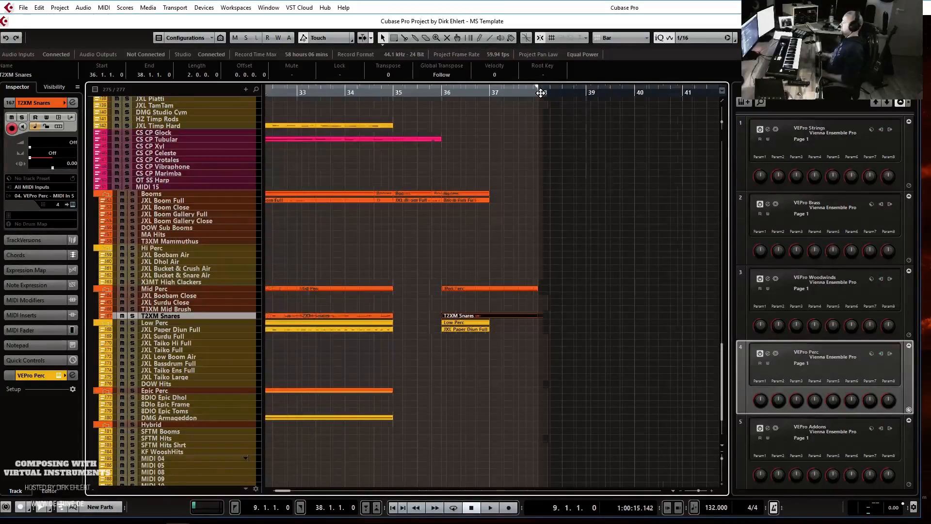
{"action": "key", "text": "space"}
{"action": "scroll", "coordinate": [451, 230], "scroll_direction": "up", "scroll_amount": 15}
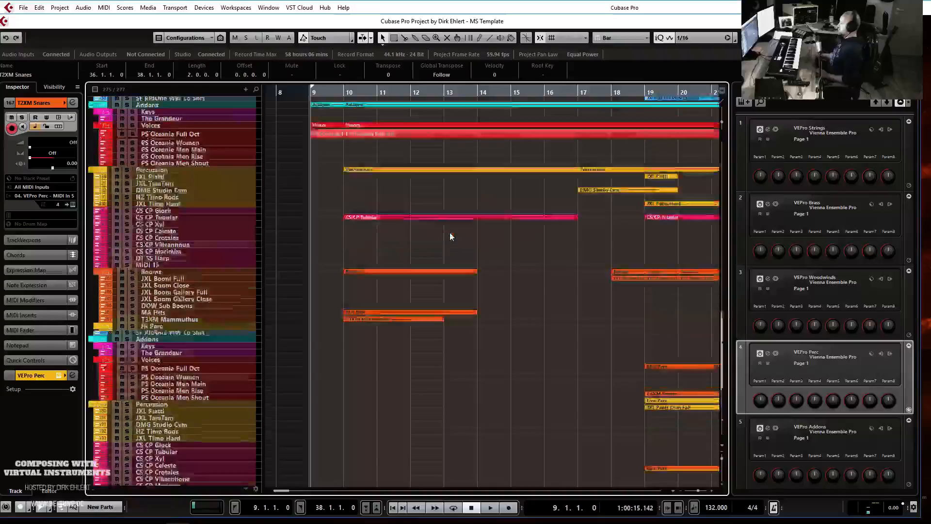
{"action": "scroll", "coordinate": [450, 232], "scroll_direction": "down", "scroll_amount": 7}
{"action": "key", "text": "space"}
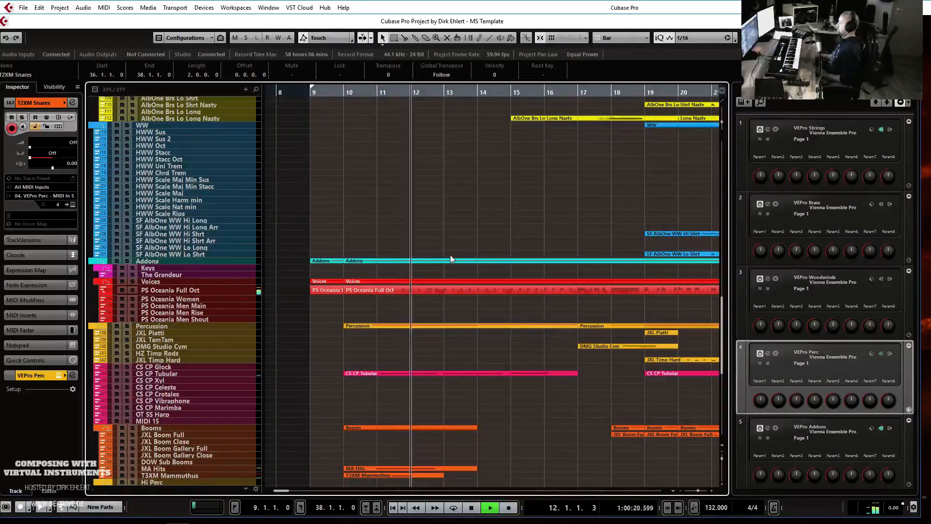
{"action": "key", "text": "h"}
{"action": "key", "text": "h"}
{"action": "key", "text": "h"}
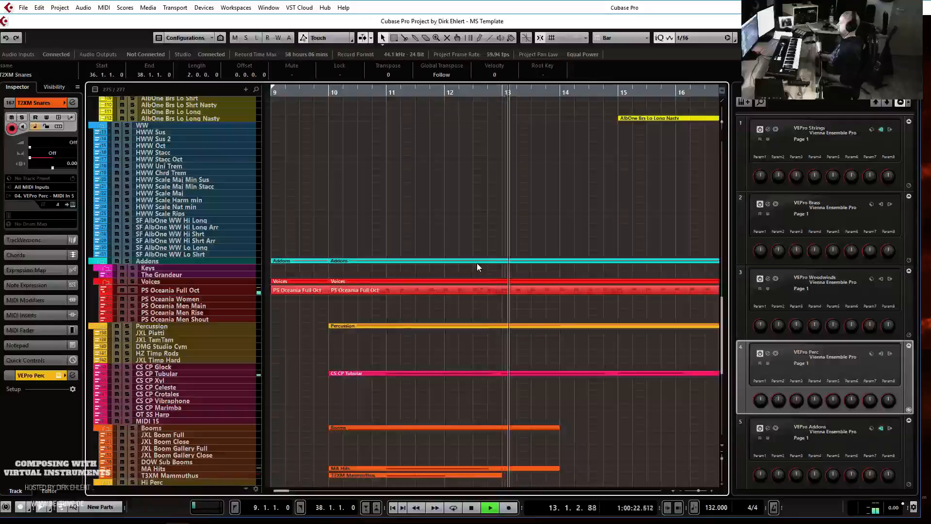
{"action": "key", "text": "g"}
{"action": "key", "text": "g"}
{"action": "key", "text": "g"}
{"action": "key", "text": "g"}
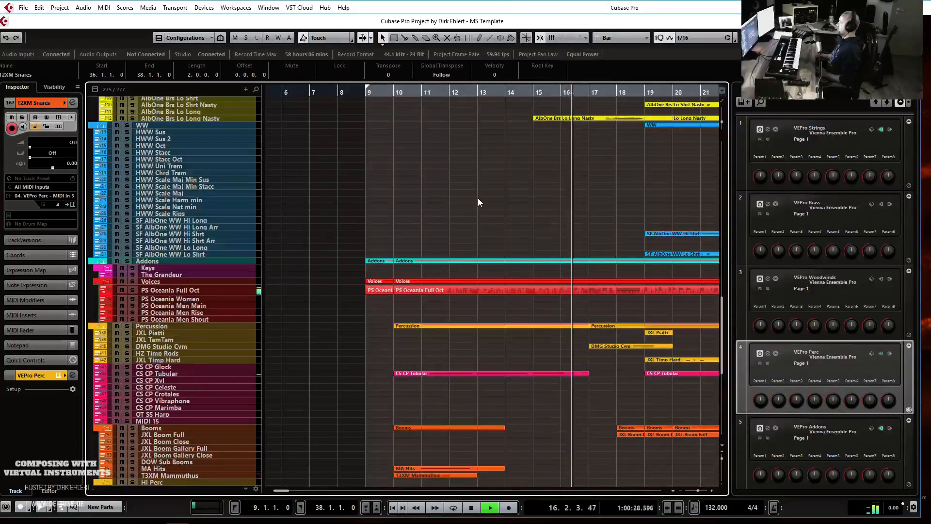
{"action": "key", "text": "g"}
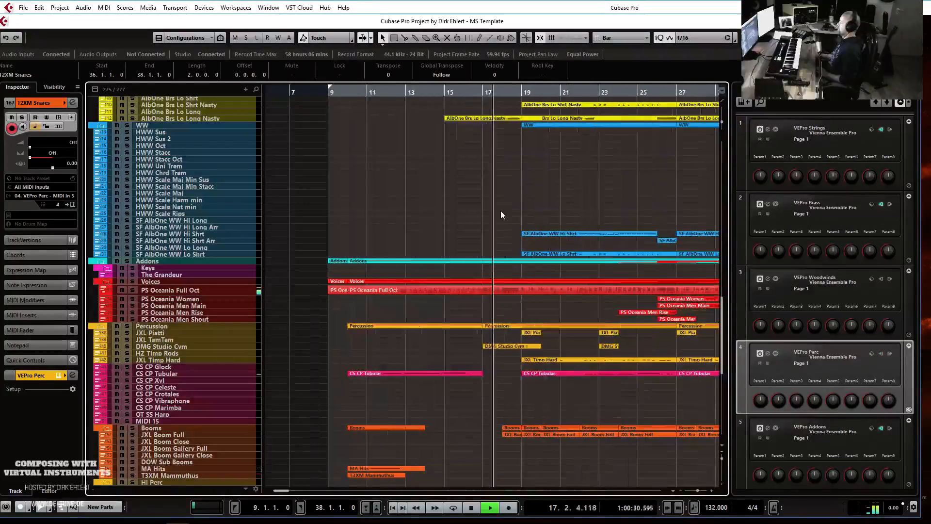
{"action": "key", "text": "h"}
{"action": "key", "text": "h"}
{"action": "key", "text": "h"}
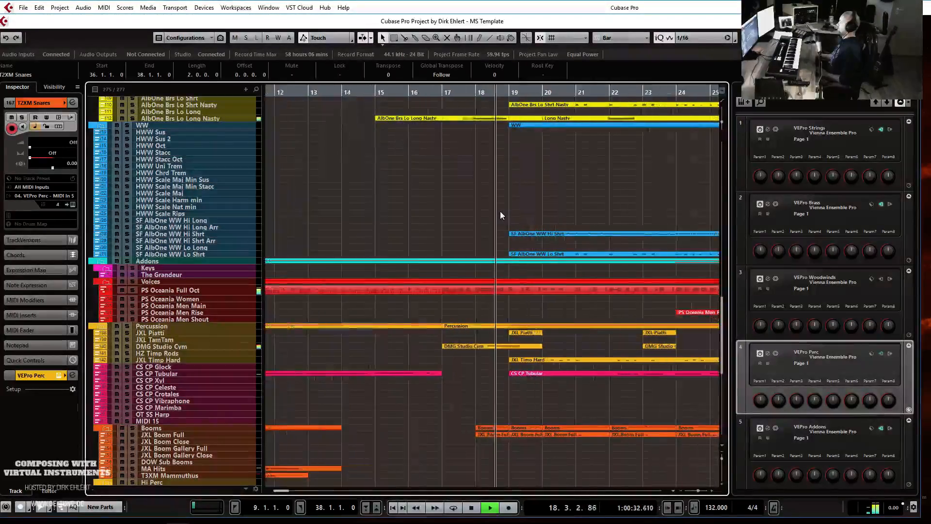
{"action": "key", "text": "g"}
{"action": "key", "text": "g"}
{"action": "key", "text": "g"}
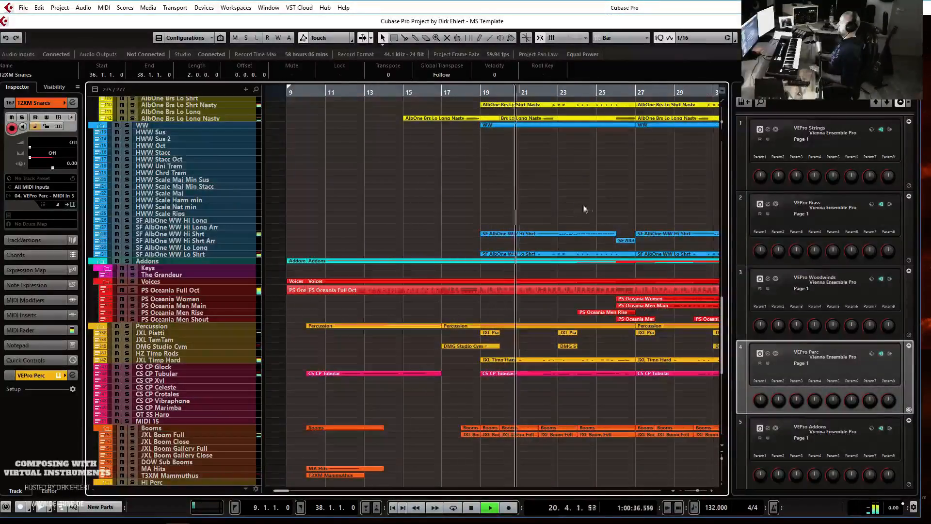
{"action": "scroll", "coordinate": [584, 210], "scroll_direction": "up", "scroll_amount": 10}
{"action": "scroll", "coordinate": [589, 204], "scroll_direction": "up", "scroll_amount": 5}
{"action": "scroll", "coordinate": [589, 203], "scroll_direction": "up", "scroll_amount": 5}
{"action": "scroll", "coordinate": [589, 207], "scroll_direction": "up", "scroll_amount": 2}
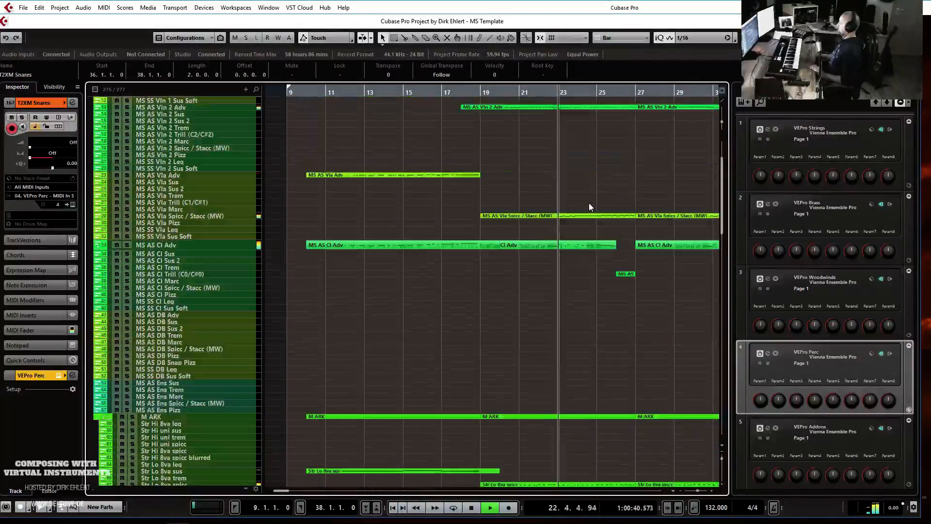
{"action": "scroll", "coordinate": [589, 207], "scroll_direction": "down", "scroll_amount": 2}
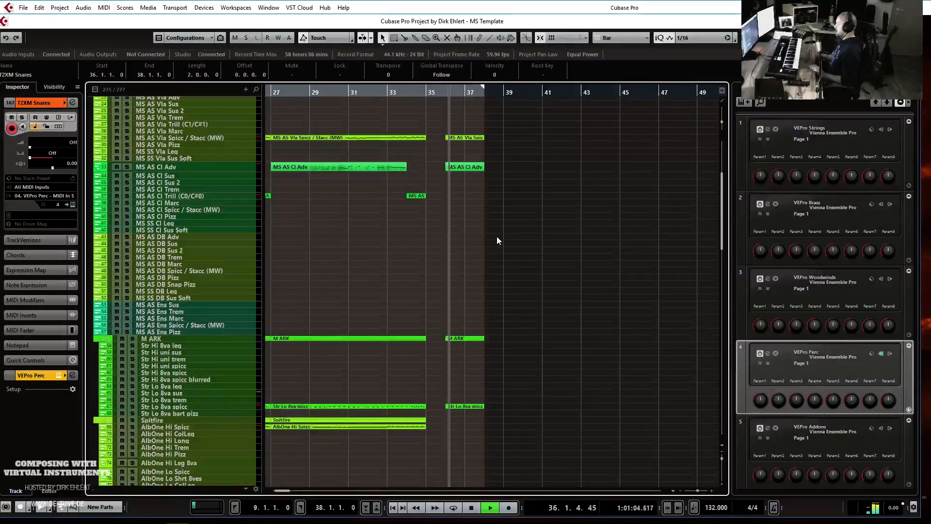
{"action": "scroll", "coordinate": [492, 241], "scroll_direction": "down", "scroll_amount": 10}
{"action": "scroll", "coordinate": [491, 237], "scroll_direction": "down", "scroll_amount": 10}
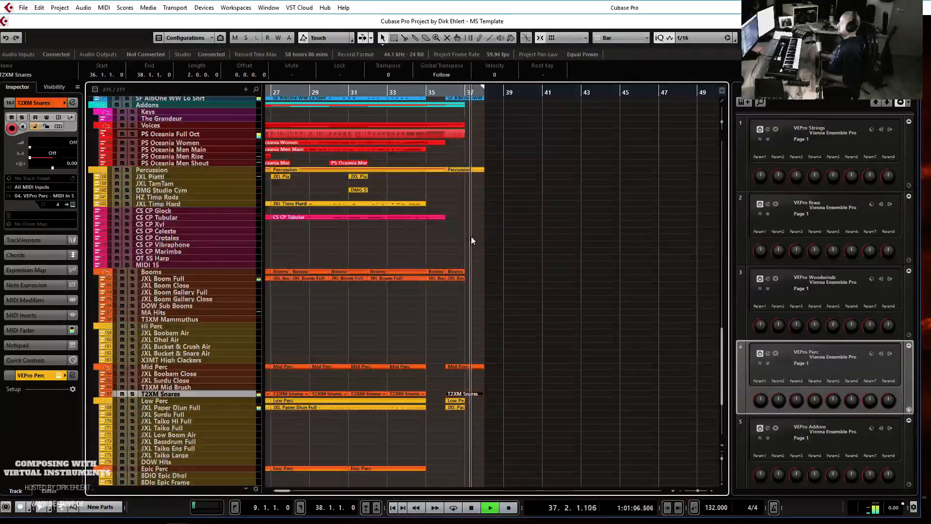
{"action": "key", "text": "space"}
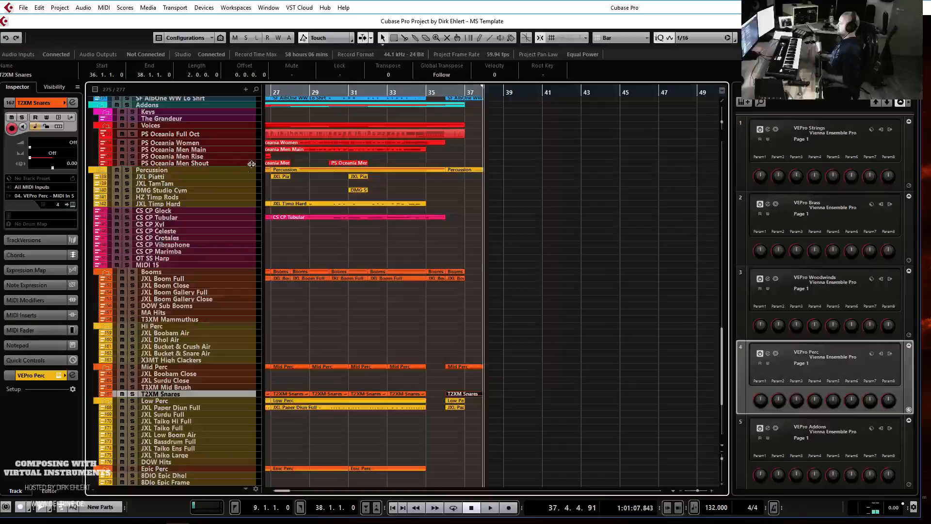
- Record a rising men's choir part from bar 33 into the ending on the PS Oceania Men Rise track
{"action": "left_click_drag", "start_coordinate": [221, 165], "coordinate": [211, 194]}
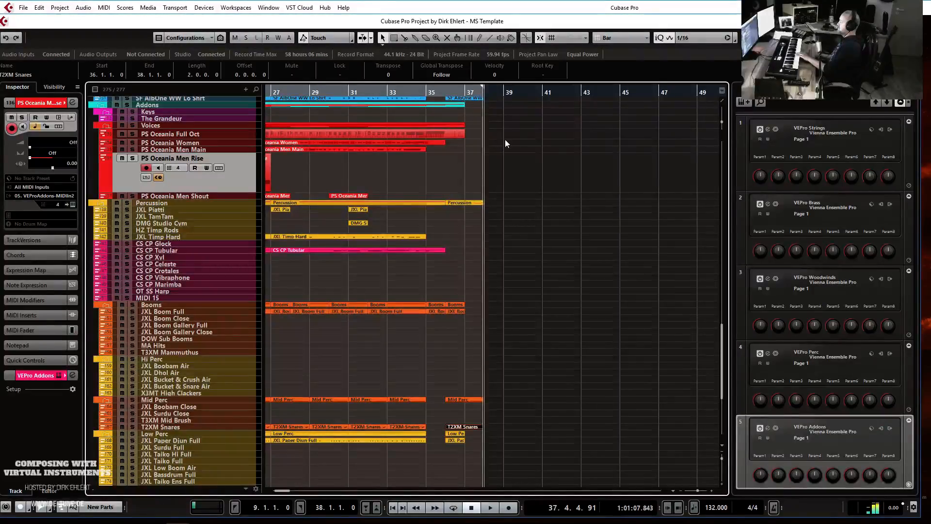
{"action": "scroll", "coordinate": [470, 132], "scroll_direction": "up", "scroll_amount": 6}
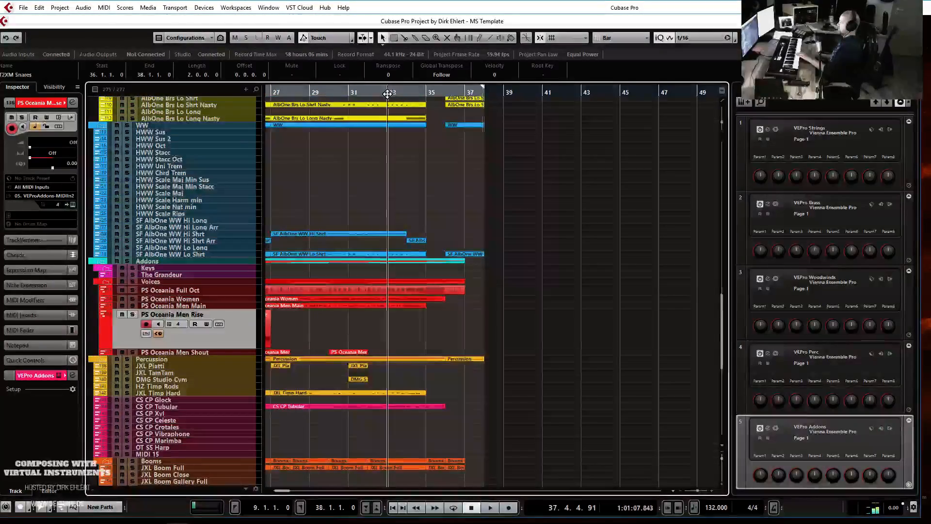
{"action": "key", "text": "KP_Multiply"}
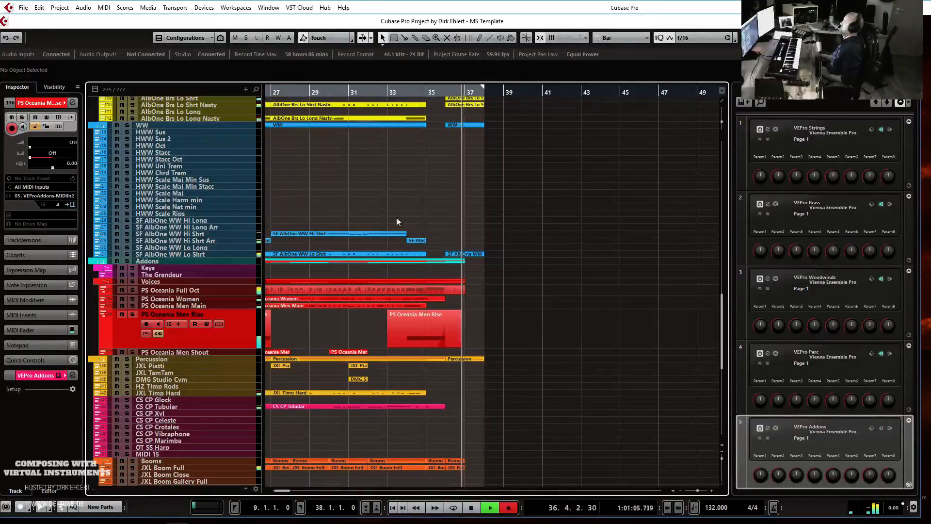
{"action": "key", "text": "space"}
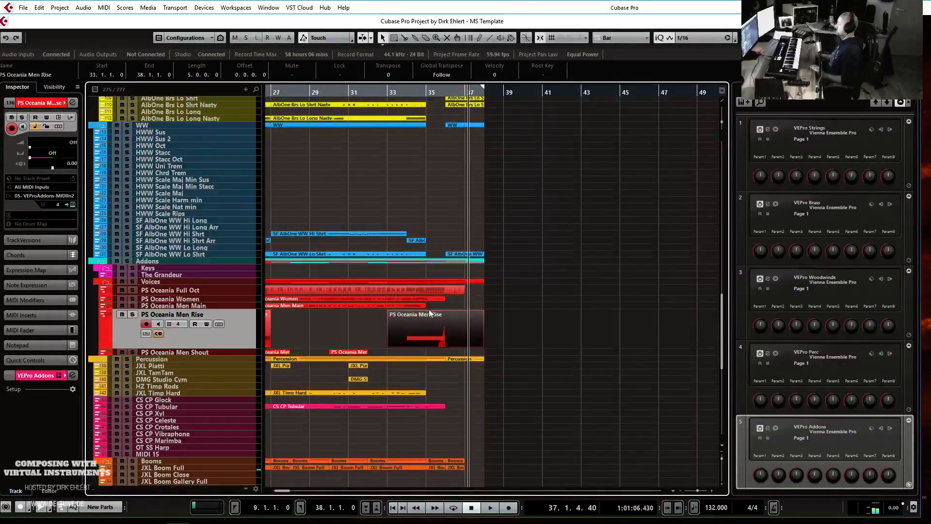
- Audition the MS AS Vln 1 Adv track, then arm the PS Oceania Women track to check its melody
{"action": "scroll", "coordinate": [403, 182], "scroll_direction": "up", "scroll_amount": 3}
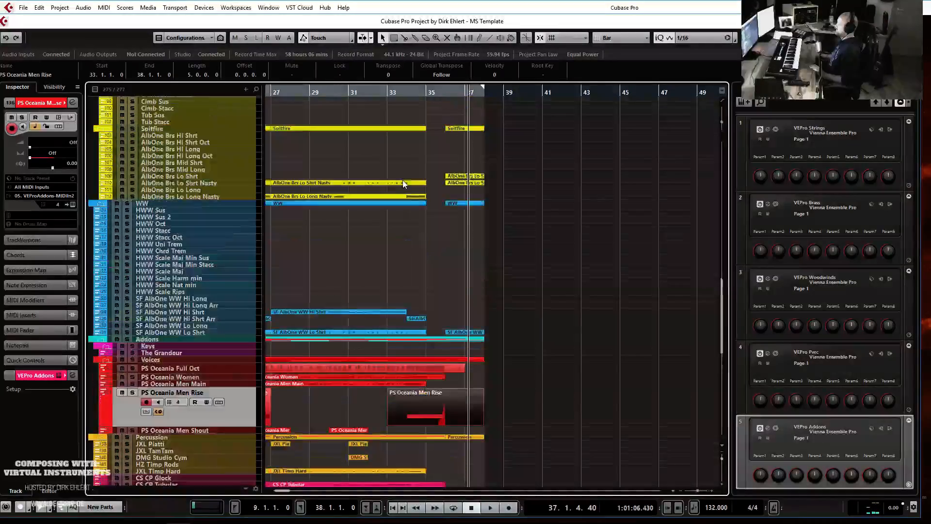
{"action": "scroll", "coordinate": [403, 183], "scroll_direction": "up", "scroll_amount": 20}
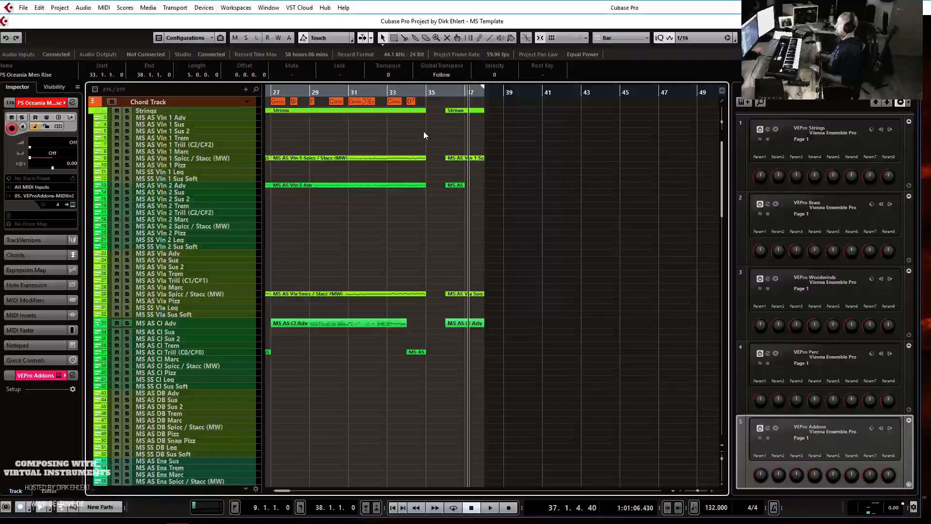
{"action": "left_click", "coordinate": [175, 119]}
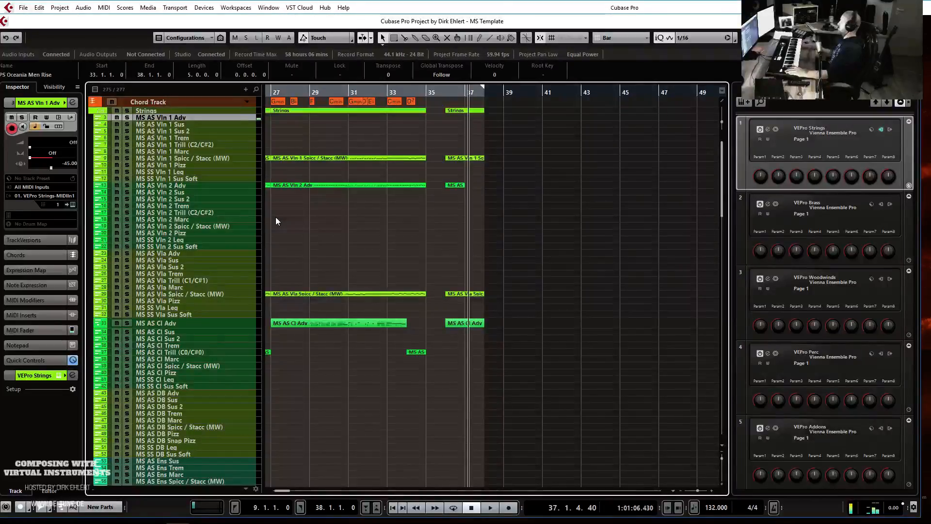
{"action": "scroll", "coordinate": [427, 157], "scroll_direction": "down", "scroll_amount": 10}
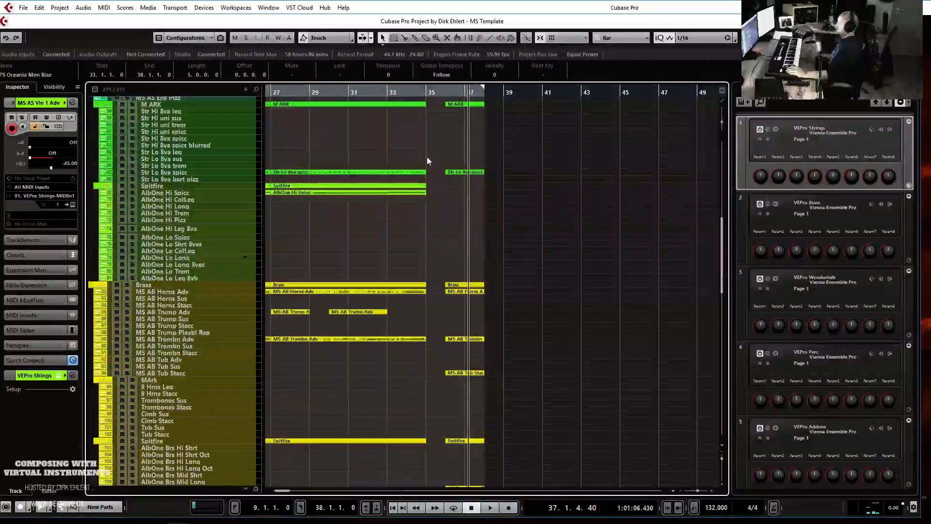
{"action": "scroll", "coordinate": [427, 161], "scroll_direction": "down", "scroll_amount": 10}
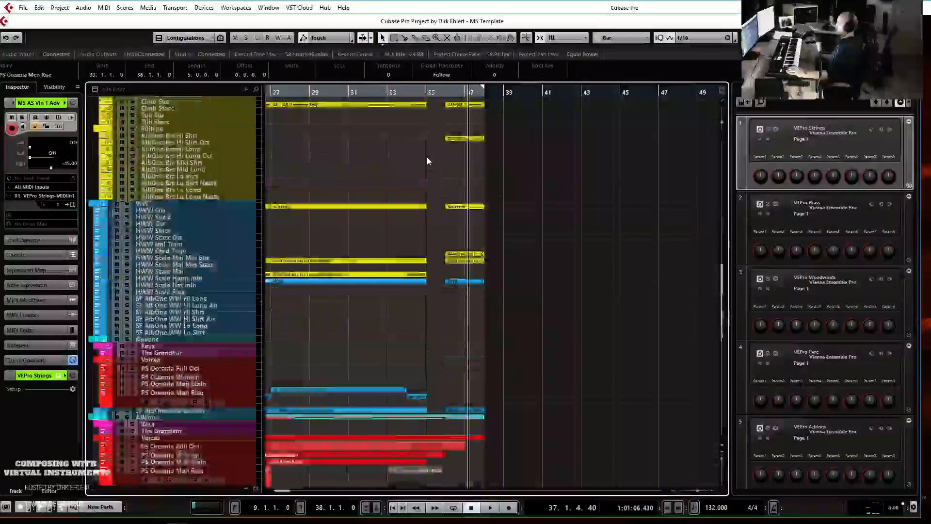
{"action": "left_click", "coordinate": [216, 379]}
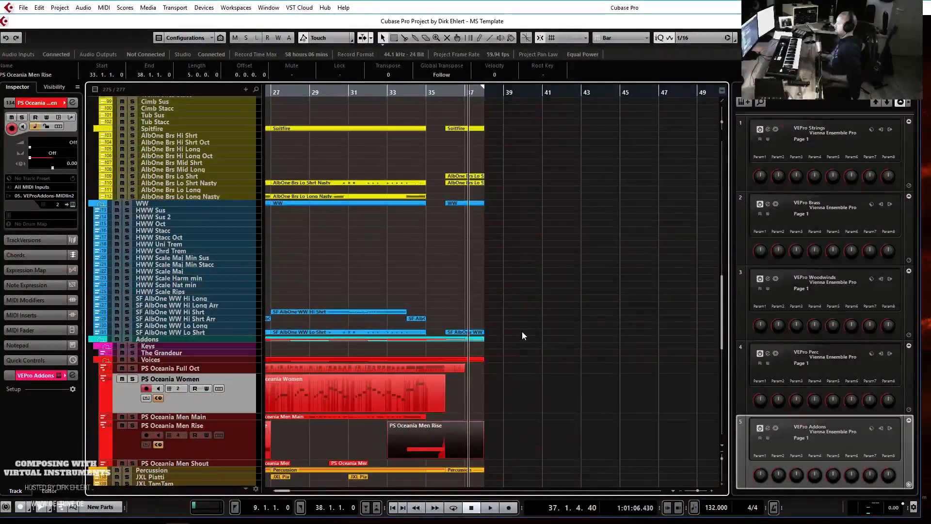
- Record a high long woodwind melody from bar 26 to the ending on the SF AlbOne WW Hi Long Arr track
{"action": "scroll", "coordinate": [523, 330], "scroll_direction": "left", "scroll_amount": 3}
{"action": "left_click", "coordinate": [349, 94]}
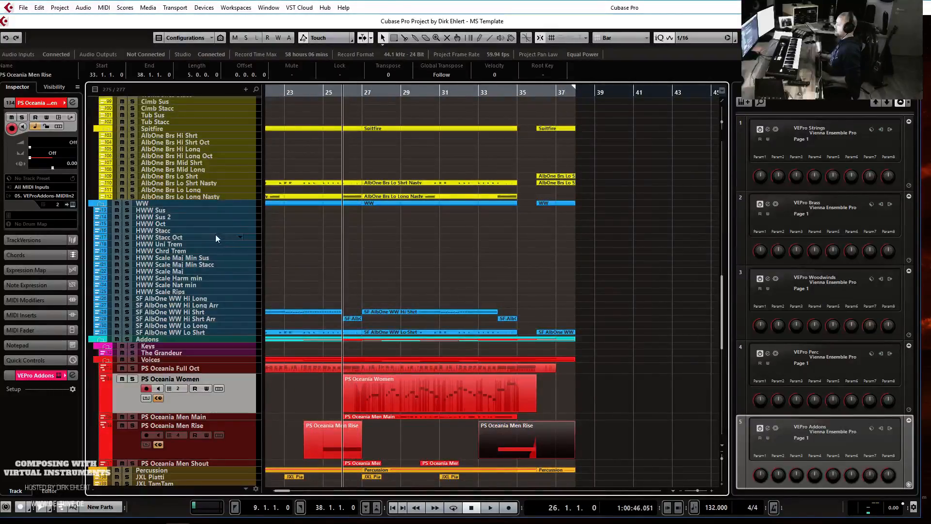
{"action": "left_click", "coordinate": [181, 211]}
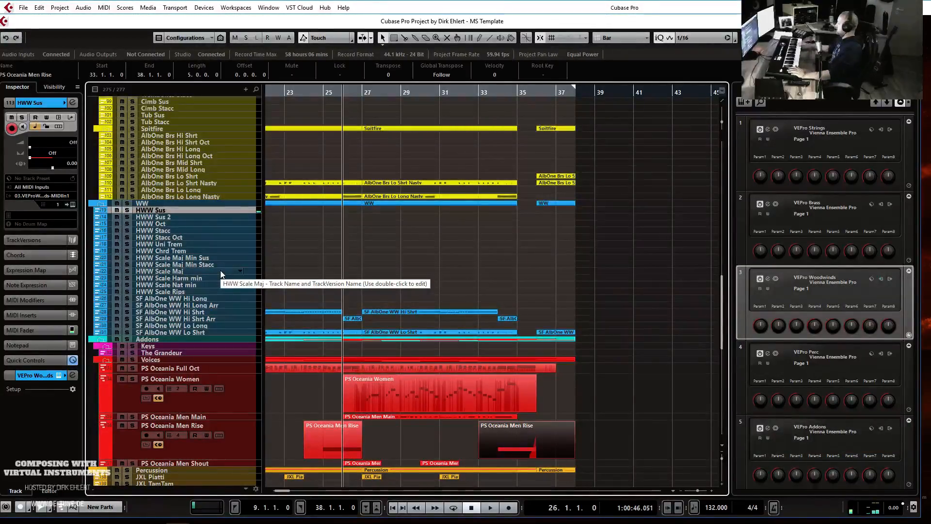
{"action": "left_click", "coordinate": [209, 304]}
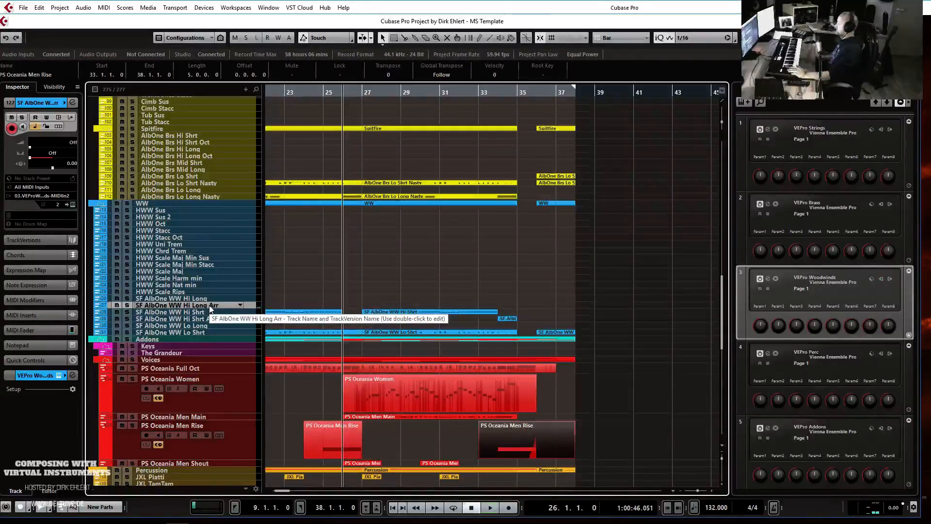
{"action": "key", "text": "KP_Multiply"}
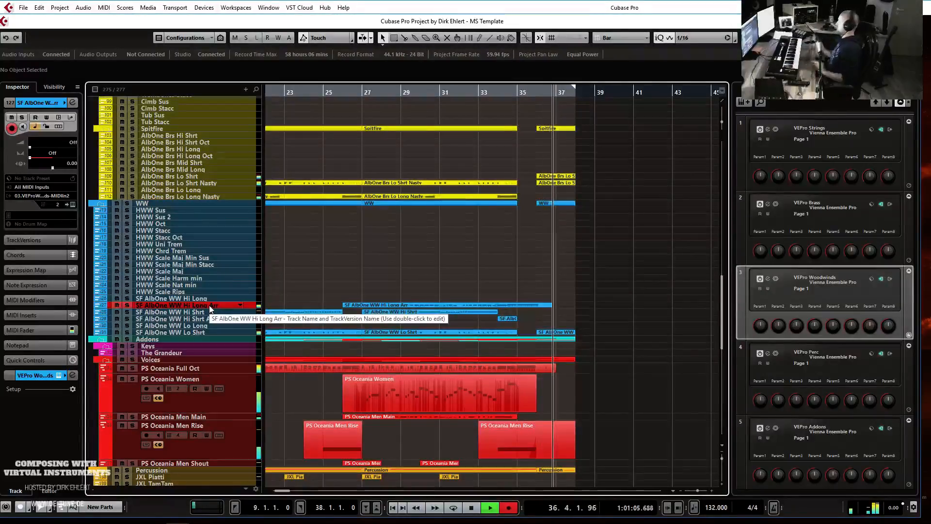
{"action": "key", "text": "space"}
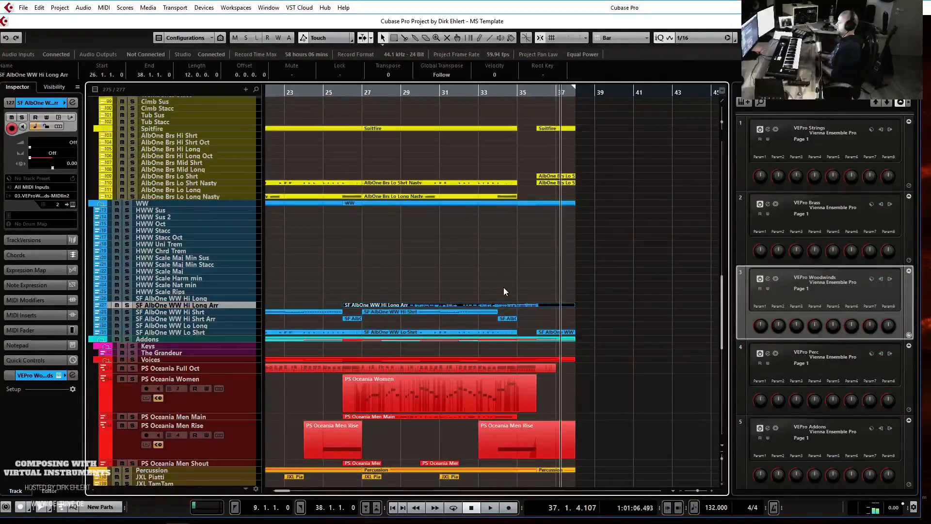
- Quantize the recorded SF AlbOne WW Hi Long Arr notes to a 1/8 grid
{"action": "double_click", "coordinate": [517, 305]}
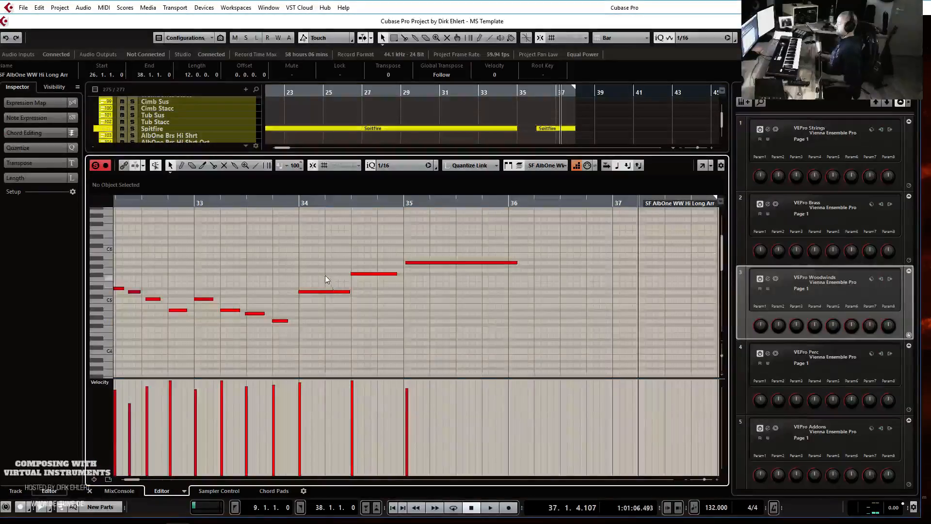
{"action": "left_click", "coordinate": [400, 165]}
{"action": "left_click", "coordinate": [404, 209]}
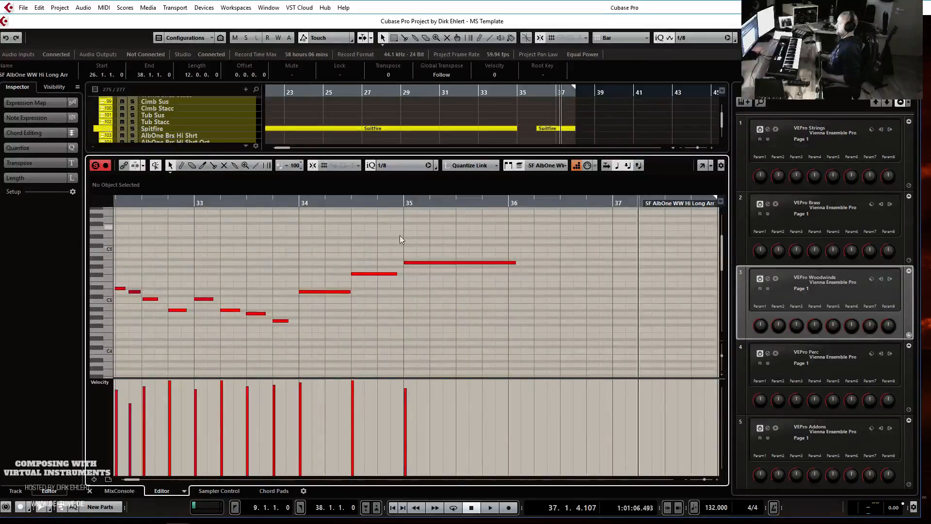
- Delete the second long note in bar 27 of the SF AlbOne WW Hi Long Arr part and lengthen the A#4 before it
{"action": "key", "text": "ctrl+e"}
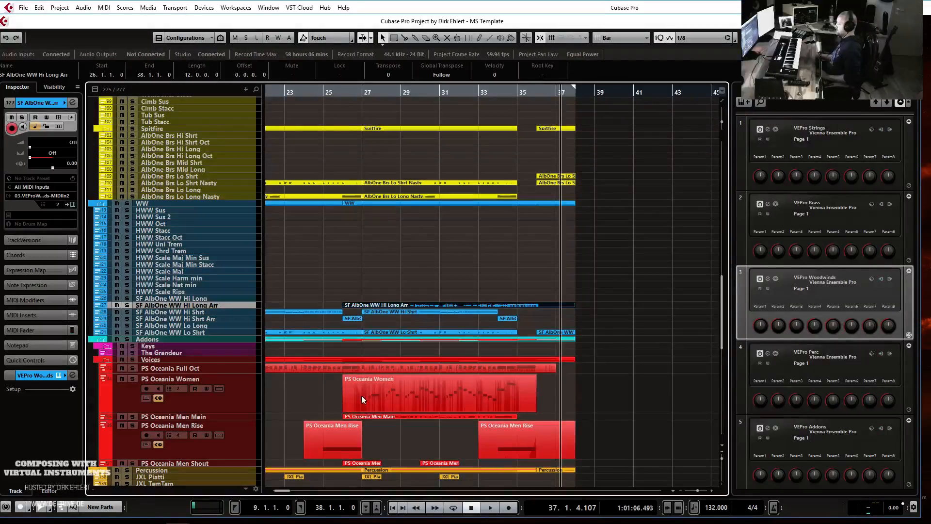
{"action": "key", "text": "ctrl+e"}
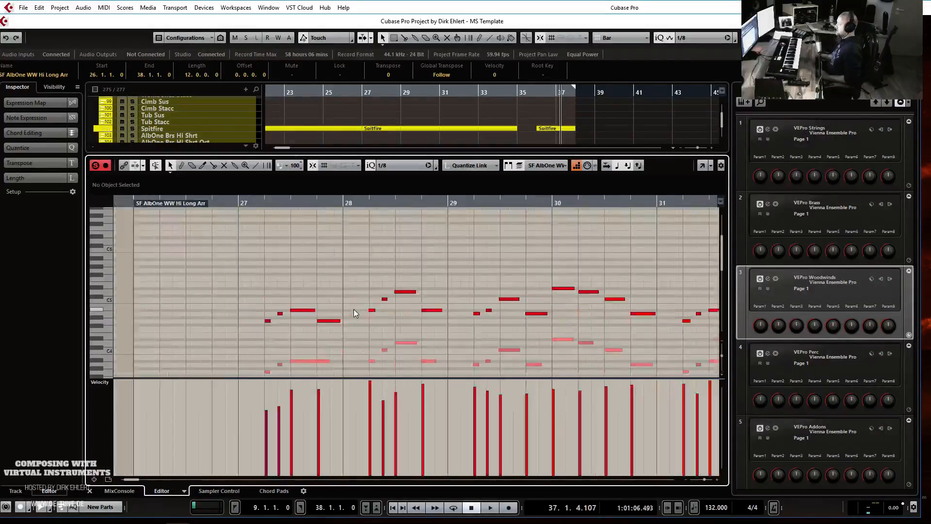
{"action": "left_click", "coordinate": [238, 205]}
{"action": "key", "text": "space"}
{"action": "scroll", "coordinate": [408, 275], "scroll_direction": "down", "scroll_amount": 3}
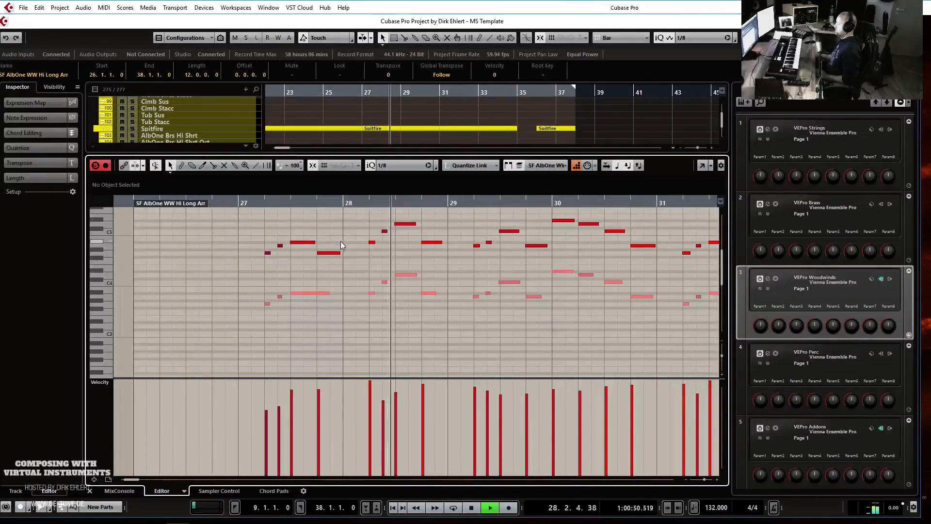
{"action": "left_click_drag", "start_coordinate": [338, 266], "coordinate": [336, 265]}
{"action": "key", "text": "Delete"}
{"action": "left_click_drag", "start_coordinate": [311, 246], "coordinate": [327, 246]}
{"action": "left_click", "coordinate": [250, 203]}
{"action": "key", "text": "space"}
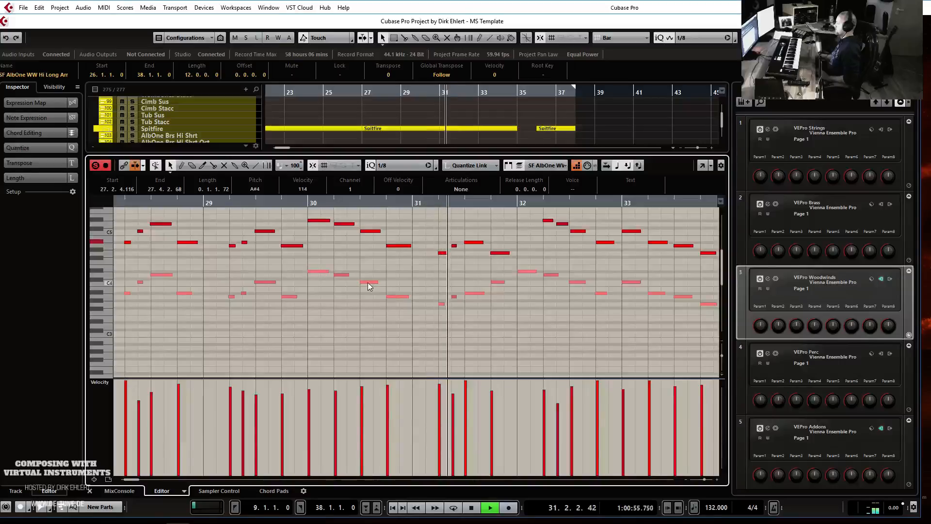
- Raise the last note of bar 31 to C5 and start the next two melody notes on beats 1 and 2 of bar 32
{"action": "key", "text": "space"}
{"action": "left_click", "coordinate": [497, 253]}
{"action": "key", "text": "Up"}
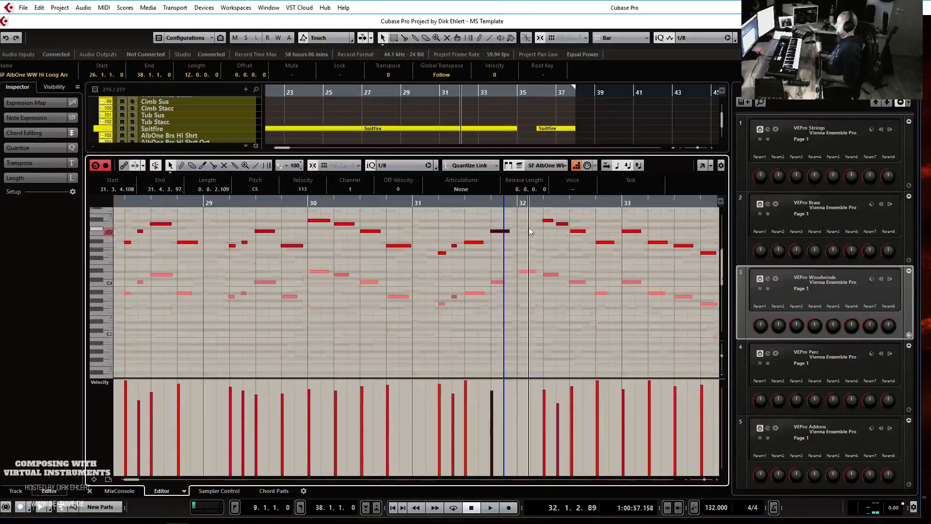
{"action": "scroll", "coordinate": [526, 255], "scroll_direction": "up", "scroll_amount": 3}
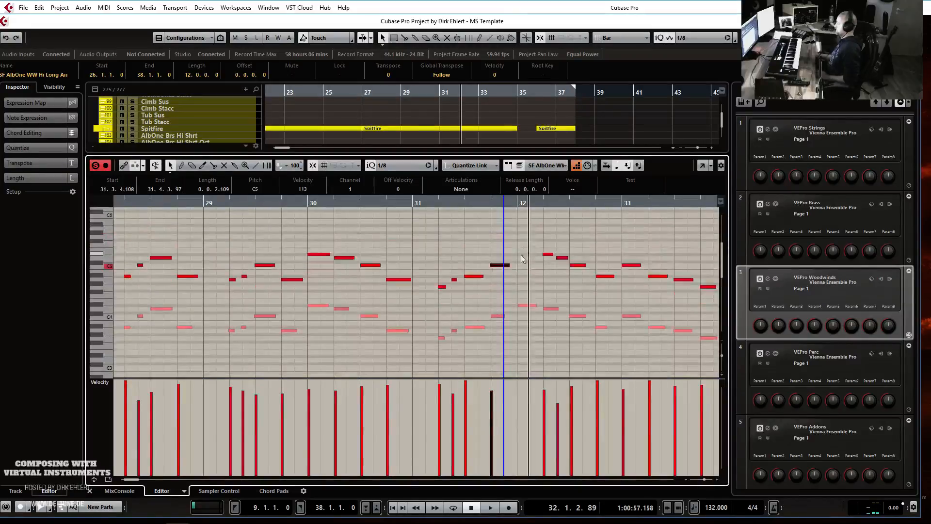
{"action": "left_click", "coordinate": [547, 255]}
{"action": "left_click", "coordinate": [557, 258]}
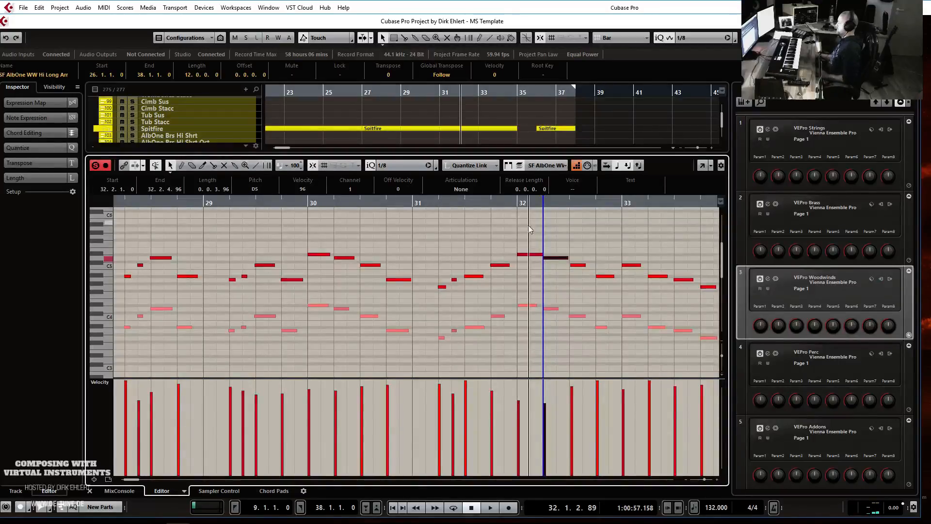
- Play through to the ending and shorten the final held A5 so it ends just after the bar 36 downbeat
{"action": "key", "text": "space"}
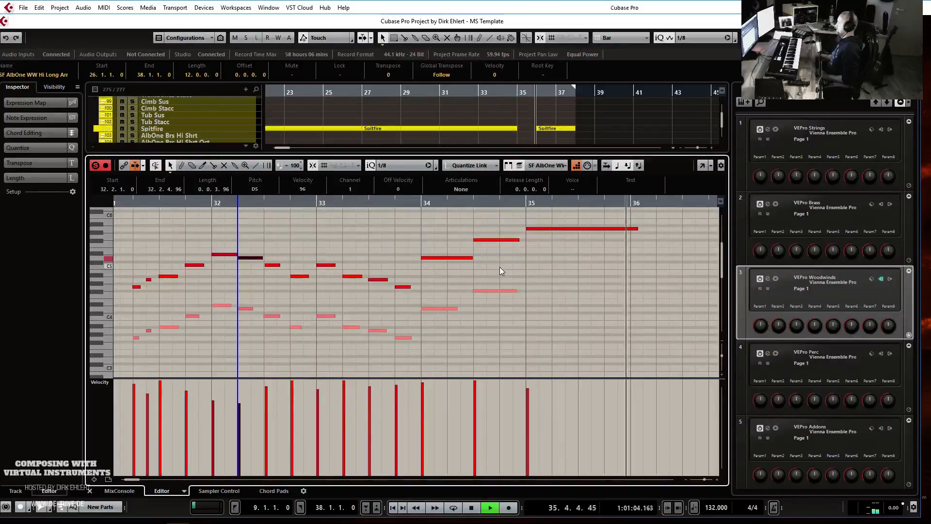
{"action": "key", "text": "space"}
{"action": "left_click_drag", "start_coordinate": [638, 228], "coordinate": [631, 229]}
{"action": "scroll", "coordinate": [595, 263], "scroll_direction": "left", "scroll_amount": 8}
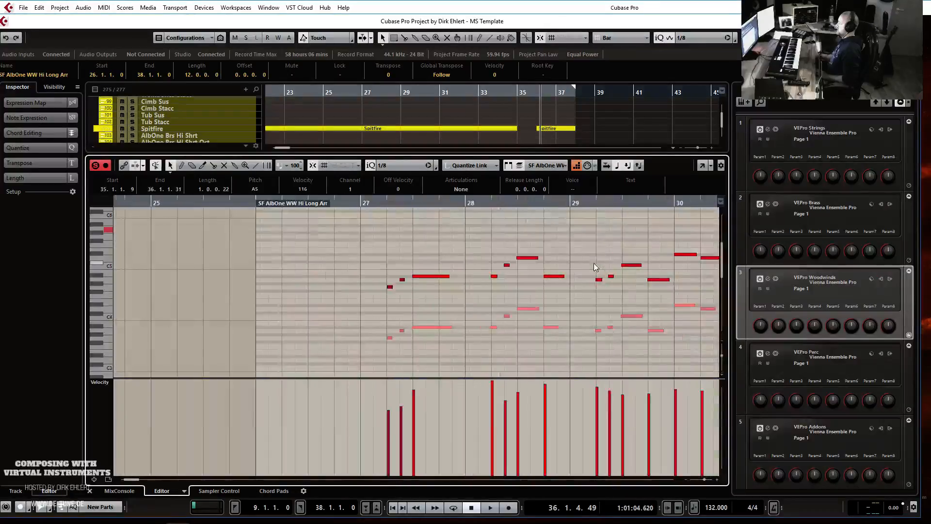
- Play the arrangement from about bar 25 through the ending, checking the brass, woodwind and choir parts and reducing the choir track heights
{"action": "key", "text": "Return"}
{"action": "left_click", "coordinate": [324, 94]}
{"action": "key", "text": "space"}
{"action": "left_click", "coordinate": [482, 238]}
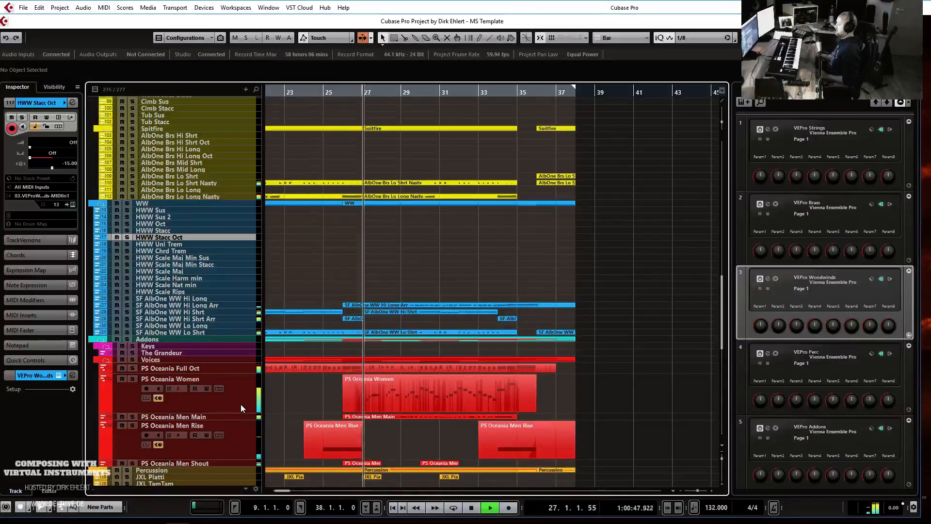
{"action": "left_click_drag", "start_coordinate": [238, 412], "coordinate": [237, 393]}
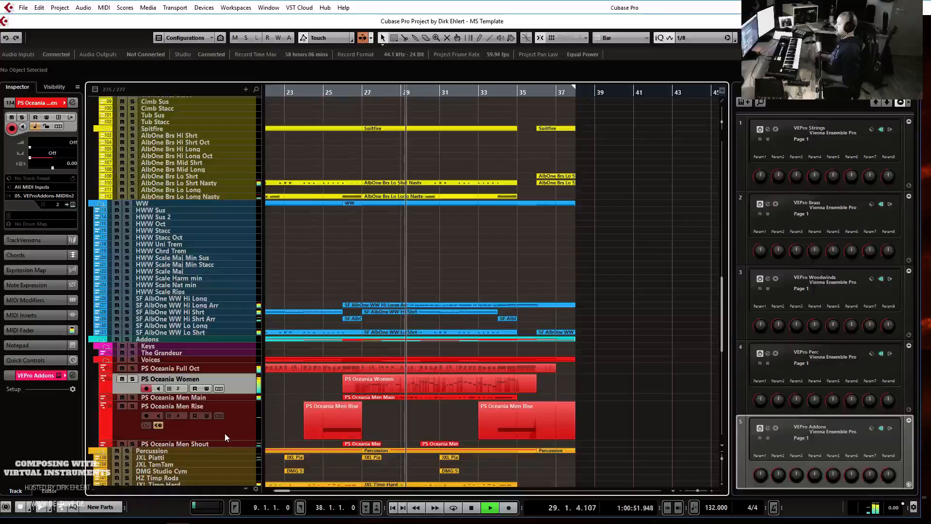
{"action": "left_click_drag", "start_coordinate": [228, 440], "coordinate": [229, 423]}
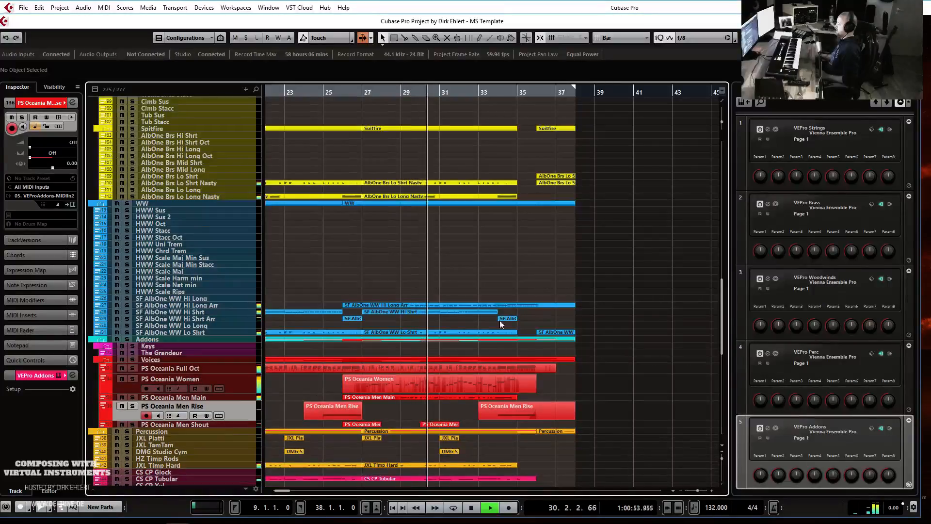
{"action": "scroll", "coordinate": [592, 248], "scroll_direction": "up", "scroll_amount": 6}
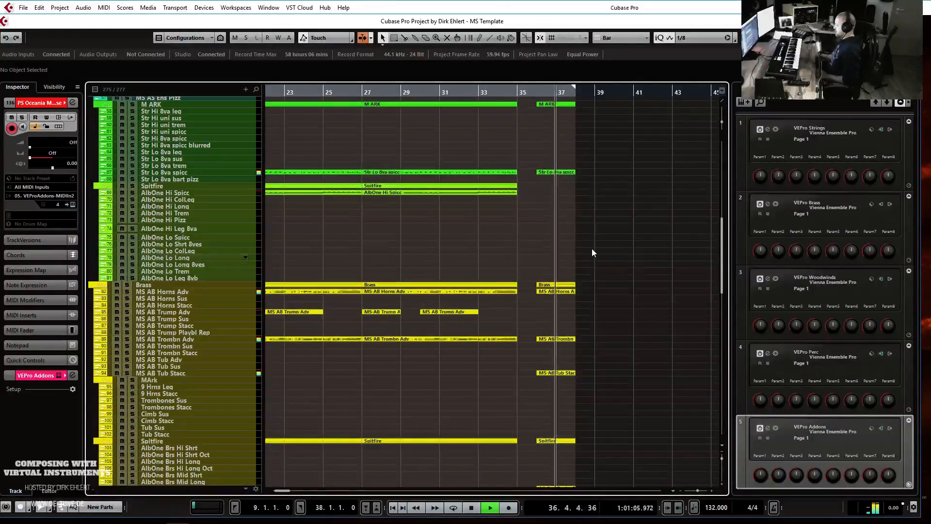
{"action": "scroll", "coordinate": [591, 249], "scroll_direction": "down", "scroll_amount": 5}
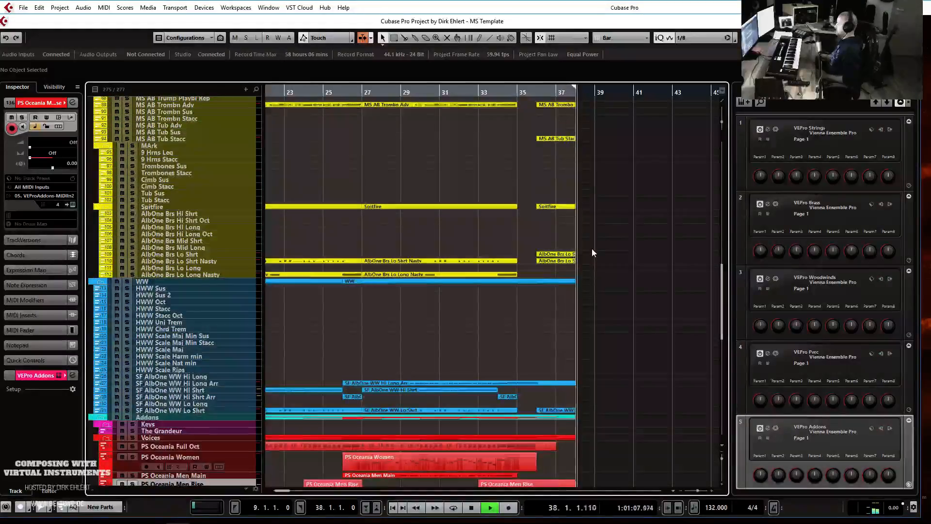
{"action": "key", "text": "space"}
- Select the PS Oceania Men Main track for recording the ending
{"action": "scroll", "coordinate": [592, 248], "scroll_direction": "down", "scroll_amount": 3}
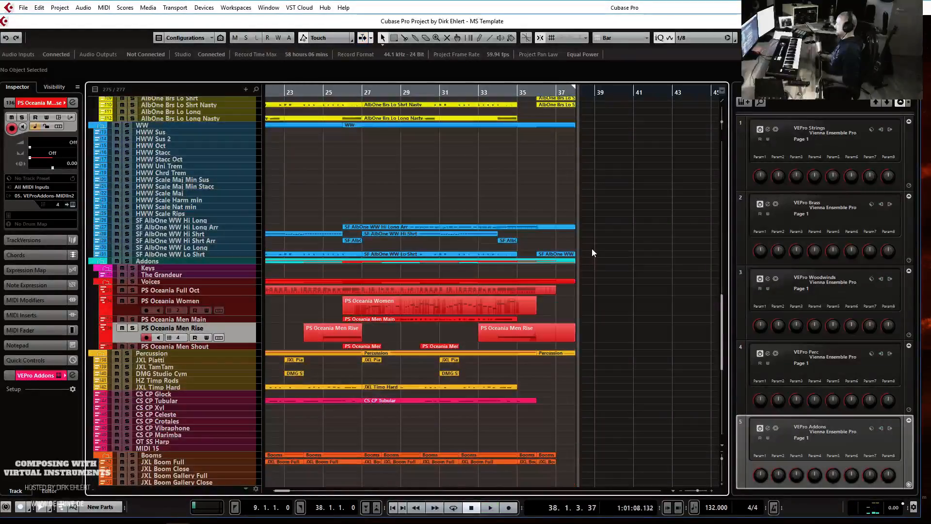
{"action": "left_click", "coordinate": [193, 320]}
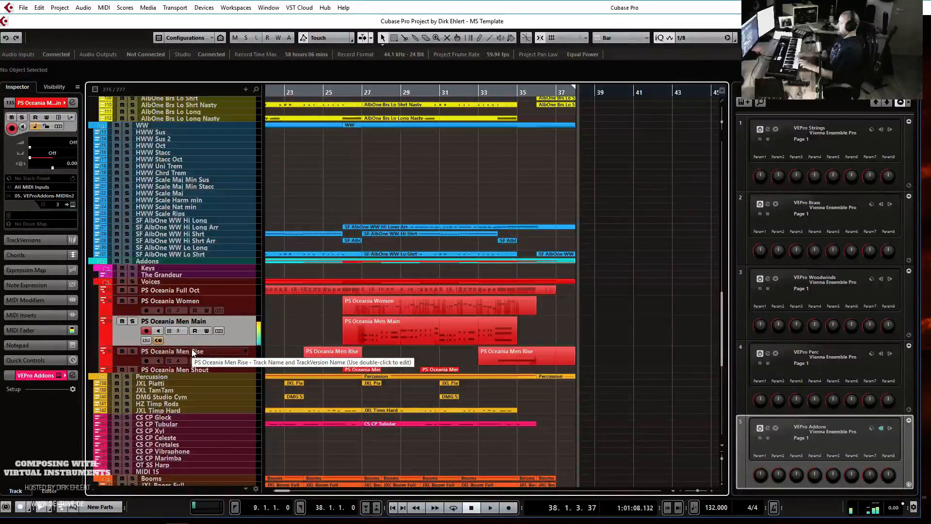
{"action": "left_click", "coordinate": [533, 94]}
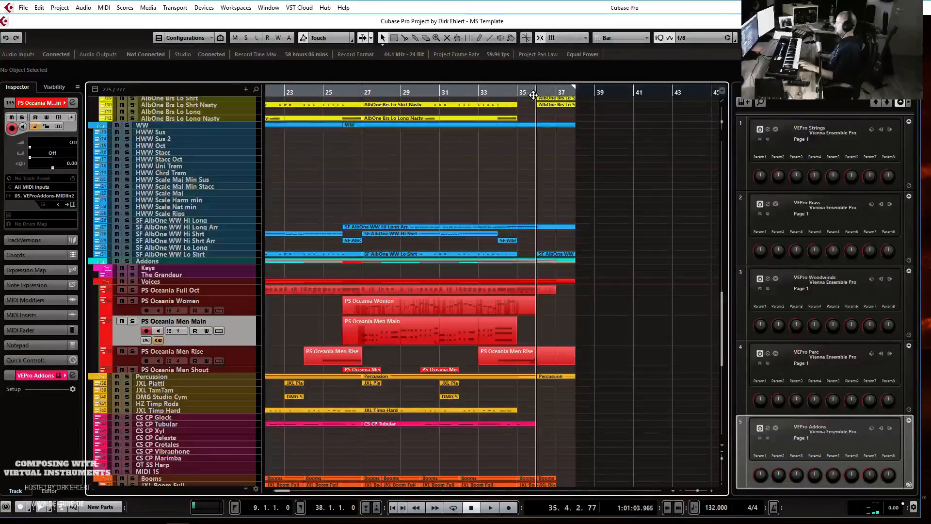
{"action": "key", "text": "KP_Multiply"}
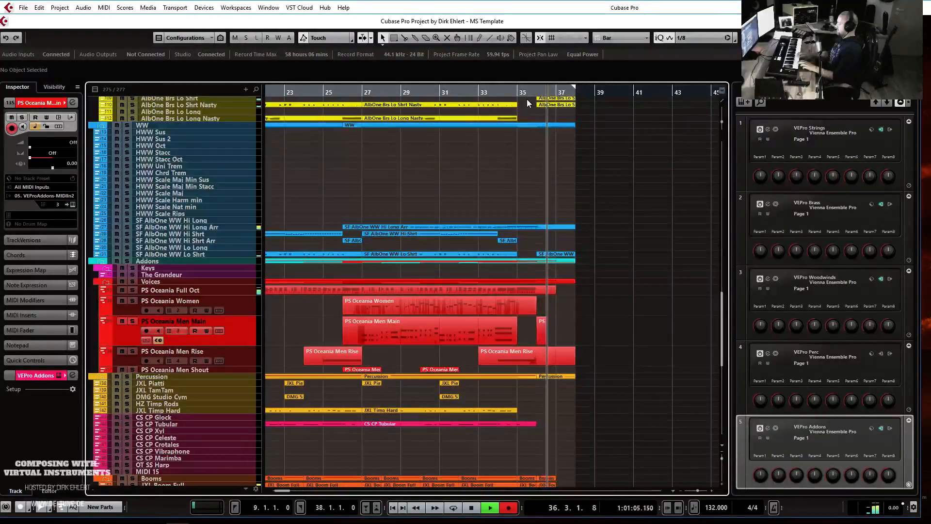
{"action": "key", "text": "space"}
- Record a short closing men's choir part from bar 36 on the PS Oceania Men Main track
{"action": "left_click", "coordinate": [535, 94]}
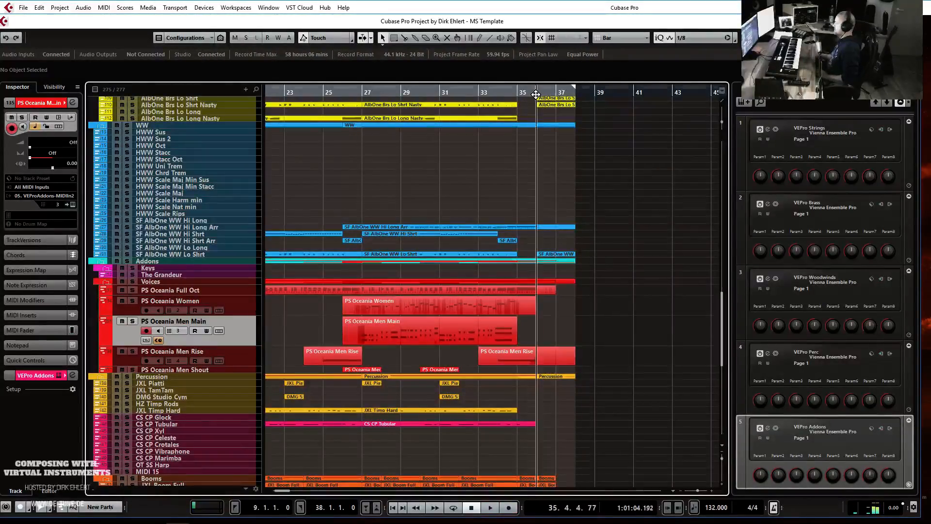
{"action": "key", "text": "KP_Multiply"}
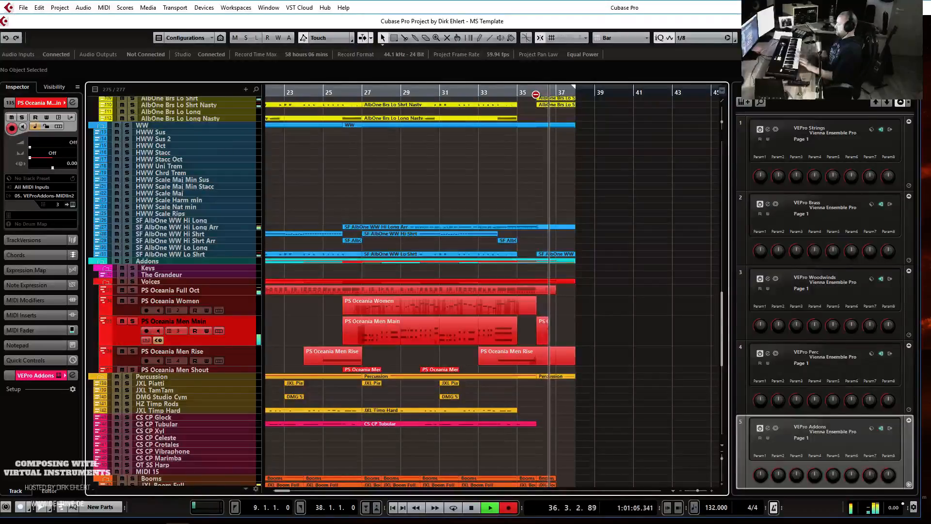
{"action": "key", "text": "space"}
- Insert a very low note around C-1 just before bar 27 in the PS Oceania Men Main part
{"action": "double_click", "coordinate": [353, 326]}
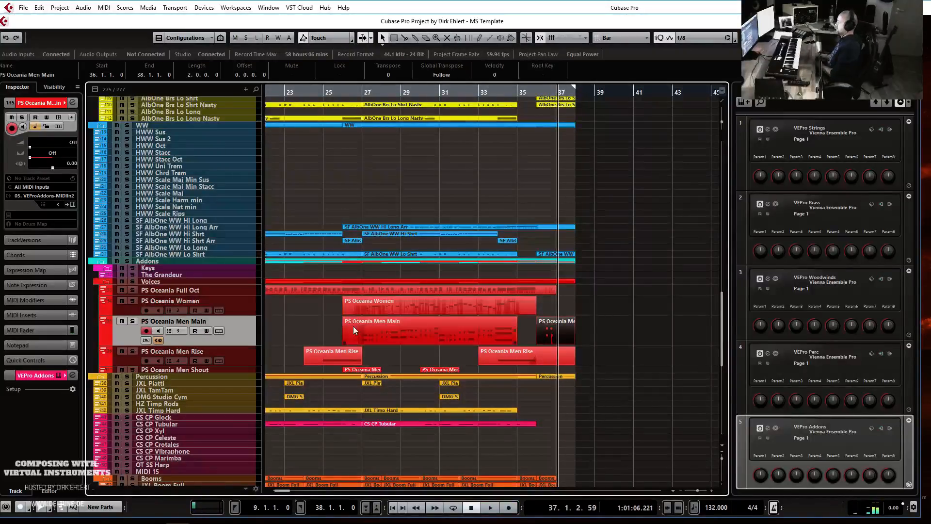
{"action": "scroll", "coordinate": [213, 289], "scroll_direction": "down", "scroll_amount": 5}
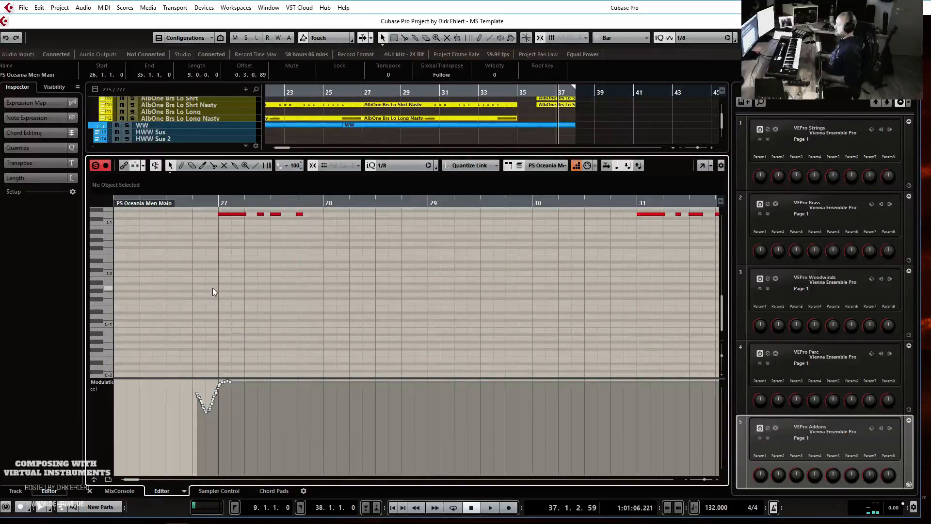
{"action": "left_click", "coordinate": [199, 324], "text": "alt"}
{"action": "key", "text": "Return"}
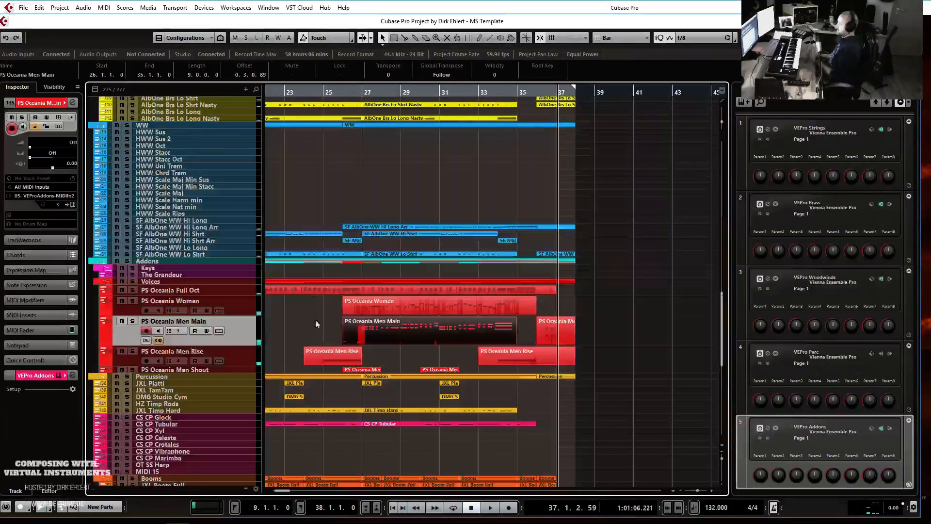
- Insert a matching low note just before bar 27 in the PS Oceania Women part
{"action": "double_click", "coordinate": [427, 305]}
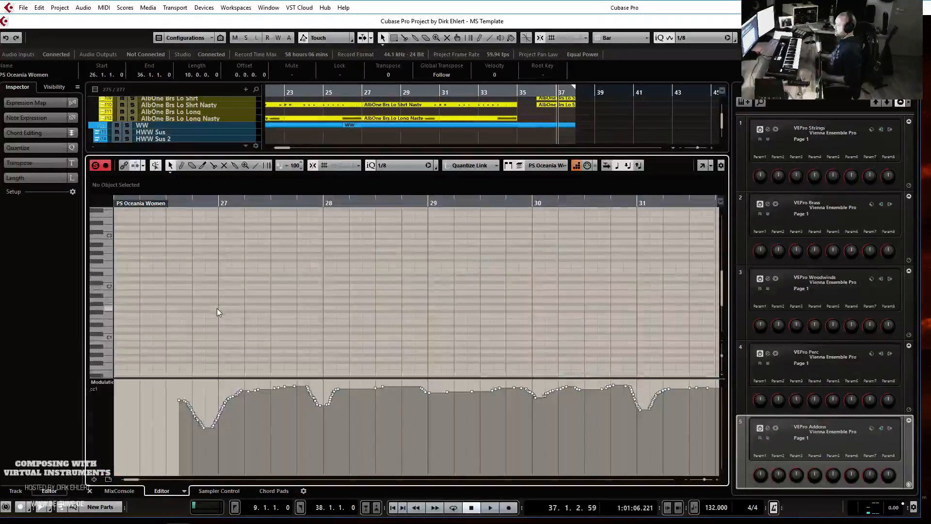
{"action": "scroll", "coordinate": [208, 328], "scroll_direction": "down", "scroll_amount": 2}
{"action": "left_click", "coordinate": [216, 353], "text": "alt"}
{"action": "key", "text": "Return"}
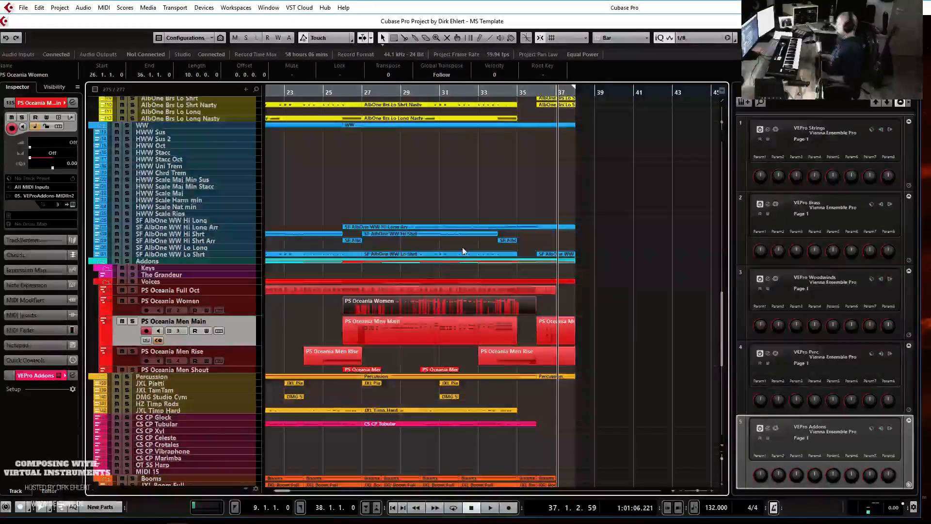
- Extend the Str Lo 8va sus part and its opening G1 note back to the start of bar 9
{"action": "key", "text": "KP_1"}
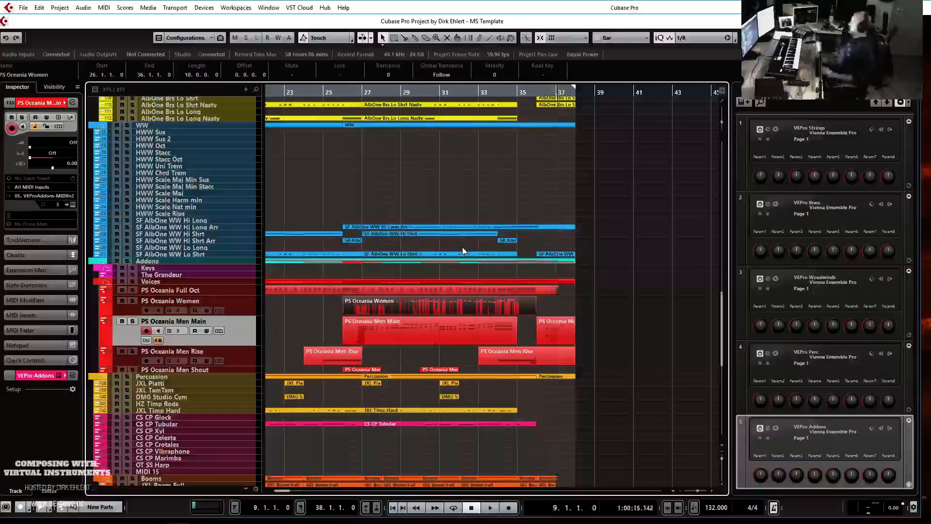
{"action": "key", "text": "h"}
{"action": "key", "text": "h"}
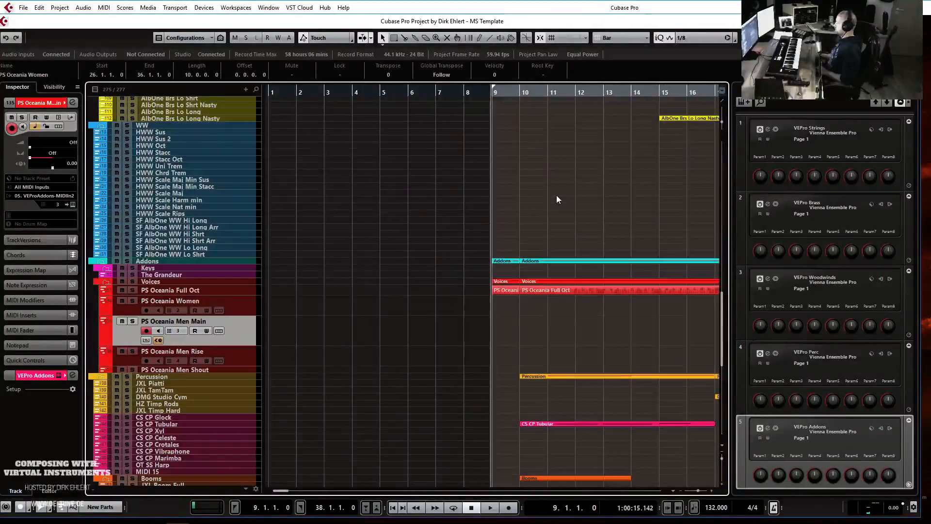
{"action": "scroll", "coordinate": [557, 199], "scroll_direction": "up", "scroll_amount": 5}
{"action": "scroll", "coordinate": [557, 194], "scroll_direction": "up", "scroll_amount": 7}
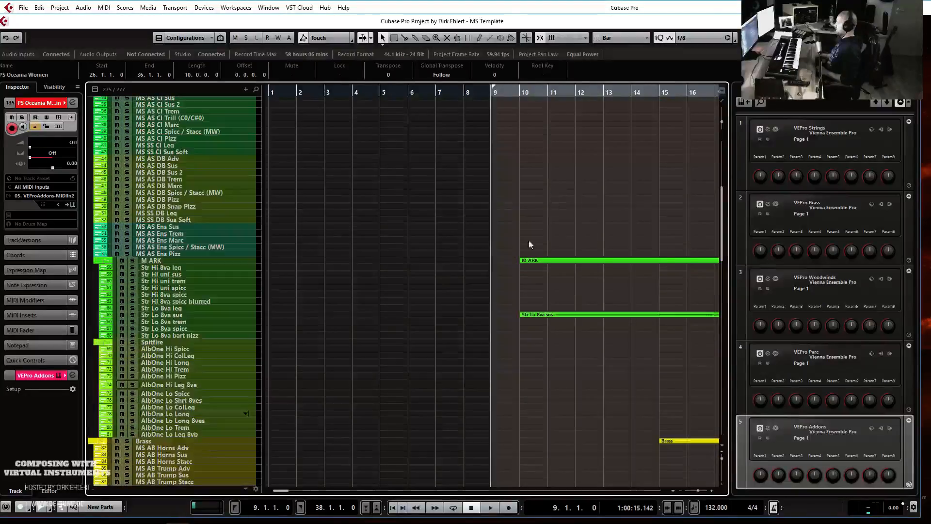
{"action": "left_click_drag", "start_coordinate": [520, 317], "coordinate": [492, 317]}
{"action": "key", "text": "Return"}
{"action": "left_click_drag", "start_coordinate": [322, 290], "coordinate": [130, 301]}
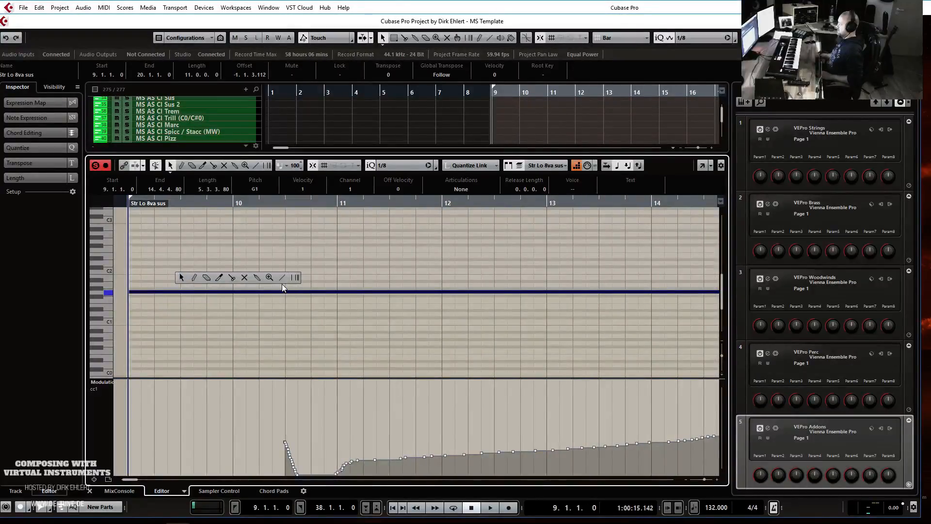
- Draw a gently rising modulation (CC1) line from bar 9 to about bar 11 in the Str Lo 8va sus part
{"action": "left_click", "coordinate": [282, 277]}
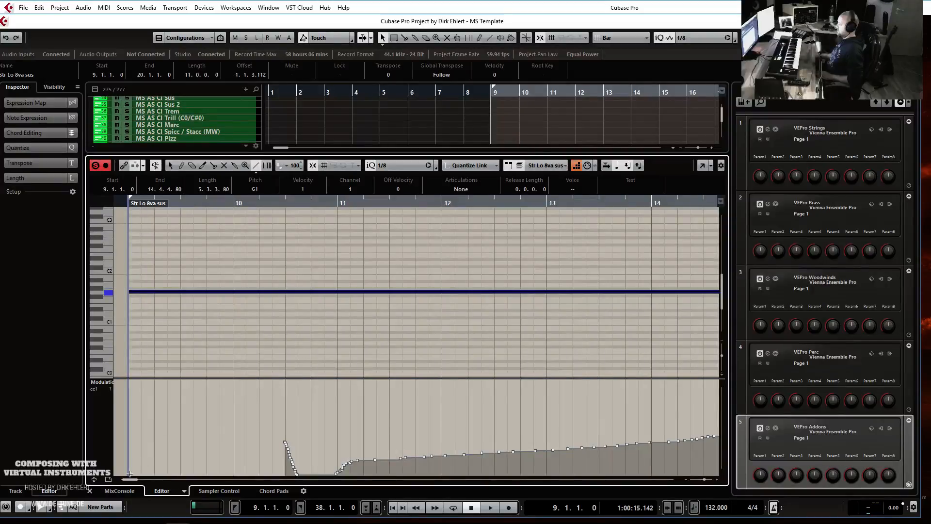
{"action": "left_click_drag", "start_coordinate": [299, 471], "coordinate": [343, 464]}
{"action": "right_click", "coordinate": [361, 293]}
{"action": "left_click", "coordinate": [362, 295]}
{"action": "key", "text": "Return"}
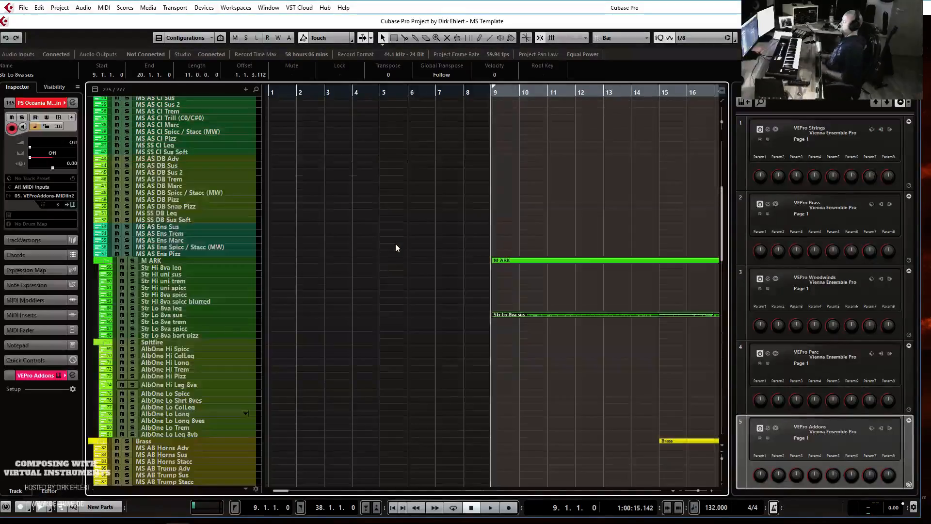
- Play the whole arrangement from bar 9 past the ending to review the extended low strings and the full build
{"action": "key", "text": "space"}
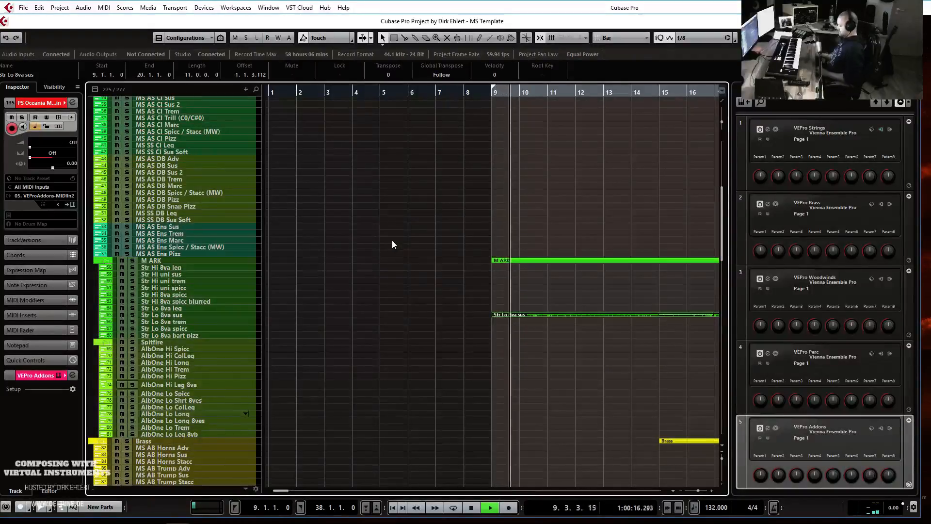
{"action": "key", "text": "g"}
{"action": "key", "text": "g"}
{"action": "key", "text": "g"}
{"action": "key", "text": "g"}
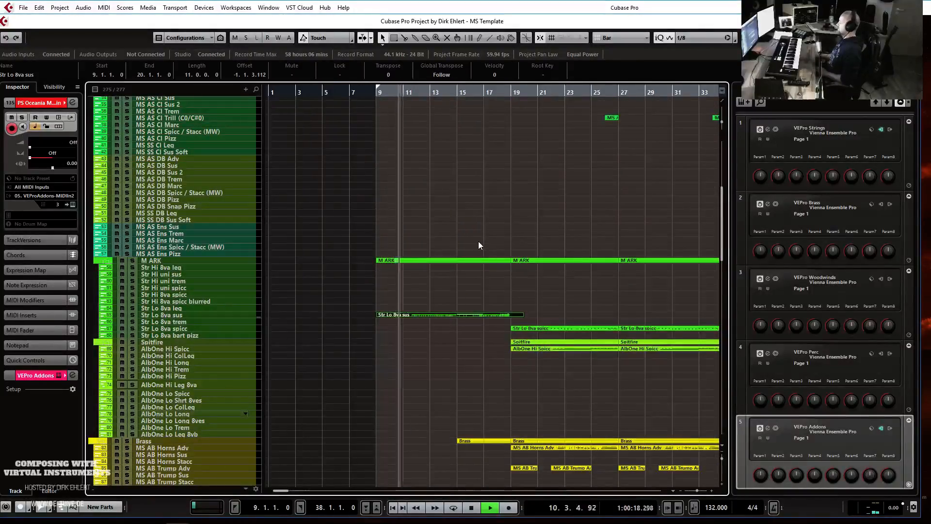
{"action": "key", "text": "h"}
{"action": "key", "text": "h"}
{"action": "key", "text": "h"}
{"action": "key", "text": "h"}
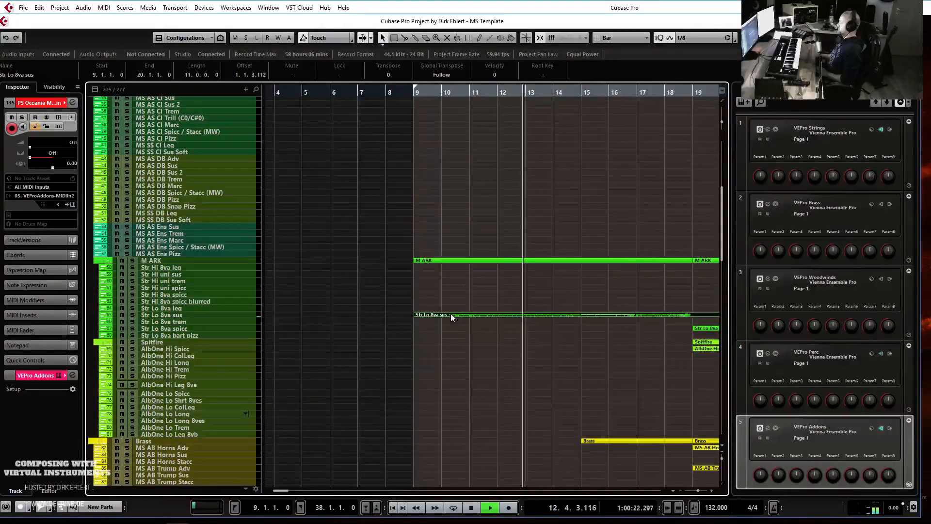
{"action": "key", "text": "g"}
{"action": "key", "text": "g"}
{"action": "key", "text": "g"}
{"action": "key", "text": "g"}
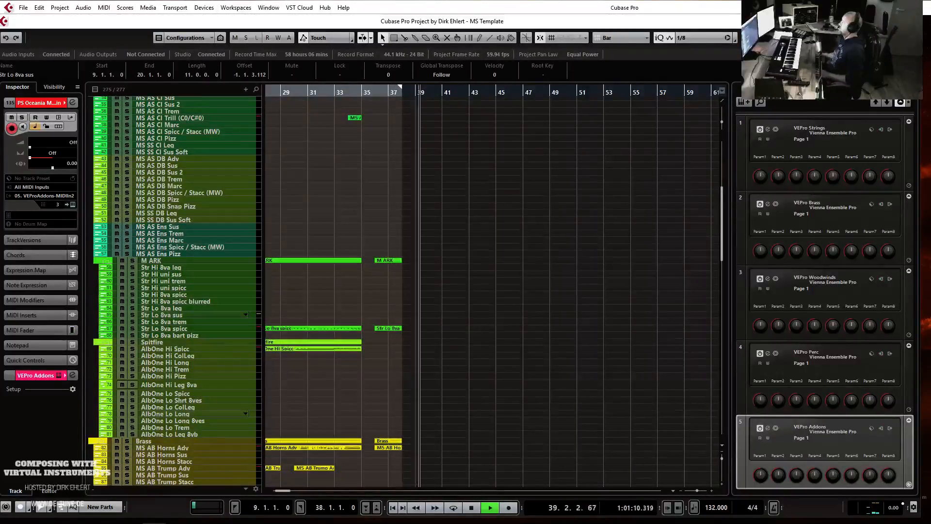
- Record a cello tremolo part with a modulation swell from bar 9 to bar 12 on the MS AS Cl Trem track
{"action": "left_click", "coordinate": [524, 361]}
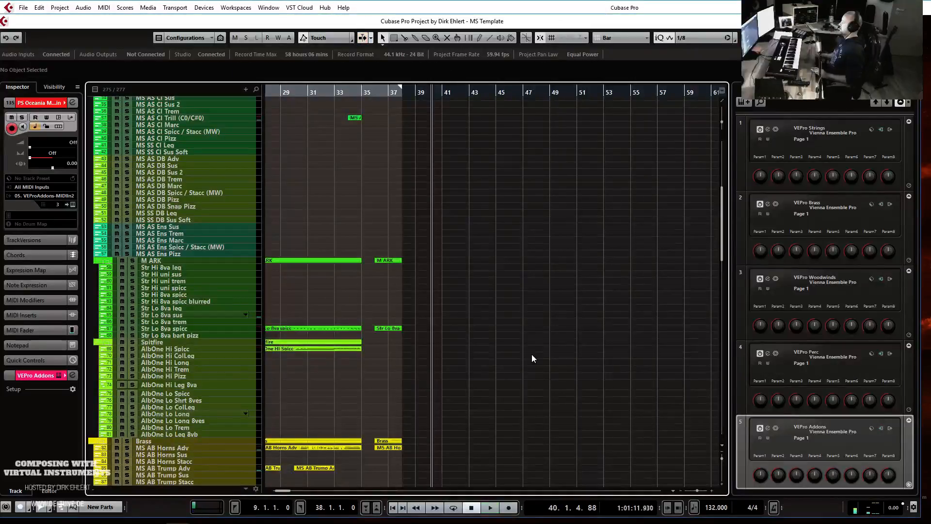
{"action": "key", "text": "space"}
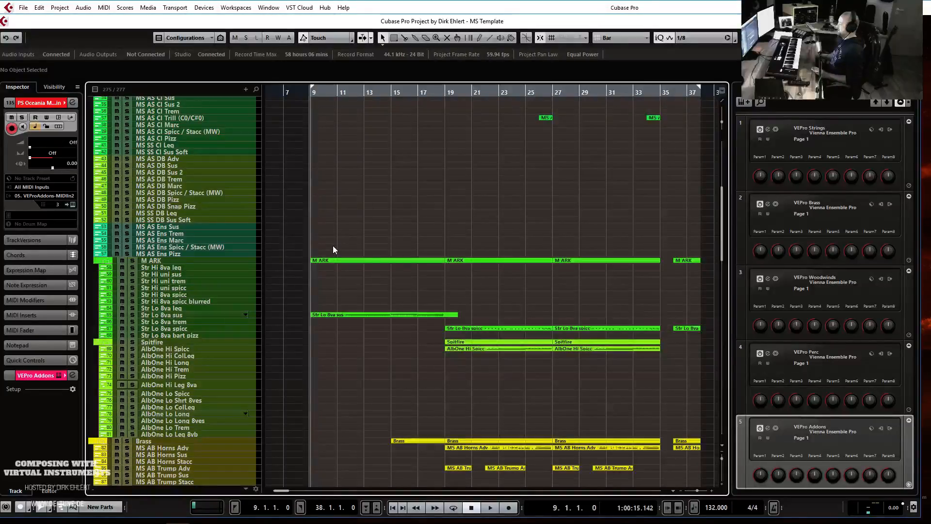
{"action": "scroll", "coordinate": [344, 232], "scroll_direction": "up", "scroll_amount": 4}
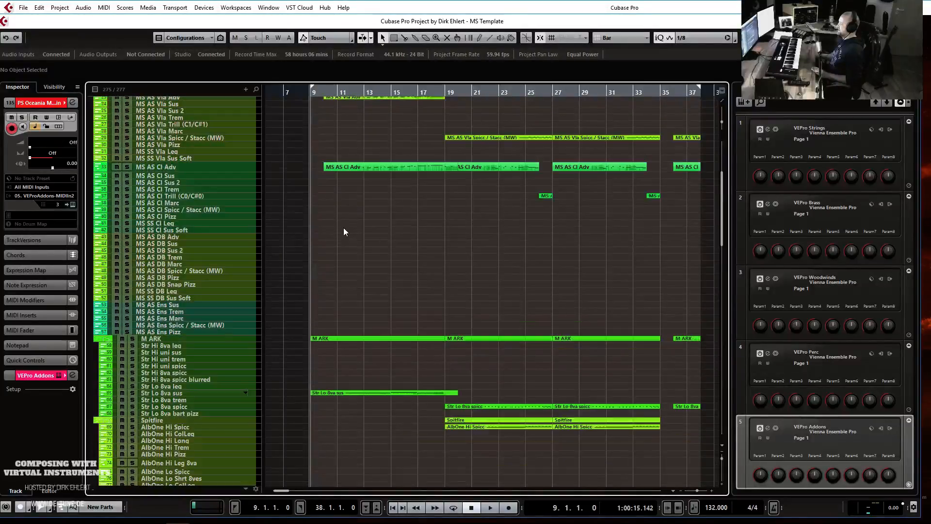
{"action": "left_click", "coordinate": [191, 188]}
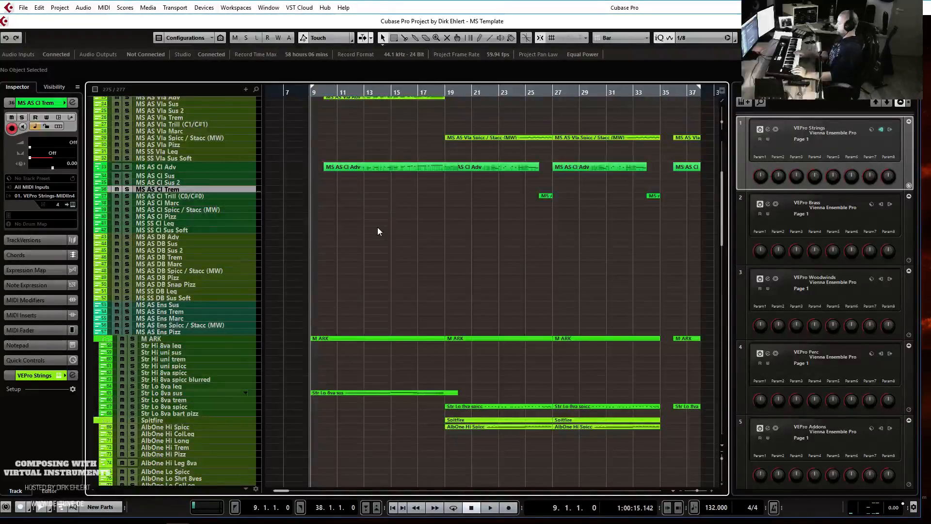
{"action": "key", "text": "KP_Multiply"}
{"action": "key", "text": "space"}
- Check the notes and modulation (CC1) curve of the new MS AS Cl Trem part in the key editor
{"action": "double_click", "coordinate": [316, 189]}
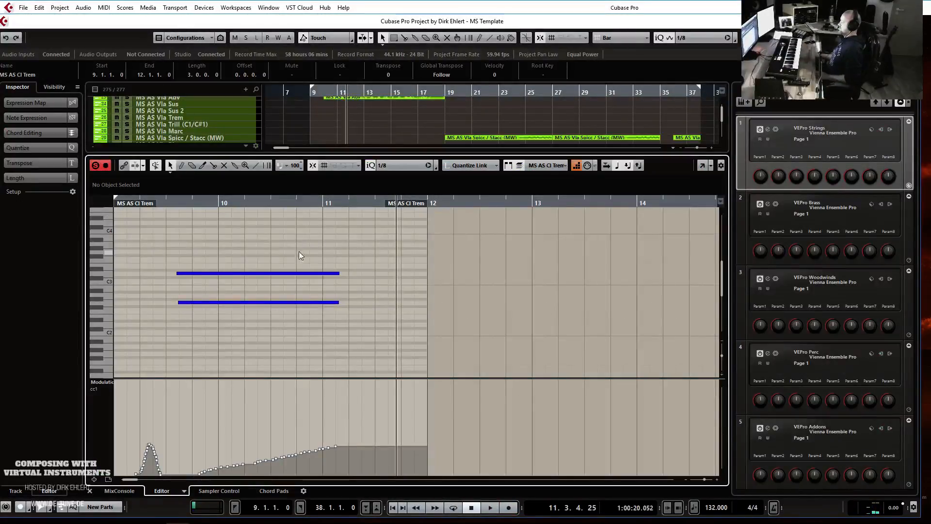
{"action": "left_click_drag", "start_coordinate": [338, 329], "coordinate": [339, 332]}
{"action": "left_click_drag", "start_coordinate": [325, 304], "coordinate": [324, 304]}
{"action": "key", "text": "Return"}
- Record a boom part from bar 9 to bar 12 on the JXL Boom Full track
{"action": "scroll", "coordinate": [357, 275], "scroll_direction": "down", "scroll_amount": 10}
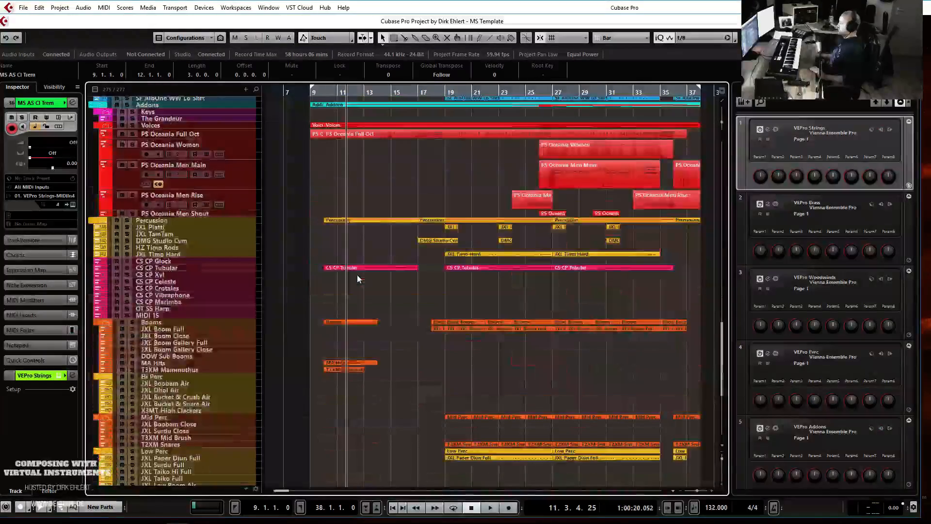
{"action": "scroll", "coordinate": [357, 278], "scroll_direction": "down", "scroll_amount": 4}
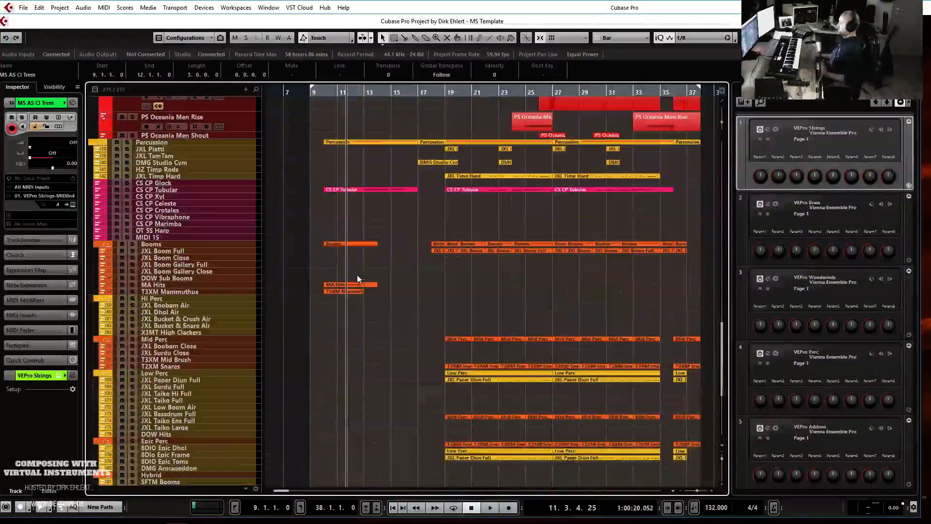
{"action": "left_click", "coordinate": [221, 279]}
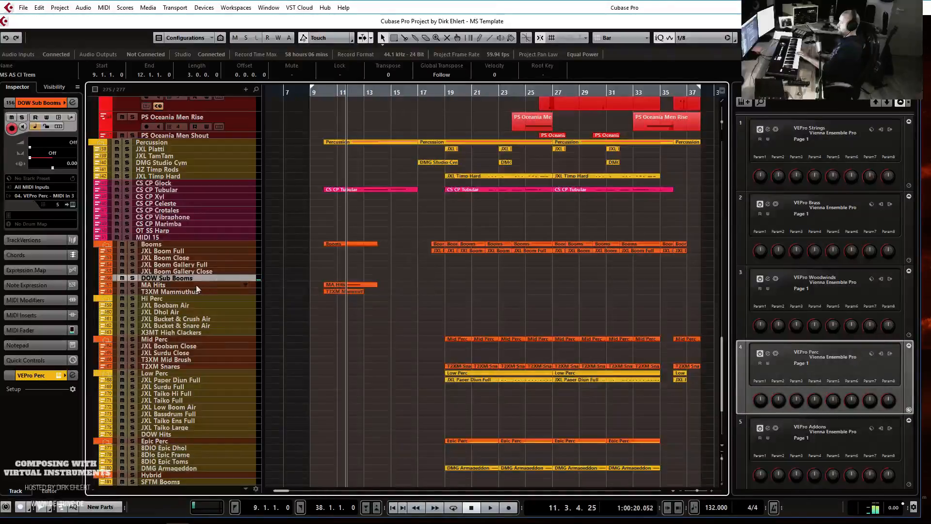
{"action": "left_click", "coordinate": [180, 251]}
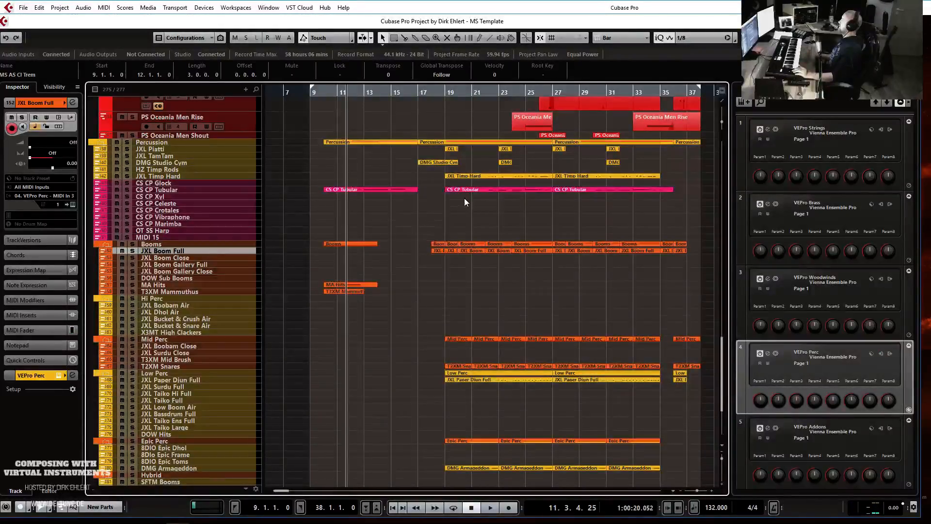
{"action": "left_click", "coordinate": [324, 95]}
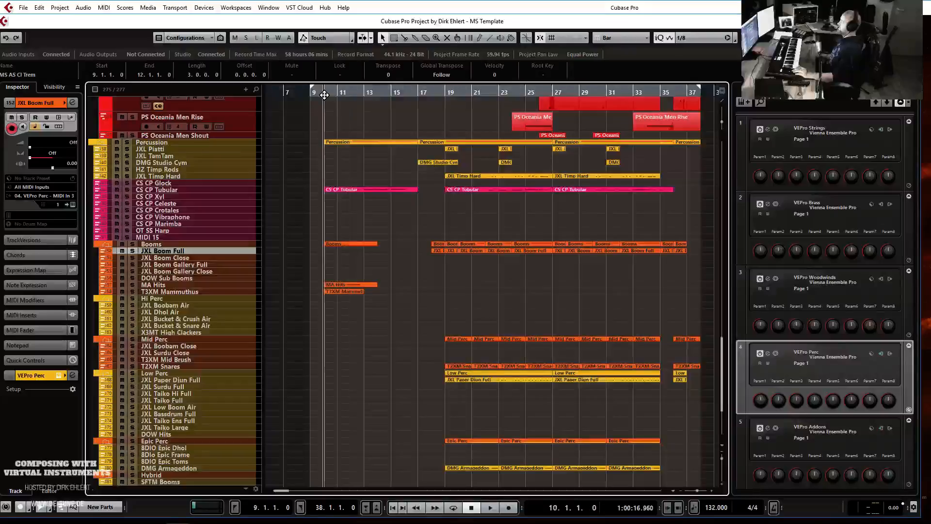
{"action": "key", "text": "KP_Subtract"}
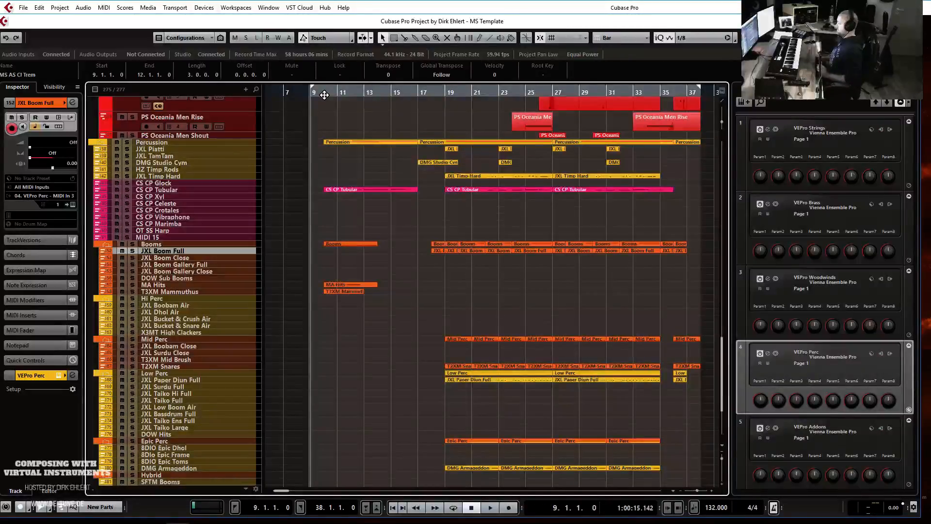
{"action": "key", "text": "KP_Multiply"}
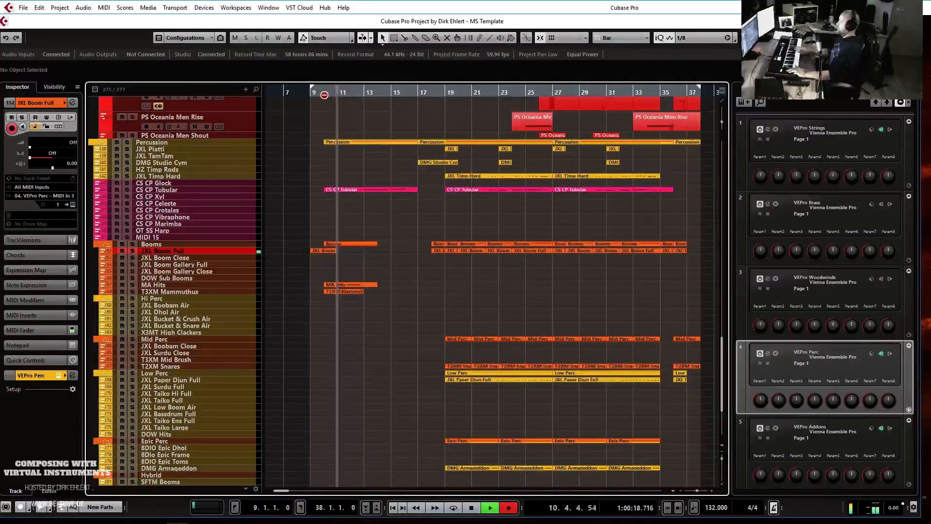
{"action": "key", "text": "KP_0"}
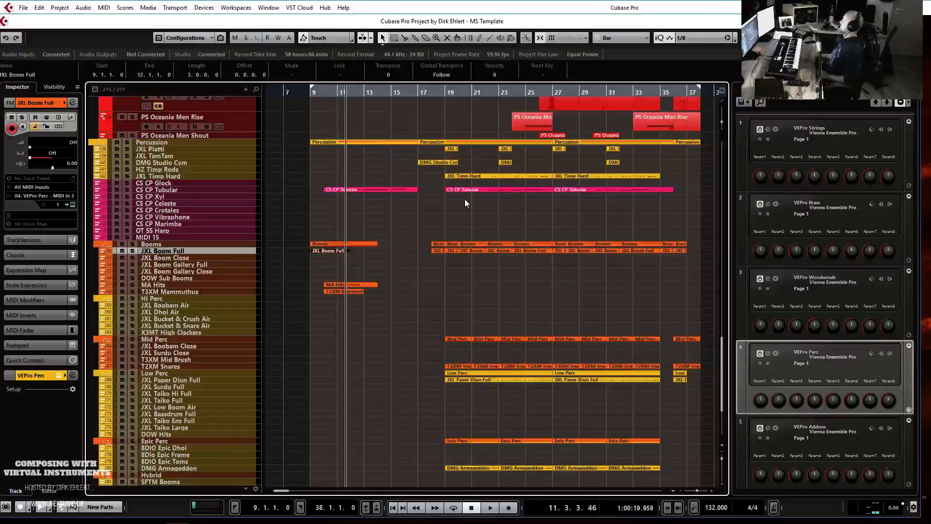
- Play the arrangement from bar 9 to about bar 17 to review the opening with the new boom part
{"action": "key", "text": "KP_1"}
{"action": "key", "text": "KP_Enter"}
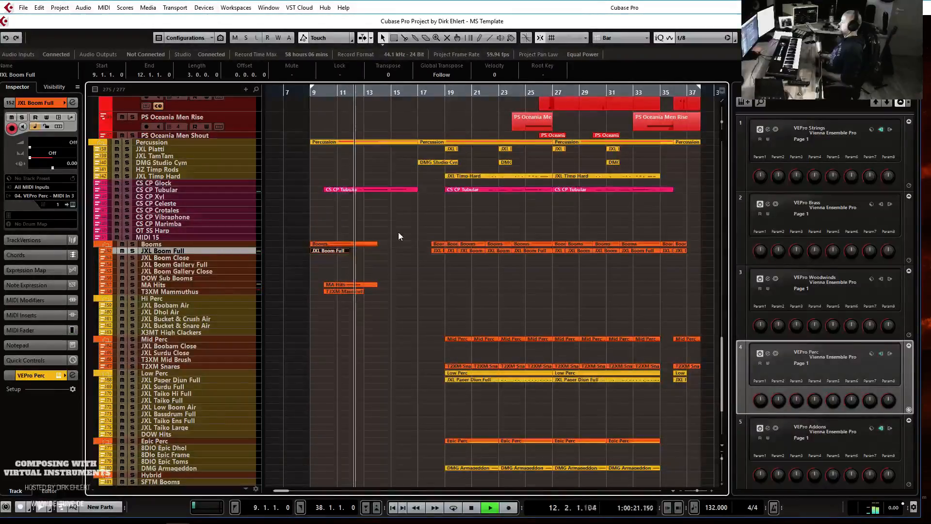
{"action": "key", "text": "h"}
{"action": "key", "text": "g"}
{"action": "key", "text": "g"}
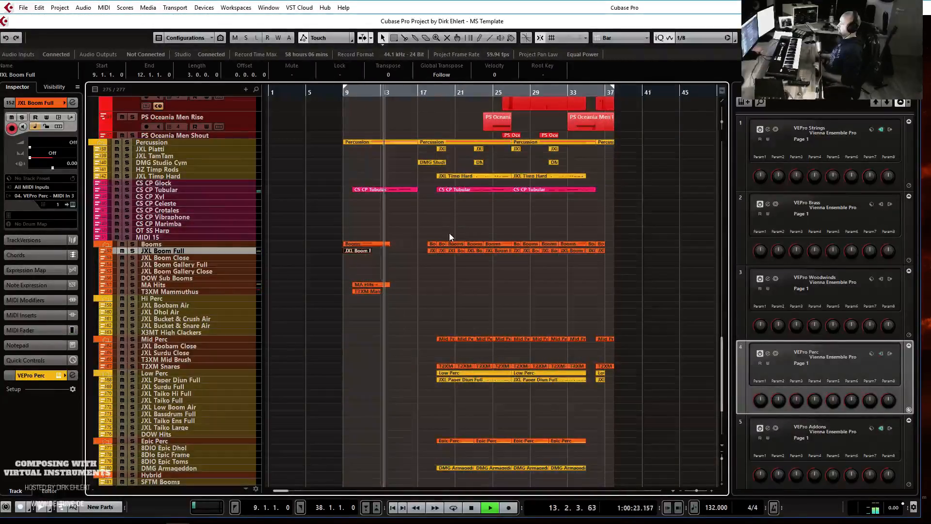
{"action": "scroll", "coordinate": [419, 216], "scroll_direction": "up", "scroll_amount": 5}
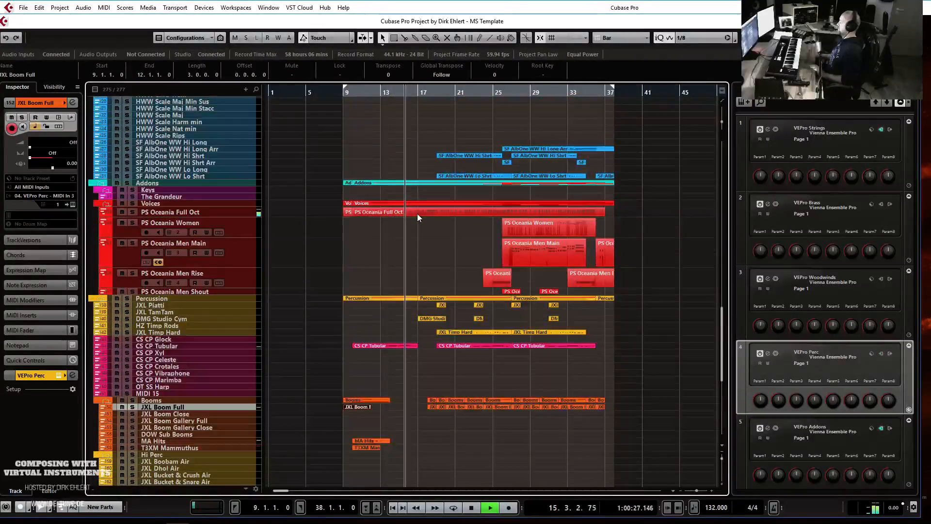
- Record a sustained low woodwind part from bar 9 to bar 20 on the SF AlbOne WW Lo Long track
{"action": "scroll", "coordinate": [418, 217], "scroll_direction": "up", "scroll_amount": 5}
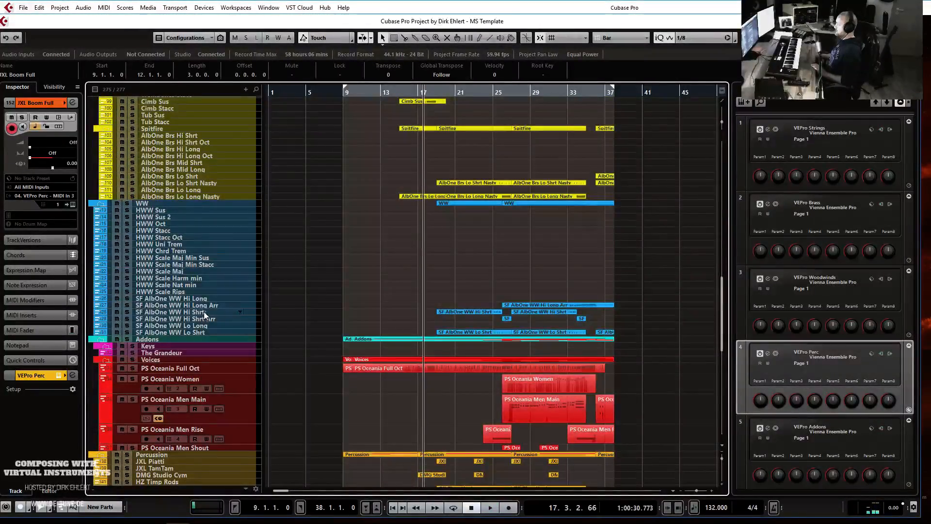
{"action": "left_click", "coordinate": [204, 324]}
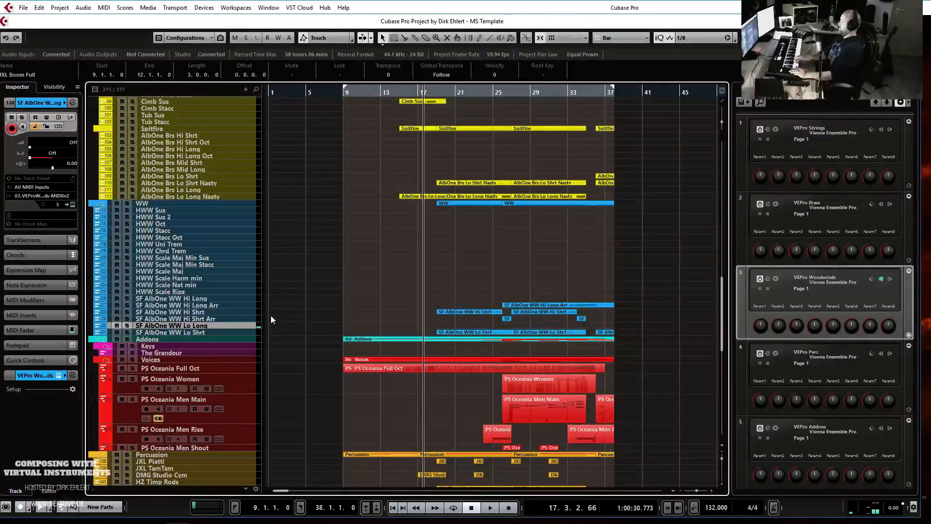
{"action": "key", "text": "KP_Multiply"}
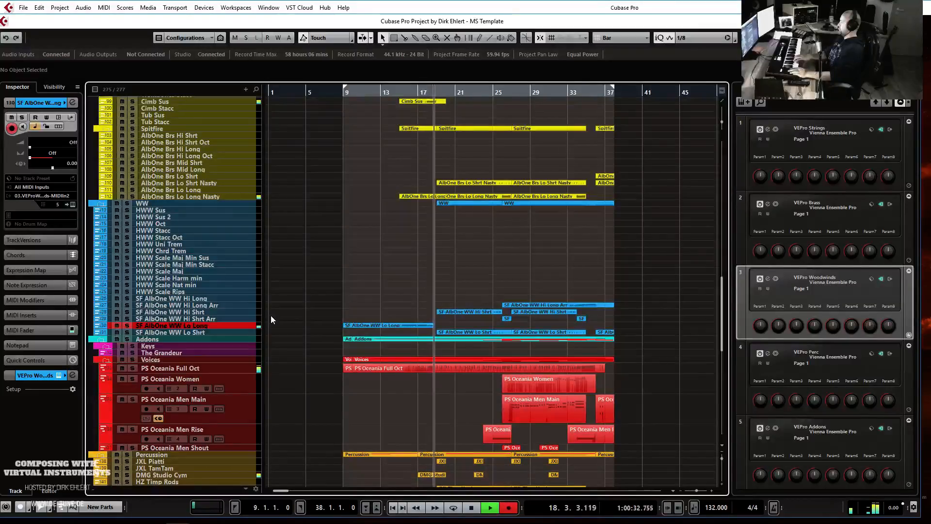
{"action": "key", "text": "space"}
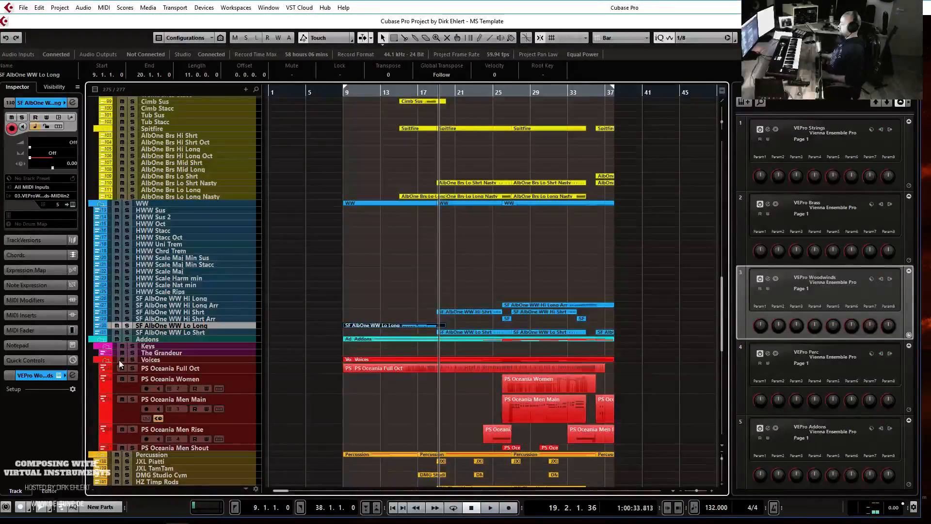
- Mute the Voices folder and play the arrangement from bar 9 through the ending to review it without choir
{"action": "key", "text": "KP_1"}
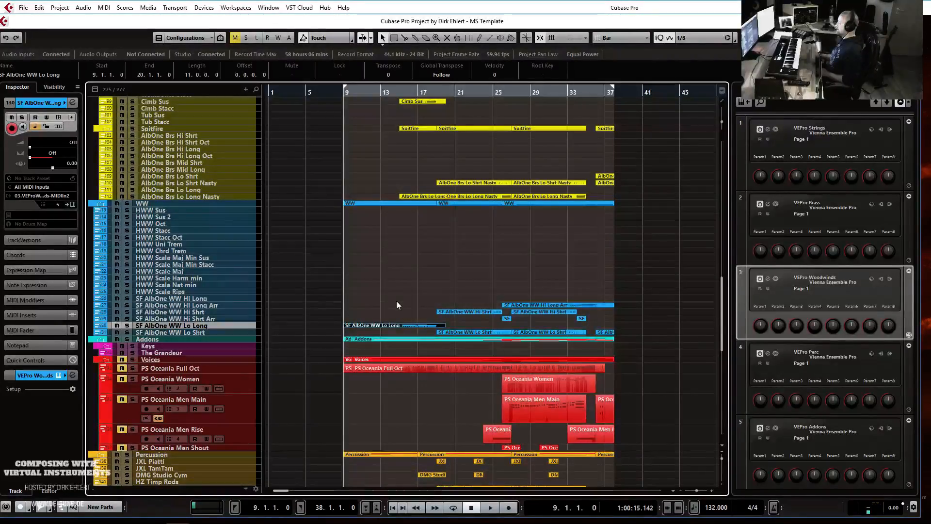
{"action": "key", "text": "space"}
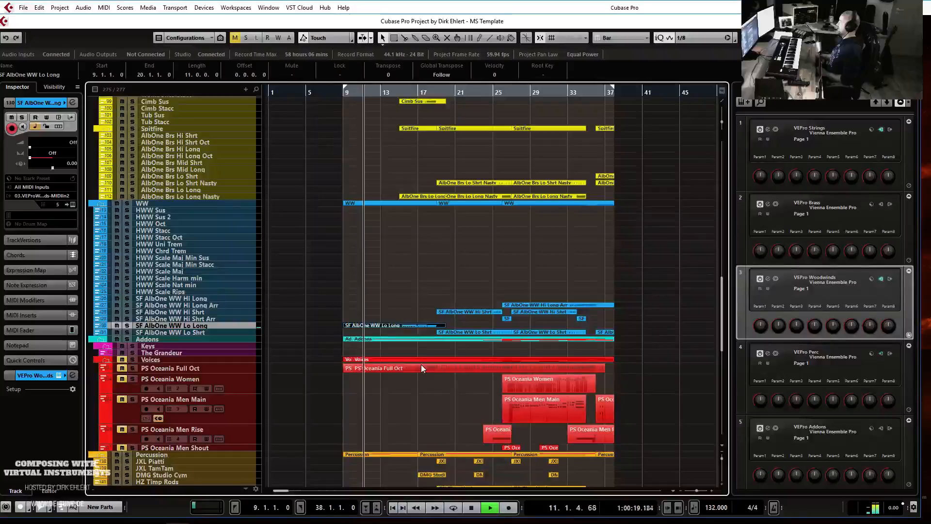
{"action": "key", "text": "h"}
{"action": "key", "text": "h"}
{"action": "key", "text": "g"}
{"action": "key", "text": "g"}
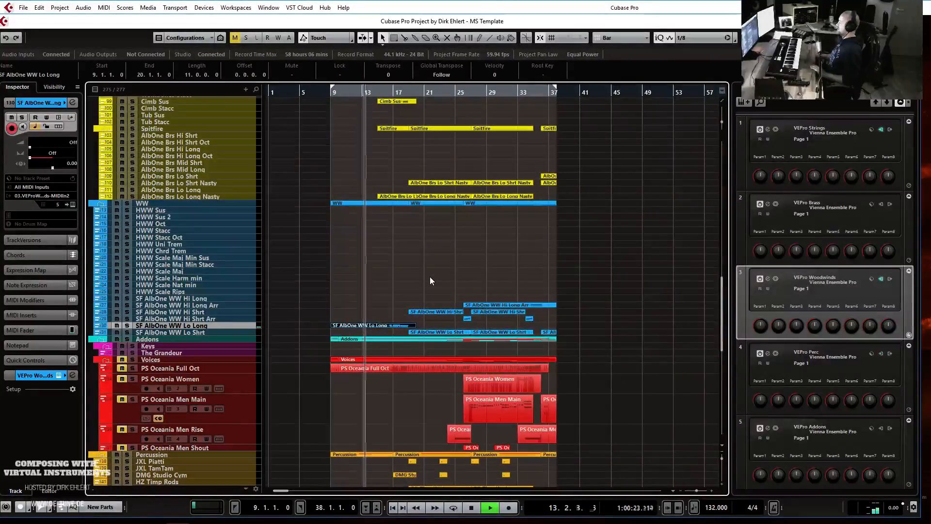
{"action": "scroll", "coordinate": [430, 278], "scroll_direction": "down", "scroll_amount": 2}
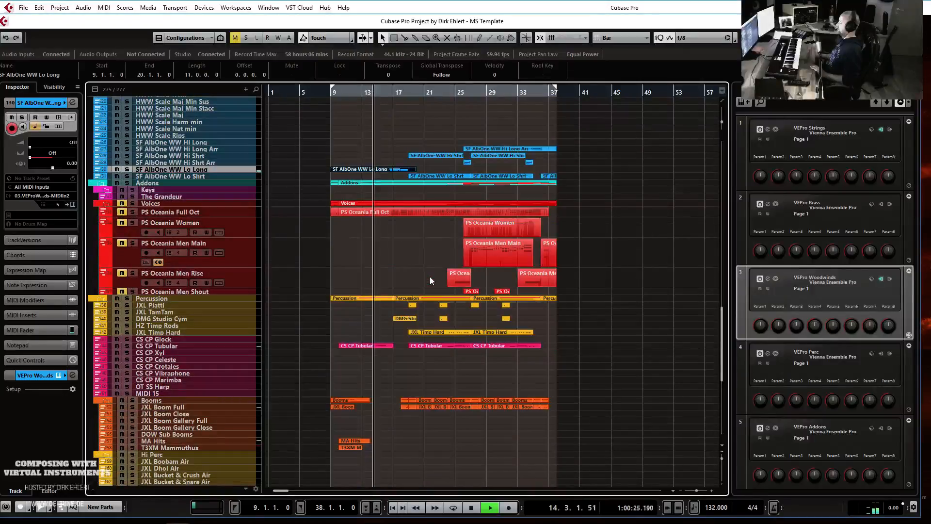
{"action": "scroll", "coordinate": [429, 277], "scroll_direction": "up", "scroll_amount": 1}
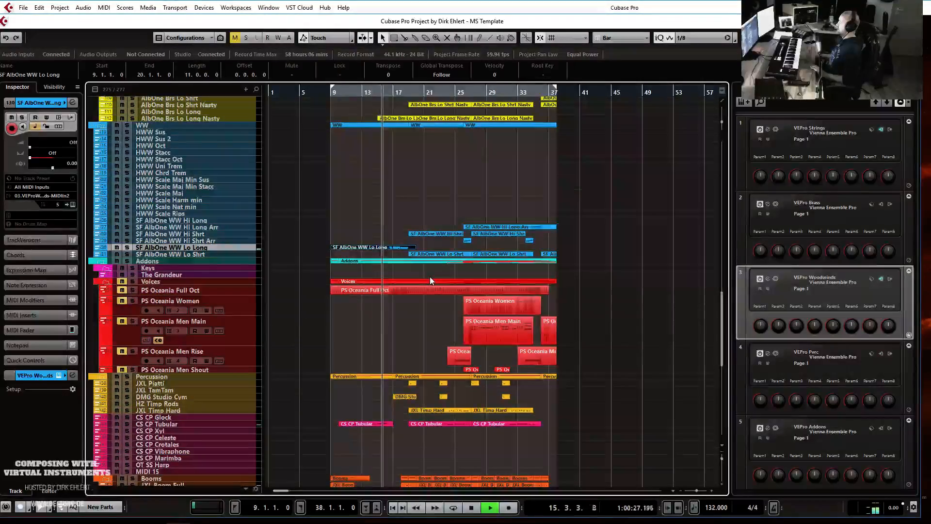
{"action": "scroll", "coordinate": [430, 276], "scroll_direction": "up", "scroll_amount": 1}
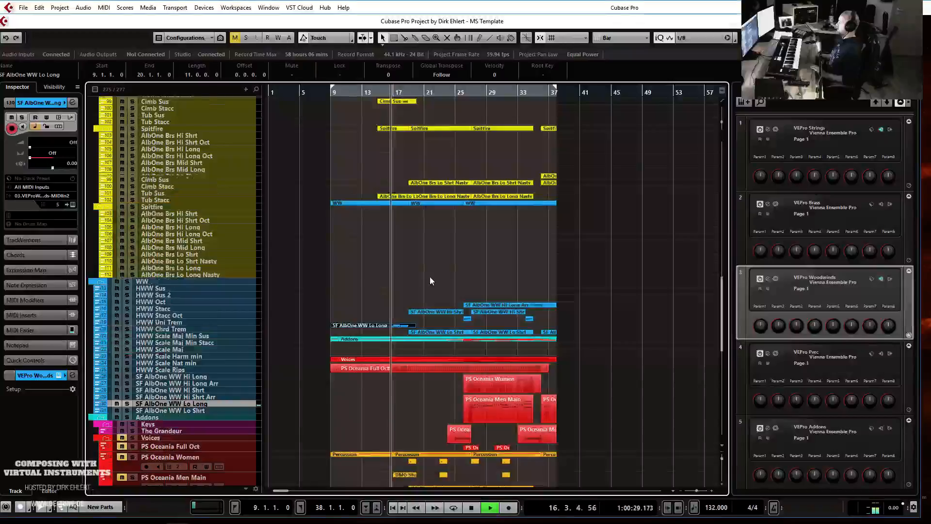
{"action": "scroll", "coordinate": [429, 280], "scroll_direction": "up", "scroll_amount": 1}
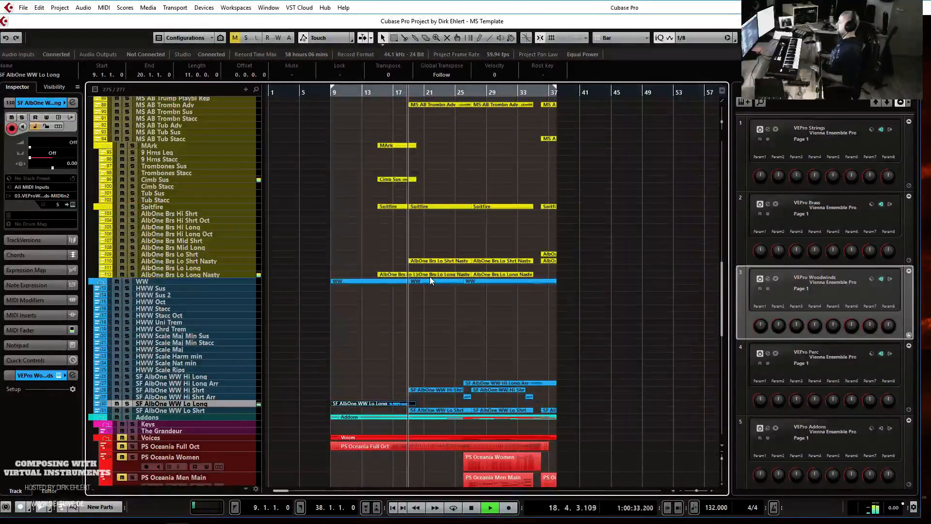
{"action": "scroll", "coordinate": [431, 279], "scroll_direction": "down", "scroll_amount": 2}
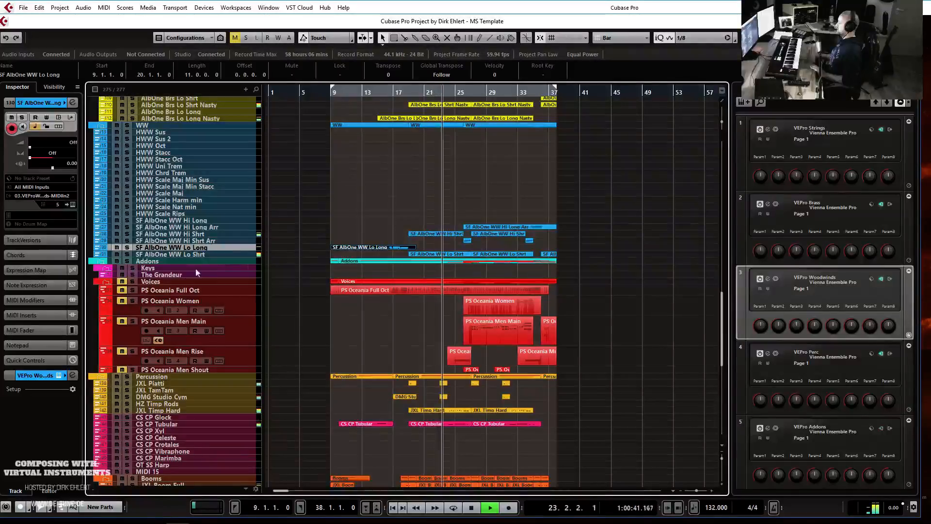
{"action": "left_click", "coordinate": [177, 274]}
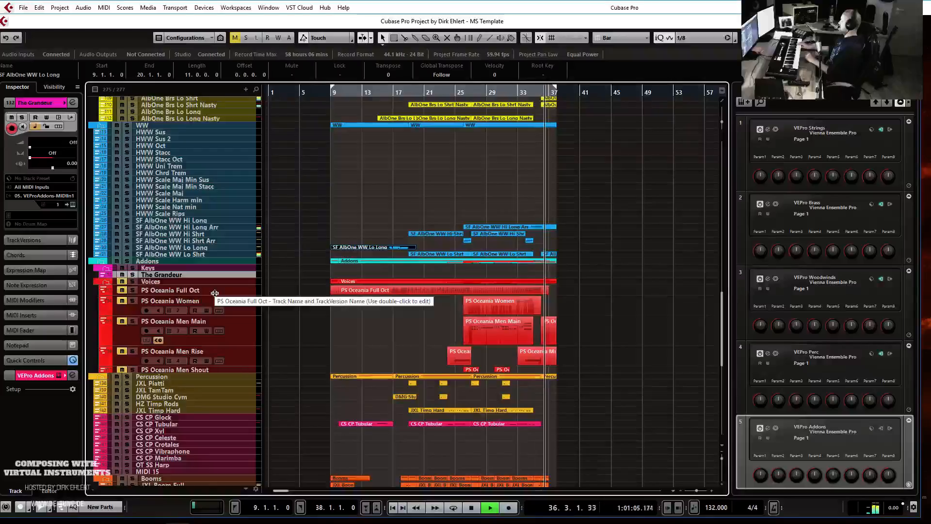
{"action": "key", "text": "space"}
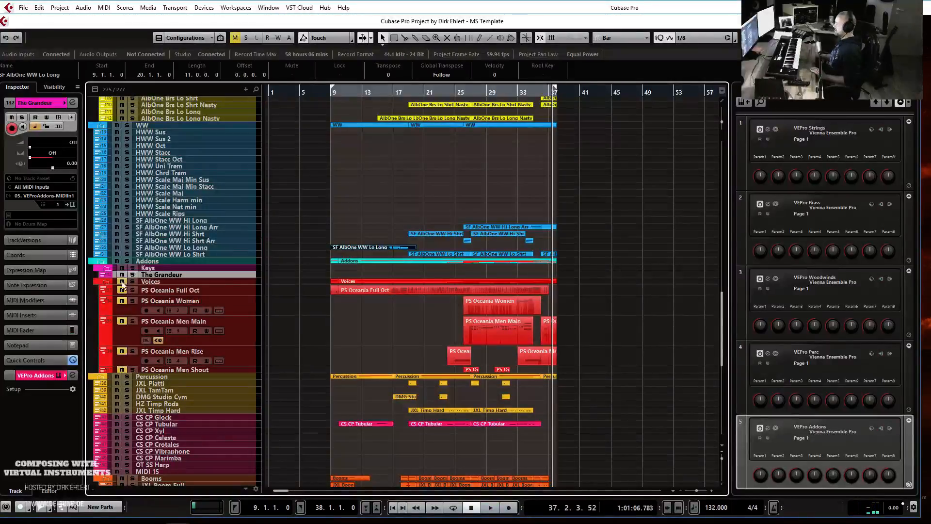
- Unmute the Voices folder and reduce the enlarged PS Oceania Women, Men Main and Men Rise tracks to a compact height
{"action": "key", "text": "KP_1"}
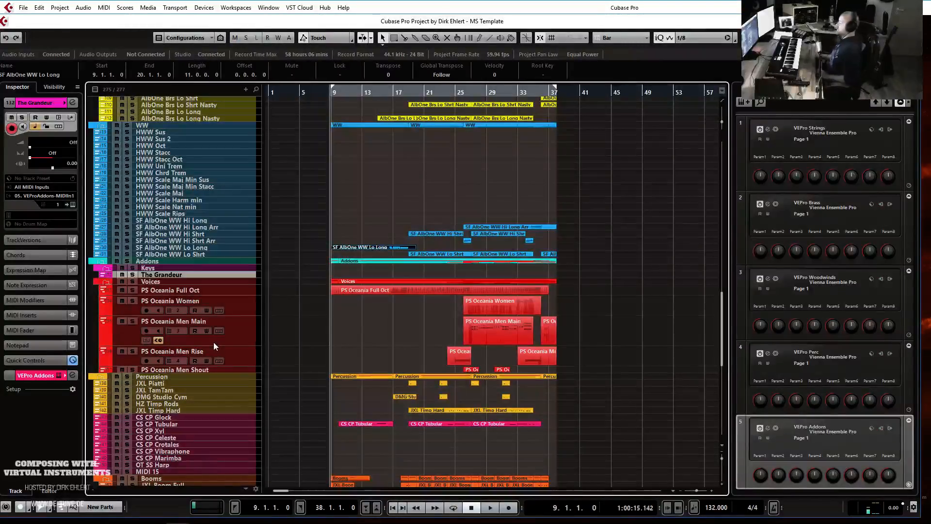
{"action": "left_click_drag", "start_coordinate": [211, 343], "coordinate": [229, 307]}
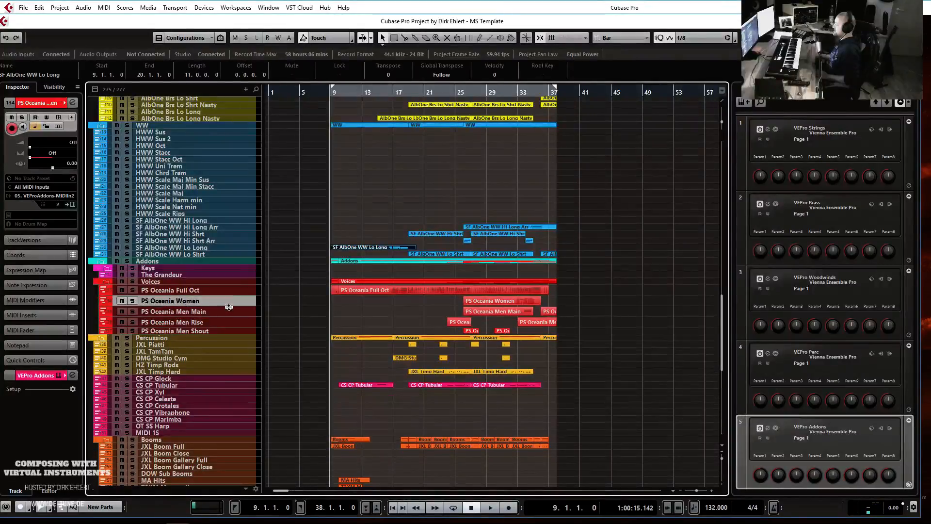
{"action": "left_click", "coordinate": [590, 288]}
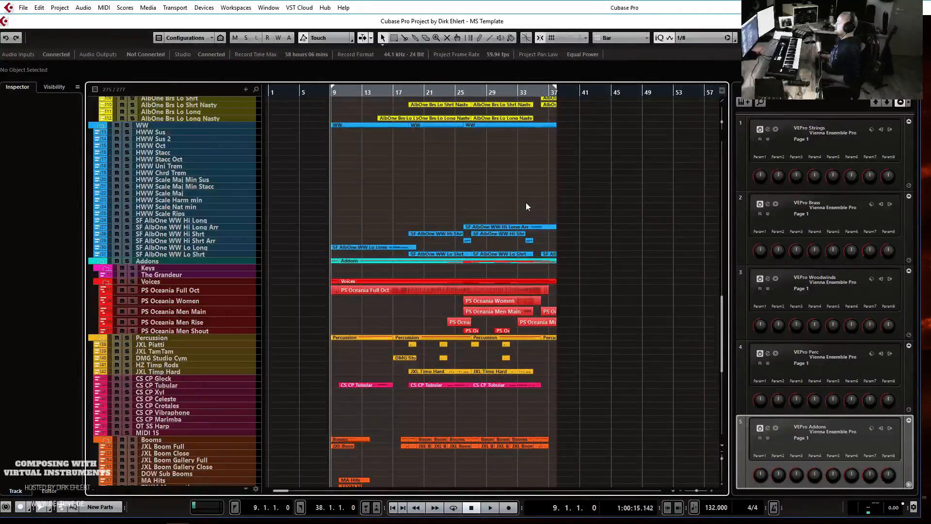
{"action": "scroll", "coordinate": [504, 204], "scroll_direction": "up", "scroll_amount": 15}
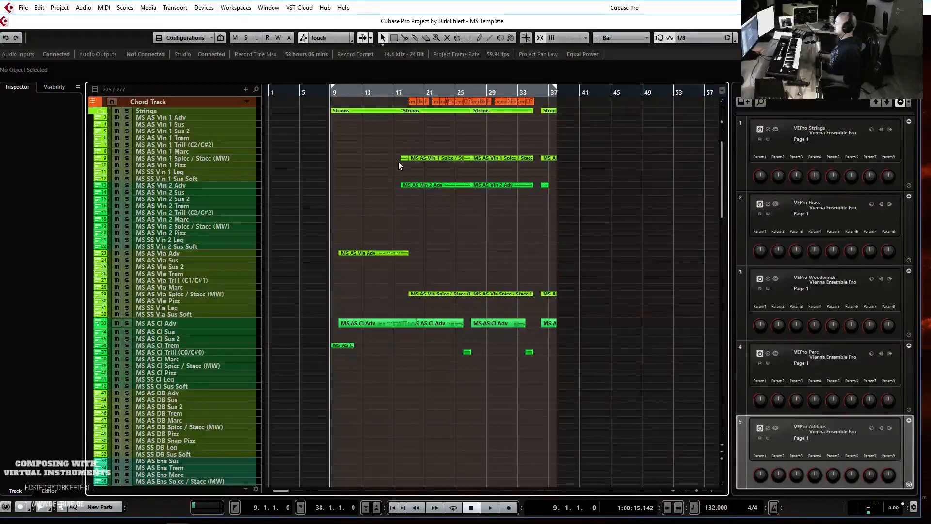
{"action": "scroll", "coordinate": [397, 166], "scroll_direction": "down", "scroll_amount": 15}
{"action": "scroll", "coordinate": [397, 166], "scroll_direction": "down", "scroll_amount": 15}
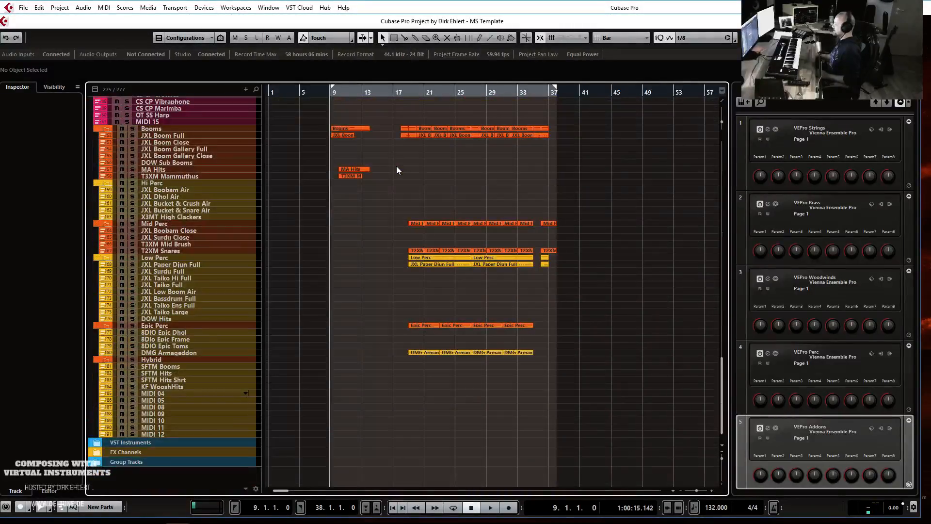
- Play the arrangement from bar 9 and set the Stereo Out Maximizer's Optimize to 22.5 % and Output to -0.9 dB
{"action": "scroll", "coordinate": [399, 164], "scroll_direction": "up", "scroll_amount": 20}
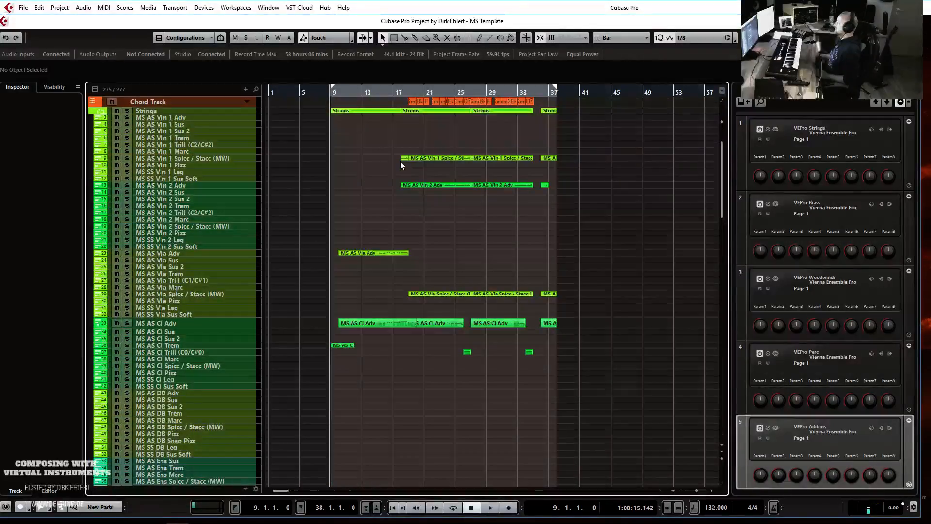
{"action": "key", "text": "space"}
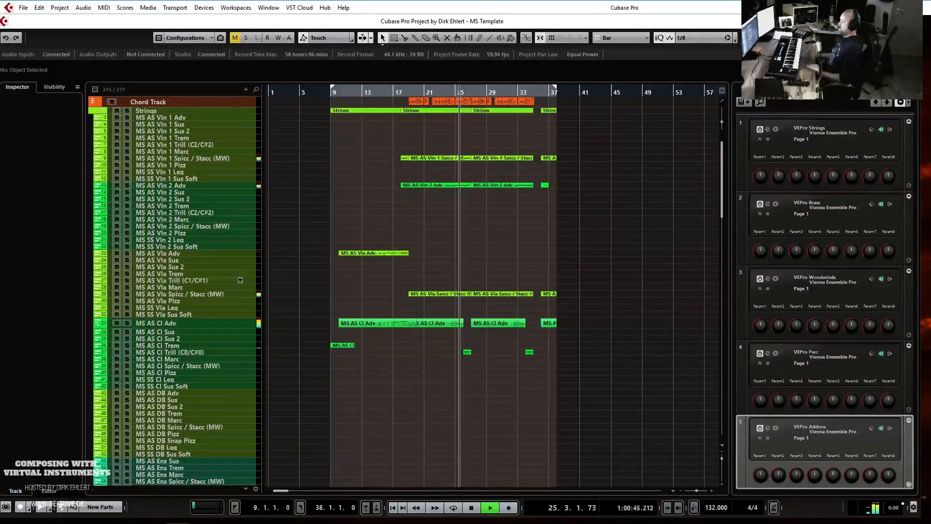
{"action": "mouse_move", "coordinate": [402, 285]}
{"action": "left_mouse_down"}
{"action": "mouse_move", "coordinate": [392, 295]}
{"action": "mouse_move", "coordinate": [394, 278]}
{"action": "left_mouse_up"}
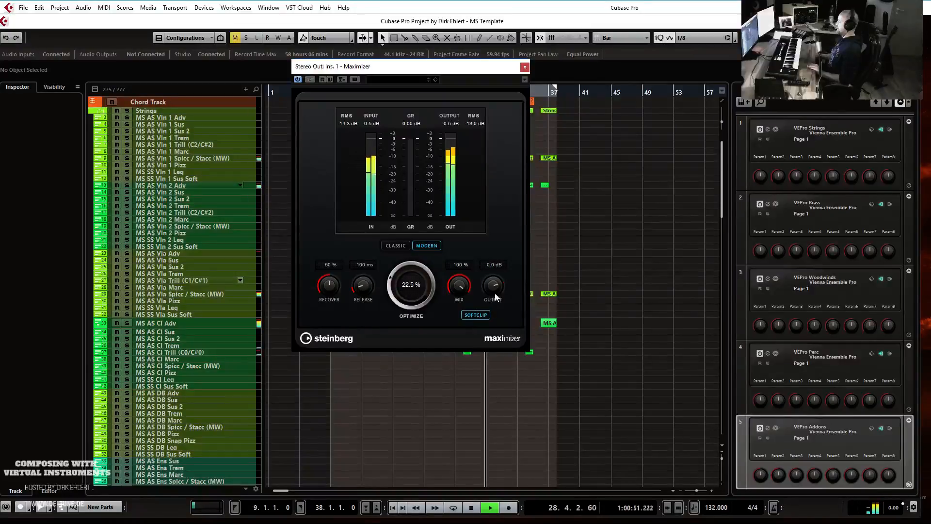
{"action": "left_click_drag", "start_coordinate": [491, 289], "coordinate": [488, 292]}
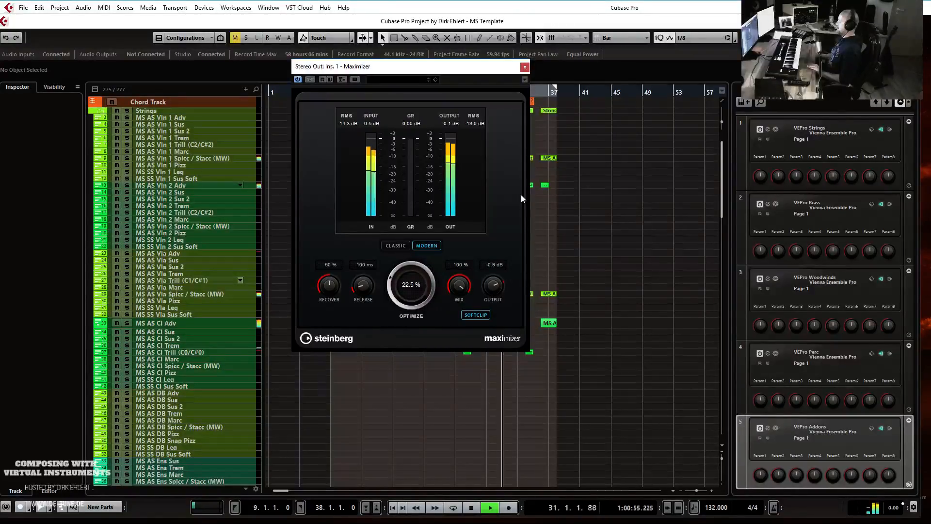
{"action": "left_click", "coordinate": [525, 67]}
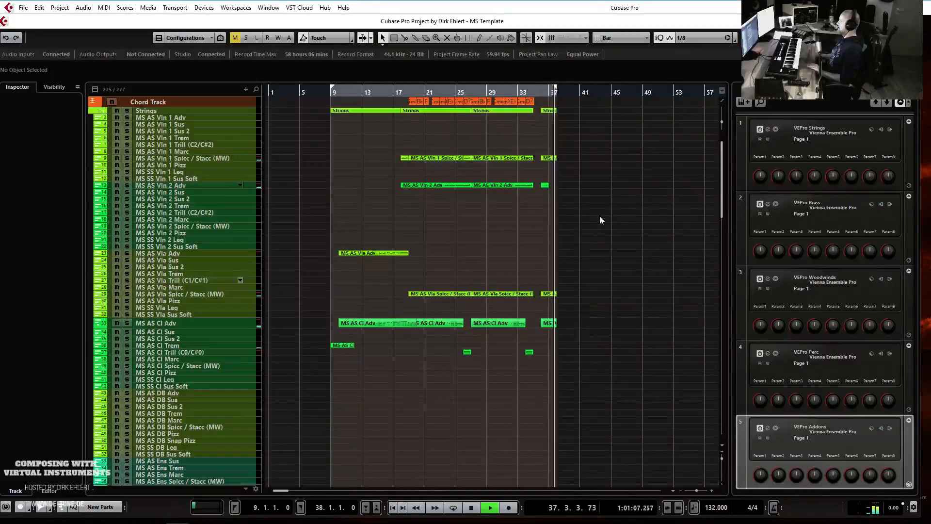
- Stop playback after the ending, set the right locator to 39.2.2.81 and return the cursor to bar 9
{"action": "left_click", "coordinate": [611, 194]}
{"action": "key", "text": "space"}
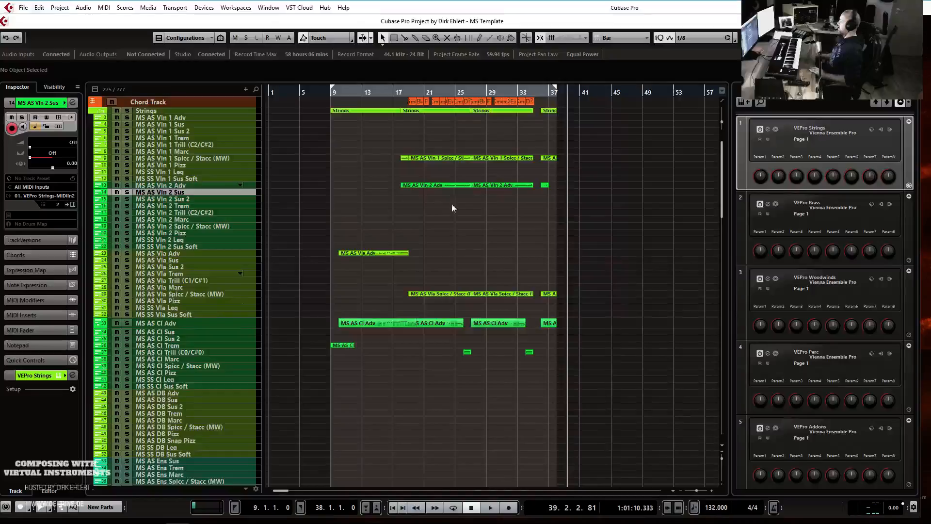
{"action": "key", "text": "ctrl+KP_2"}
{"action": "key", "text": "KP_1"}
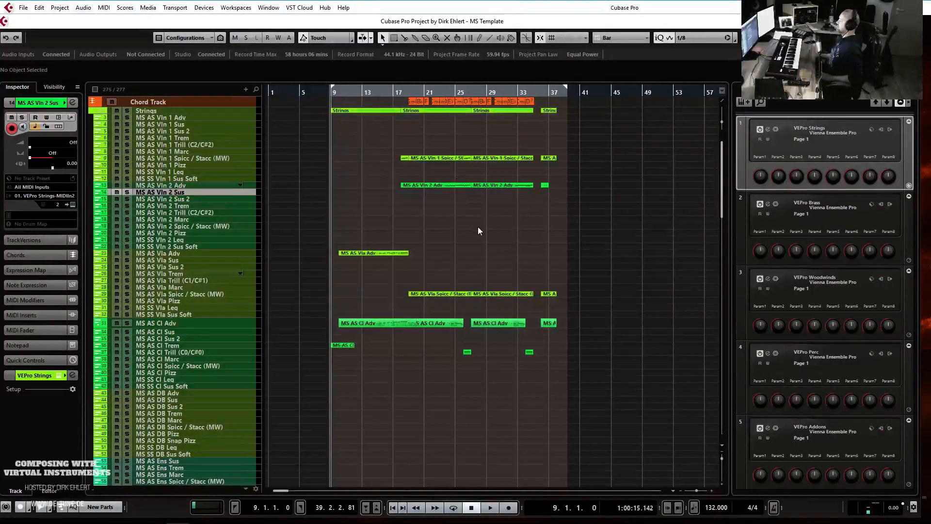
- Collapse the Booms, Hi Perc, Mid Perc and Low Perc folders in the track list
{"action": "left_click", "coordinate": [213, 102]}
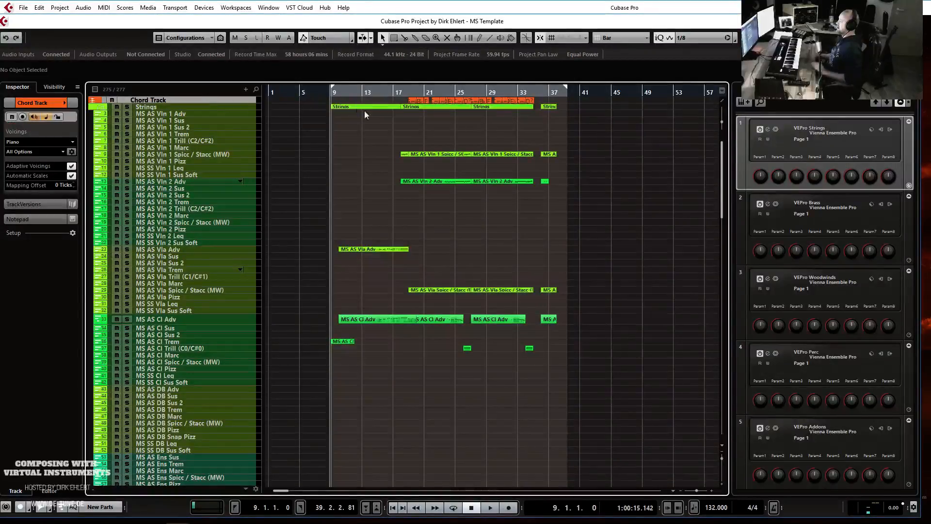
{"action": "scroll", "coordinate": [515, 183], "scroll_direction": "down", "scroll_amount": 15}
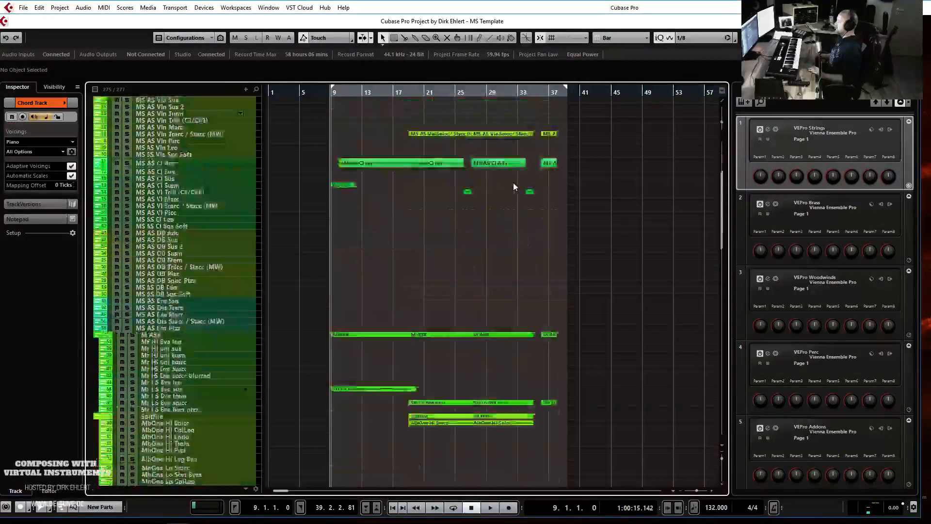
{"action": "scroll", "coordinate": [513, 184], "scroll_direction": "down", "scroll_amount": 15}
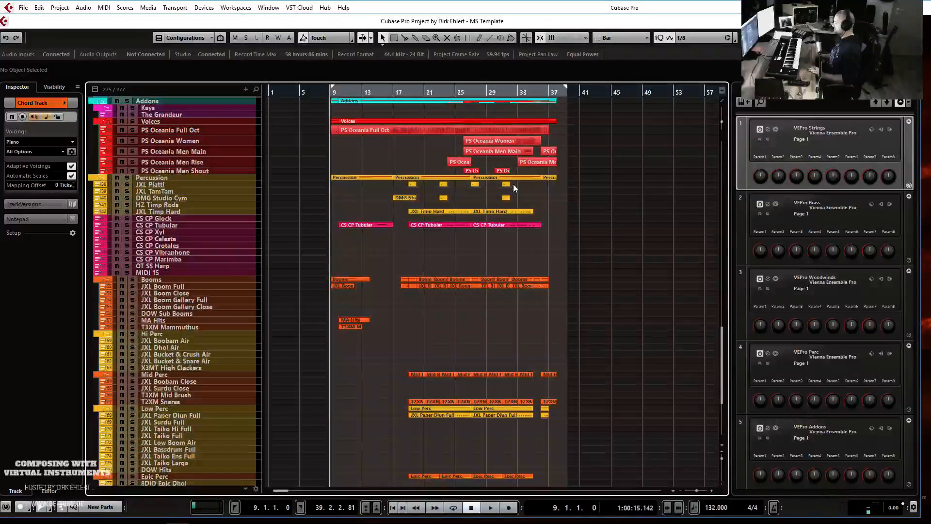
{"action": "scroll", "coordinate": [477, 184], "scroll_direction": "up", "scroll_amount": 3}
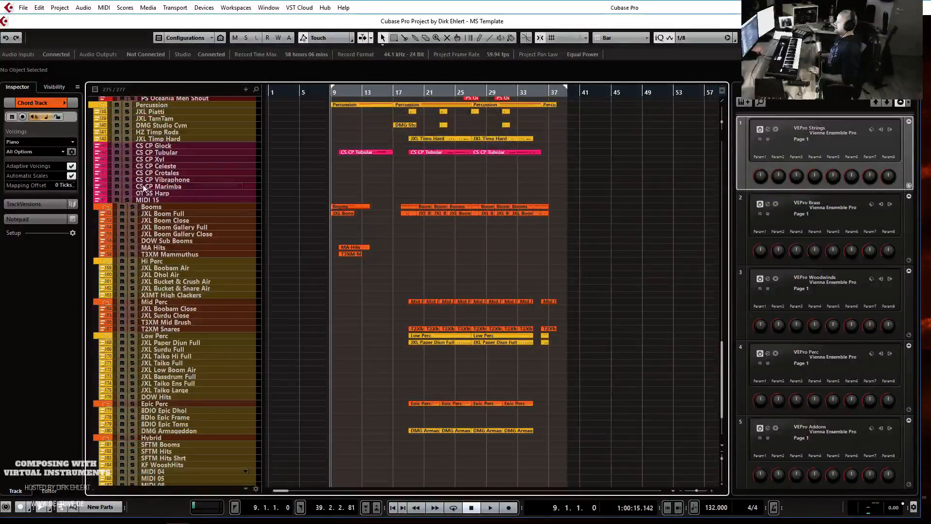
{"action": "left_click", "coordinate": [105, 207]}
{"action": "left_click", "coordinate": [107, 214]}
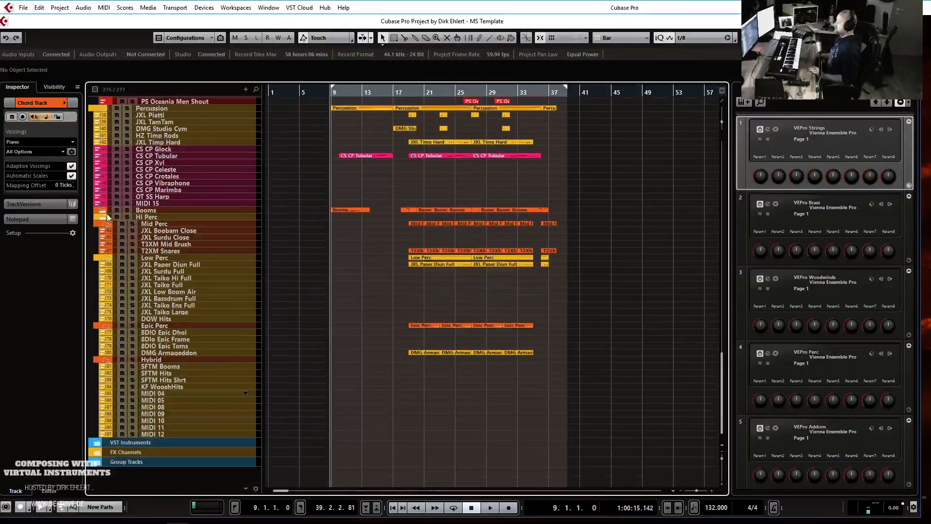
{"action": "left_click", "coordinate": [109, 228]}
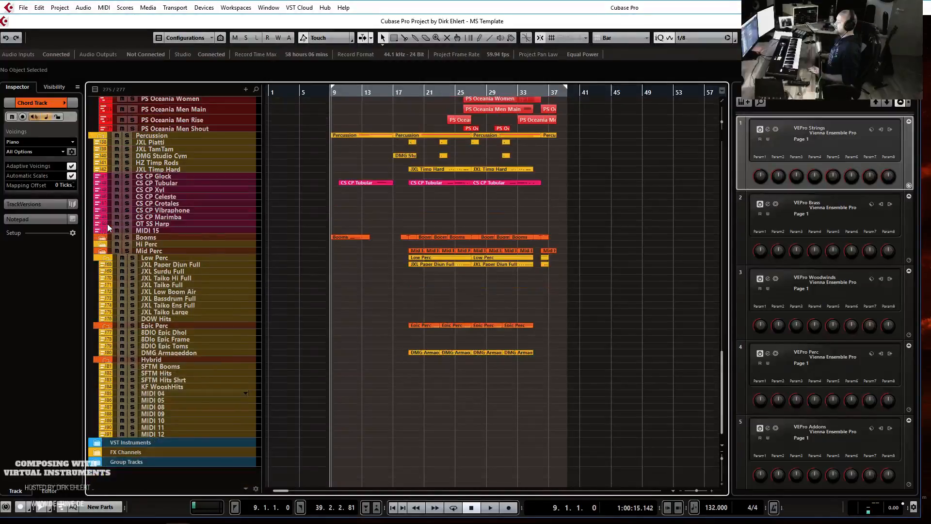
{"action": "left_click", "coordinate": [107, 259]}
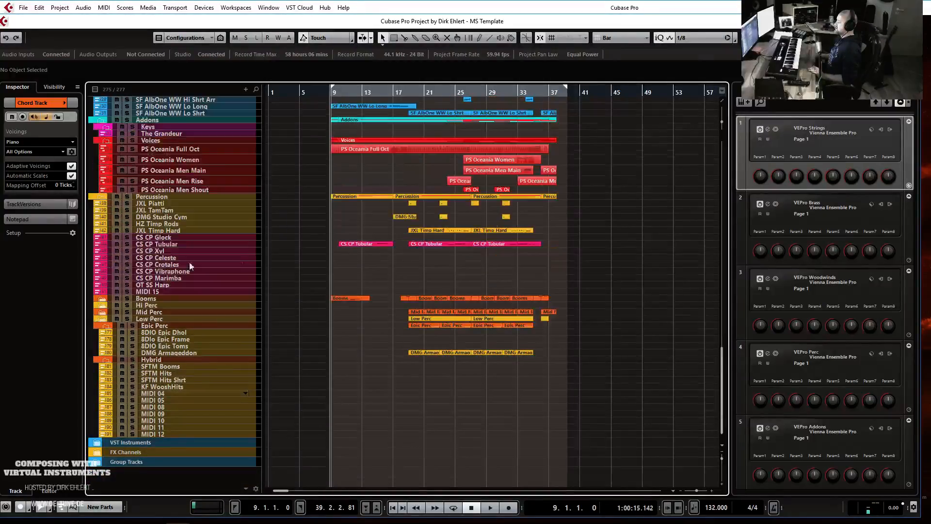
- Play the arrangement from bar 9 through the ending to about bar 39 to review the full mix
{"action": "left_click", "coordinate": [199, 148]}
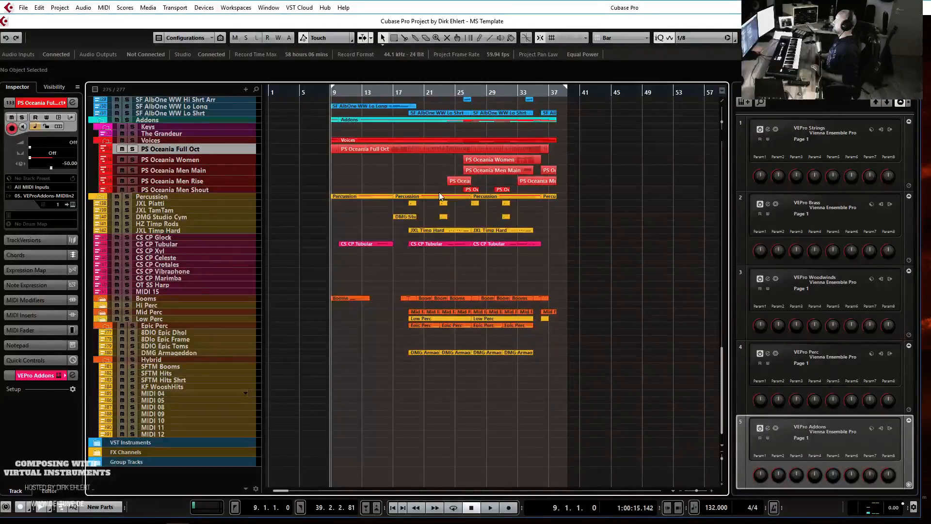
{"action": "scroll", "coordinate": [438, 192], "scroll_direction": "up", "scroll_amount": 15}
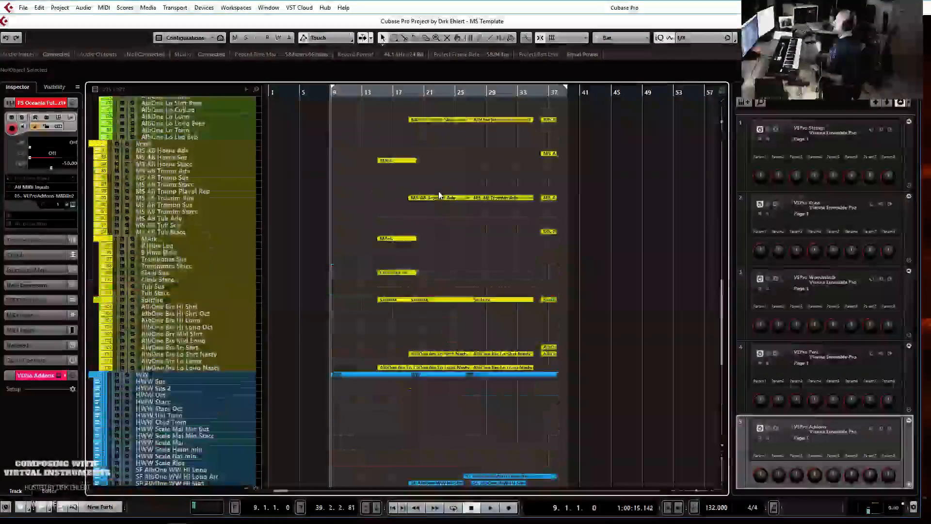
{"action": "scroll", "coordinate": [439, 193], "scroll_direction": "up", "scroll_amount": 20}
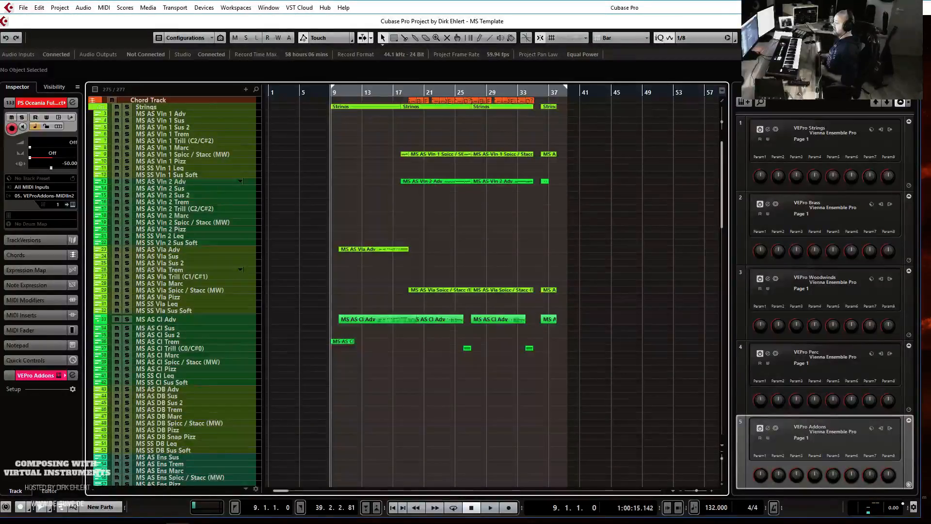
{"action": "key", "text": "space"}
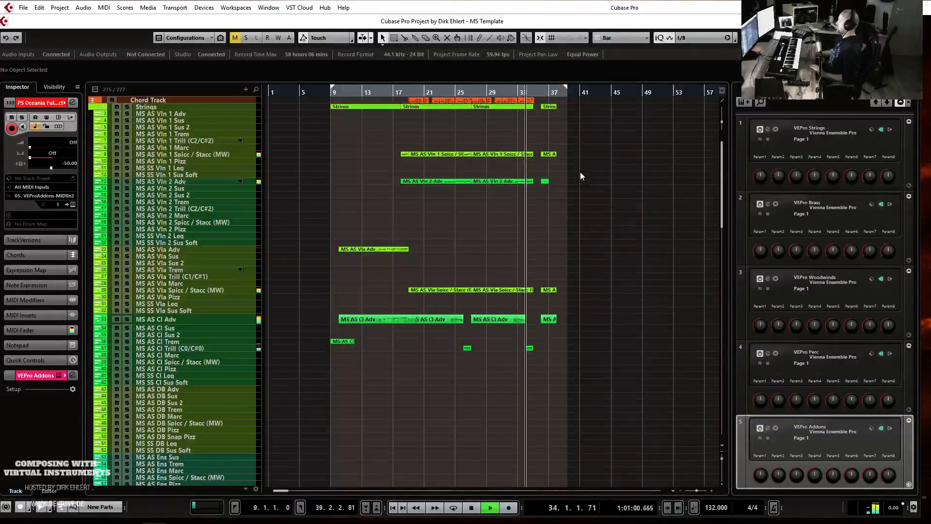
{"action": "left_click", "coordinate": [607, 177]}
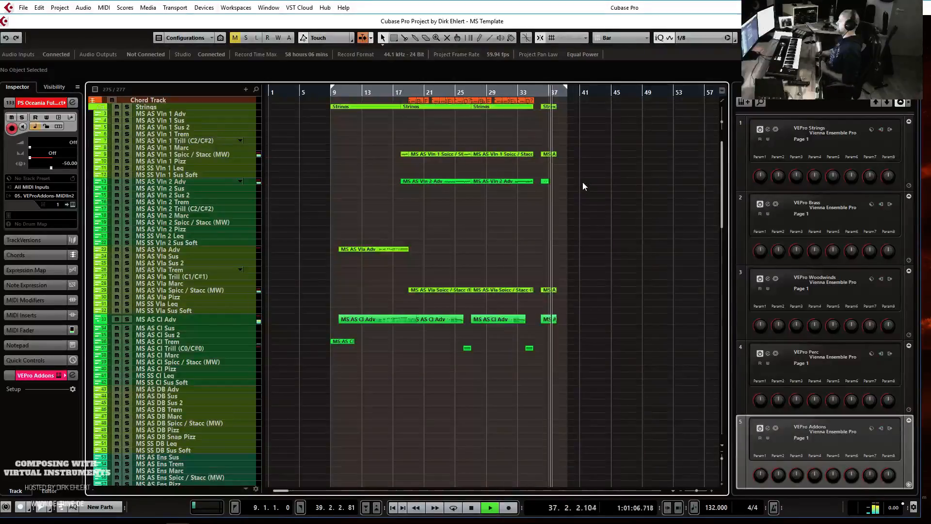
{"action": "left_click", "coordinate": [607, 173]}
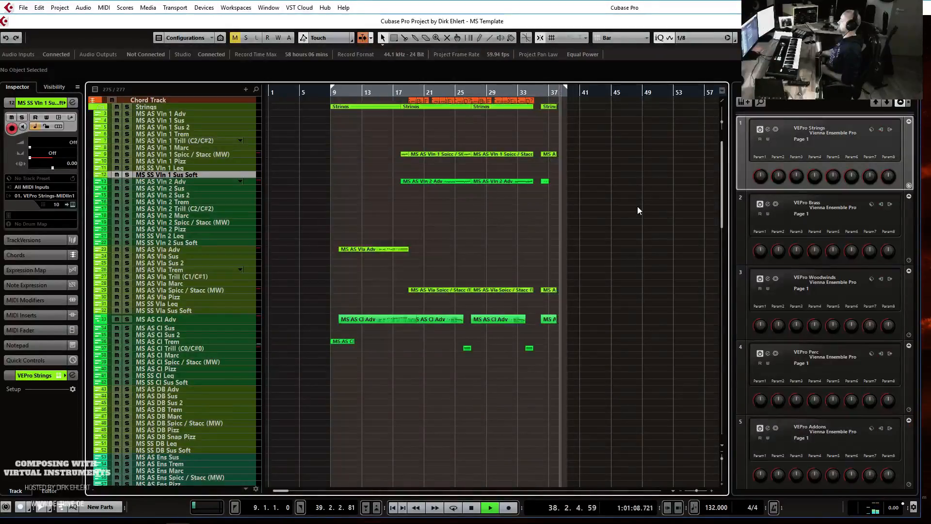
{"action": "key", "text": "space"}
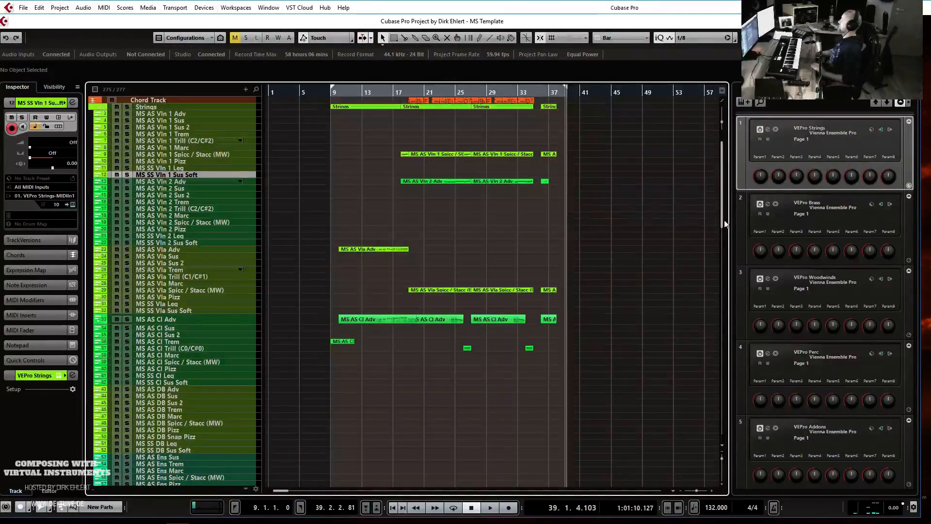